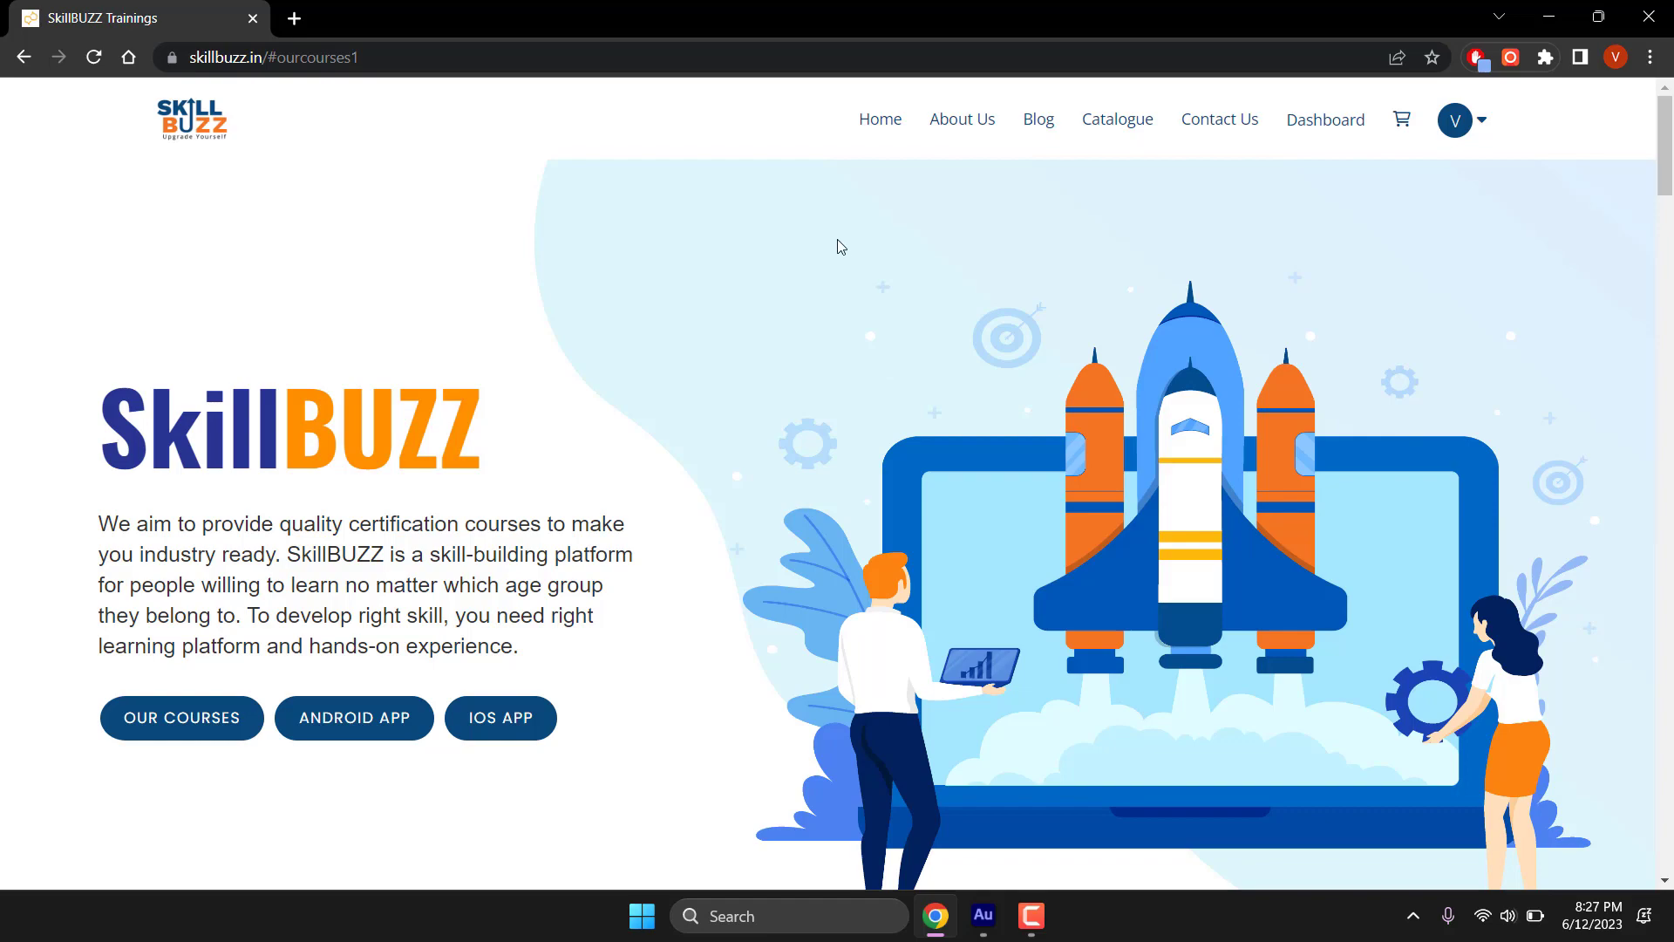
Step: Browse the Our Courses section and open the details page of the Microsoft Excel course
scroll(916, 521, "down", 10)
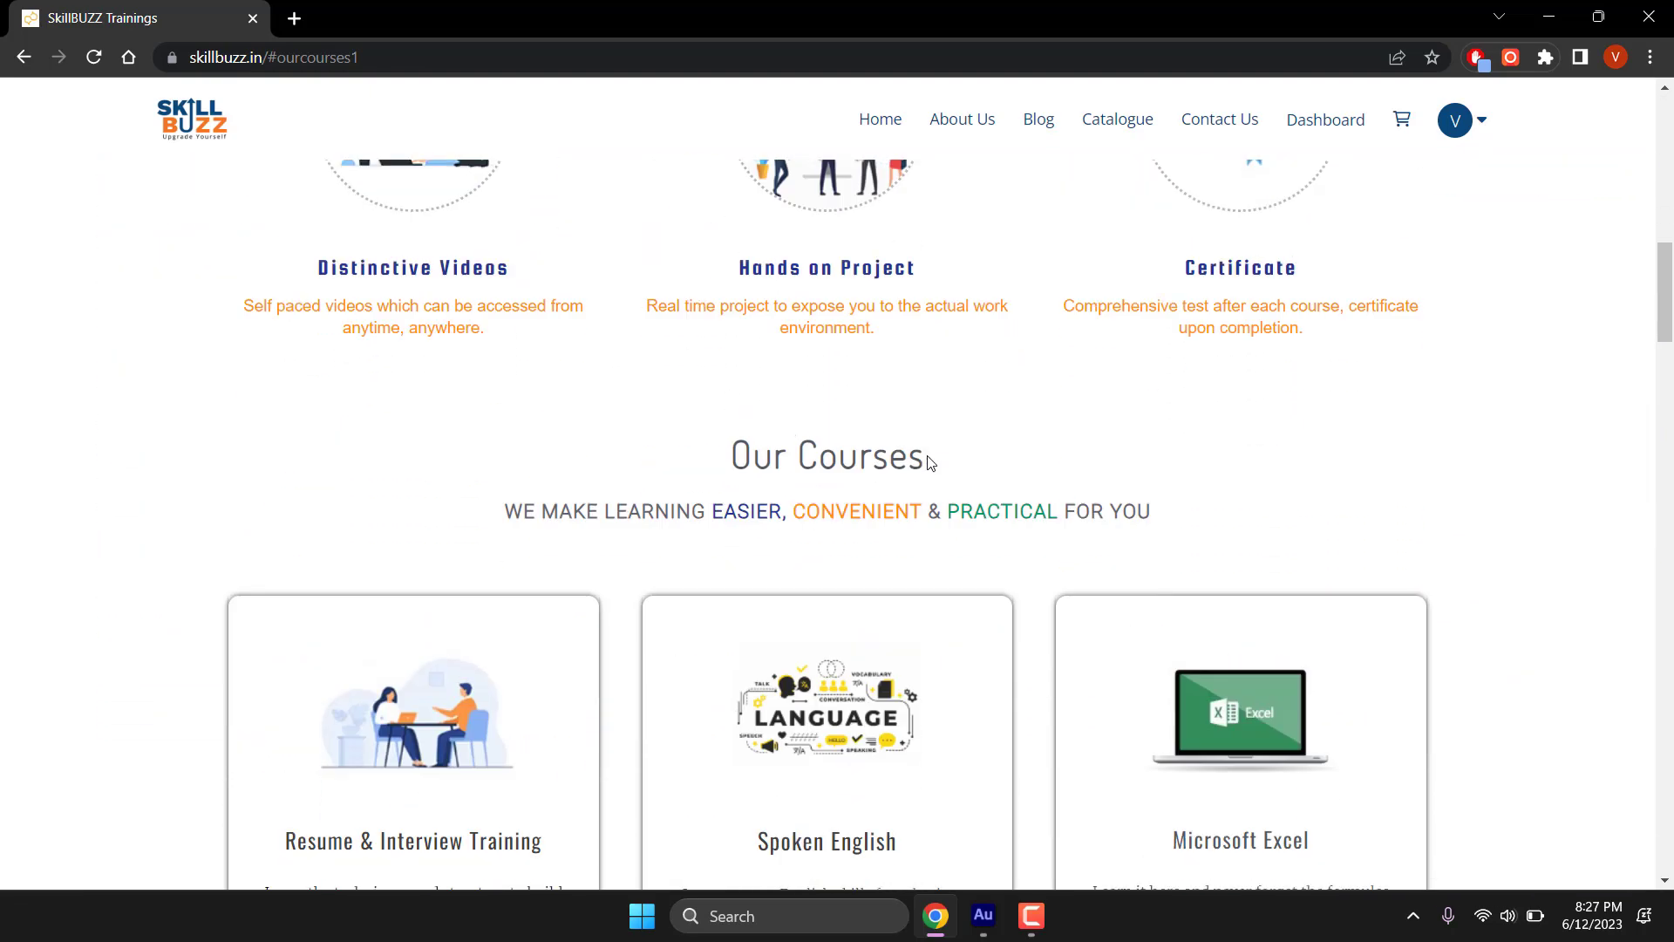
scroll(1186, 658, "down", 3)
scroll(1339, 587, "up", 1)
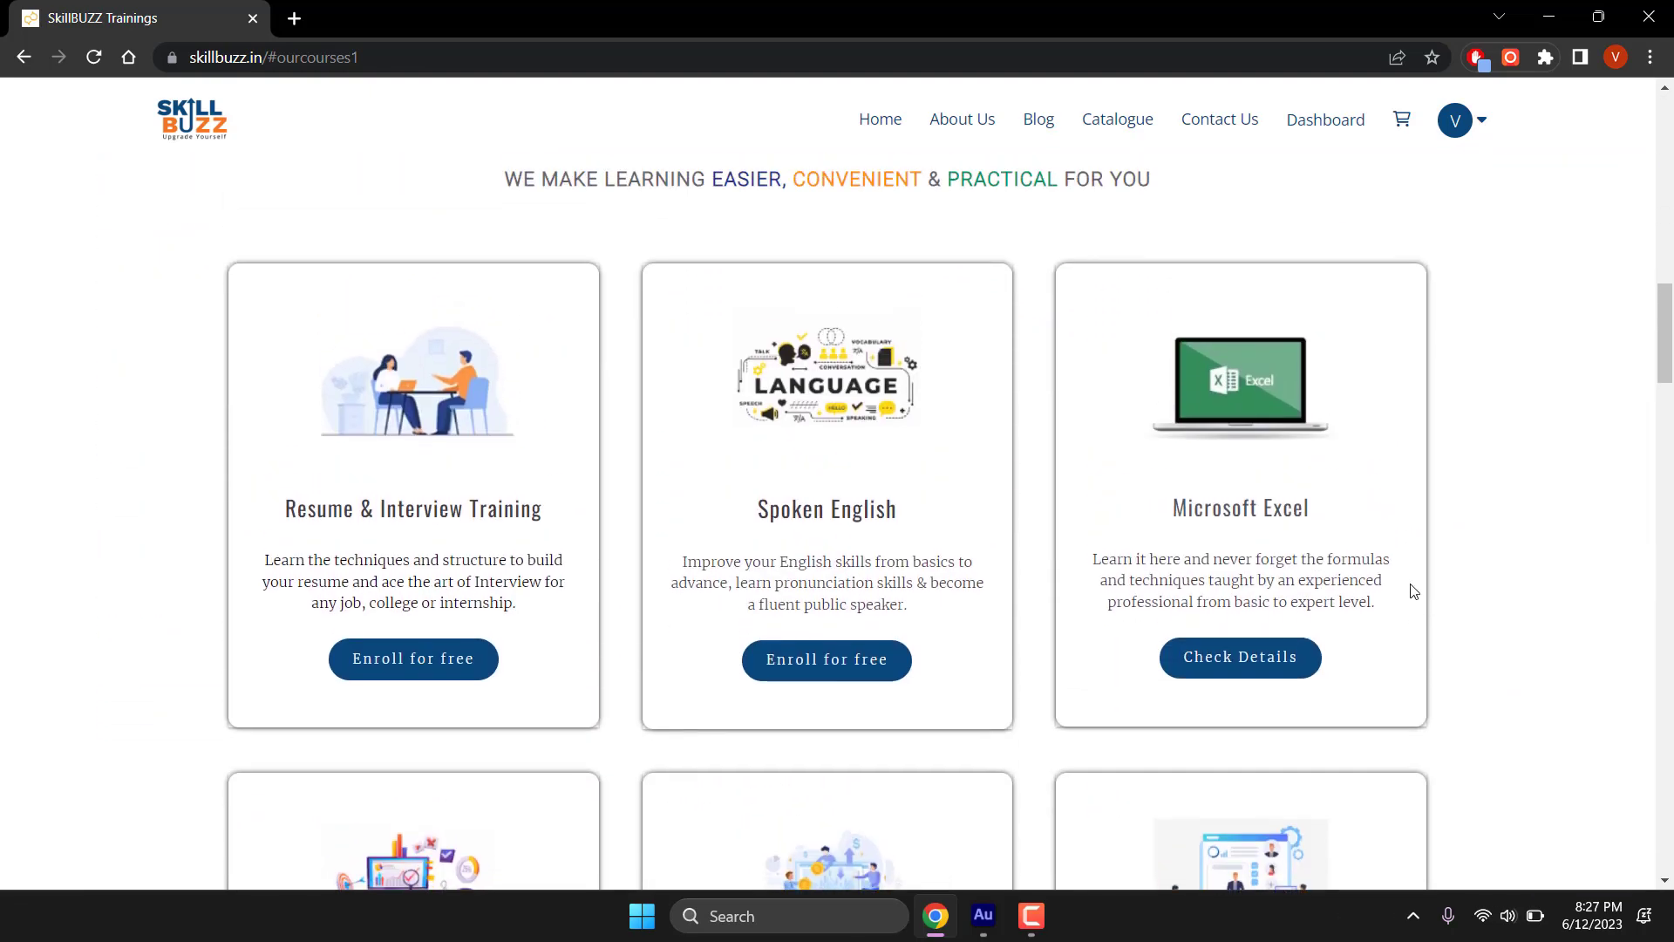
scroll(1413, 591, "up", 1)
left_click_drag(1669, 306, 1673, 305)
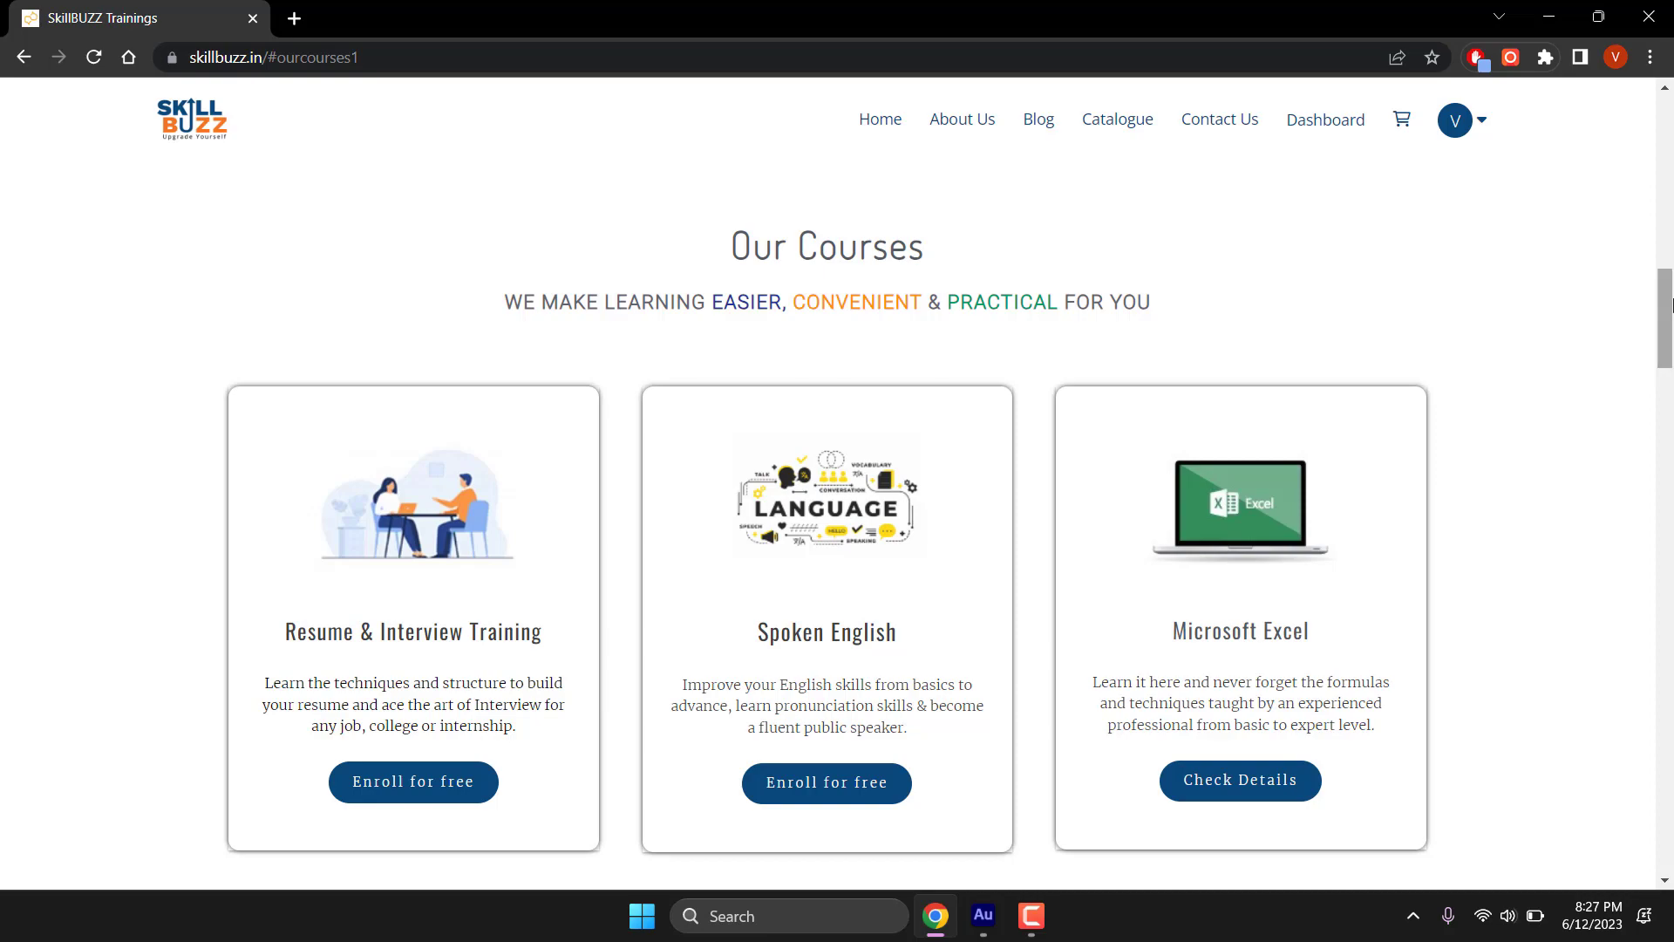
left_click(1248, 790)
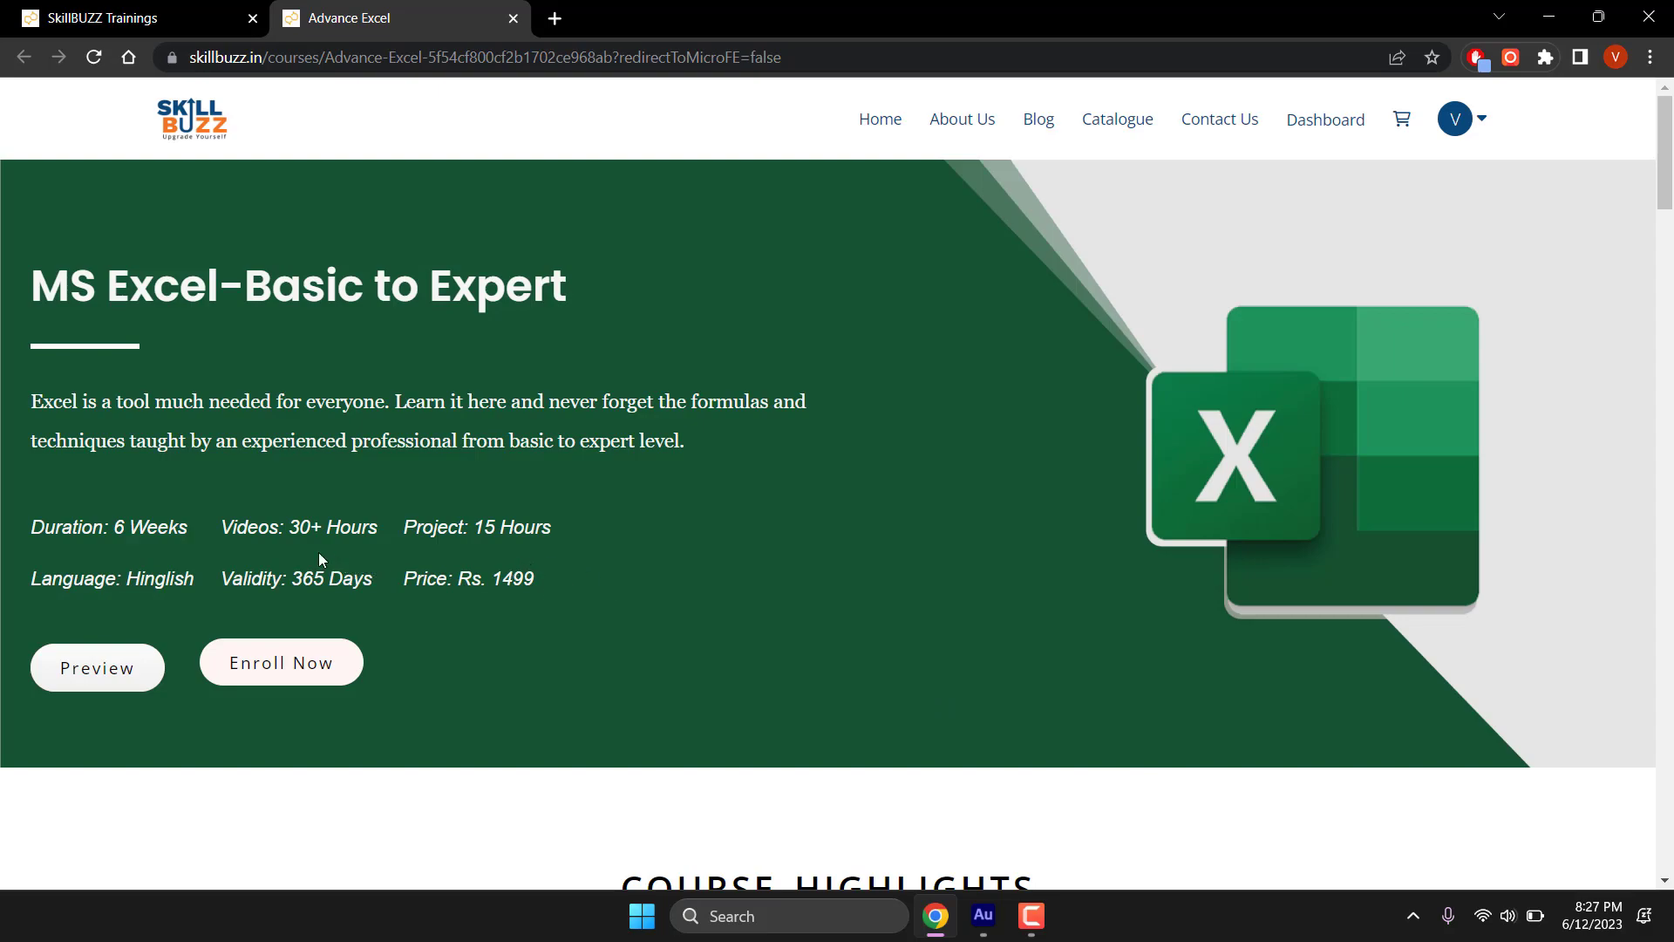
Step: Highlight the video hours of the MS Excel-Basic to Expert course and look through its course highlights
left_click_drag(224, 529, 377, 528)
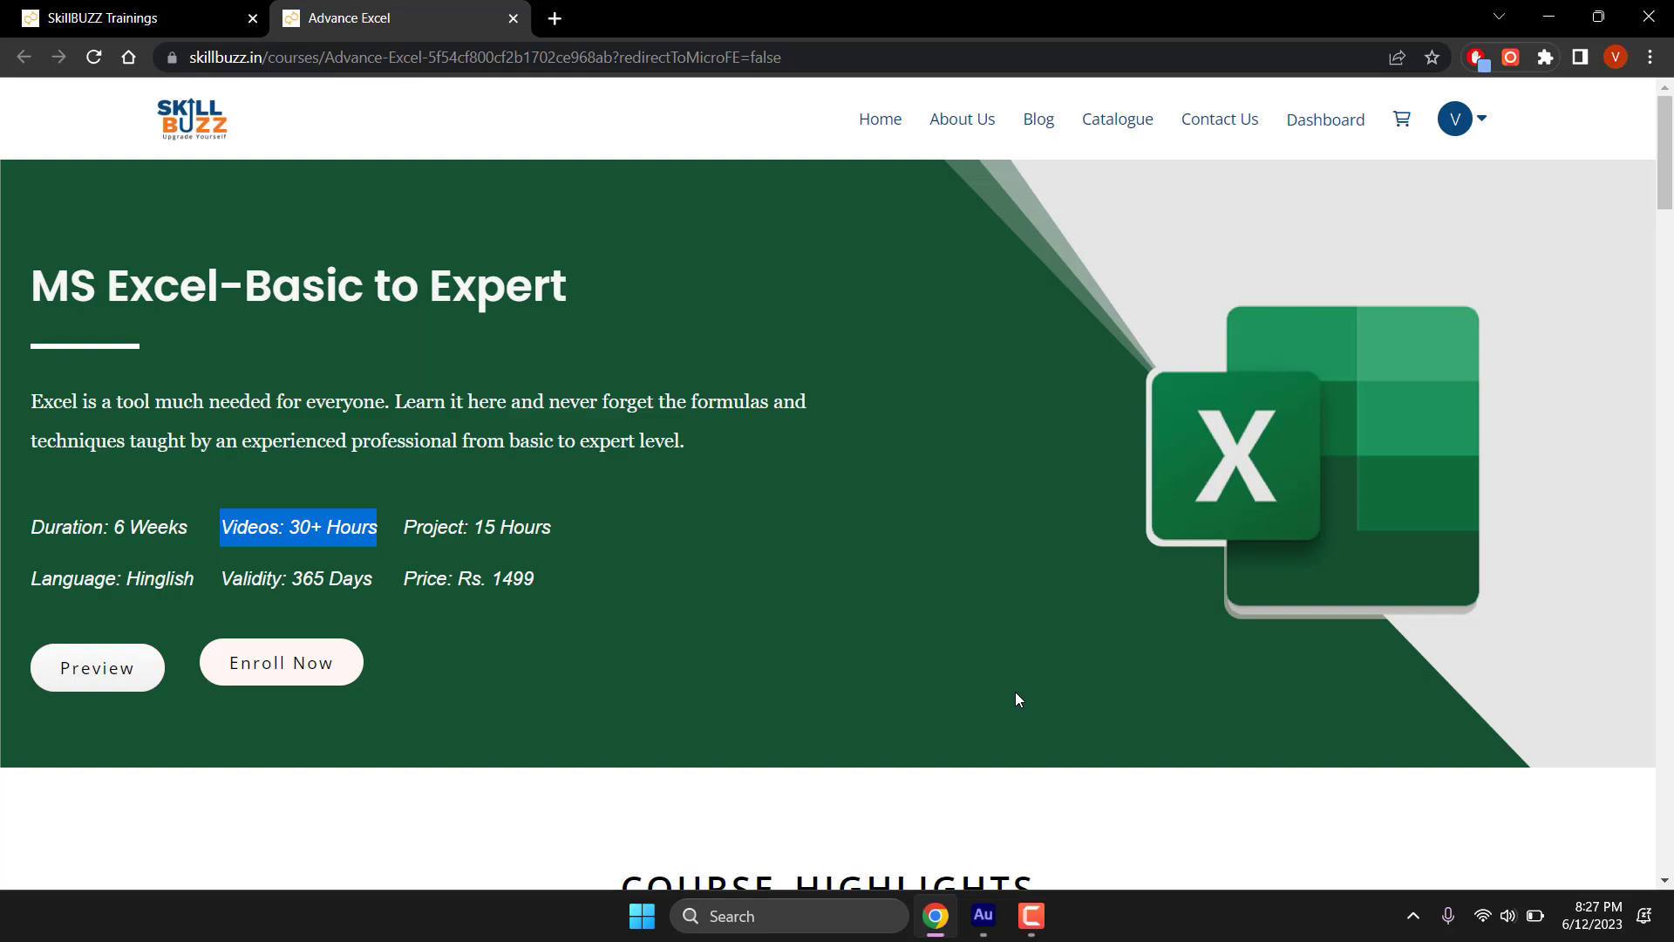
scroll(1019, 698, "down", 10)
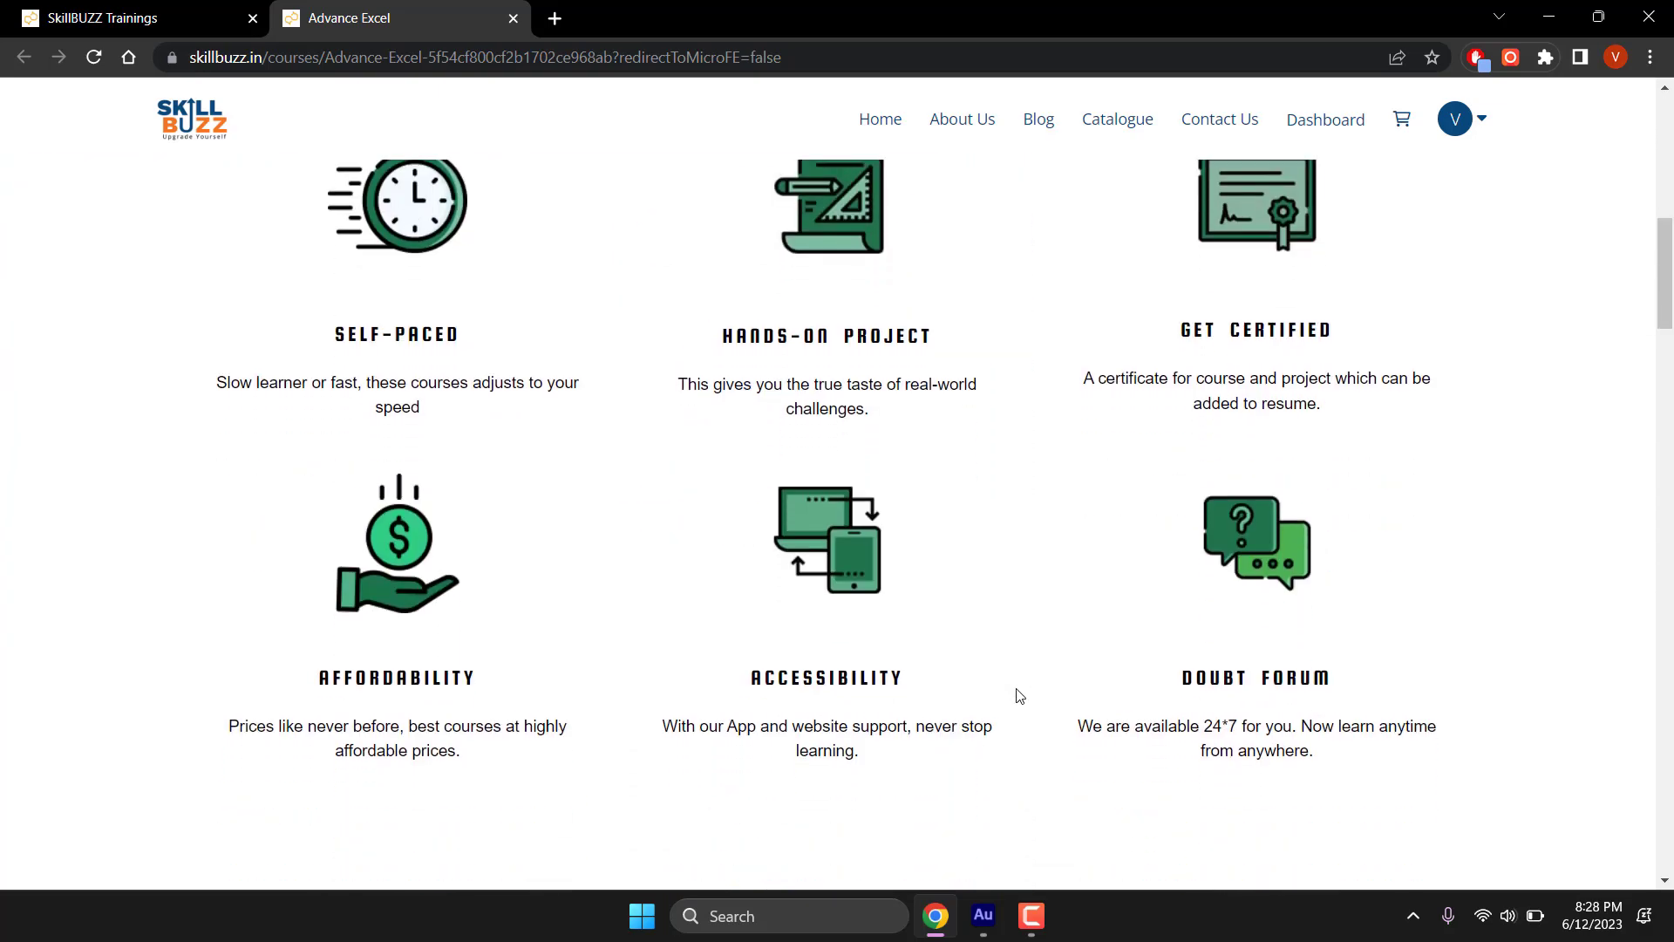
scroll(1019, 696, "down", 10)
scroll(1017, 695, "down", 1)
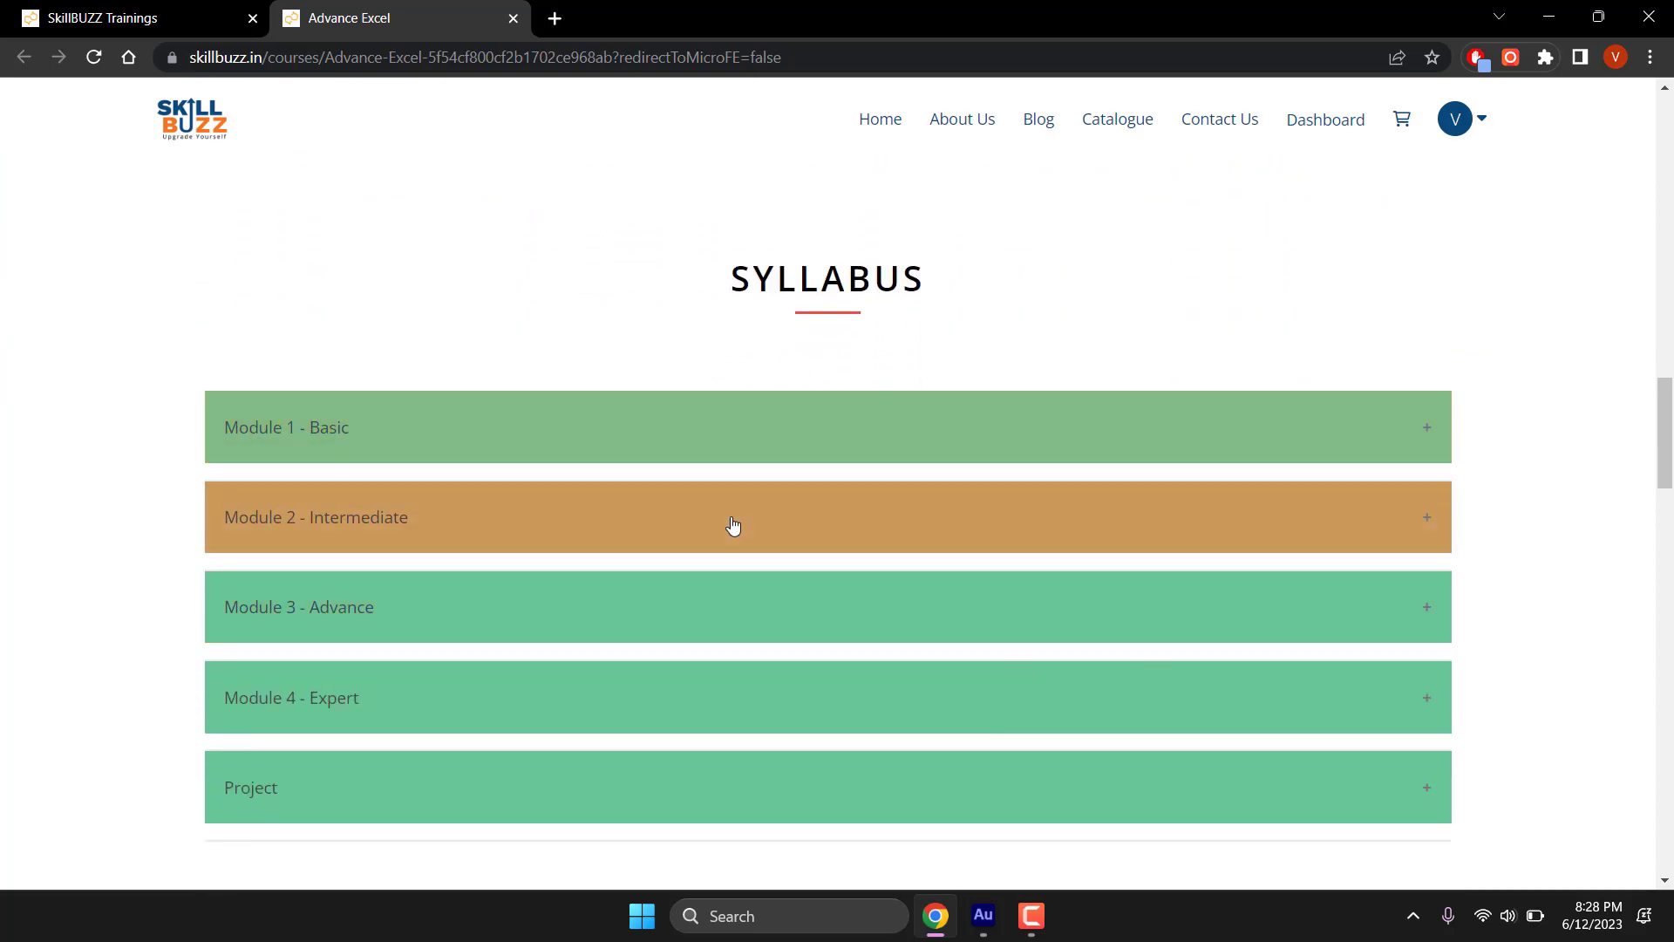
Step: Examine the syllabus by expanding and collapsing Module 3 - Advance, Module 4 - Expert and Project, and return to the course header
left_click(1092, 596)
left_click_drag(1667, 389, 1671, 313)
left_click_drag(1670, 388, 1671, 443)
left_click(1425, 450)
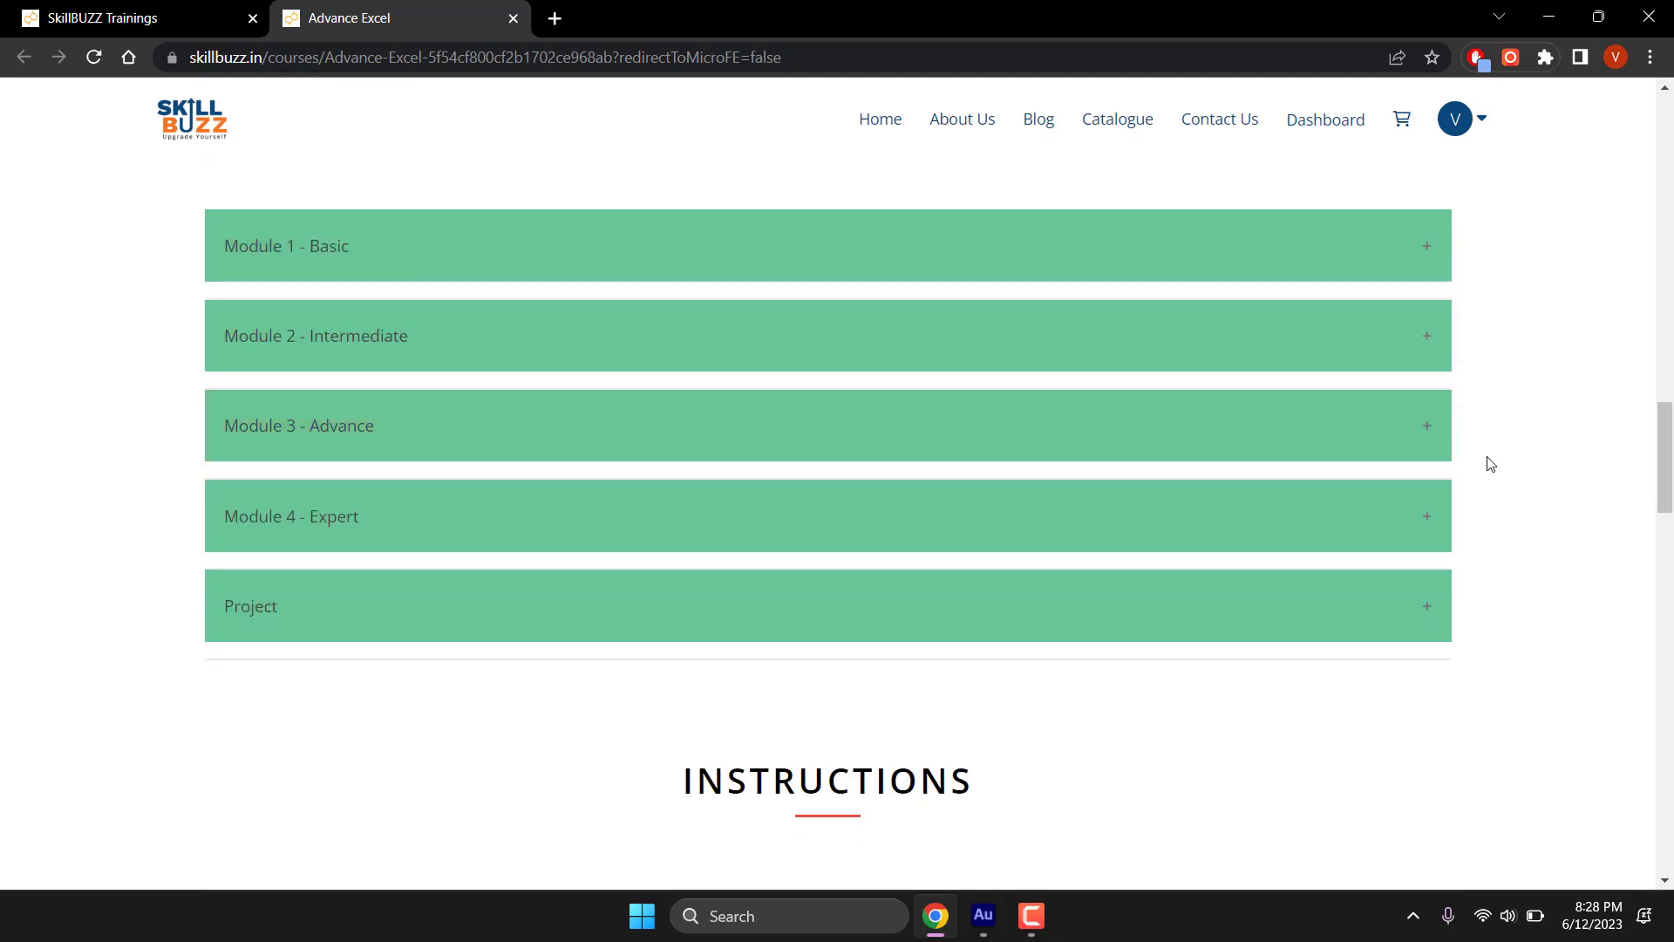
left_click(1433, 517)
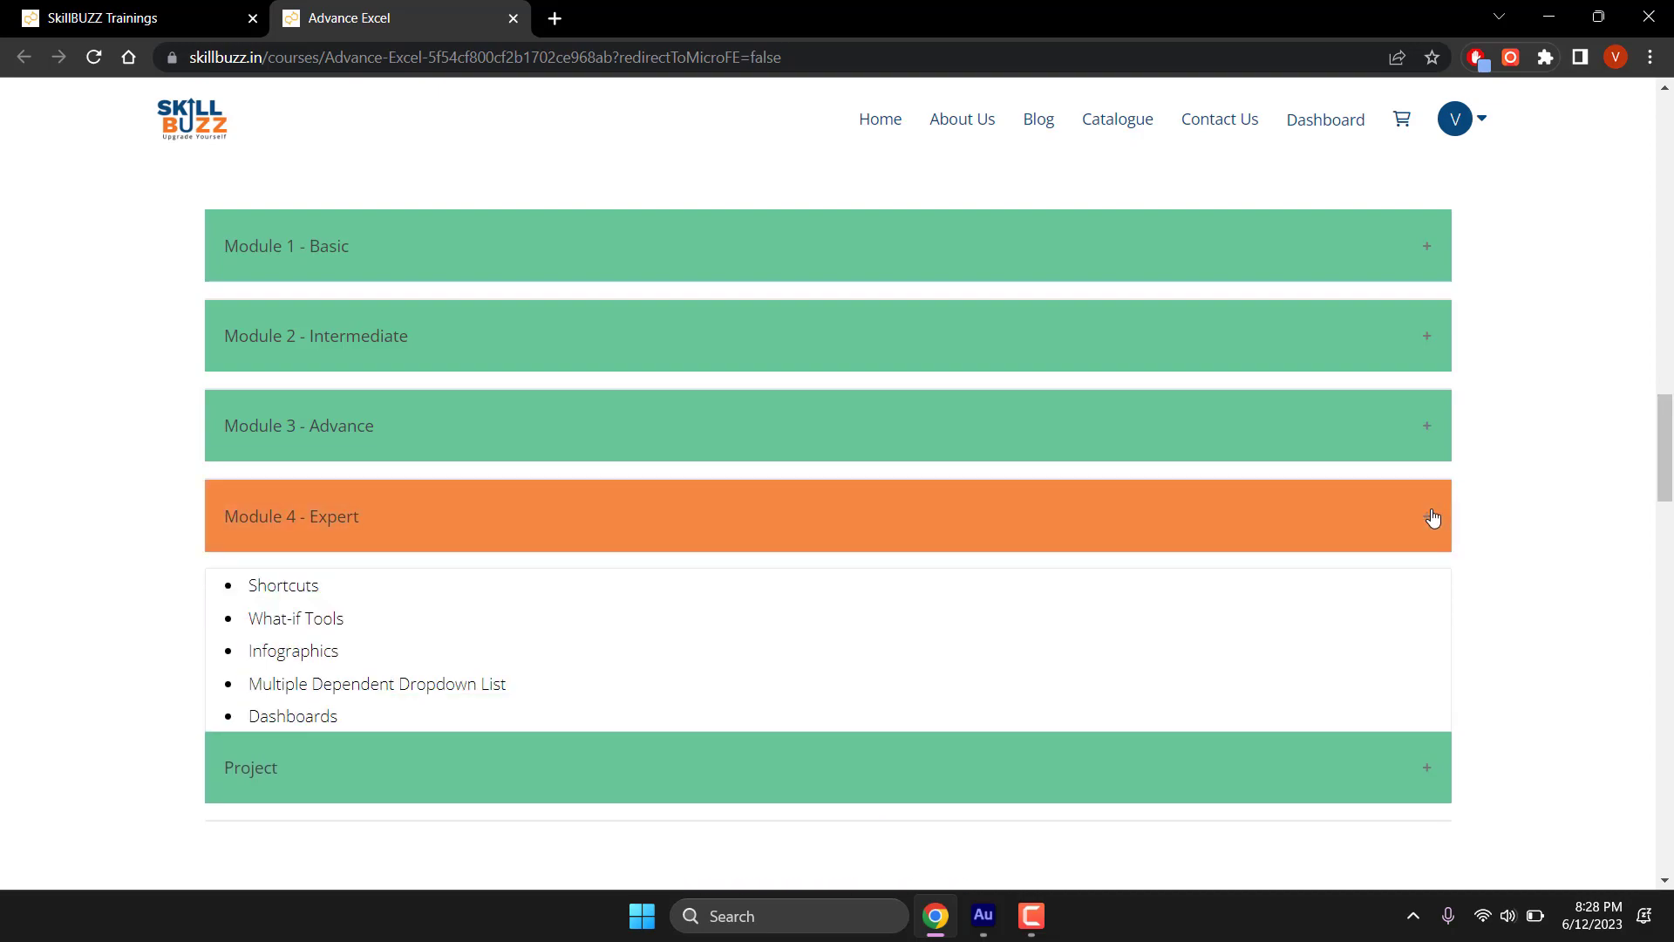
left_click(1433, 517)
left_click(1425, 611)
scroll(1427, 621, "down", 2)
scroll(1426, 621, "up", 2)
left_click(1433, 615)
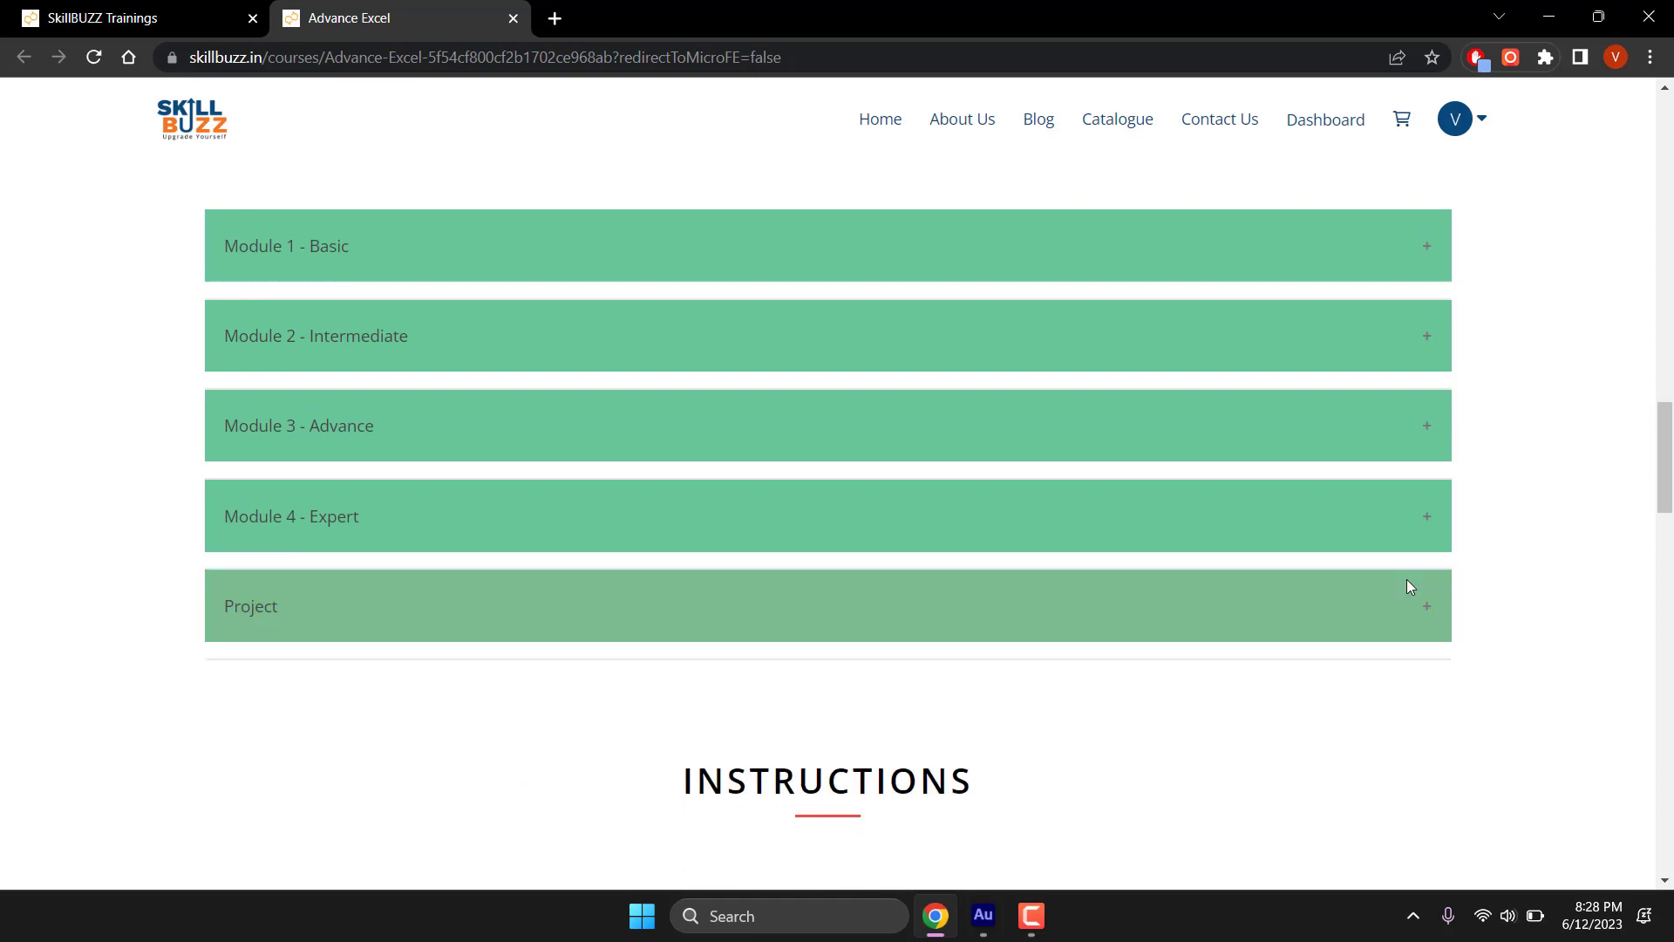
left_click_drag(1667, 444, 1665, 131)
left_click(940, 449)
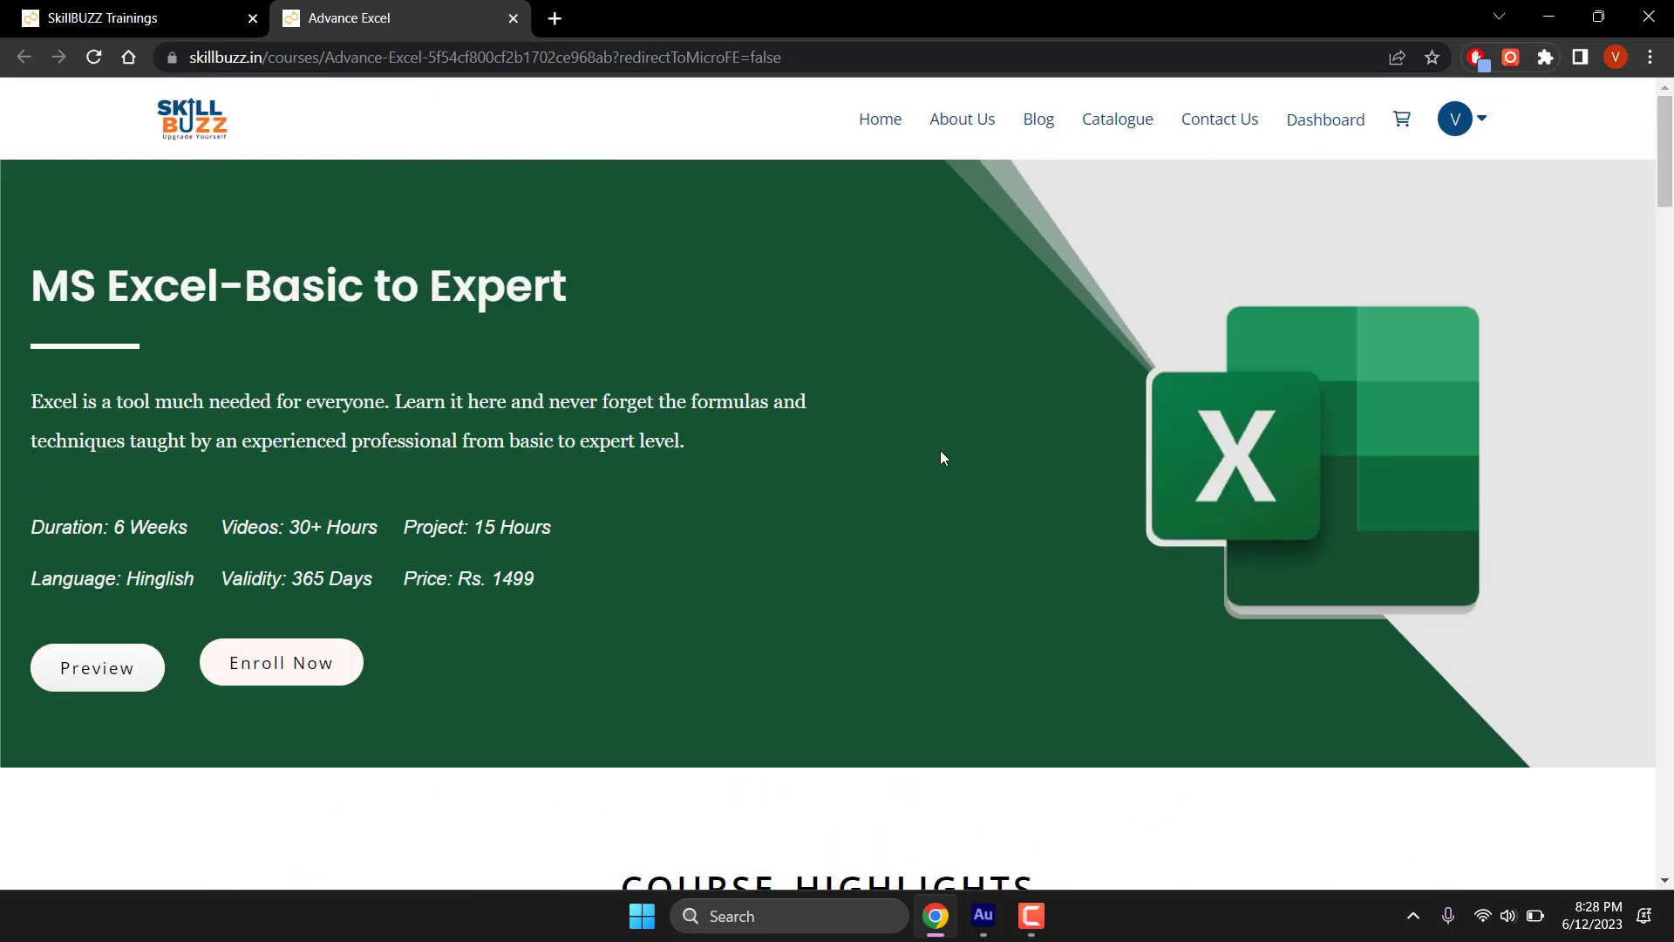
Step: Minimize the browser and launch Excel through the Run dialog with the command excel
left_click(1549, 16)
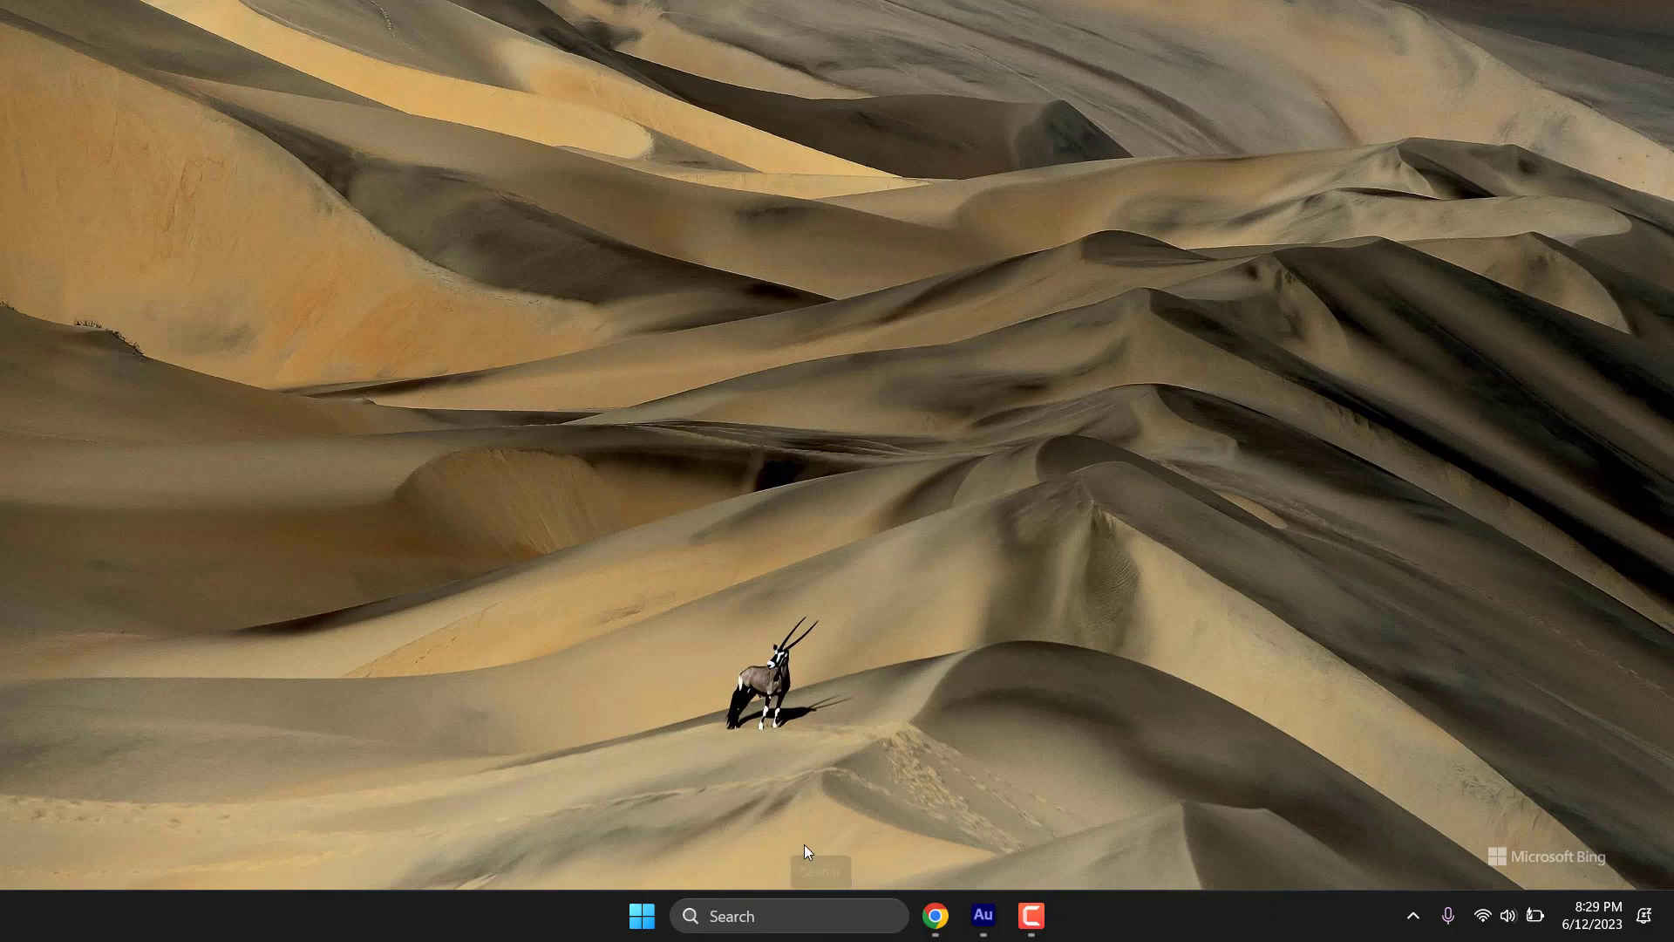
key("super+r")
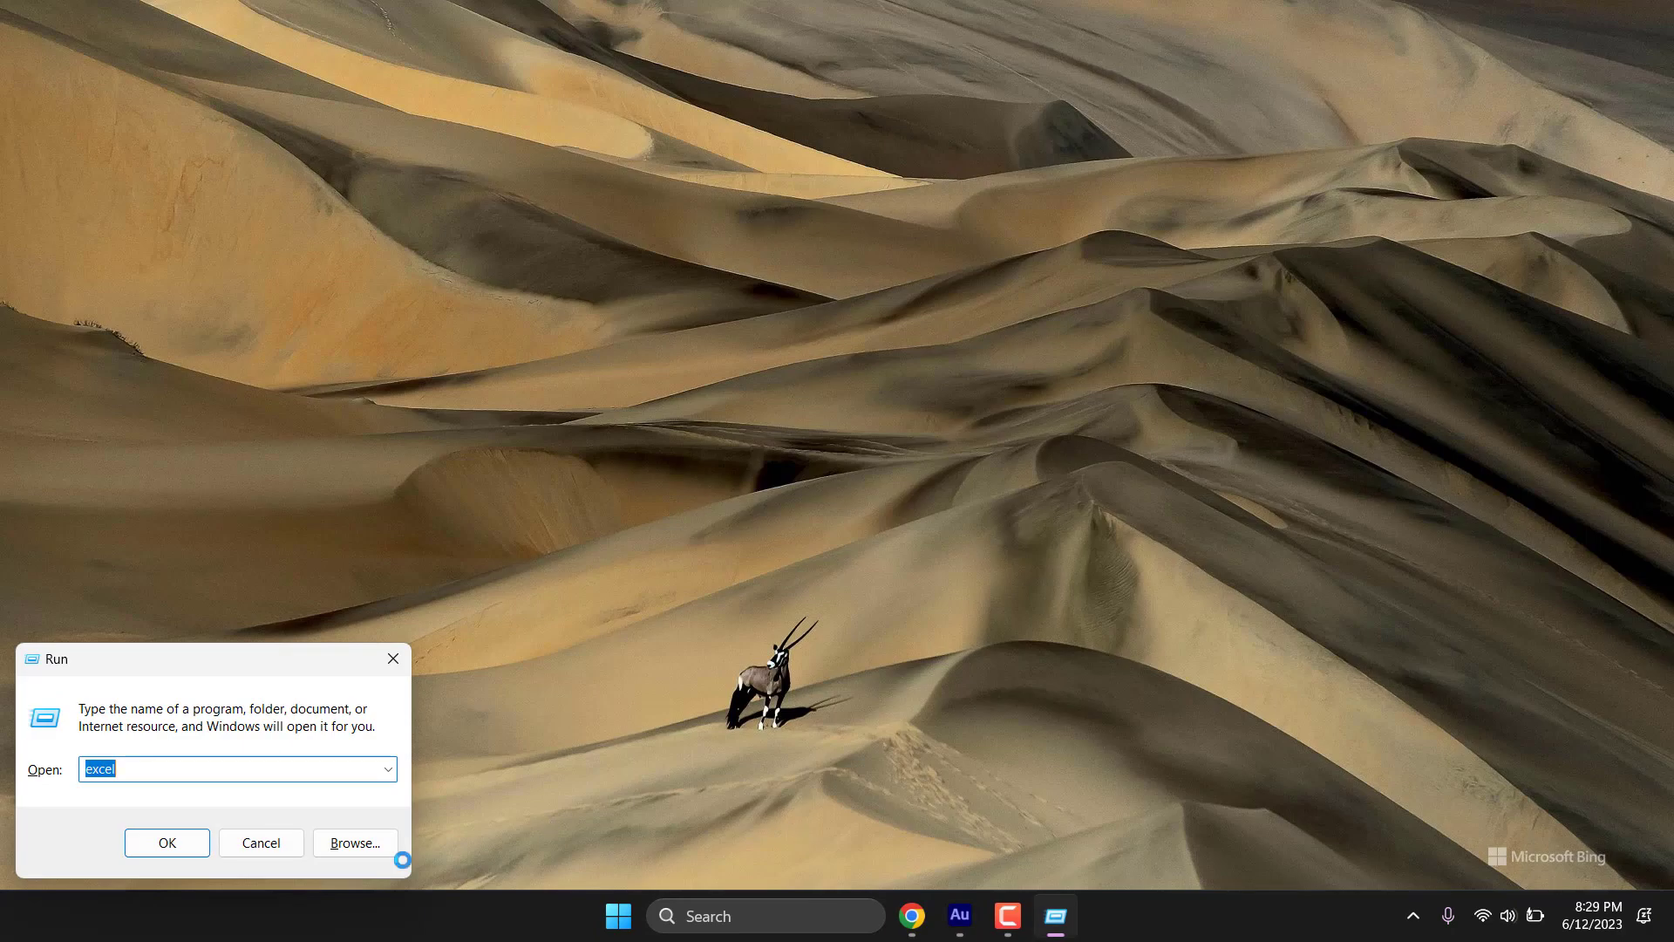
left_click(164, 770)
left_click(168, 836)
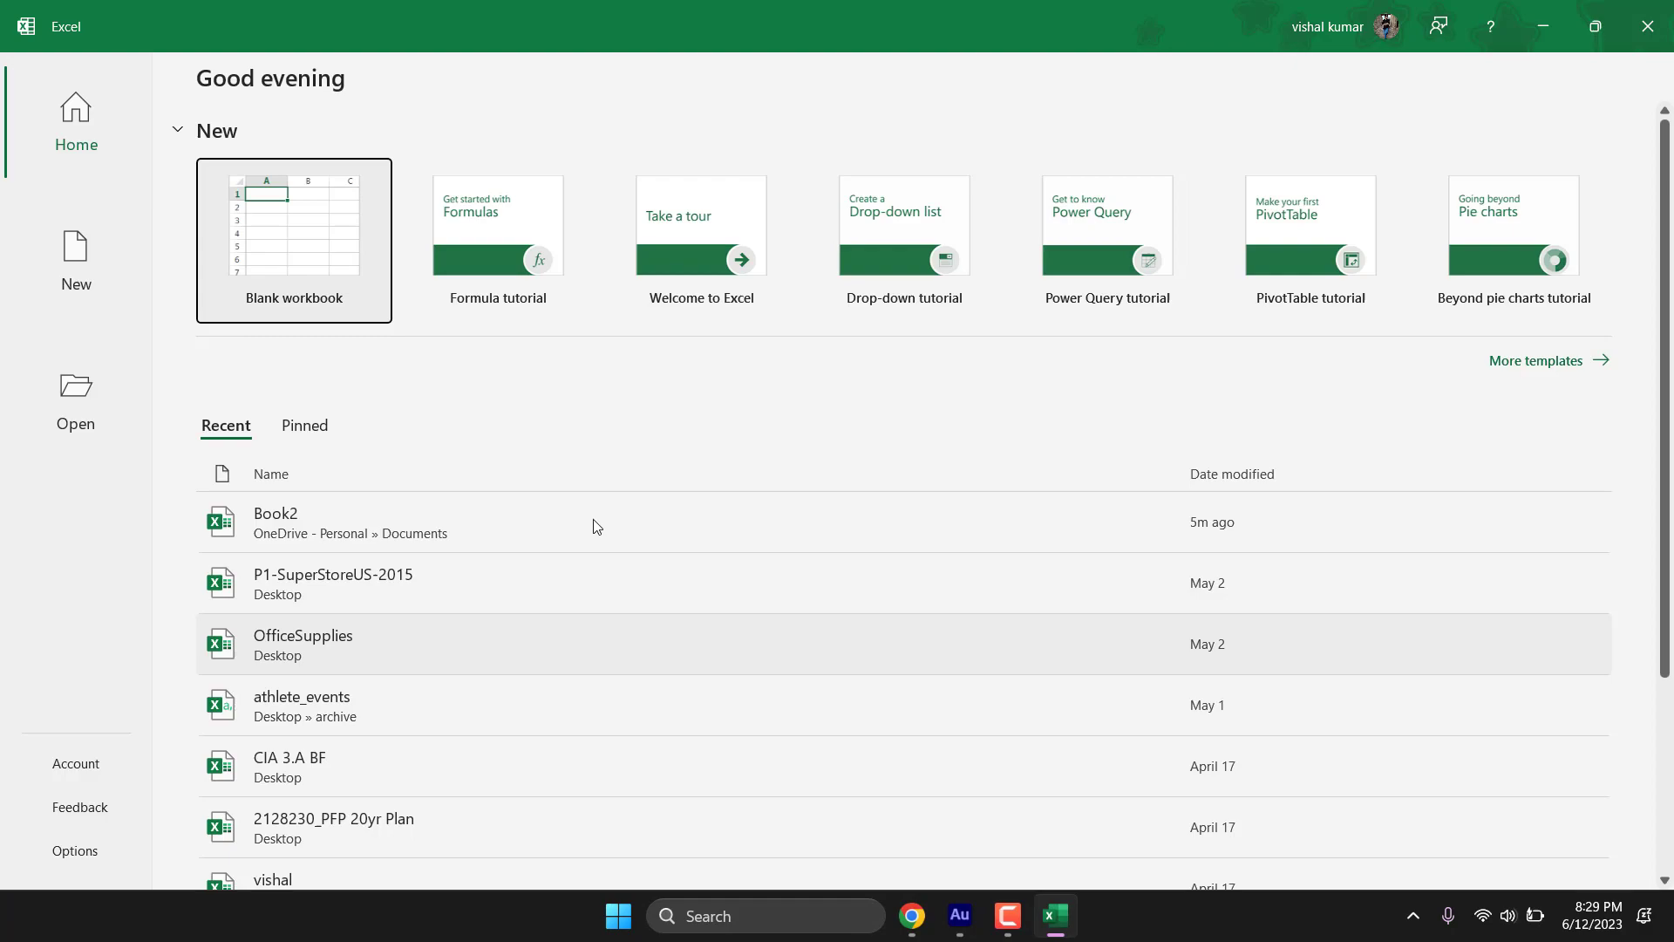
left_click(250, 212)
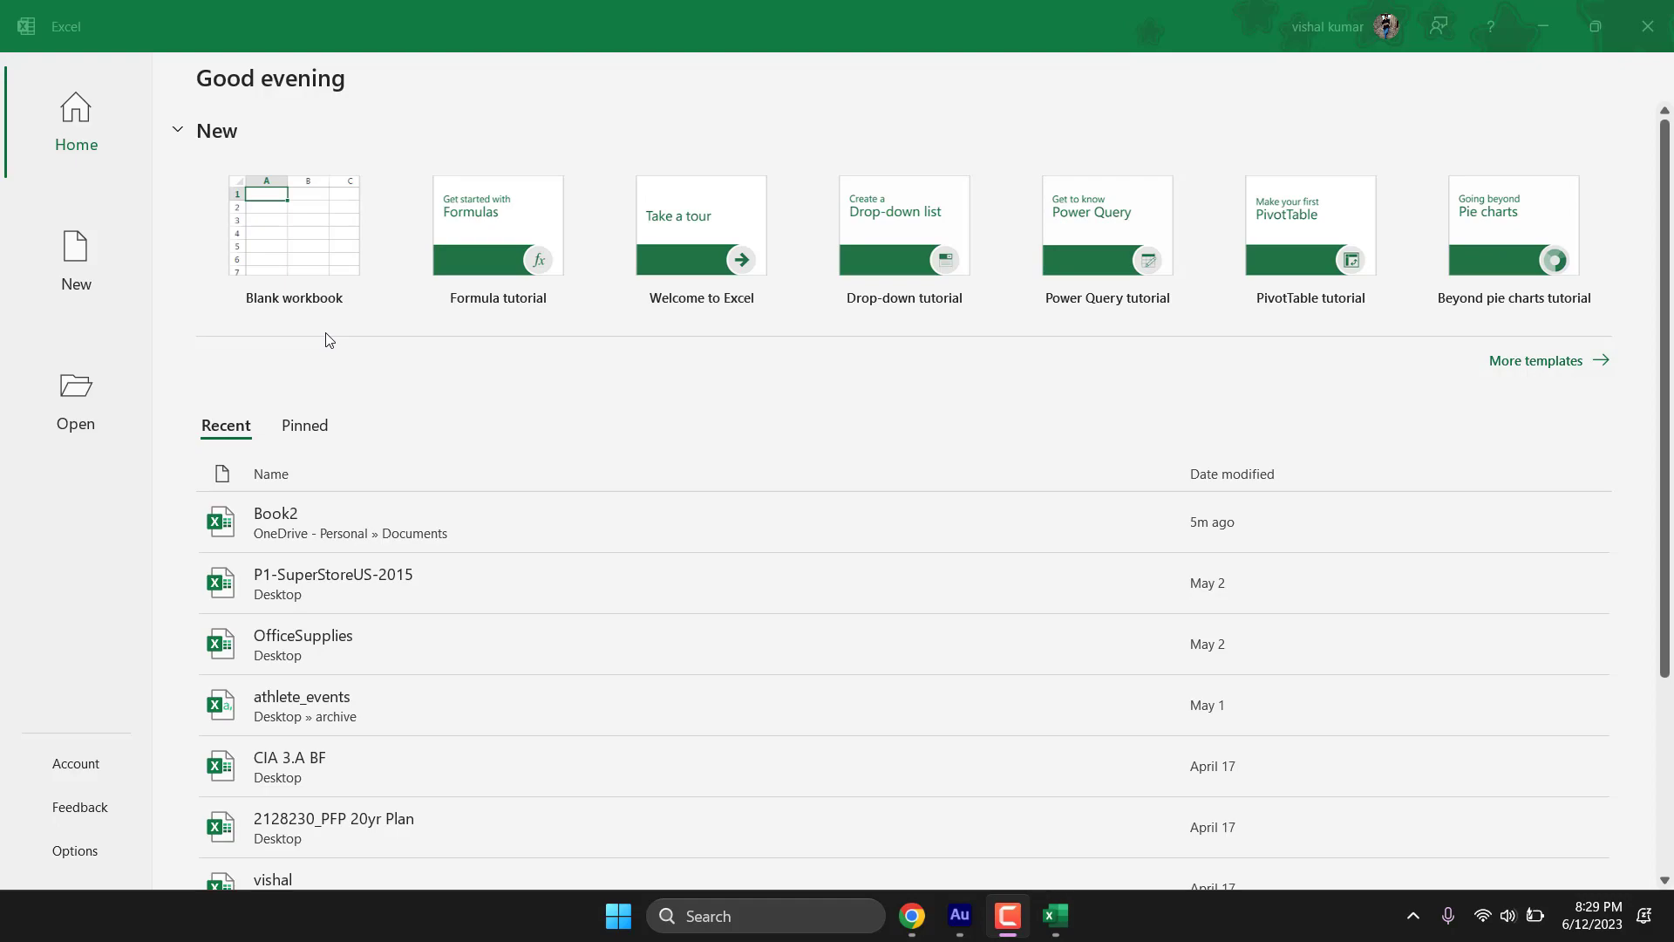
Step: Review the account and product information in Excel, and look through the recent workbooks on the start screen
left_click(73, 765)
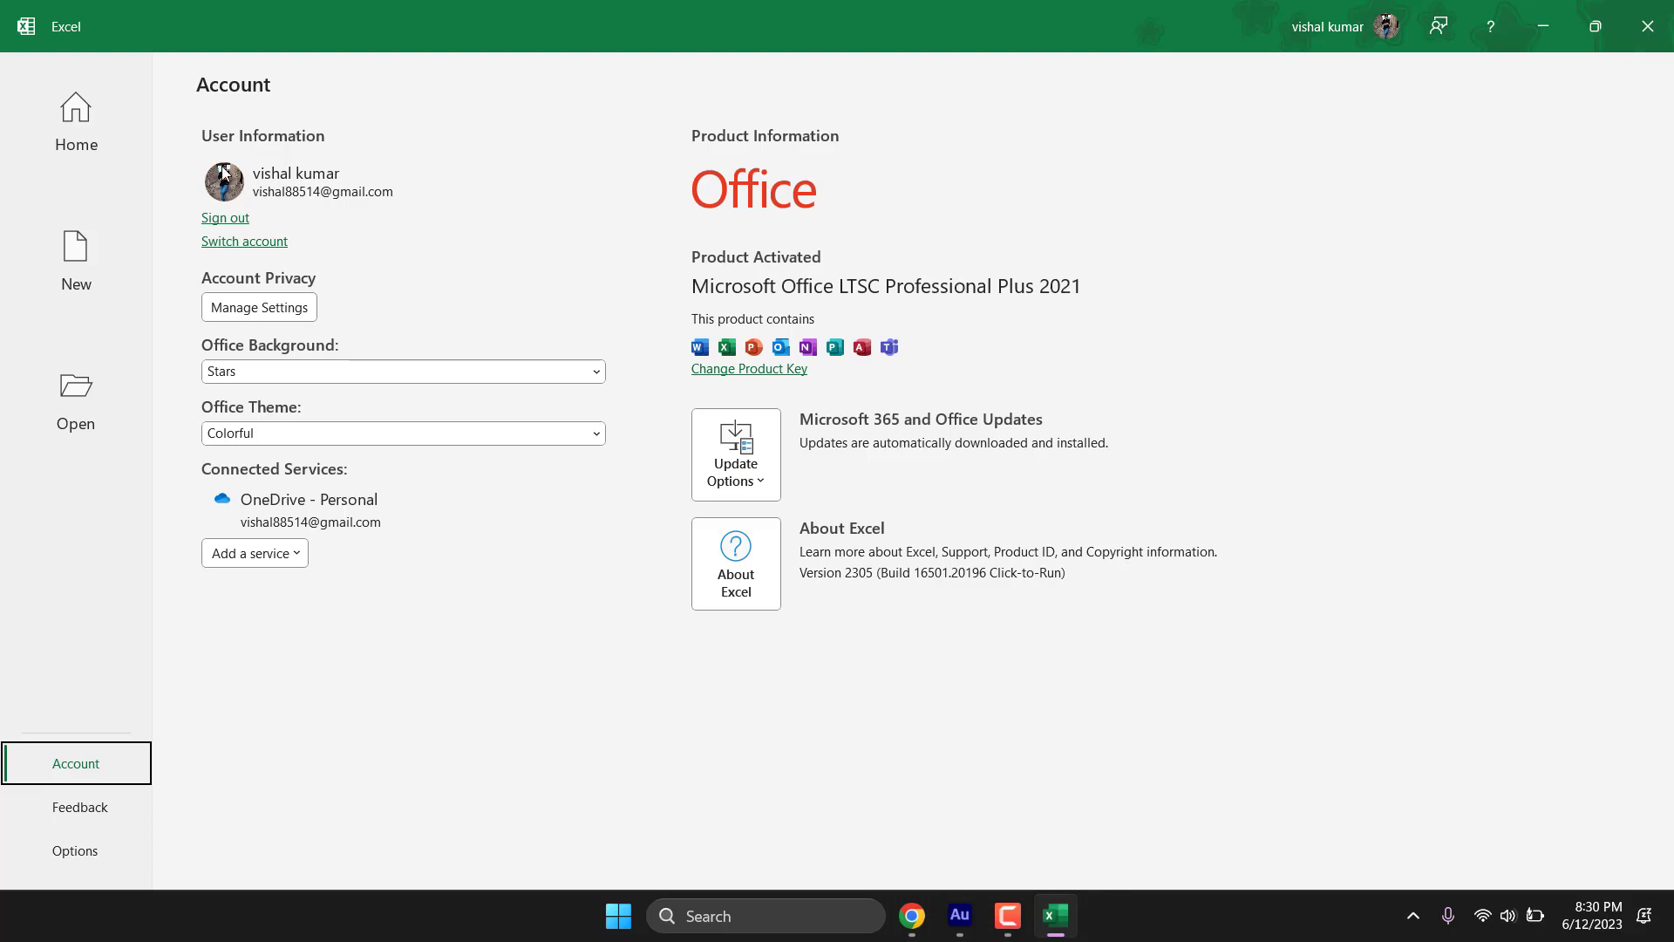
left_click(86, 132)
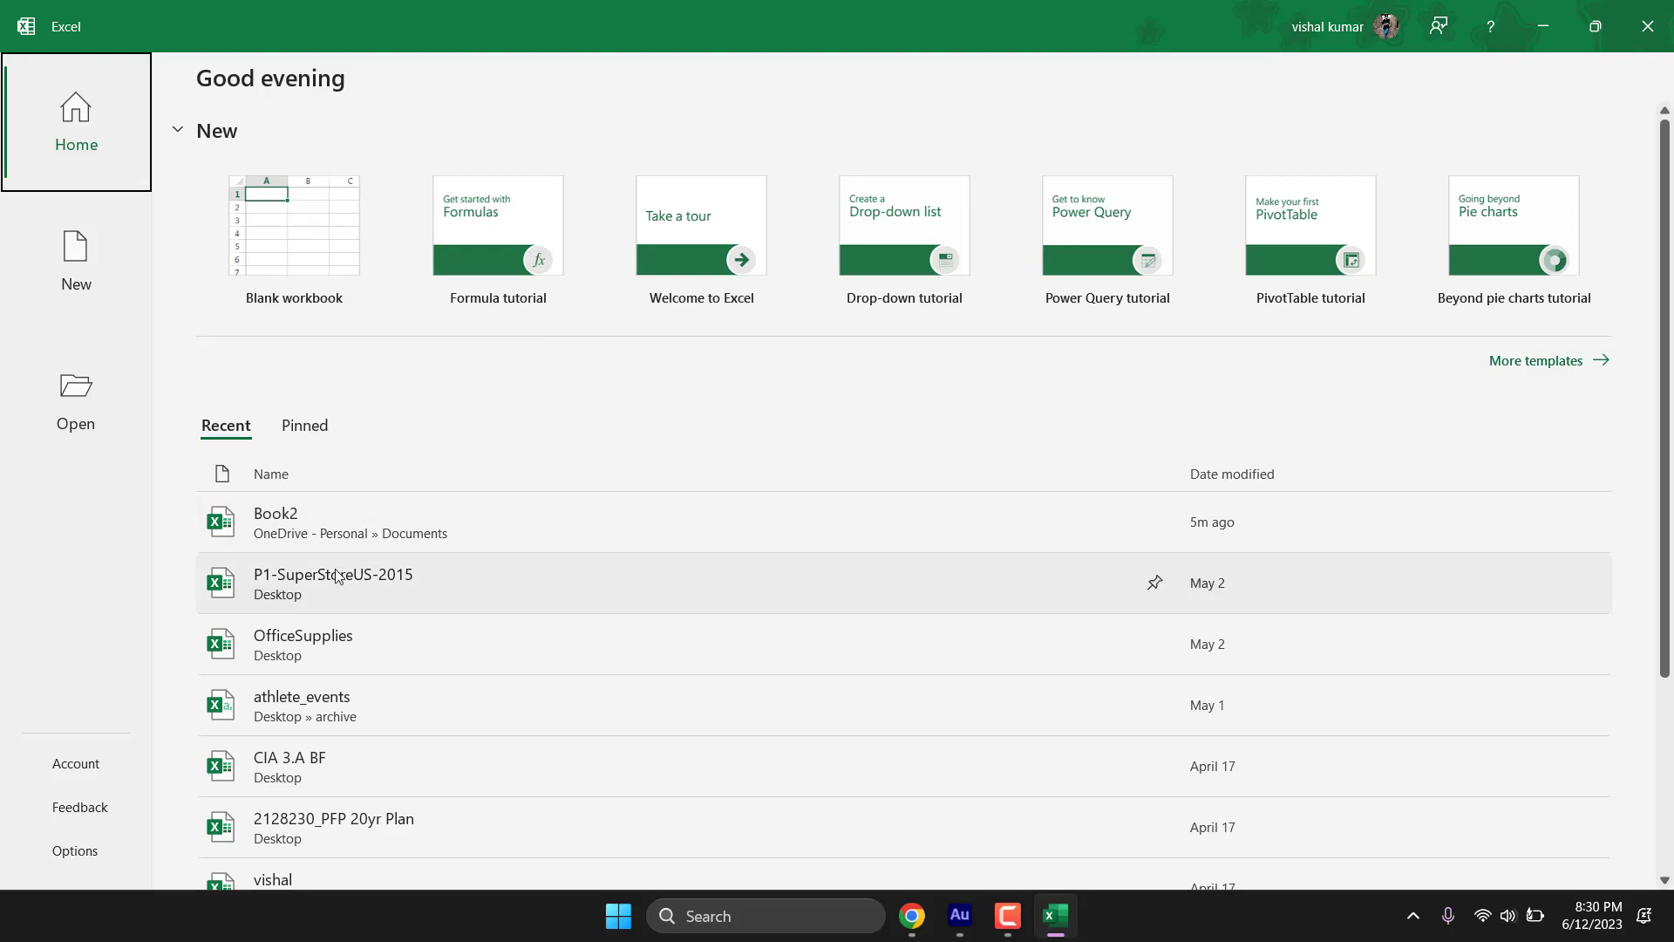
scroll(364, 683, "down", 3)
scroll(370, 672, "down", 1)
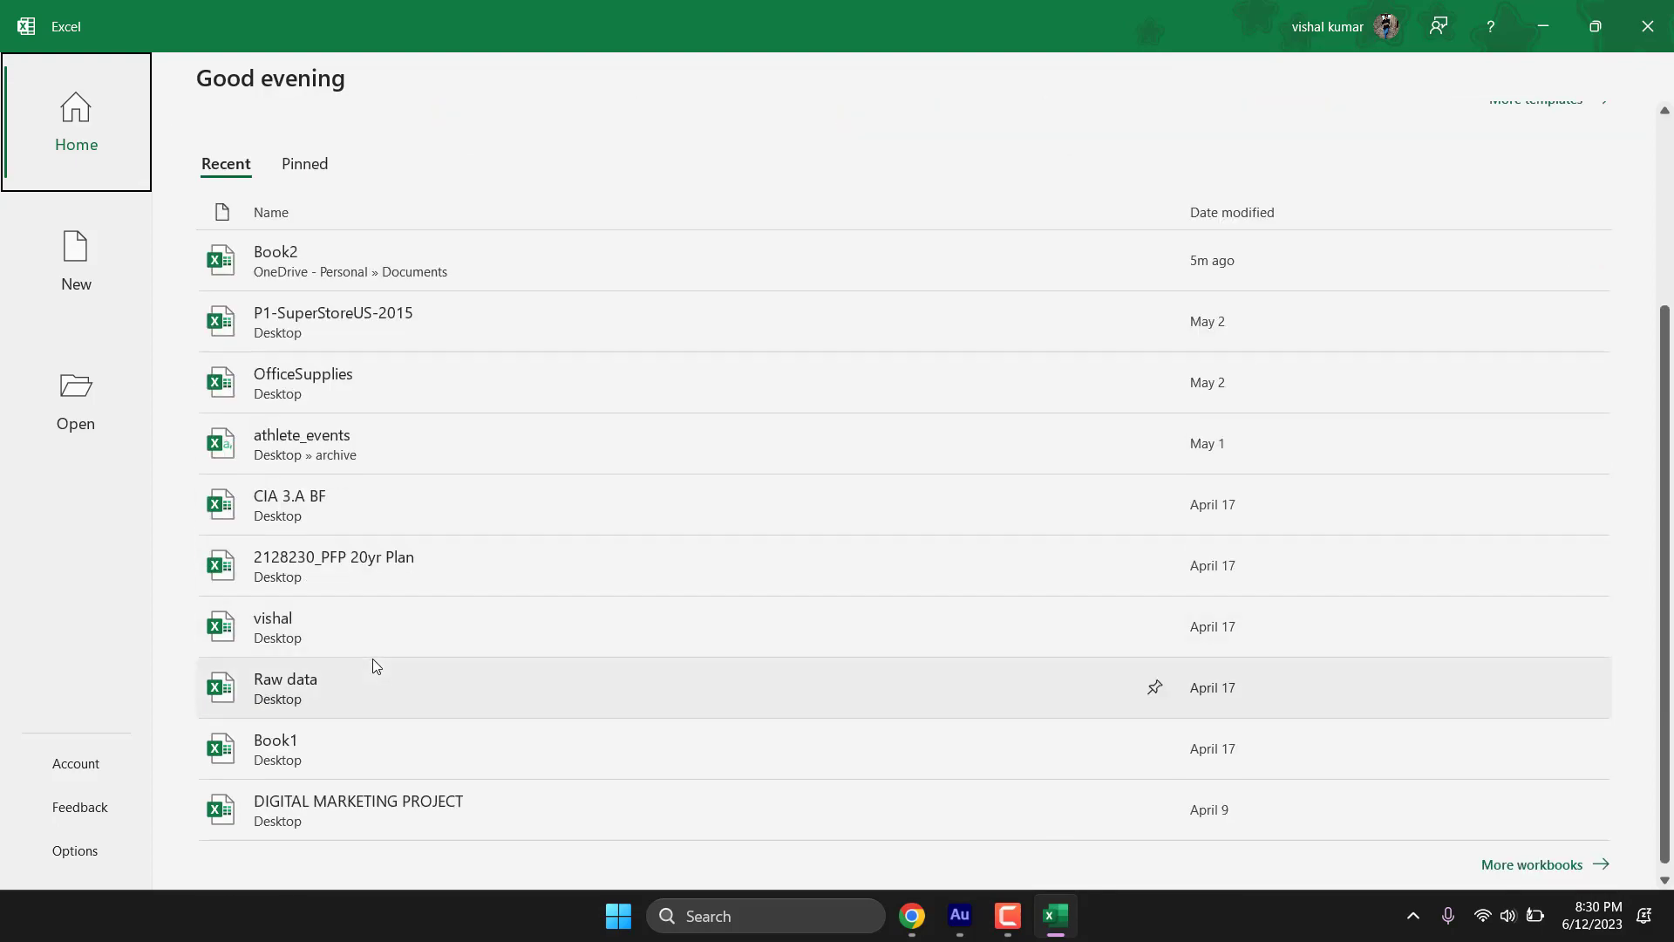
scroll(373, 660, "up", 4)
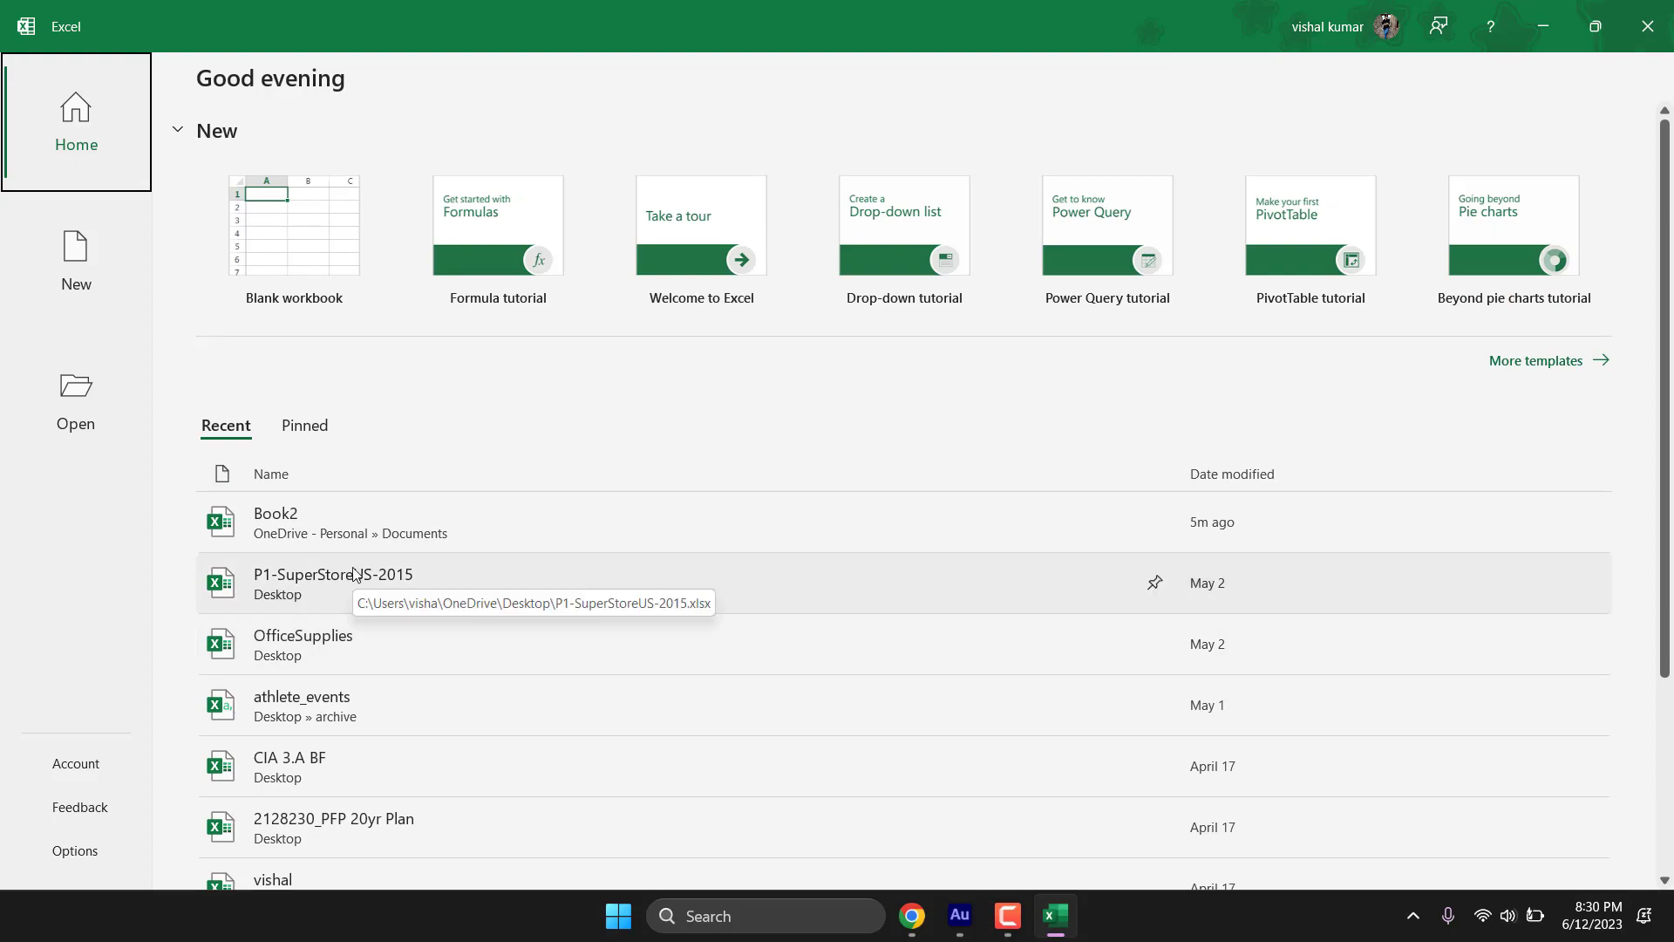
left_click(373, 710)
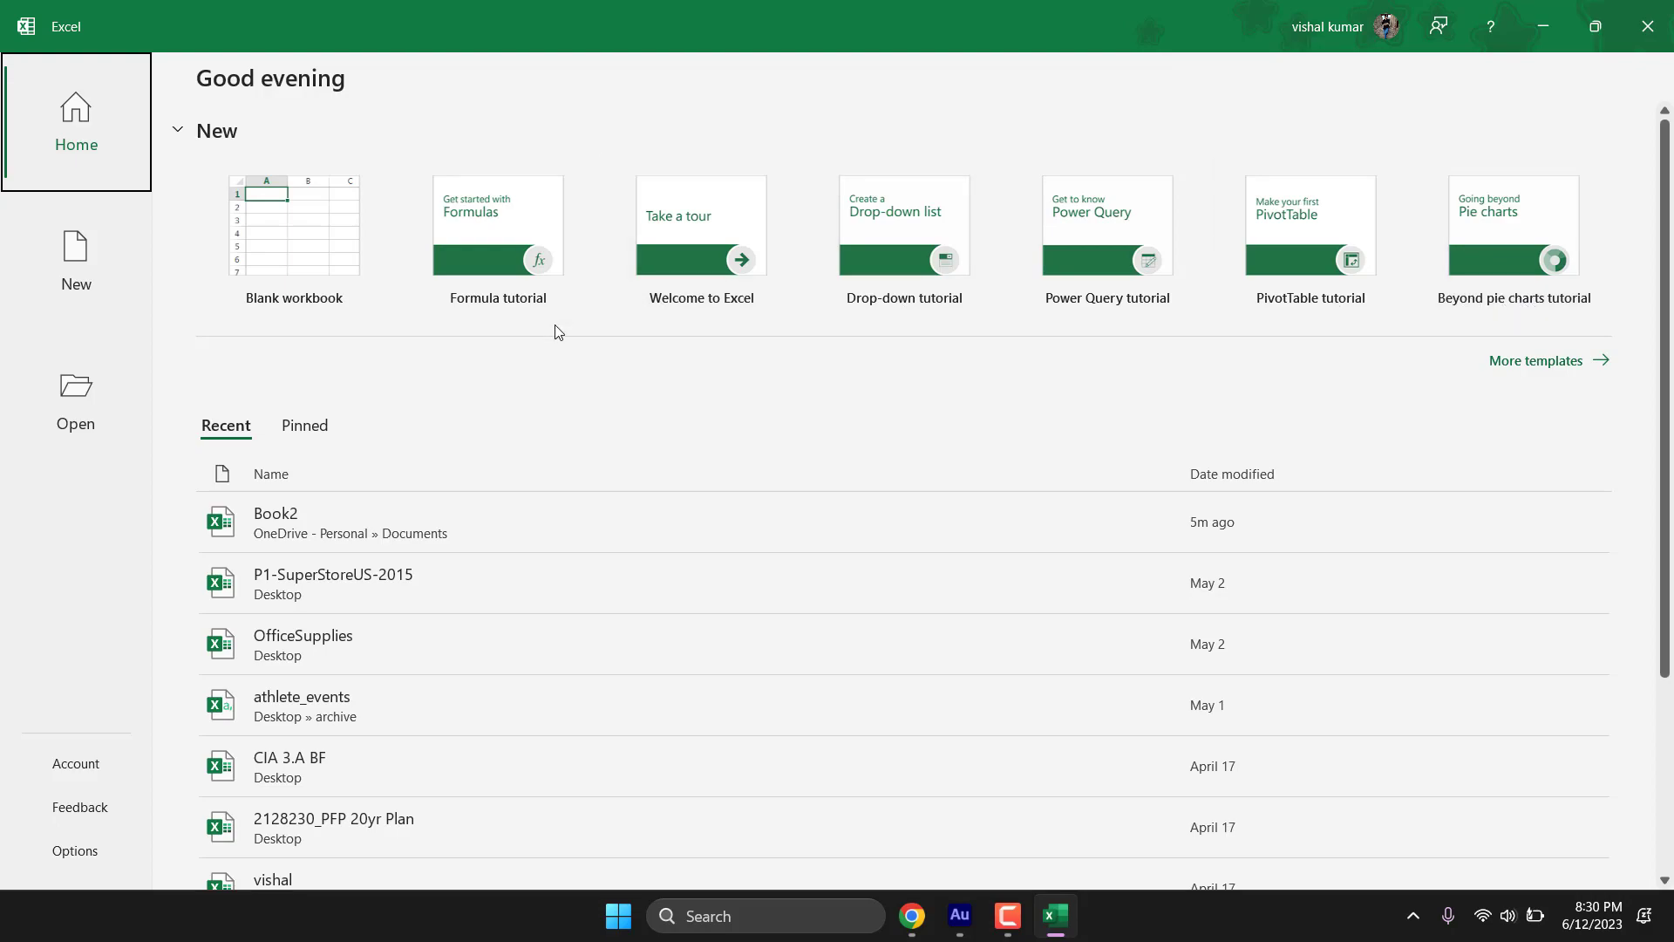
Step: Create a new blank workbook from the start screen
left_click(317, 251)
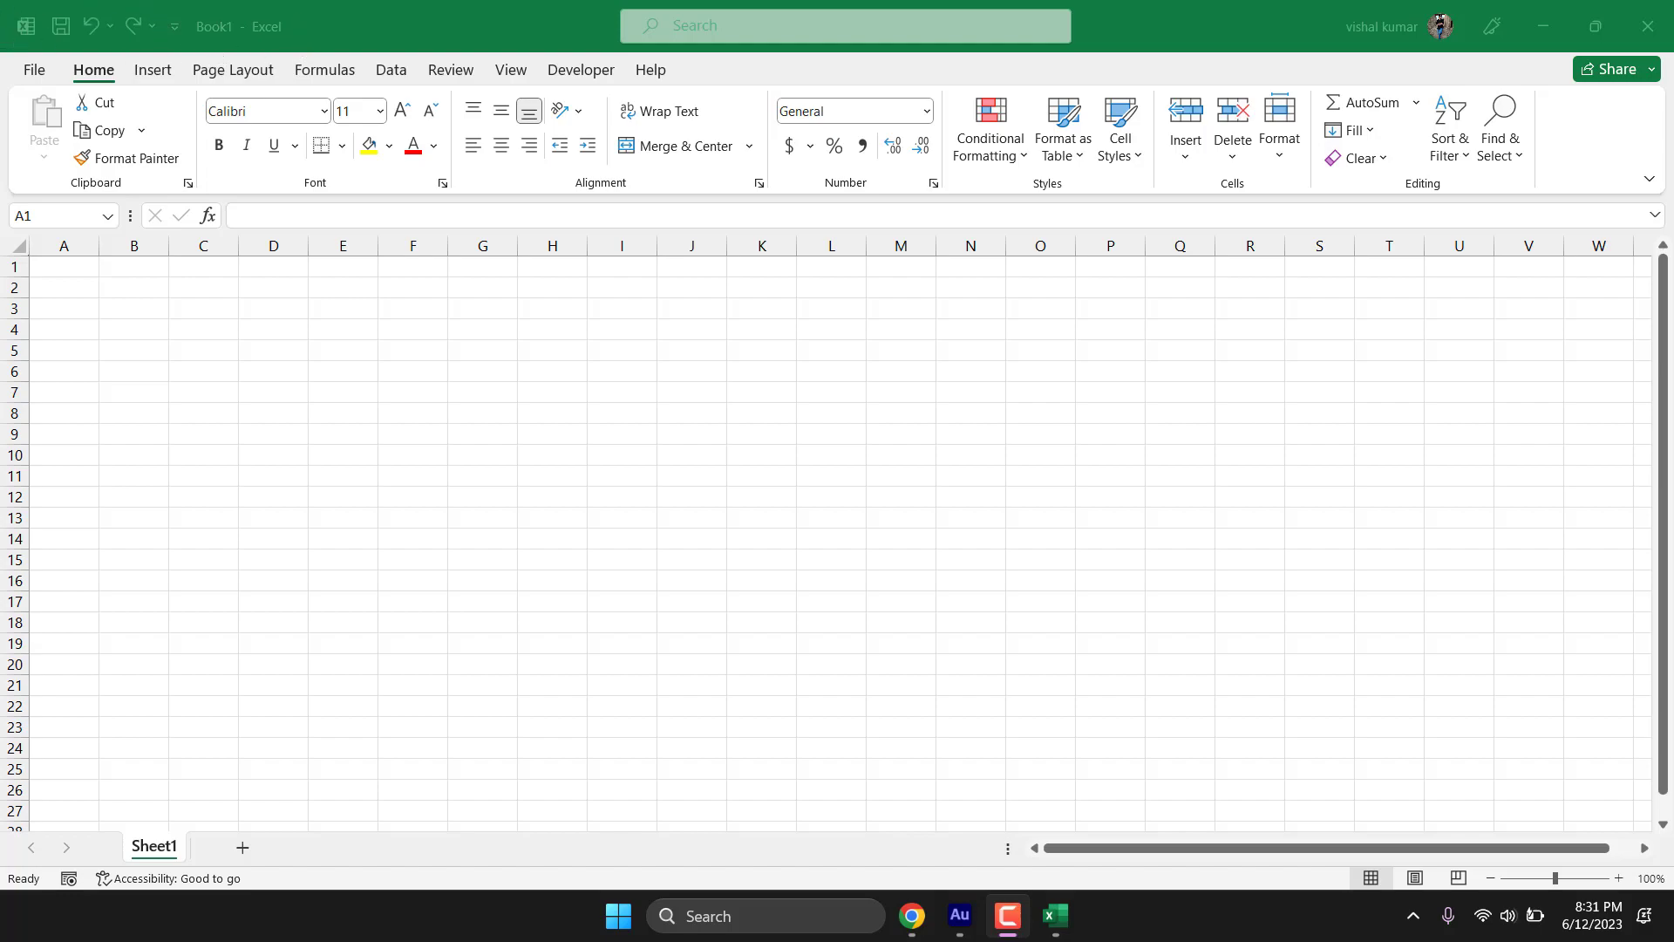
left_click(168, 20)
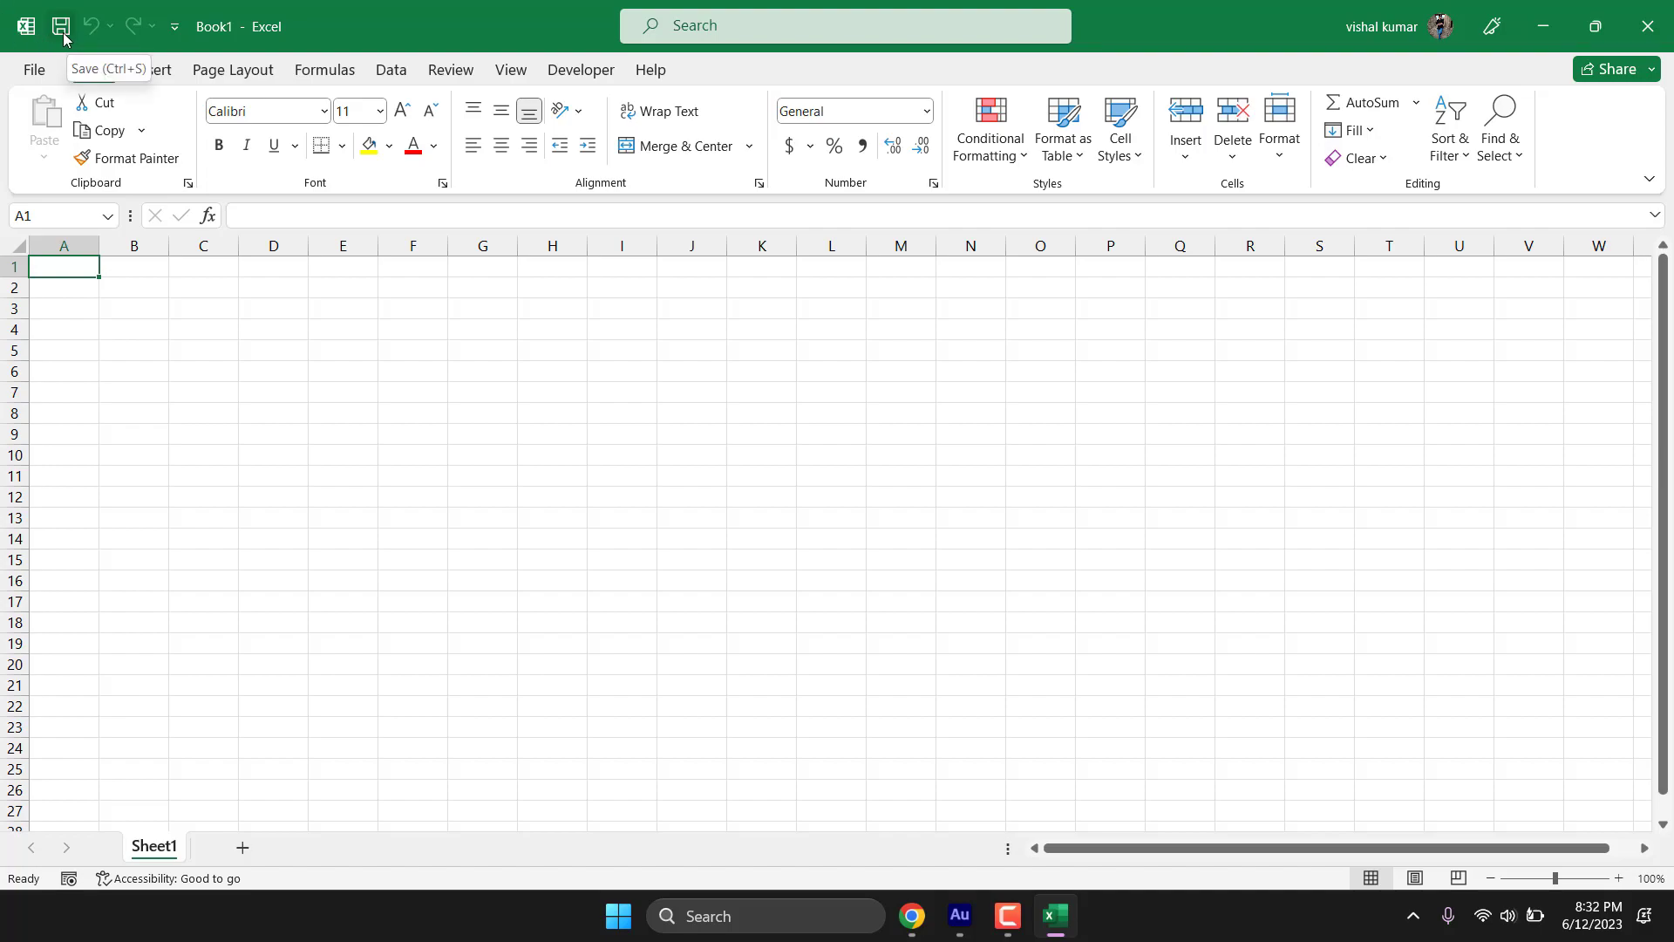
Step: Add the Spelling command to the Quick Access Toolbar and remove it again
left_click(175, 28)
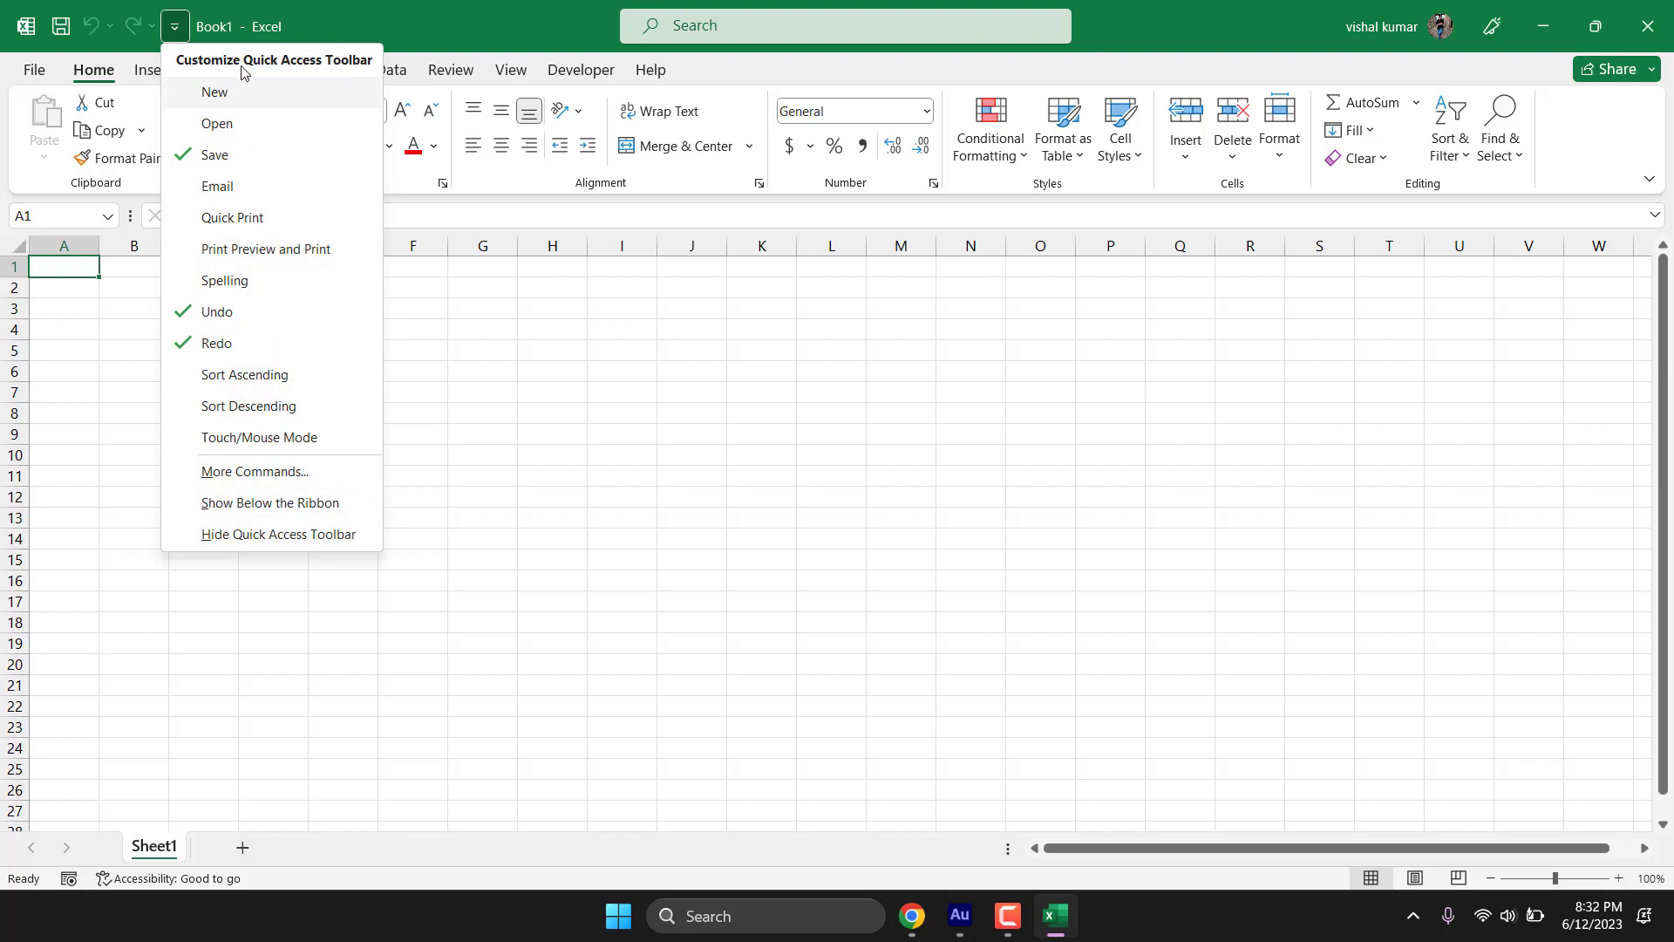
left_click(260, 288)
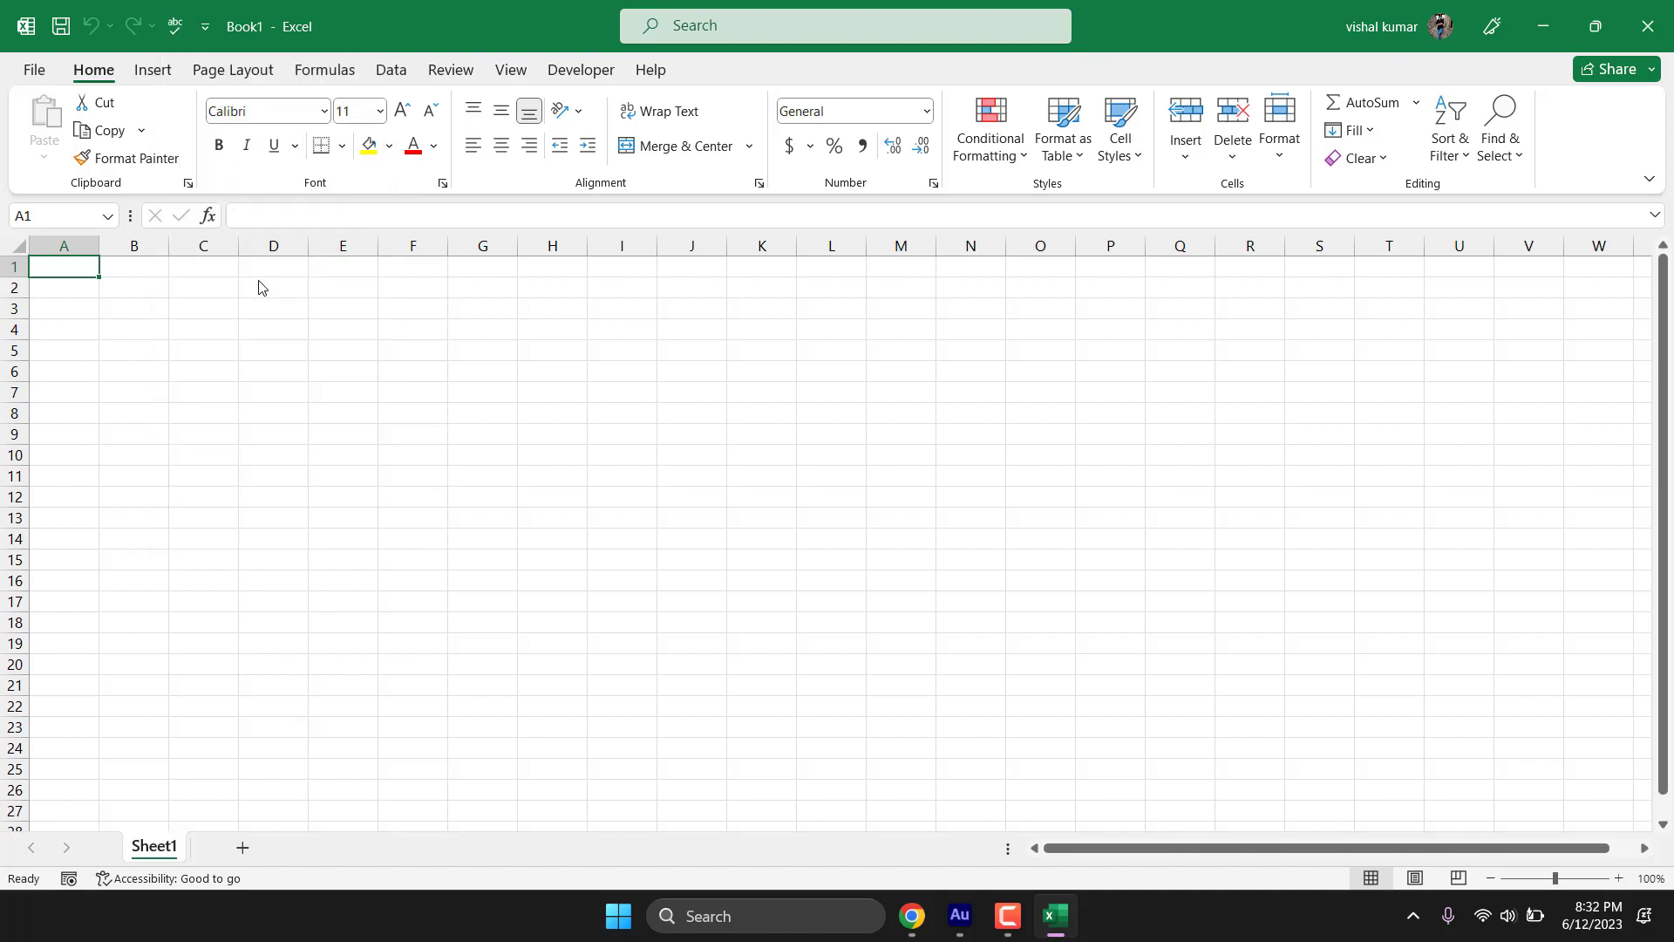
right_click(180, 29)
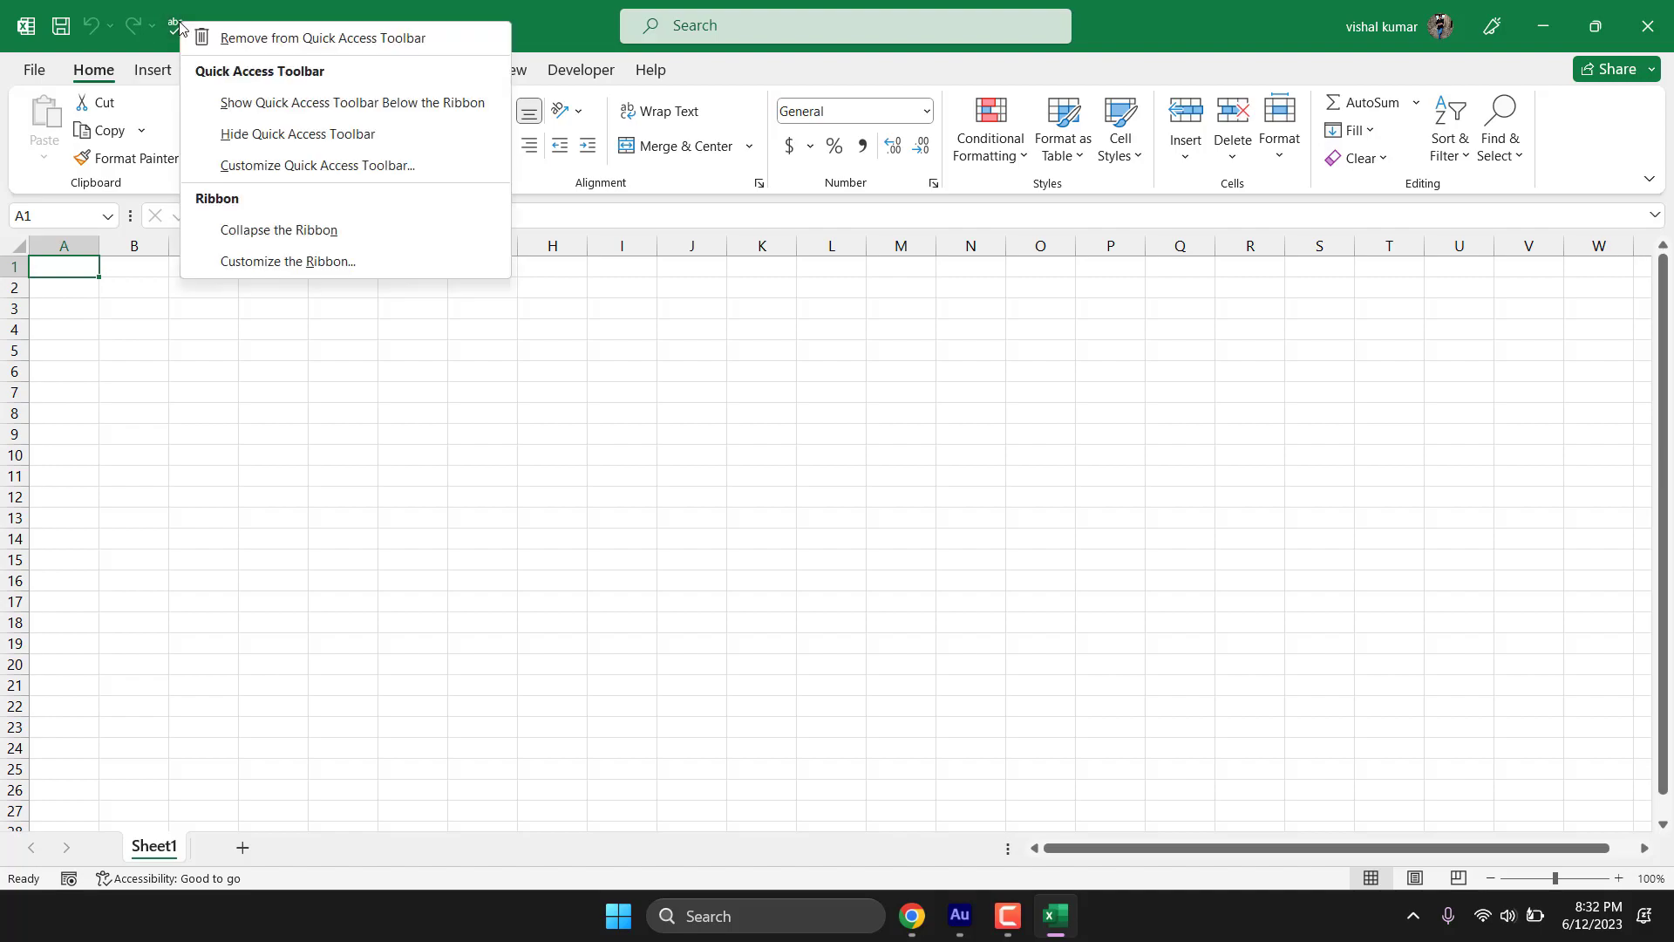
left_click(247, 39)
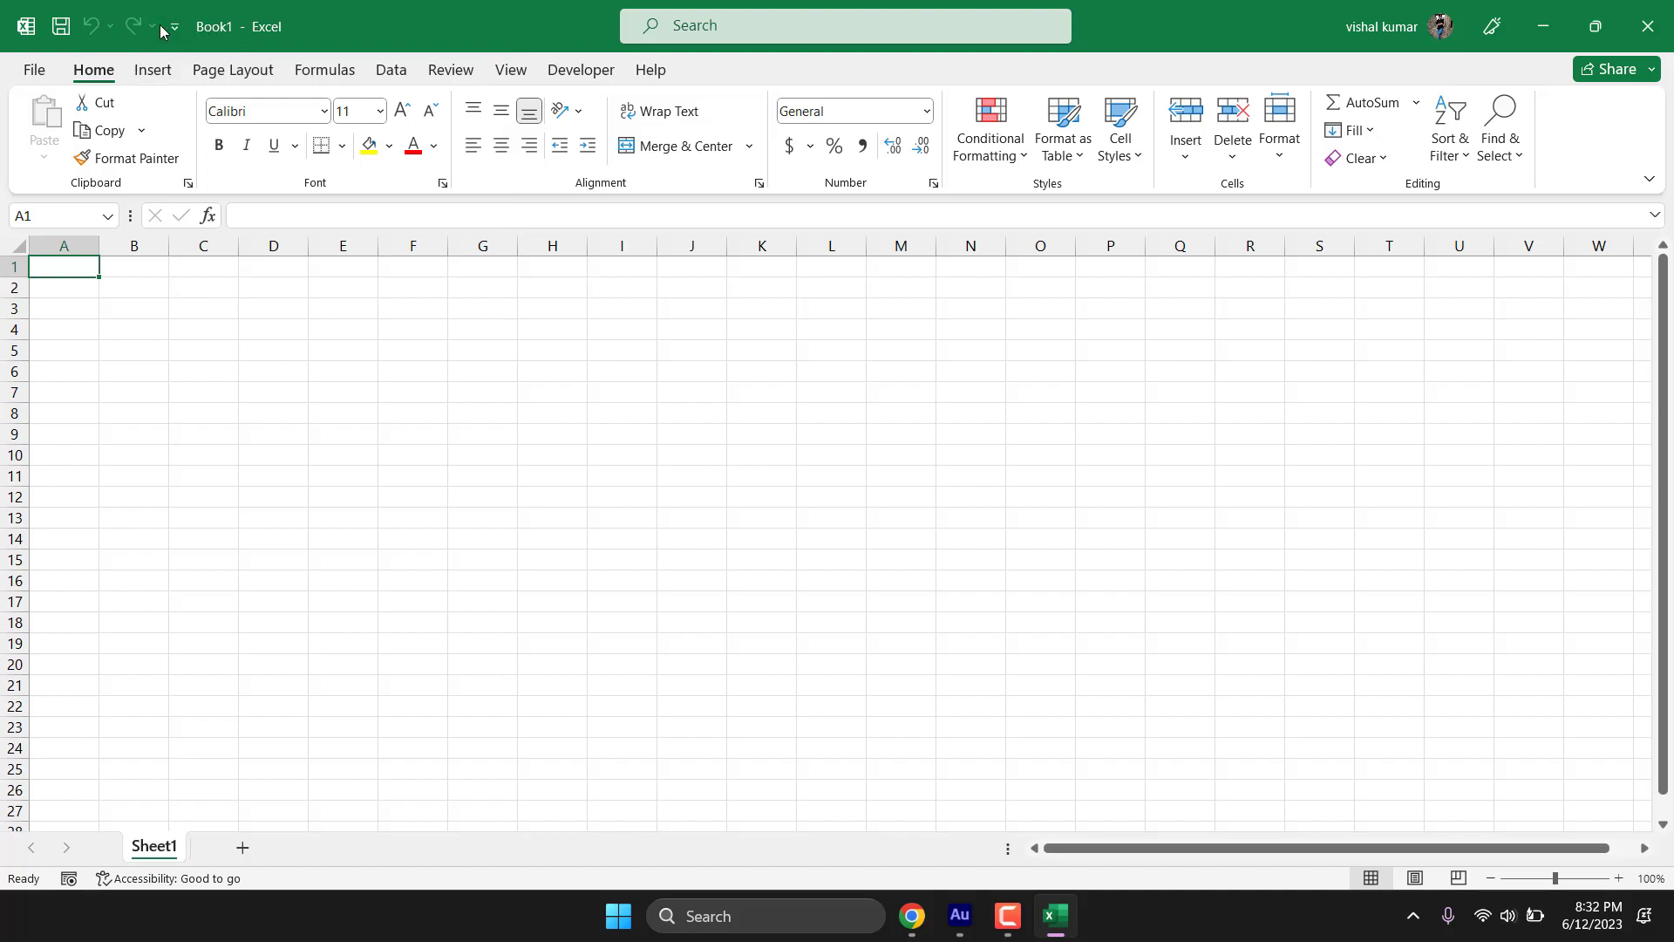
Step: Select cell E6, view the Print page for the workbook and return to the worksheet
left_click(360, 364)
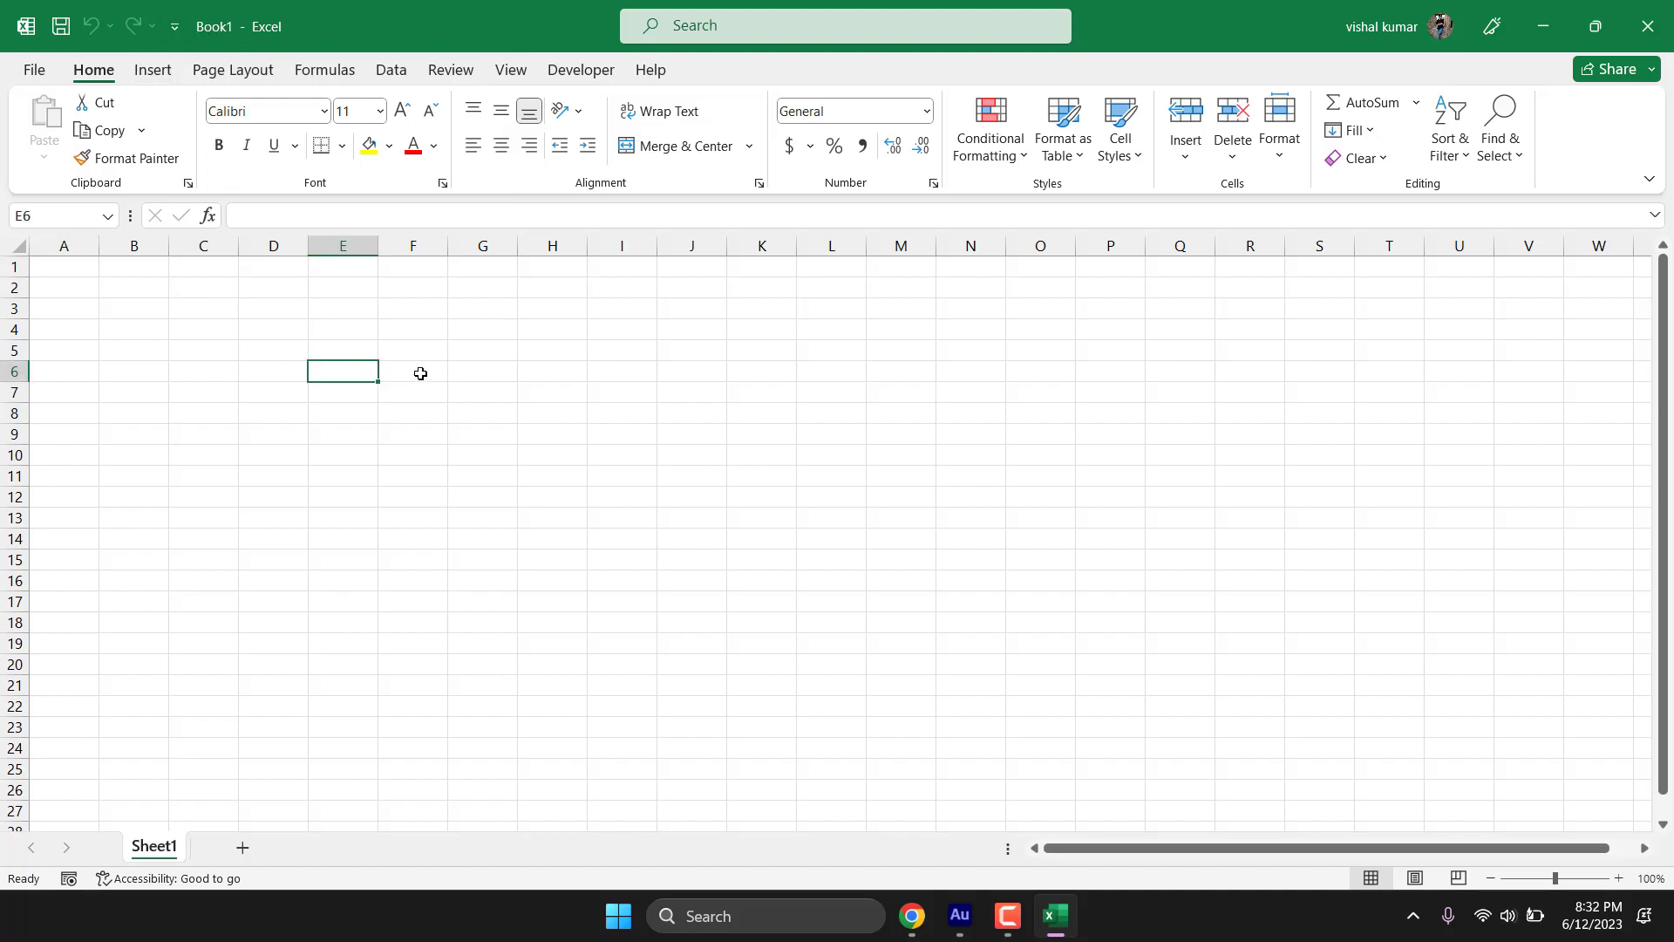
key("ctrl+p")
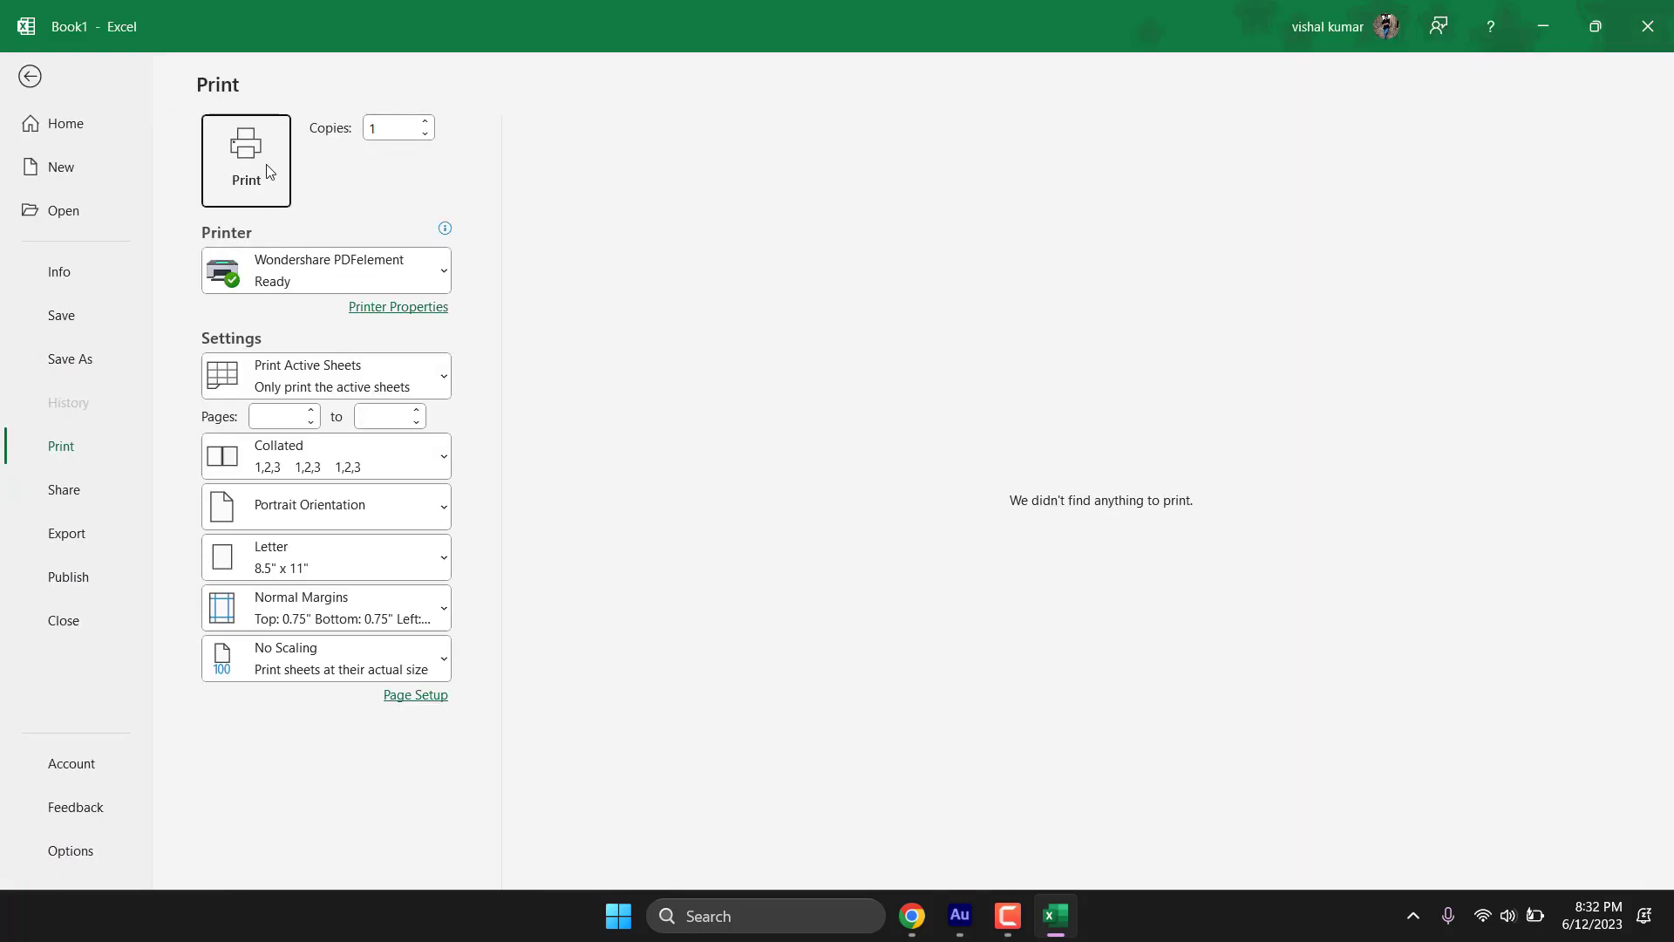
left_click(31, 78)
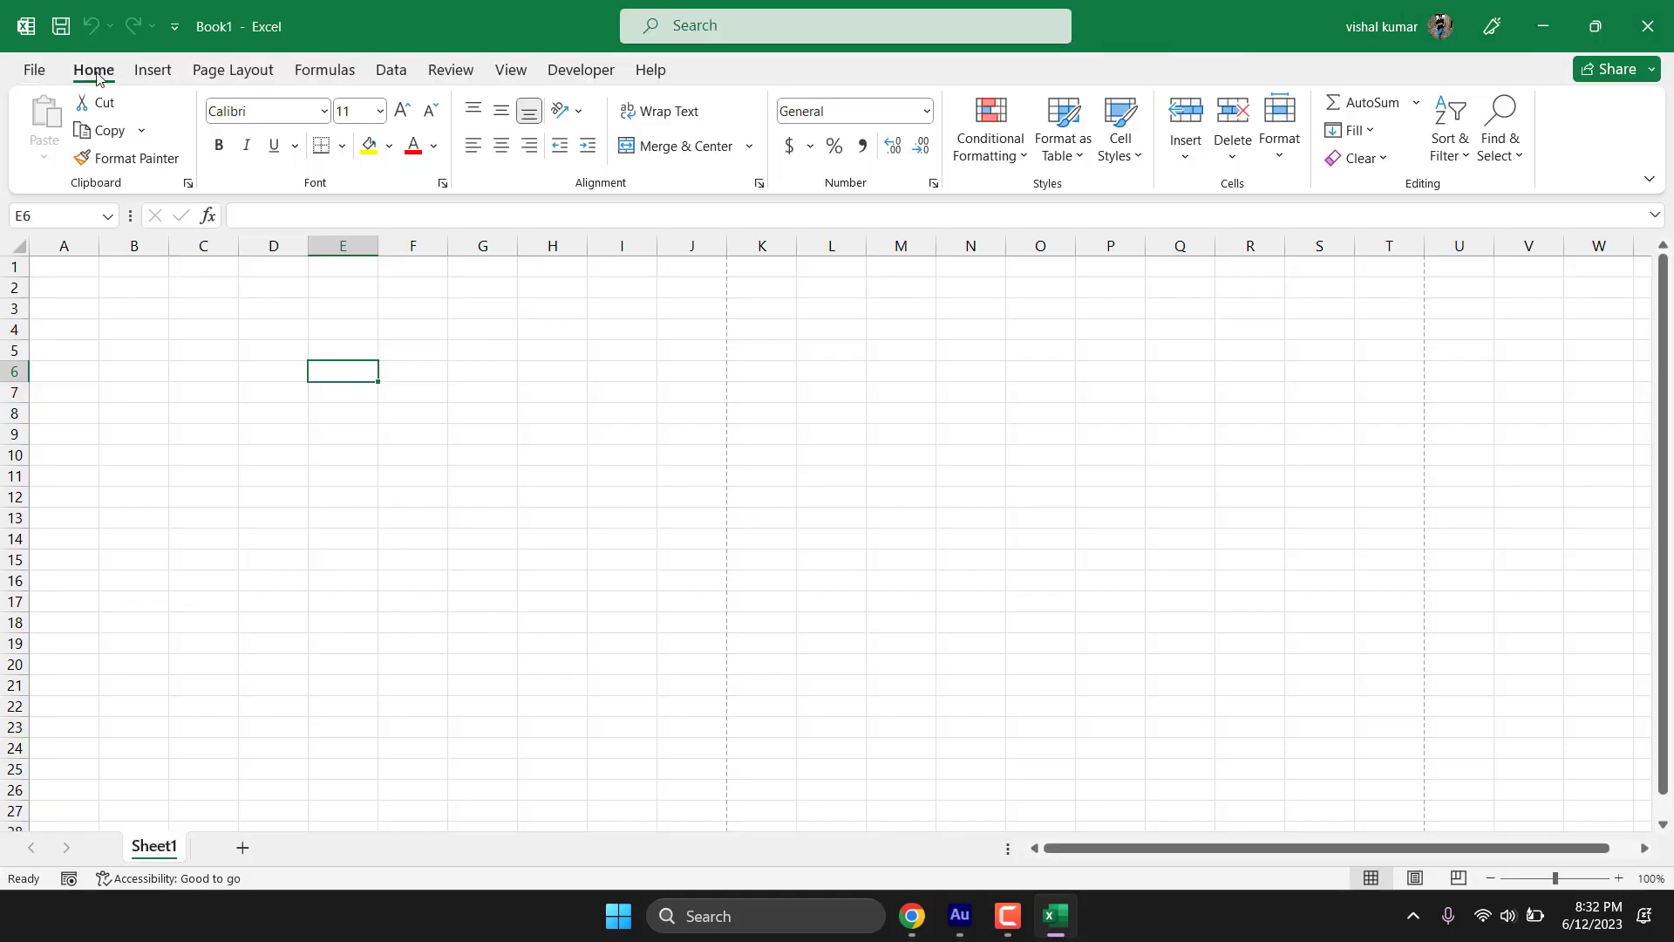
Step: Add the Quick Print command to the Quick Access Toolbar and try to print the empty sheet with it
left_click(171, 28)
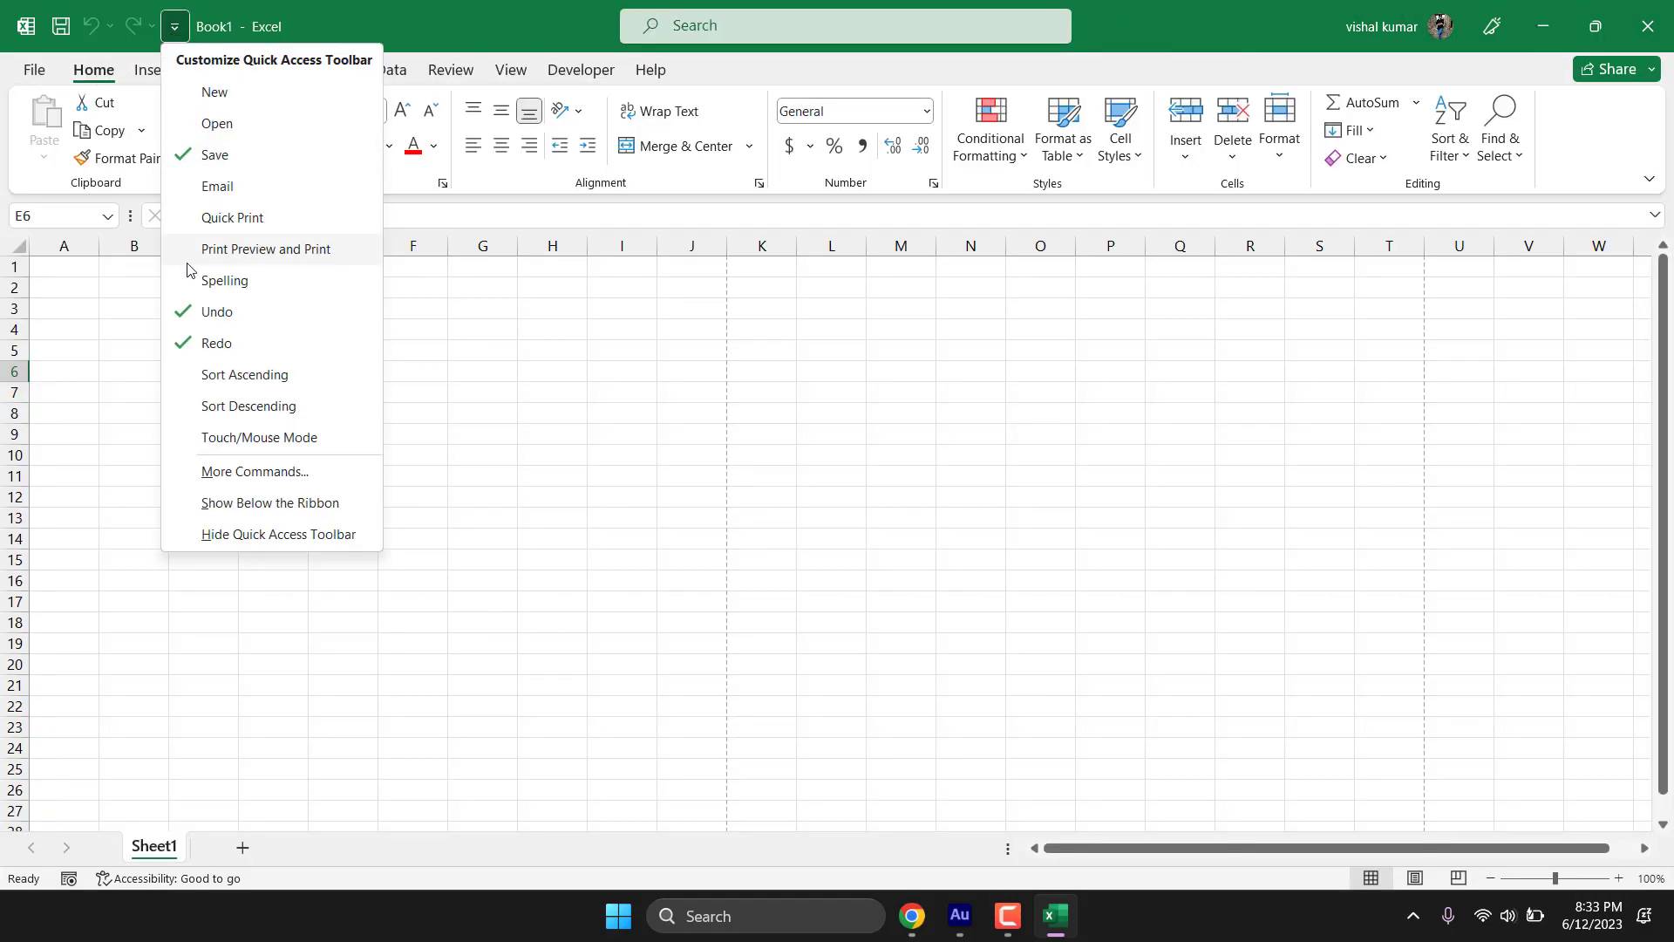
left_click(229, 220)
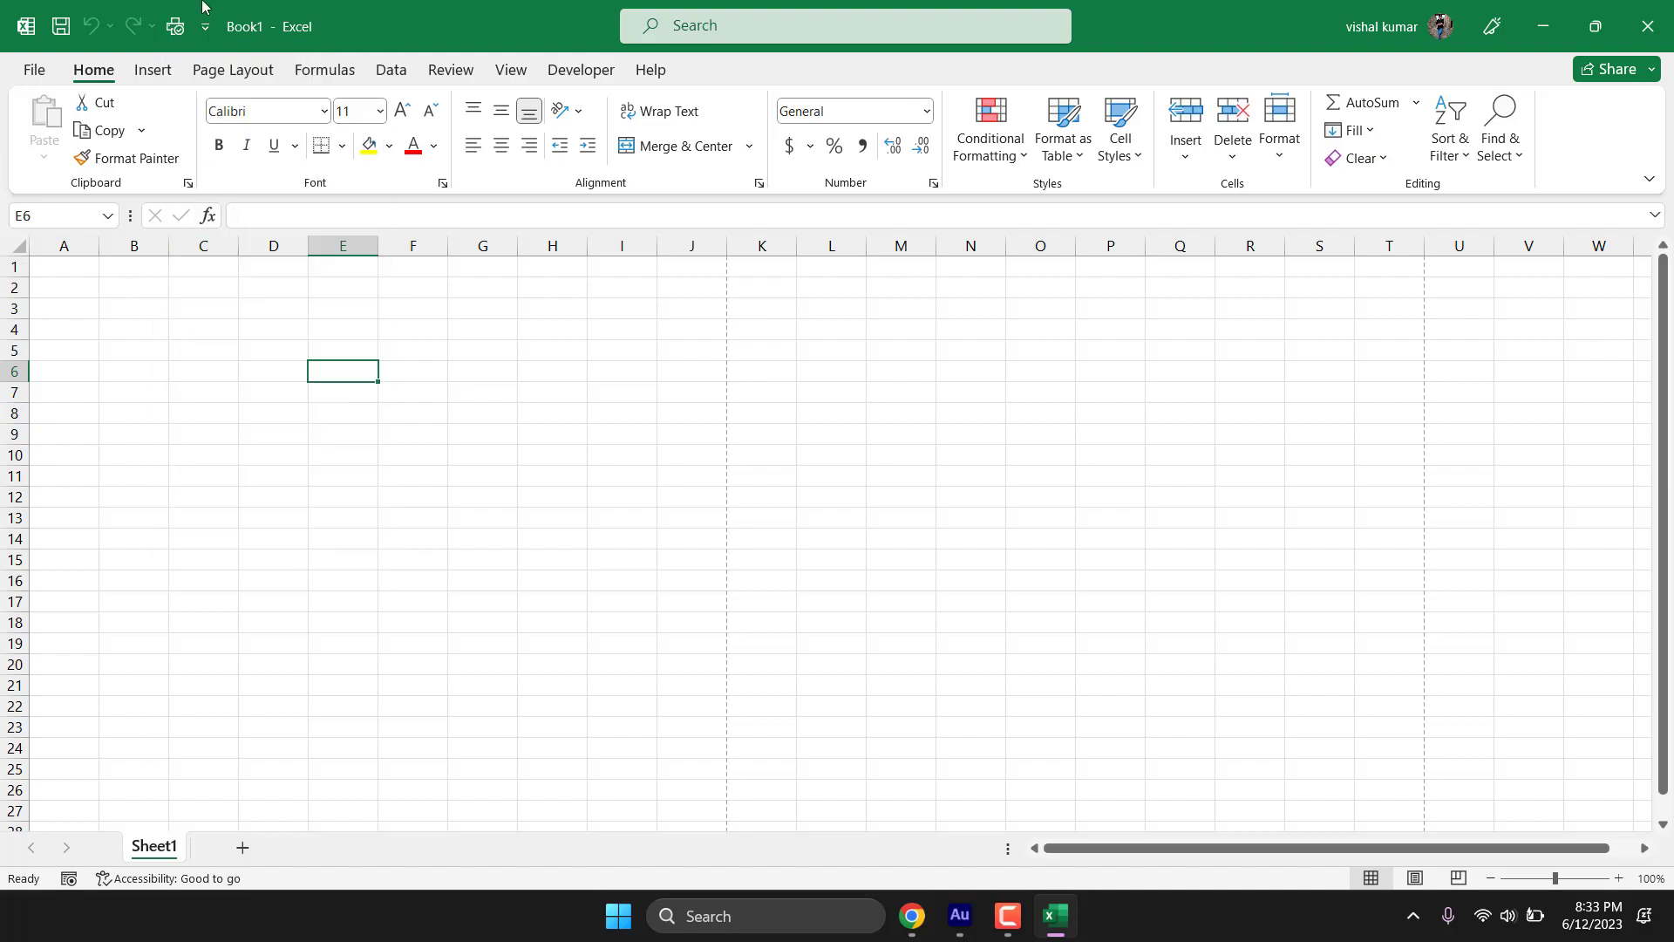
left_click(175, 27)
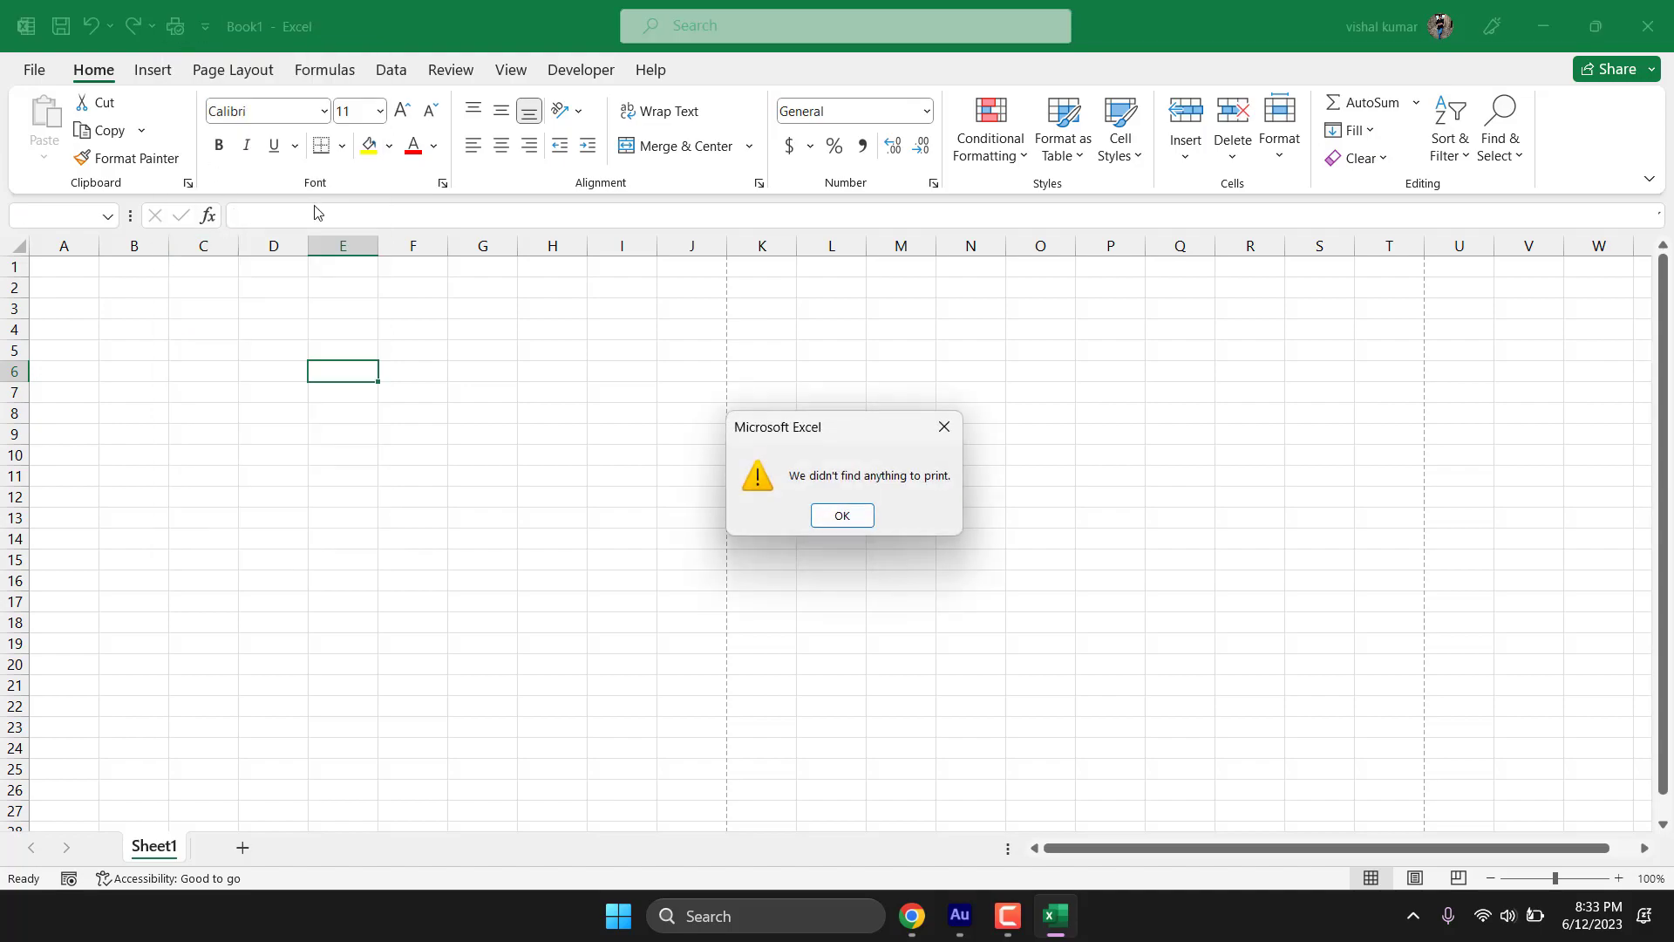
left_click_drag(819, 427, 495, 352)
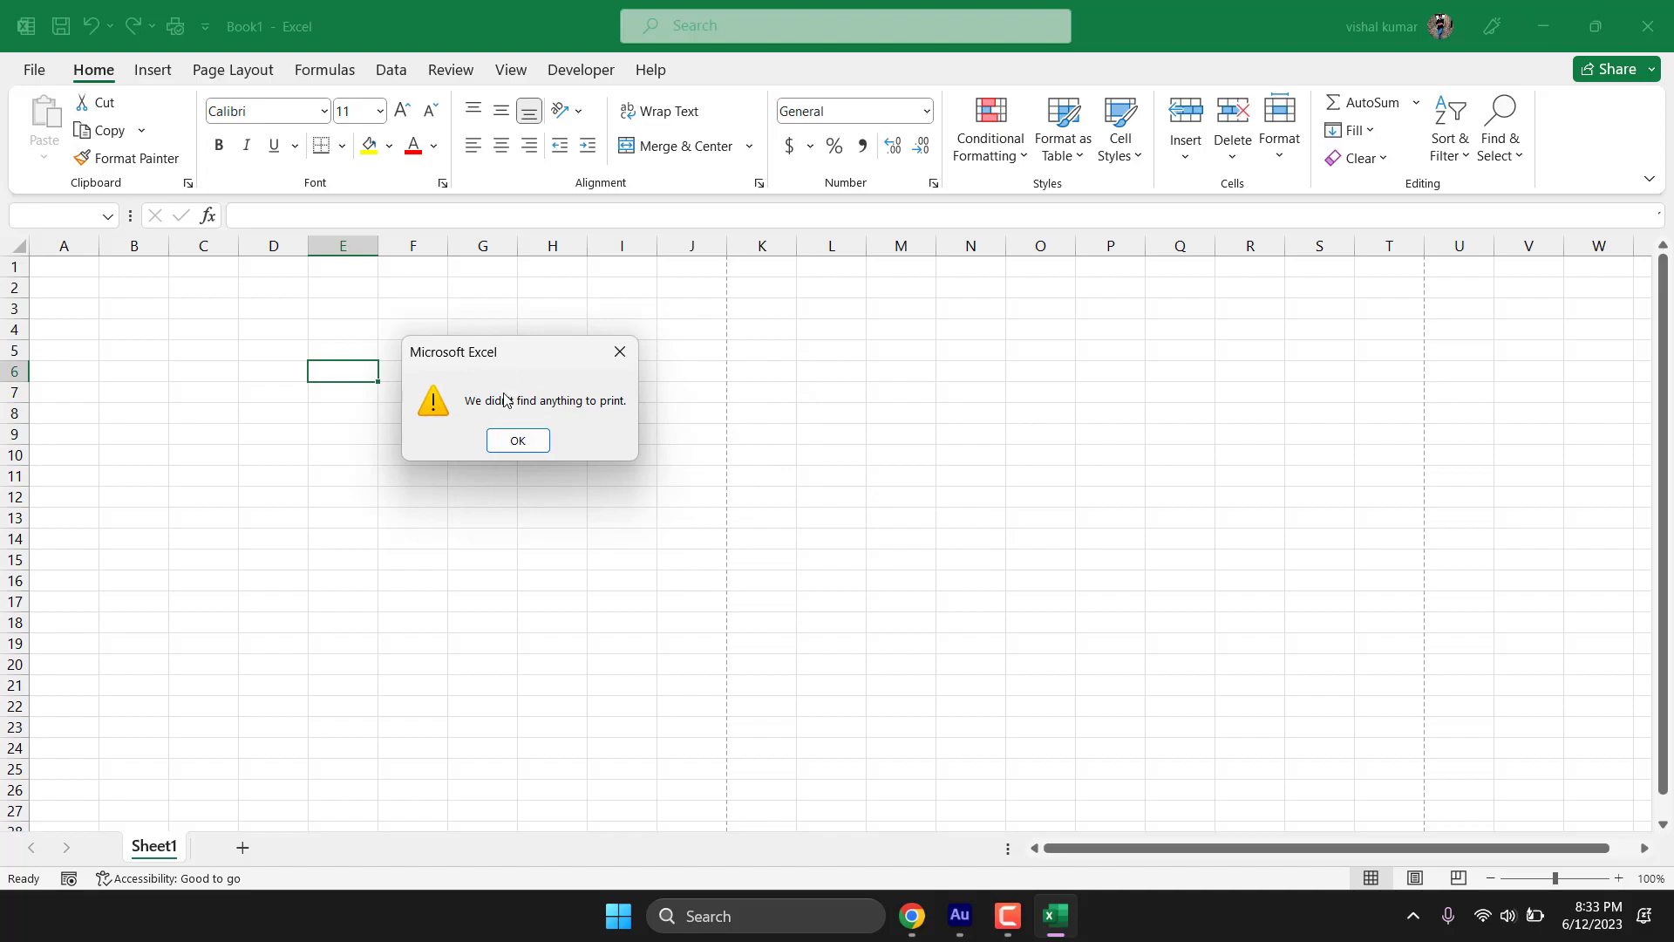
left_click(620, 354)
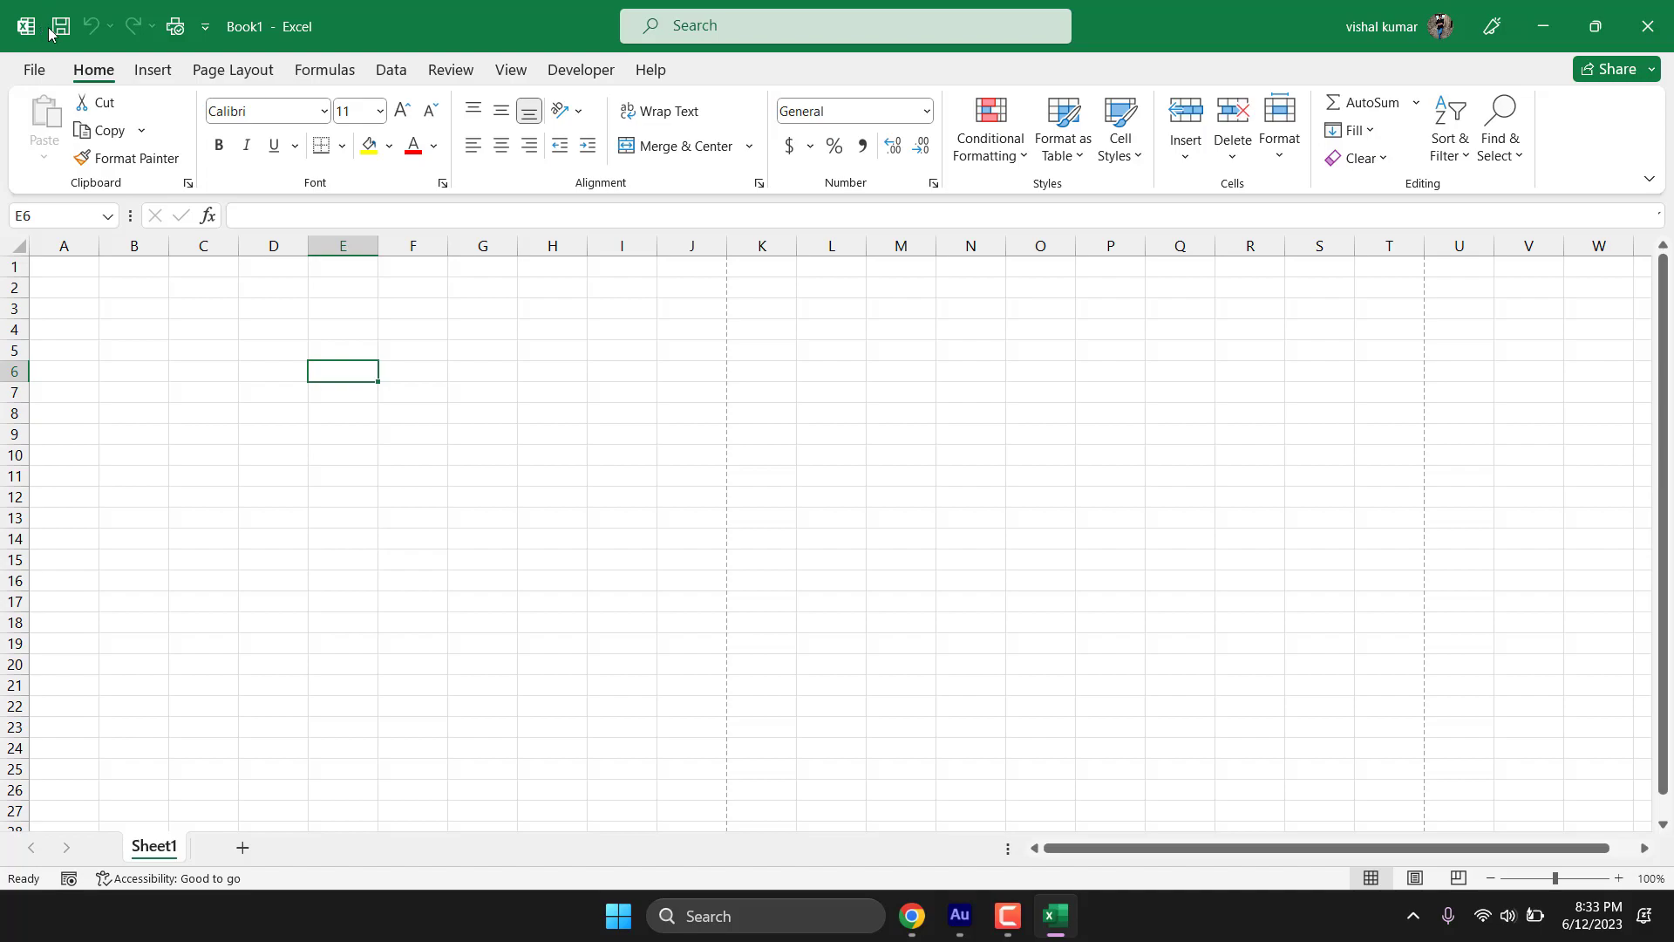
Step: Hide the Quick Access Toolbar, and restore the window down and maximize it again
left_click(204, 28)
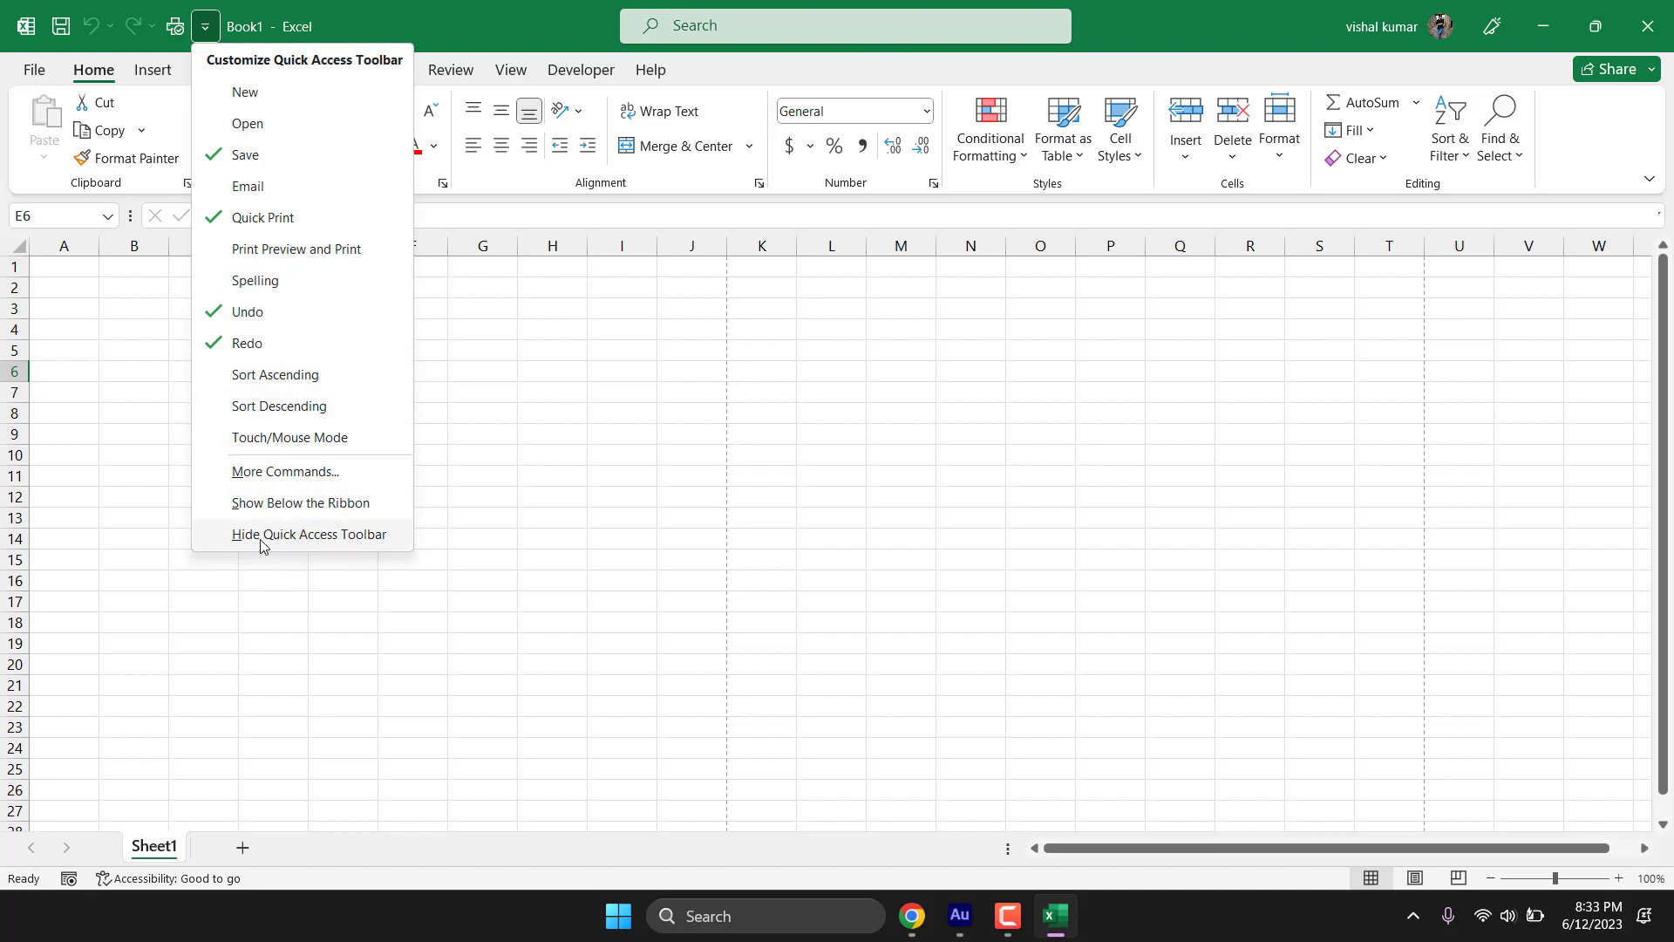
left_click(302, 536)
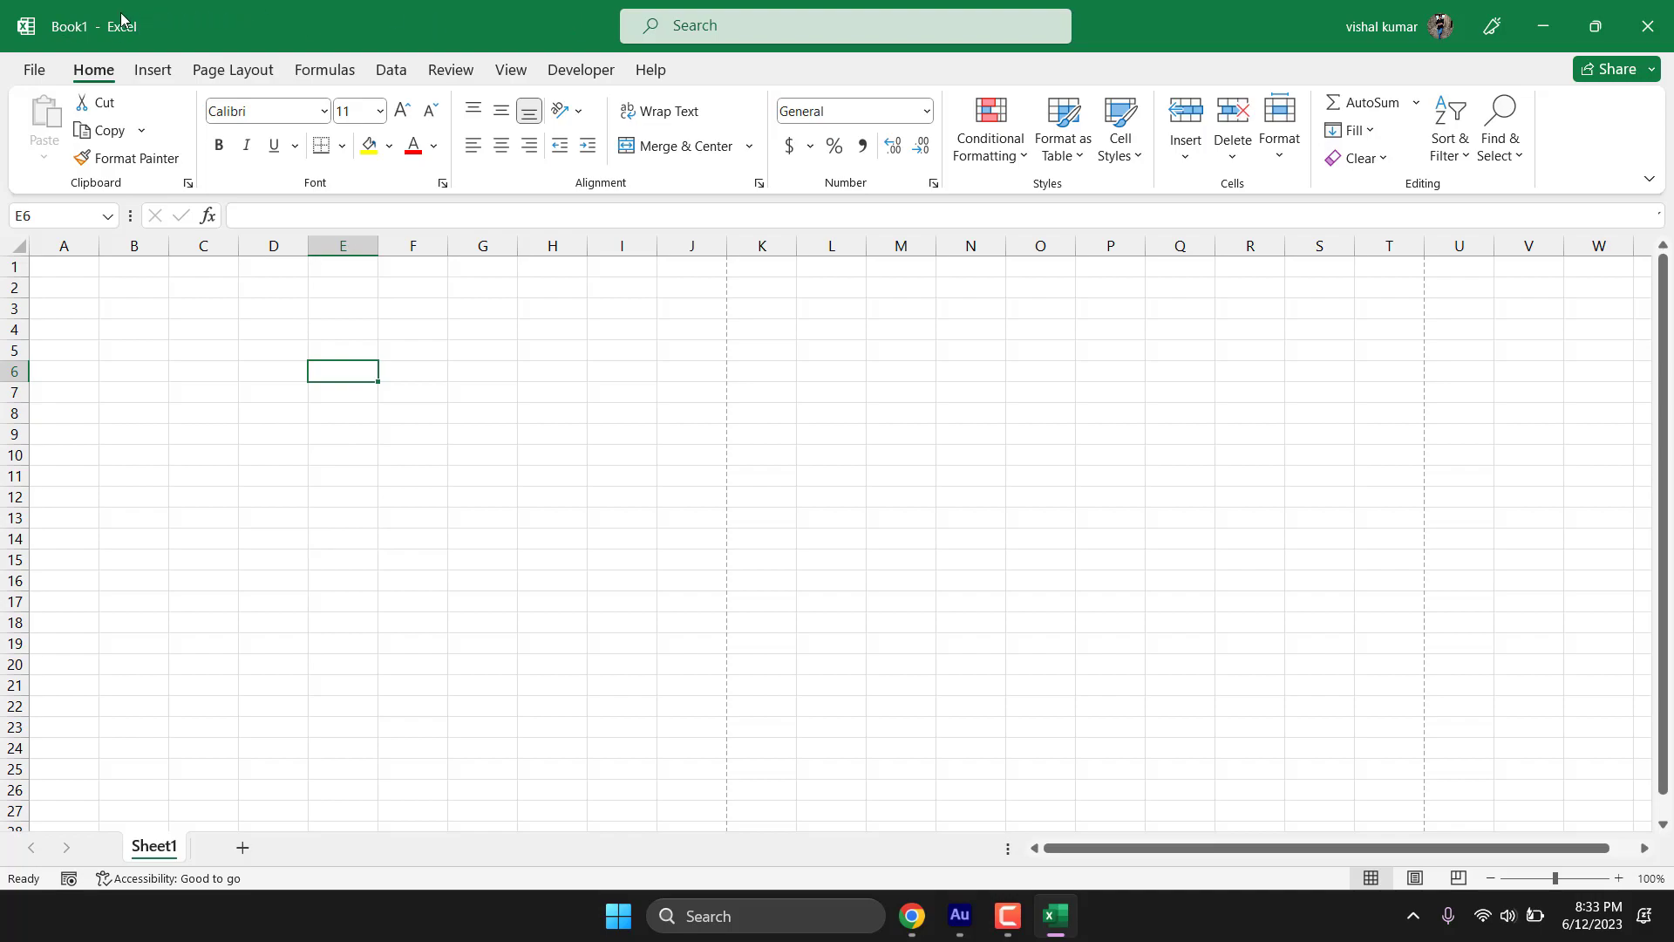
double_click(223, 35)
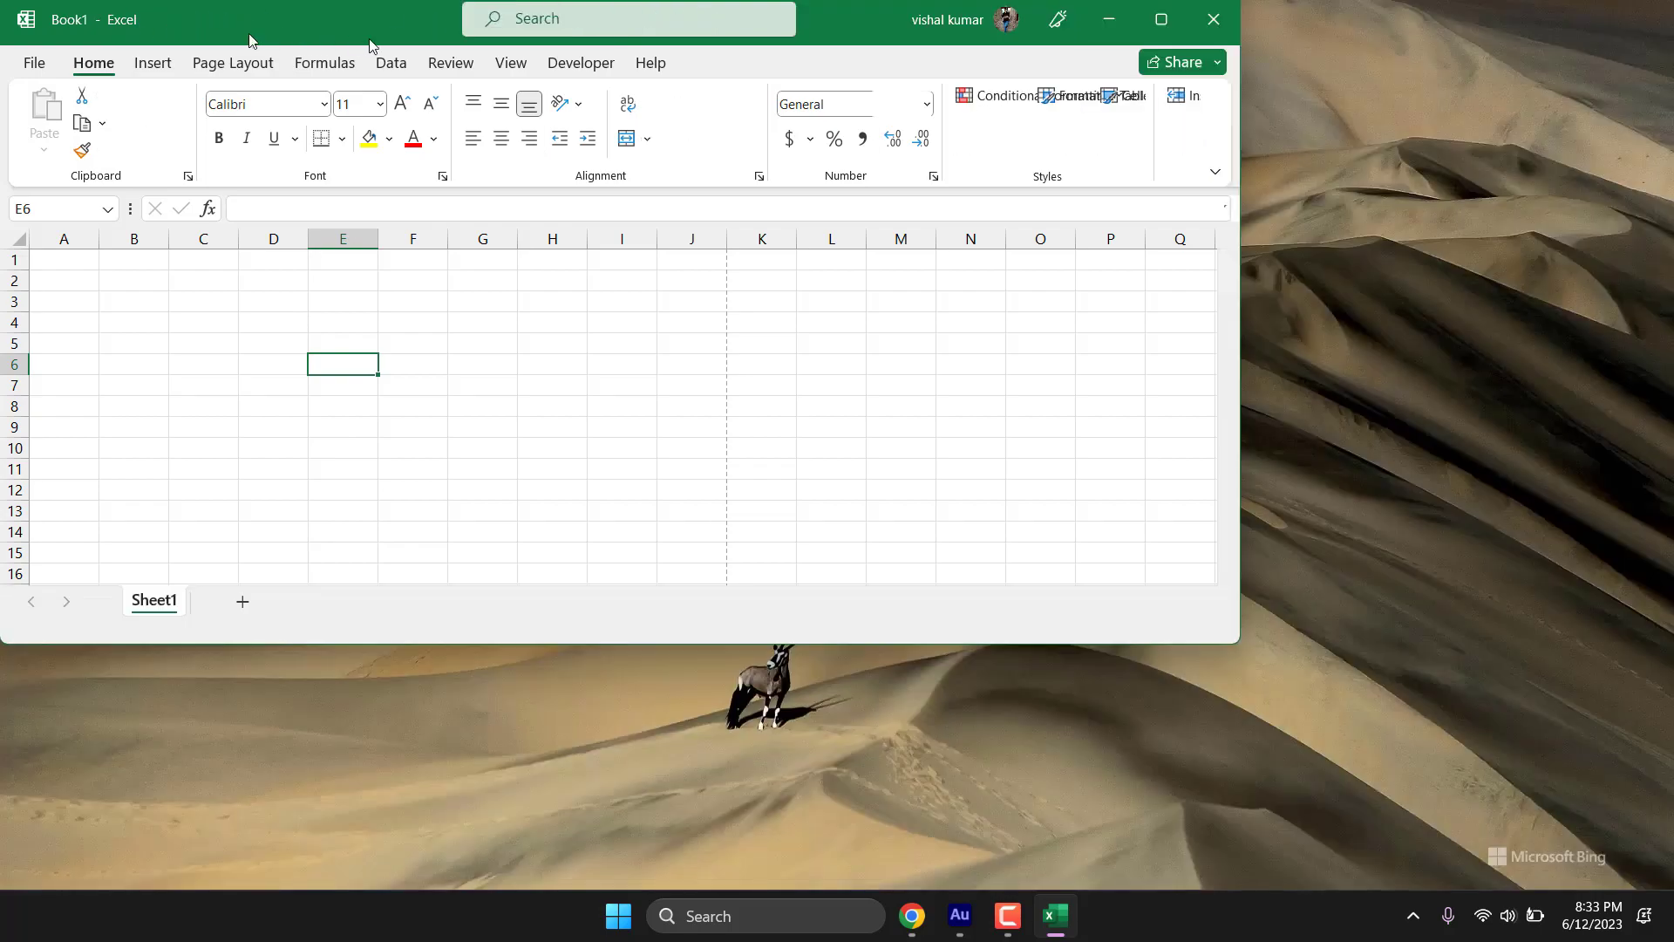
left_click(1158, 28)
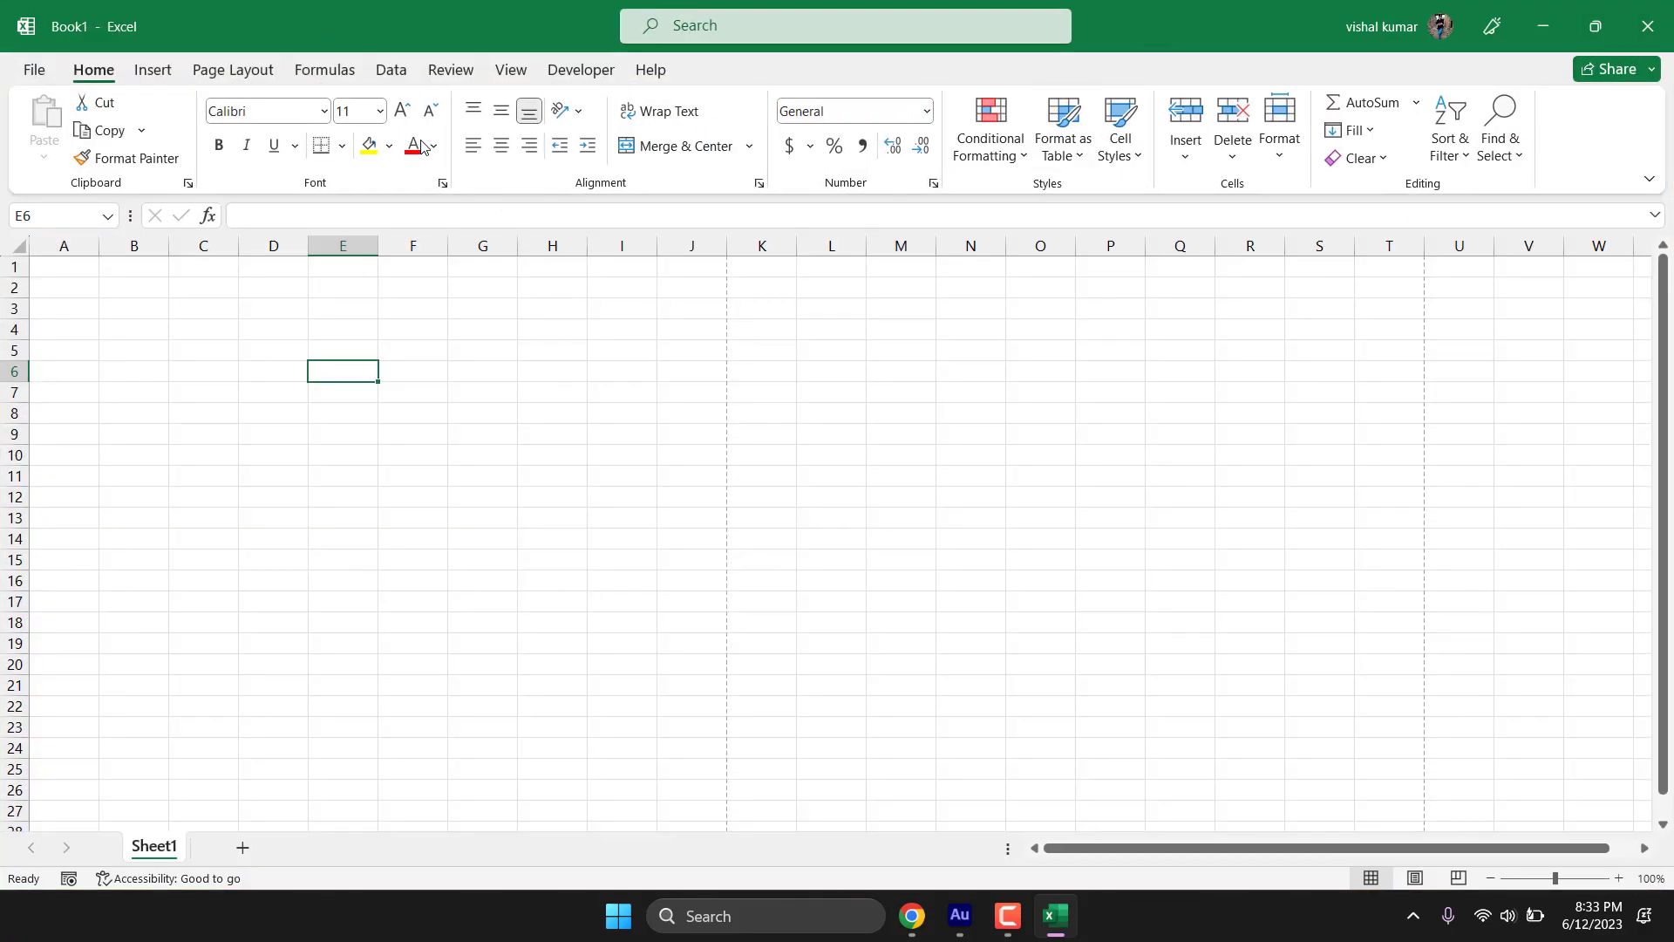
Step: Show the Quick Access Toolbar above the ribbon again through the Excel Options
left_click(40, 70)
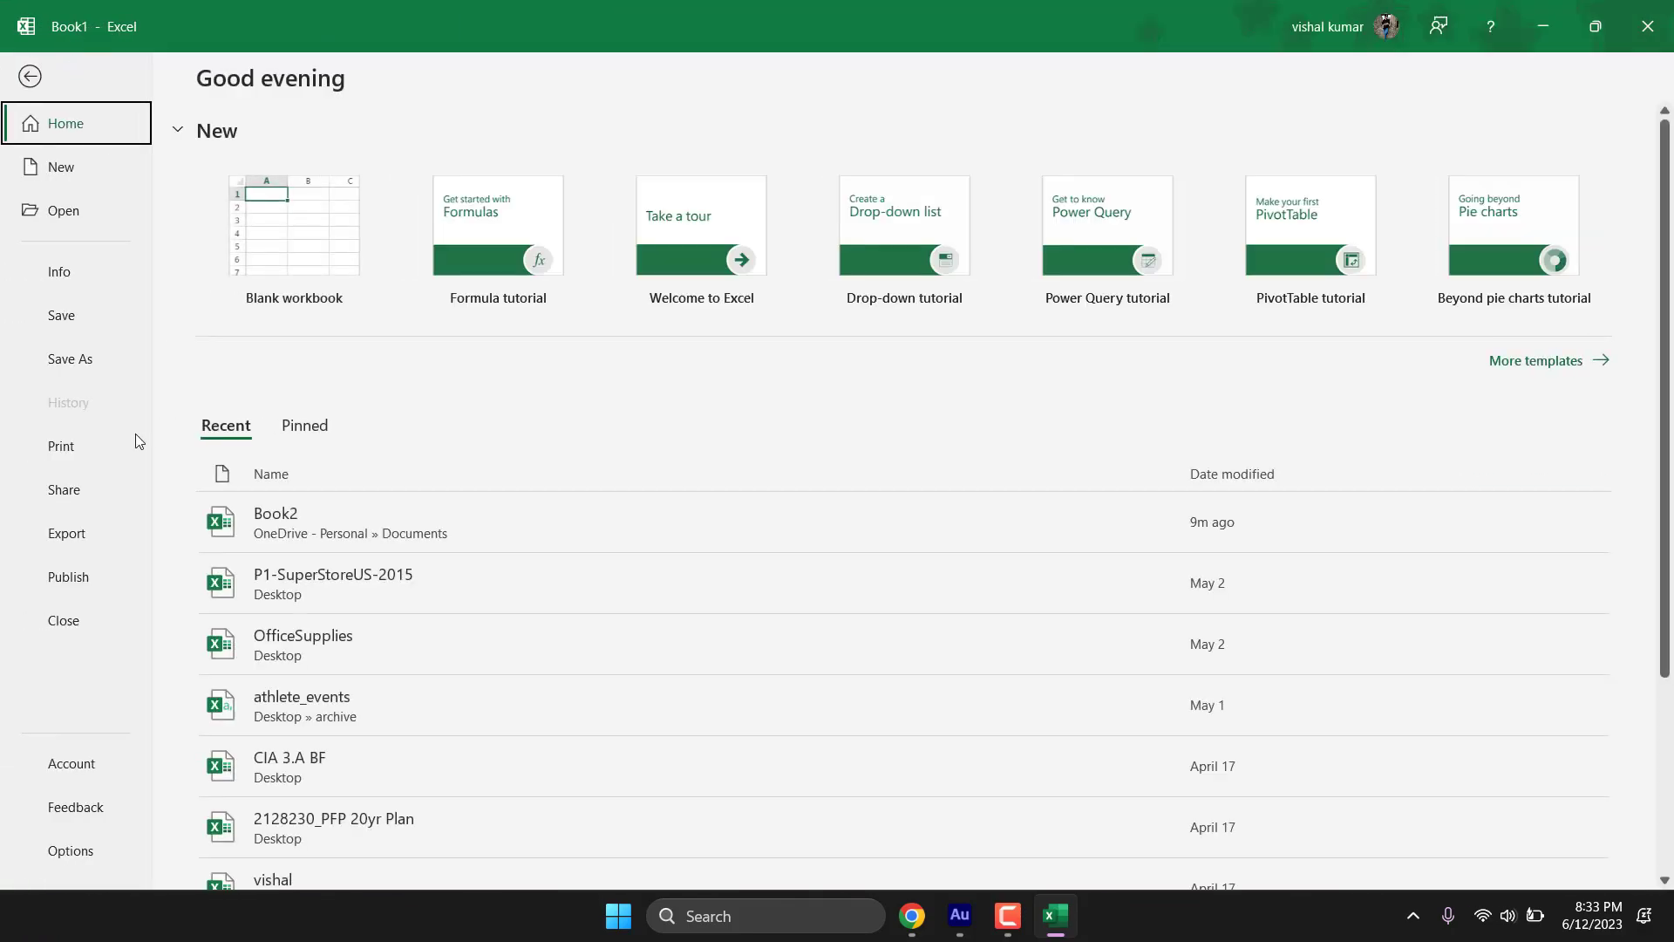
left_click(81, 852)
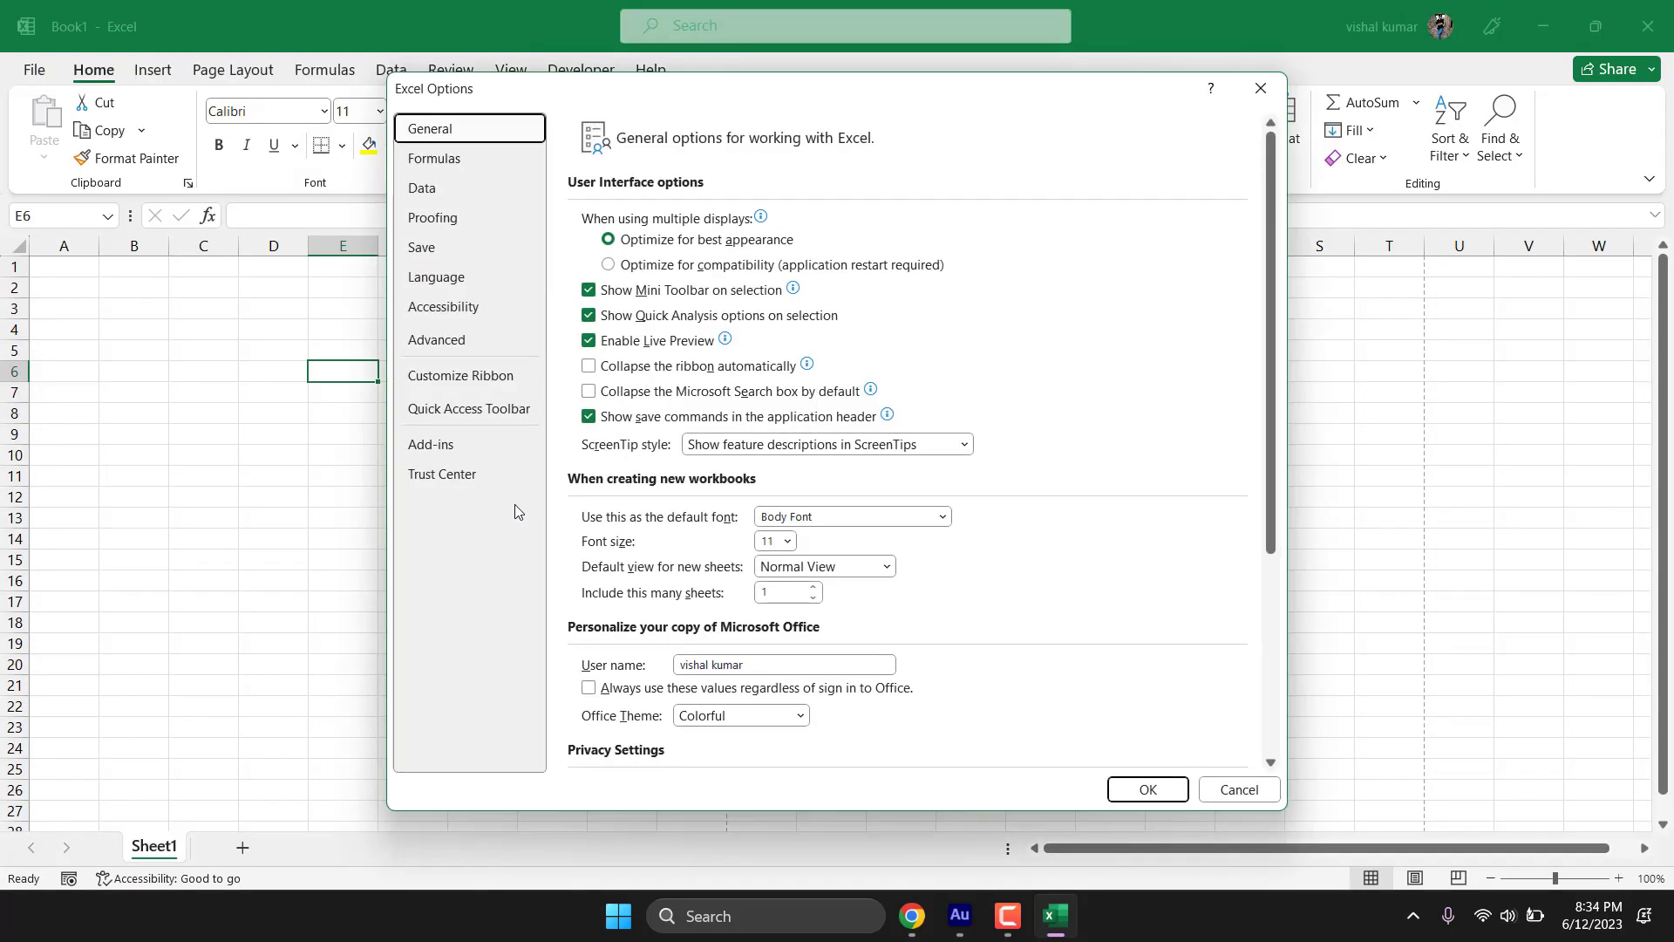
left_click(465, 415)
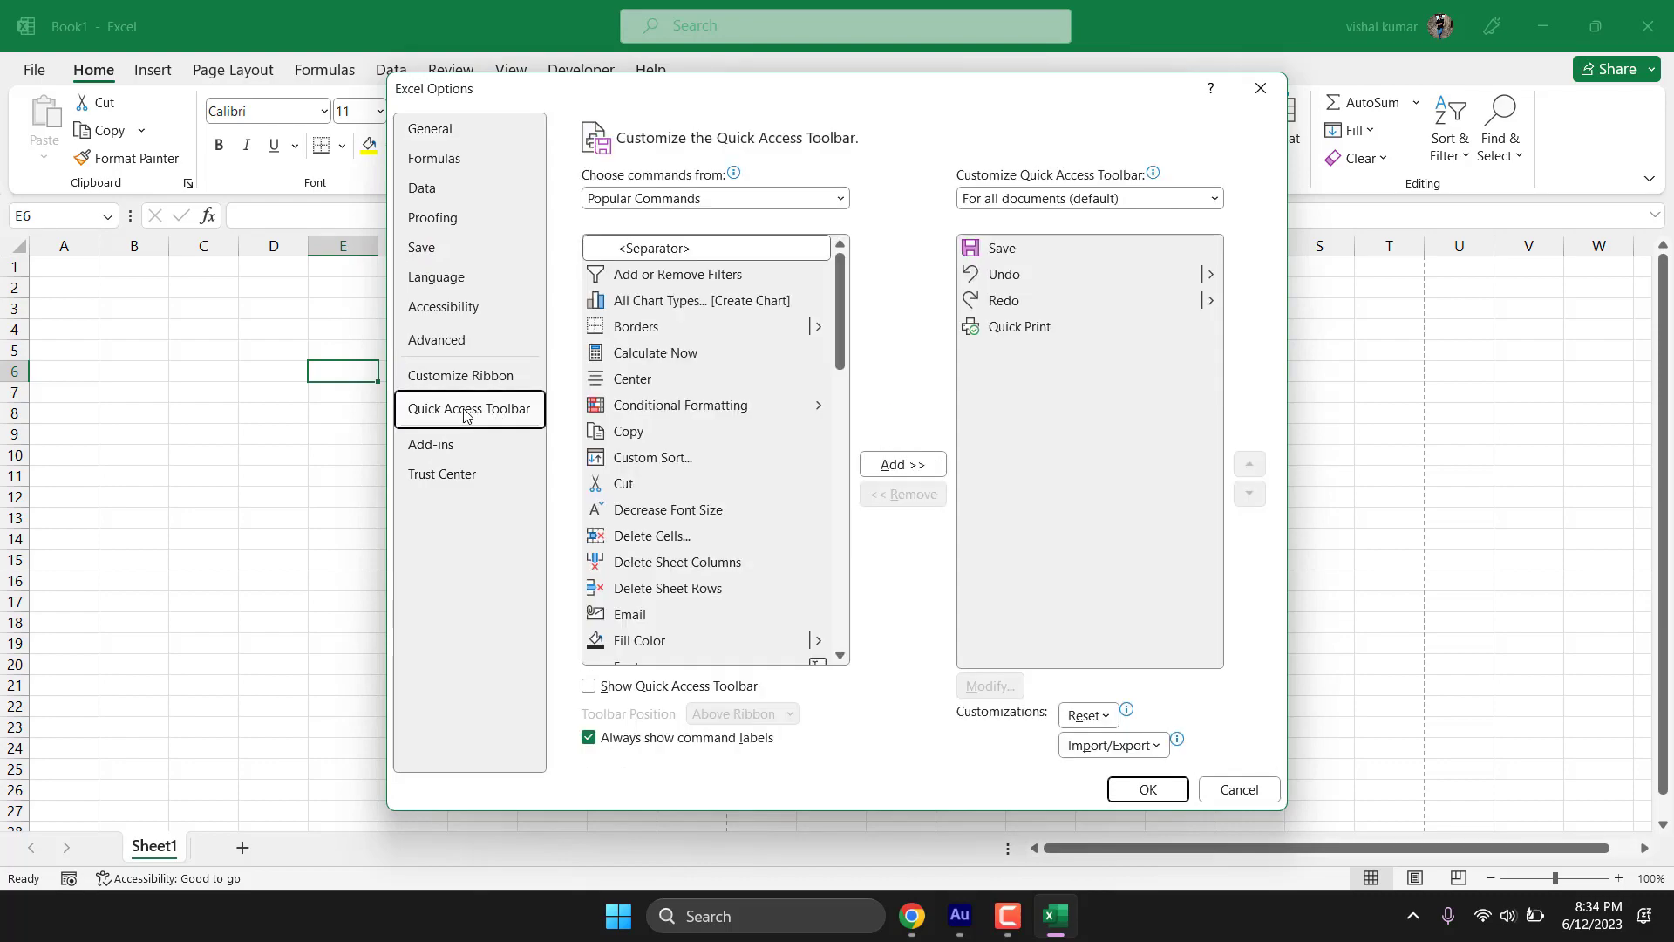
left_click(590, 690)
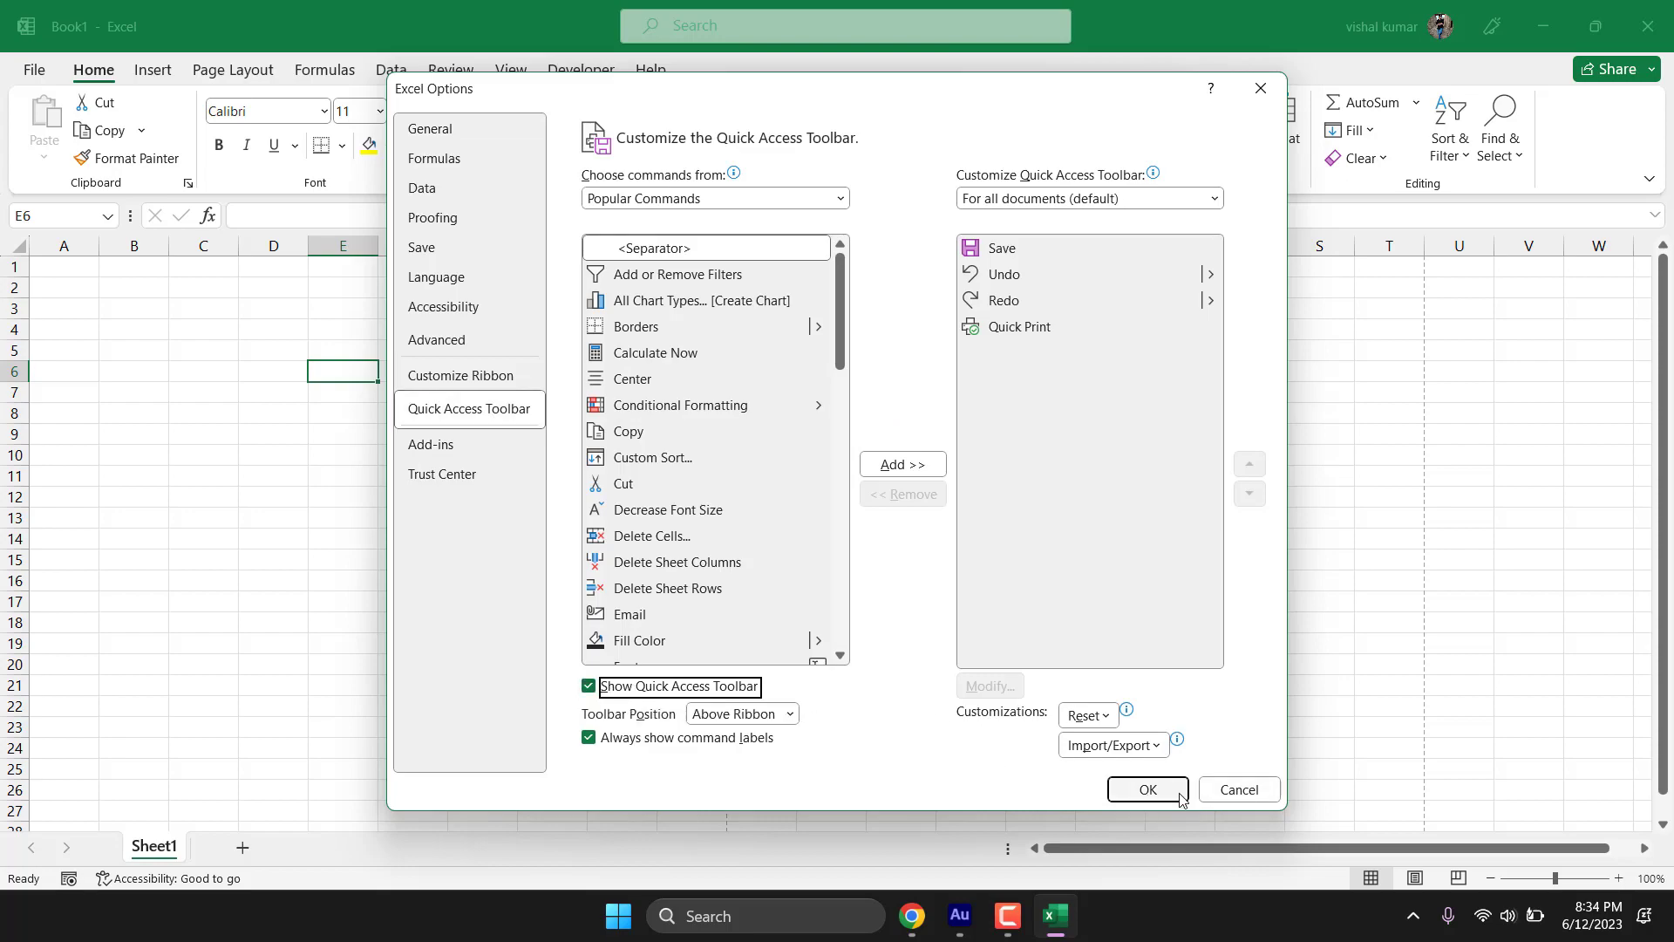
left_click(1149, 790)
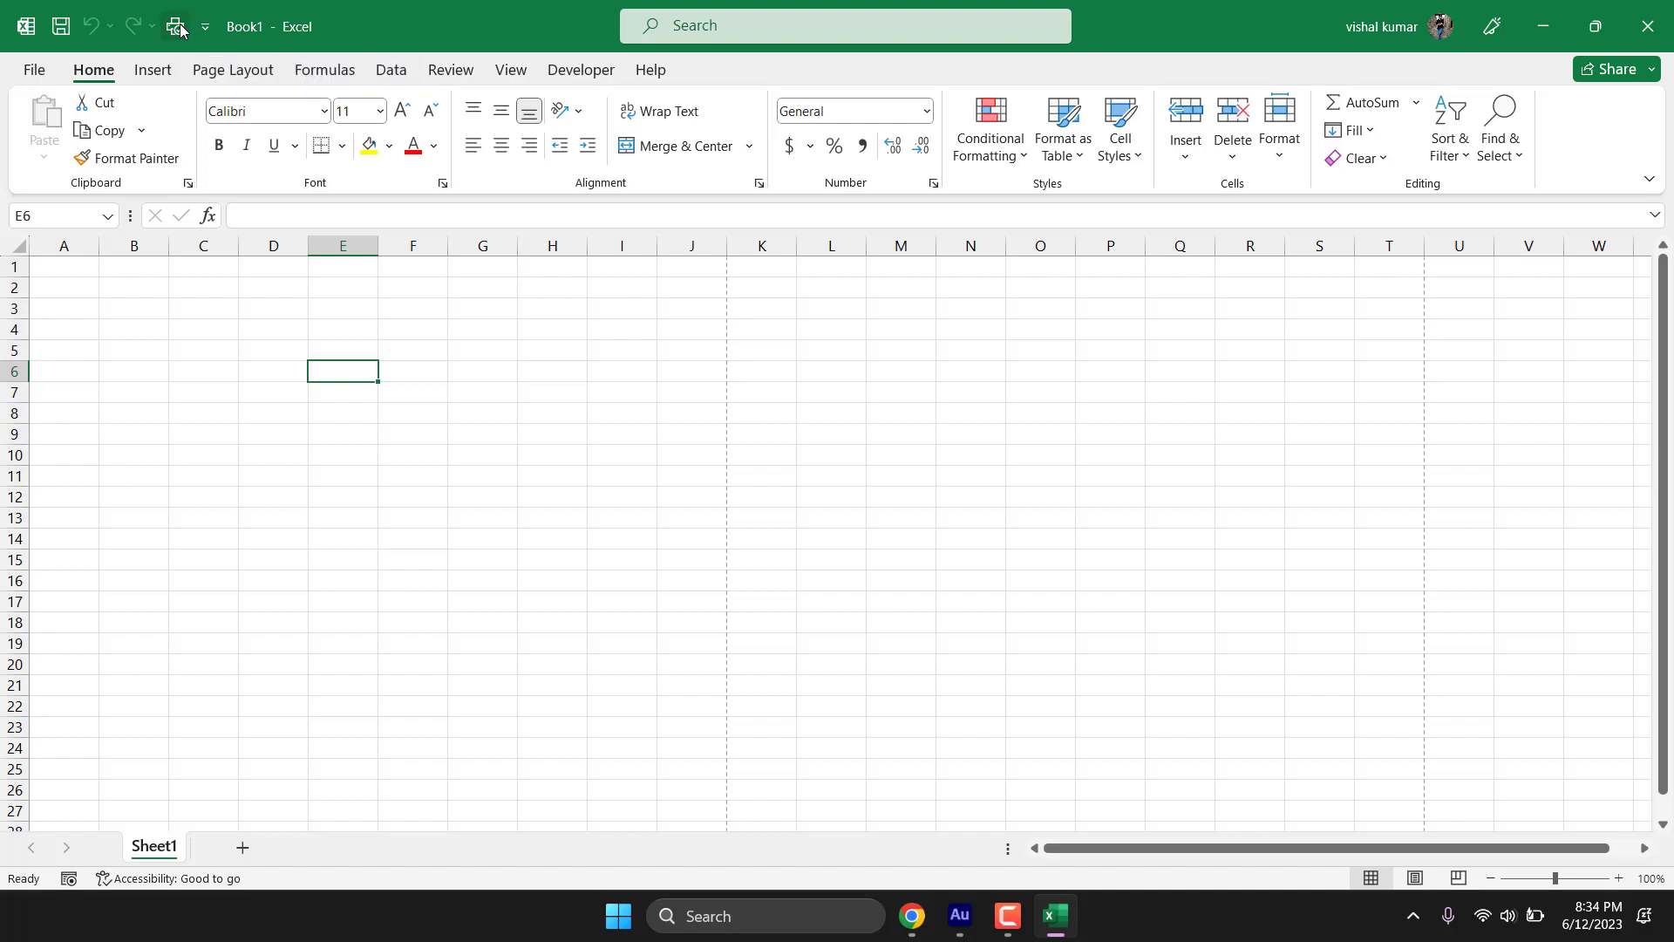
Step: Remove the Quick Print command from the Quick Access Toolbar and check the list of available toolbar commands
right_click(180, 27)
left_click(226, 42)
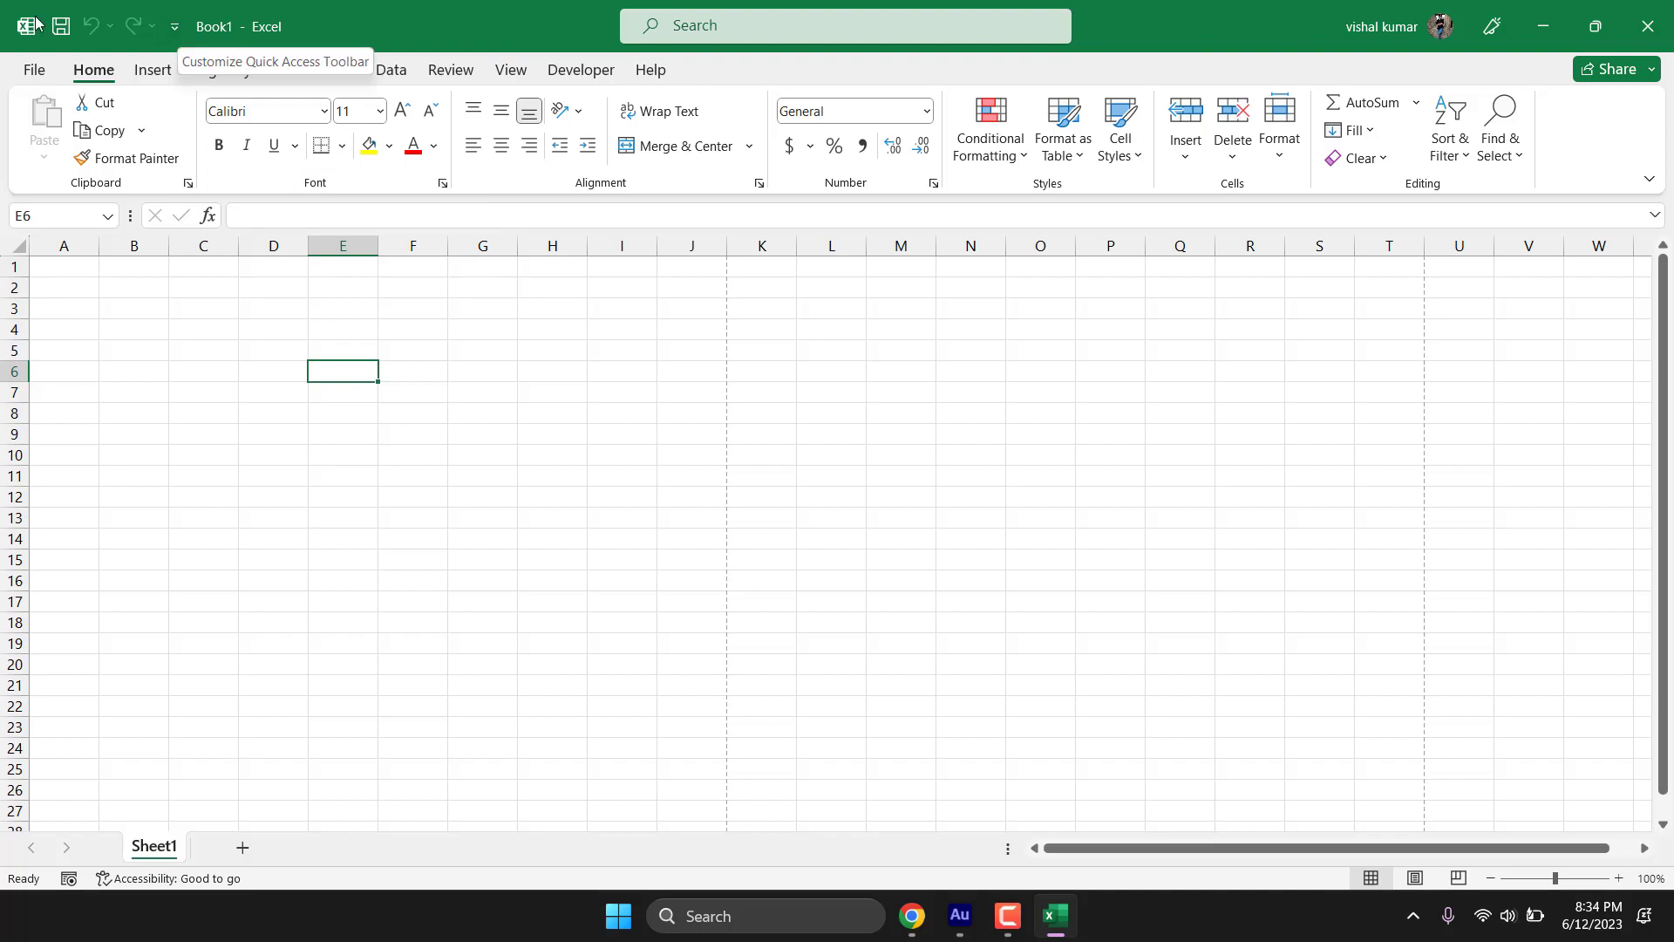
left_click(173, 28)
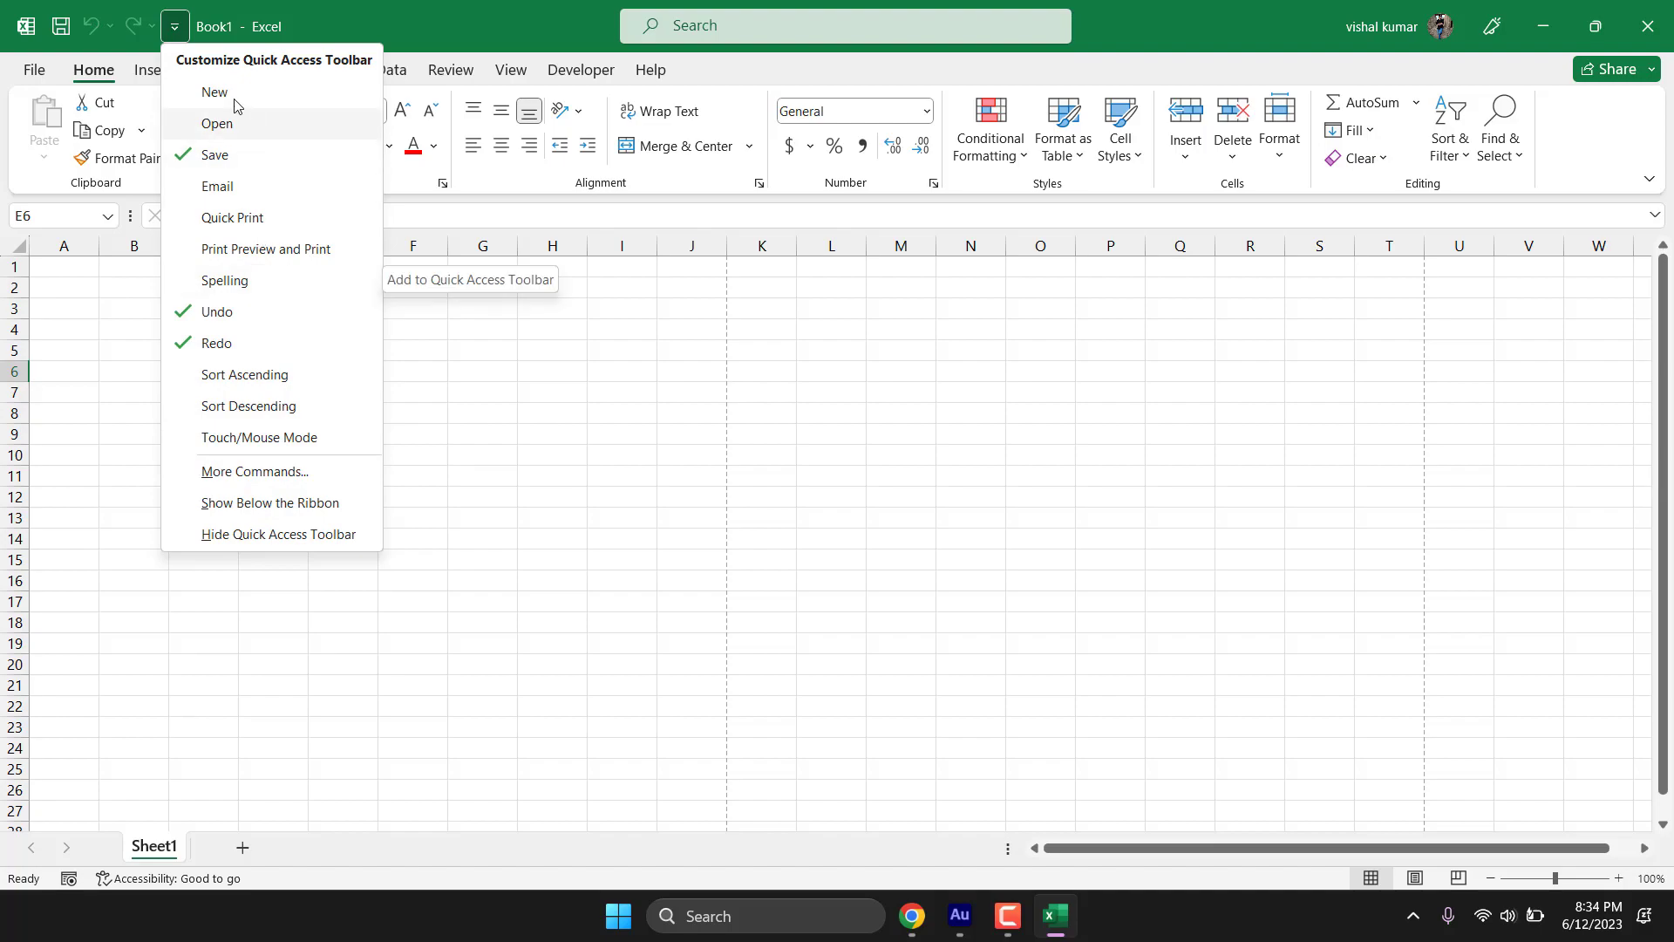
left_click(181, 29)
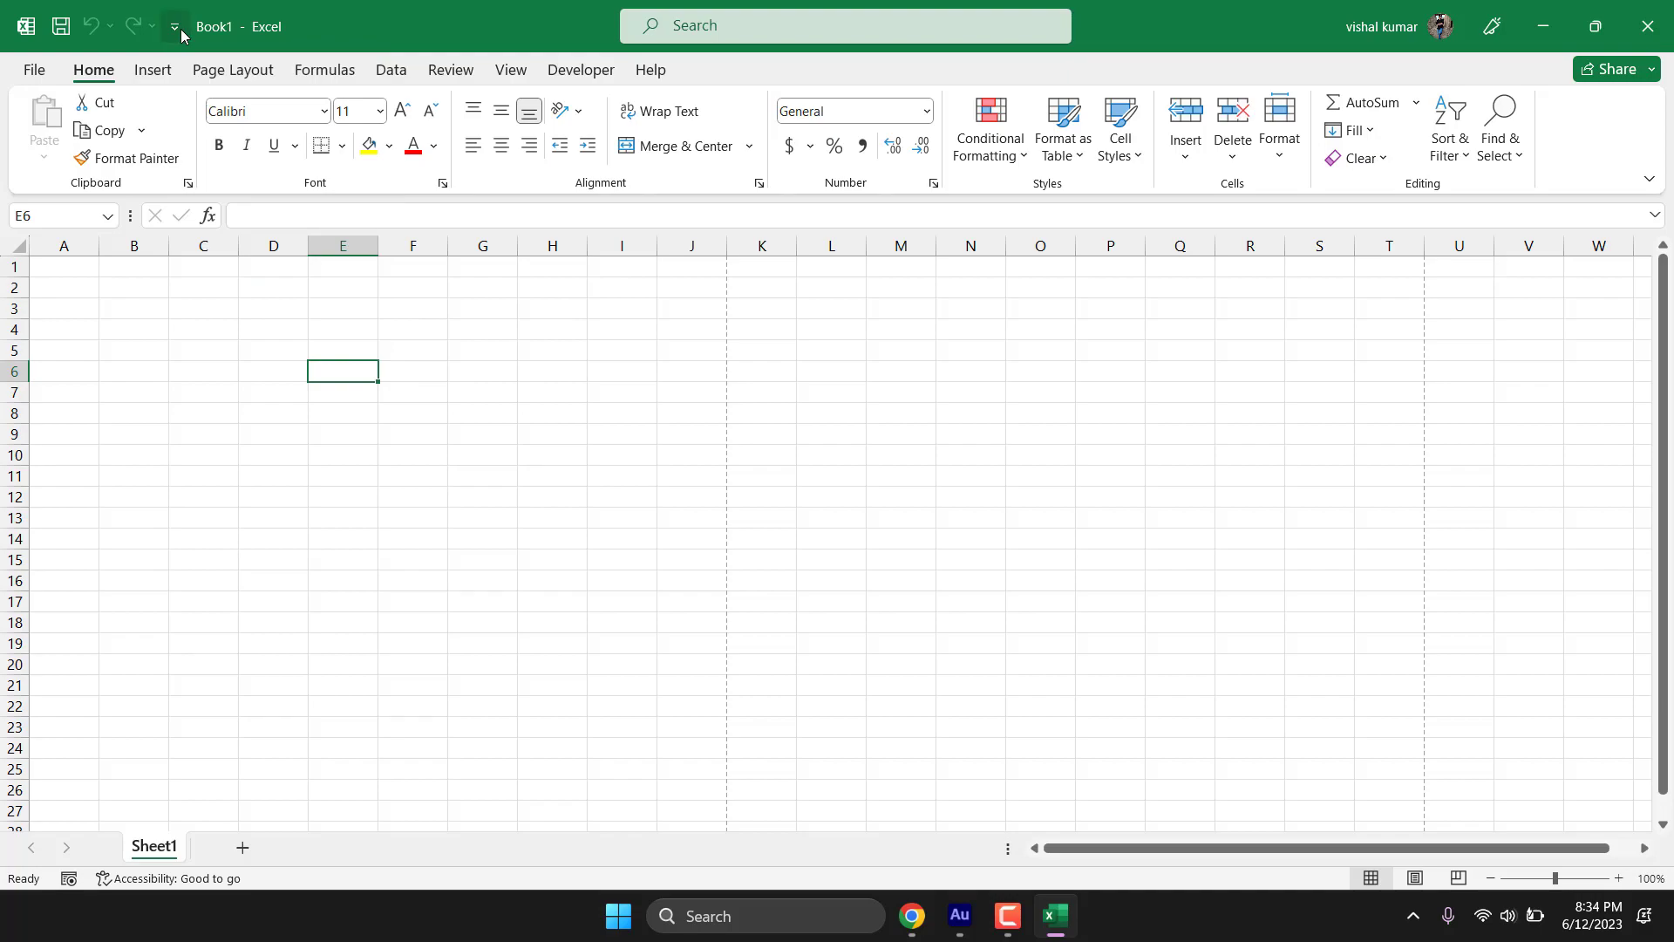
Step: Temporarily add the Bold command to the Quick Access Toolbar and use it to toggle bold on and off in cell E6
right_click(217, 154)
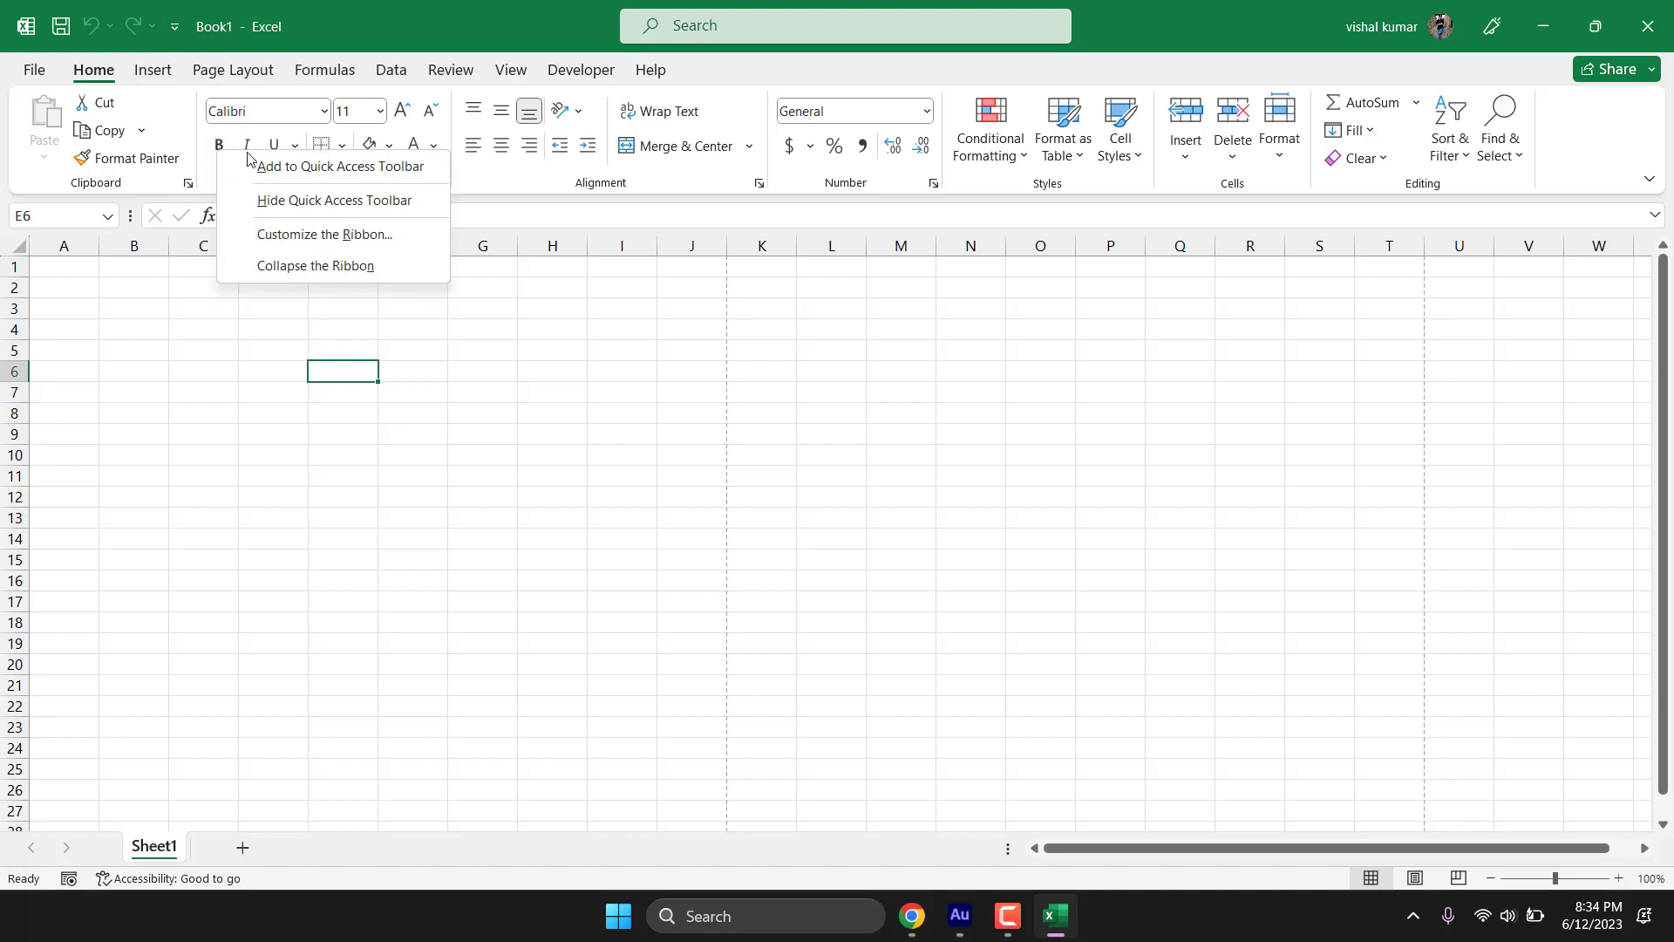
left_click(372, 168)
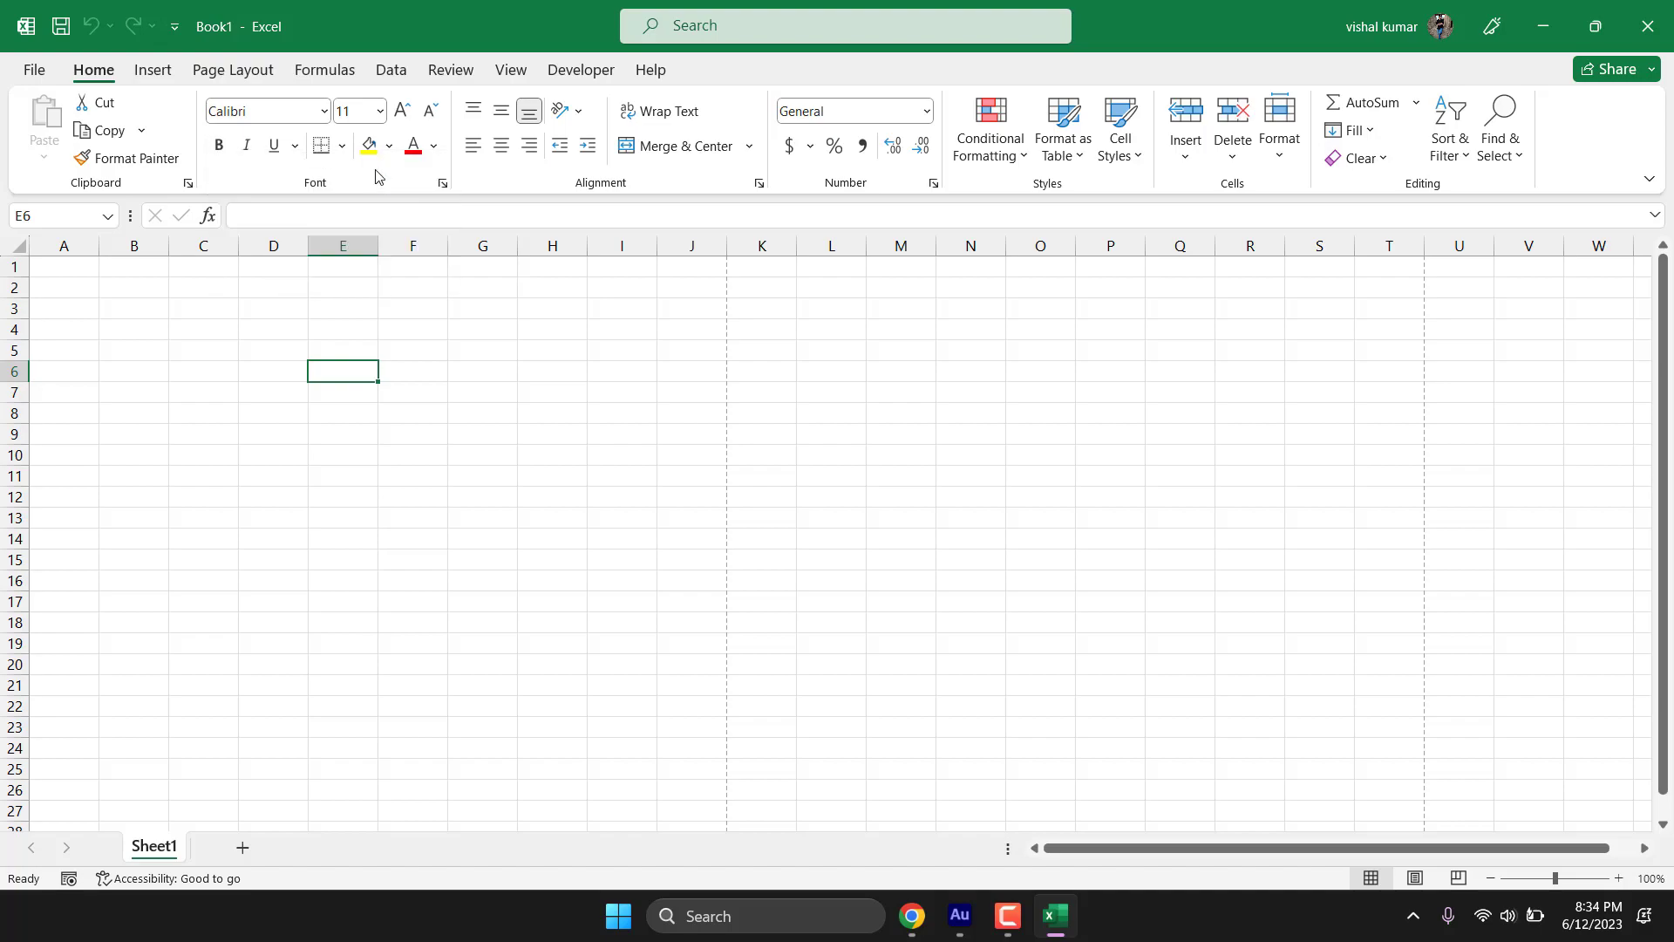
left_click(177, 28)
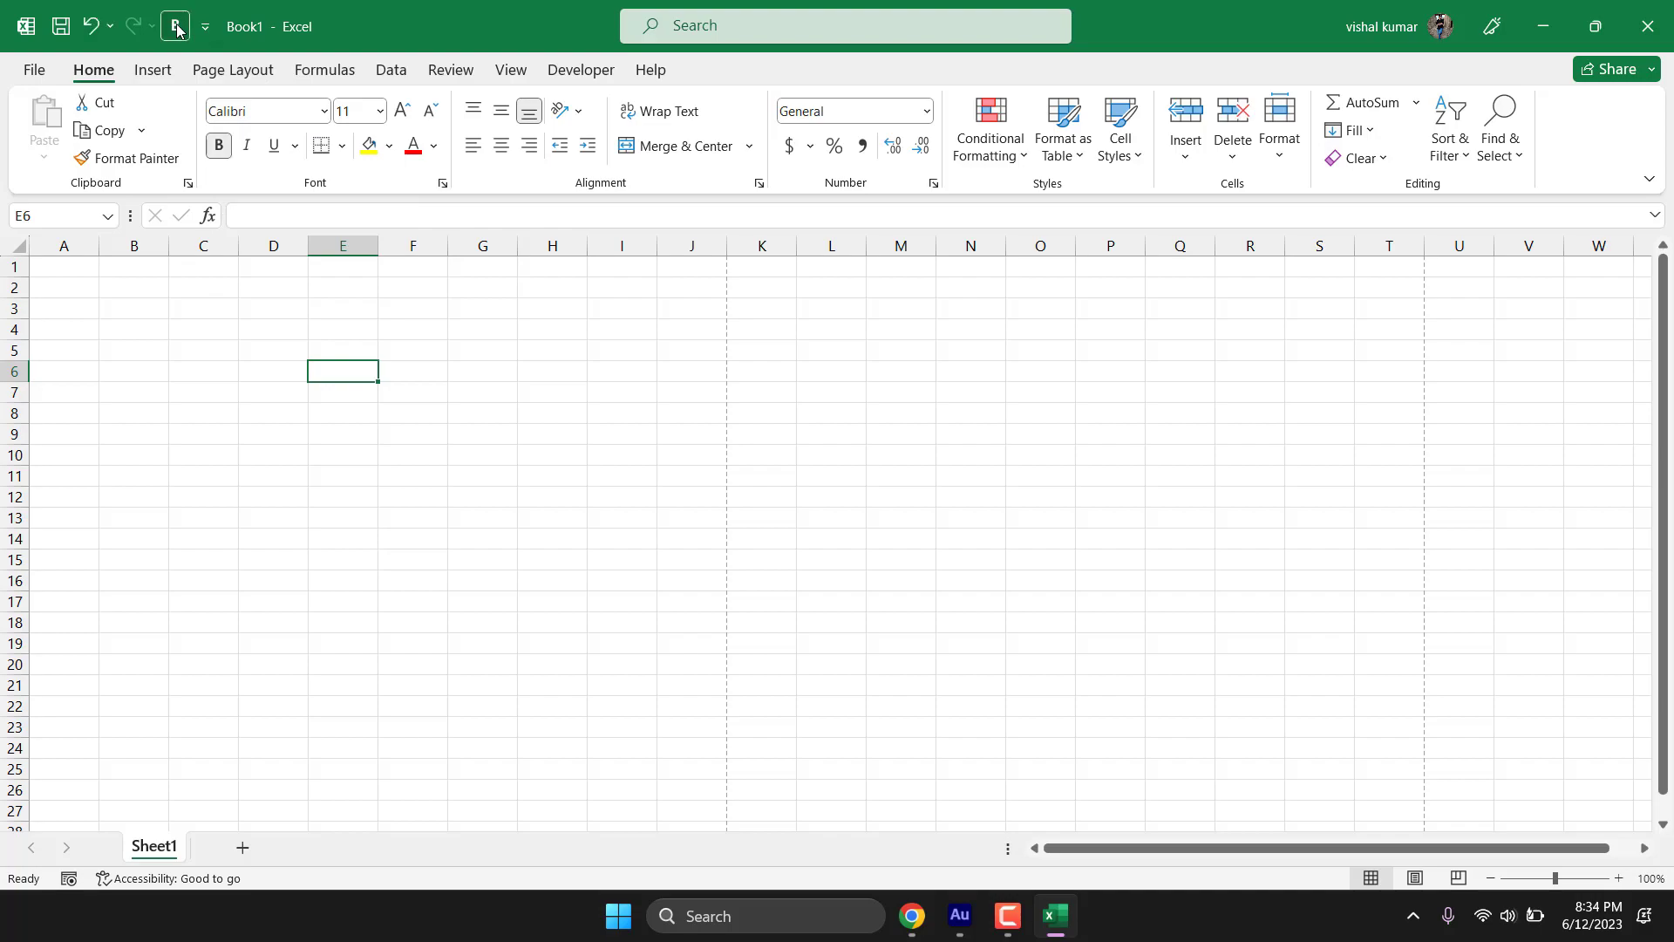
left_click(177, 29)
right_click(180, 32)
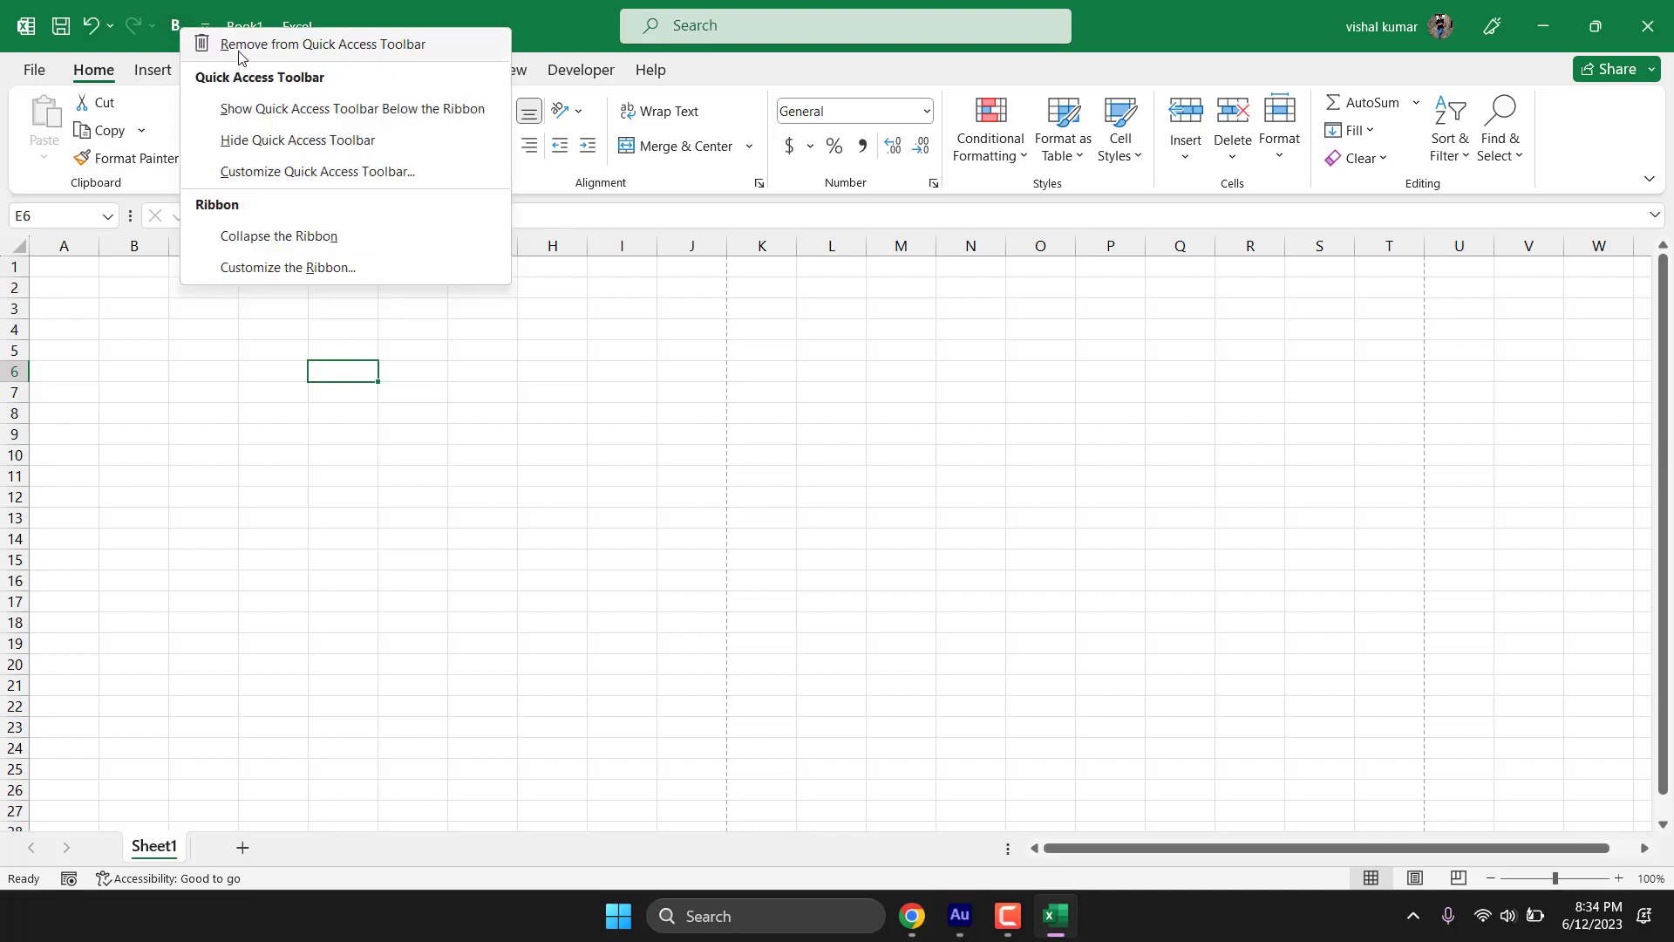
left_click(232, 45)
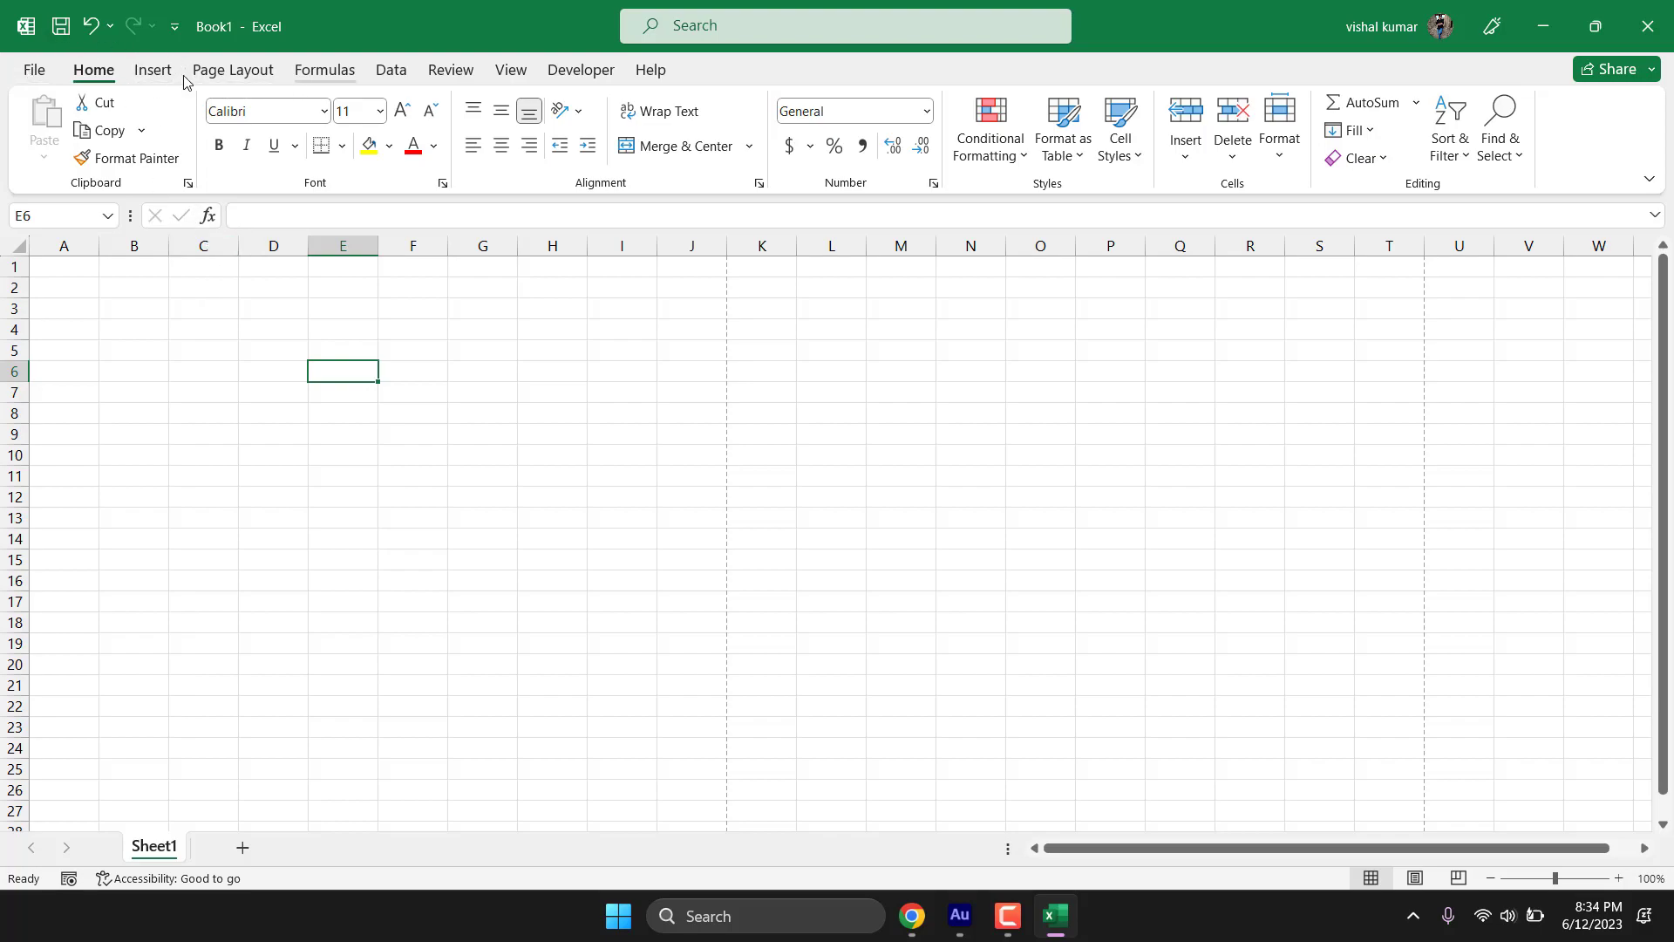
Step: Examine the File page and the Insert, Page Layout, Formulas, Data, Review and Developer ribbon commands, returning to the Home commands
left_click(41, 73)
left_click(41, 73)
left_click(154, 72)
left_click(253, 71)
left_click(324, 71)
left_click(394, 71)
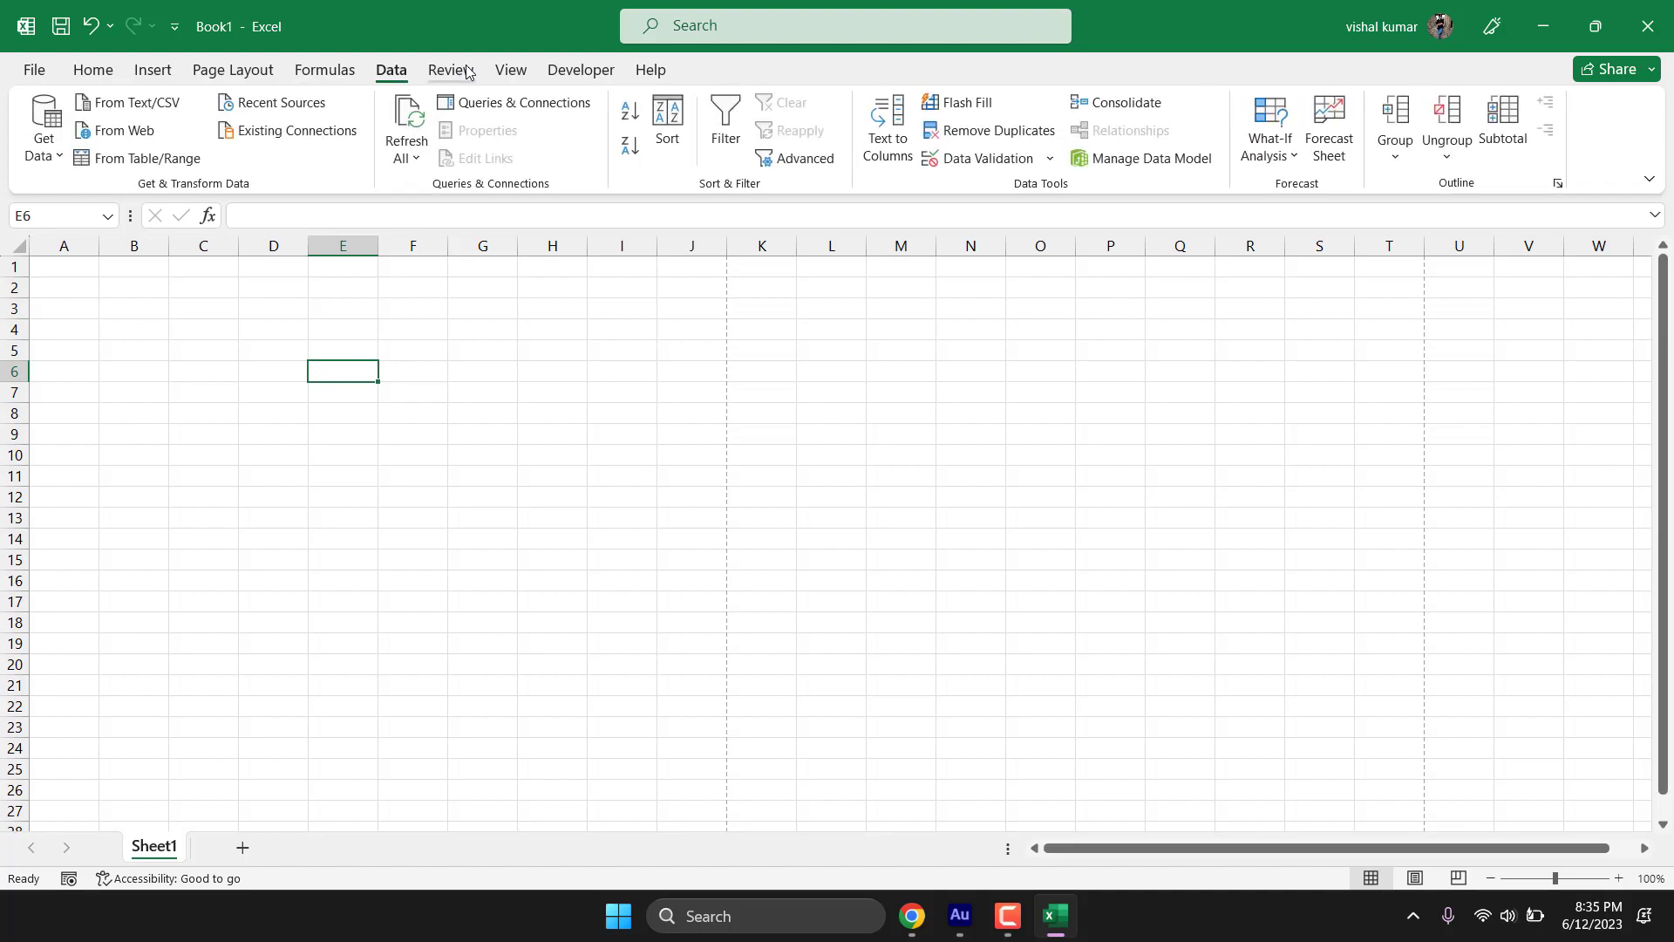
left_click(455, 70)
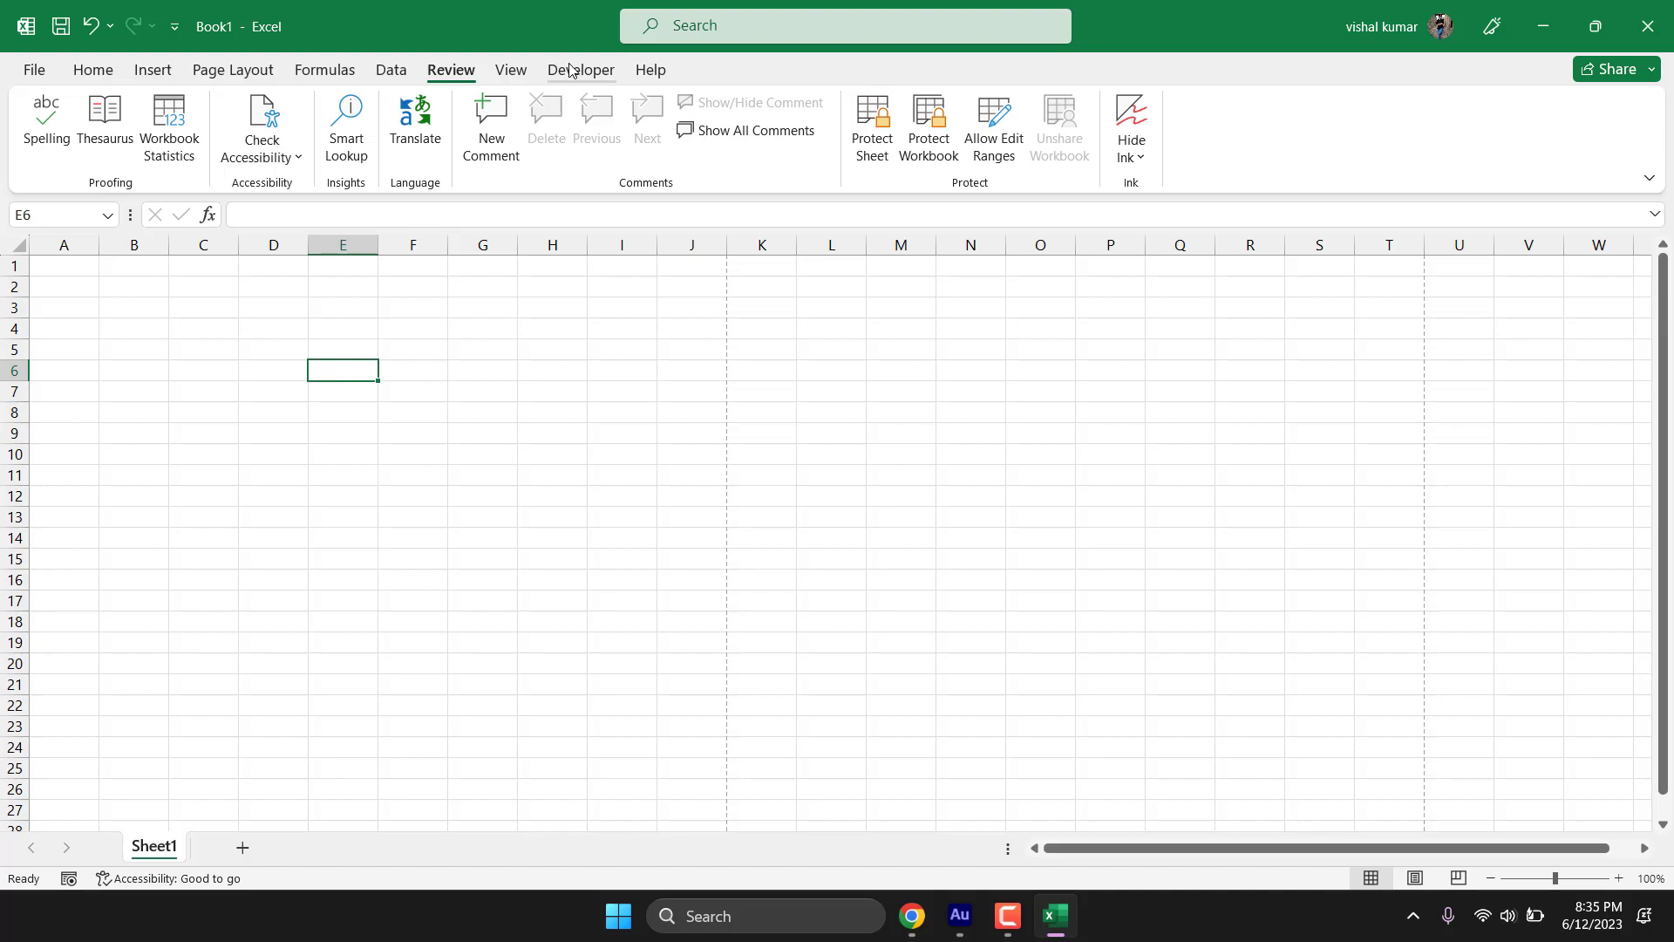
left_click(570, 69)
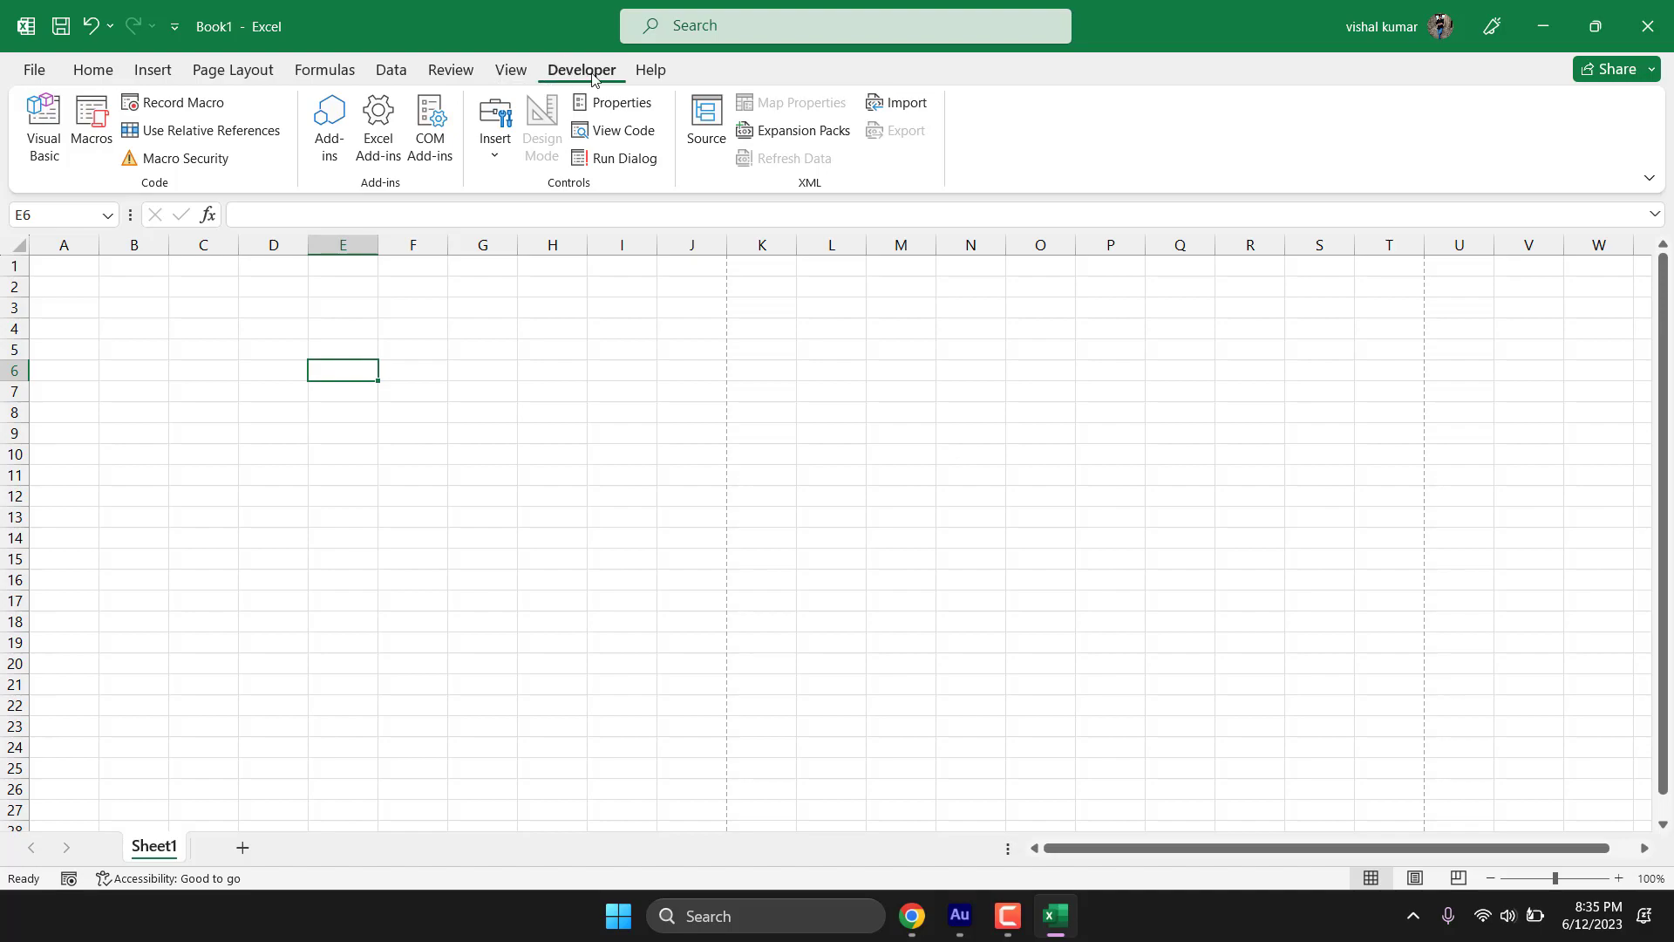
left_click(46, 75)
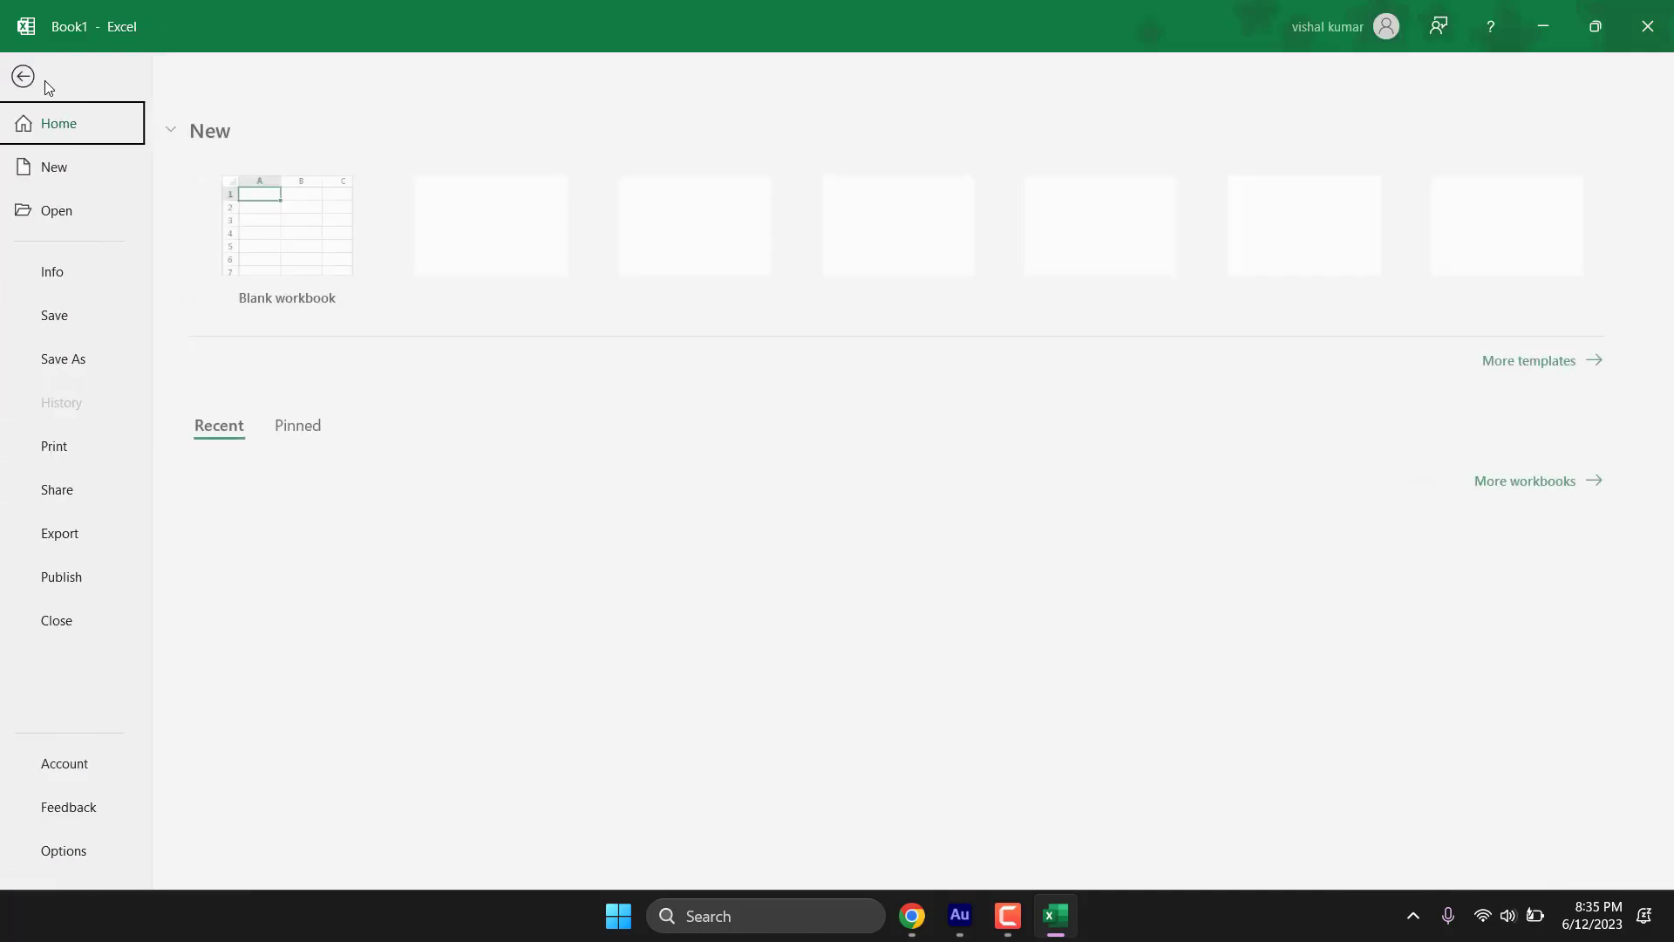
left_click(44, 80)
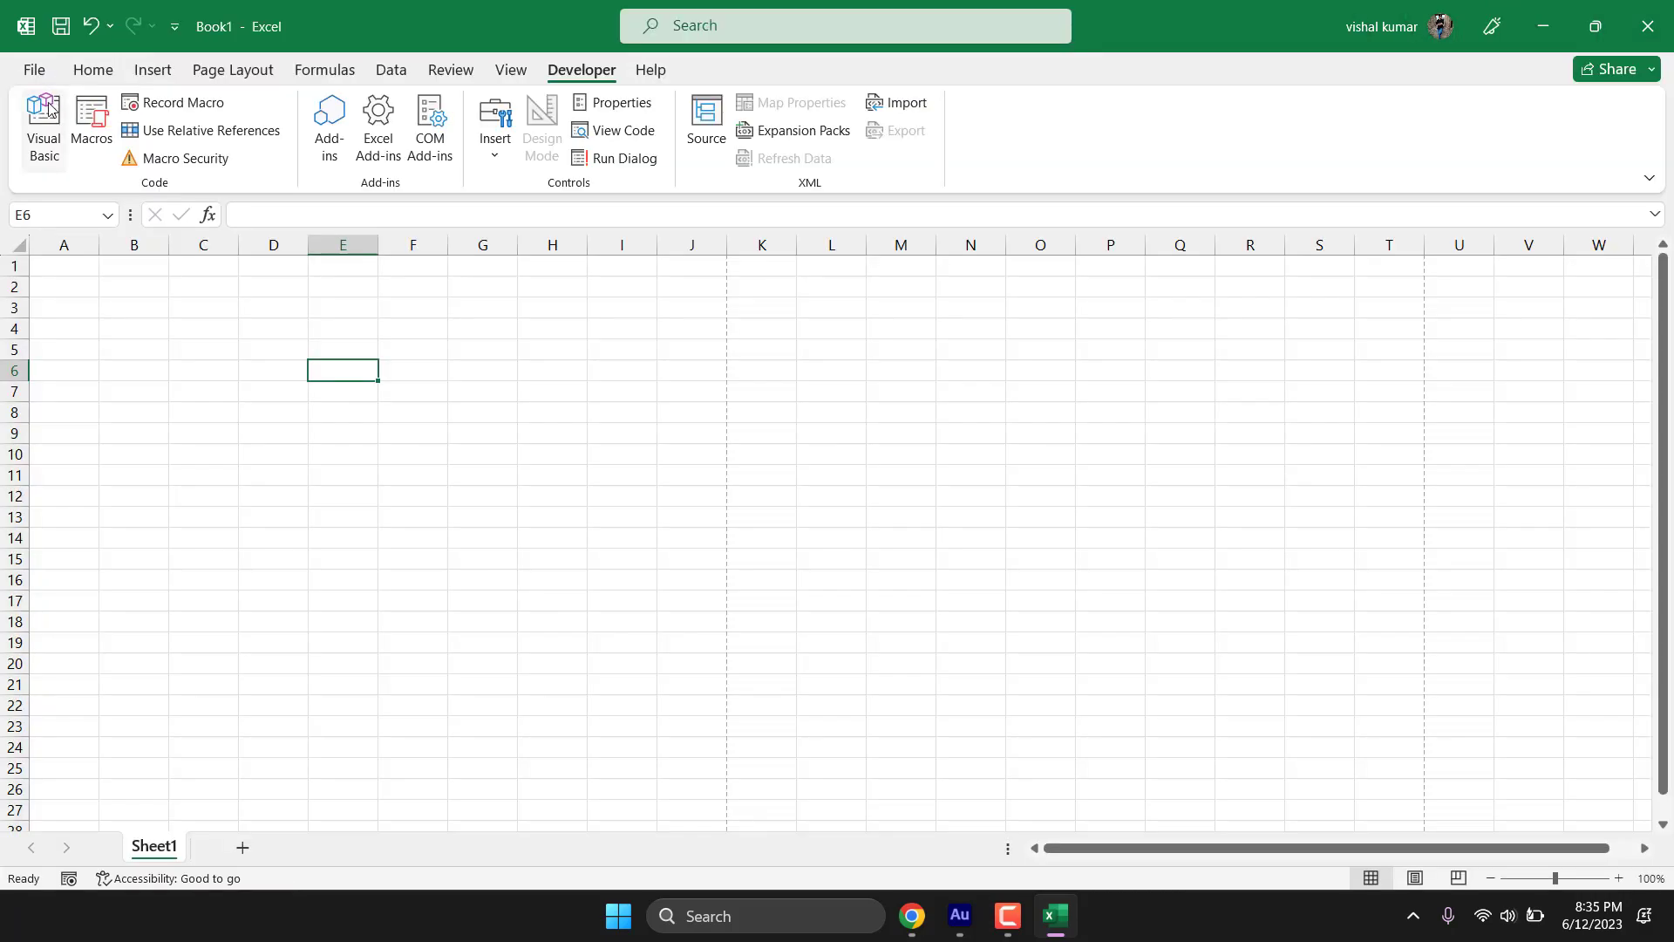
left_click(87, 73)
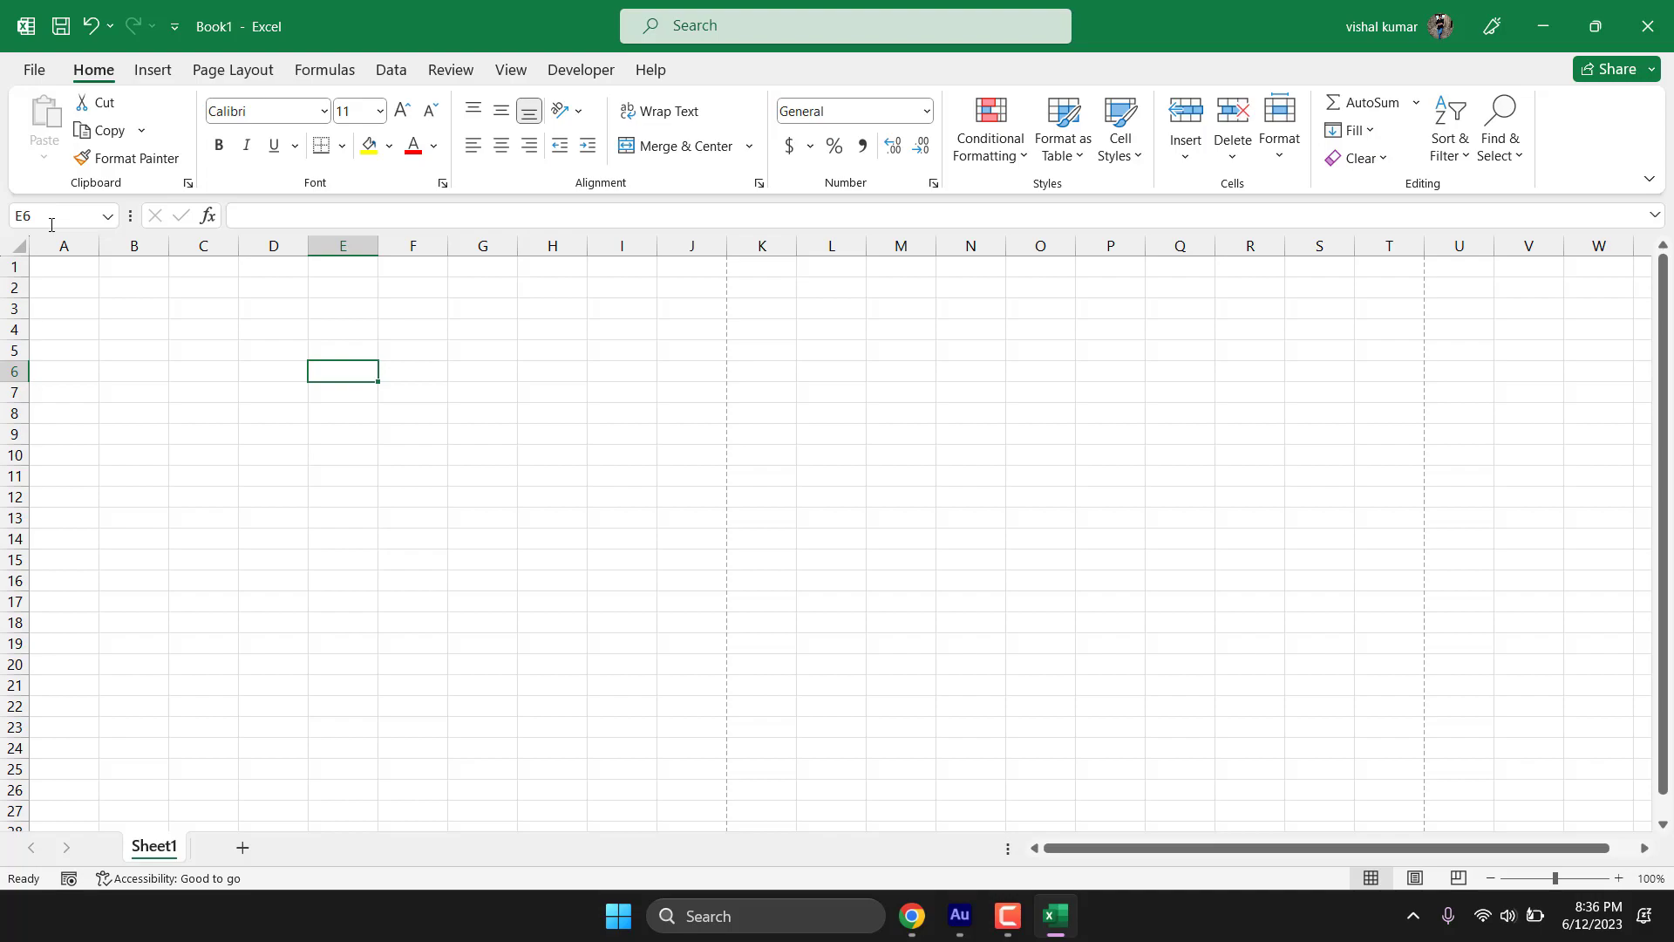
Step: Move the active cell from E6 three rows down to E9
key("Down")
key("Down")
key("Down")
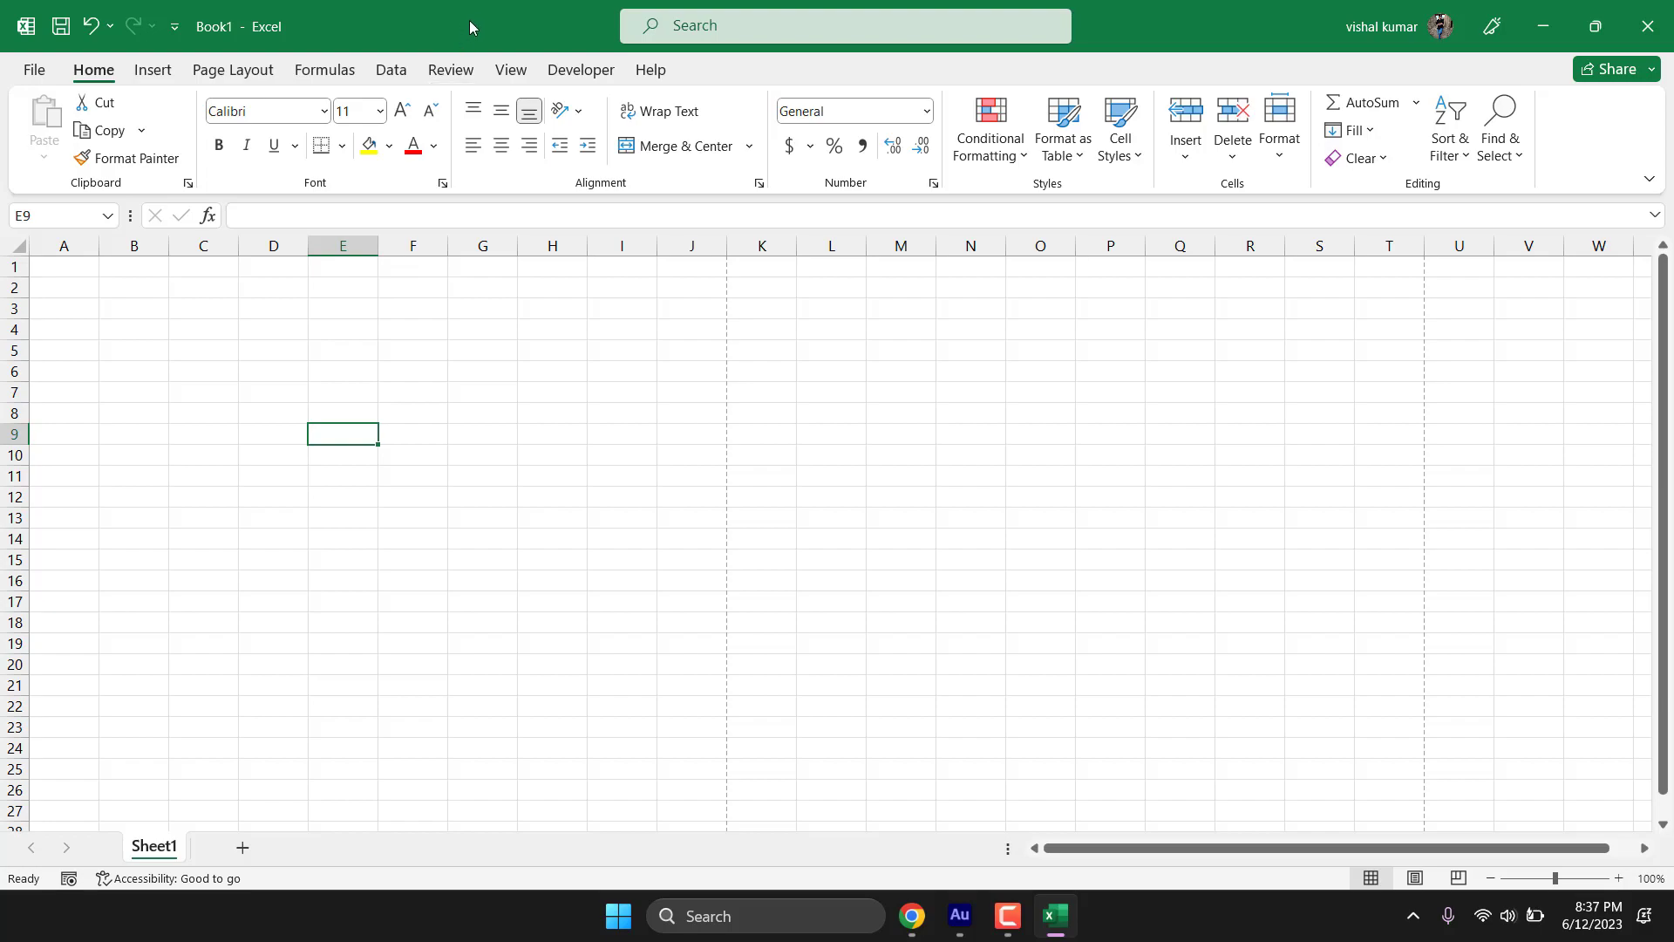
Step: Hide the Formula Bar and show it again, repeating the toggle once more
left_click(511, 72)
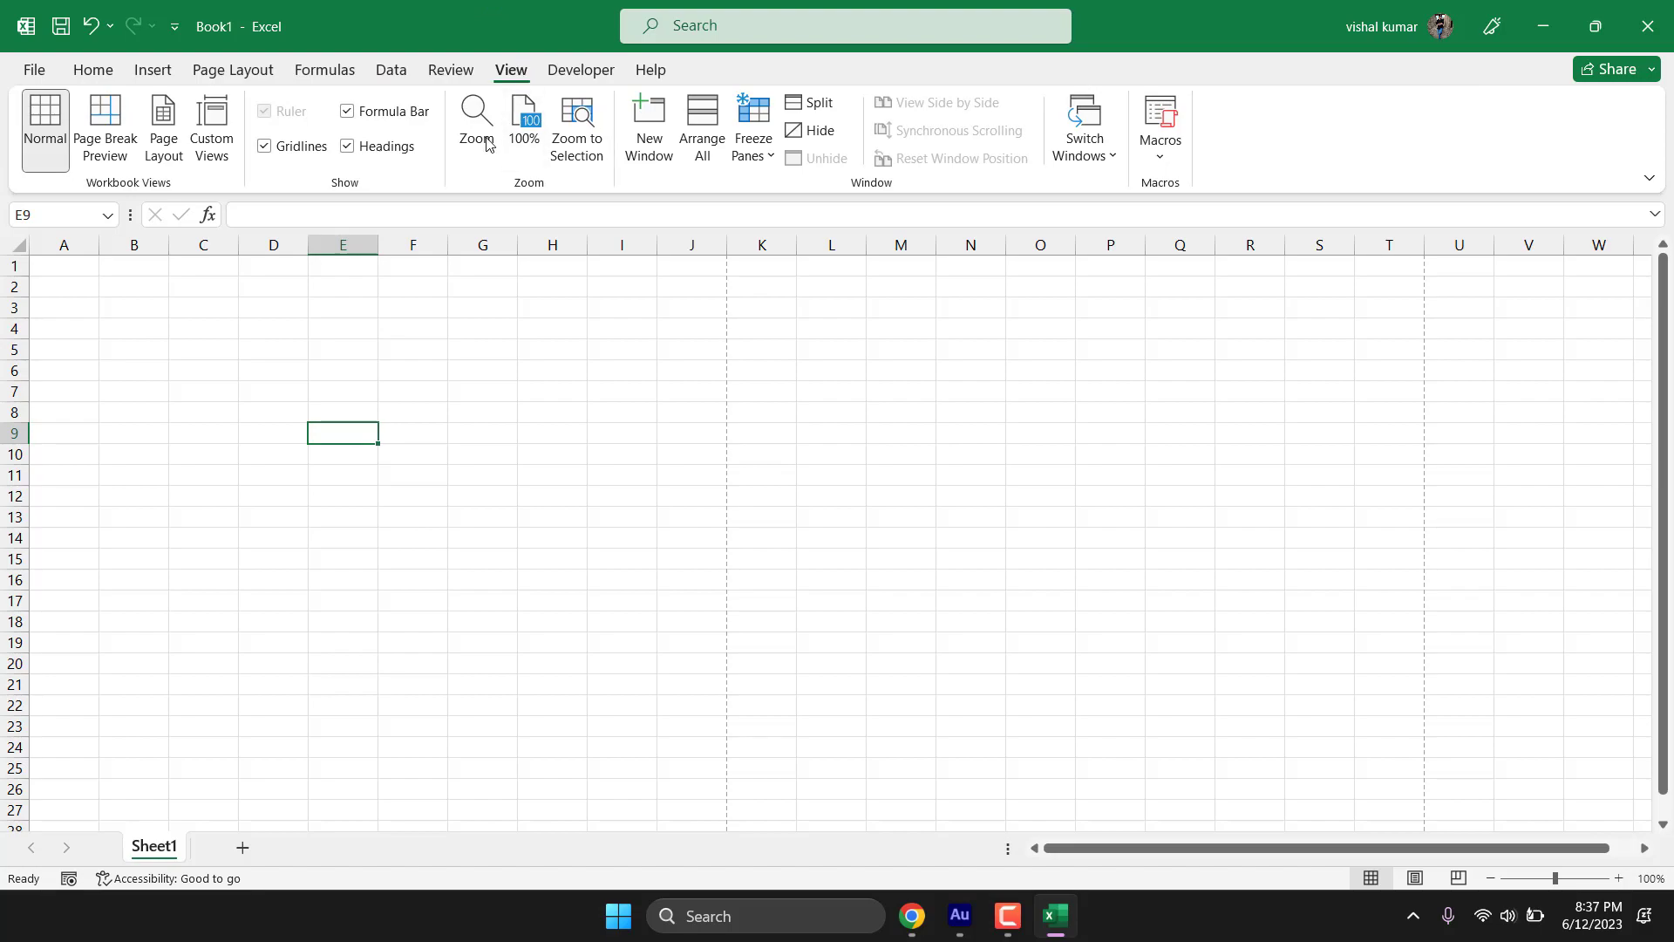
left_click(347, 113)
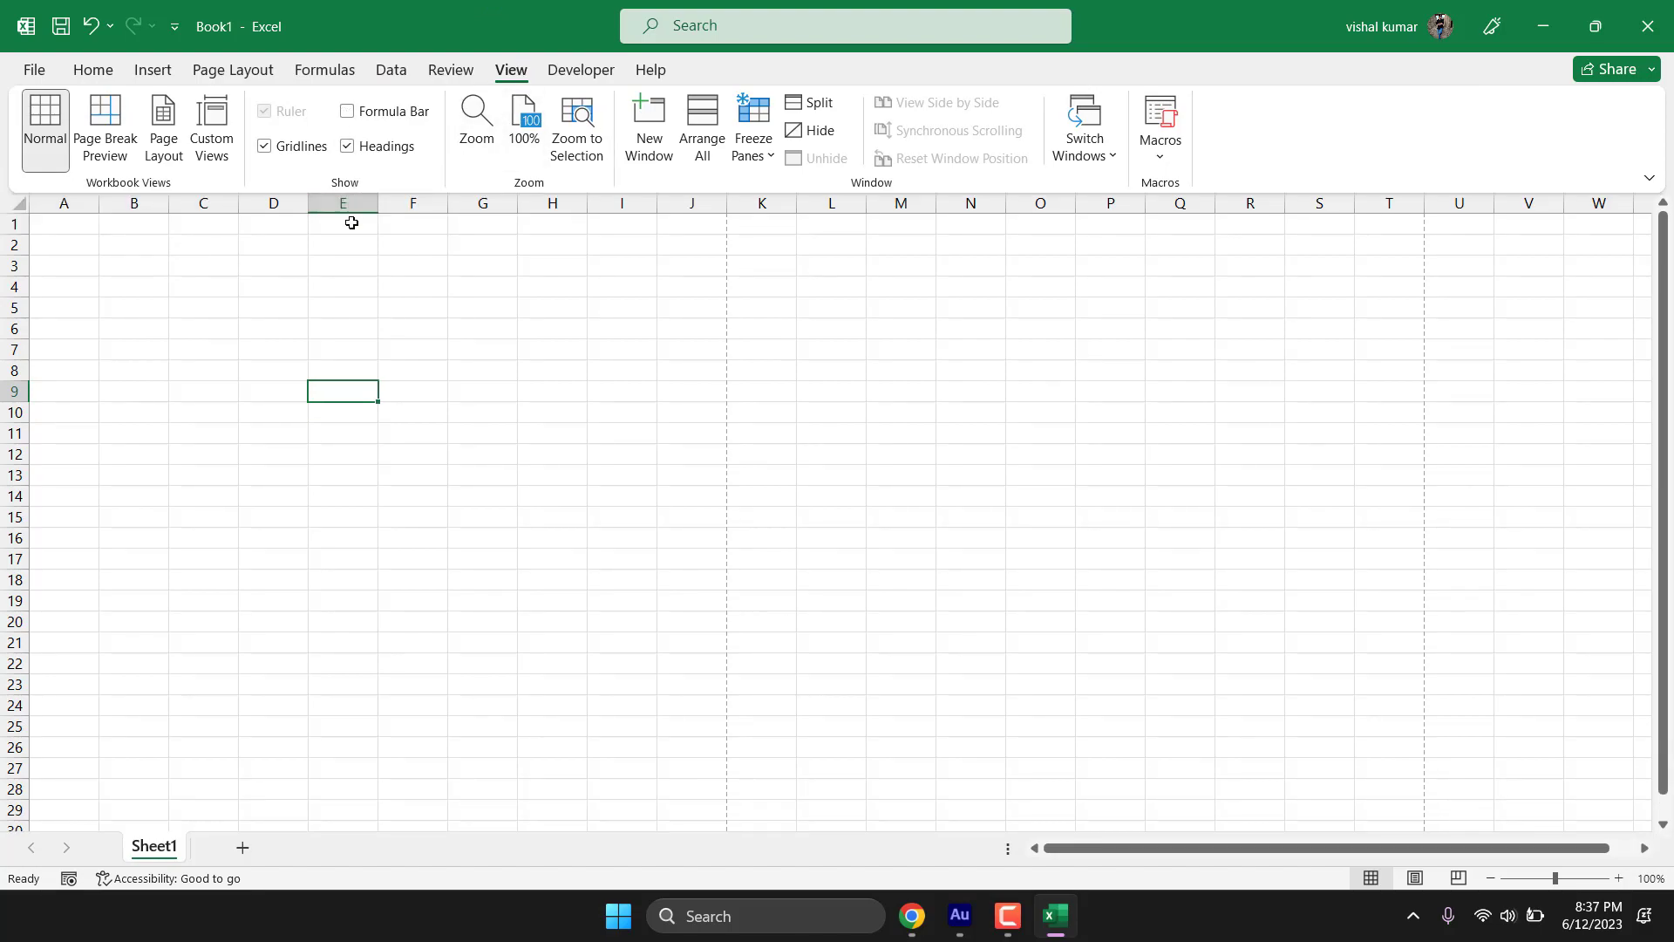
left_click(348, 112)
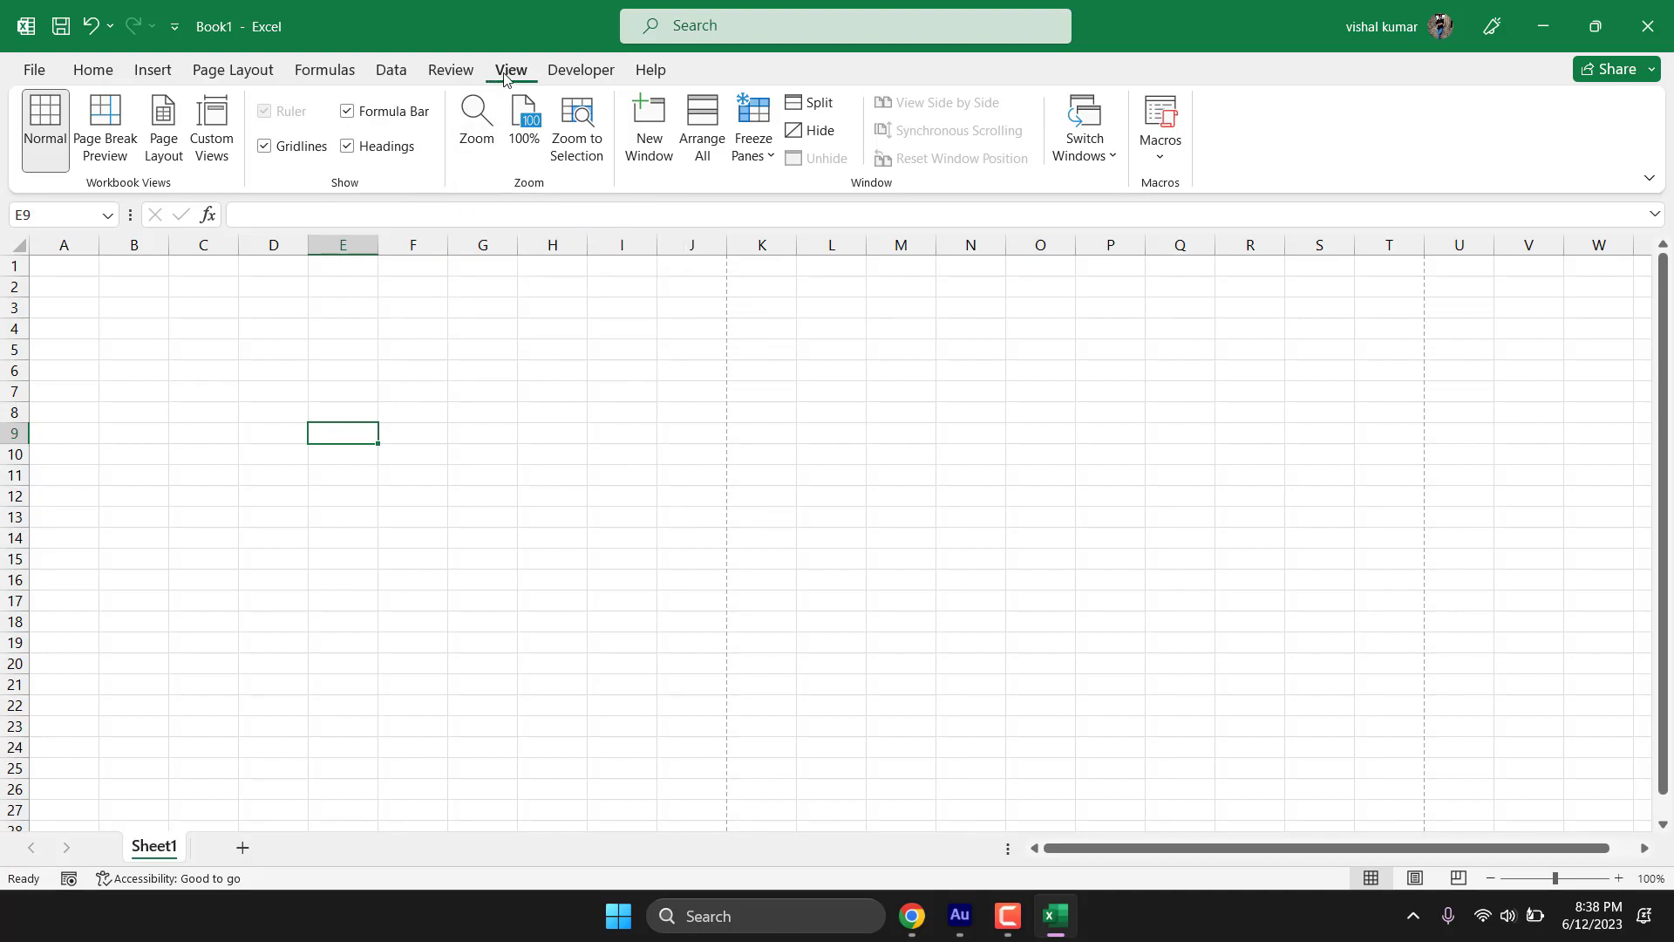
left_click(347, 111)
left_click(347, 111)
Step: Collapse the ribbon to its tab names and expand it again with the Data commands showing, twice
left_click(103, 72)
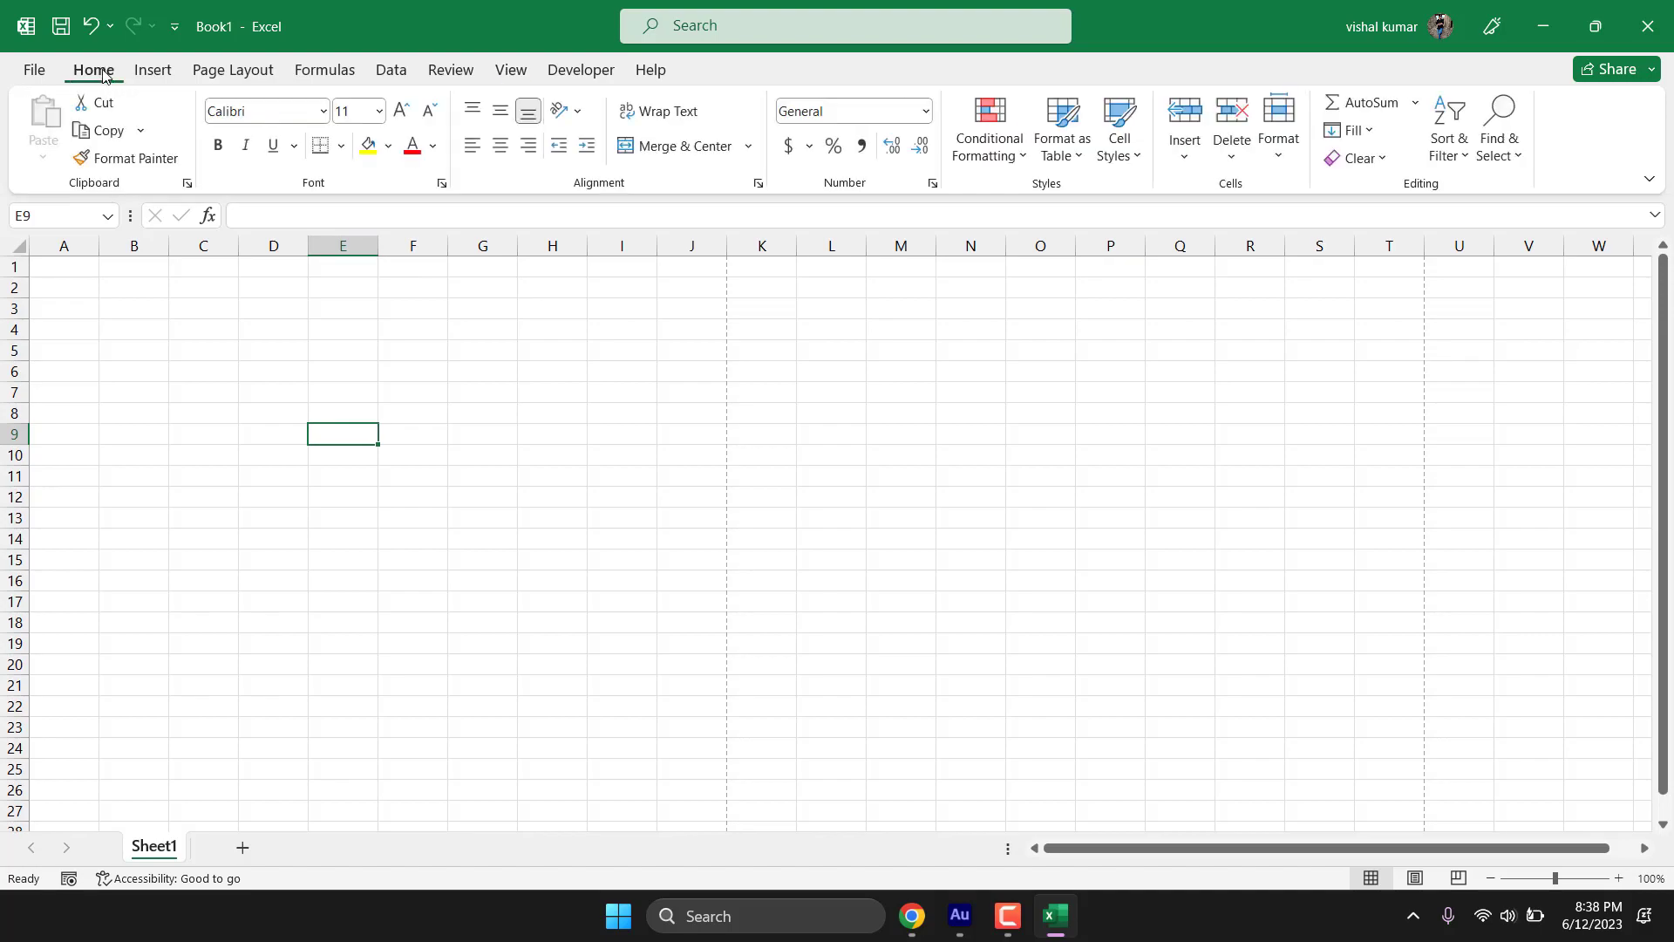
double_click(93, 73)
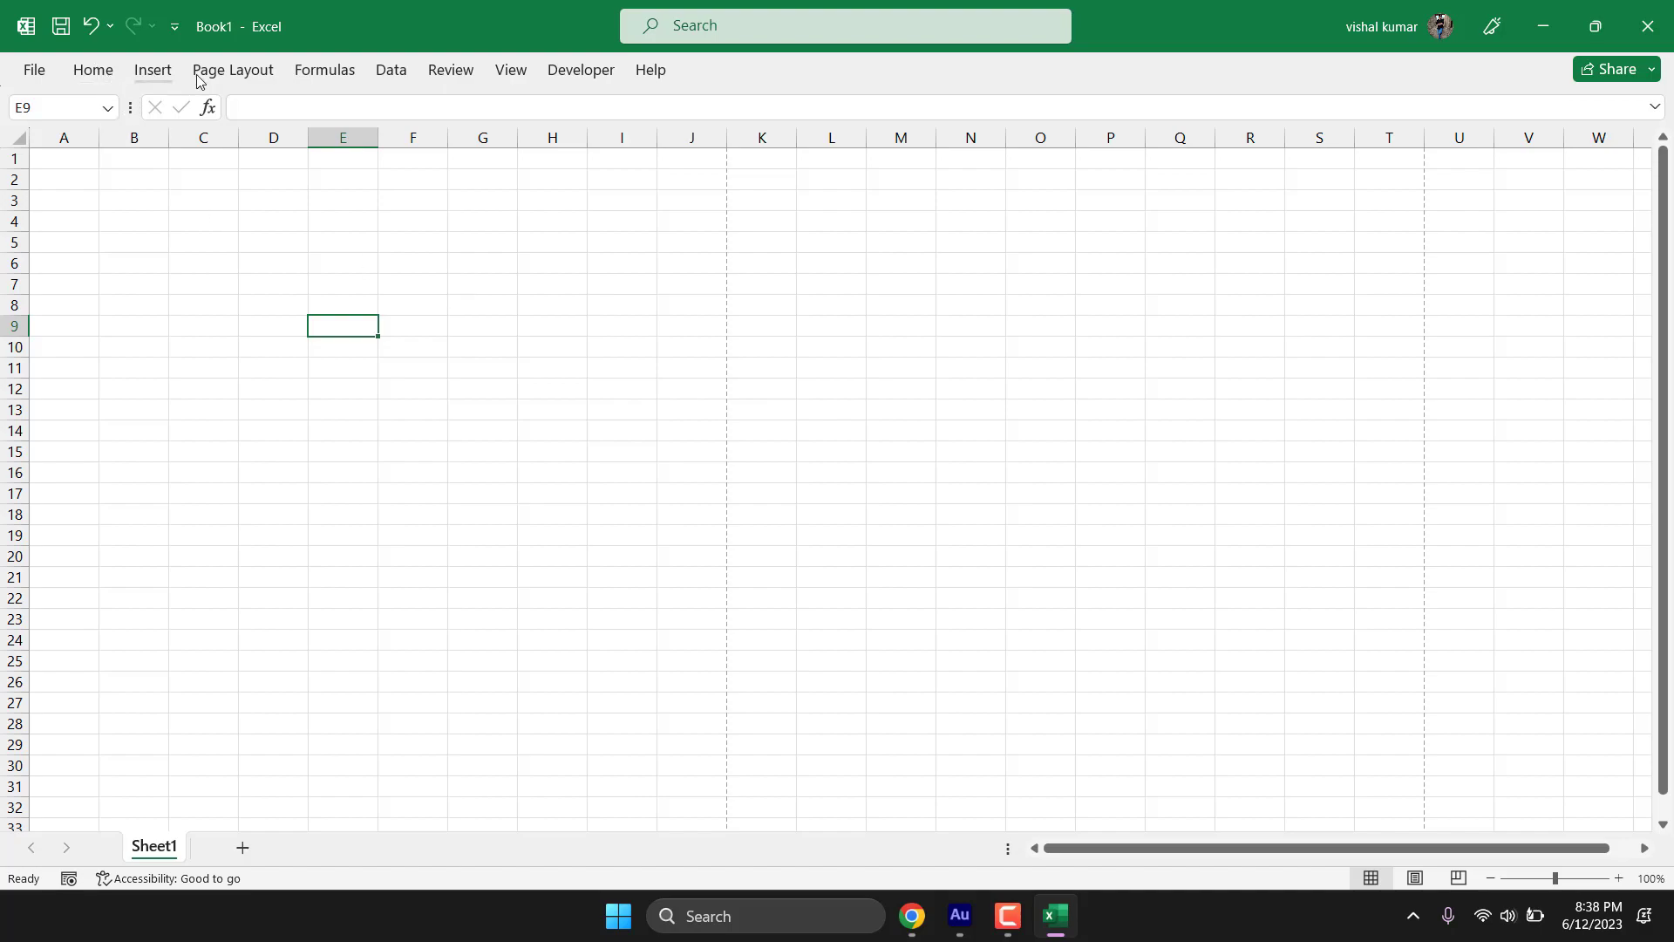
double_click(390, 71)
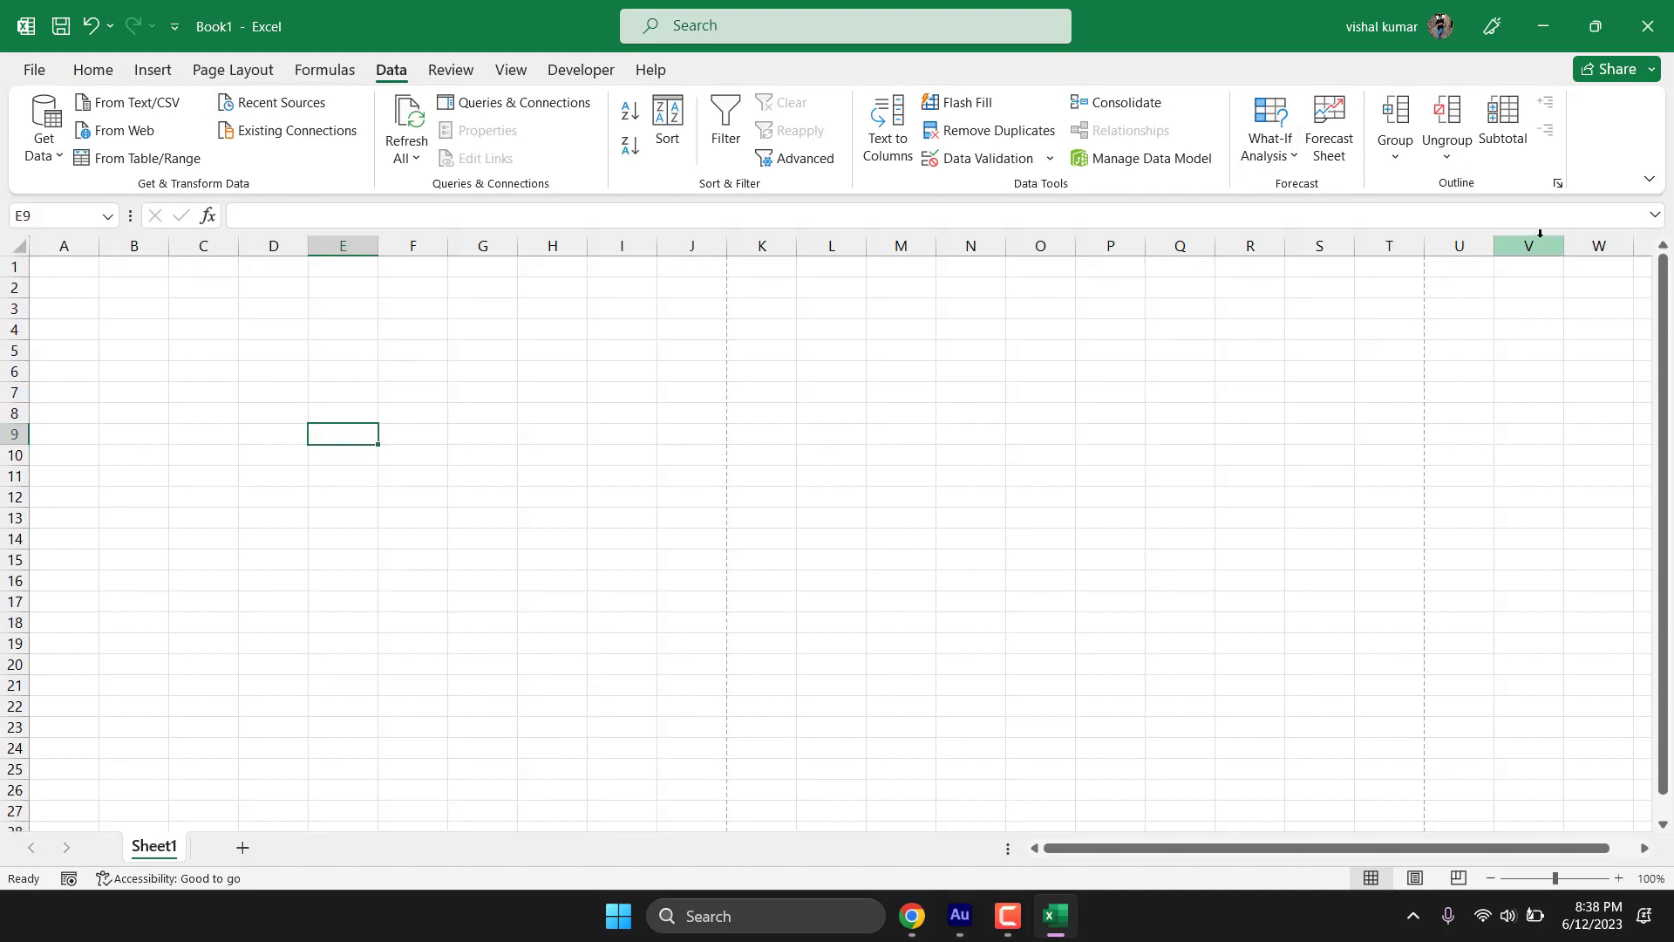
double_click(390, 73)
double_click(390, 74)
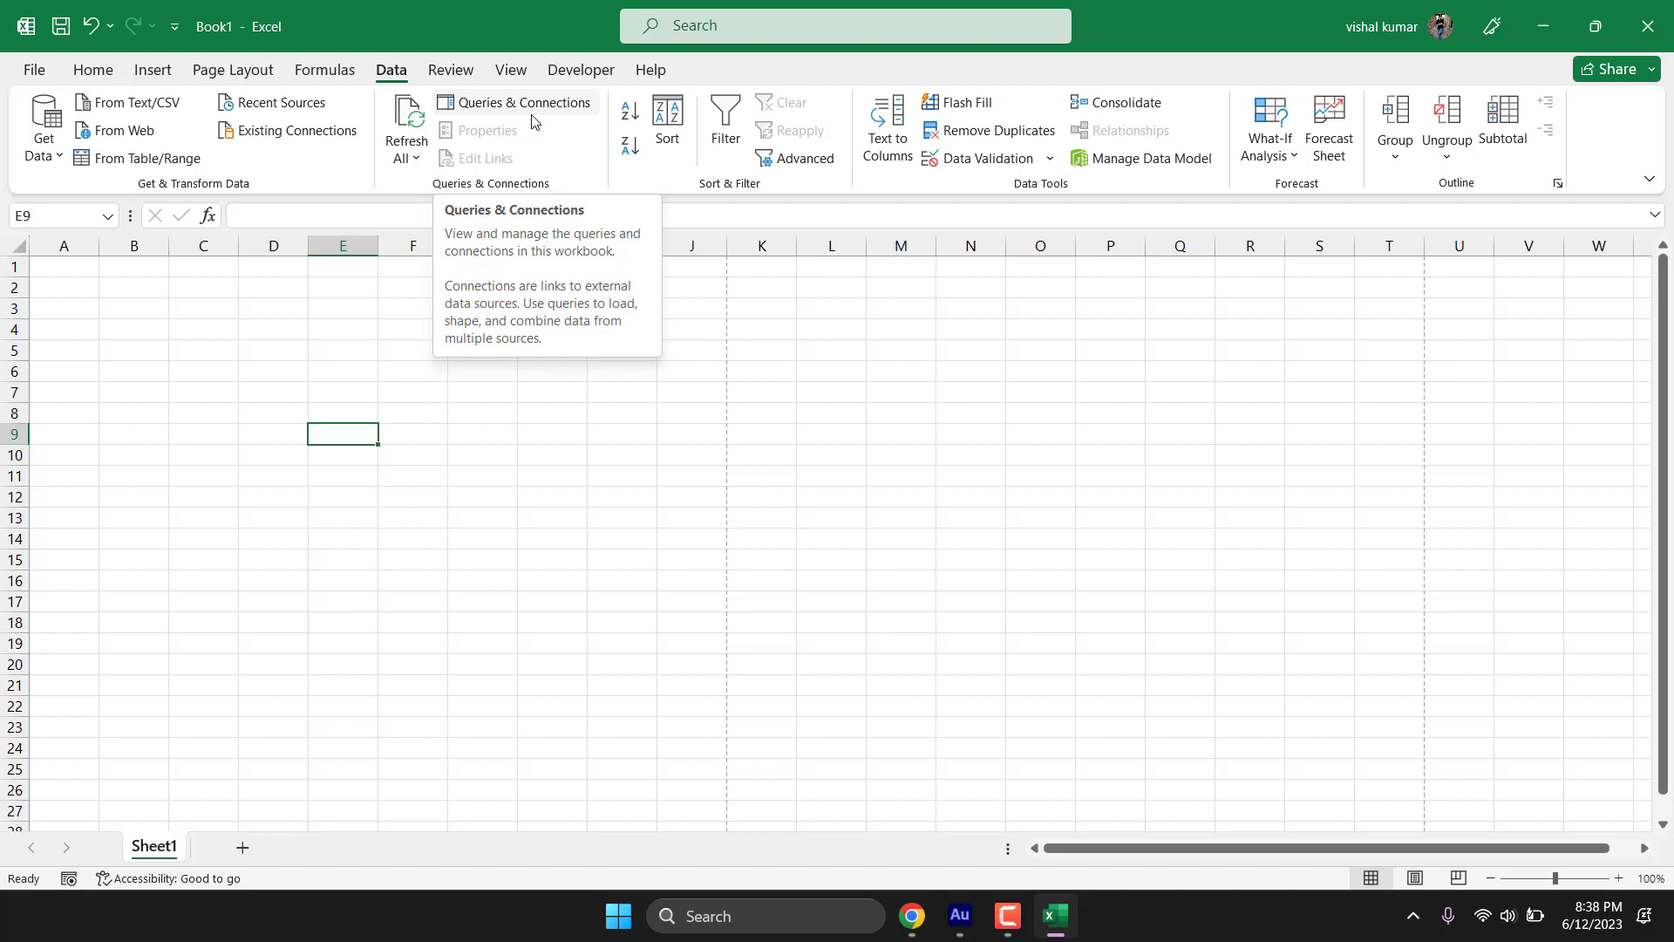
Step: Select cell H10, the block of cells A1:W26 and finally the single cell T23
left_click(561, 447)
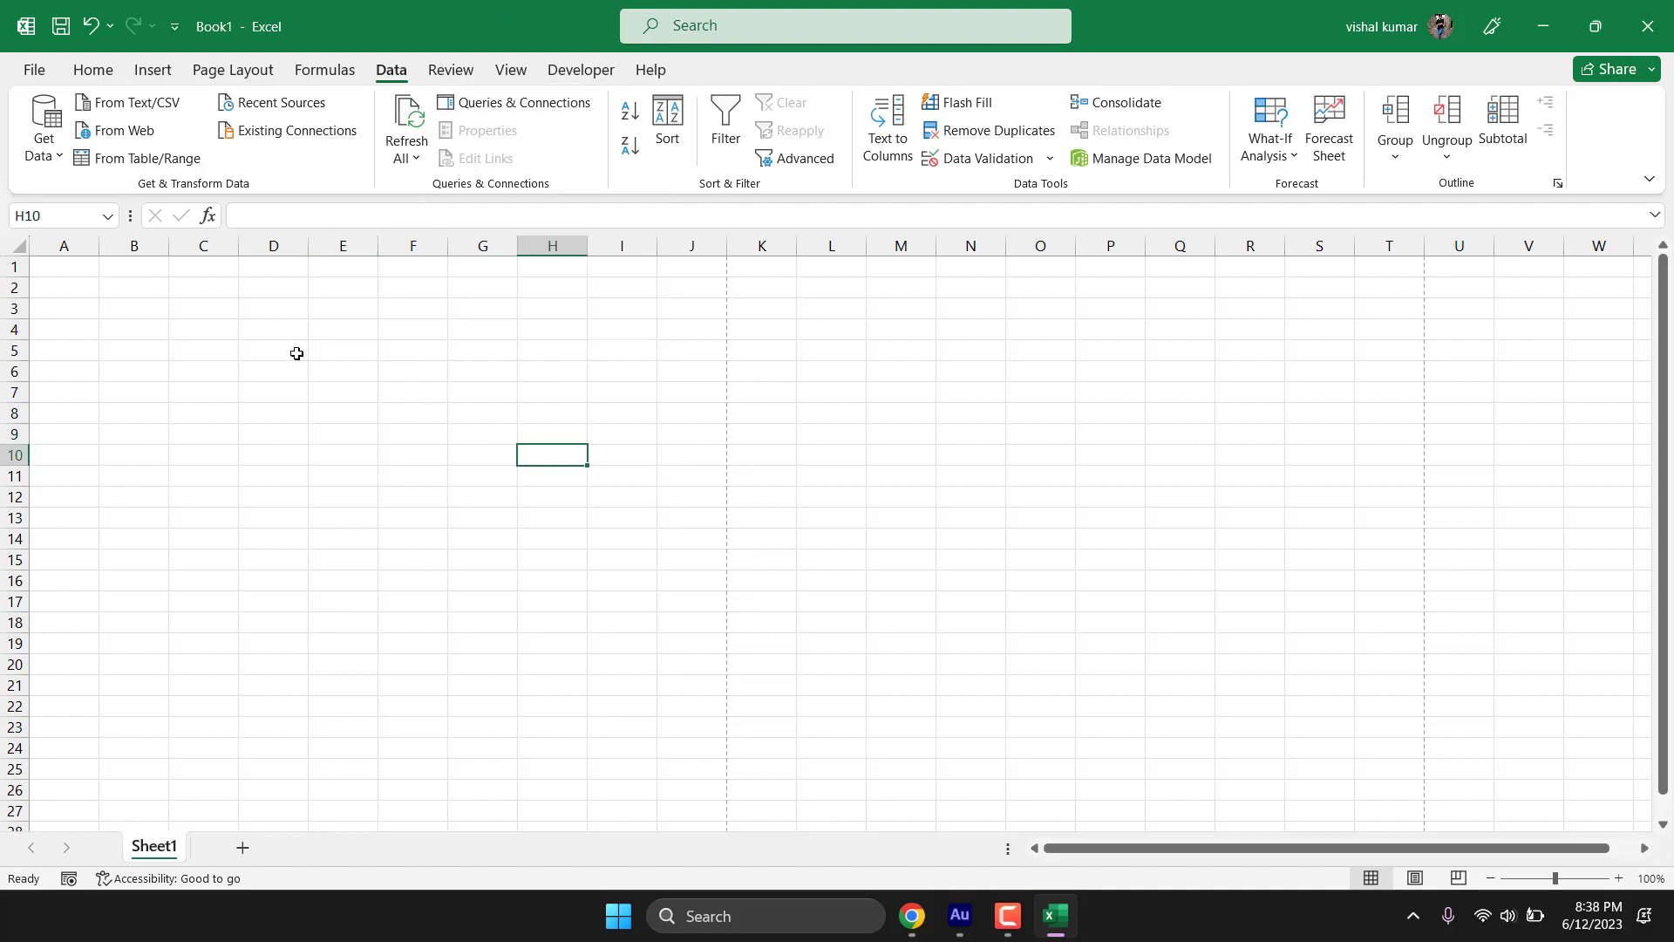
left_click_drag(87, 264, 1620, 790)
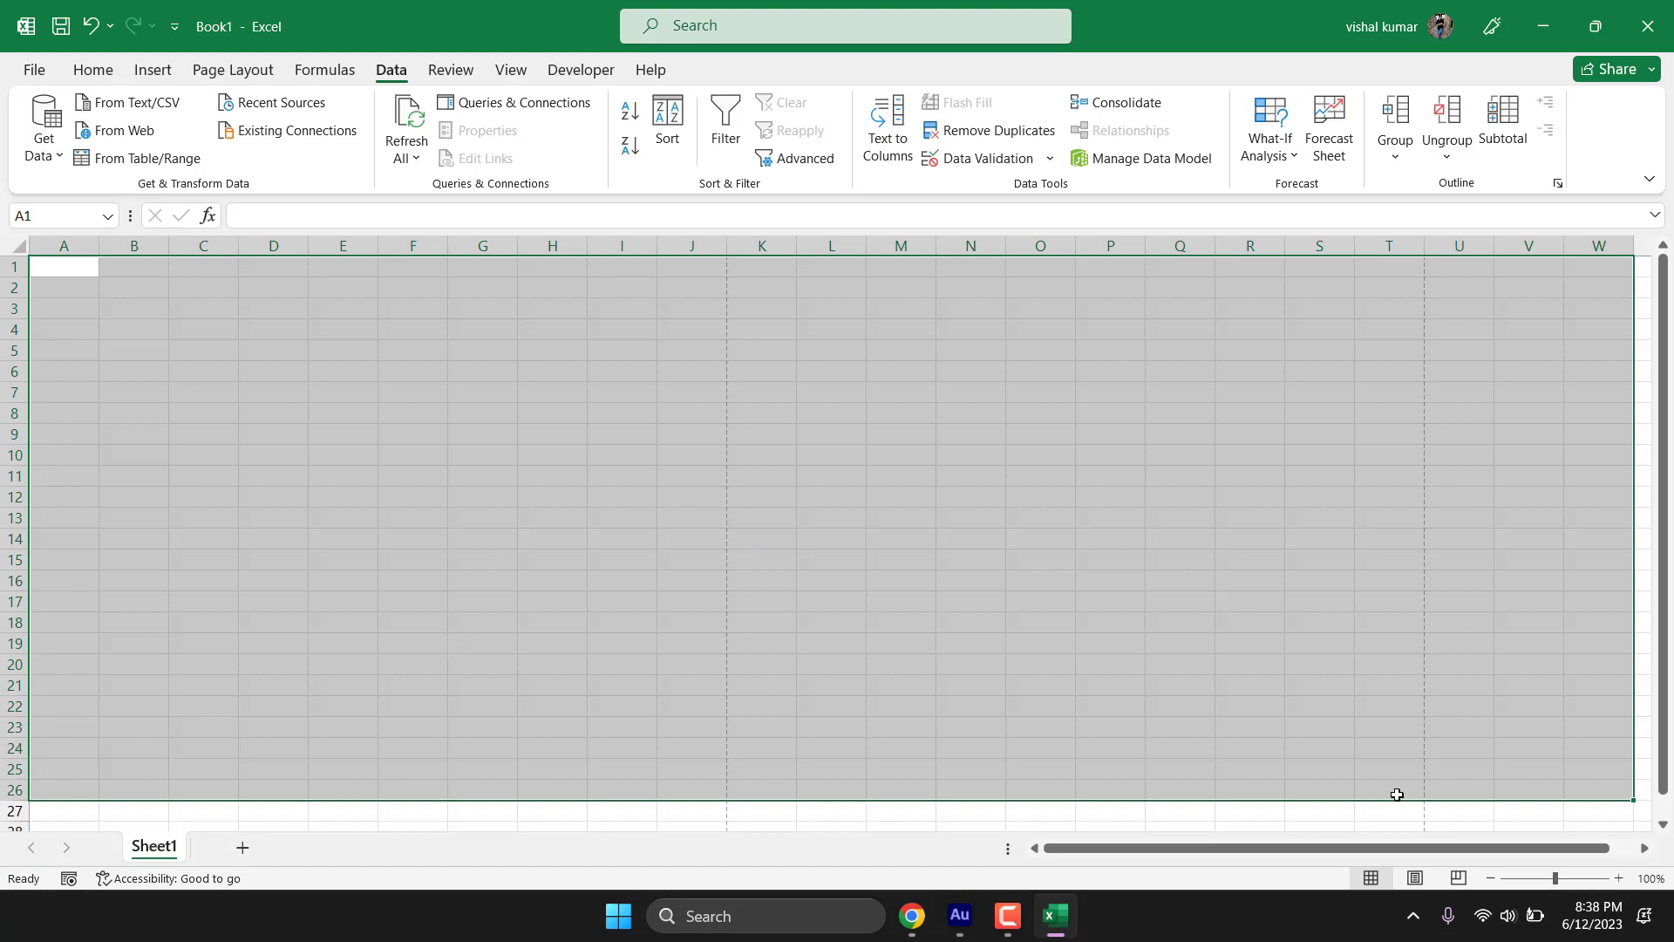
left_click(1371, 726)
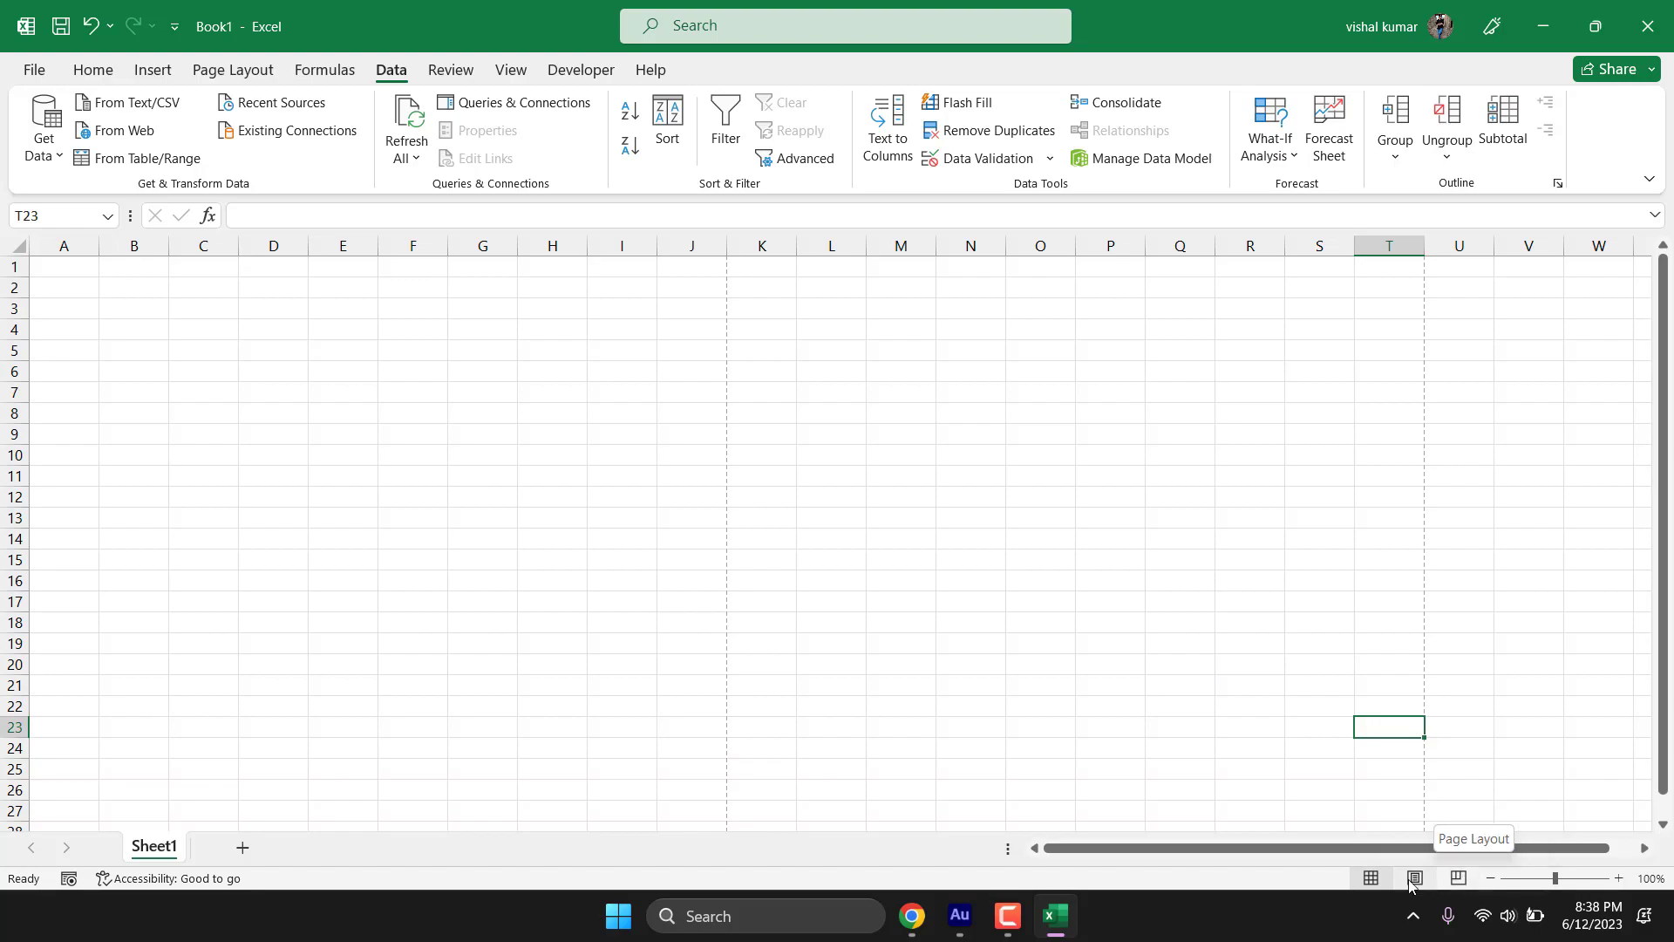
Step: Show the View commands and rename the worksheet Sheet1 as "My first excel"
left_click(515, 68)
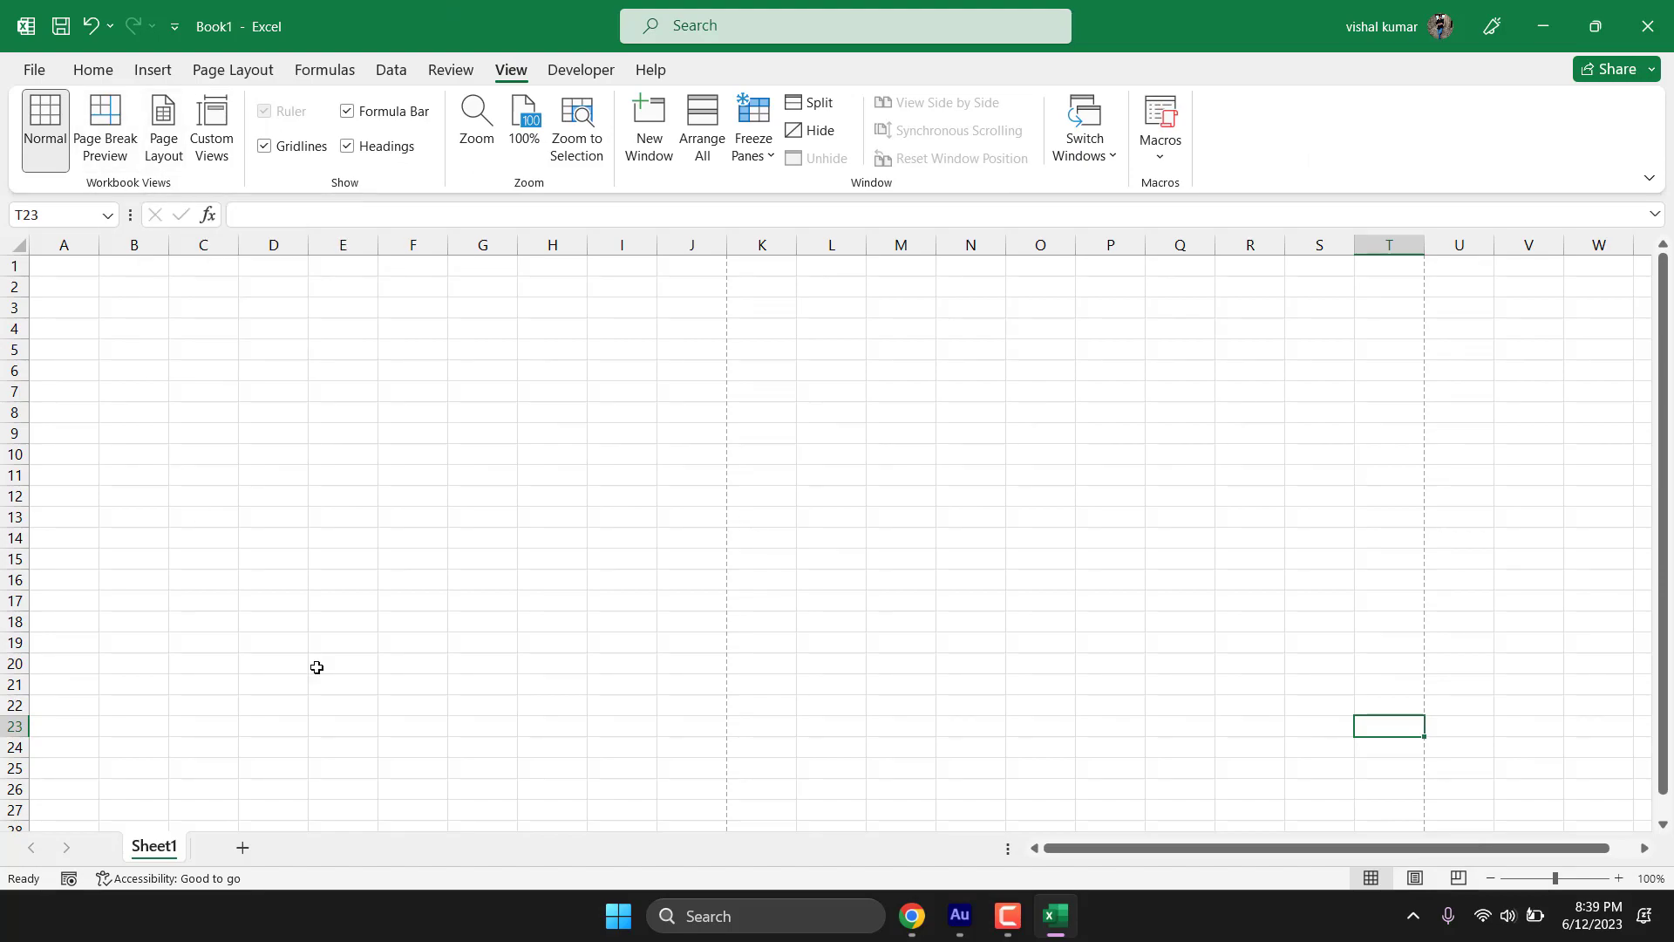
double_click(159, 848)
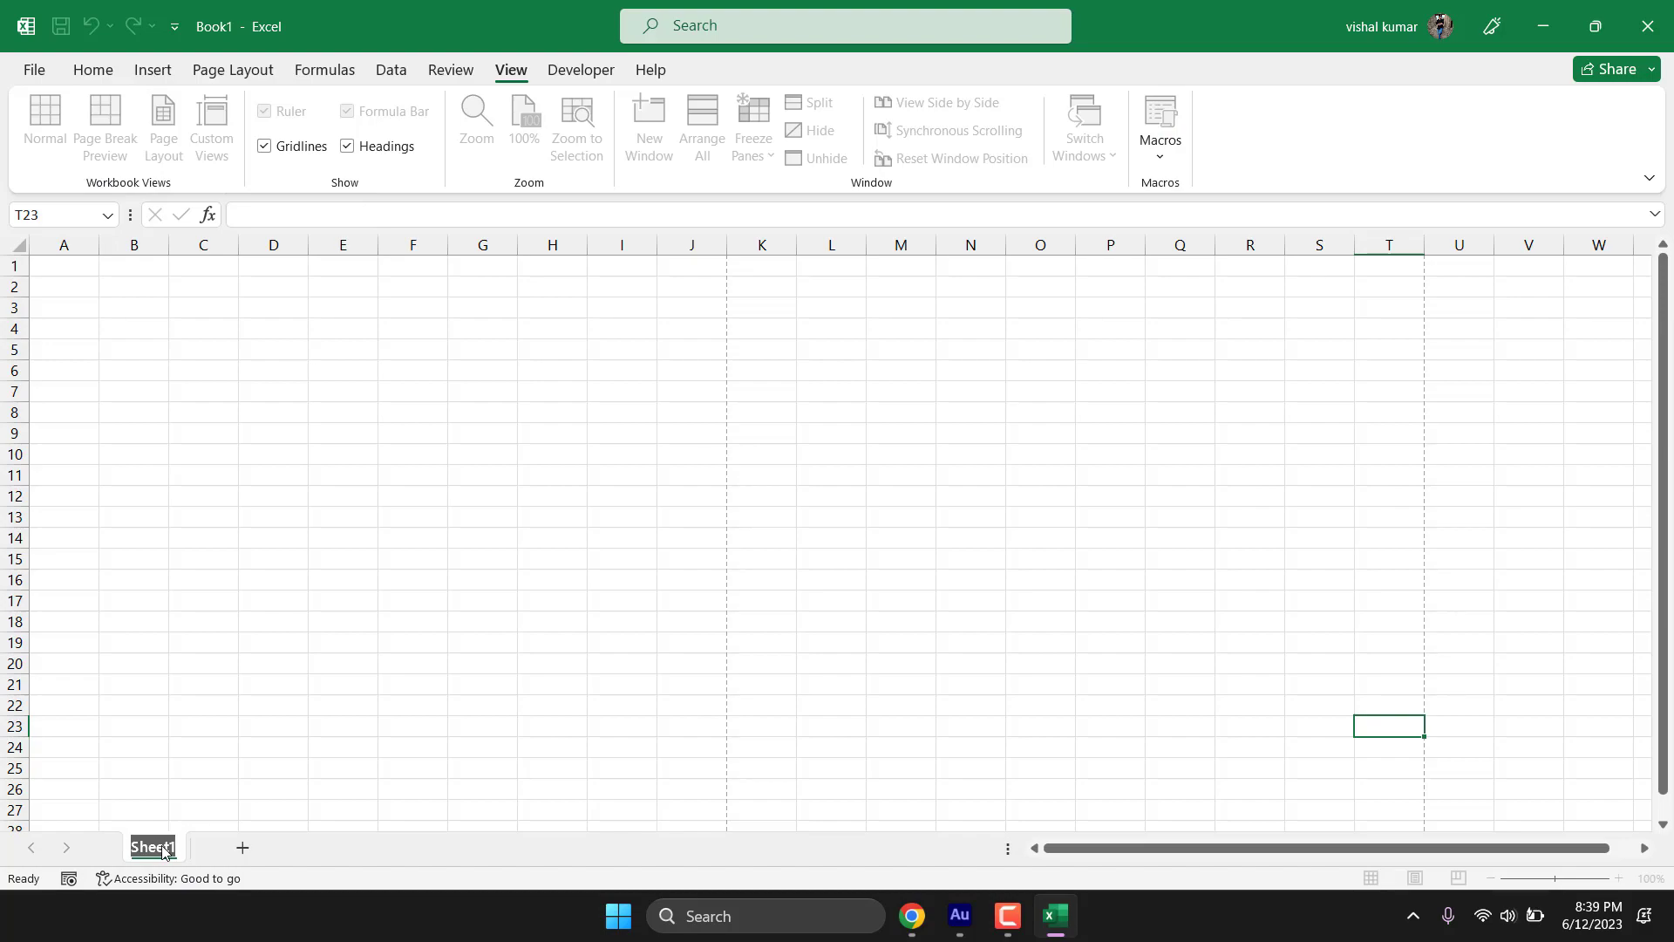
type("My")
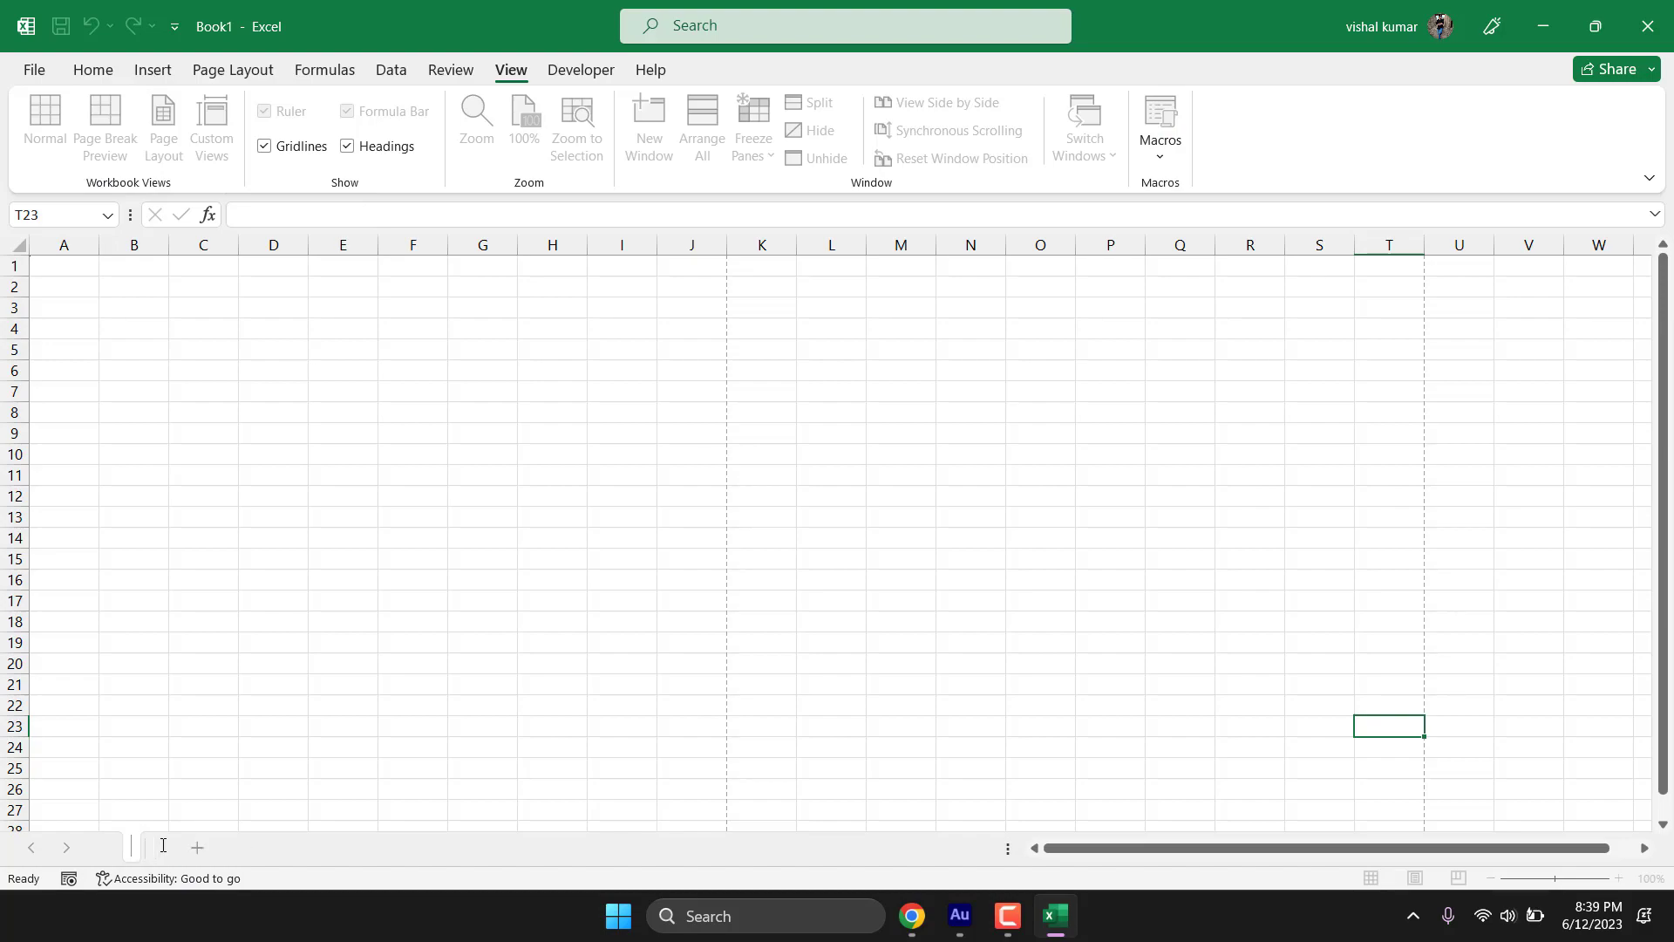
type(" first excrel")
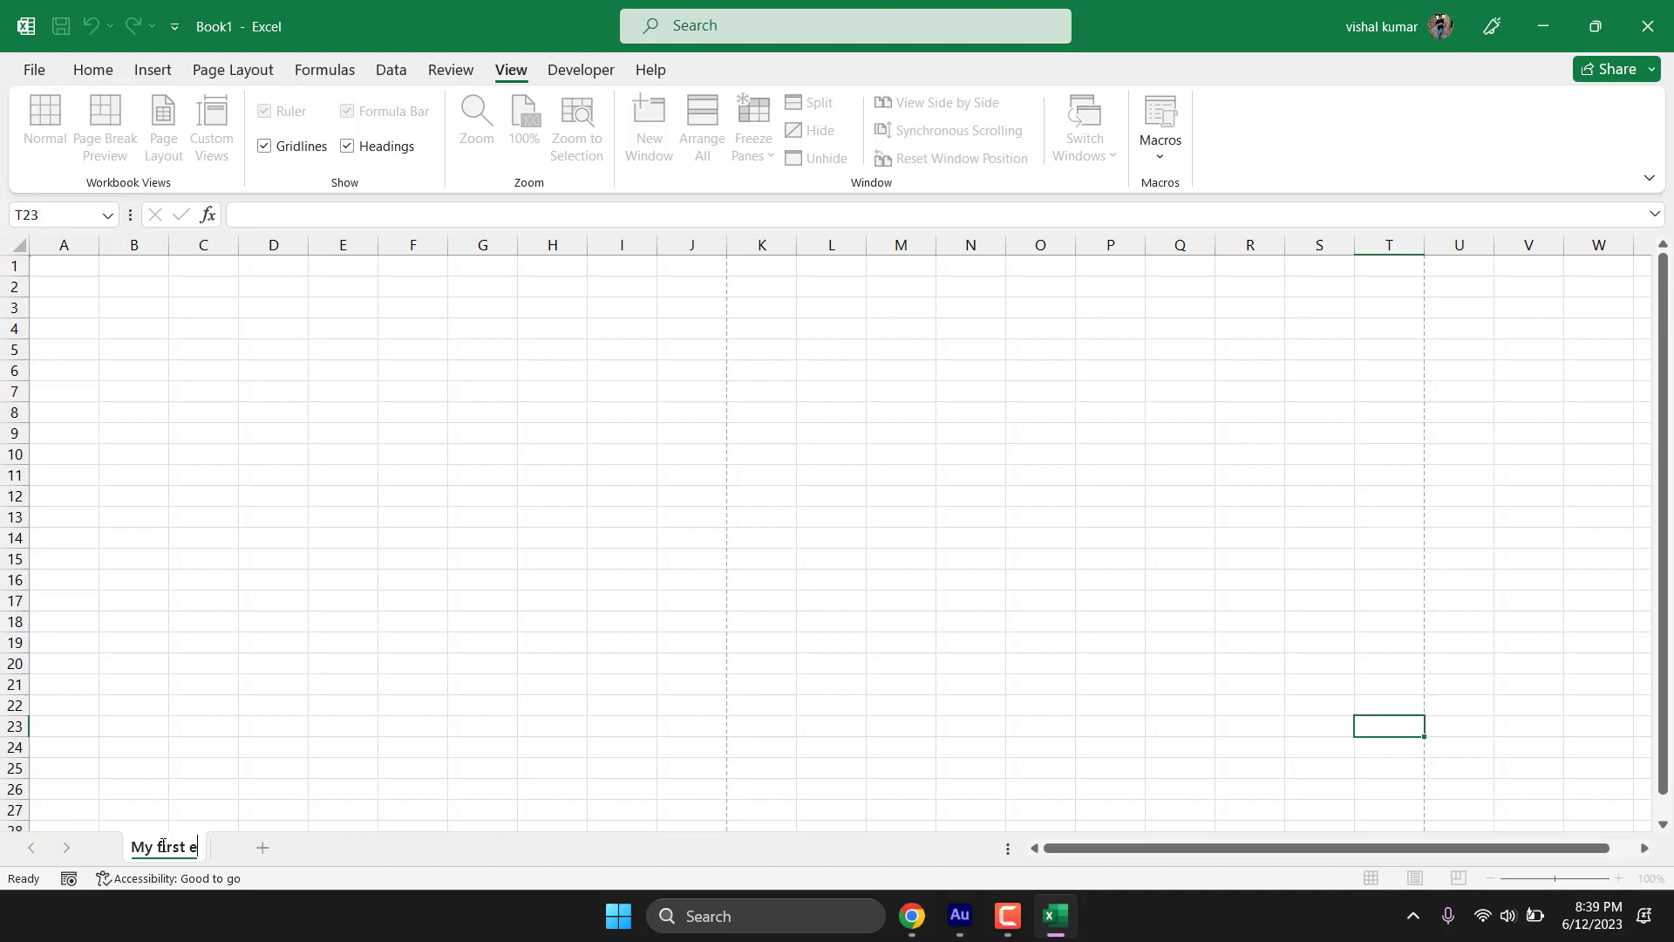
key("BackSpace")
key("BackSpace")
key("BackSpace")
type("el")
key("Return")
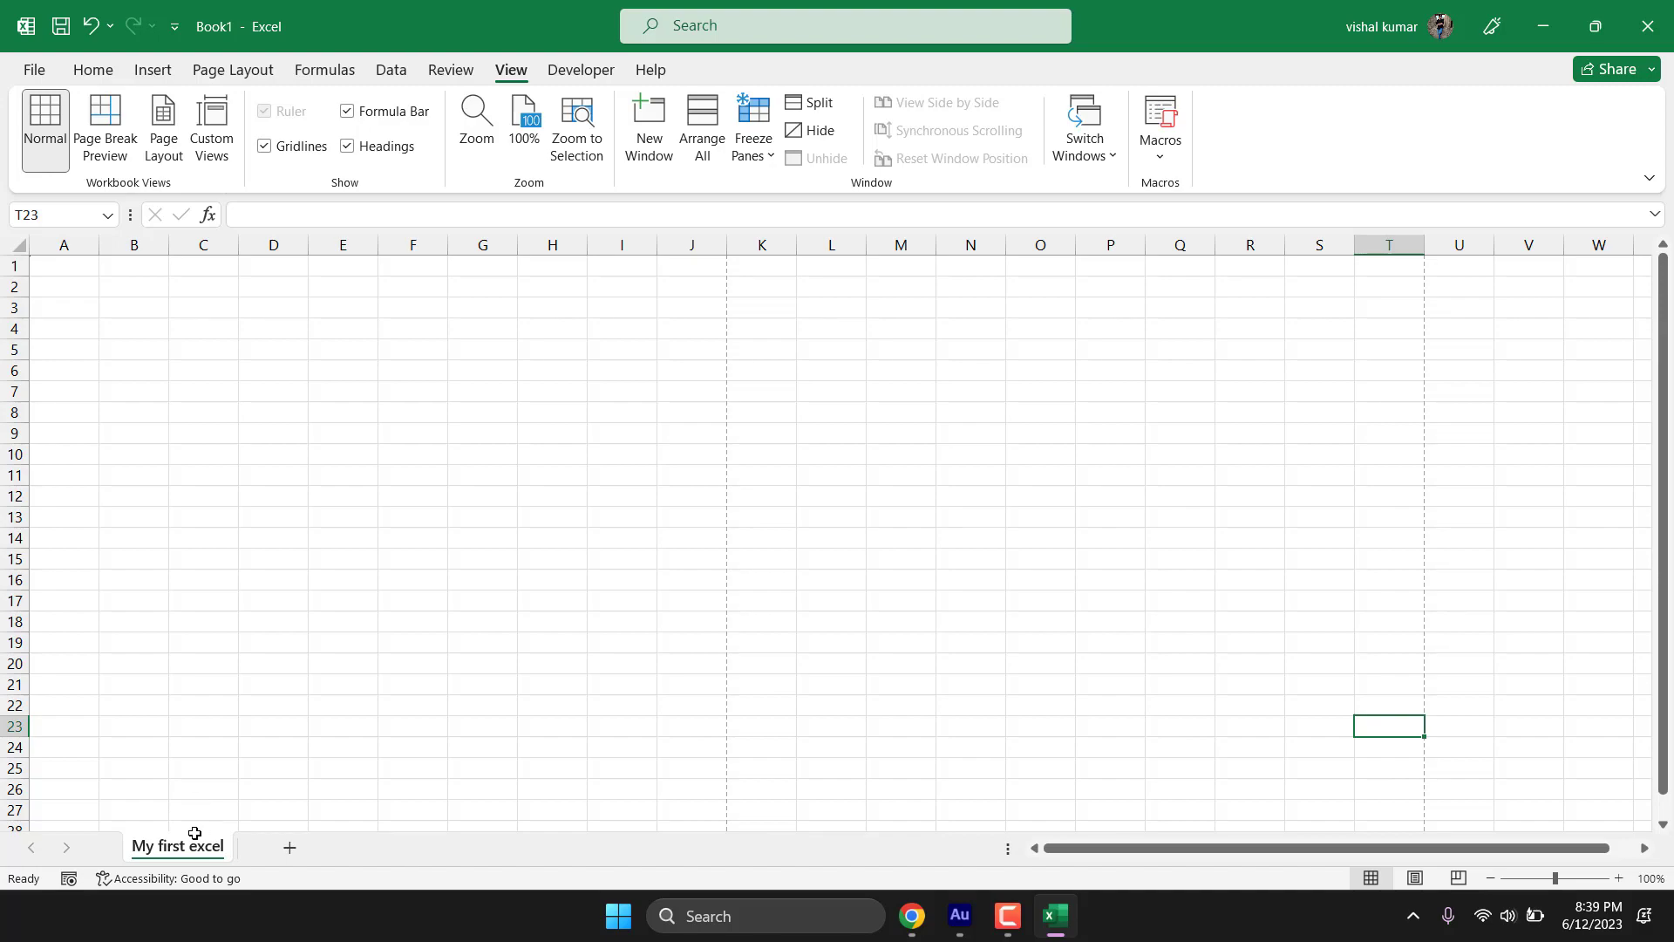
Step: Select the block of cells A1:S26 and reduce the selection to the single cell I21
left_click(87, 269)
left_click_drag(187, 384, 1286, 795)
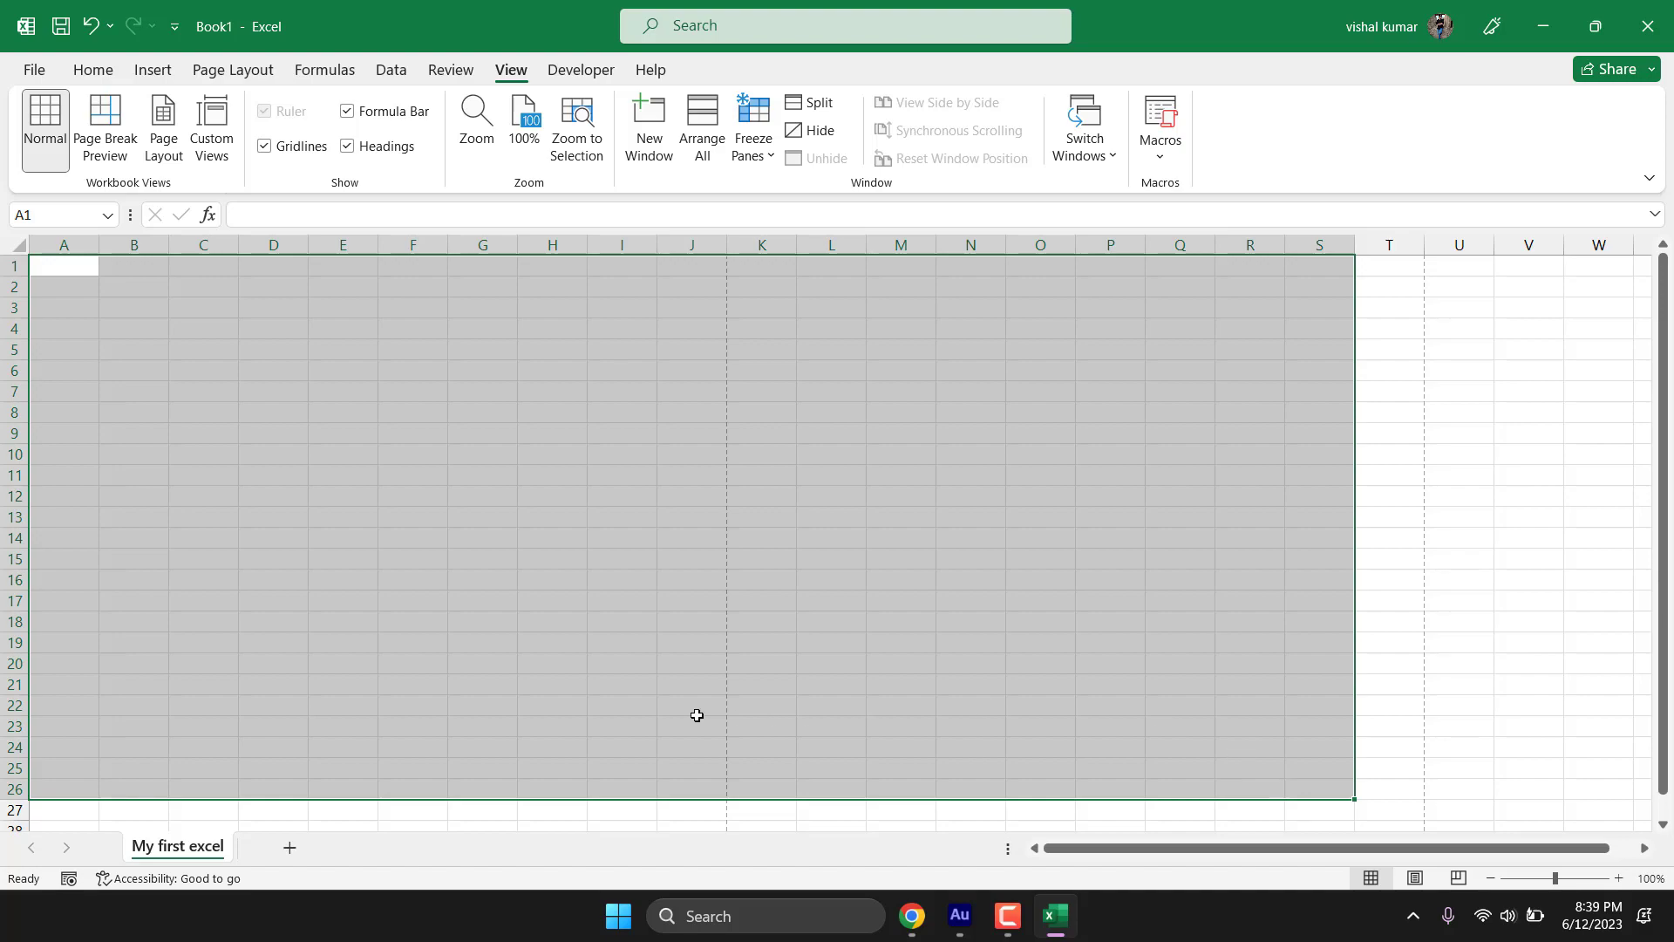
left_click(621, 689)
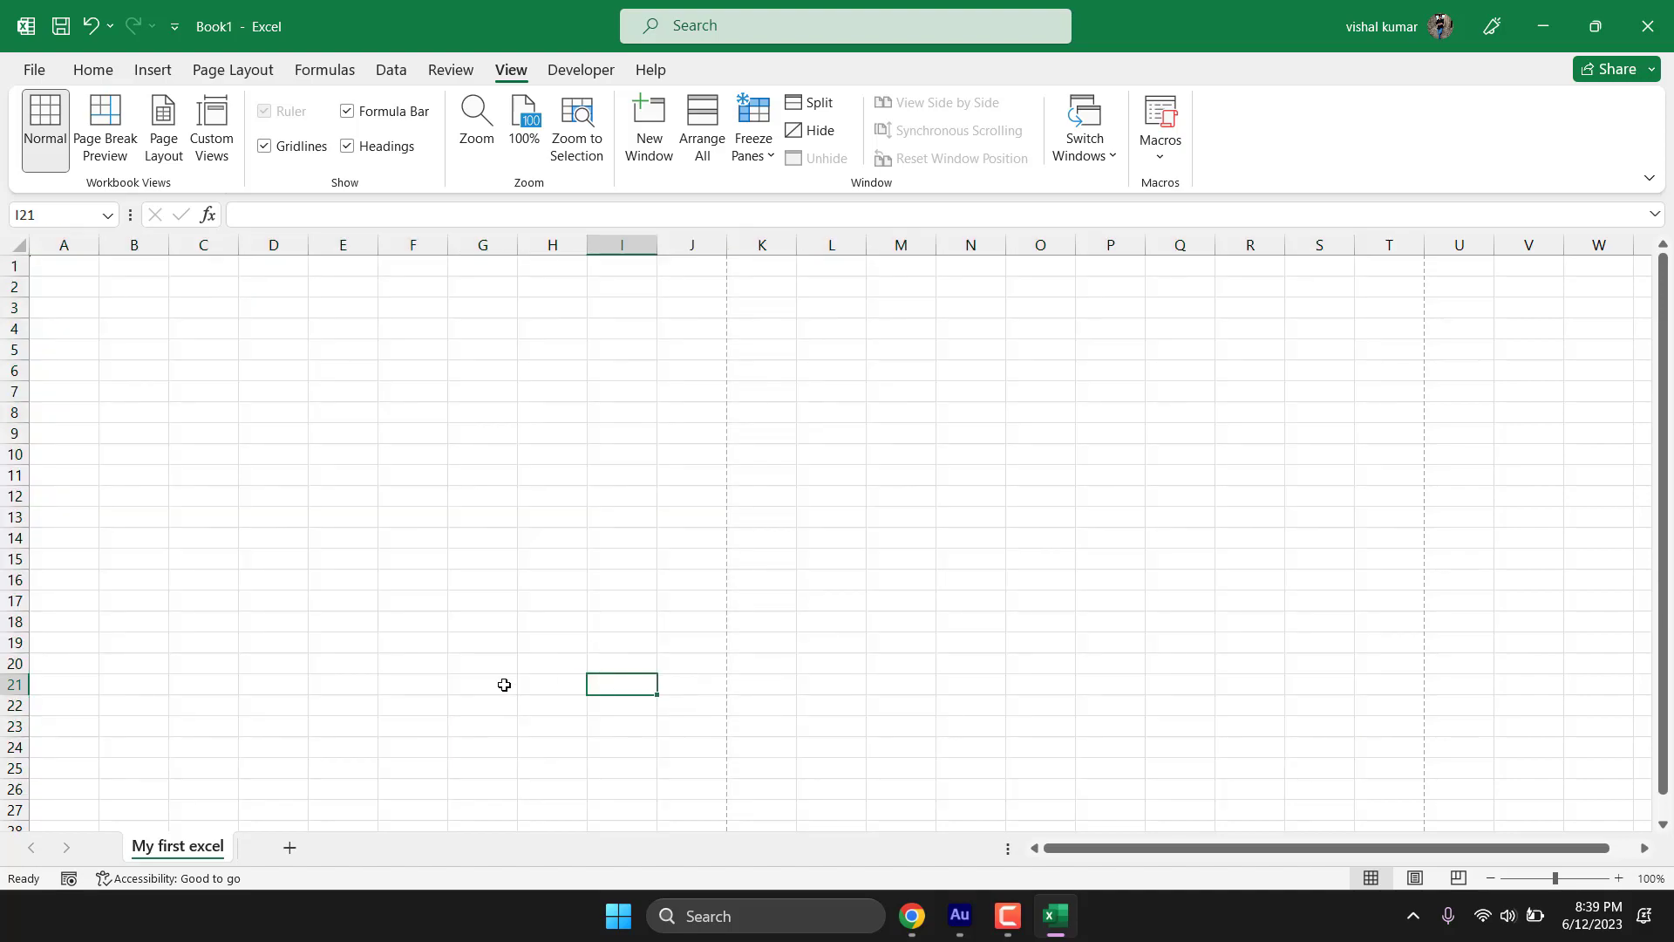
Step: Add a second worksheet and name it "my second excel"
left_click(290, 848)
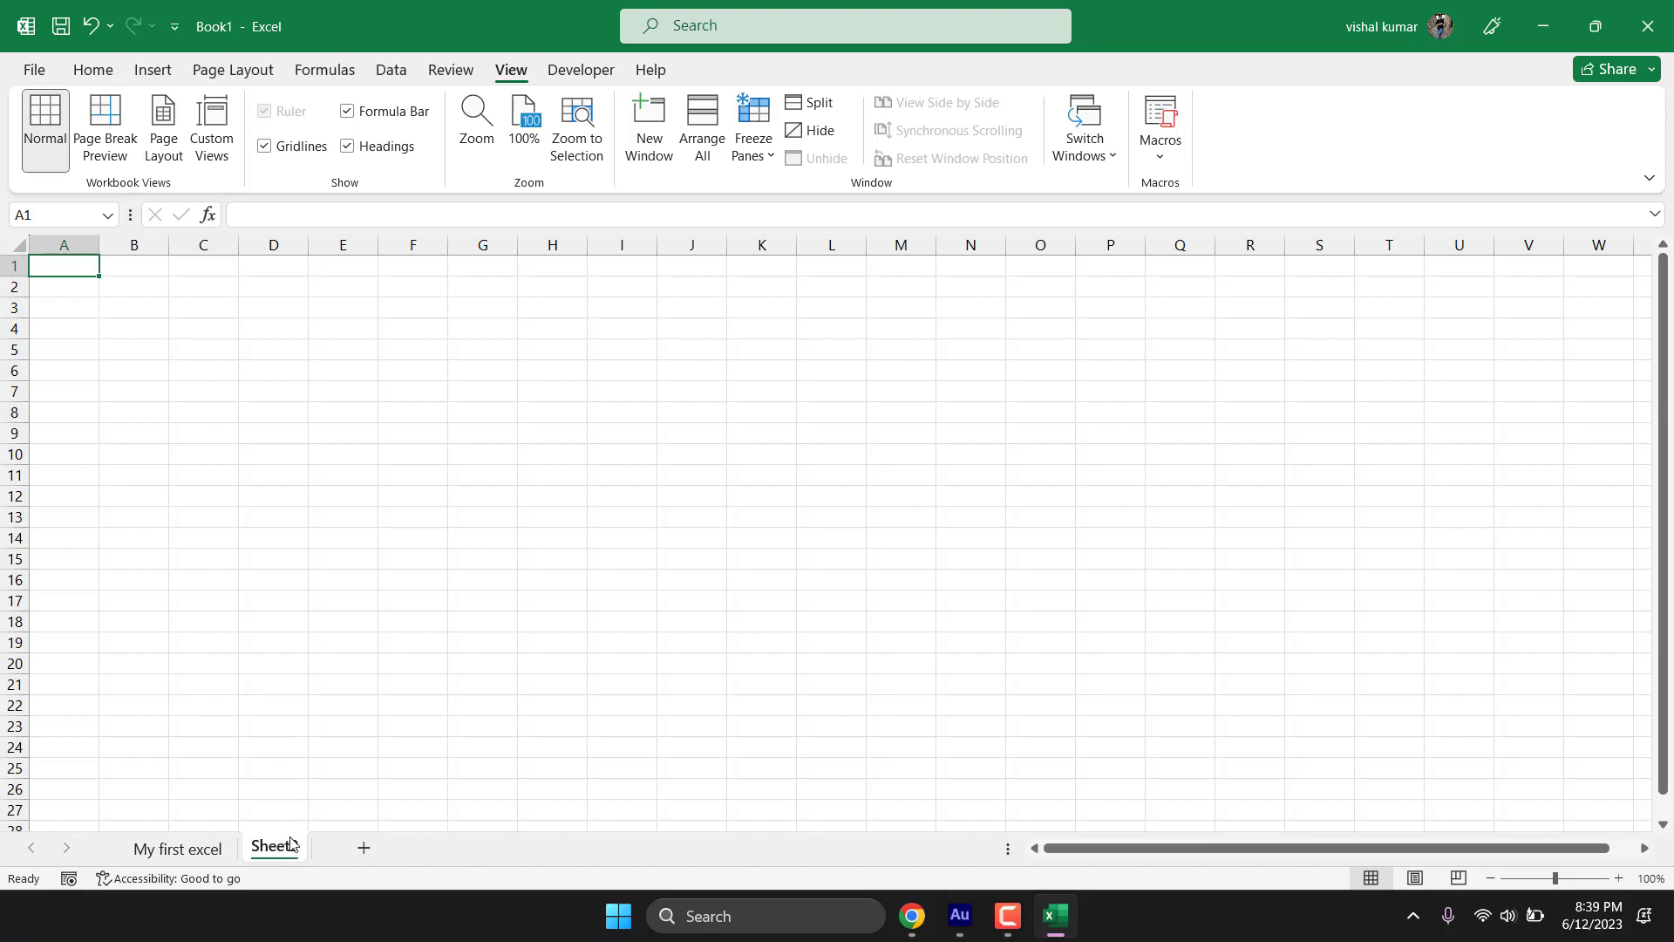
double_click(288, 851)
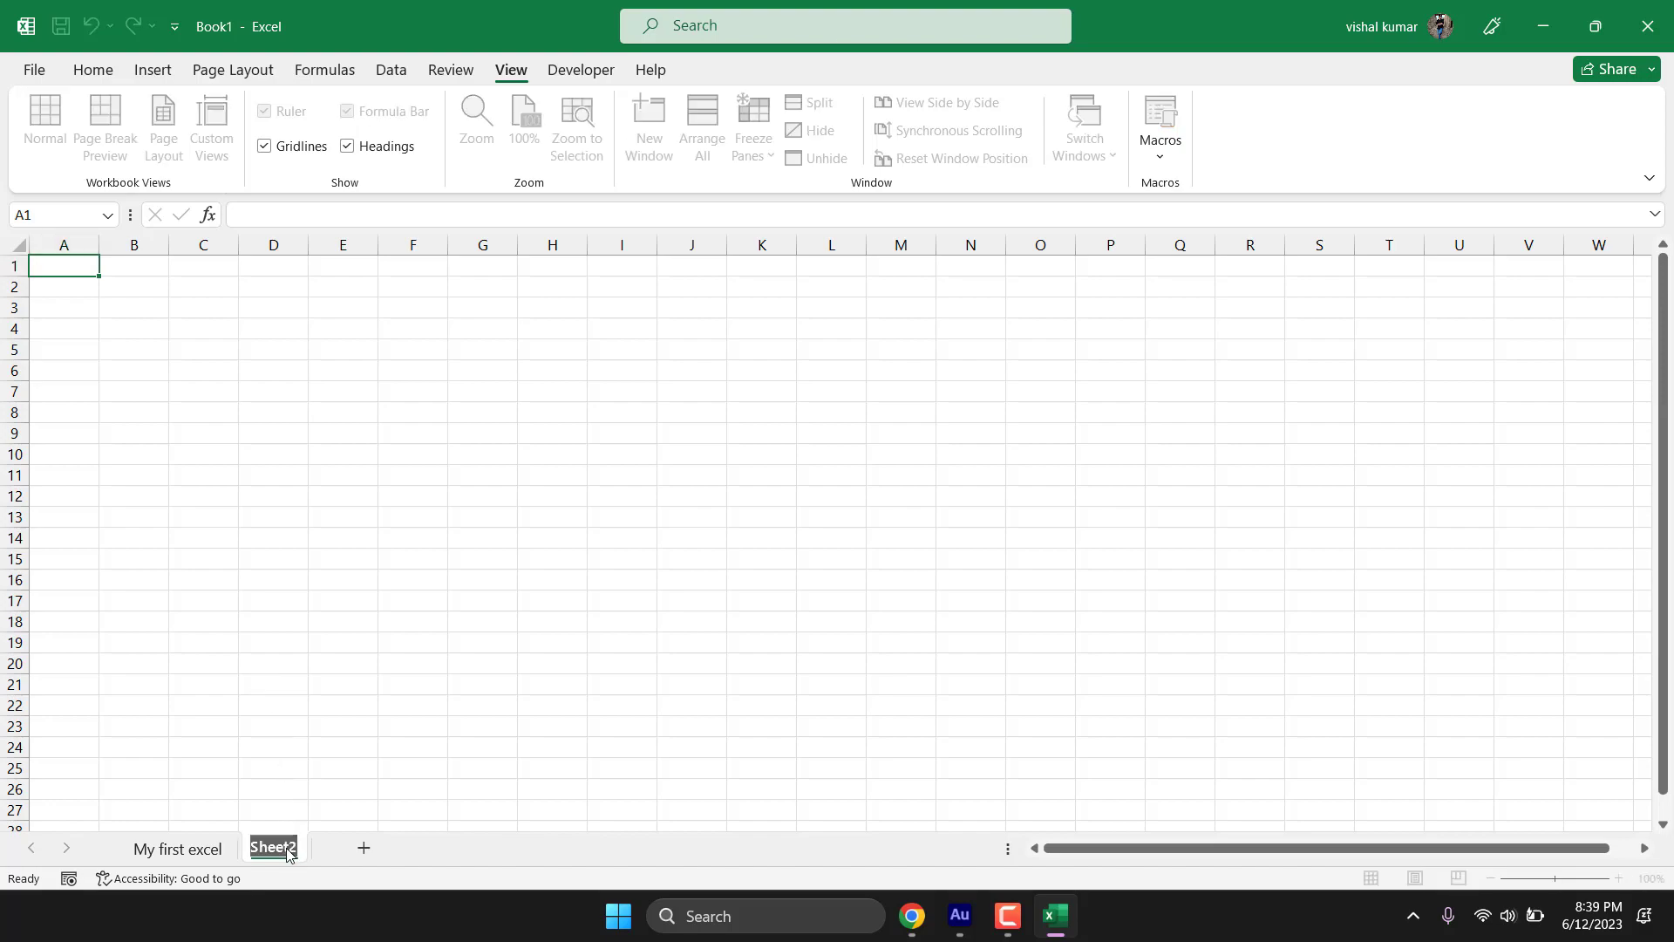
type("my s")
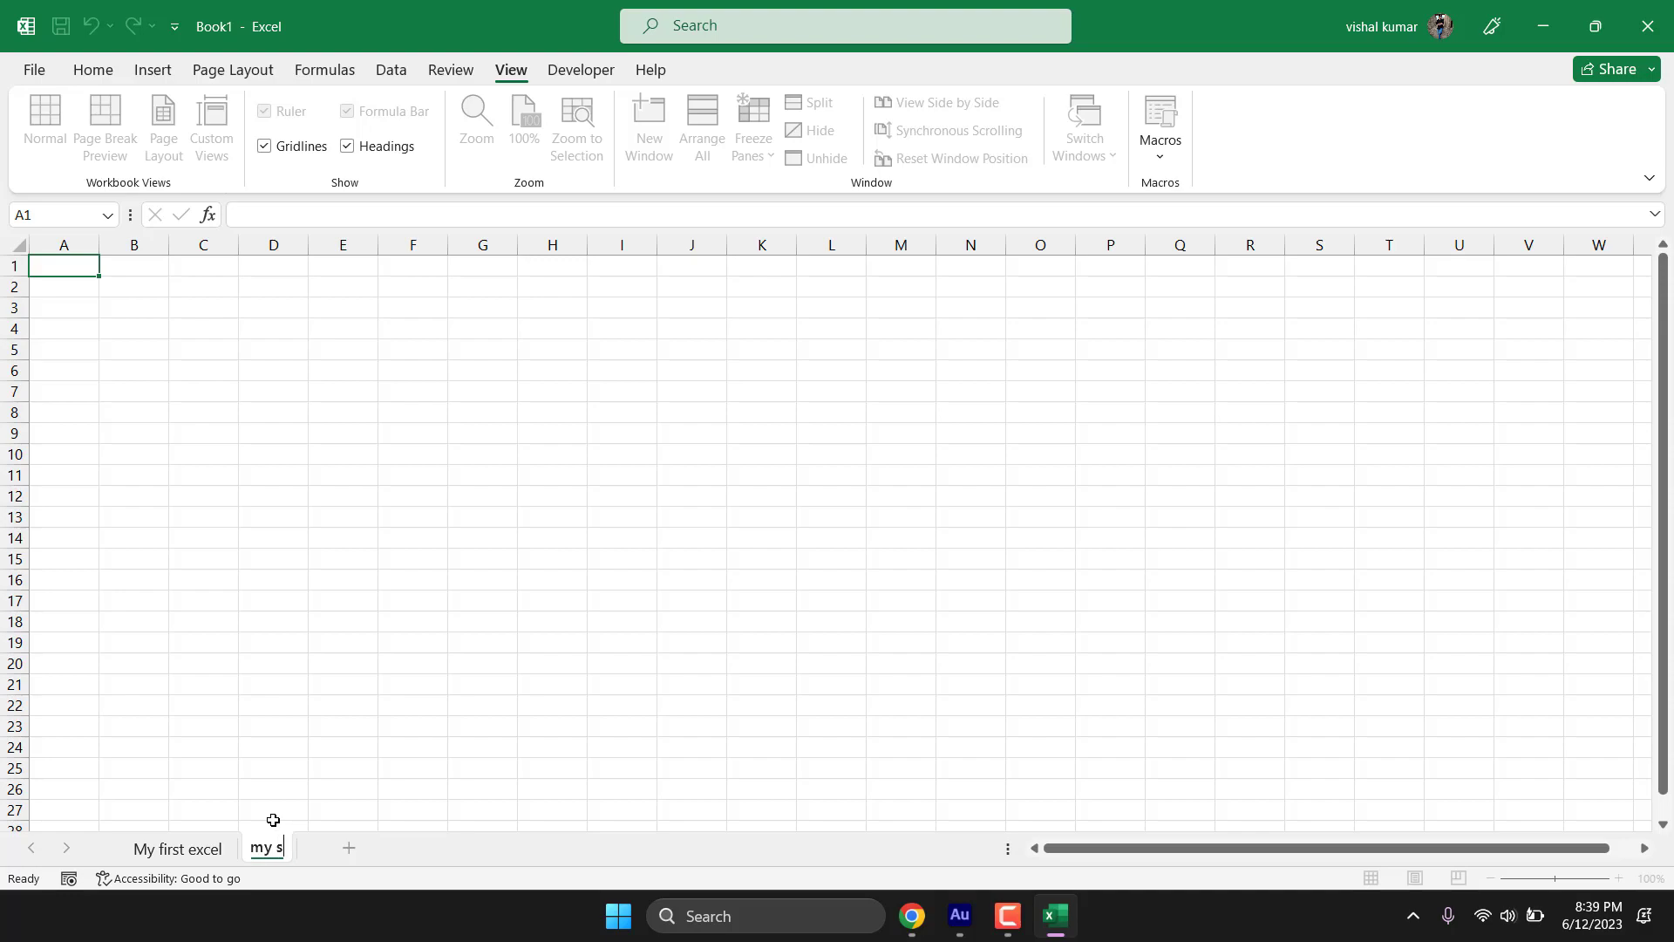
type("econd excel")
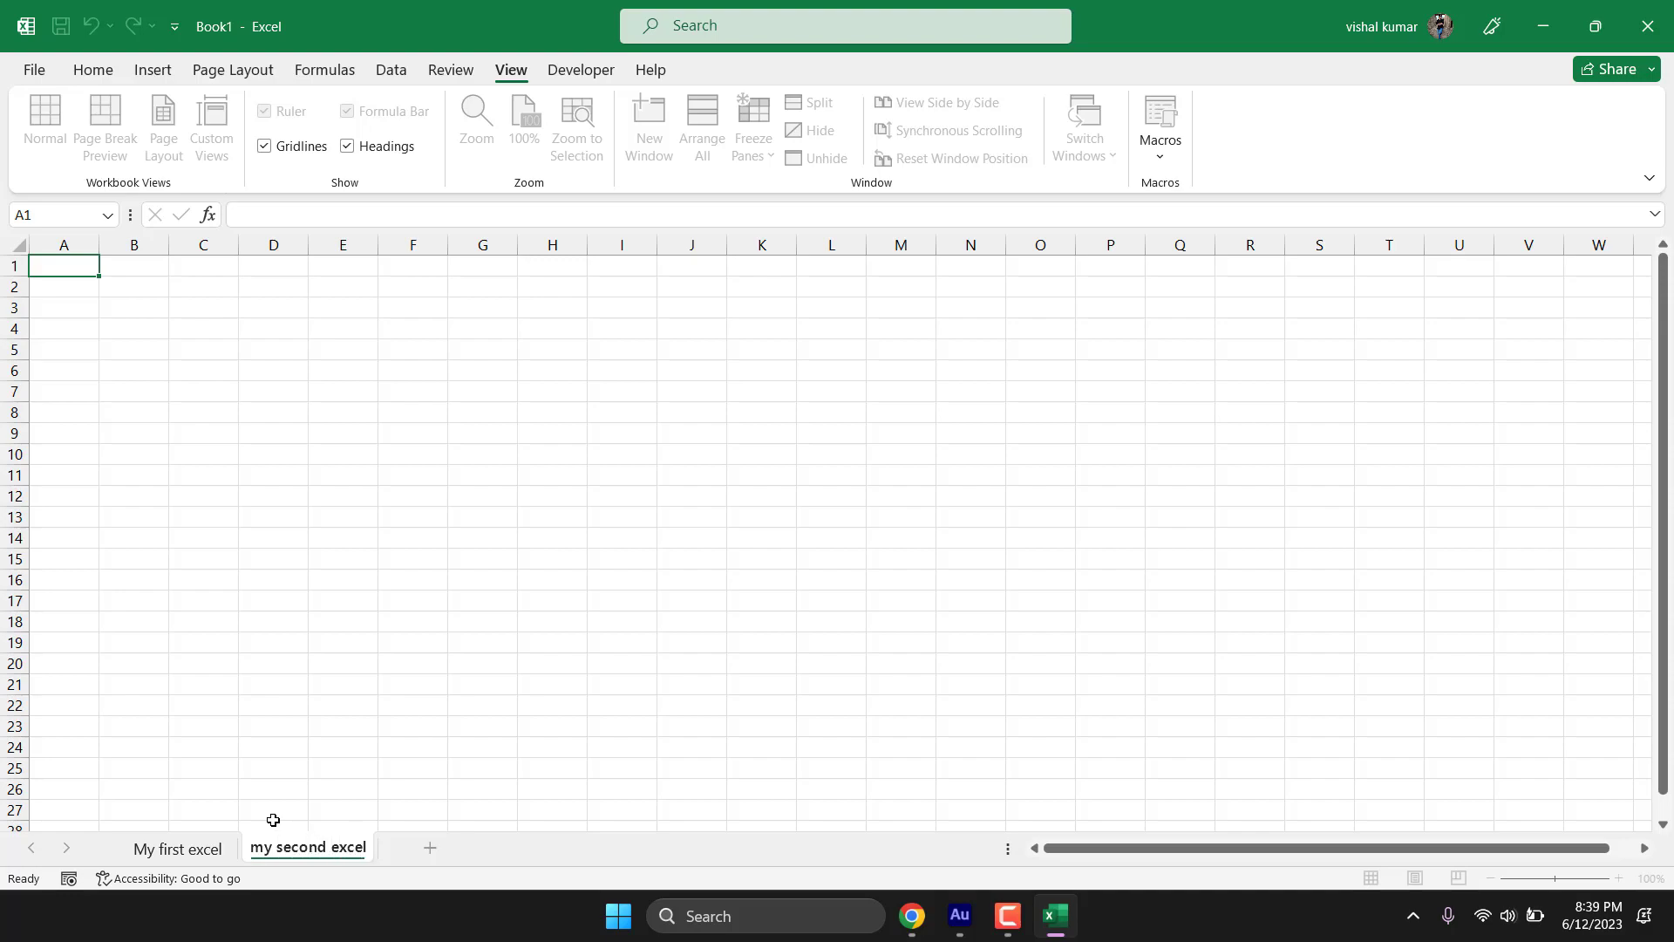
key("Return")
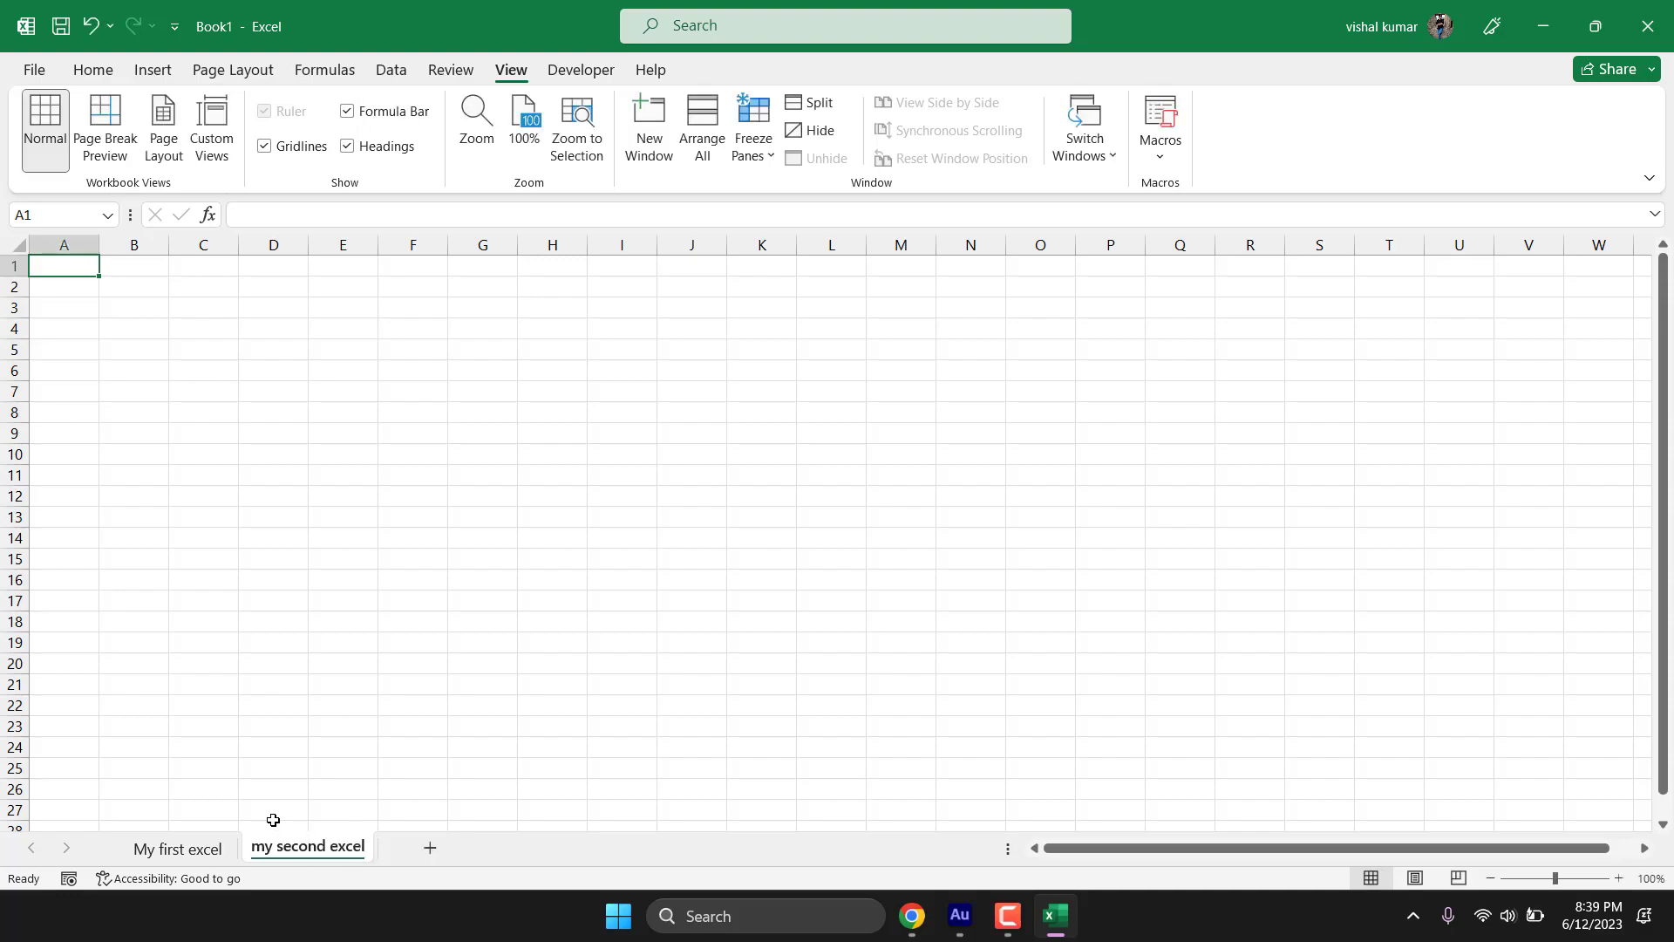
Step: Select cell F25 on the second worksheet and alternate between both worksheets, finishing on "My first excel"
left_click(380, 771)
left_click(189, 842)
left_click(265, 850)
left_click(196, 849)
left_click(263, 850)
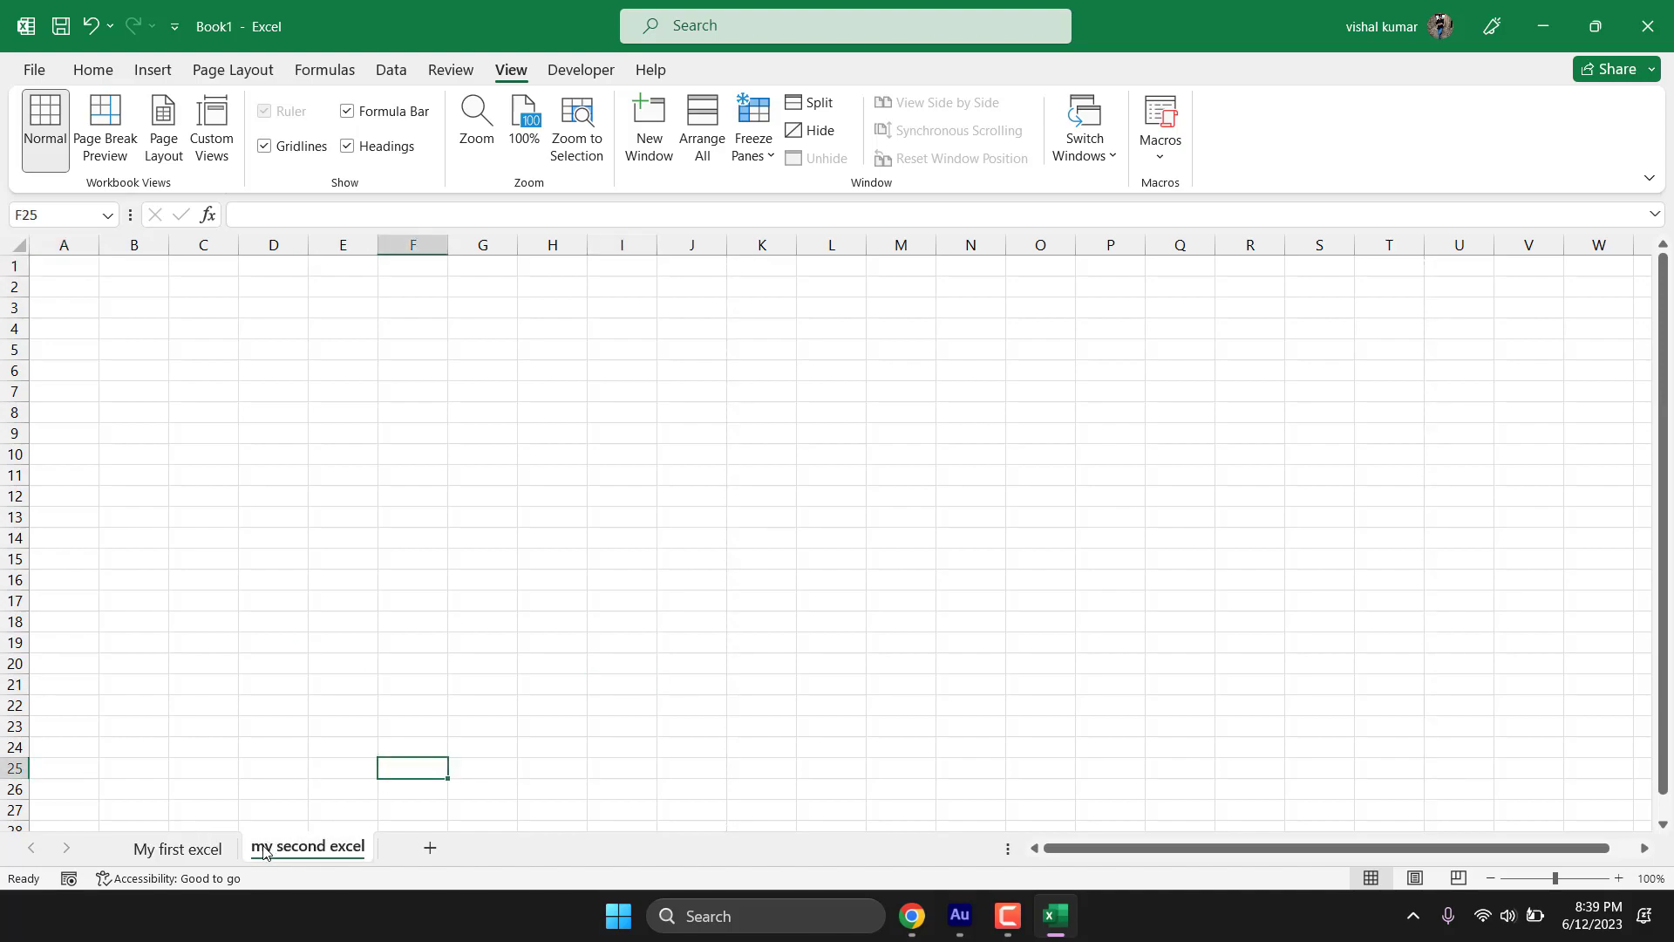
left_click(197, 853)
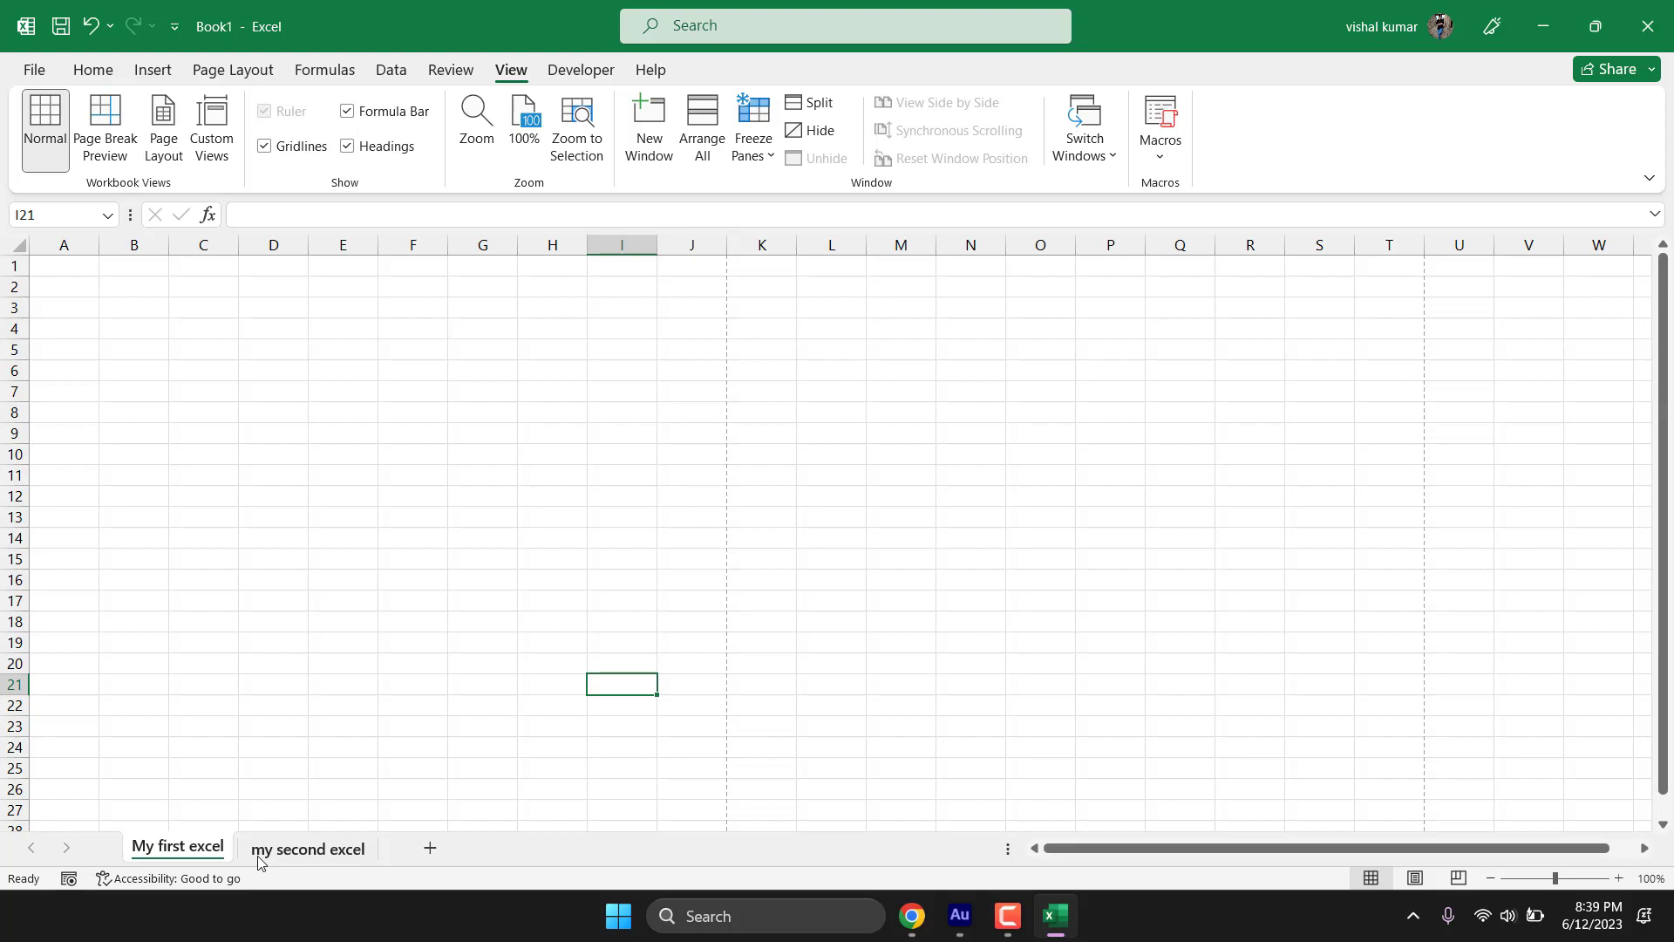
Step: Show the Home commands and select single cells in the sheet, starting with G6 and ending on A1
key("F10")
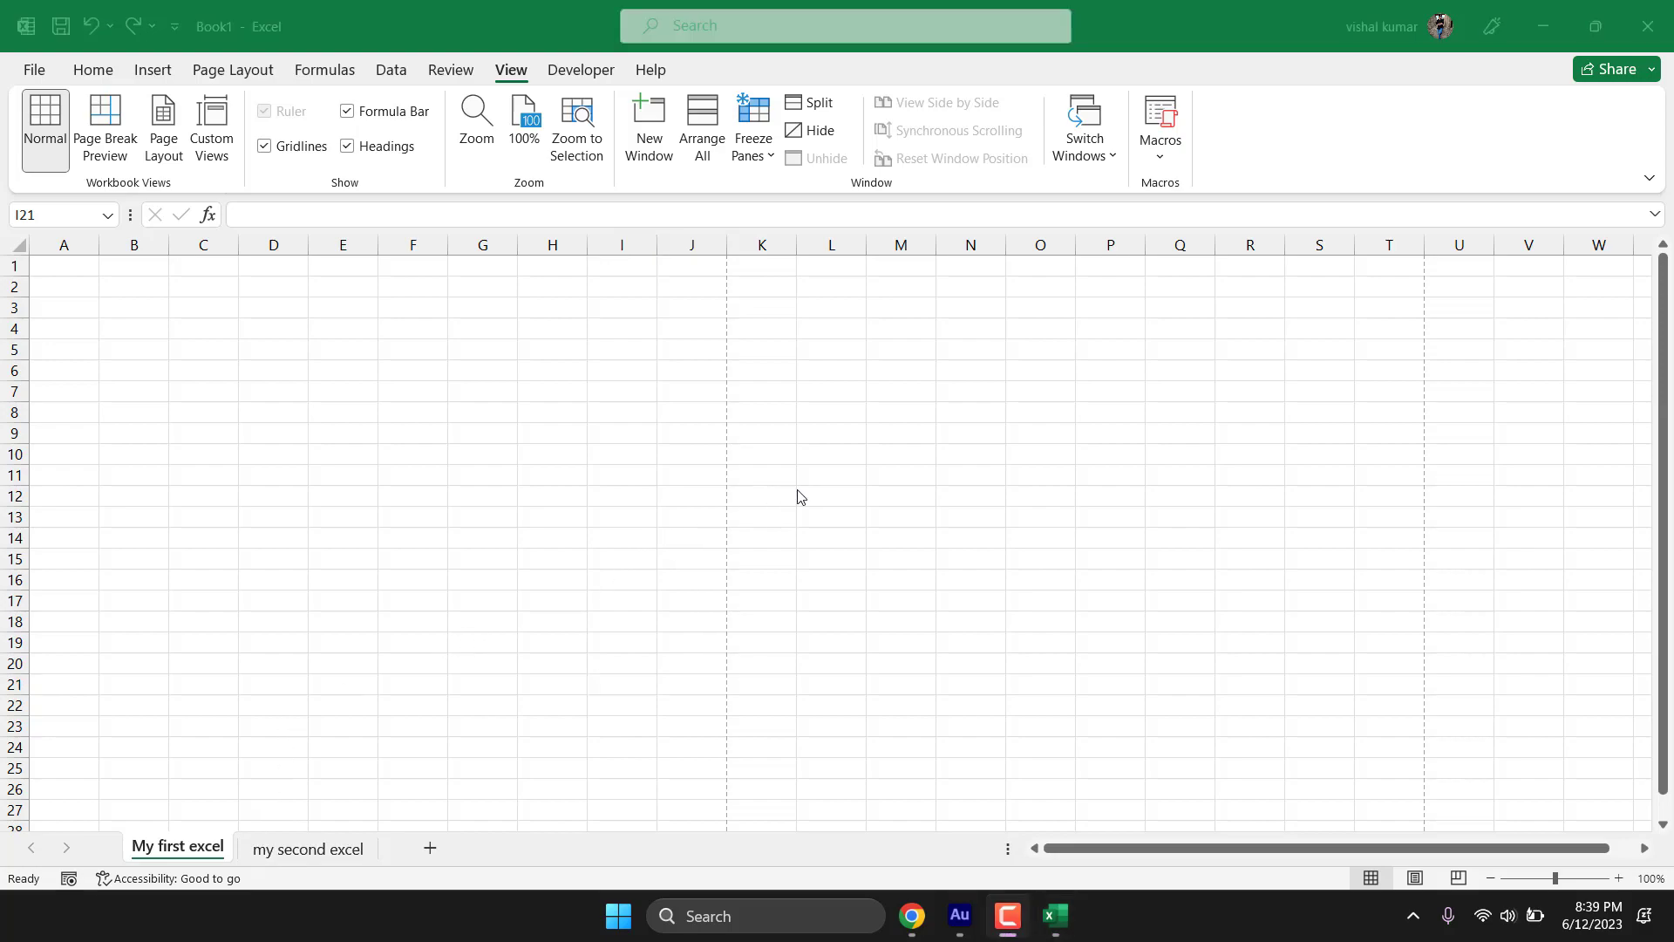
left_click(90, 73)
left_click(116, 74)
key("F10")
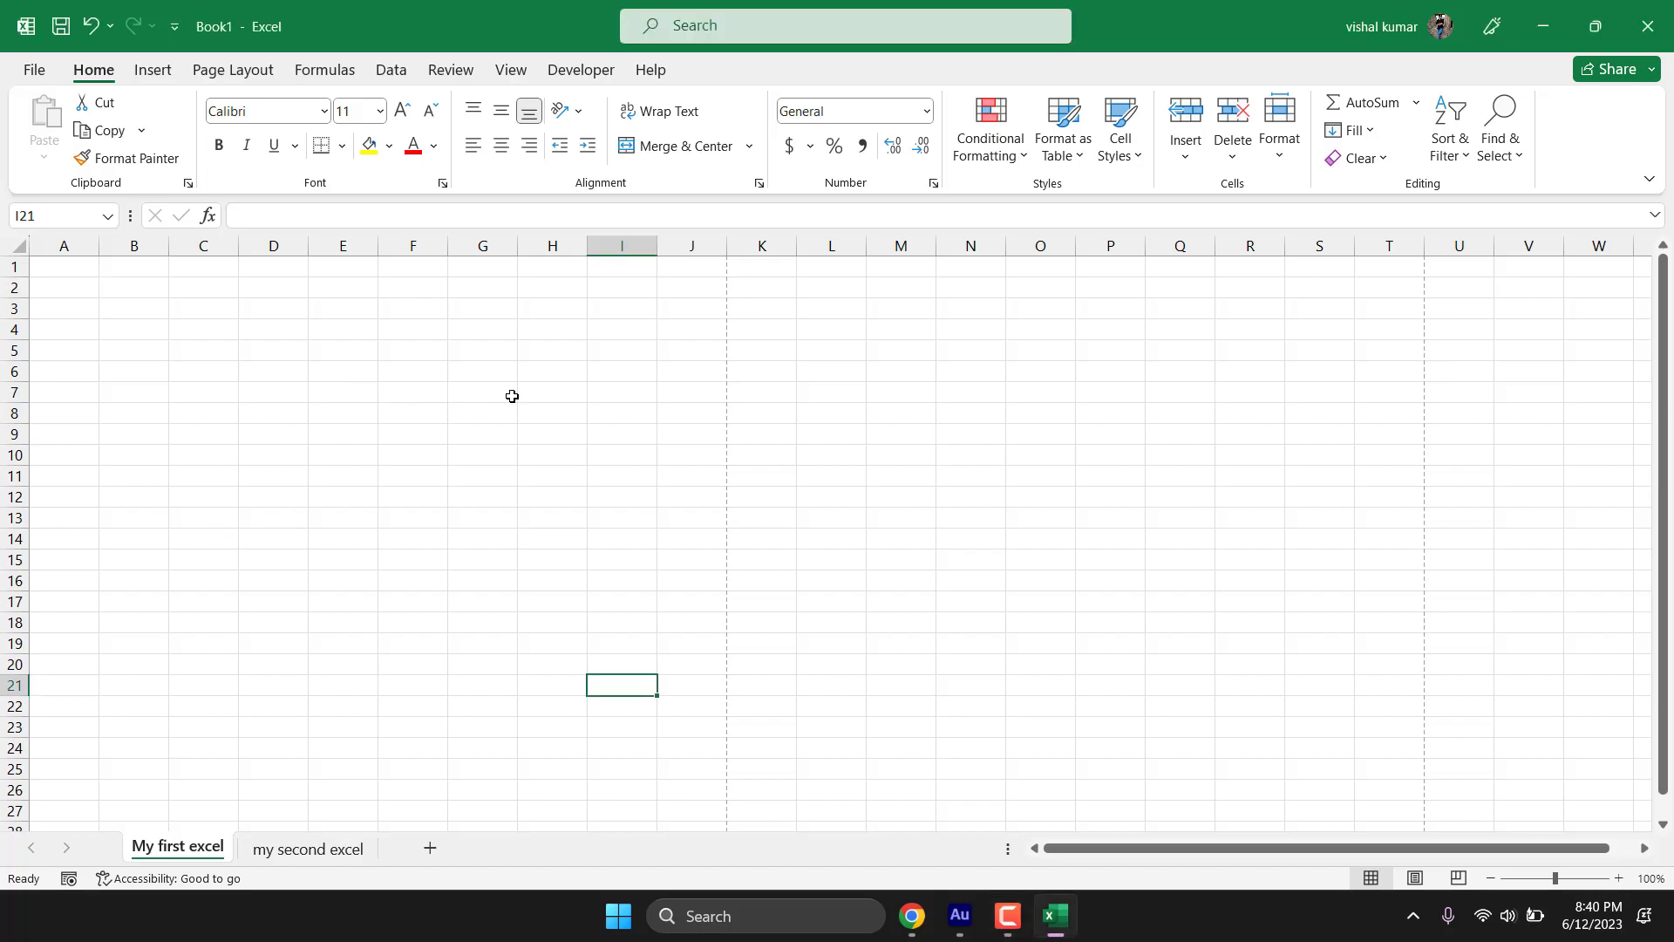
left_click(465, 381)
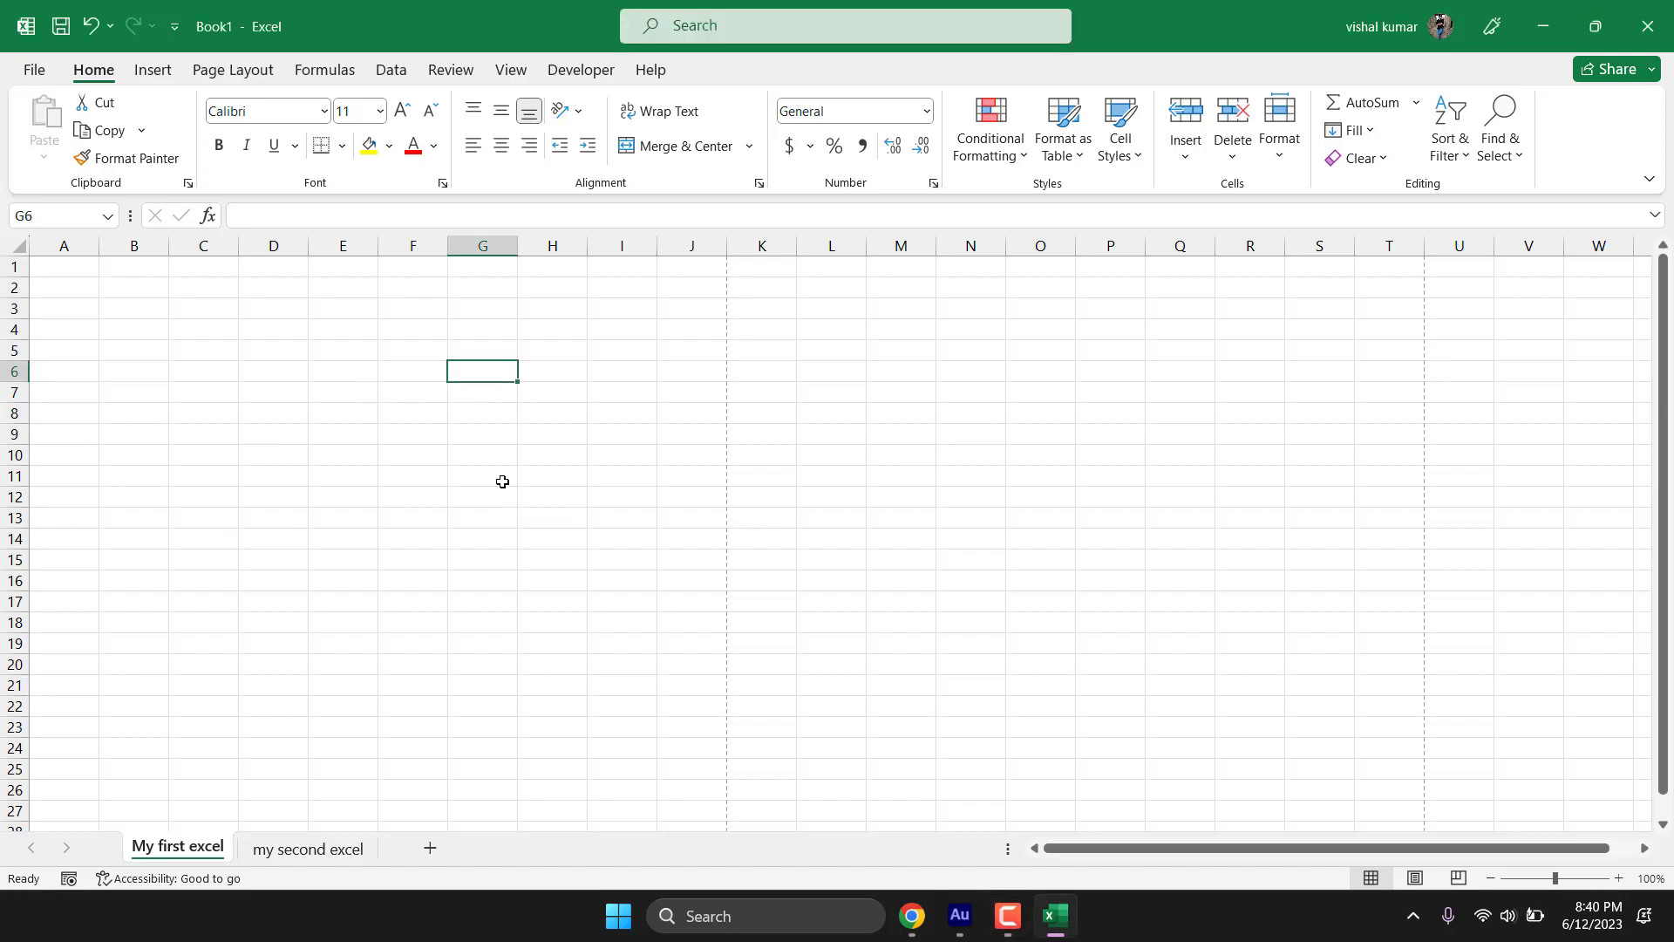
left_click(576, 541)
left_click(69, 267)
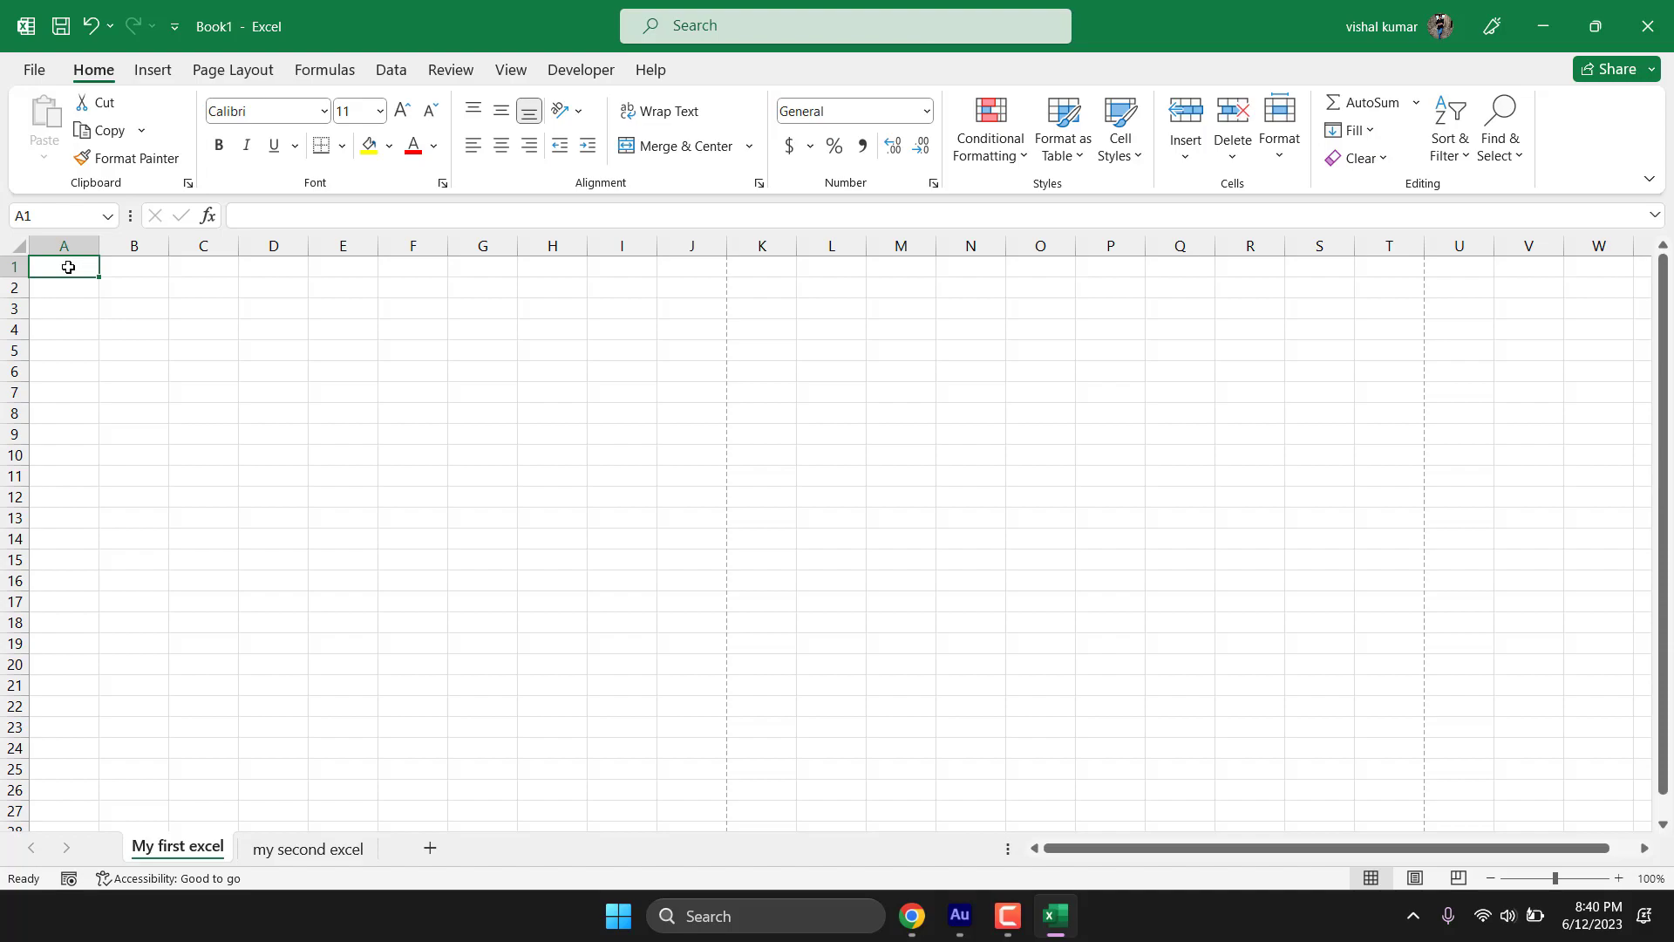
Step: Enter 121 in cell J10 and clear that cell again
left_click(686, 449)
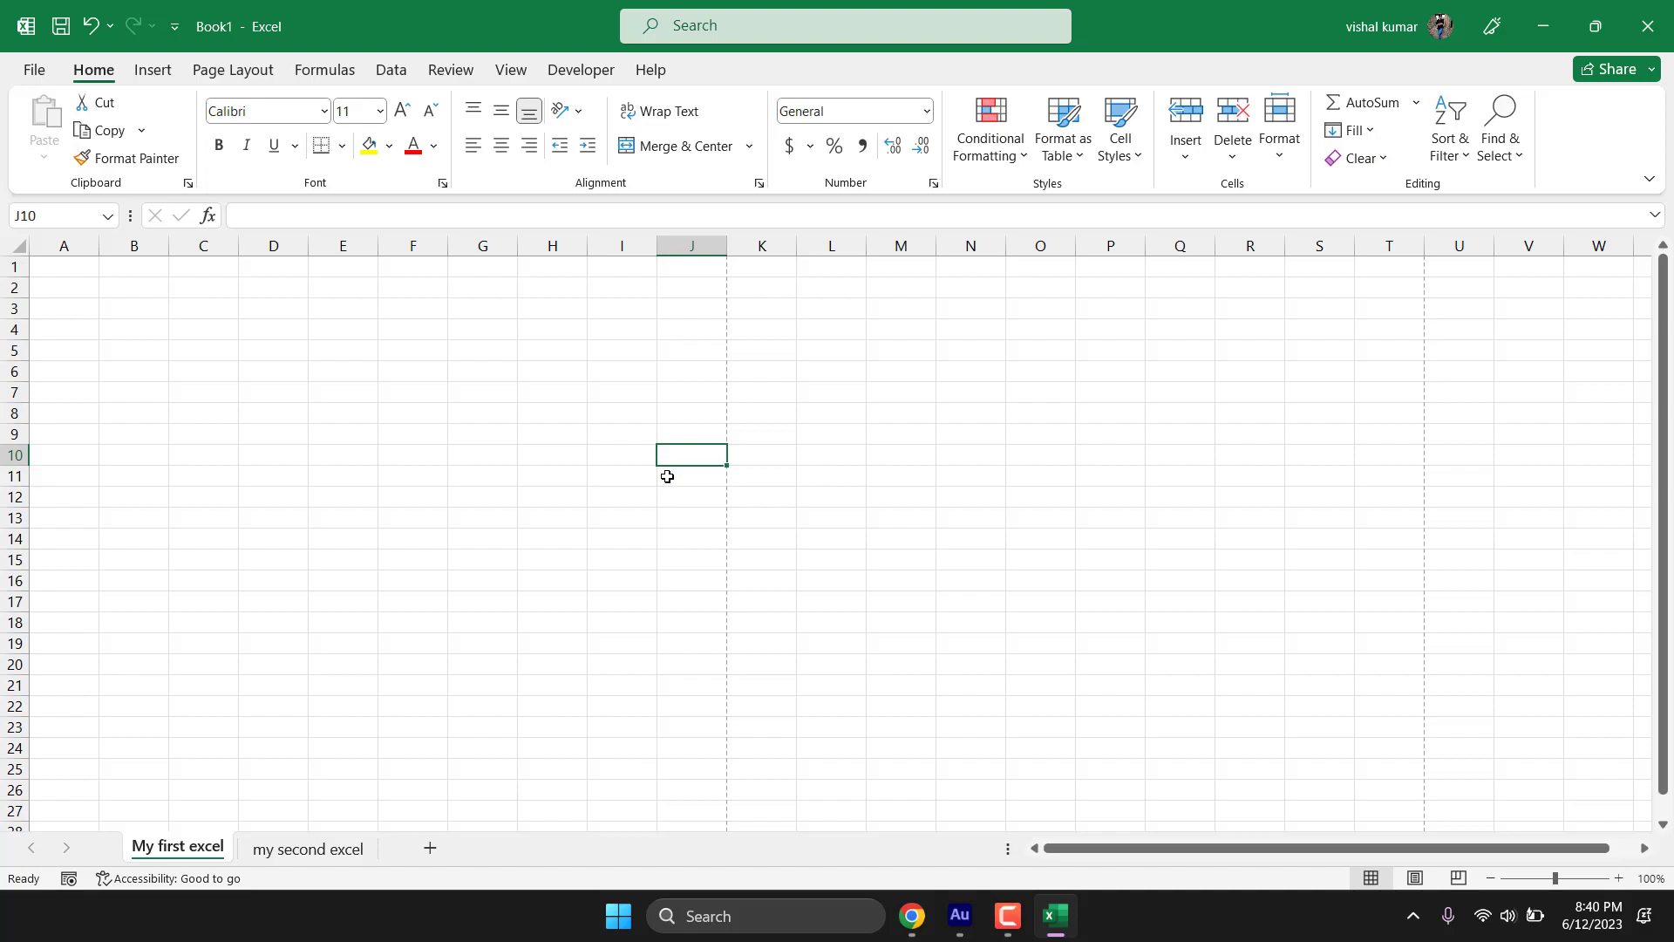
type("121")
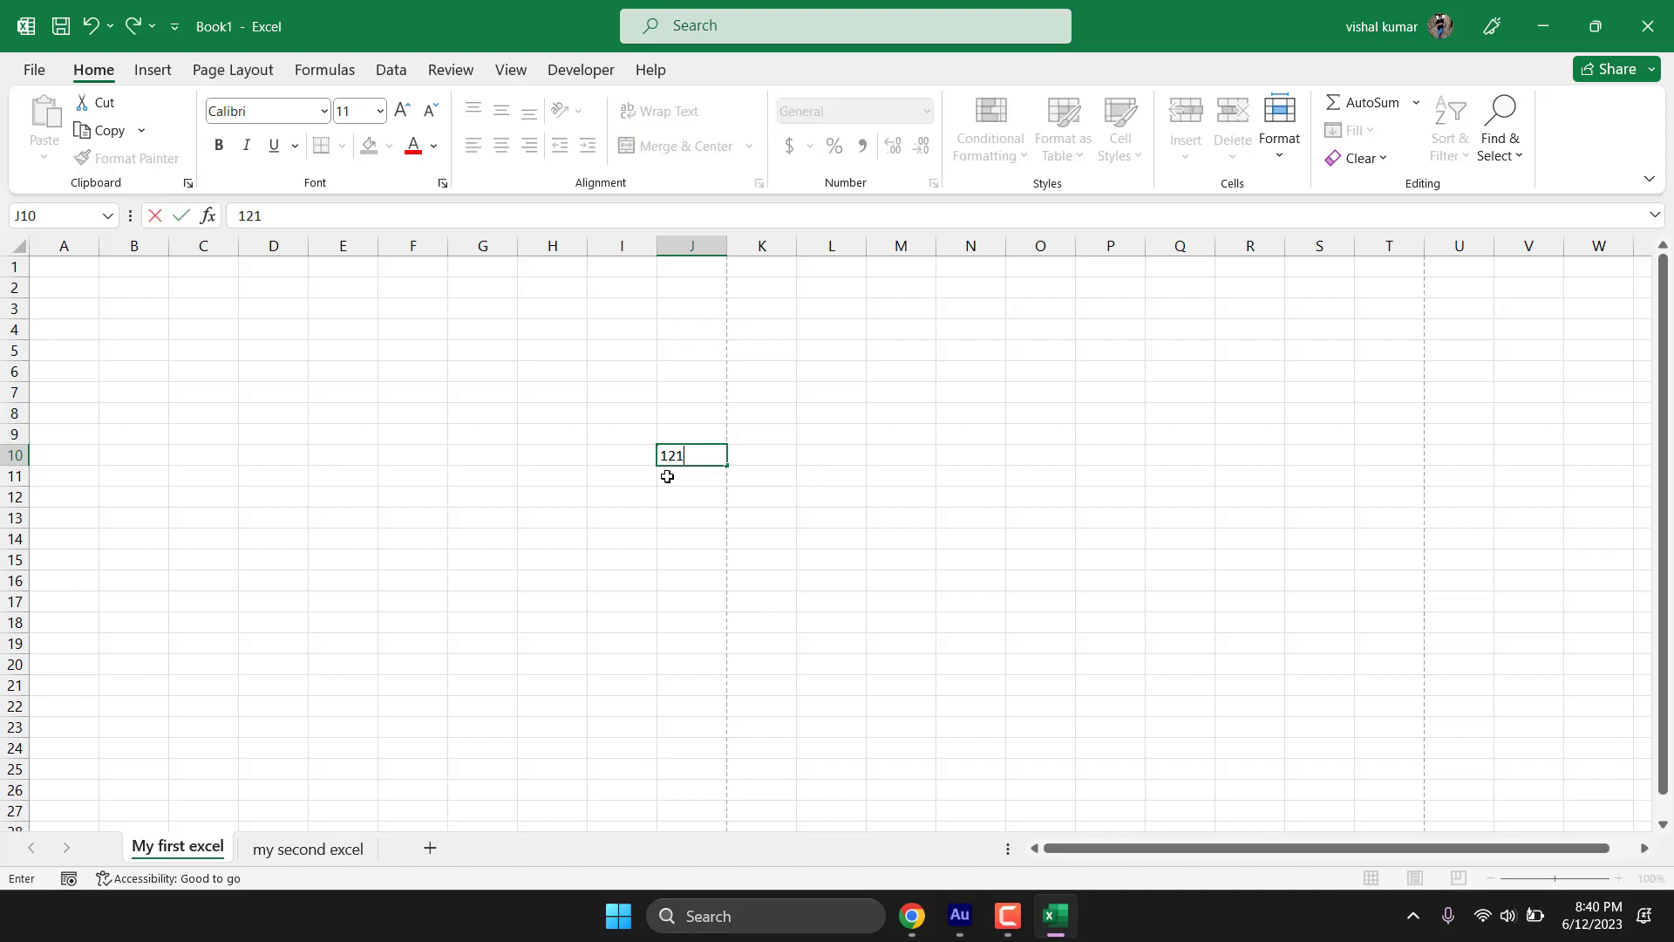
left_click(667, 476)
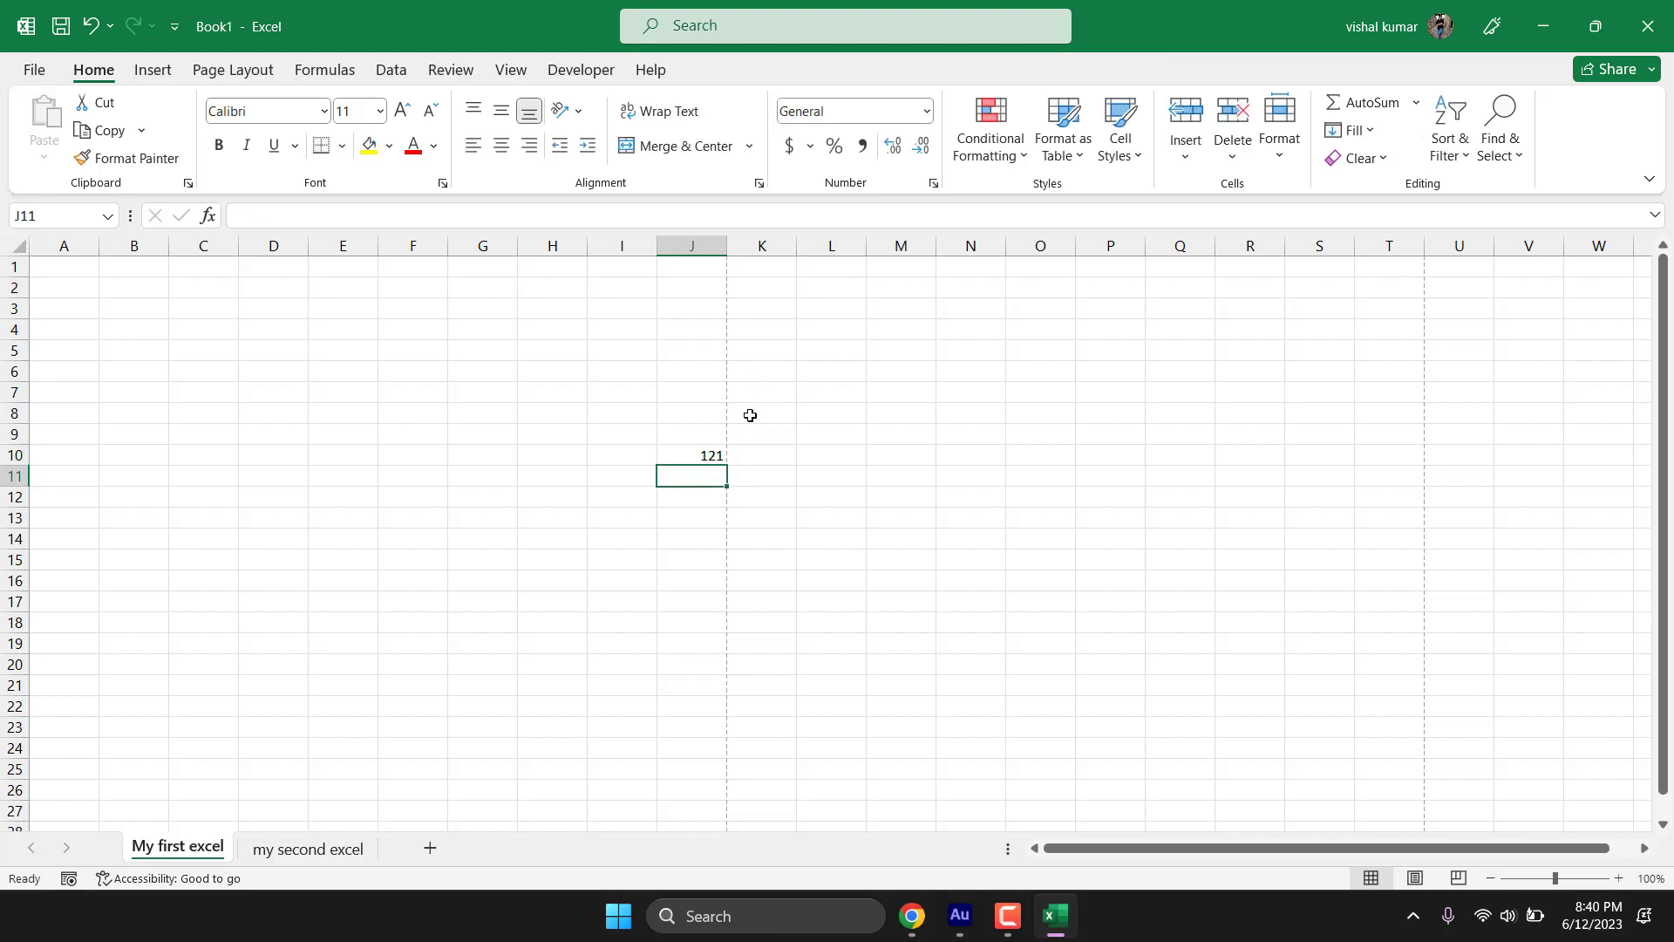
left_click(708, 449)
key("Delete")
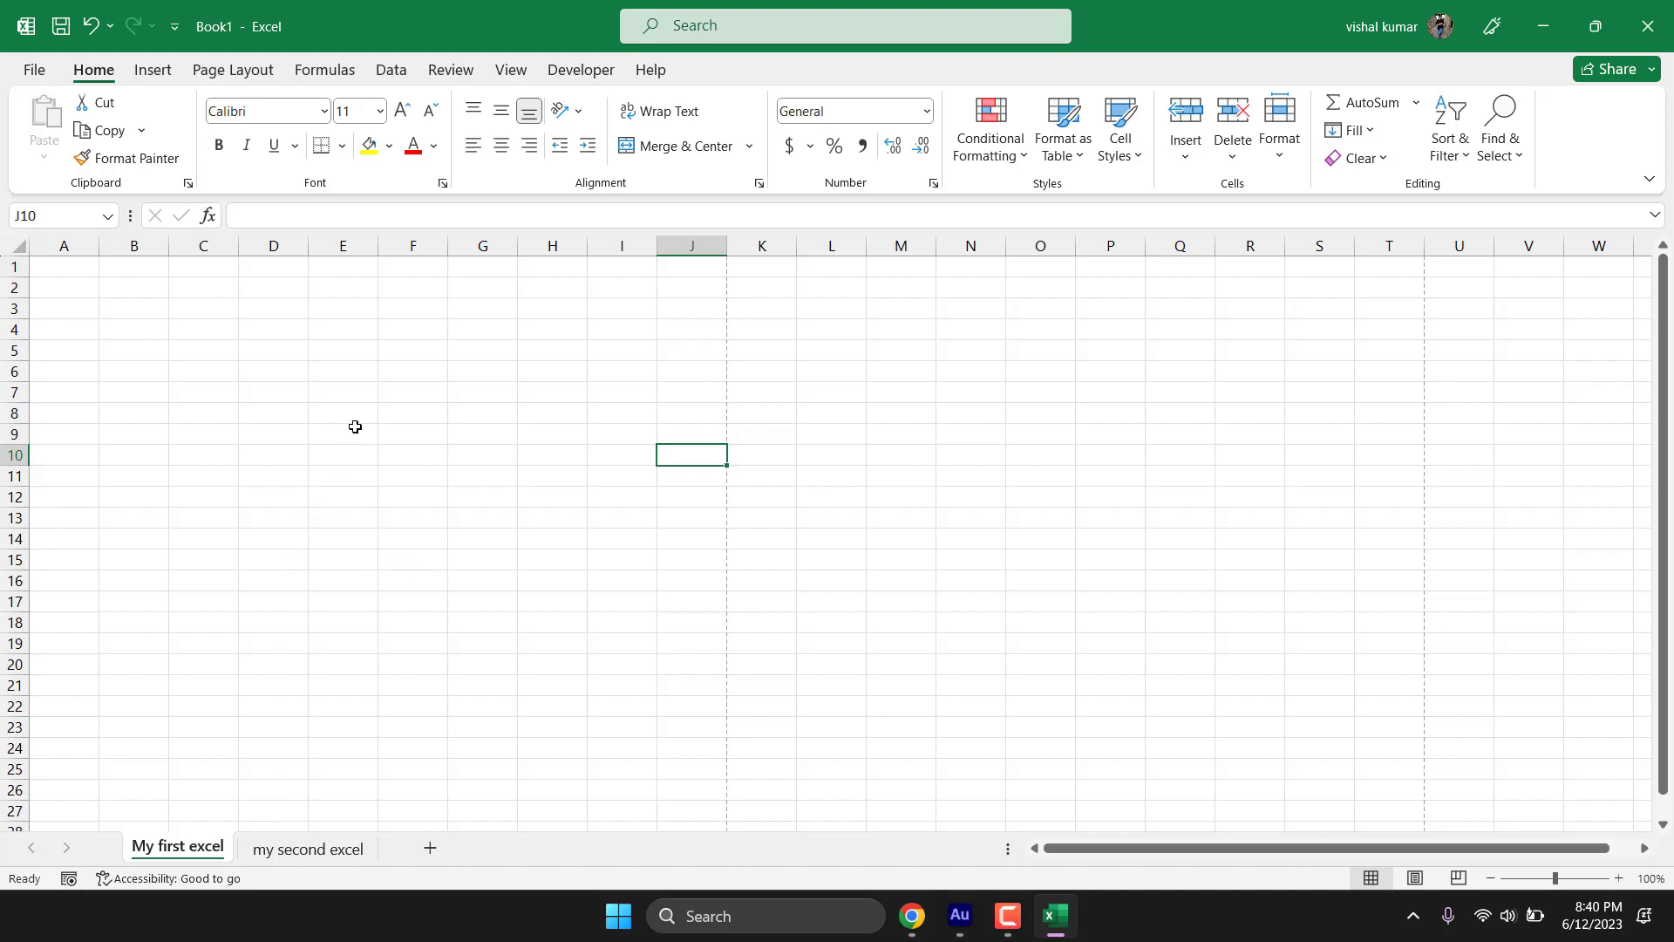
Step: Enter Marks in cell F9 and Physics in F10, replacing the all-capitals spelling of Physics
left_click(408, 435)
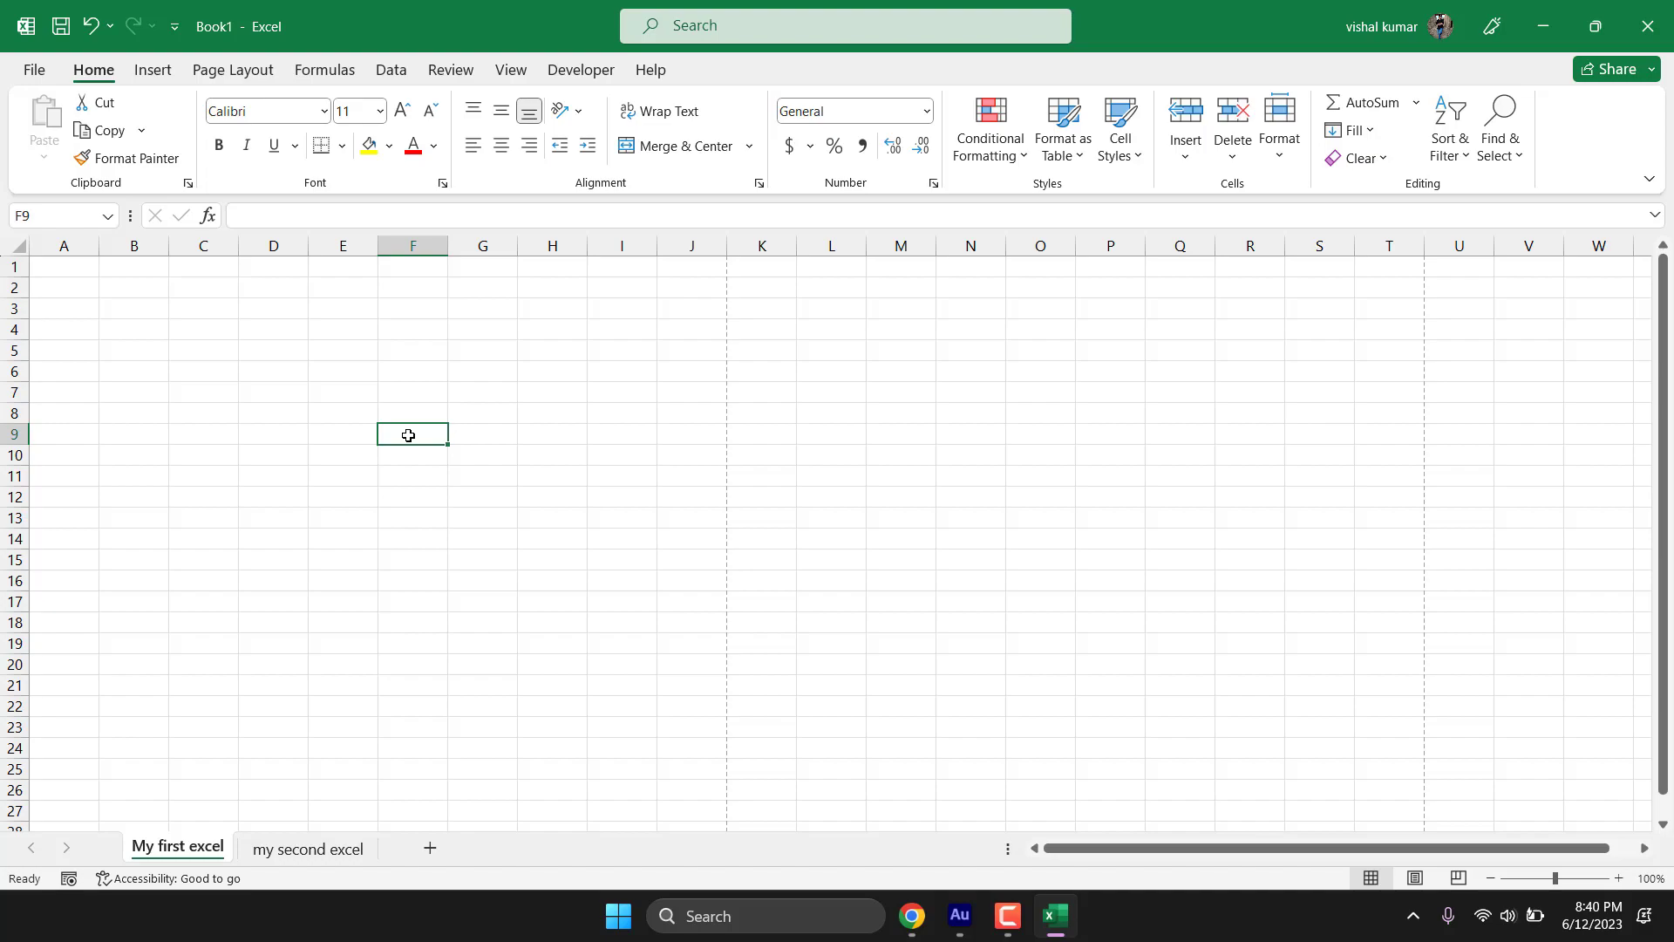
type("Marks")
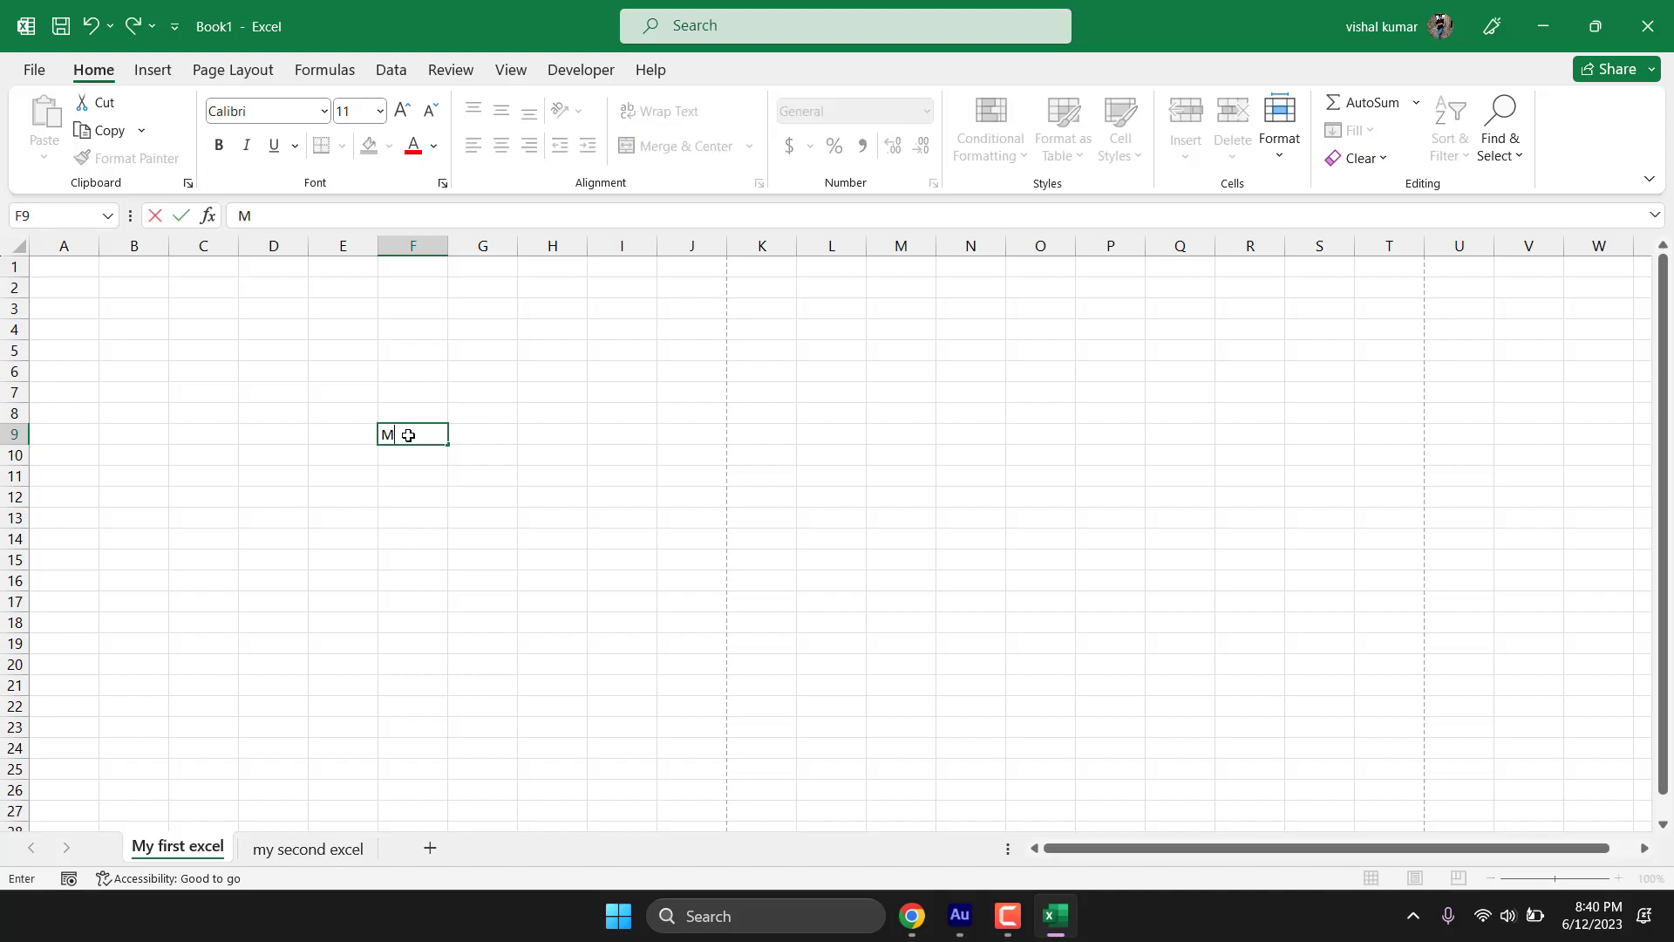
key("Return")
type("PHYSICS")
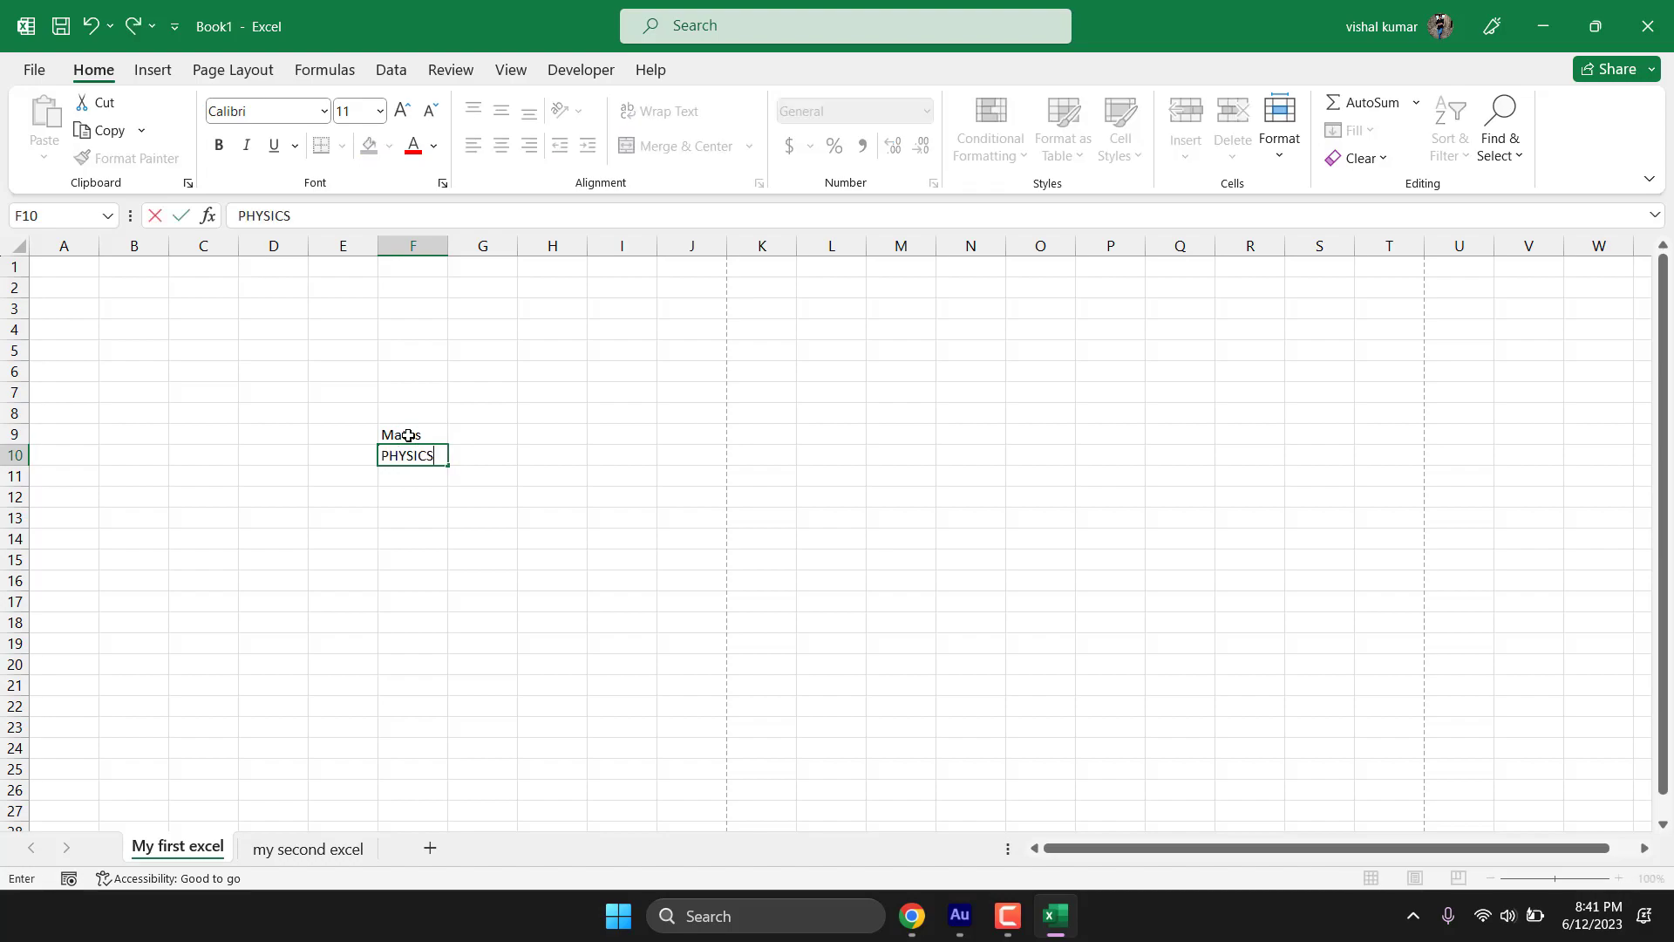
key("Return")
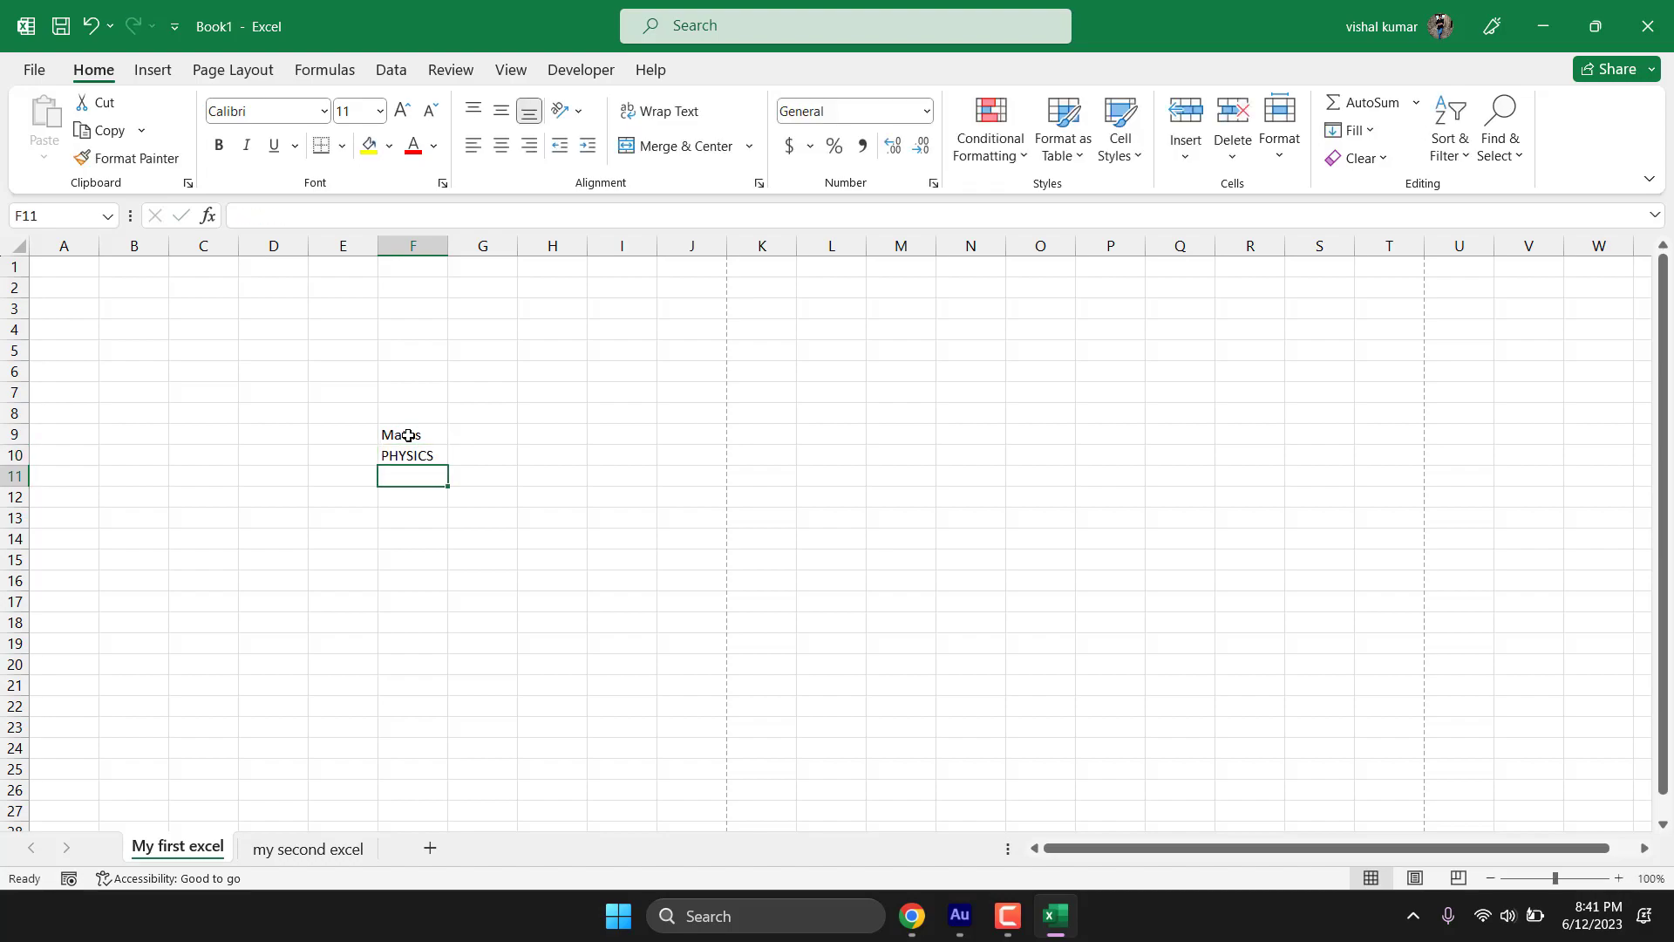
key("Up")
type("Phy")
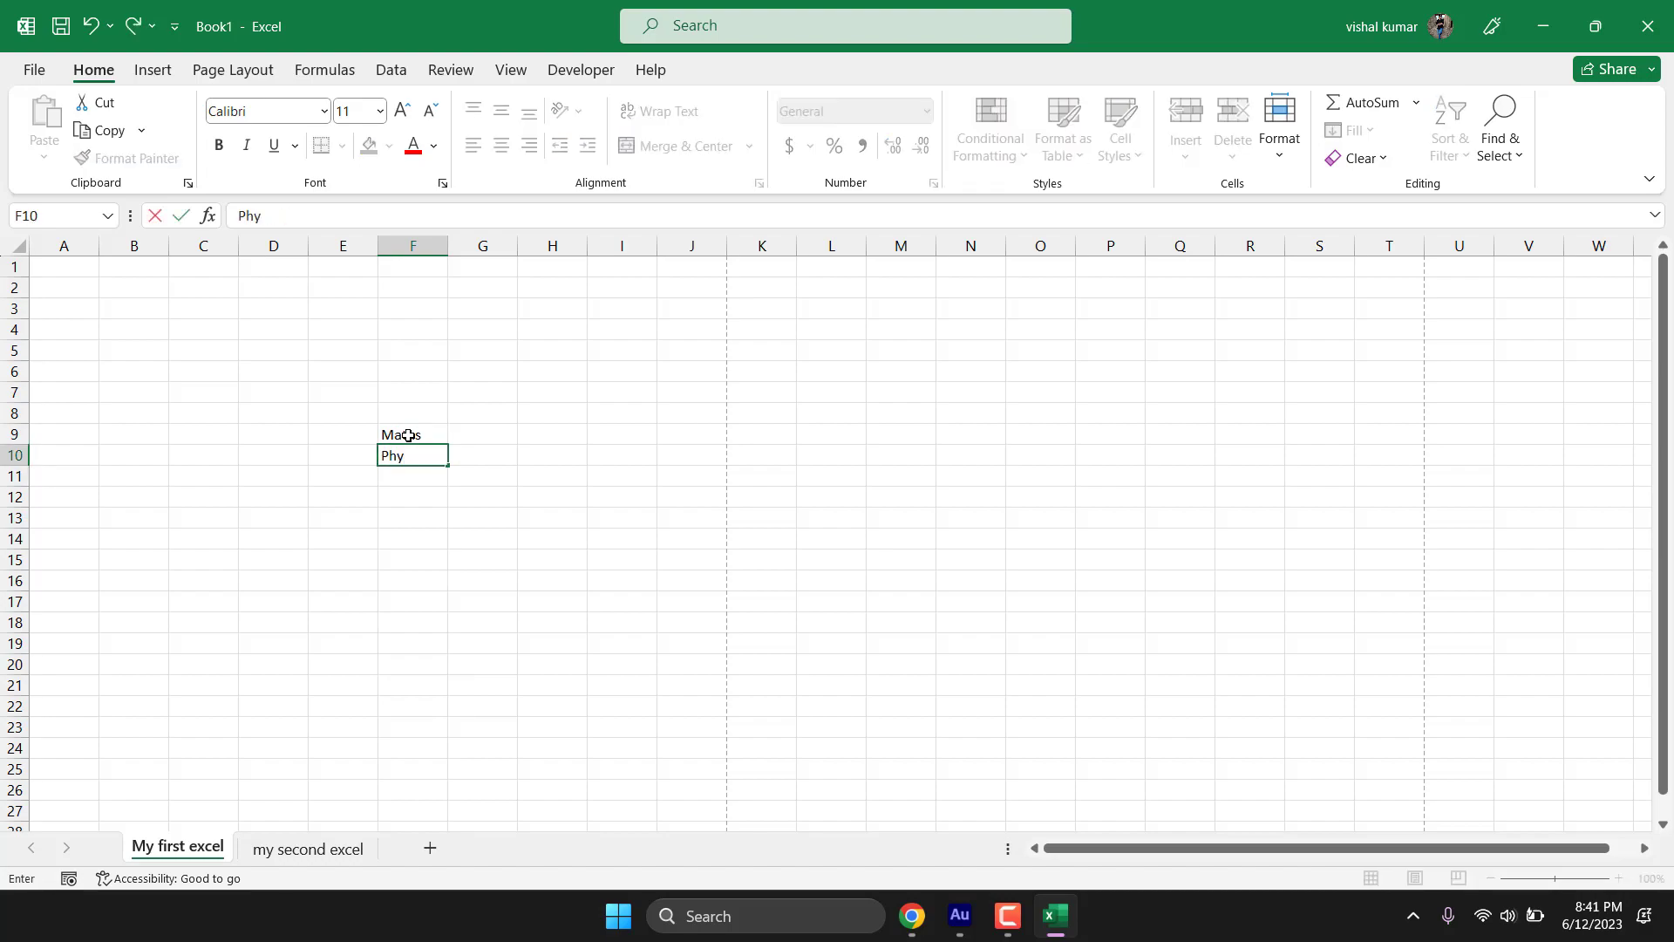
type("sics")
key("Return")
Step: Continue the subject list with Chemistry in cell F11, Biology in F12 and English in F13
type("C")
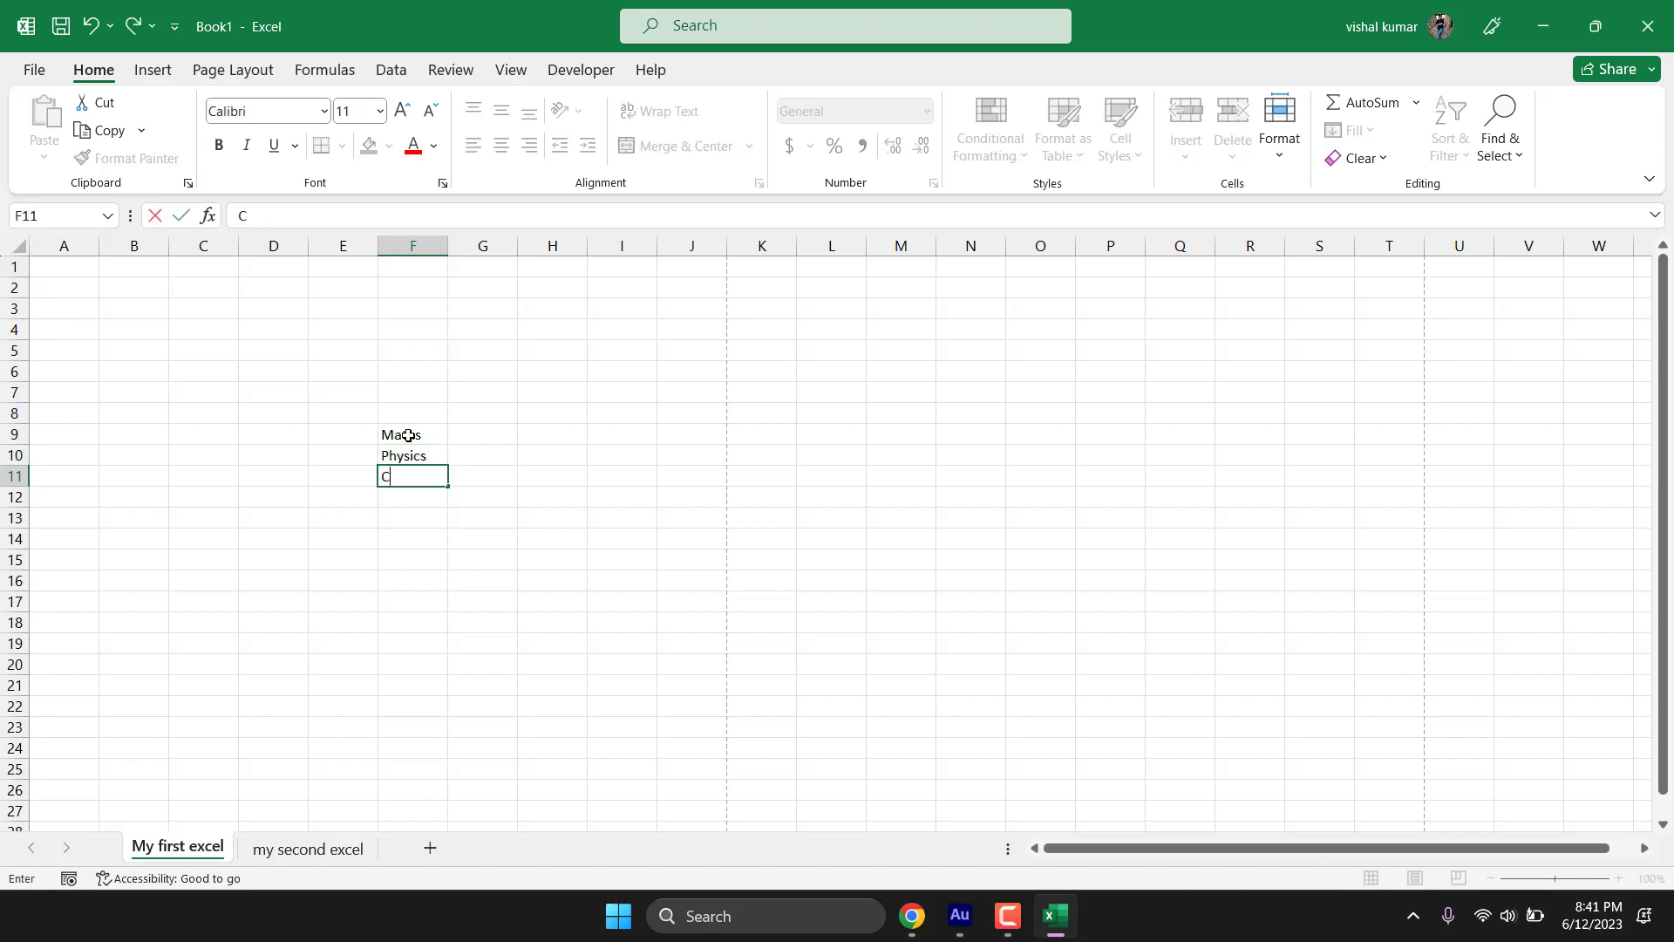
type("hems")
type("istry")
key("Return")
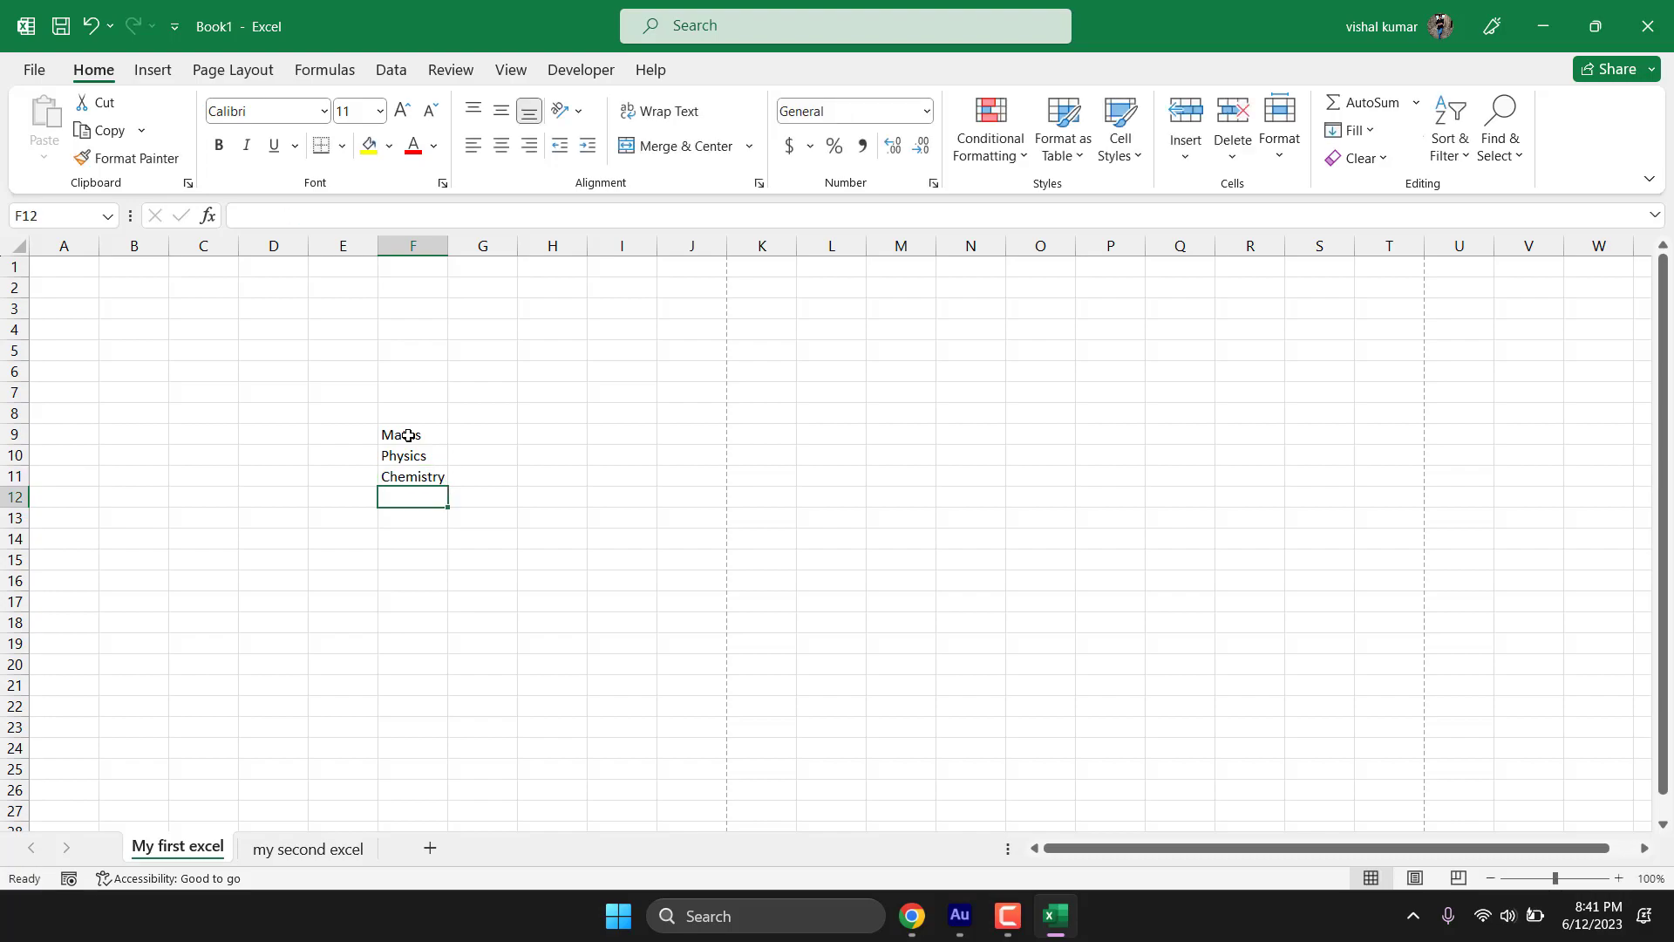
type("Biology")
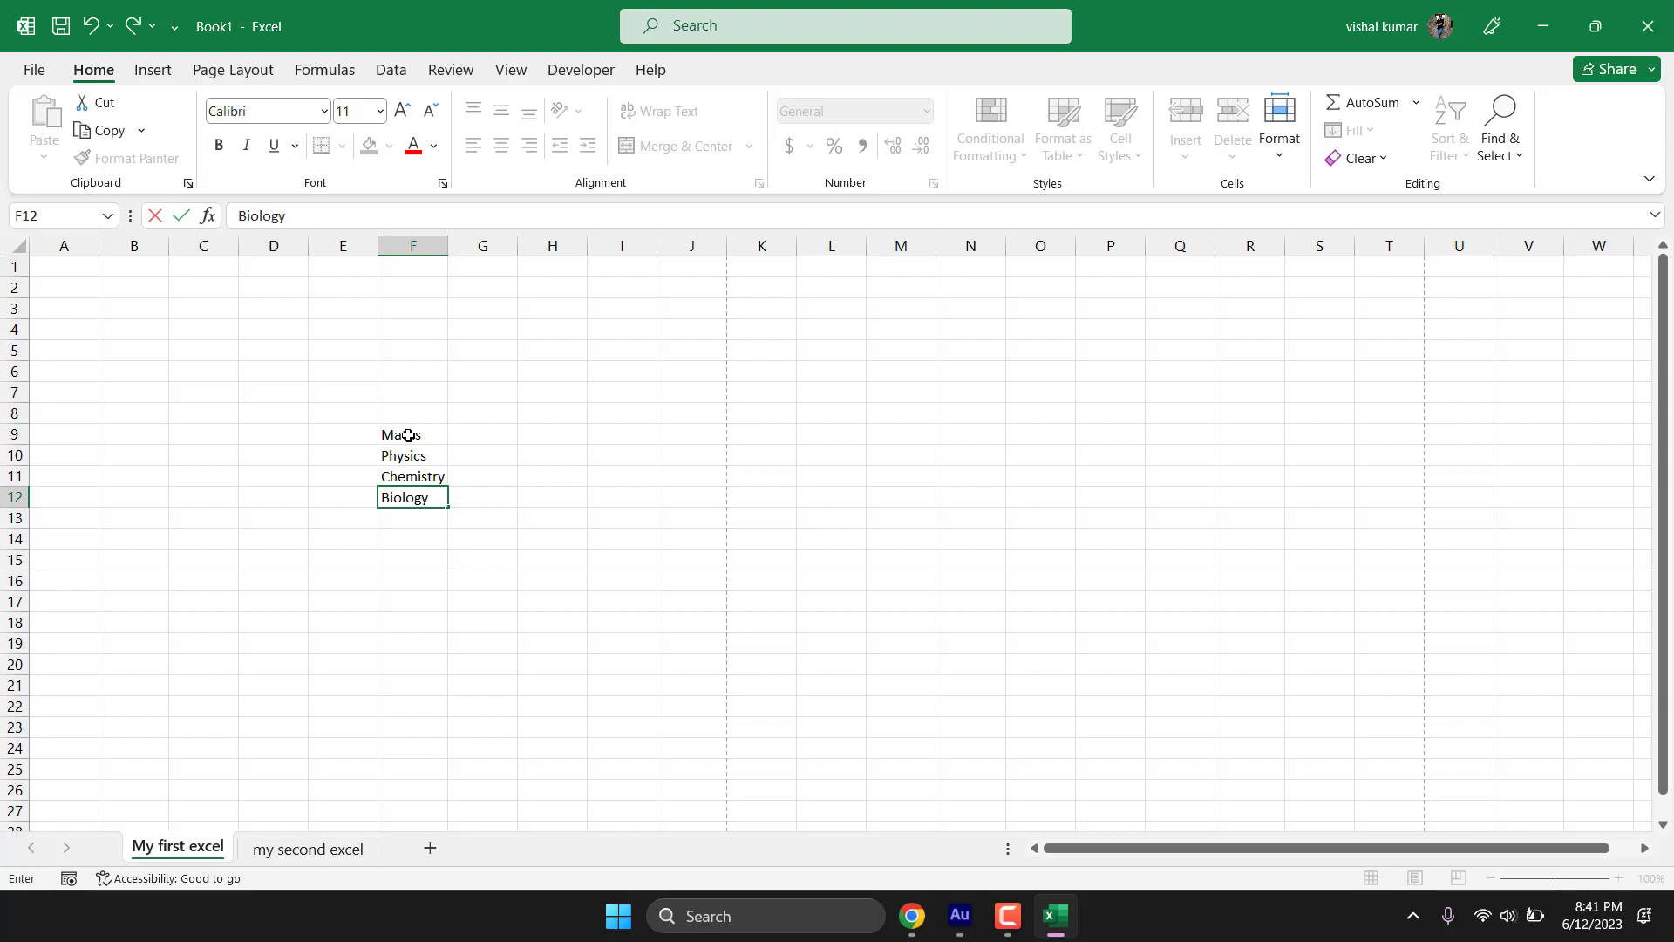
key("Return")
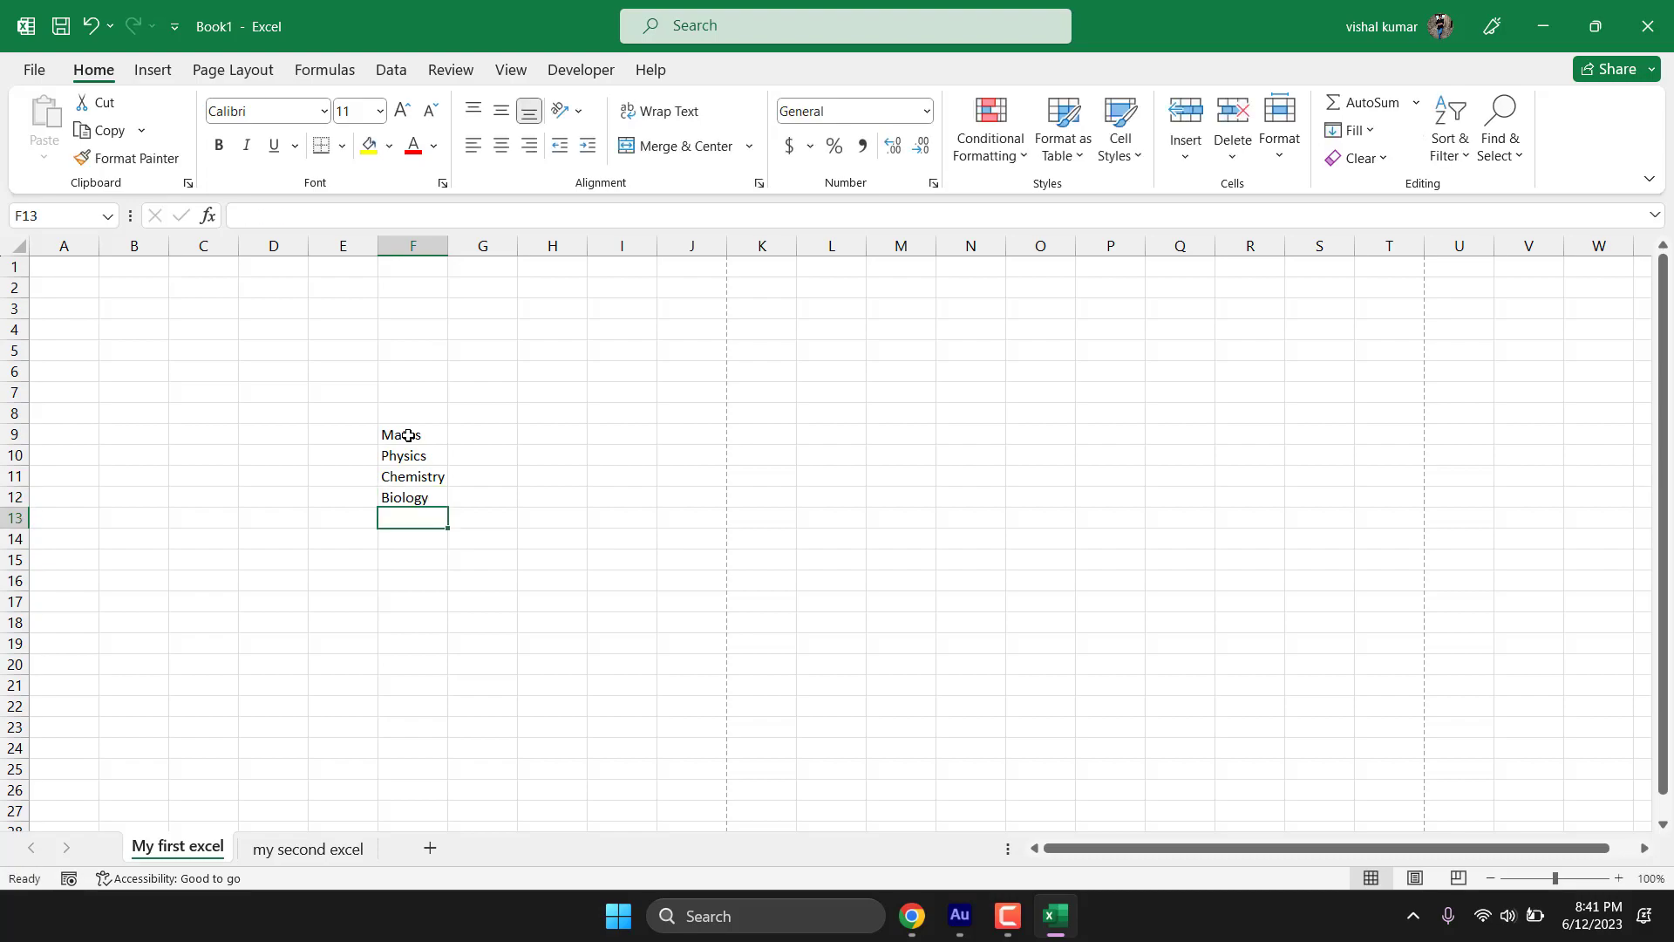
type("English")
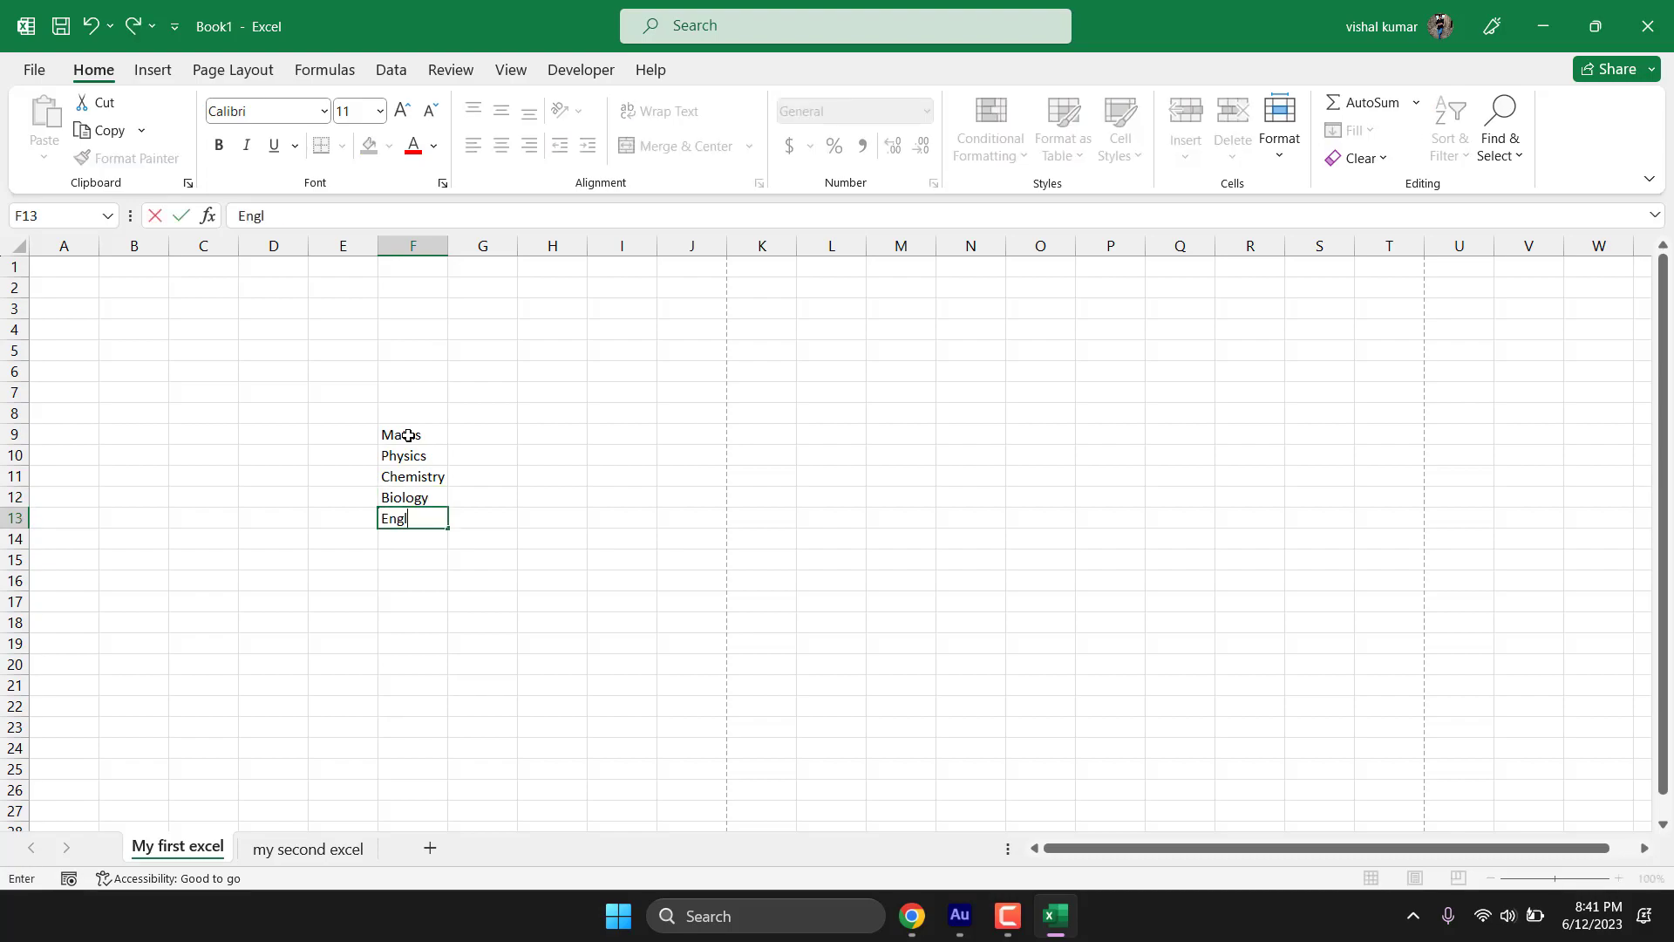
key("Tab")
Step: Enter the year headings 2019, 2020, 2021 and 2022 across cells G8 to J8, above the subject rows
key("Up")
key("Up")
key("Up")
key("Up")
key("Up")
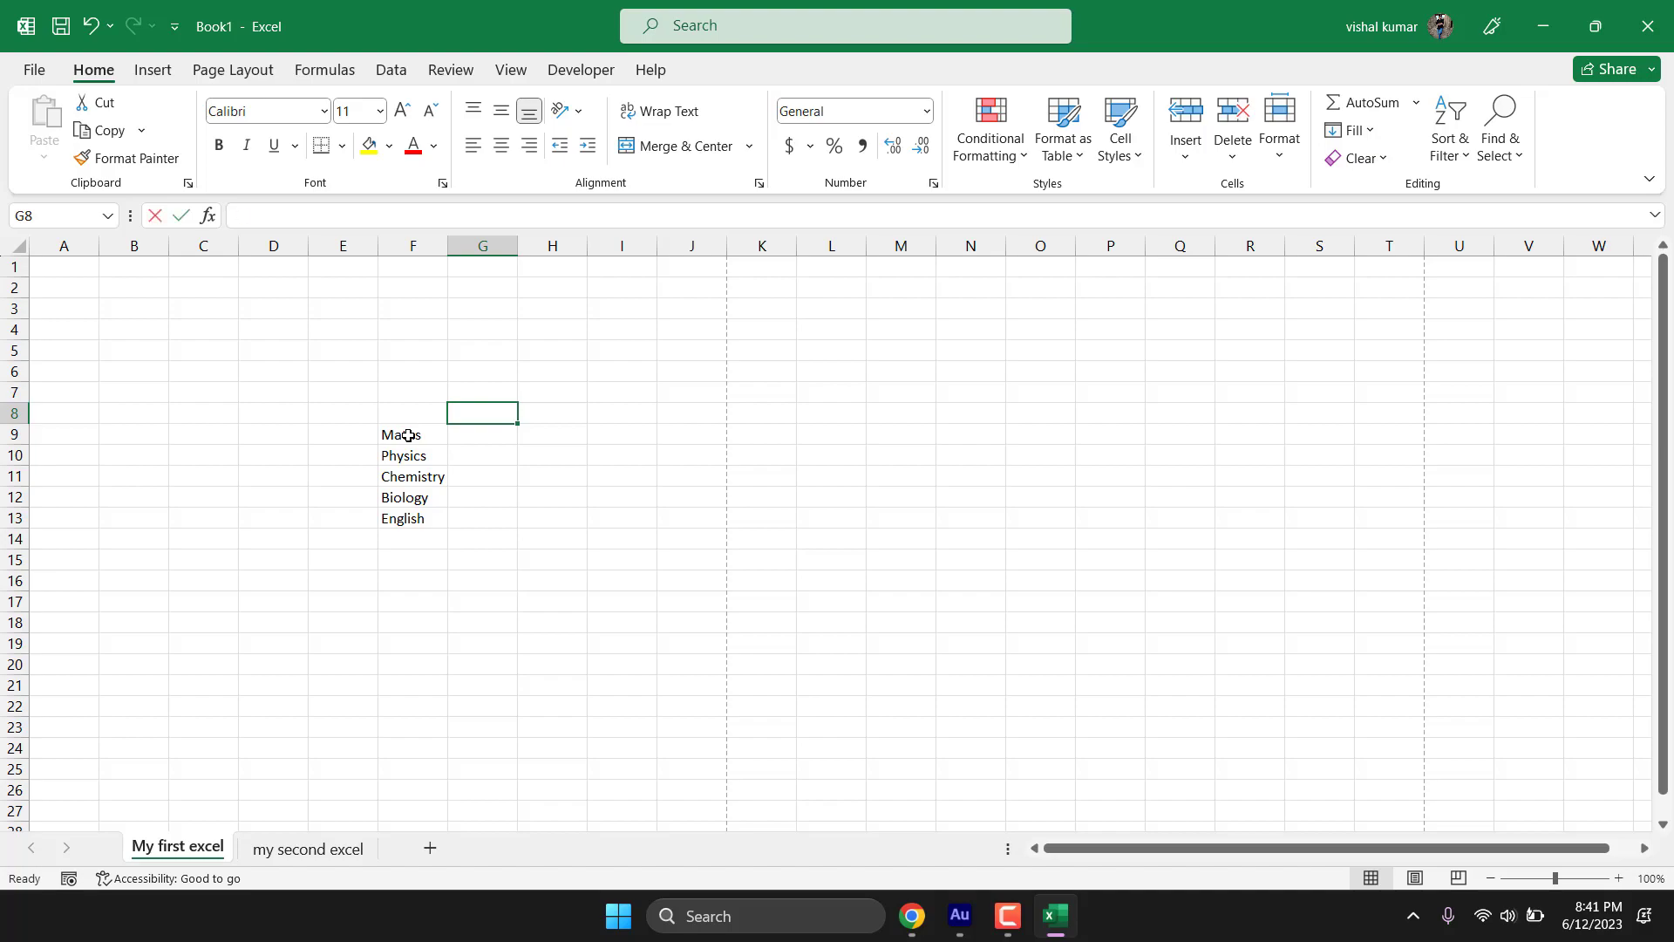
type("2019")
key("Tab")
type("2020")
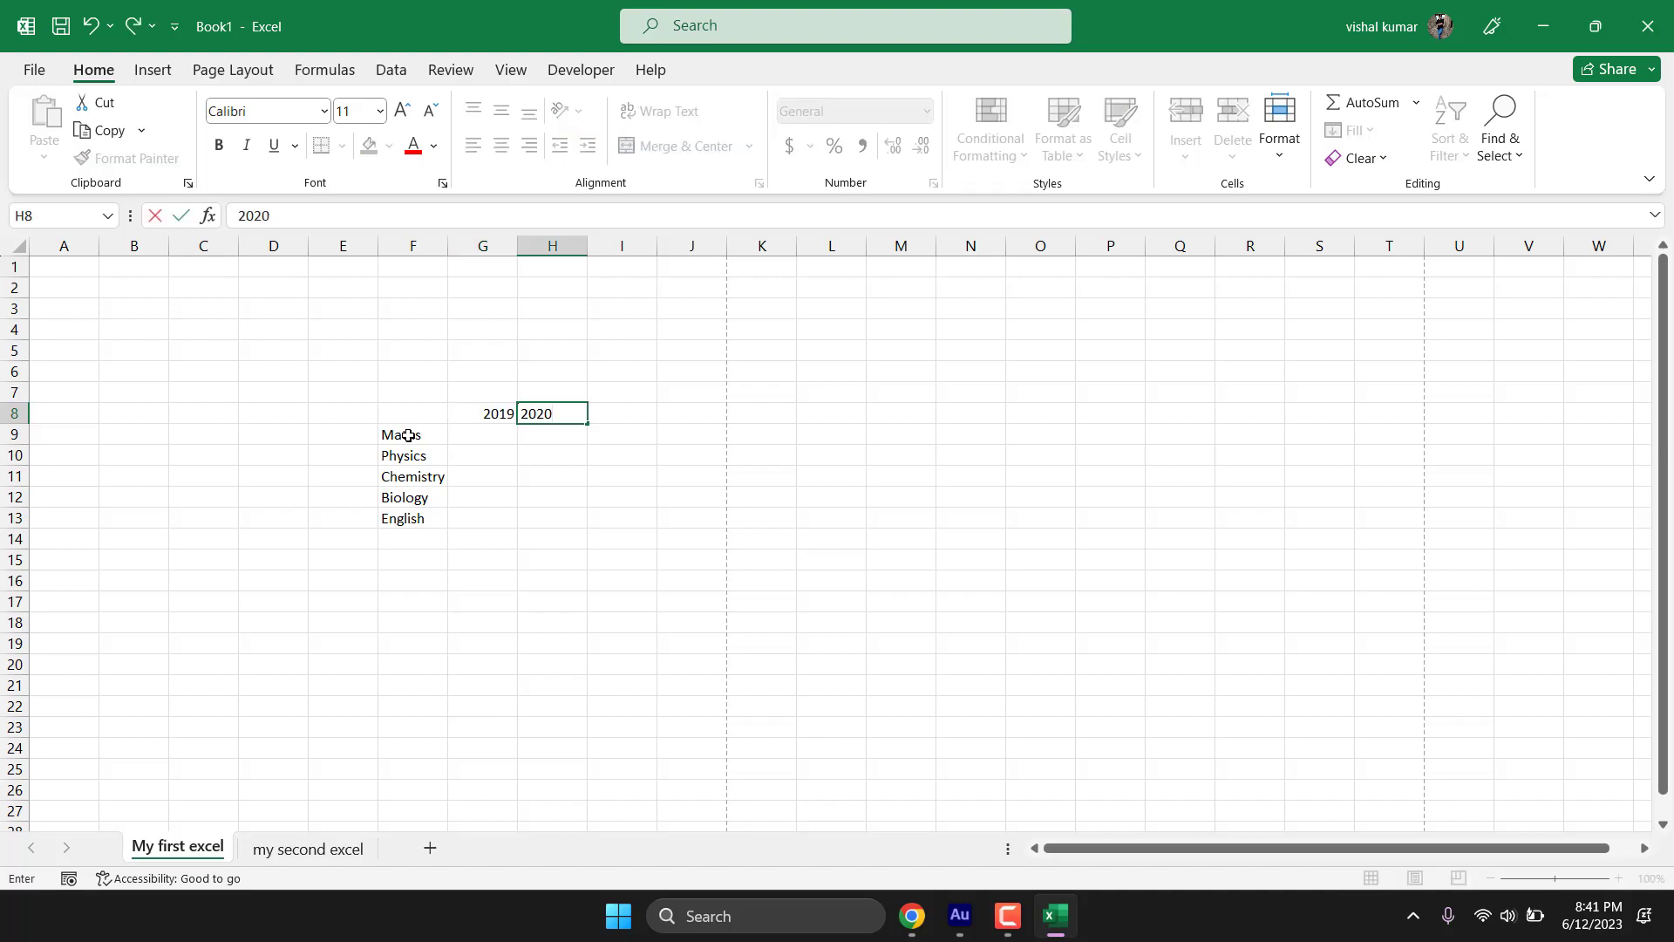
key("Tab")
type("2021")
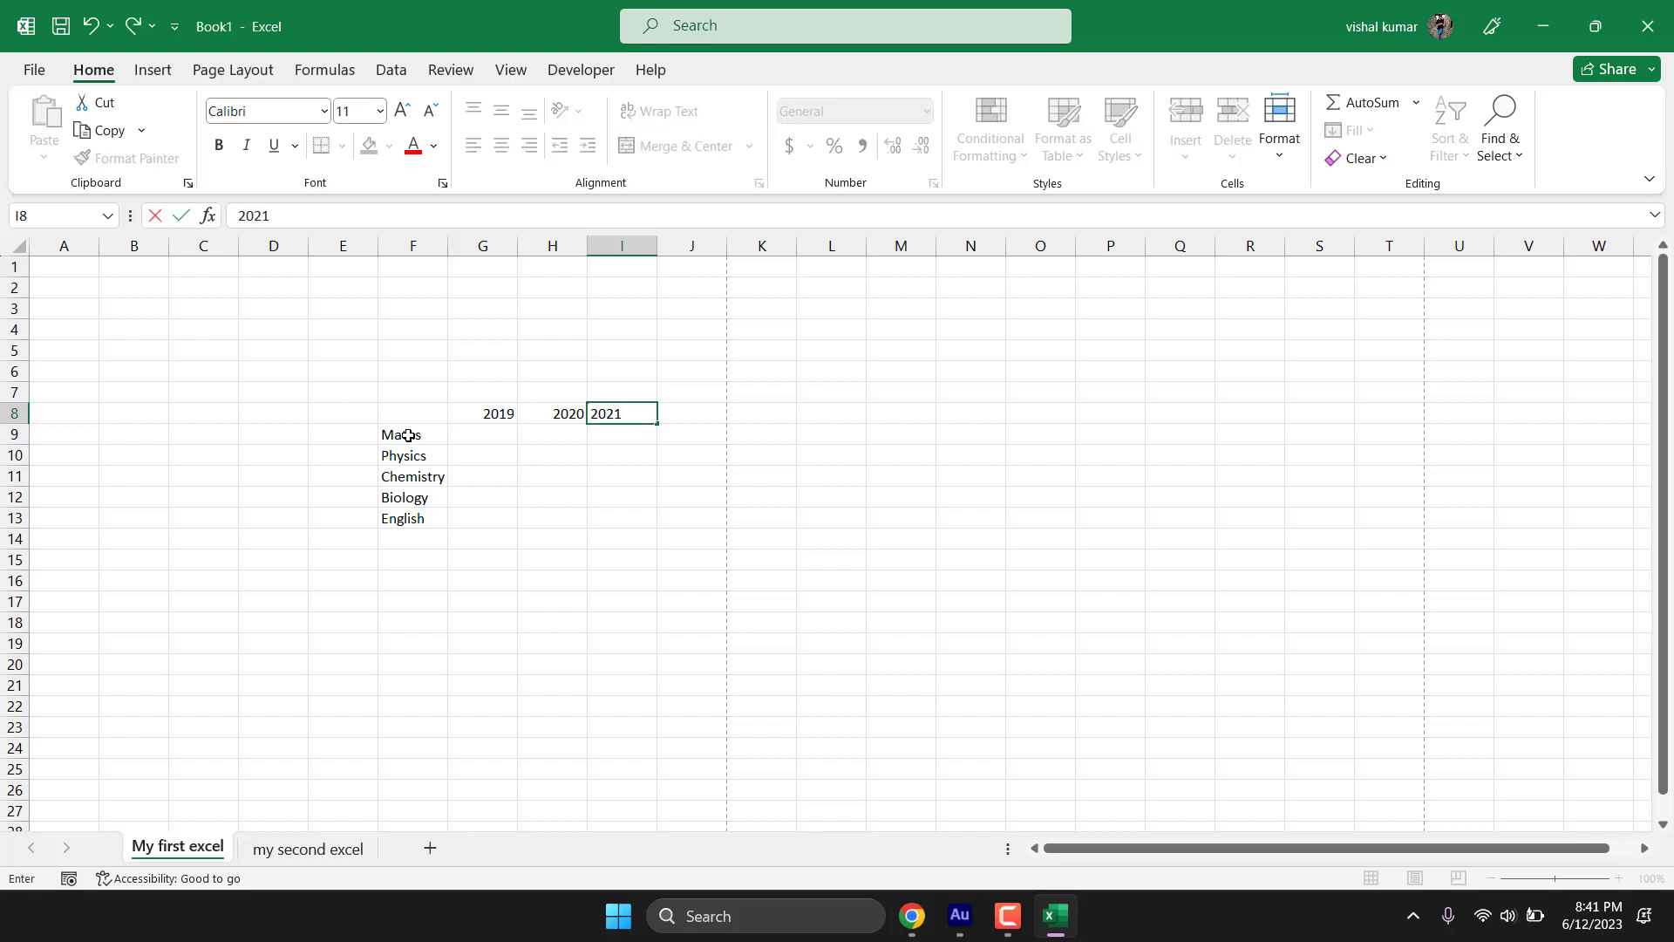
key("Tab")
type("2022")
Step: Fill the 2019 column, G9 to G13, with the marks 95, 88, 70, 89 and 90
key("Down")
key("Left")
key("Left")
key("Left")
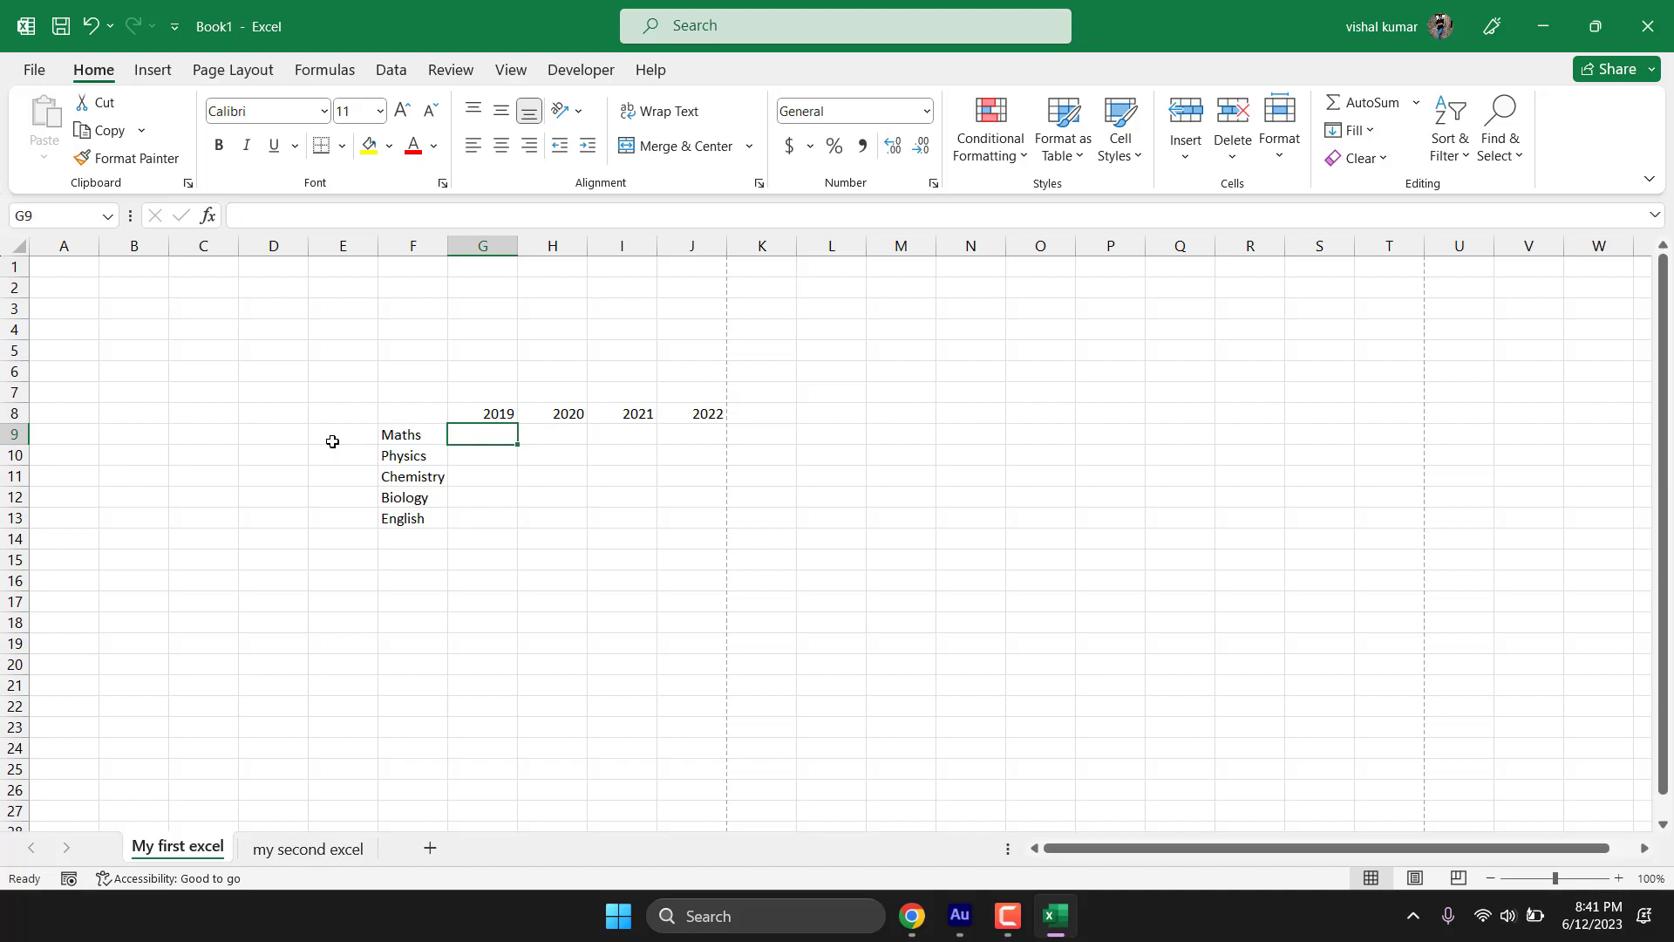
type("95")
key("Return")
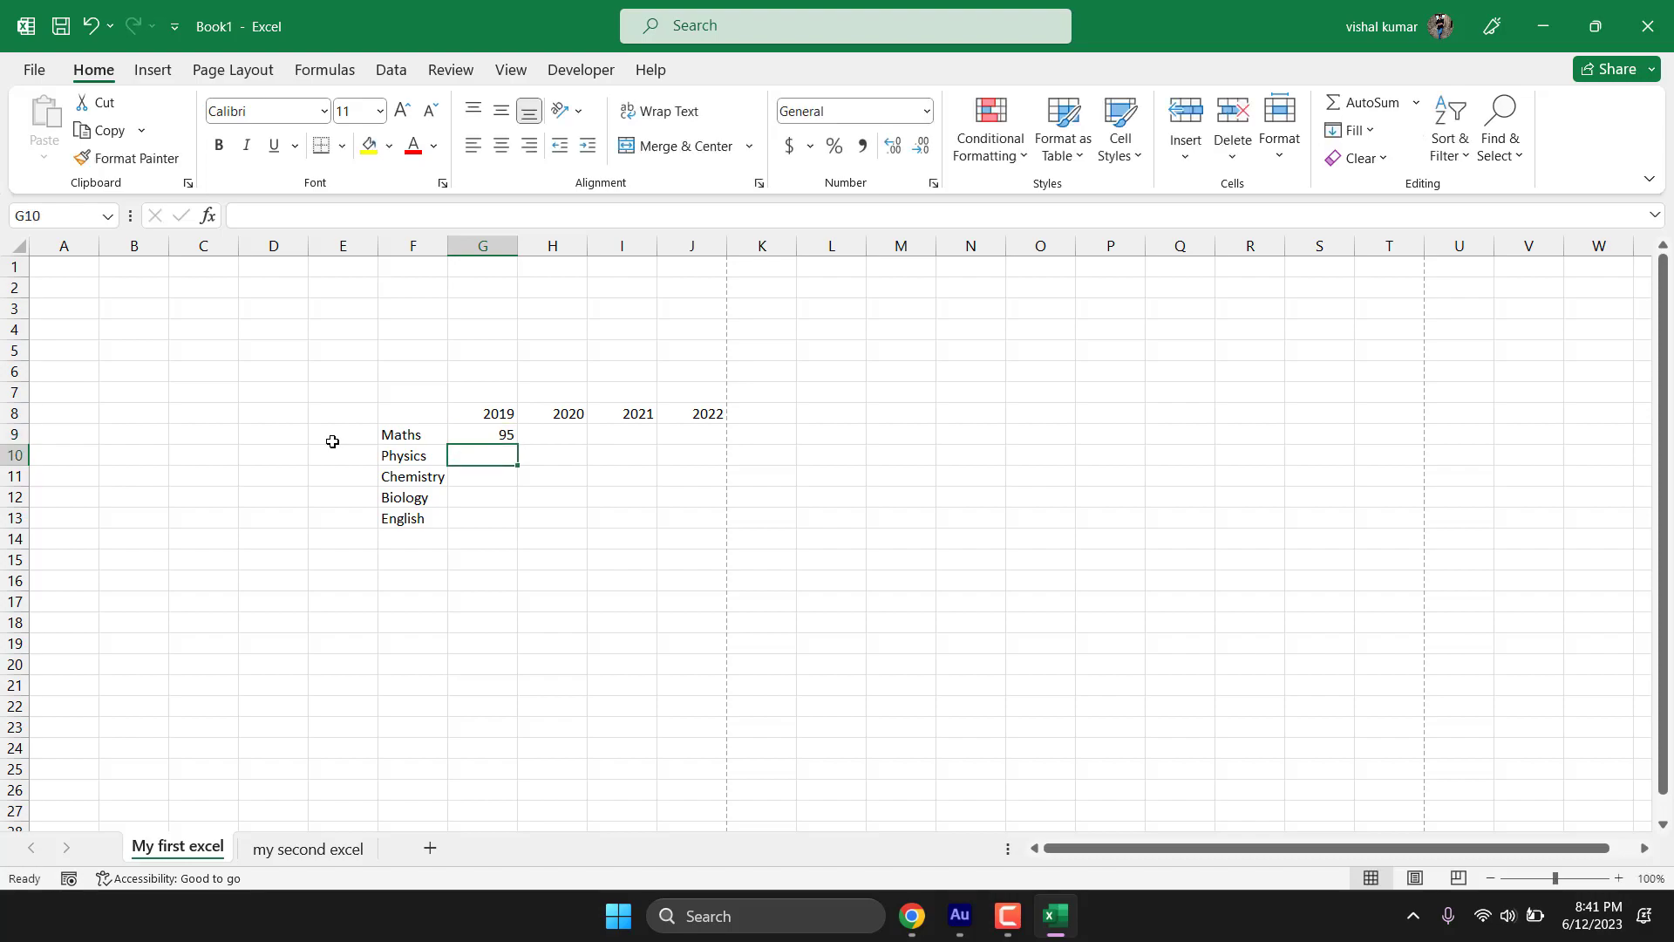
type("88")
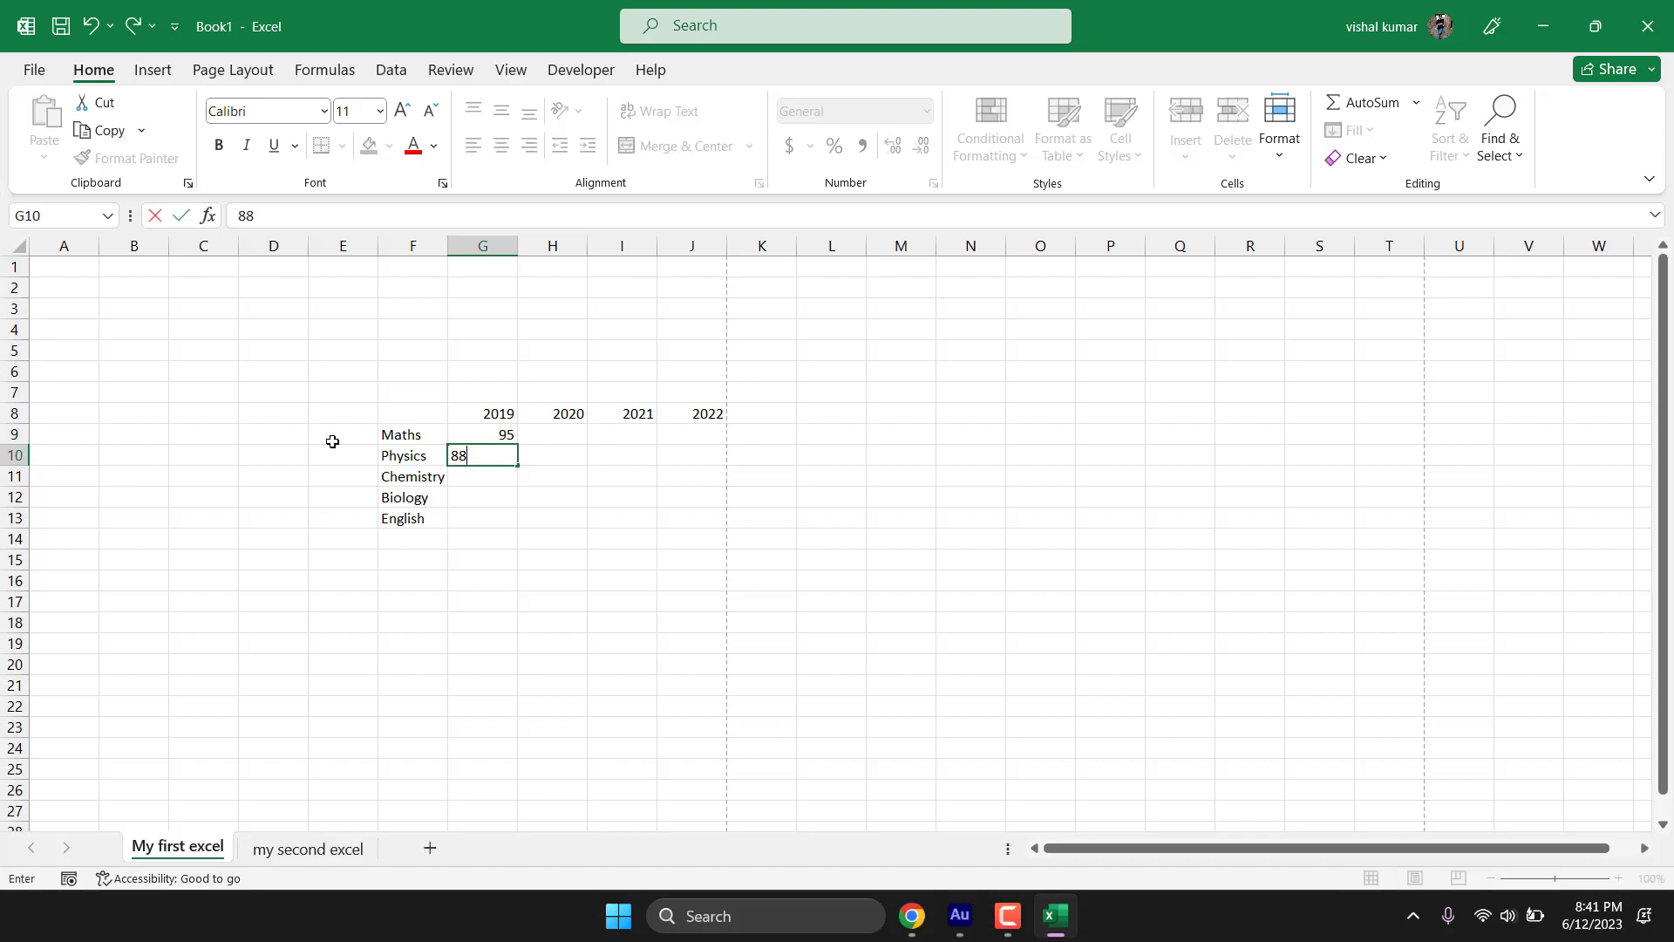
key("Return")
type("70")
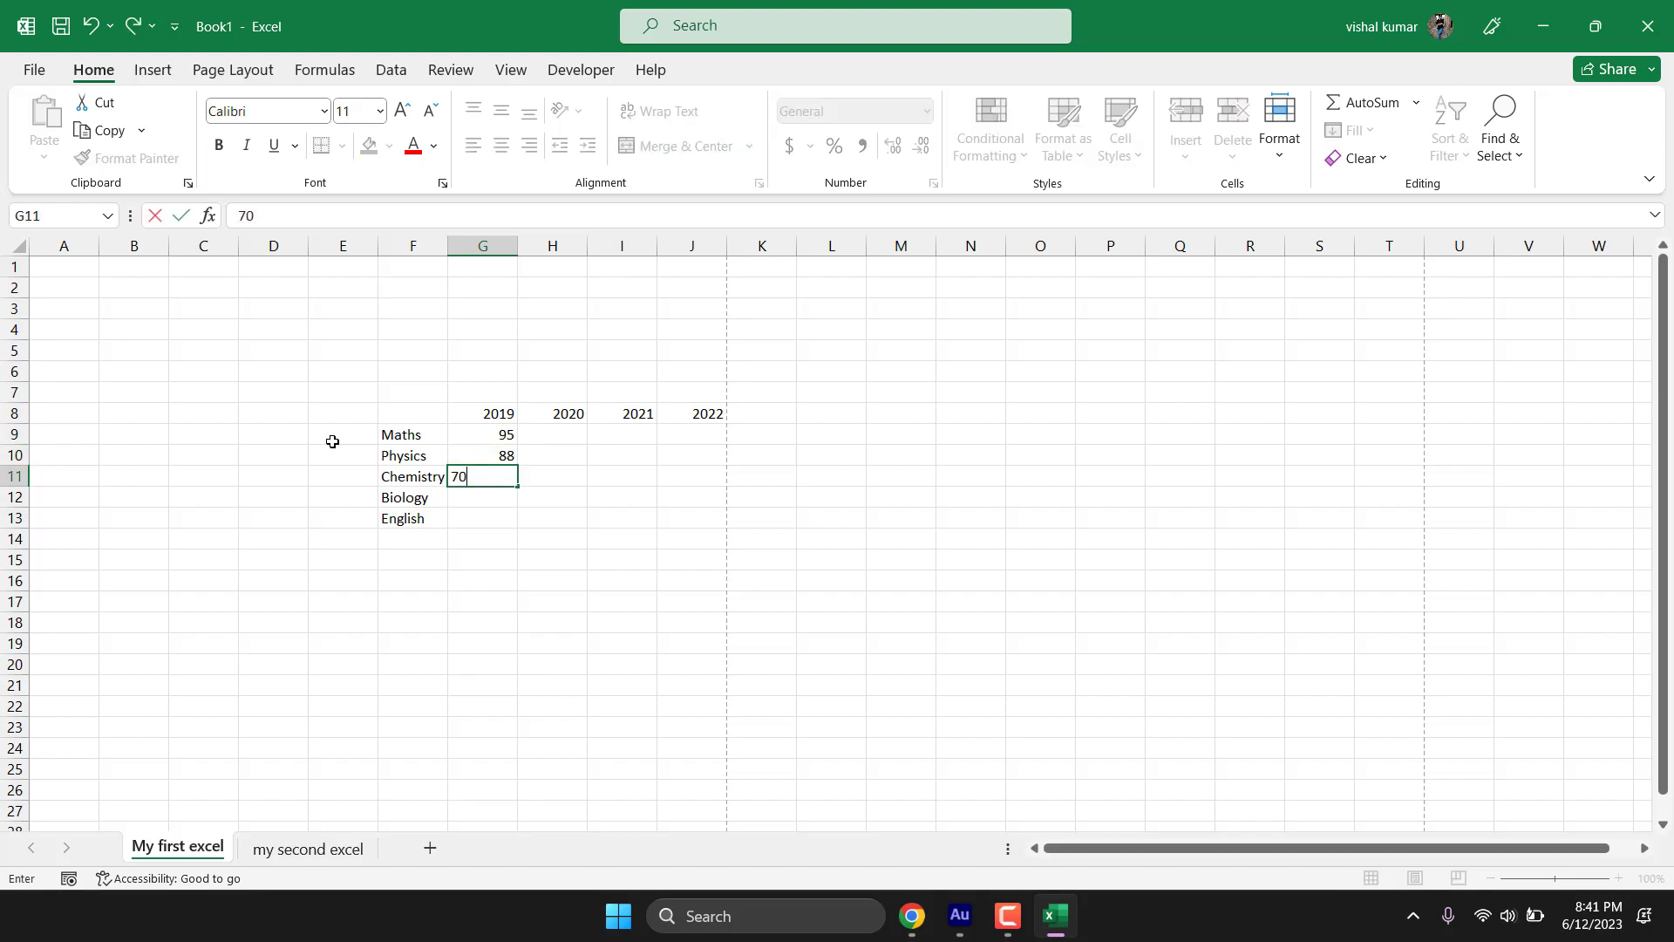
key("Return")
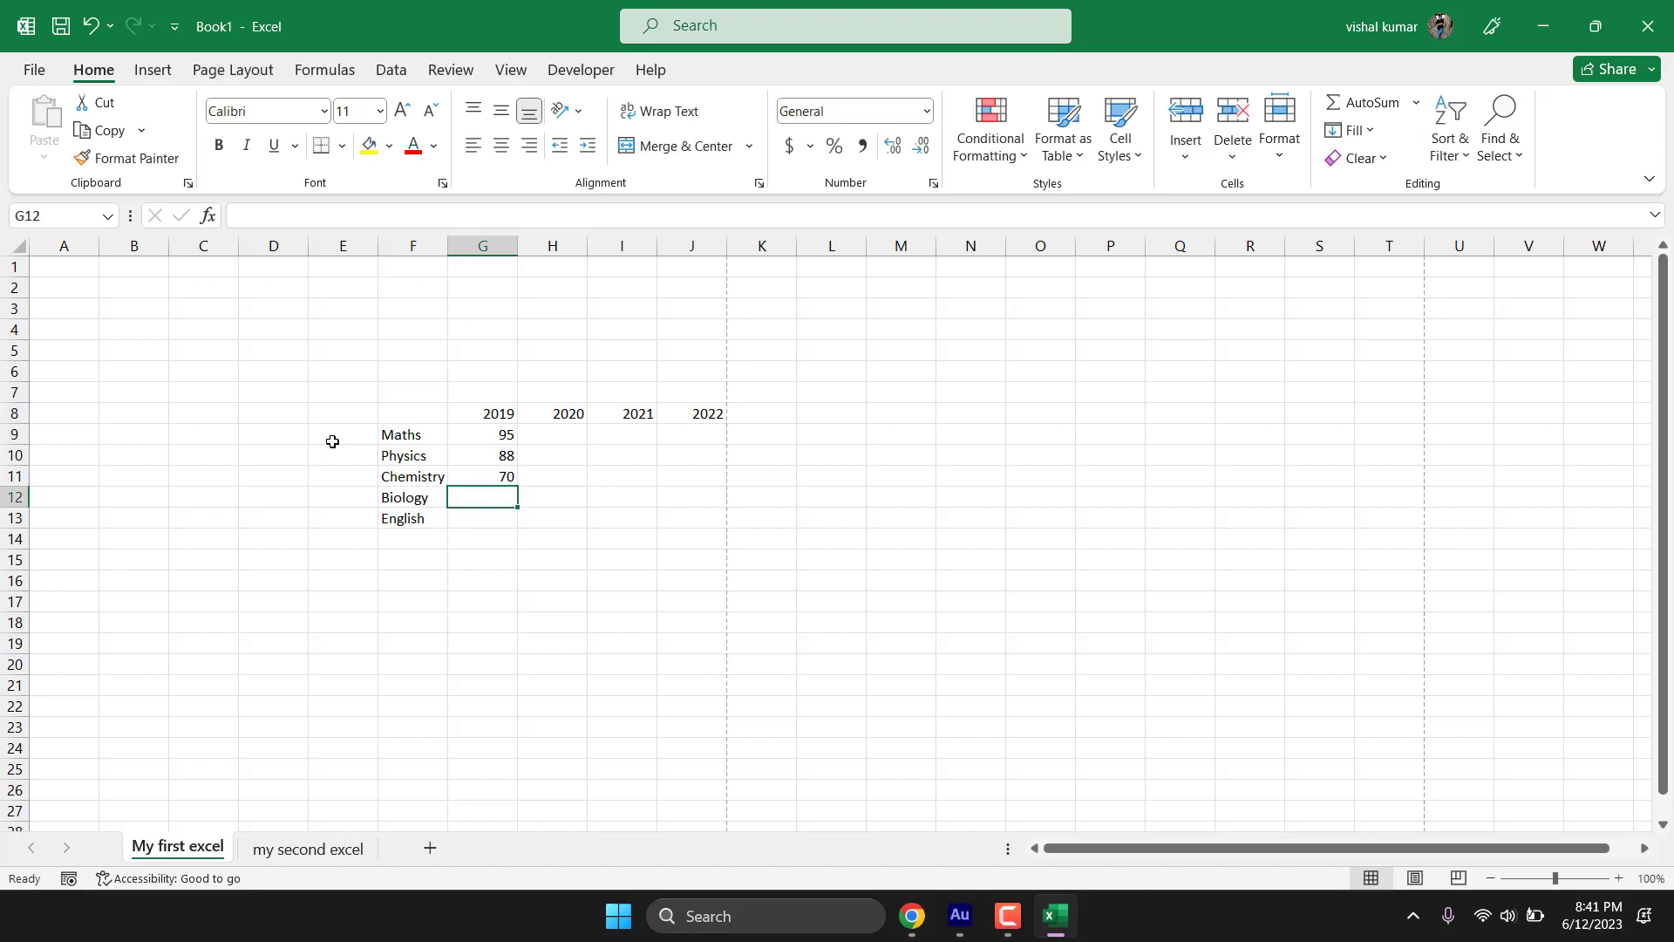
type("89")
key("Return")
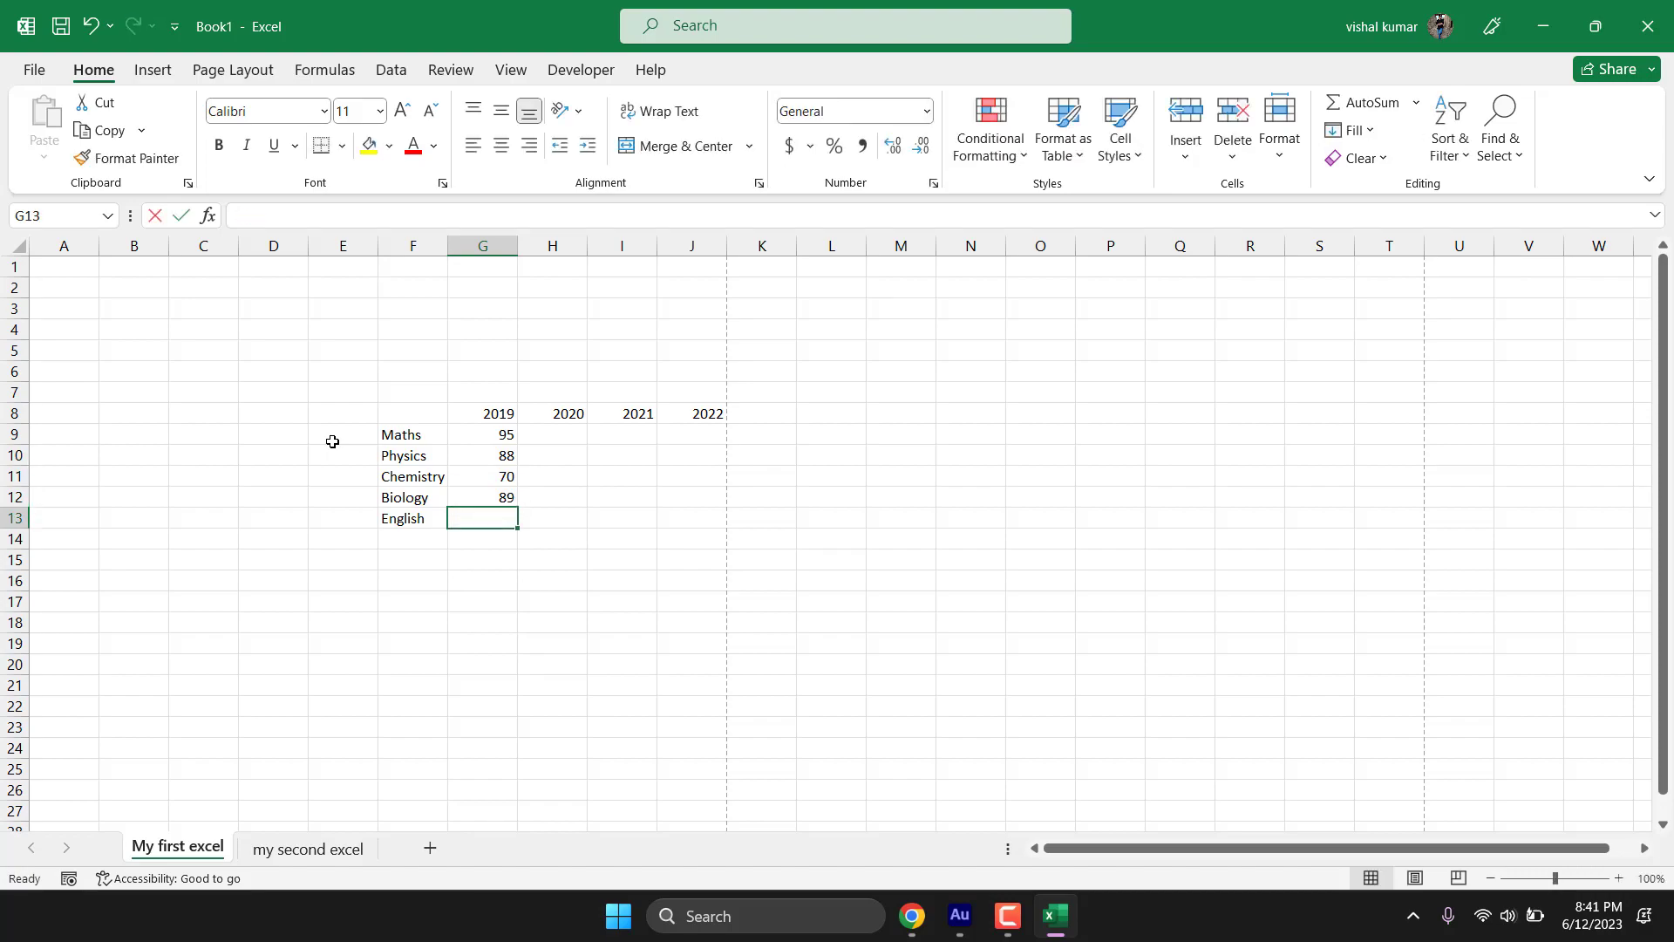
type("90")
key("Tab")
Step: Fill the 2020 column, H9 to H13, with the marks 90, 80, 65, 88 and 93
key("Up")
key("Up")
key("Up")
key("Up")
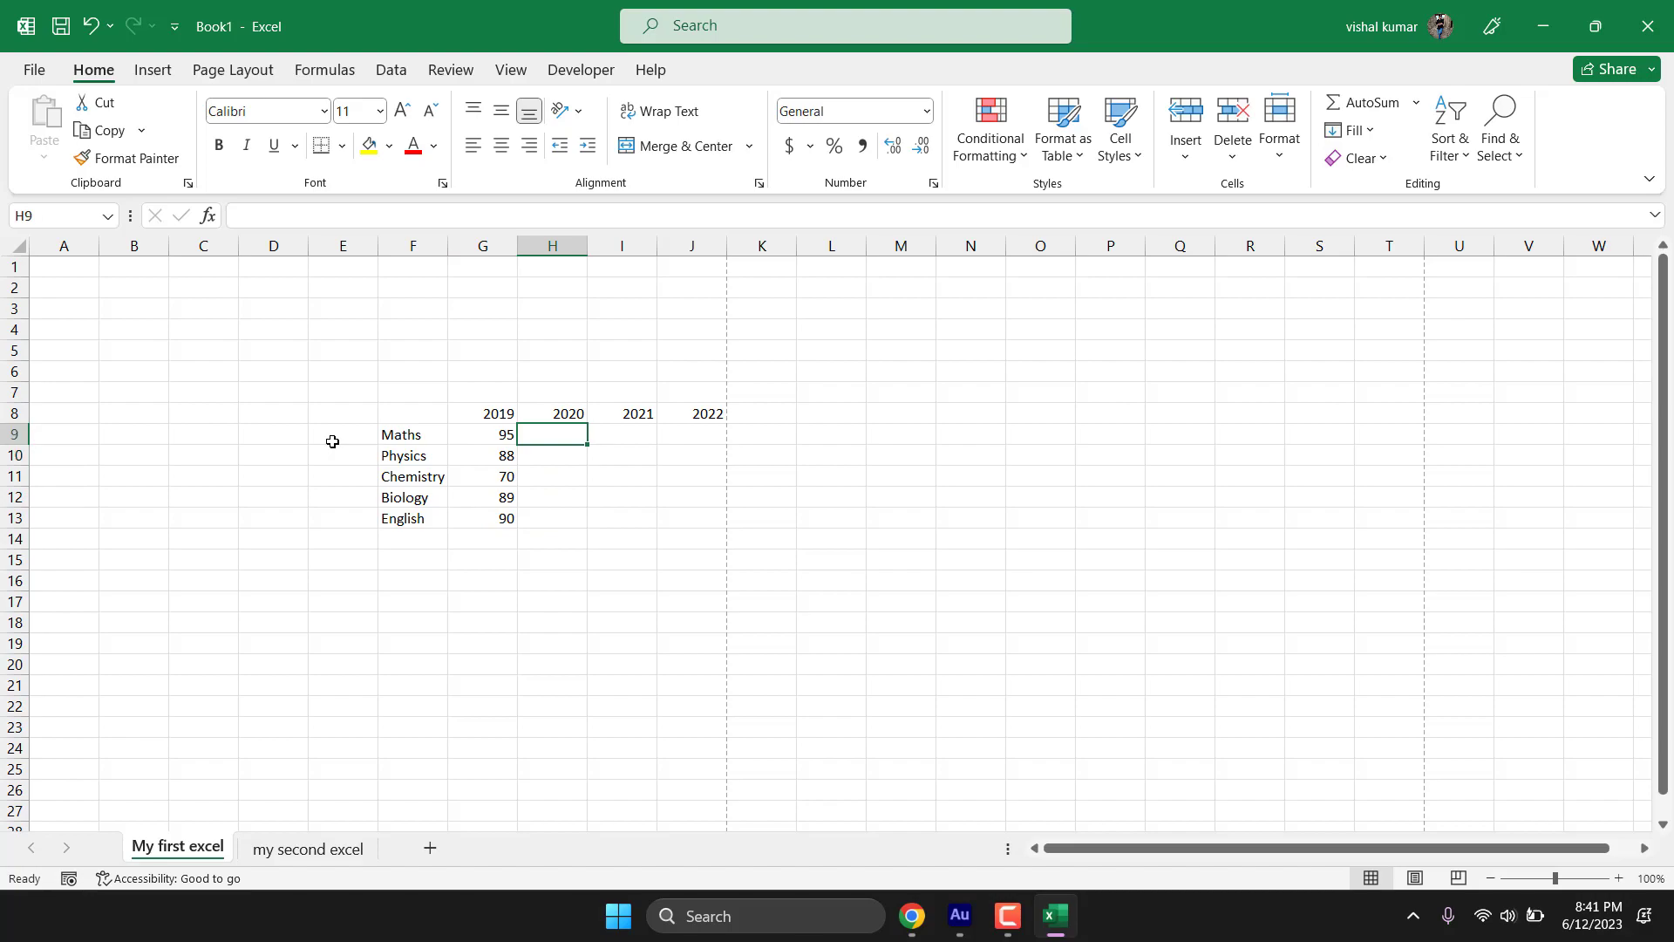
type("90")
key("Return")
type("80")
key("Return")
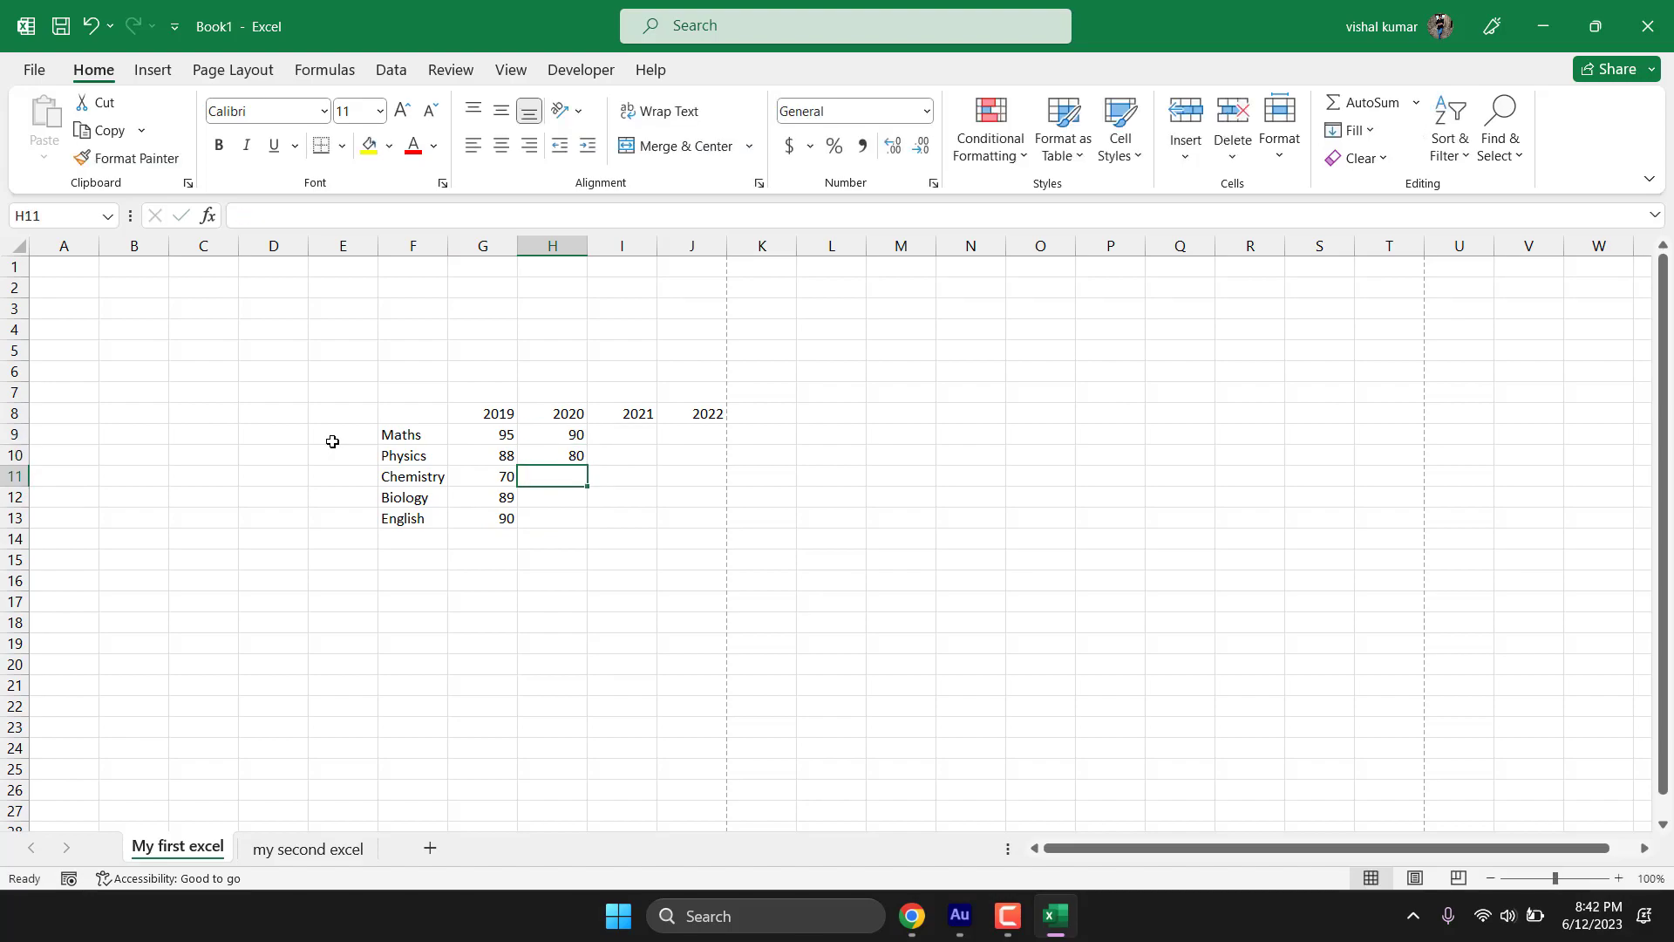
type("65")
key("Return")
type("88")
key("Return")
type("93")
key("Tab")
Step: Fill the 2021 column, I9 to I13, with the marks 85, 80, 70, 81 and 94
key("Up")
key("Up")
key("Up")
key("Up")
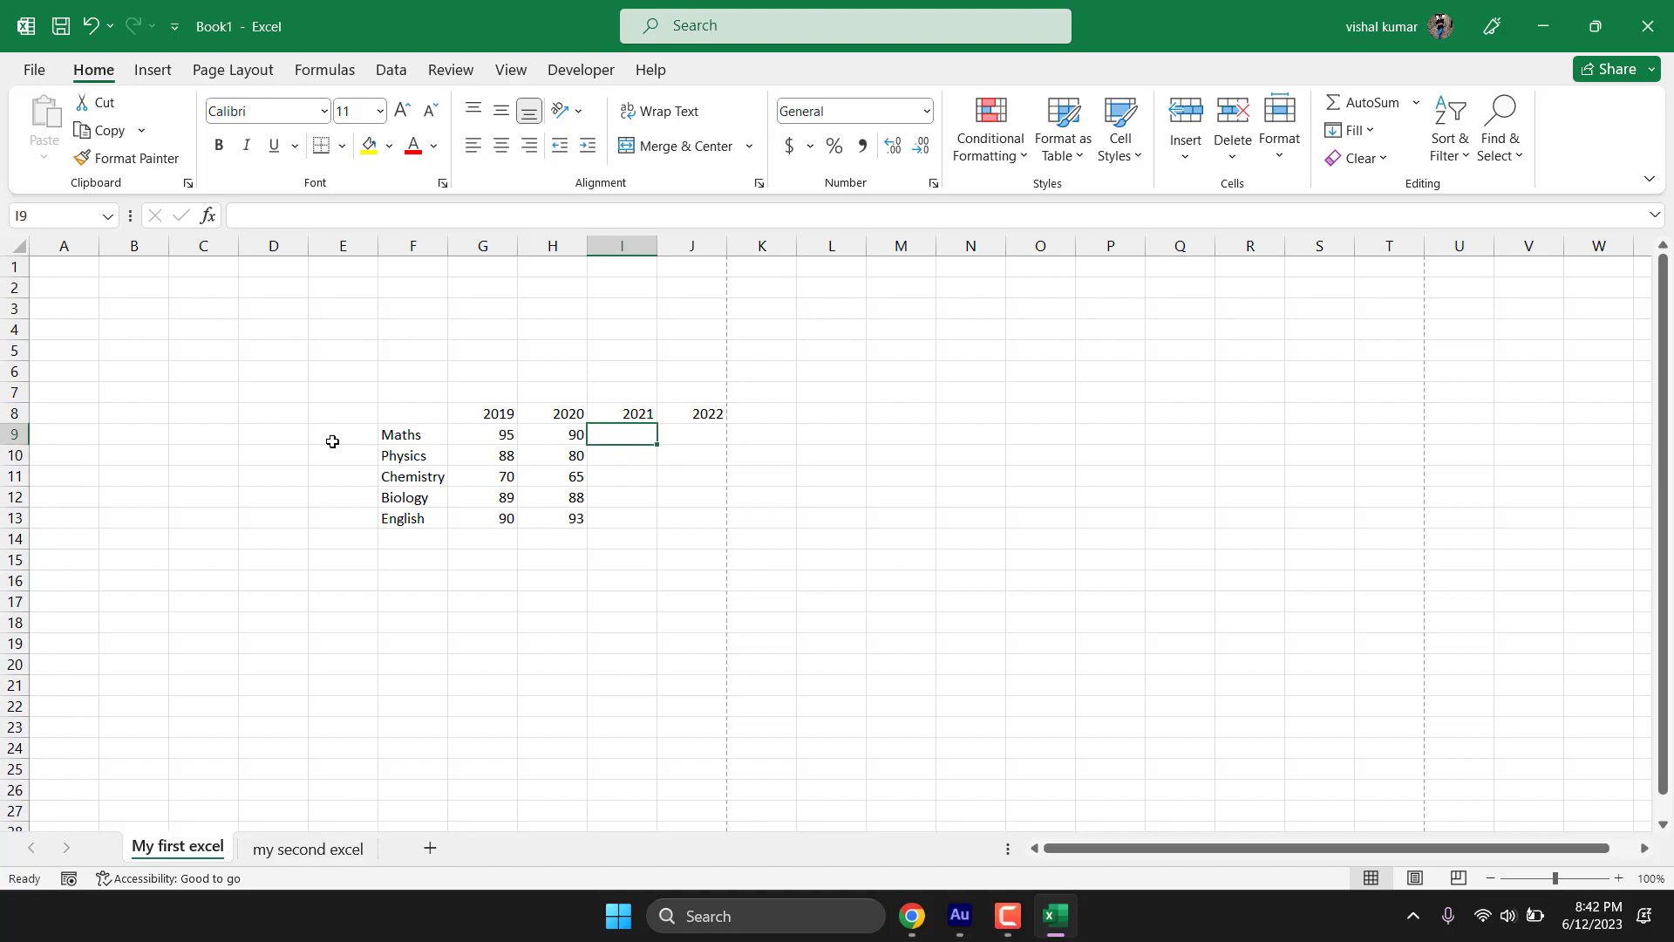
type("85")
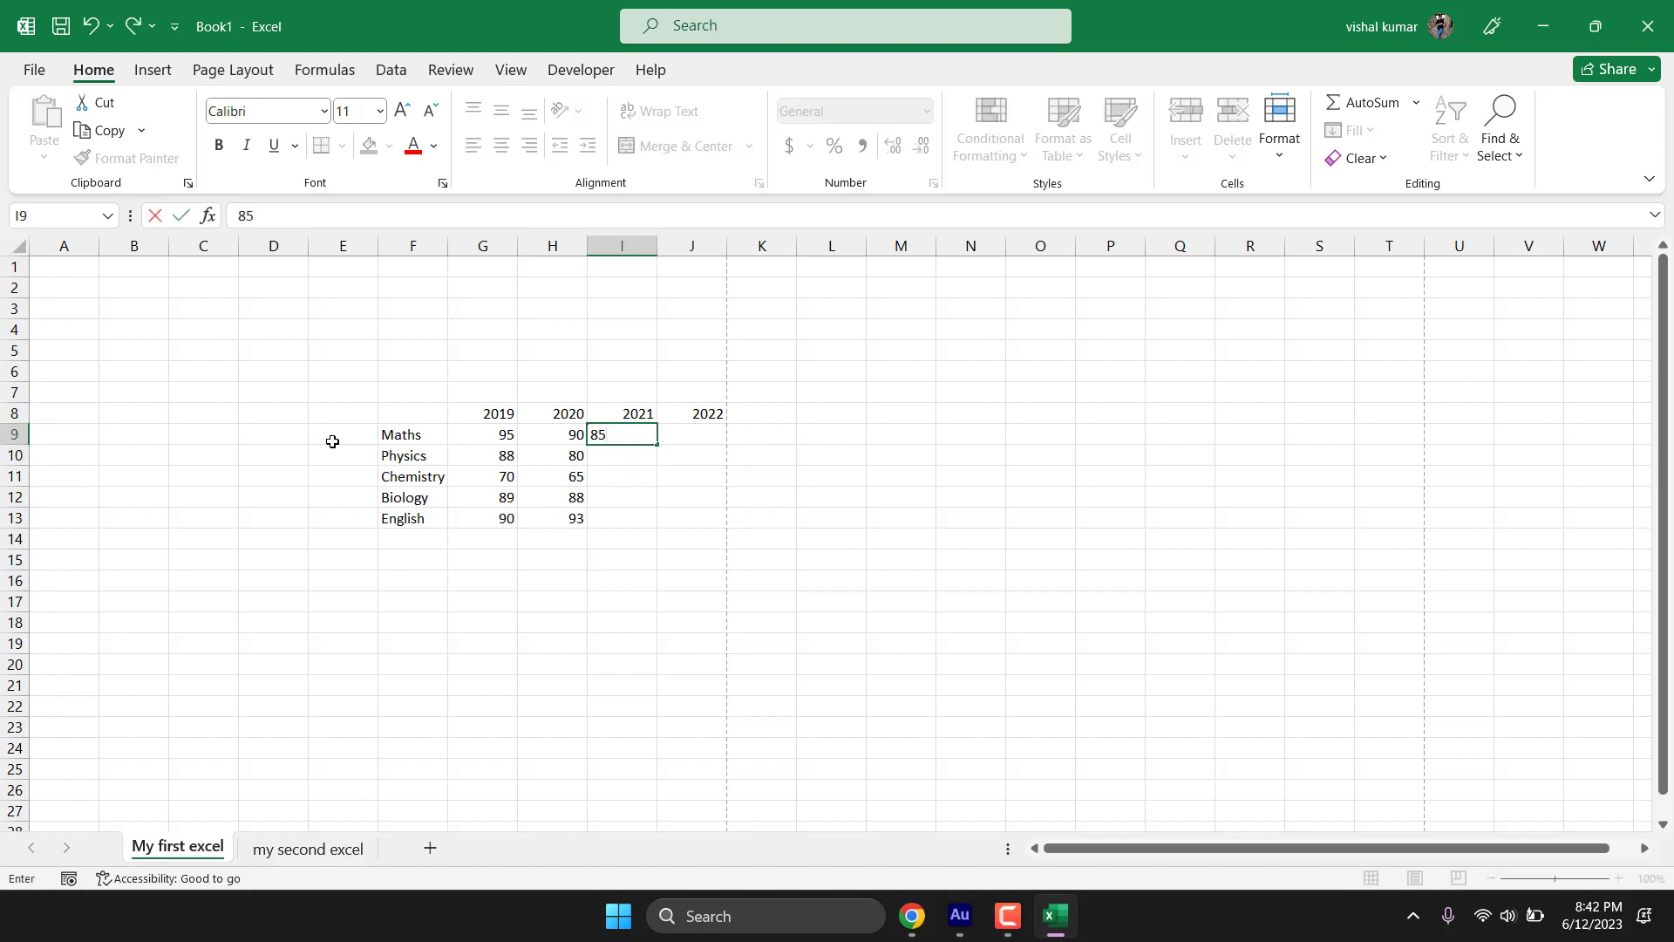
key("Return")
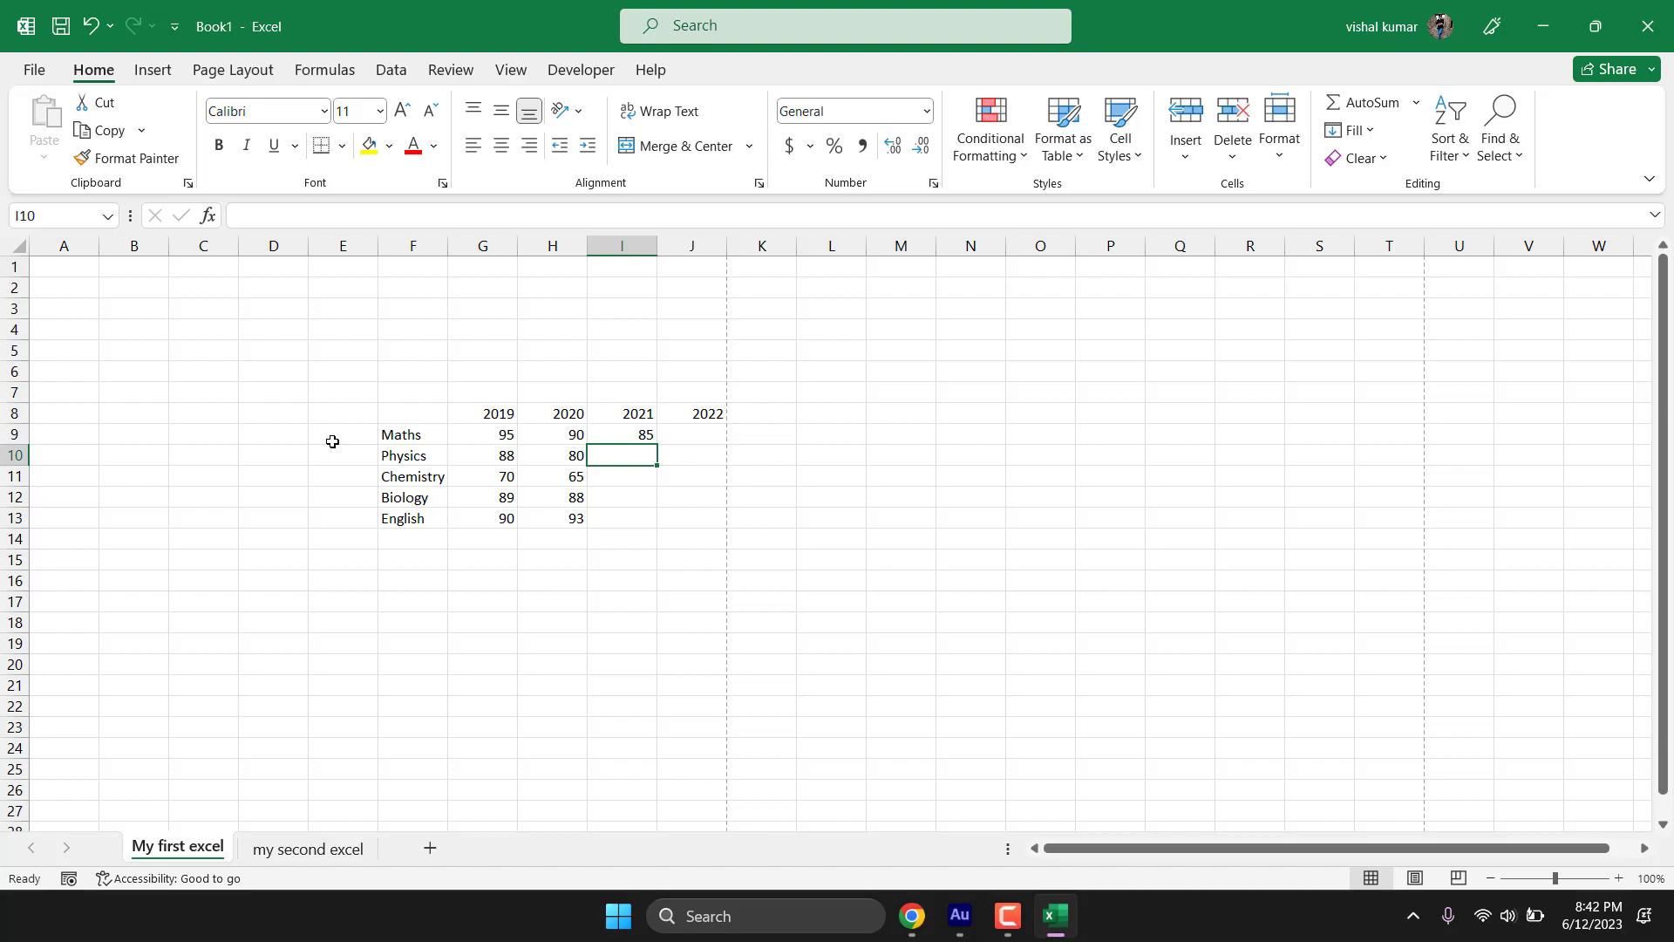
type("80")
key("Return")
type("70")
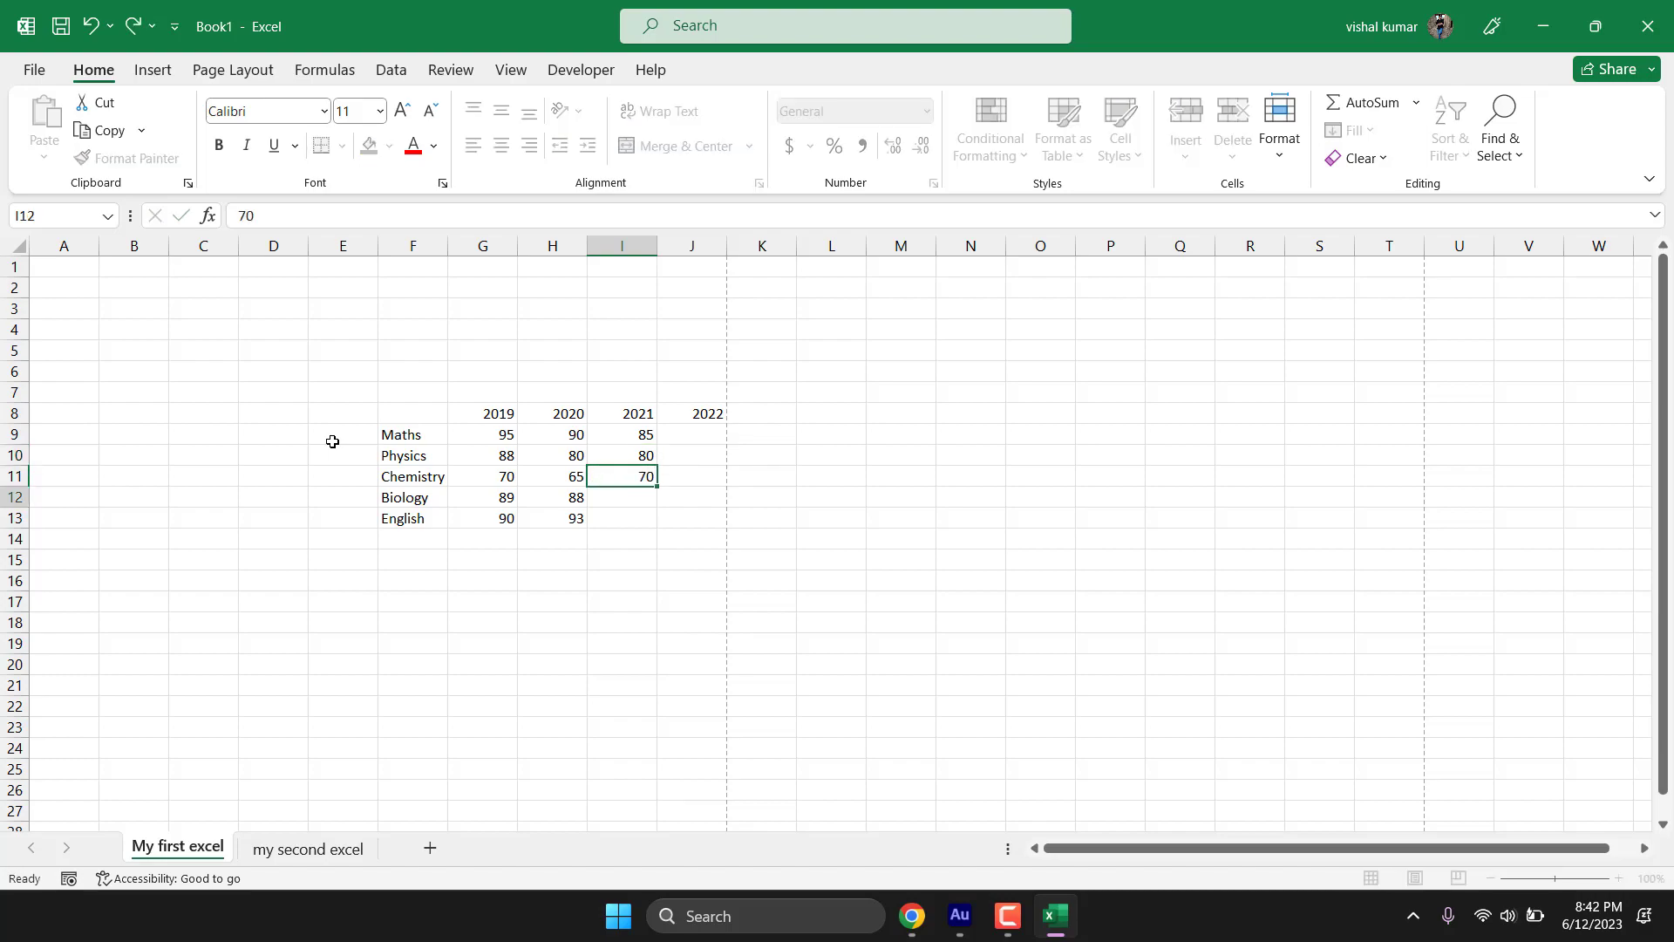
key("Return")
type("81")
key("Return")
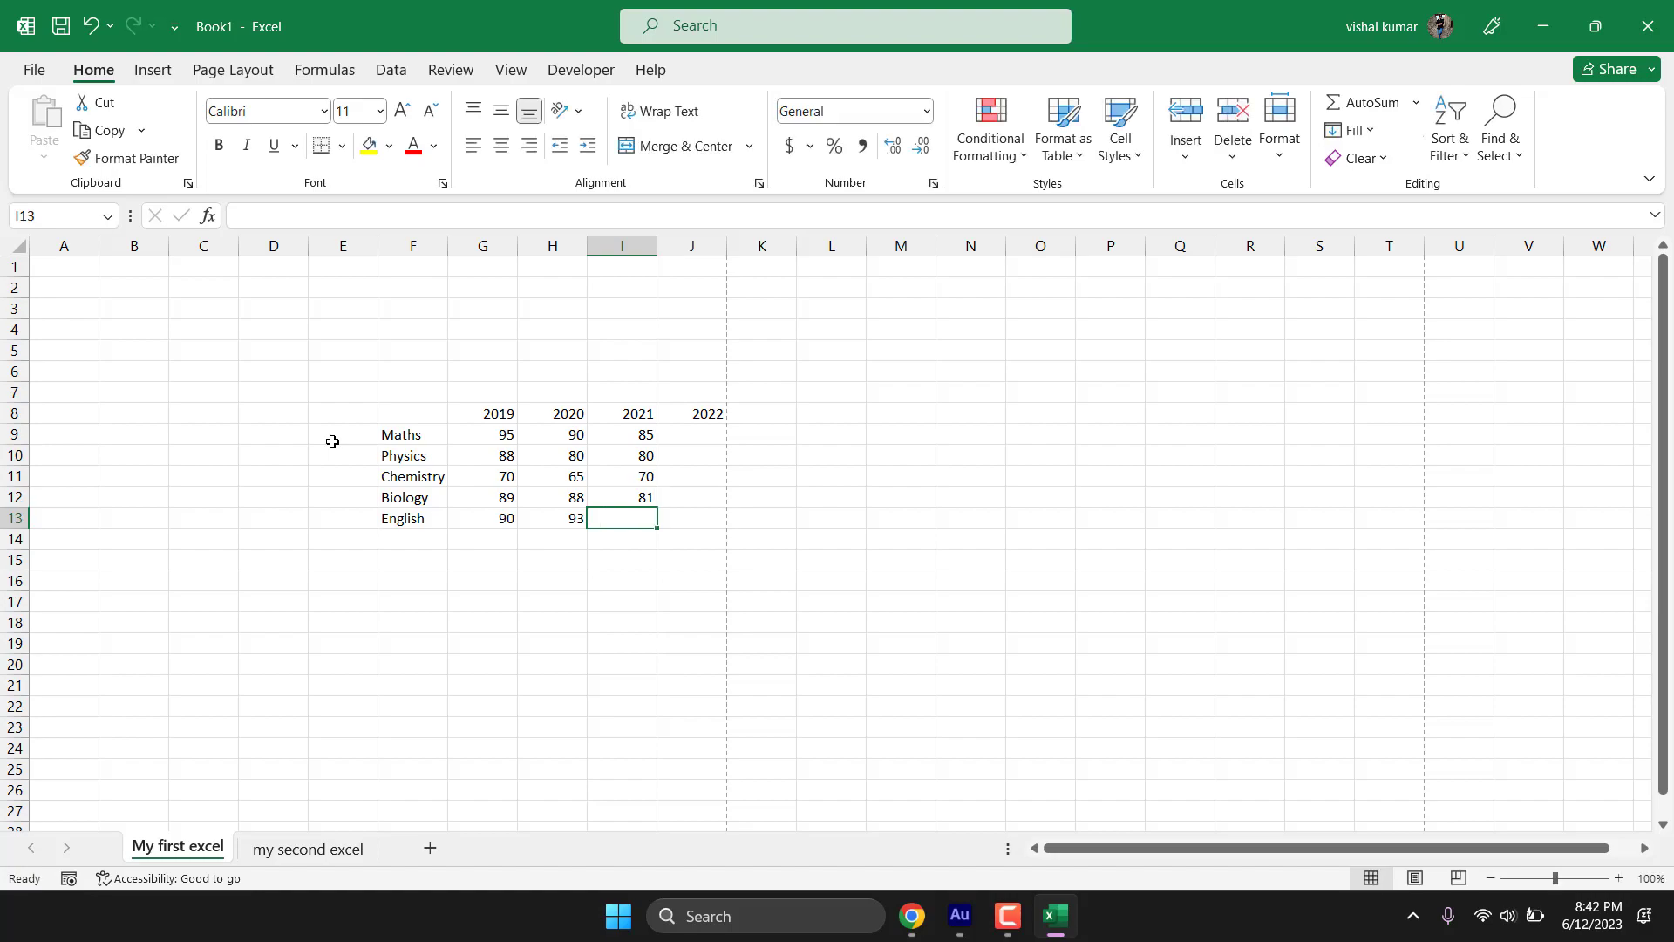
type("94")
key("Tab")
Step: Fill the 2022 column, J9 to J13, with the marks 97, 80, 75, 82 and 95
key("Up")
key("Up")
key("Up")
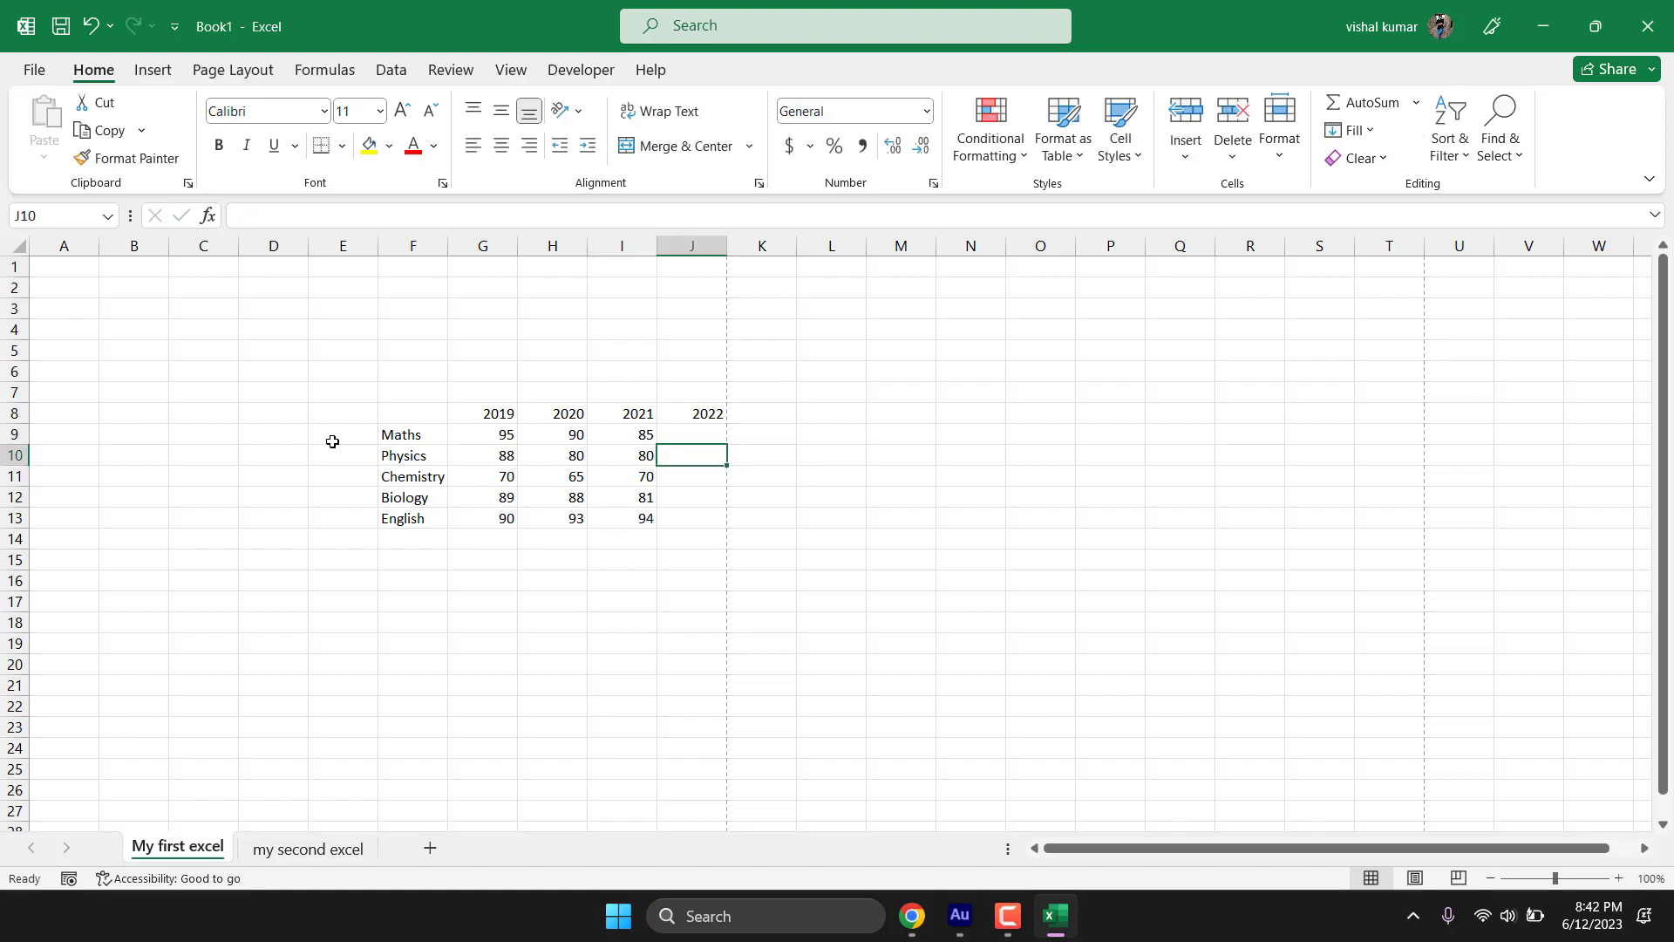
key("Up")
type("99")
key("ctrl+Return")
type("97")
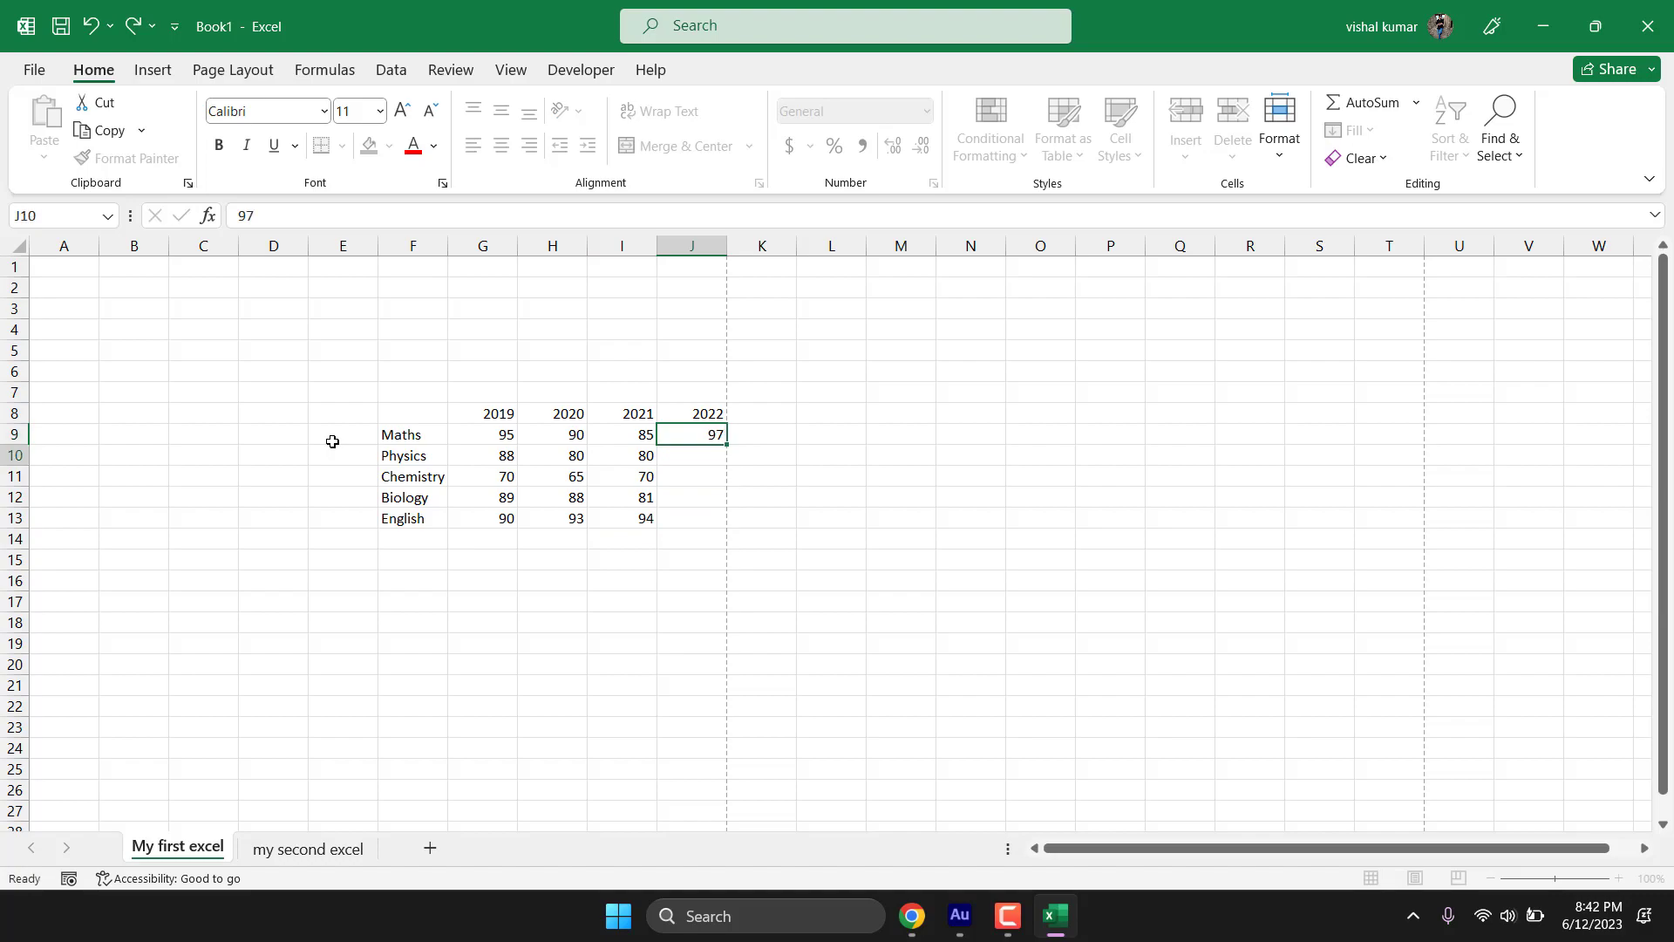
key("Return")
type("80")
key("Return")
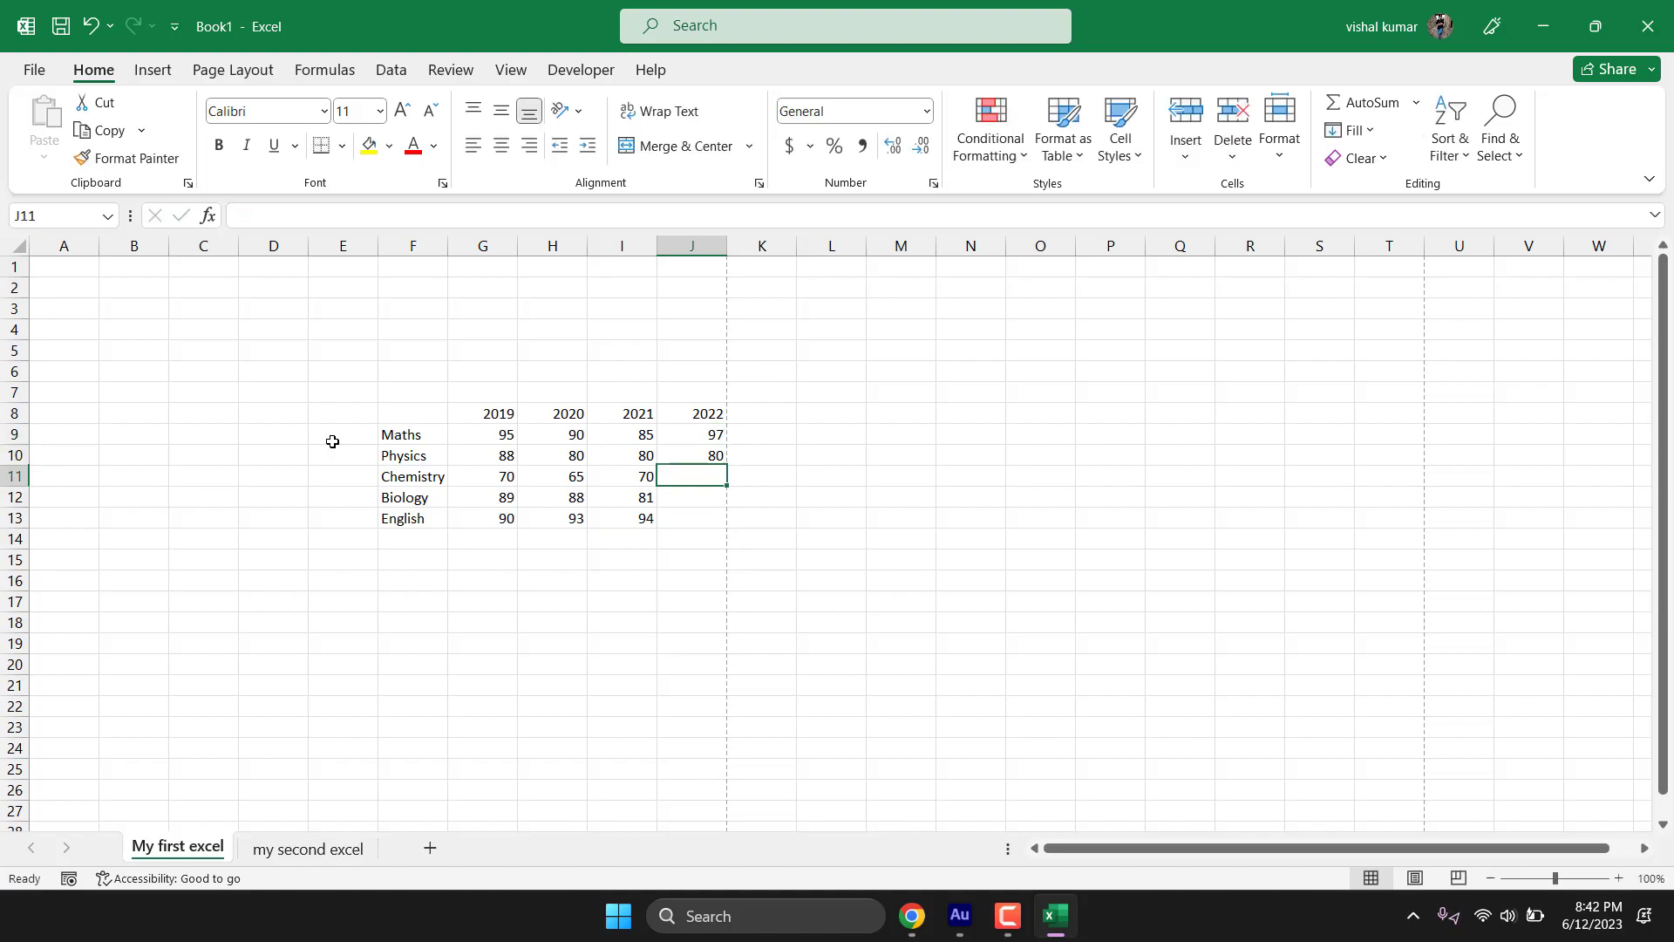
type("75")
key("Return")
type("82")
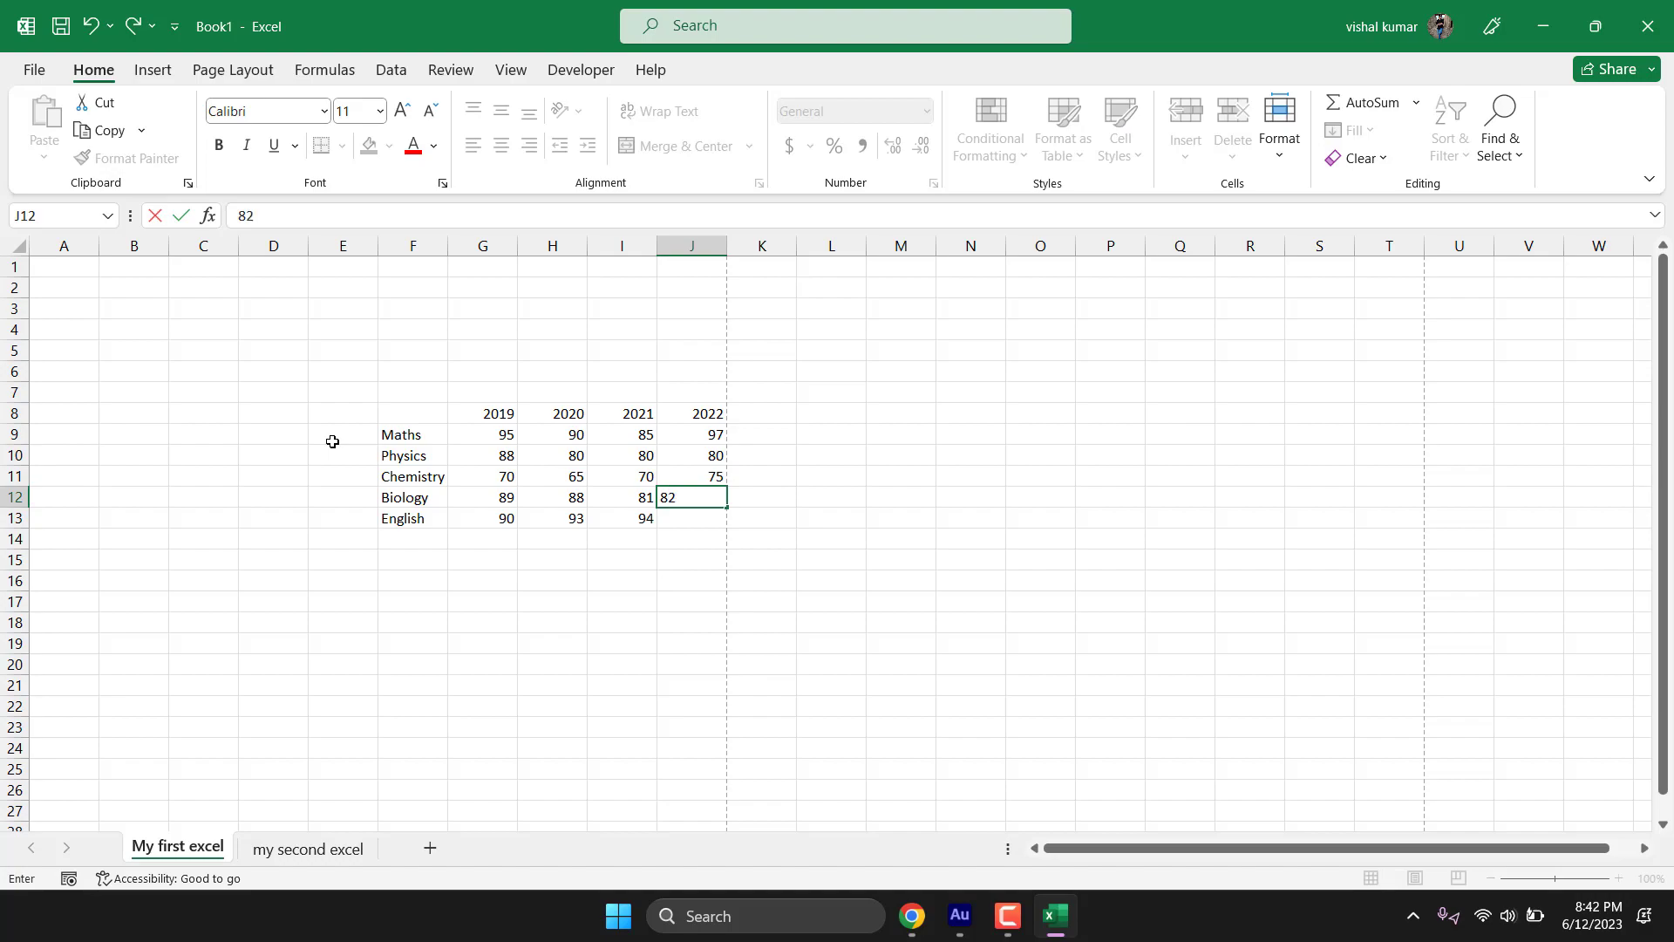
key("Return")
type("95")
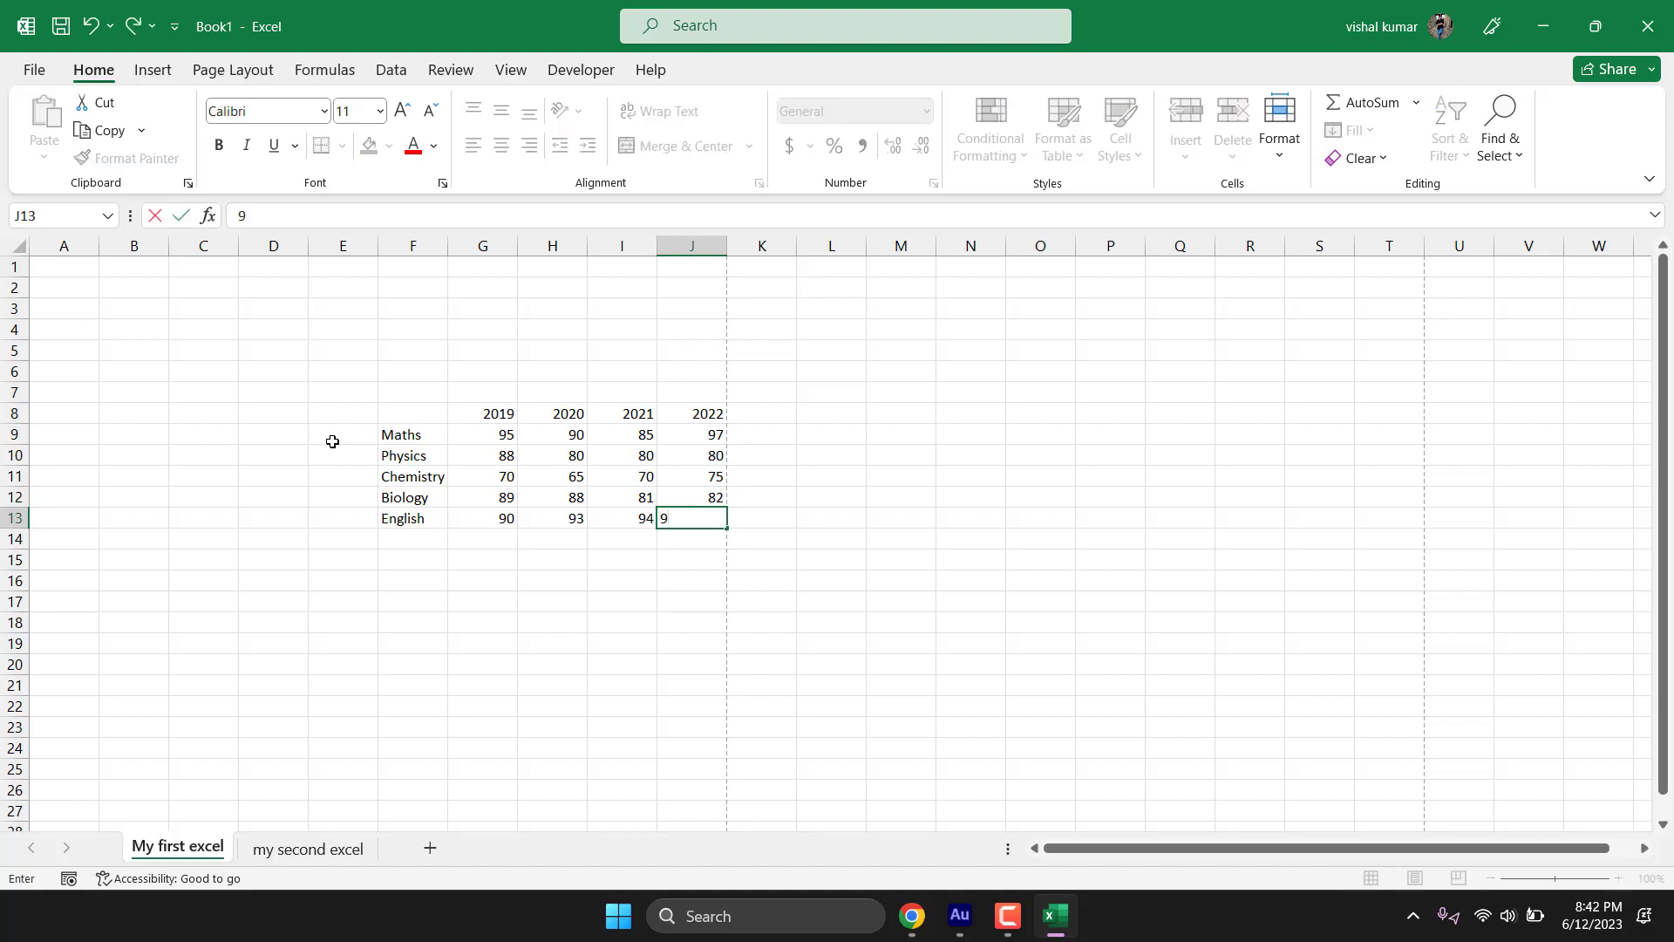
key("Return")
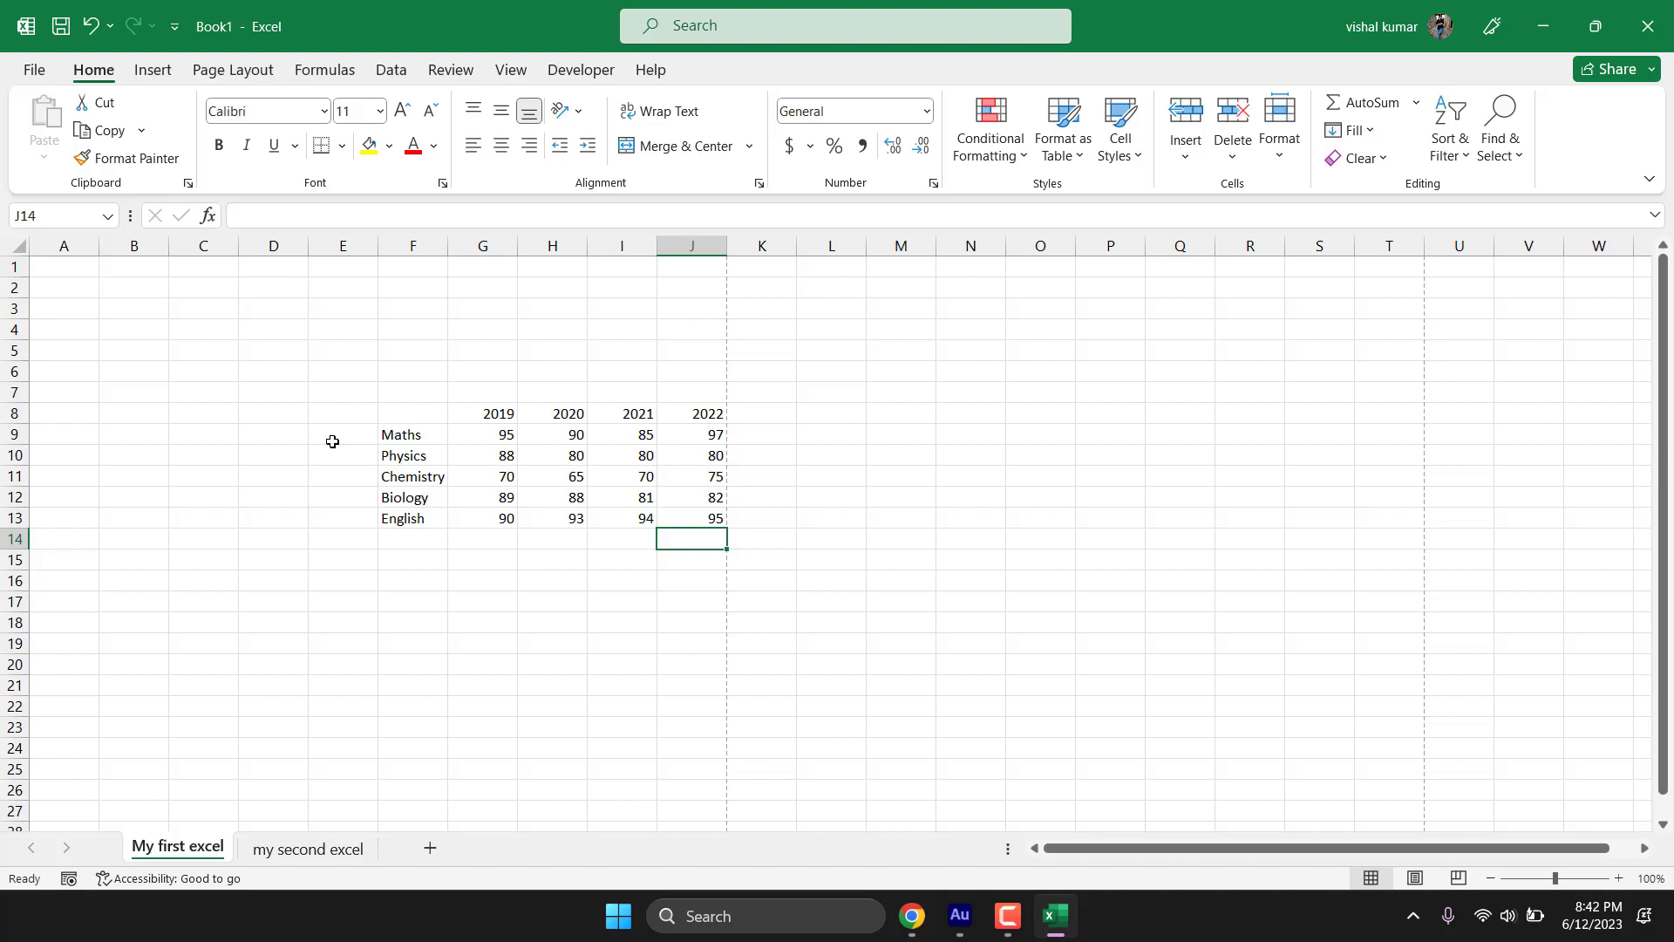
Step: Change the year headings in G8 and H8 to the month-year dates jan-2019 and feb-2020
left_click(496, 414)
double_click(496, 412)
type("jan-")
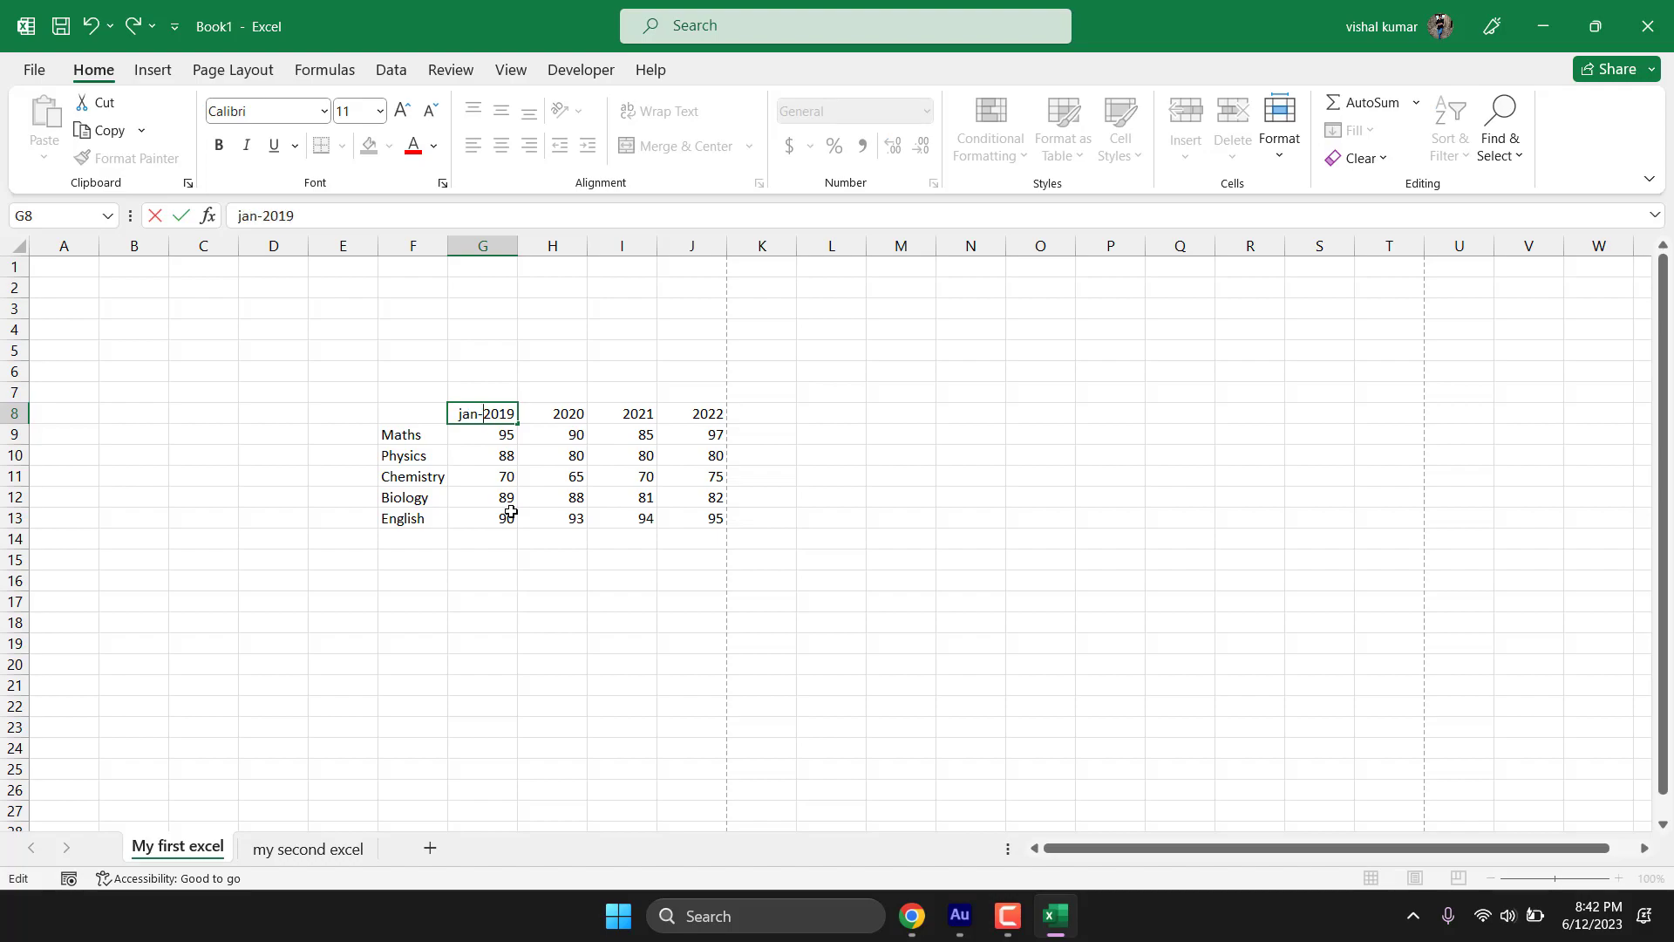
key("Return")
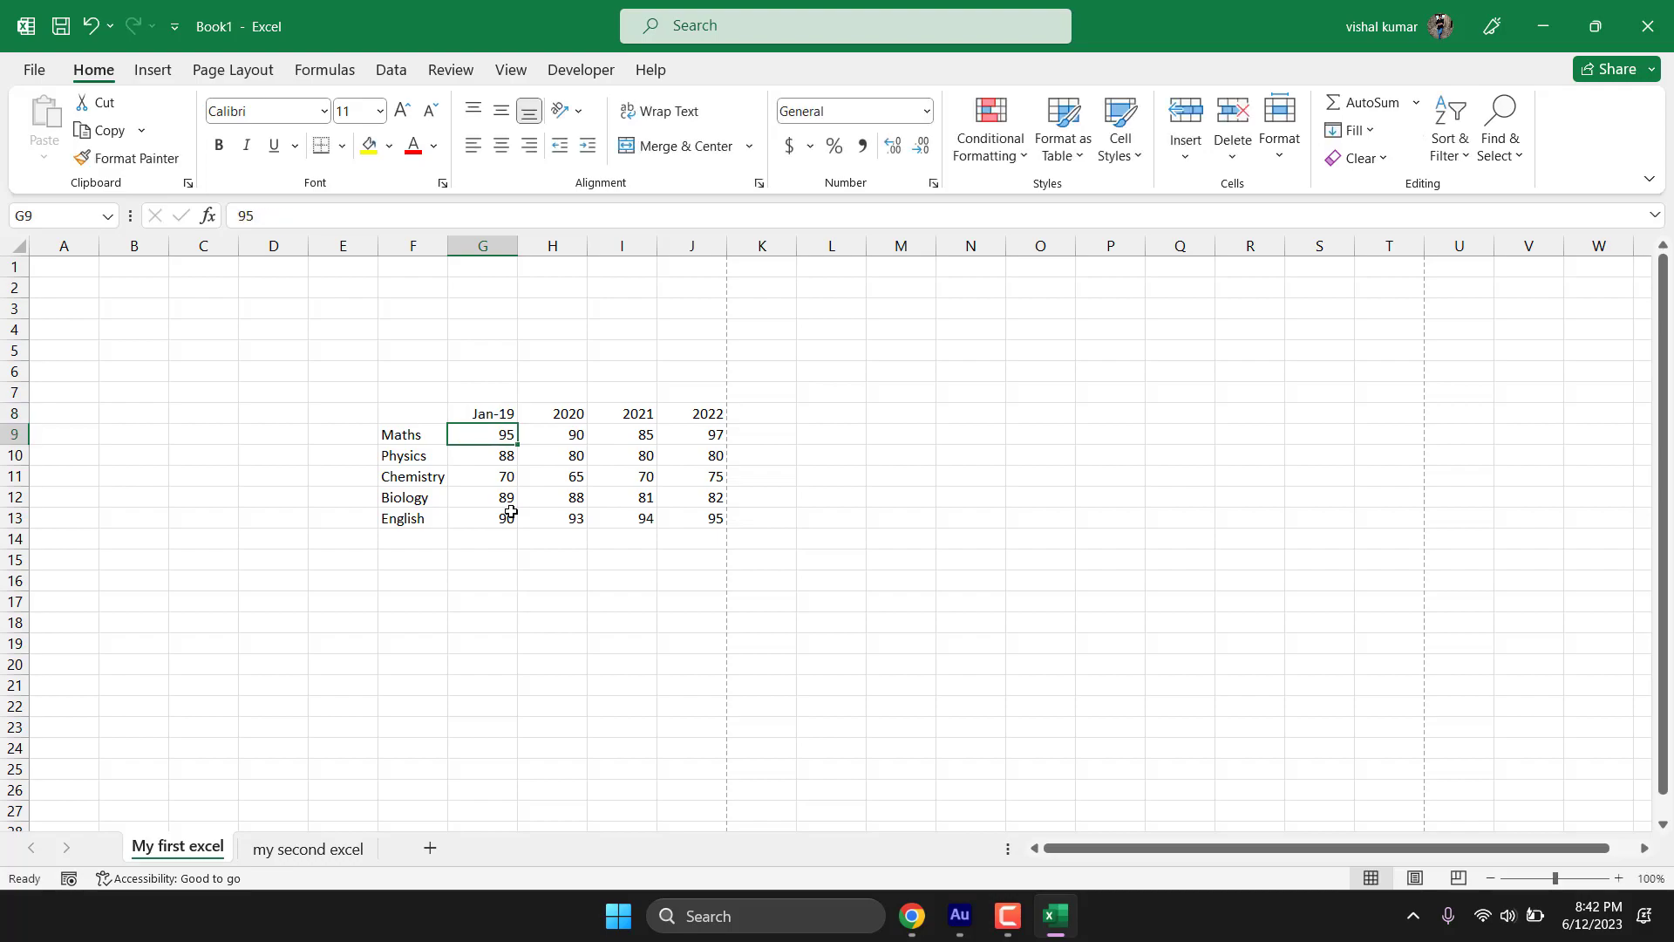
double_click(561, 415)
type("feb-")
key("Return")
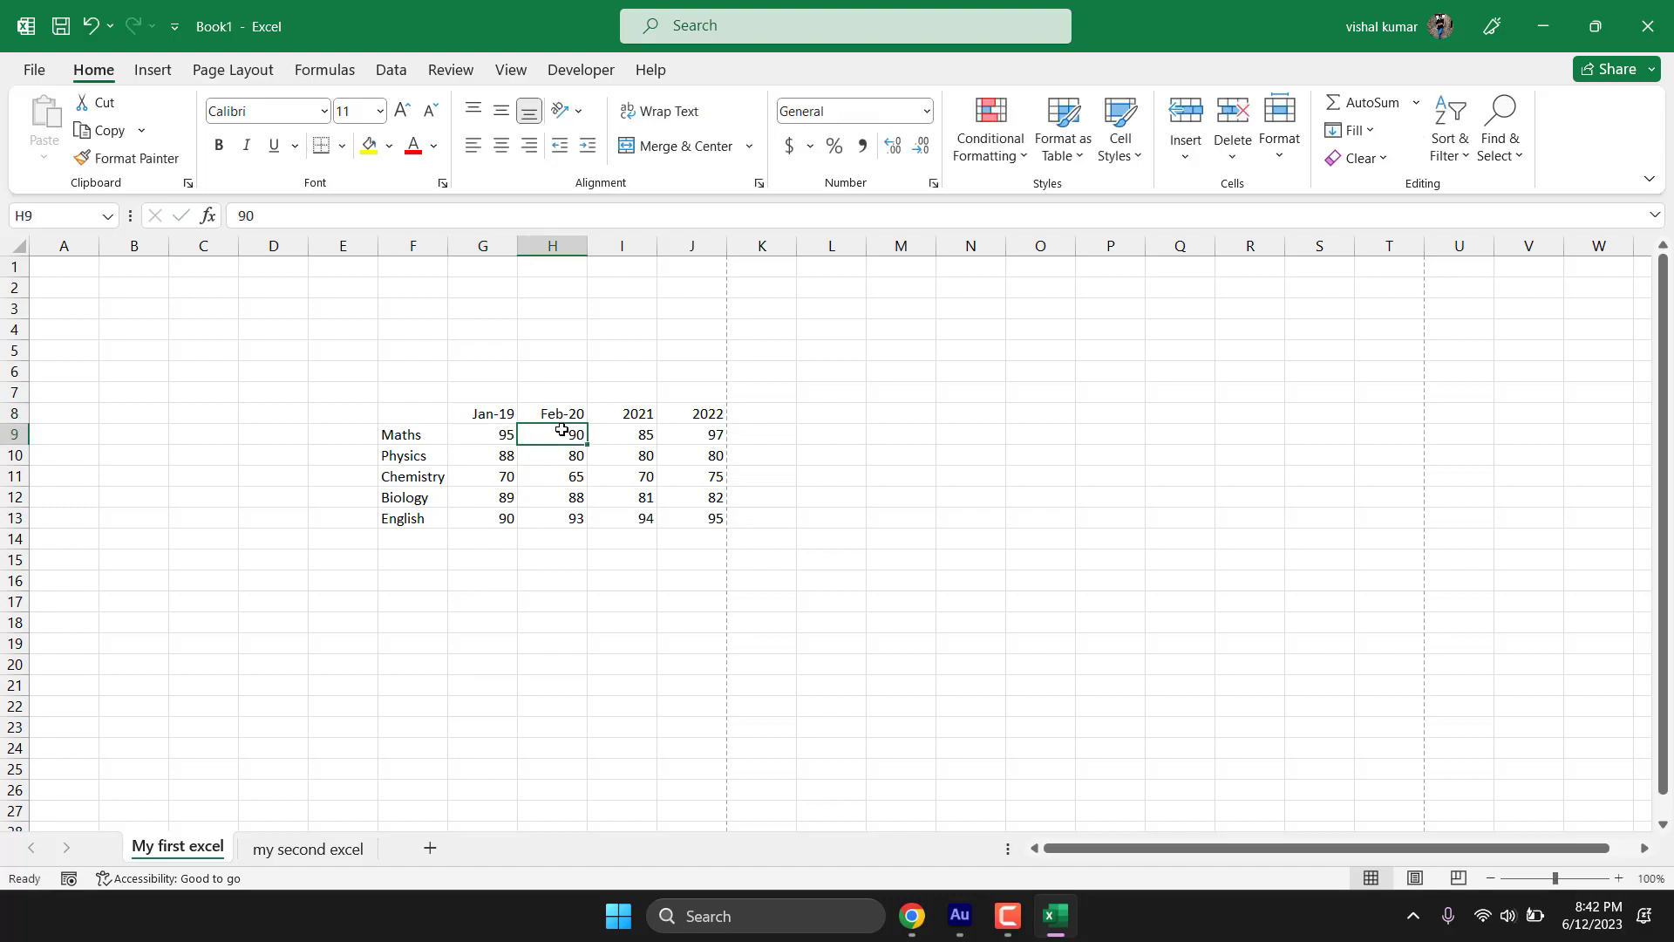
Step: Add Jan to the 2021 heading in I8 and Feb to the 2022 heading in J8, in month-year form
key("Up")
key("Right")
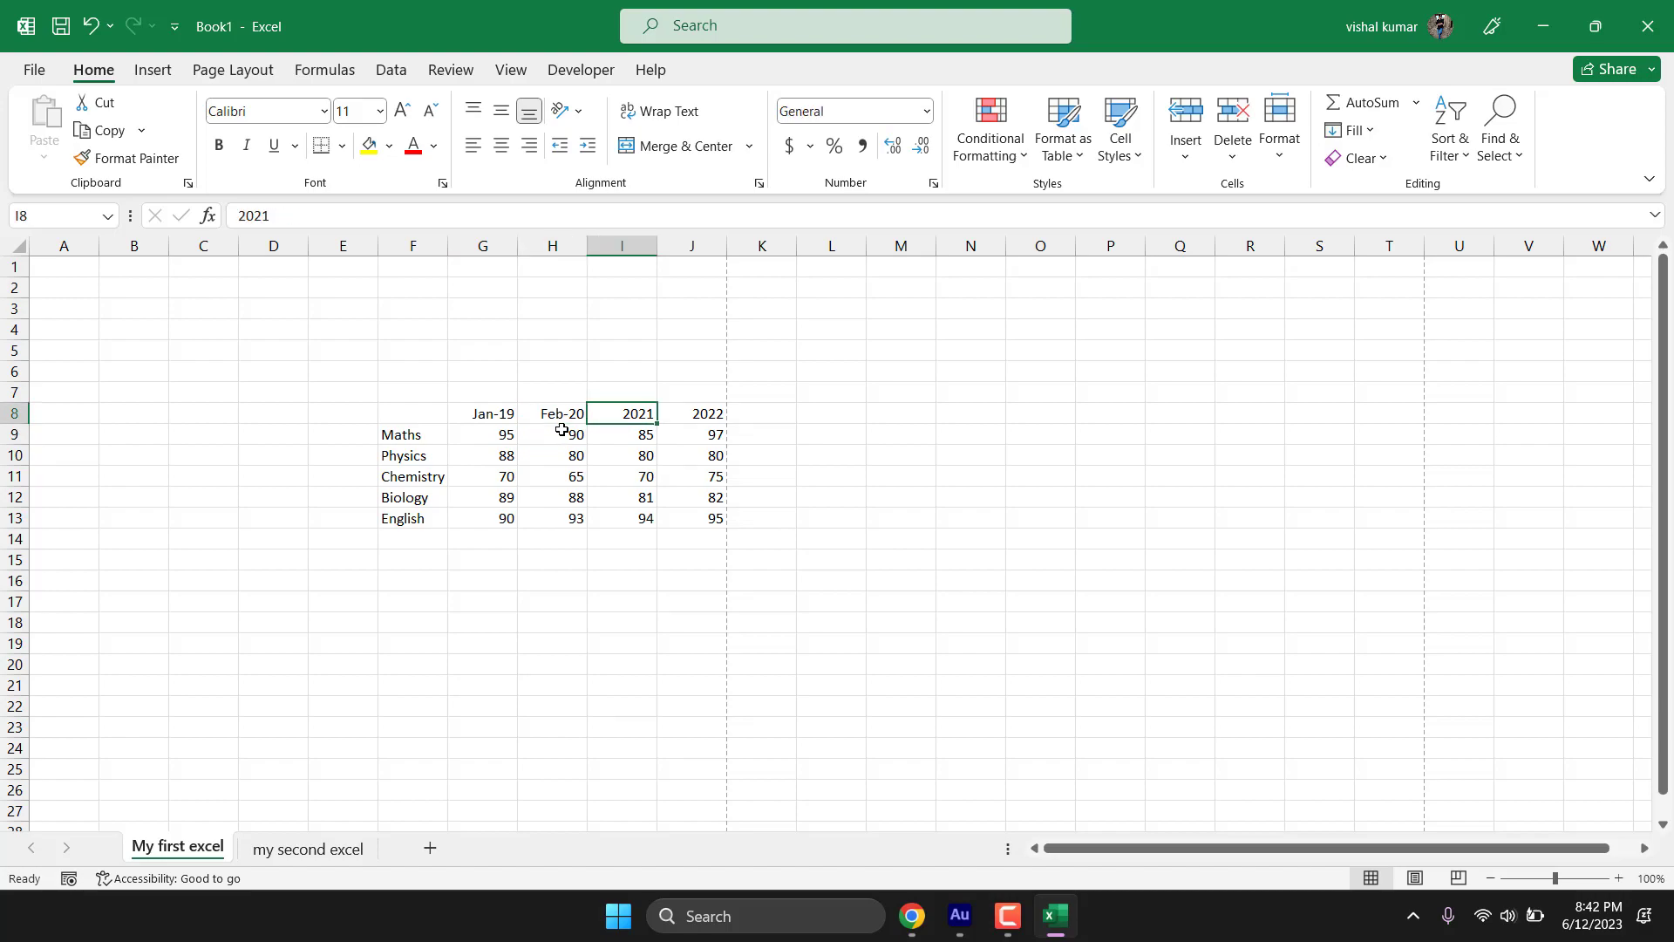
double_click(629, 415)
type("Jan")
key("Return")
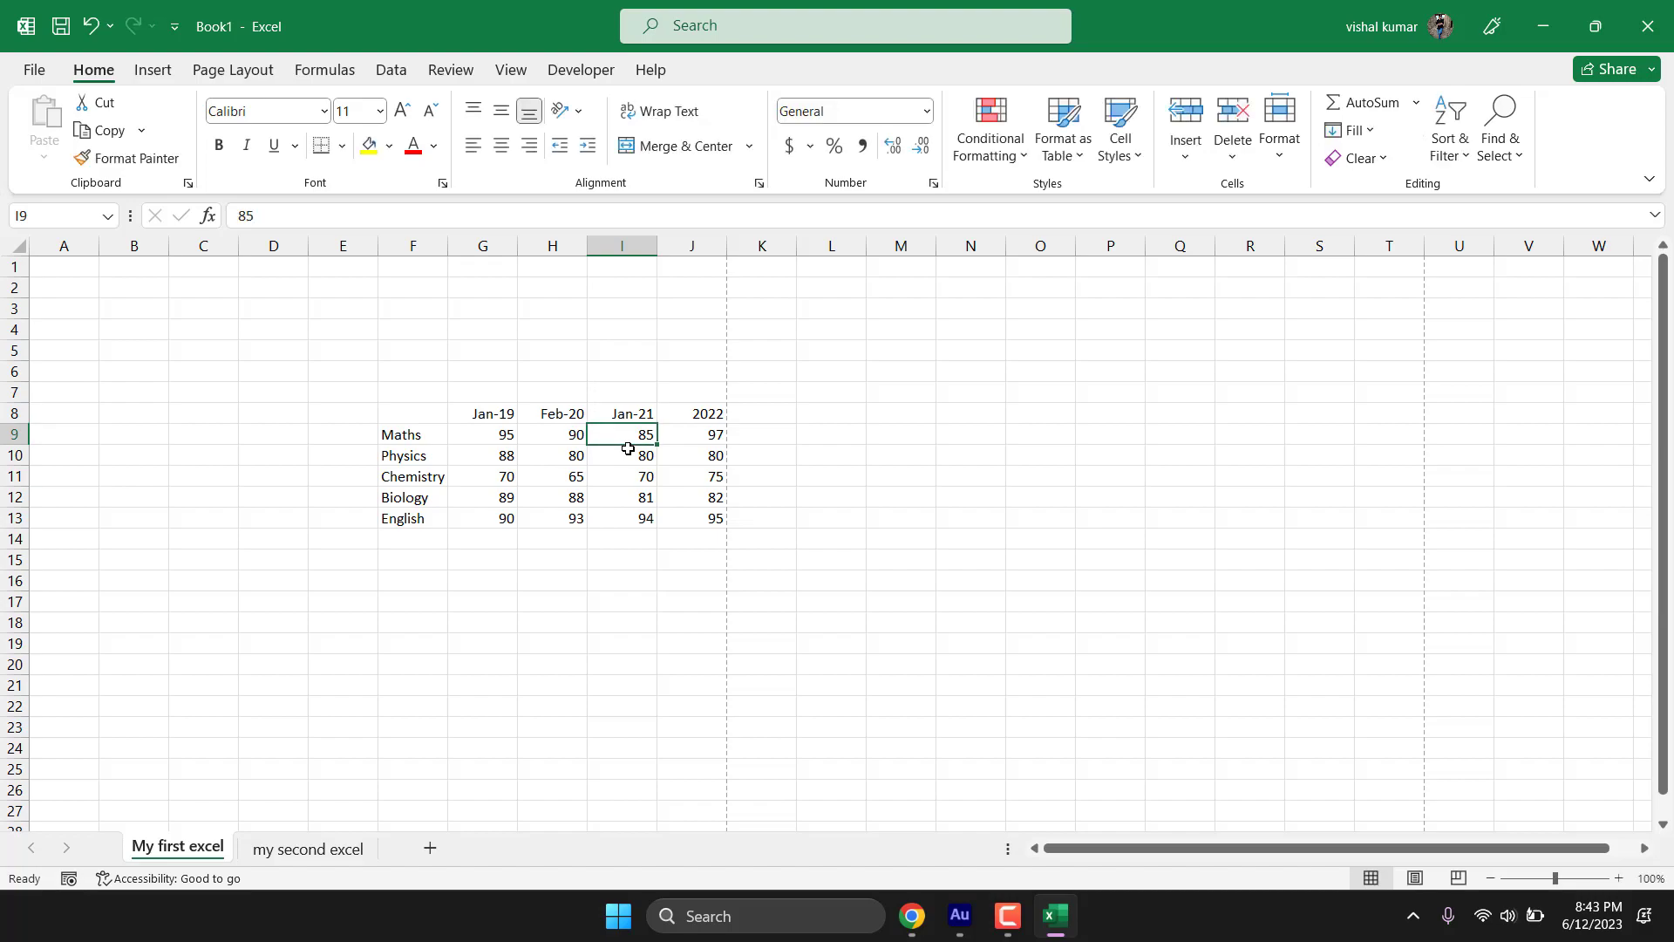
key("Right")
key("Up")
double_click(694, 410)
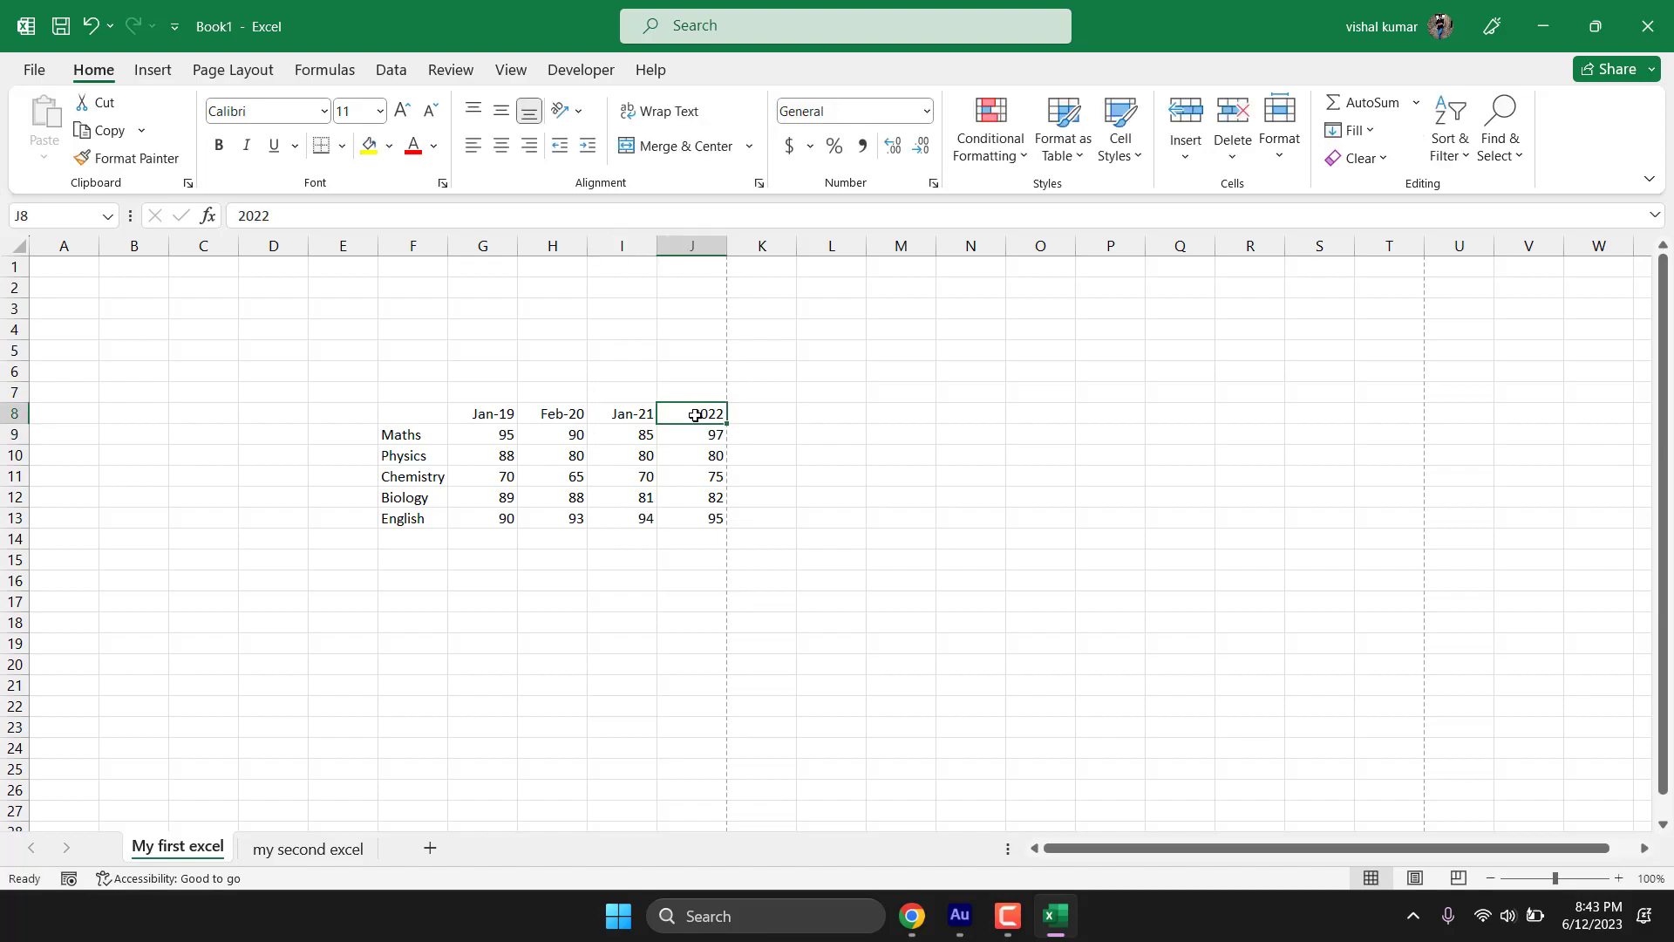
type("Feb")
key("Return")
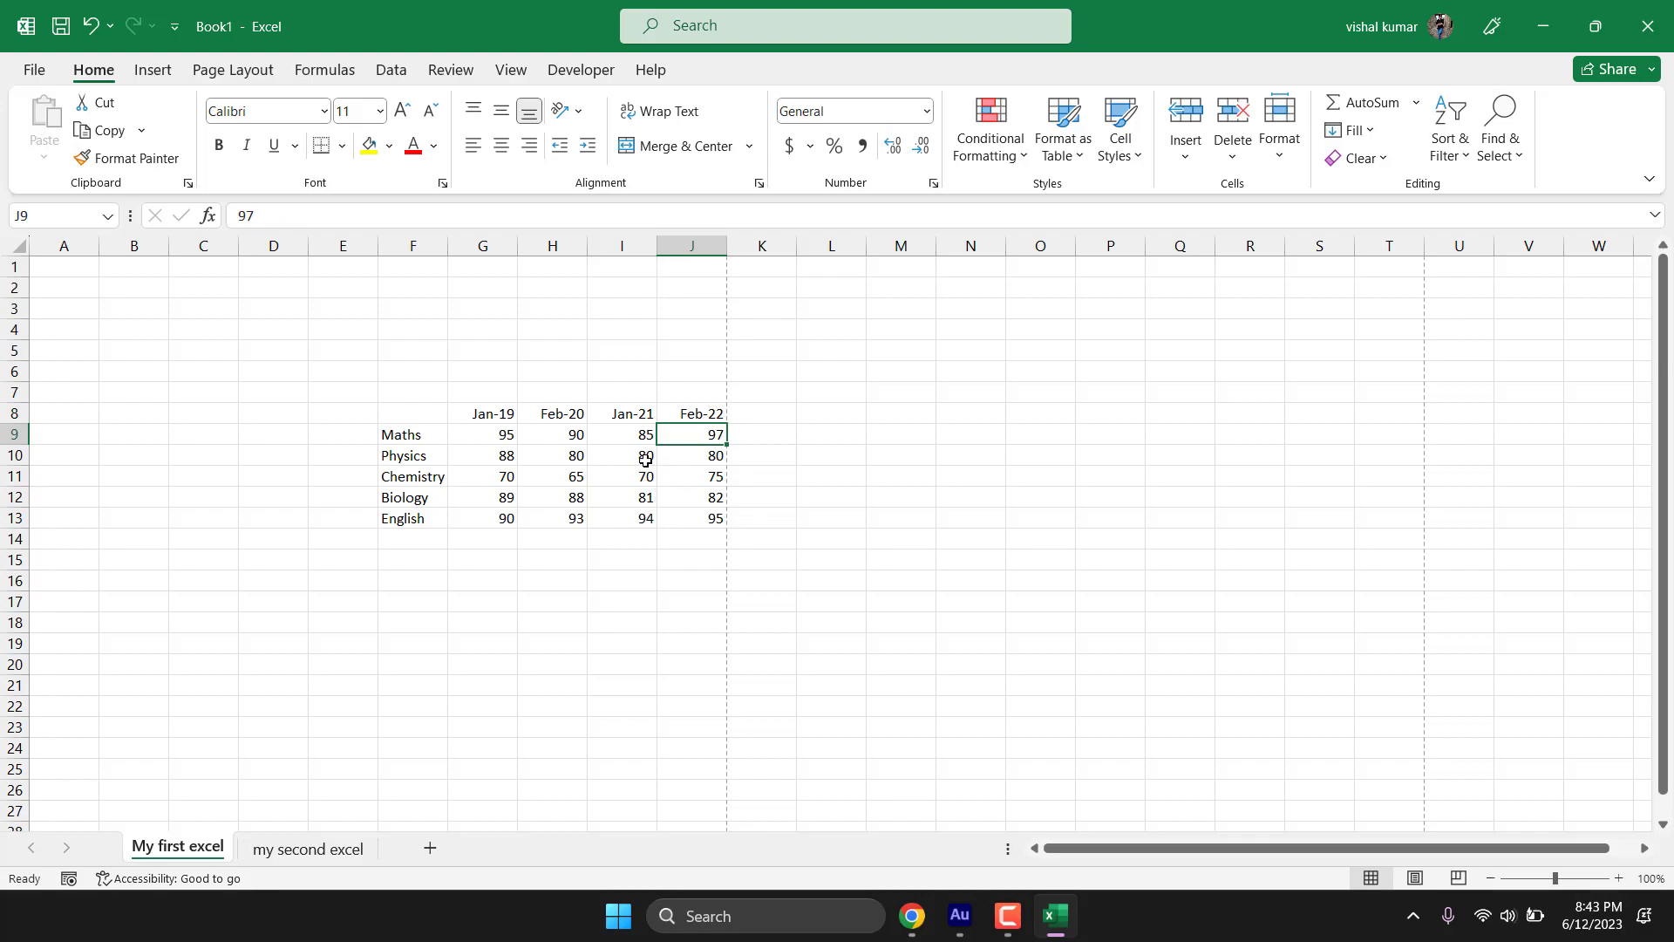
Step: Show the subject labels by selecting column F and several individual subject cells, ending on Maths in F9
left_click(404, 246)
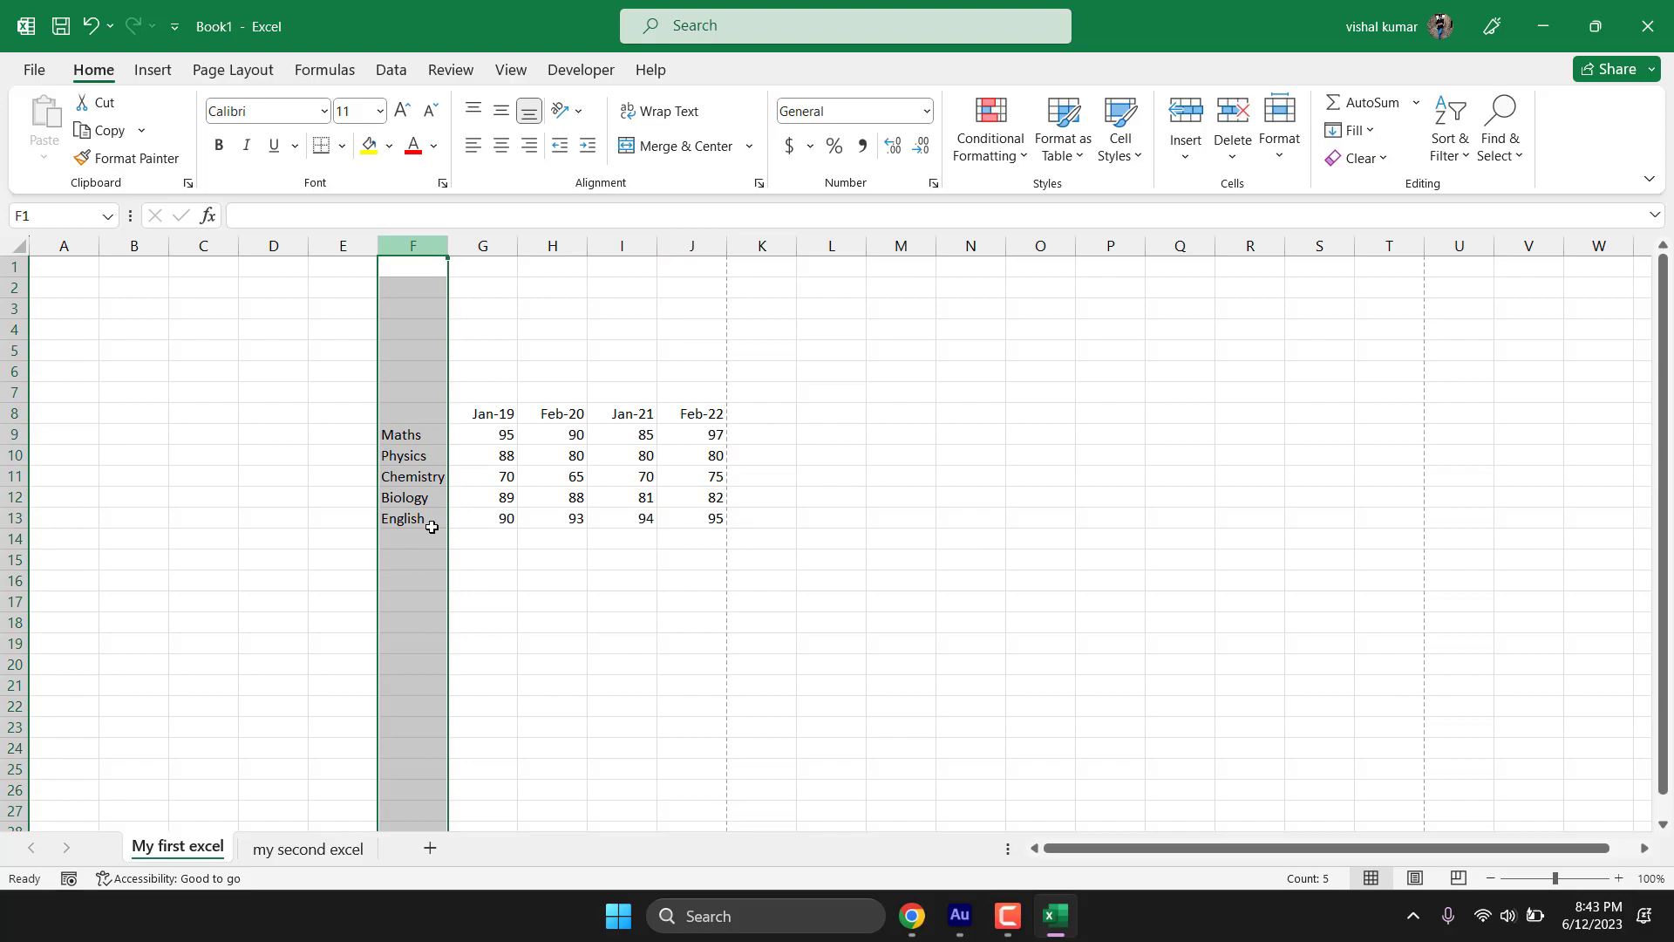
left_click(427, 441)
left_click(427, 456)
left_click(424, 476)
left_click(424, 517)
left_click(407, 436)
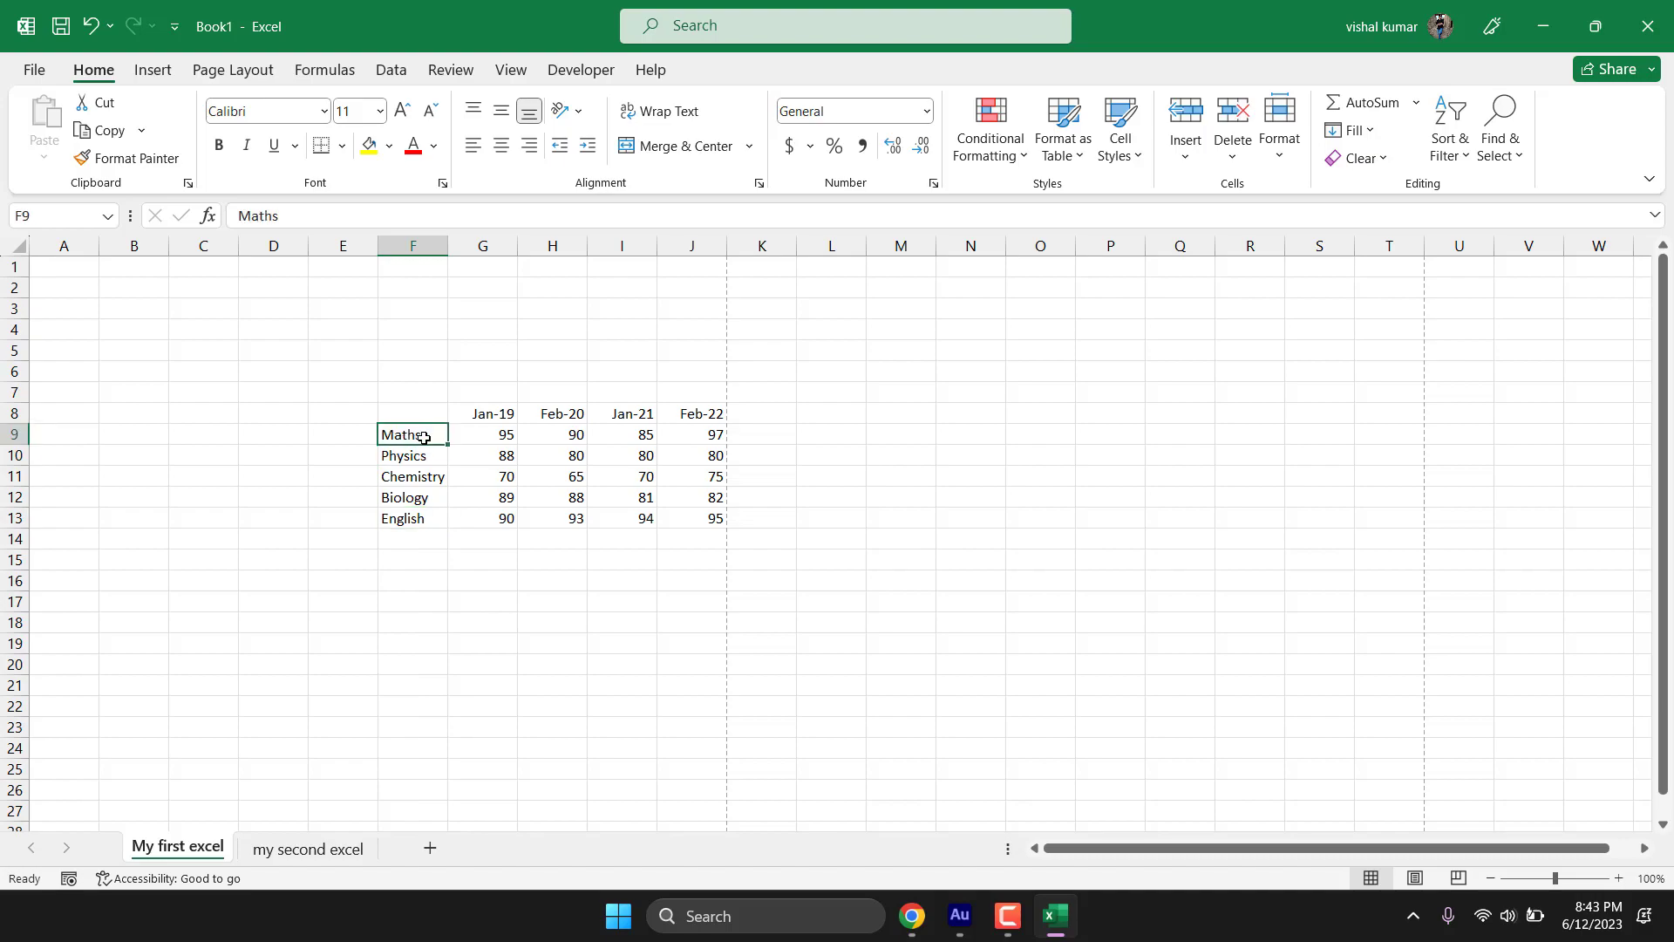
Step: Compare the Maths label in F9 with its mark in G9, and select the marks range G9 to G13
left_click(502, 436)
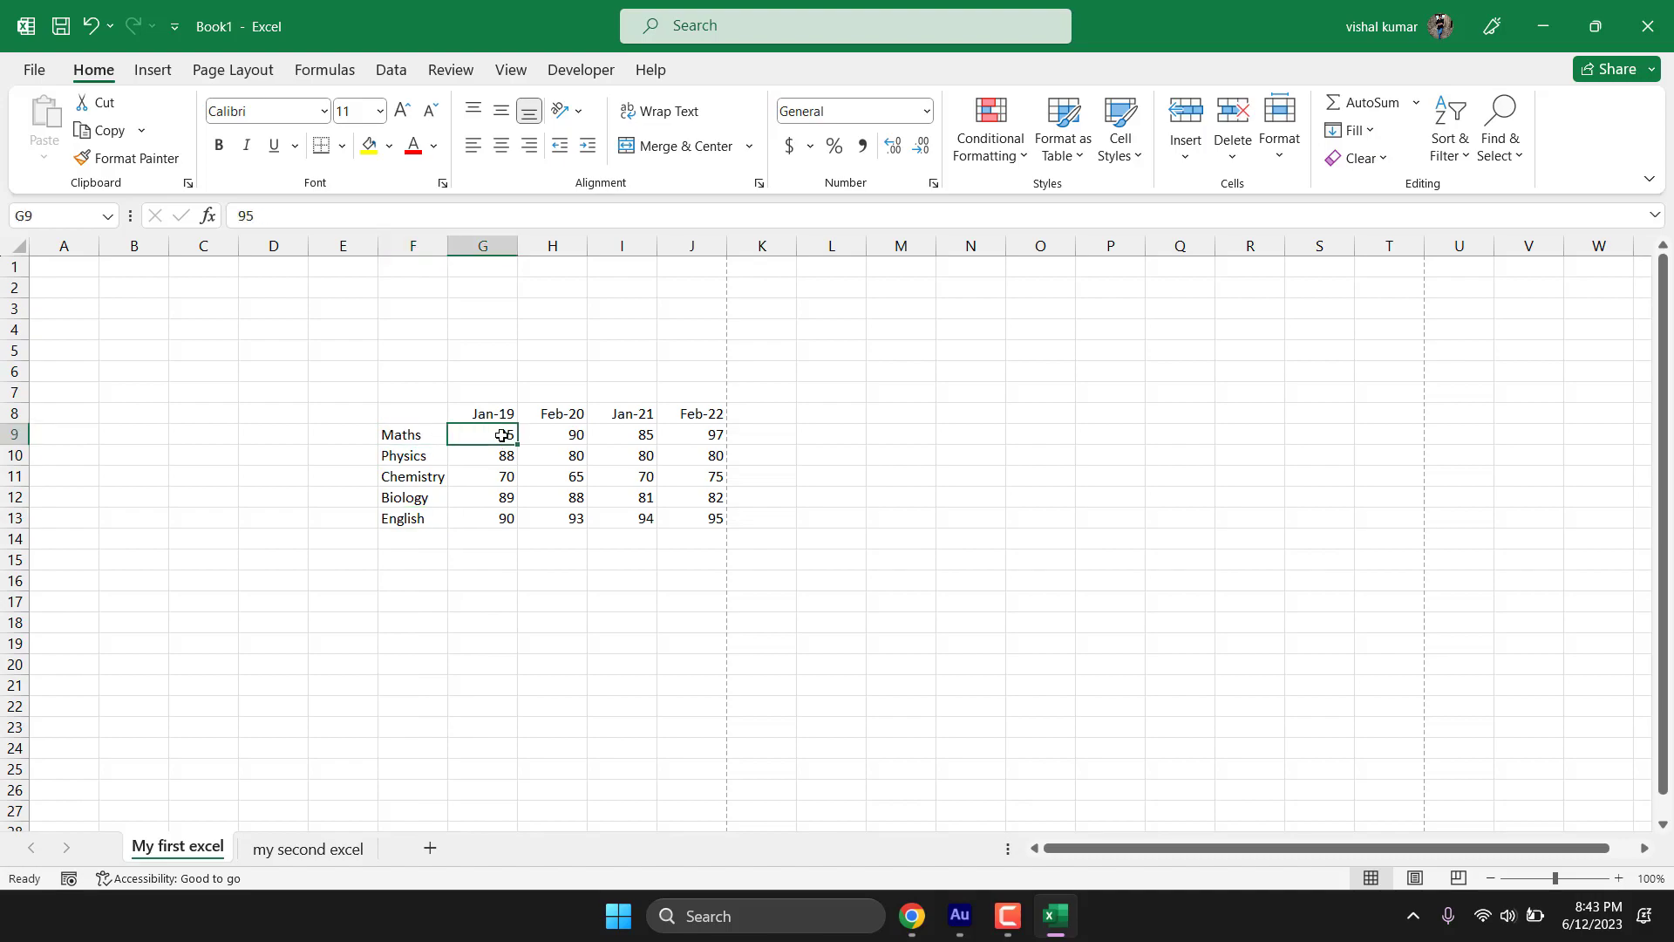
left_click(433, 441)
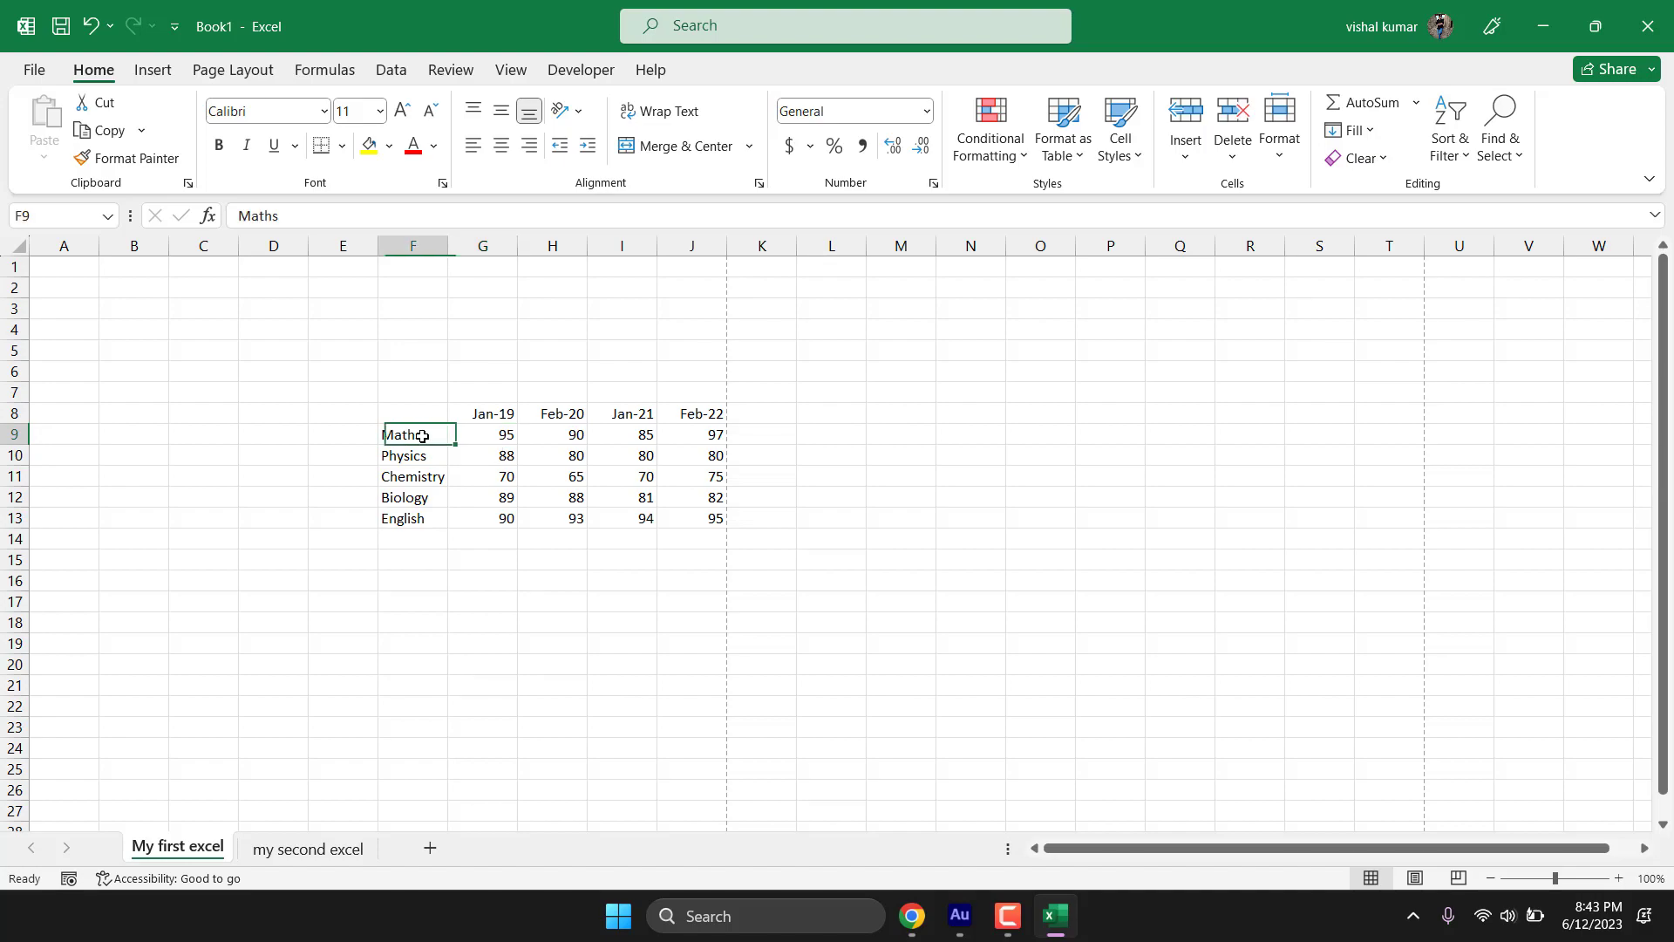
left_click(485, 437)
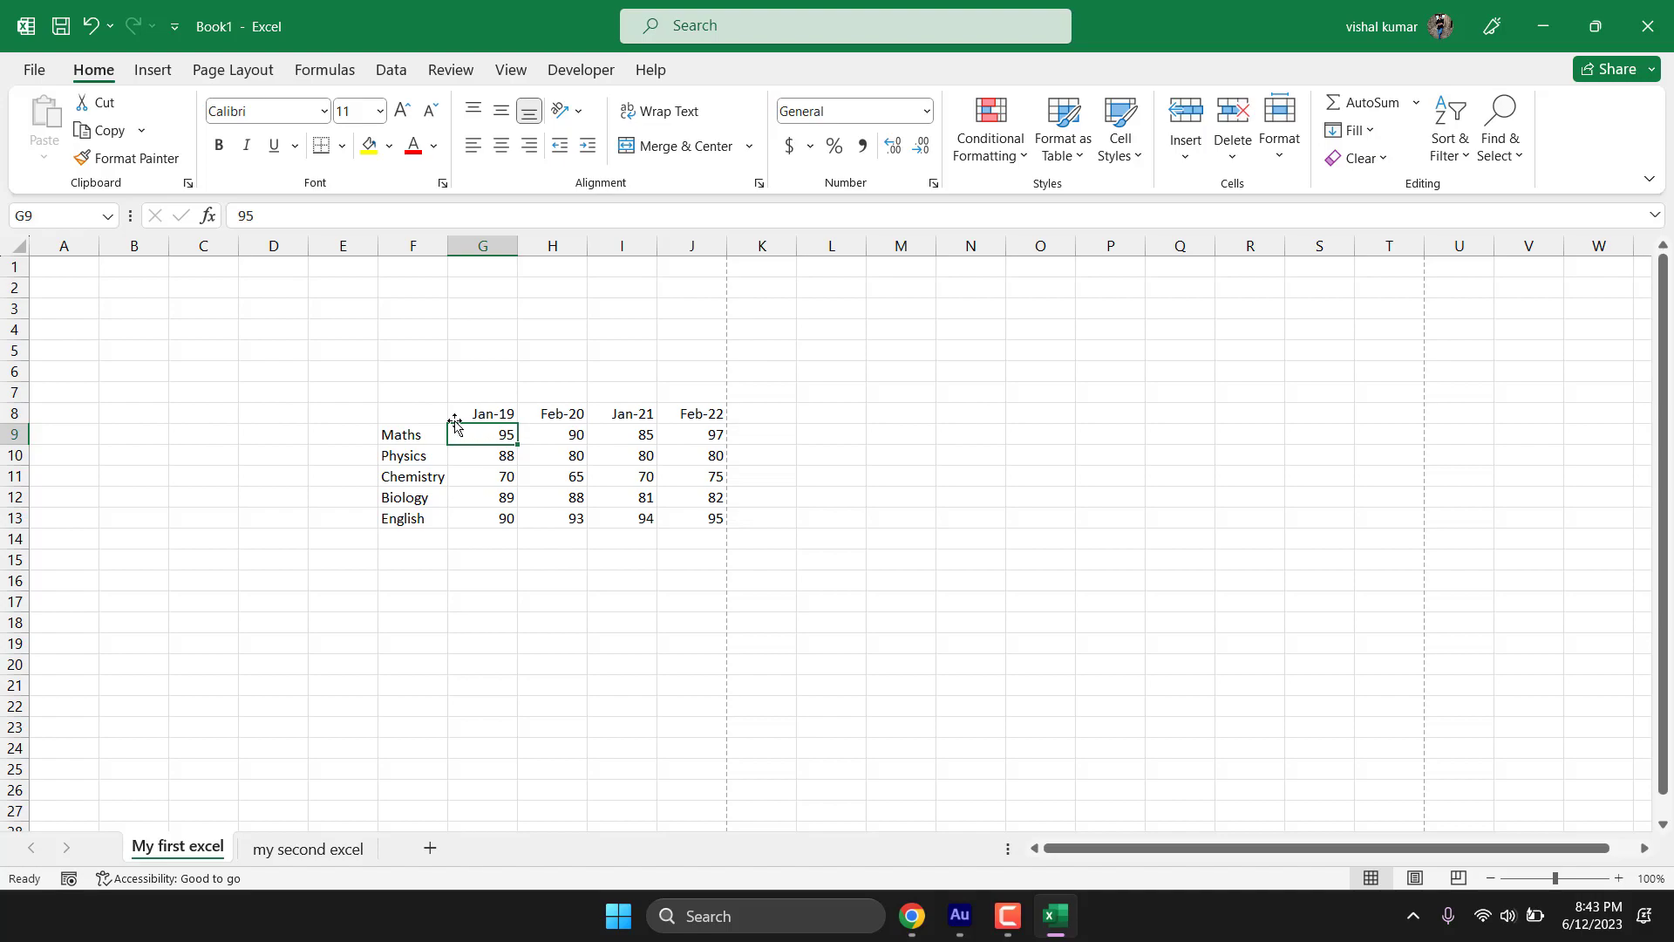
left_click_drag(463, 433, 487, 517)
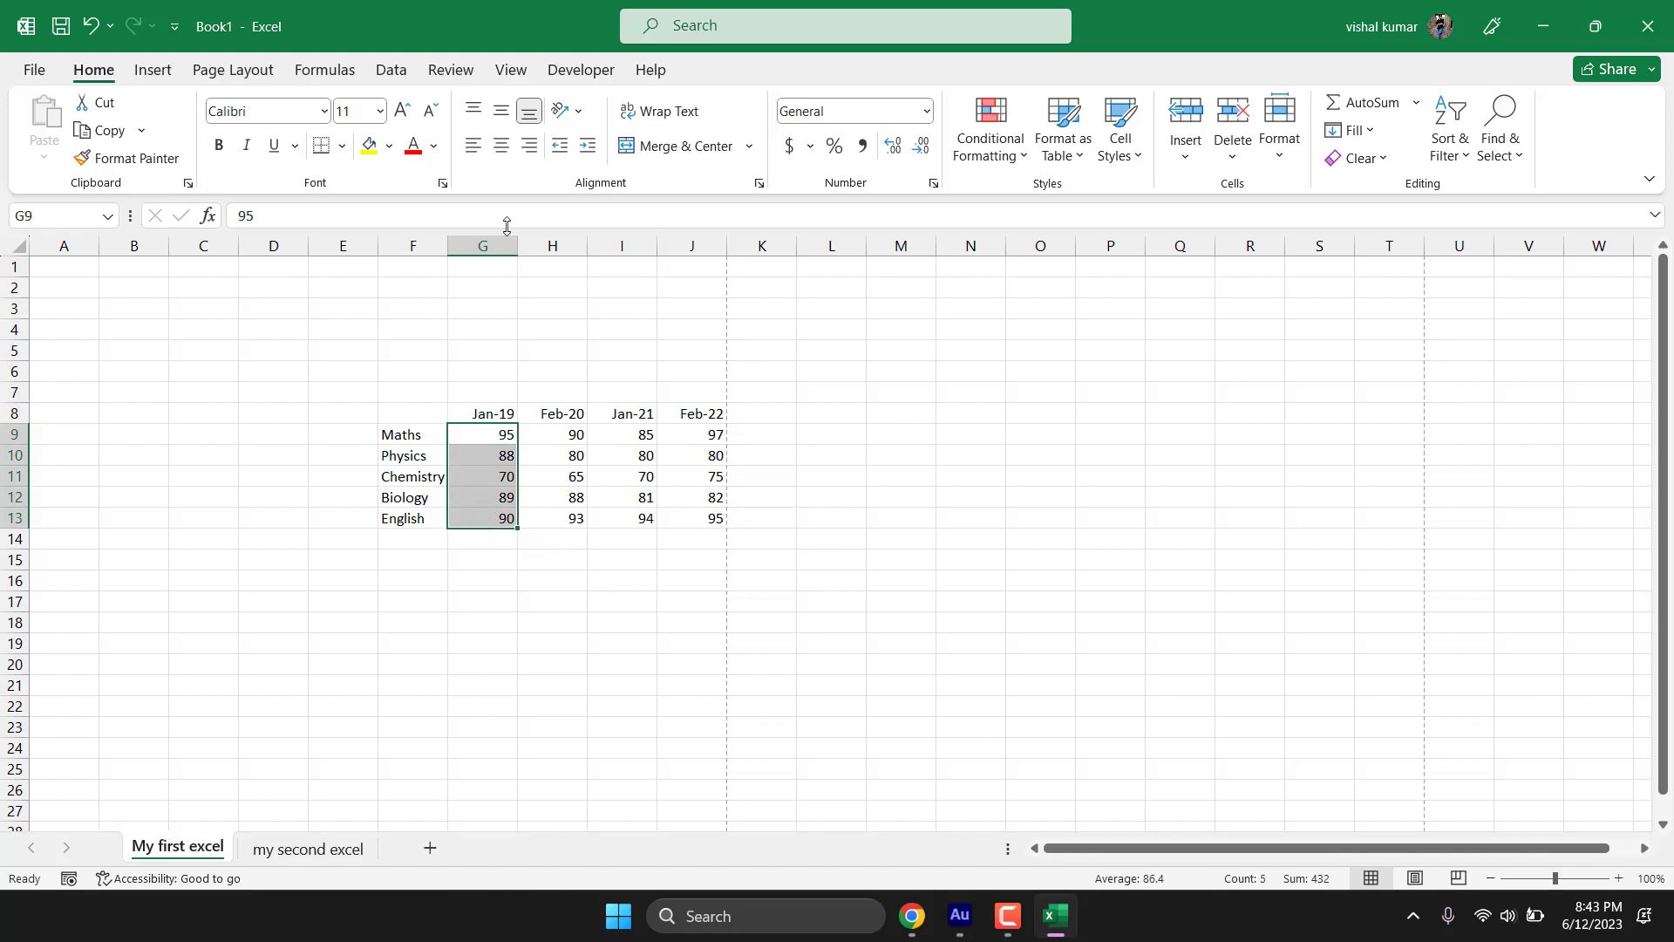
Step: Try left alignment on the marks in G9 to G13 and undo it
left_click(471, 148)
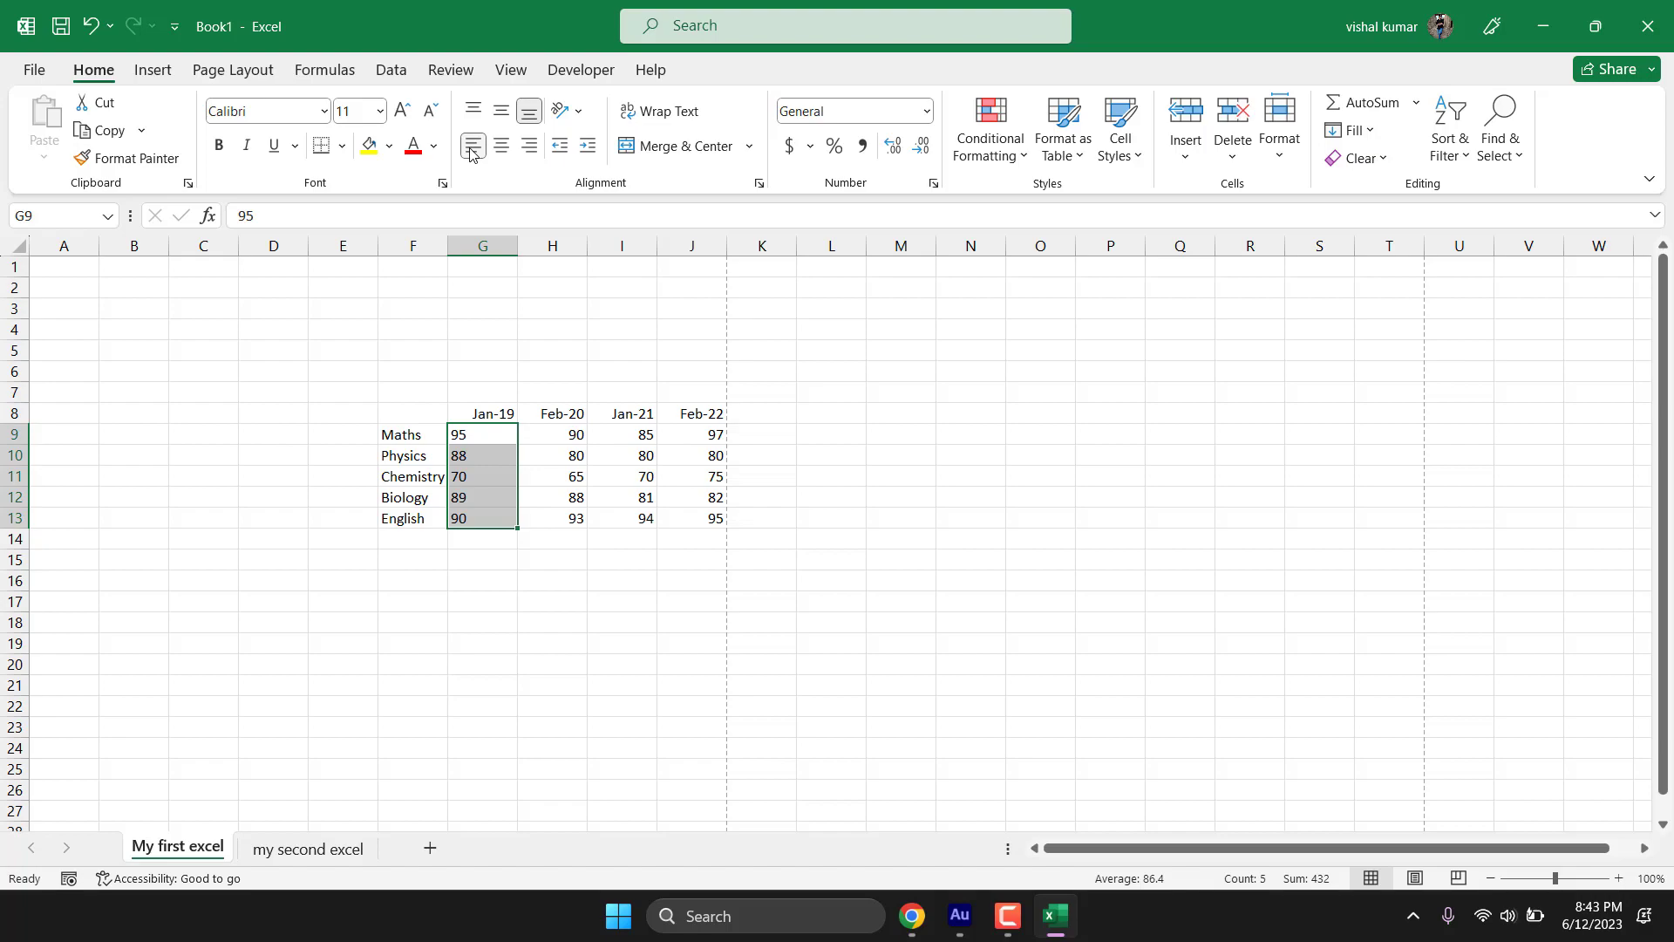
left_click(600, 626)
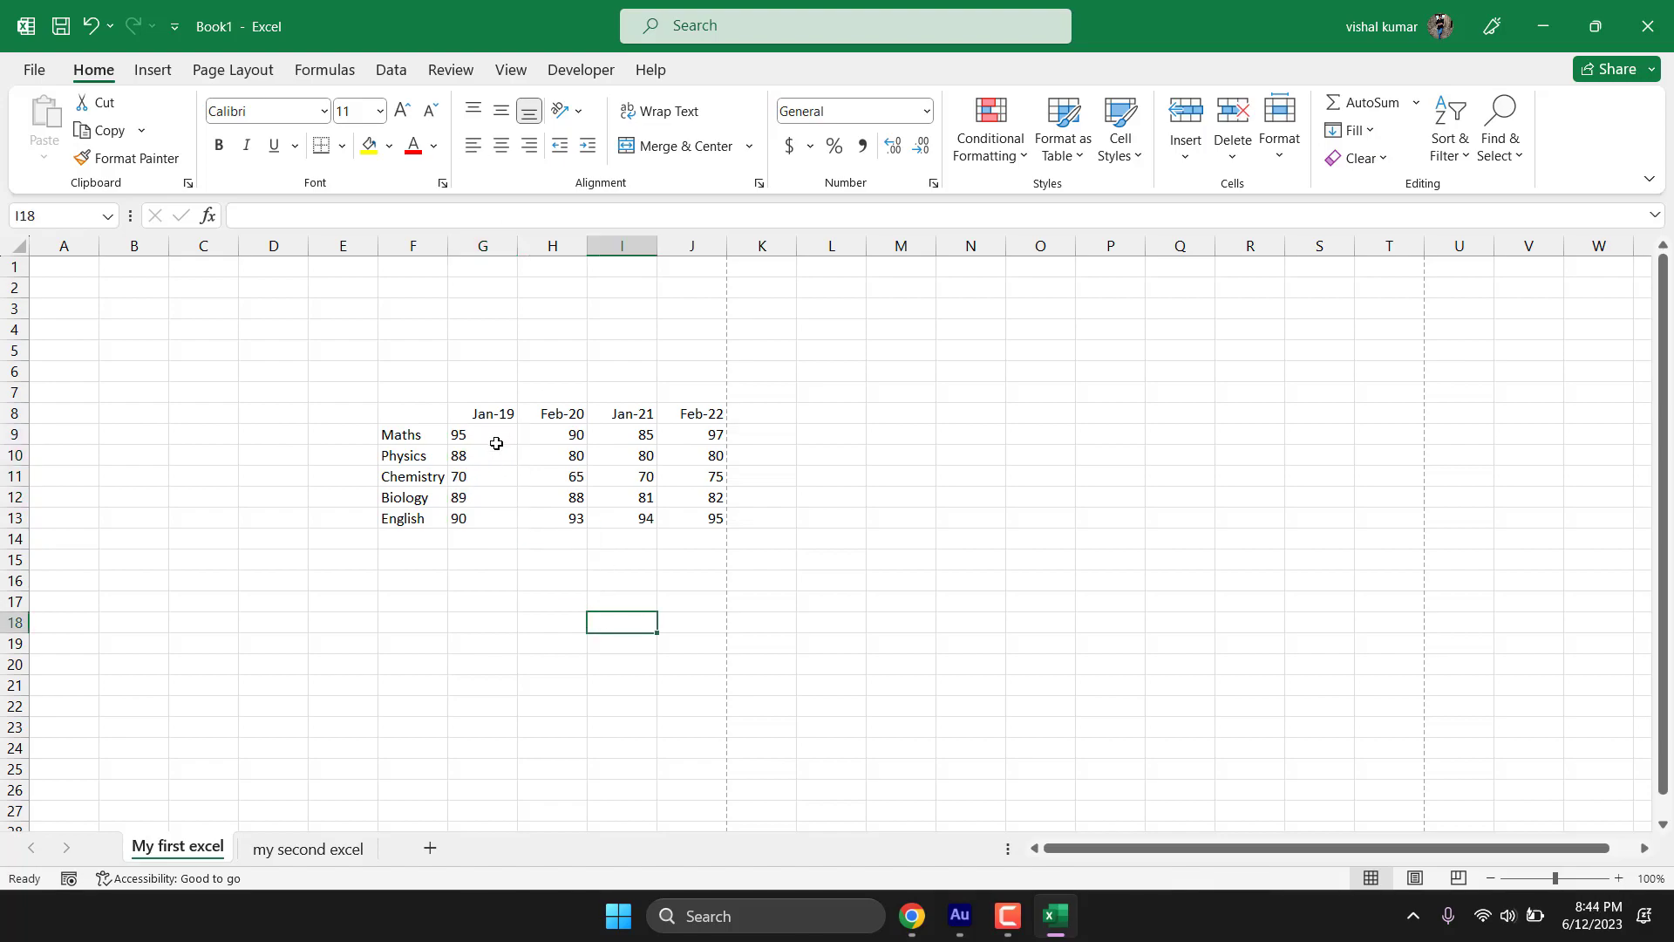
left_click_drag(494, 439, 496, 499)
left_click(534, 576)
key("ctrl+z")
Step: Enter the decimal numbers 100.43, 10.65, 1.65 and 20.44 in cells I16 to I19
left_click(637, 573)
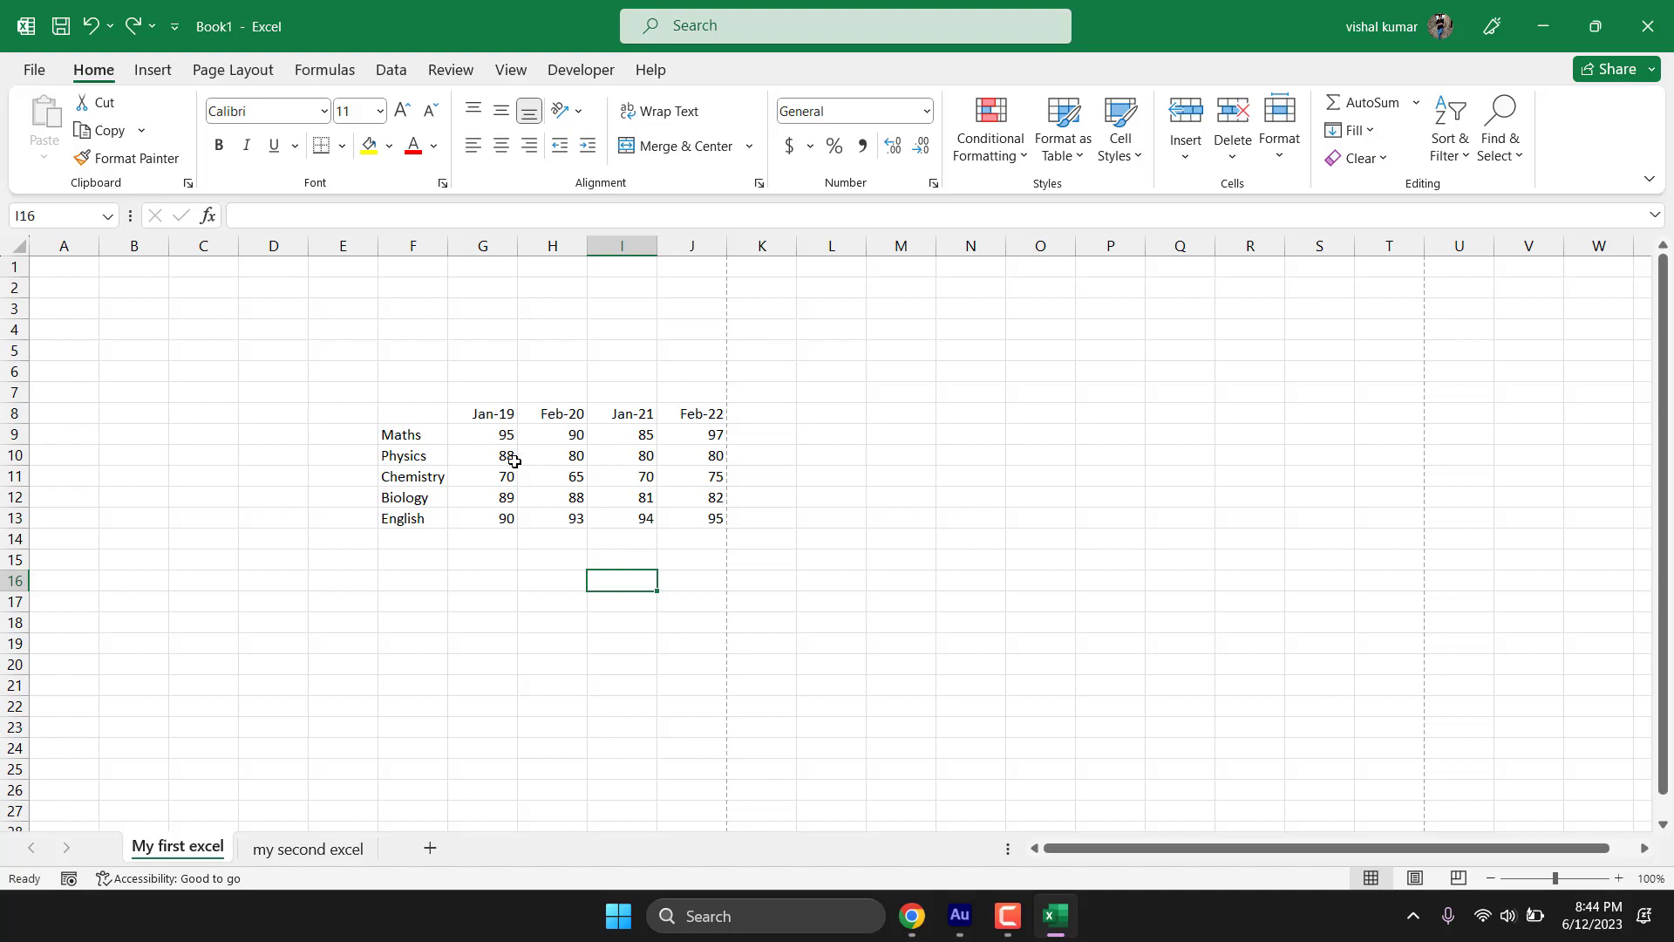
type("100.43")
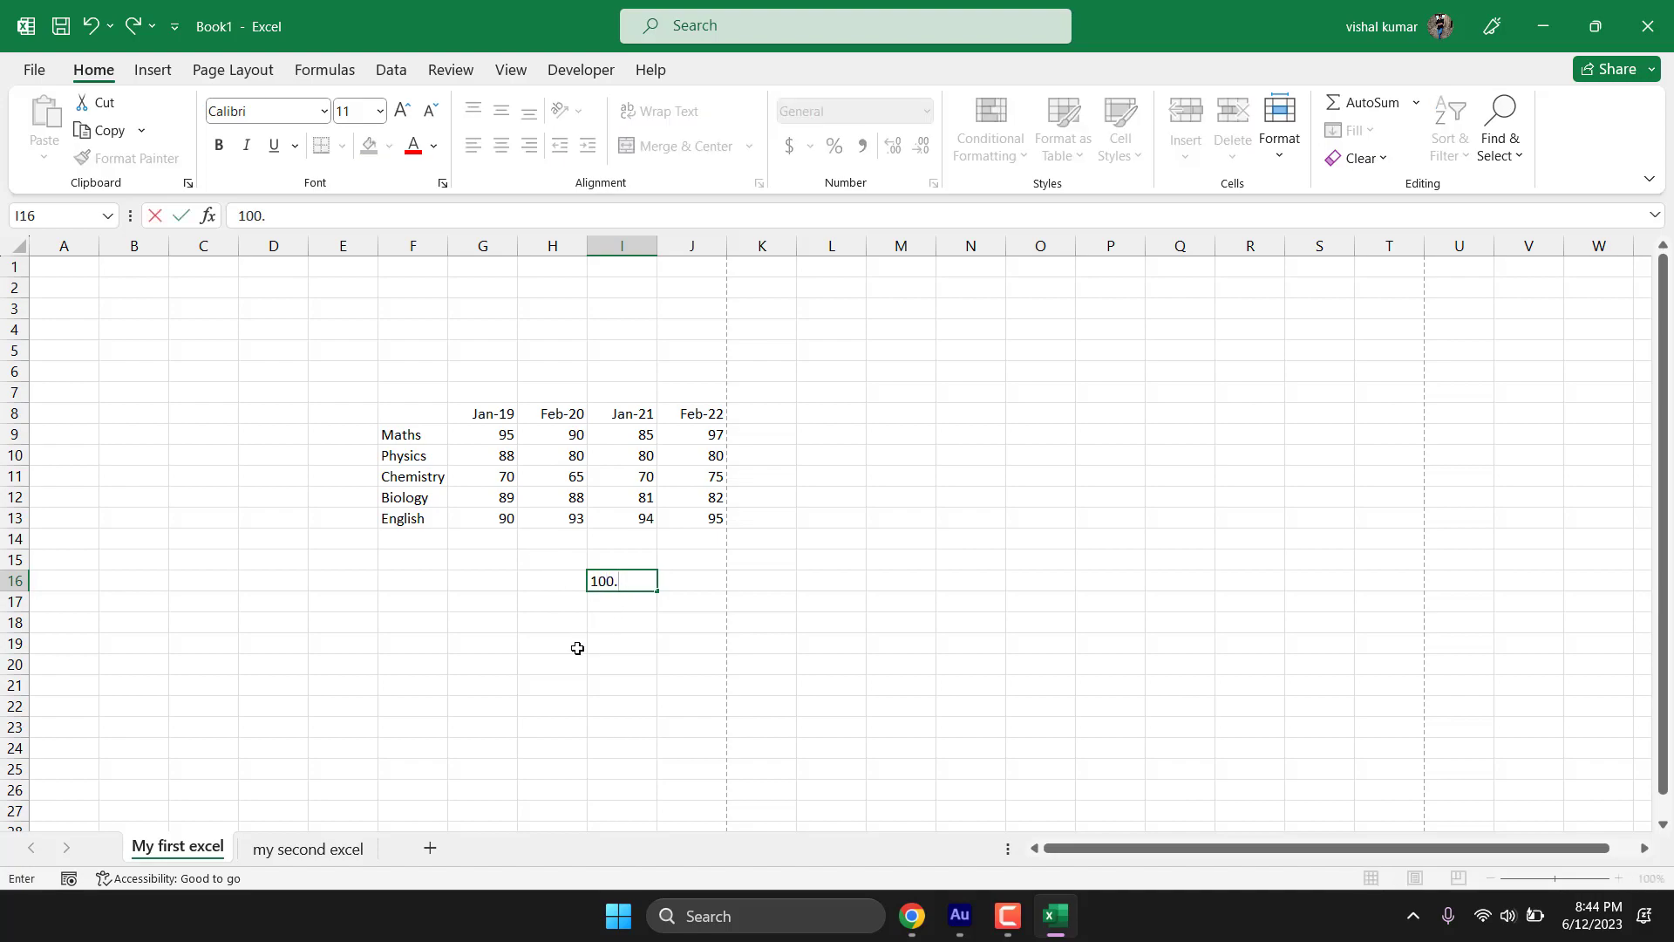
type("1")
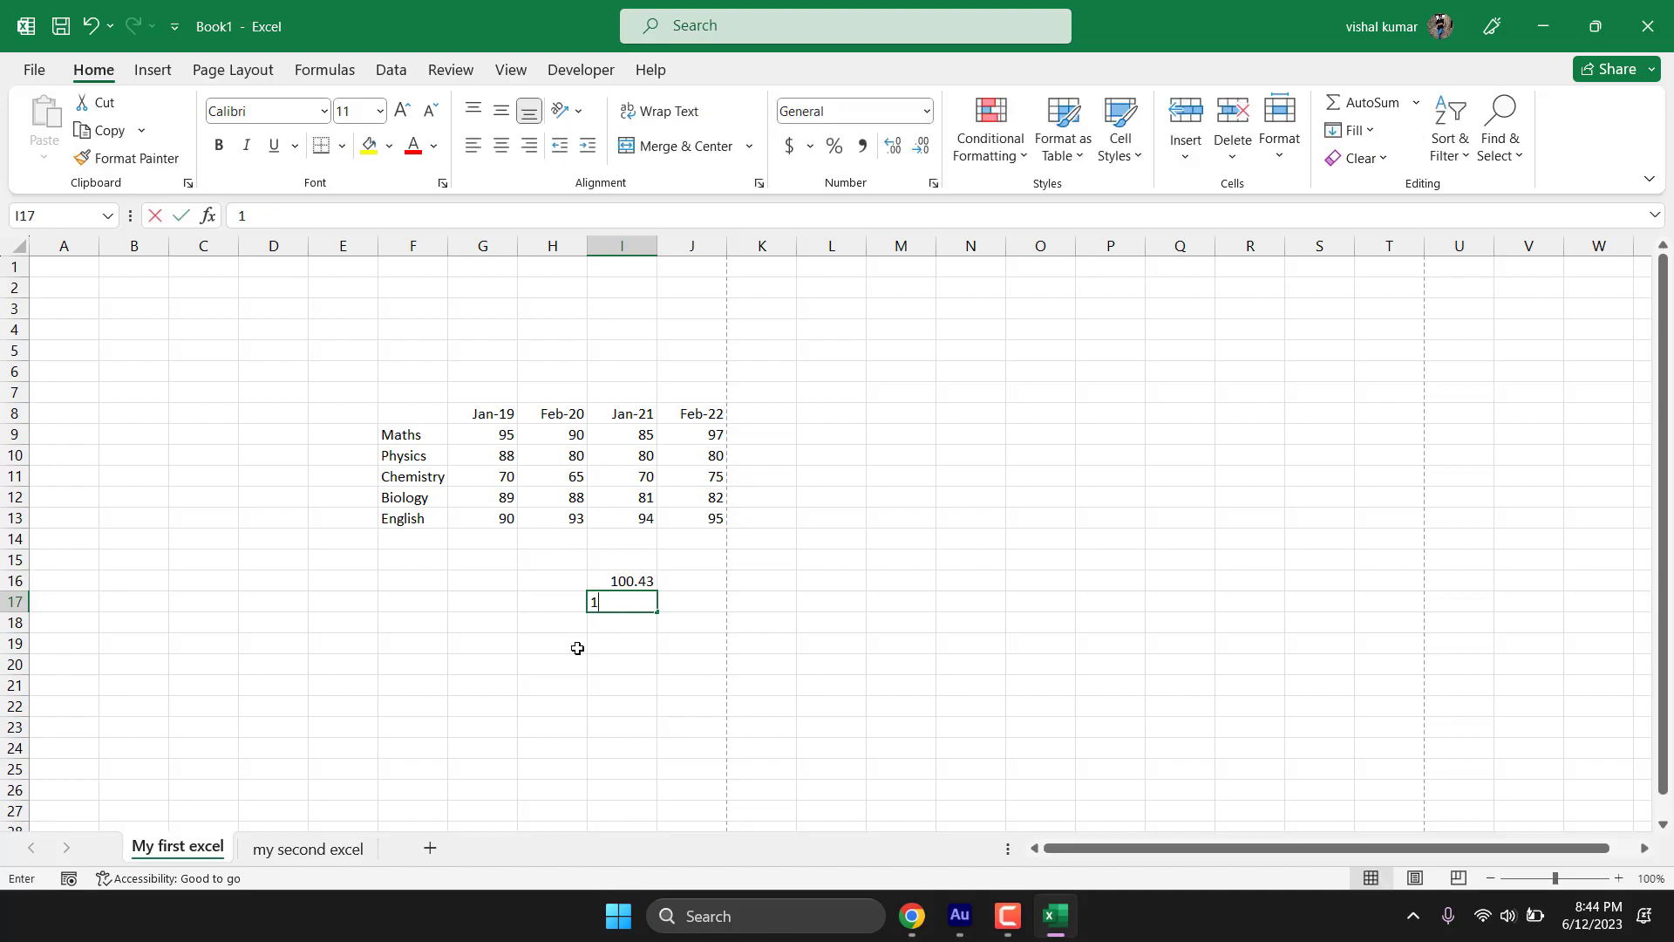
type("0.65")
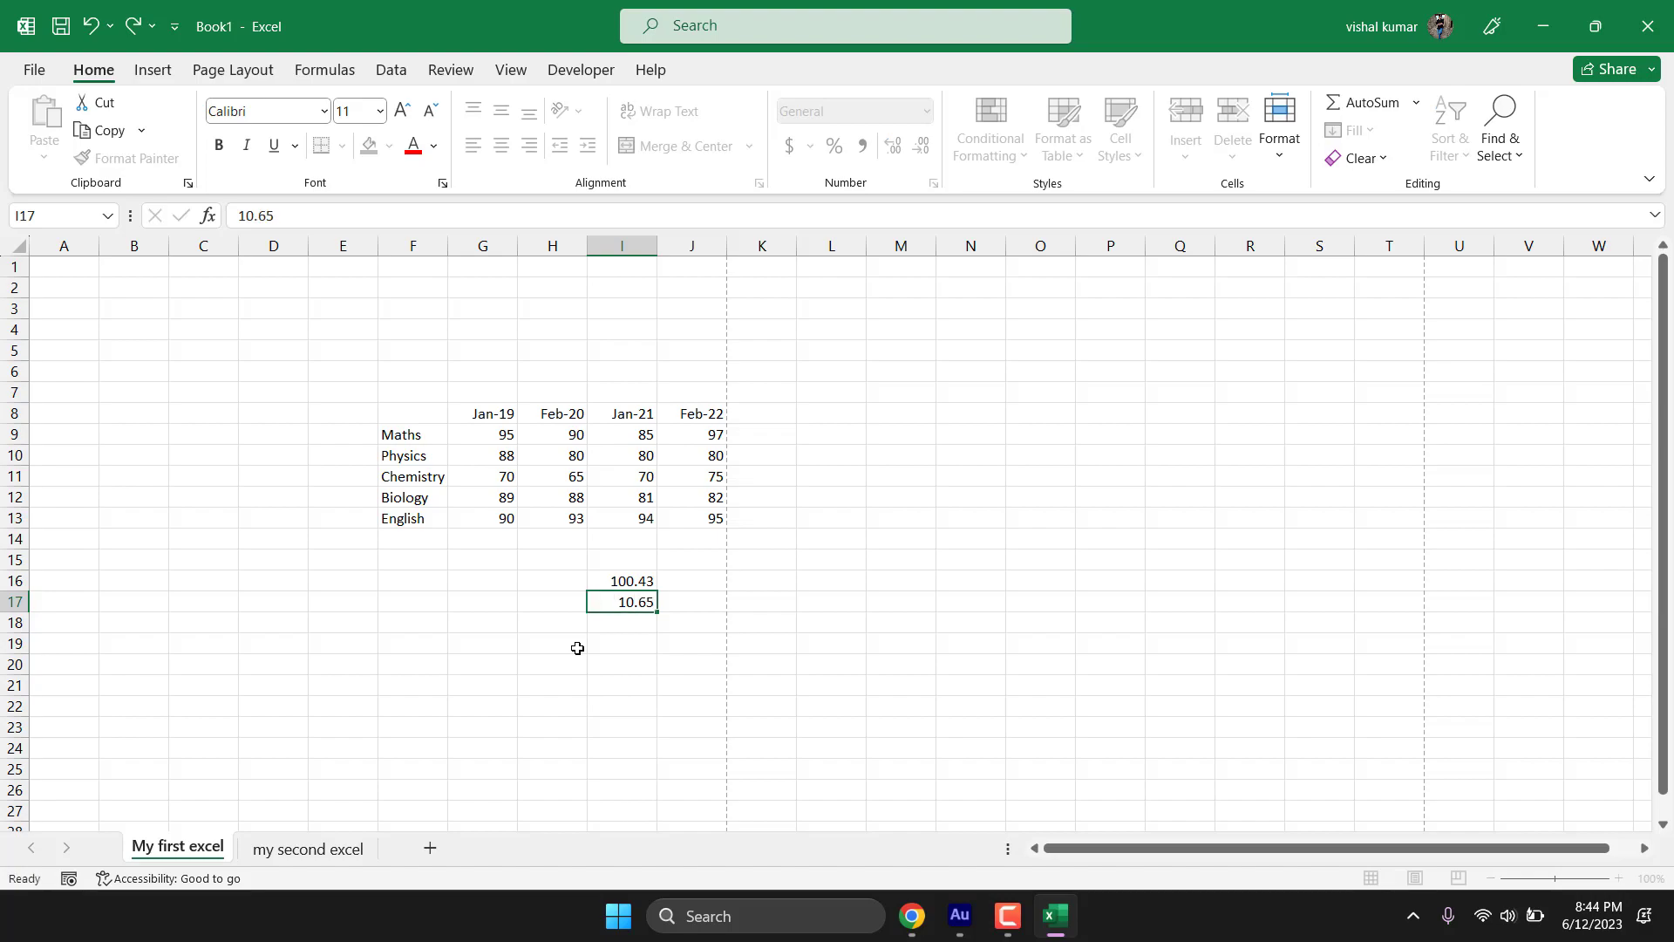
key("Return")
type("1.65")
key("Return")
type("20.44")
key("Return")
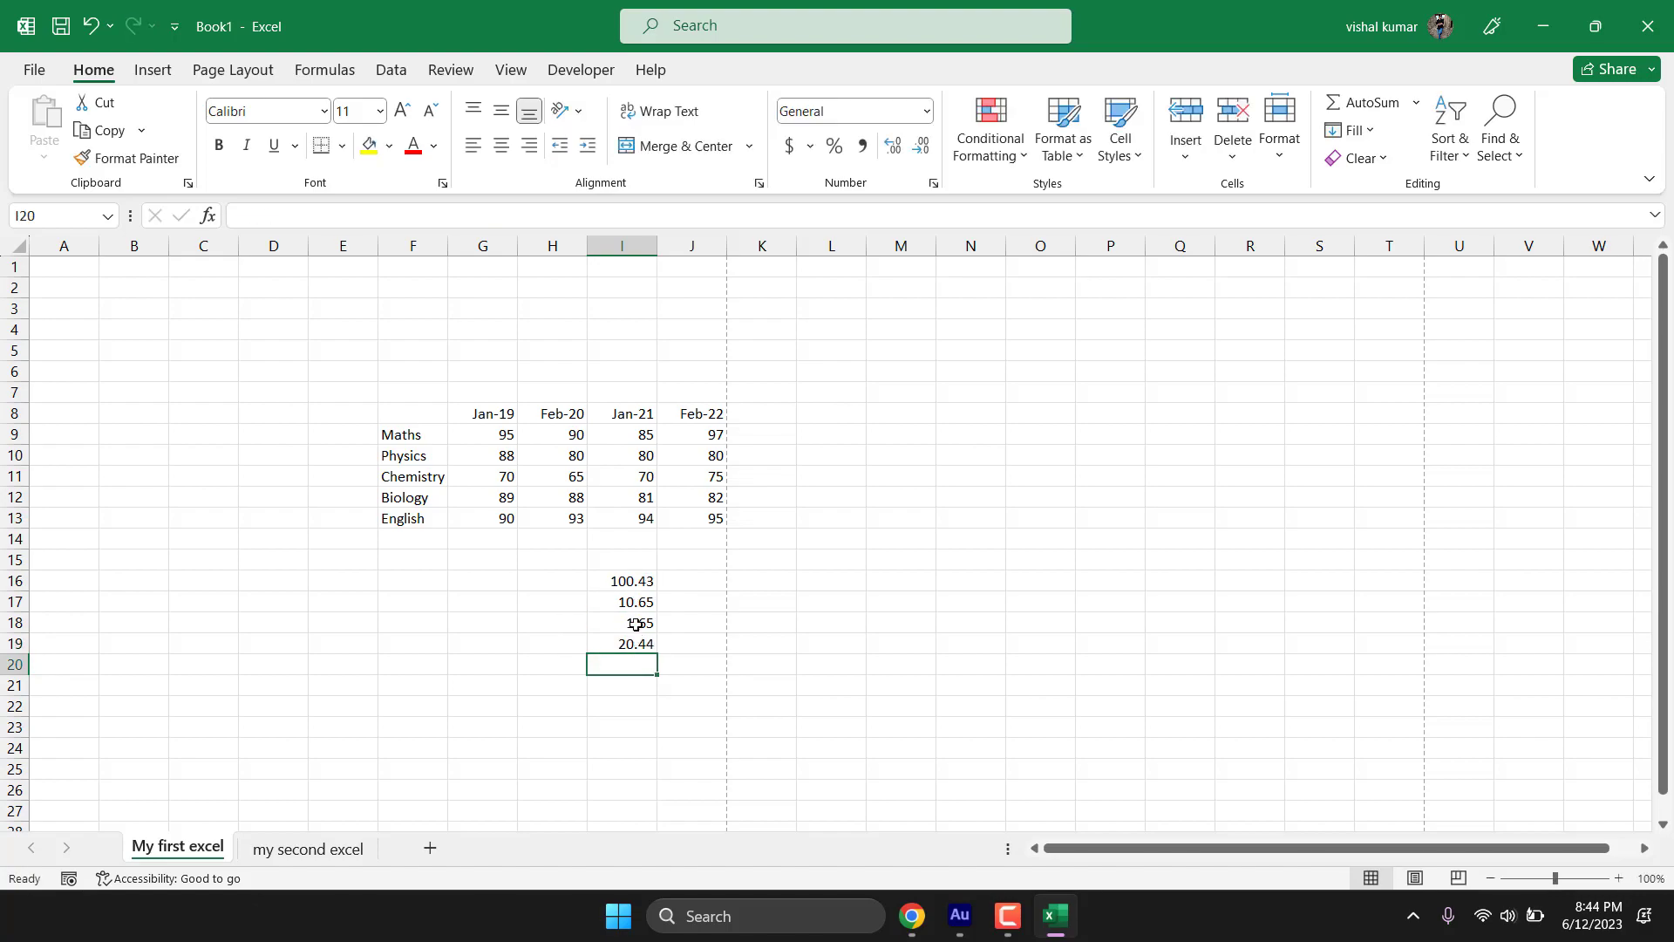
Step: Left-align the decimal numbers in I16 to I19
left_click_drag(627, 580, 597, 639)
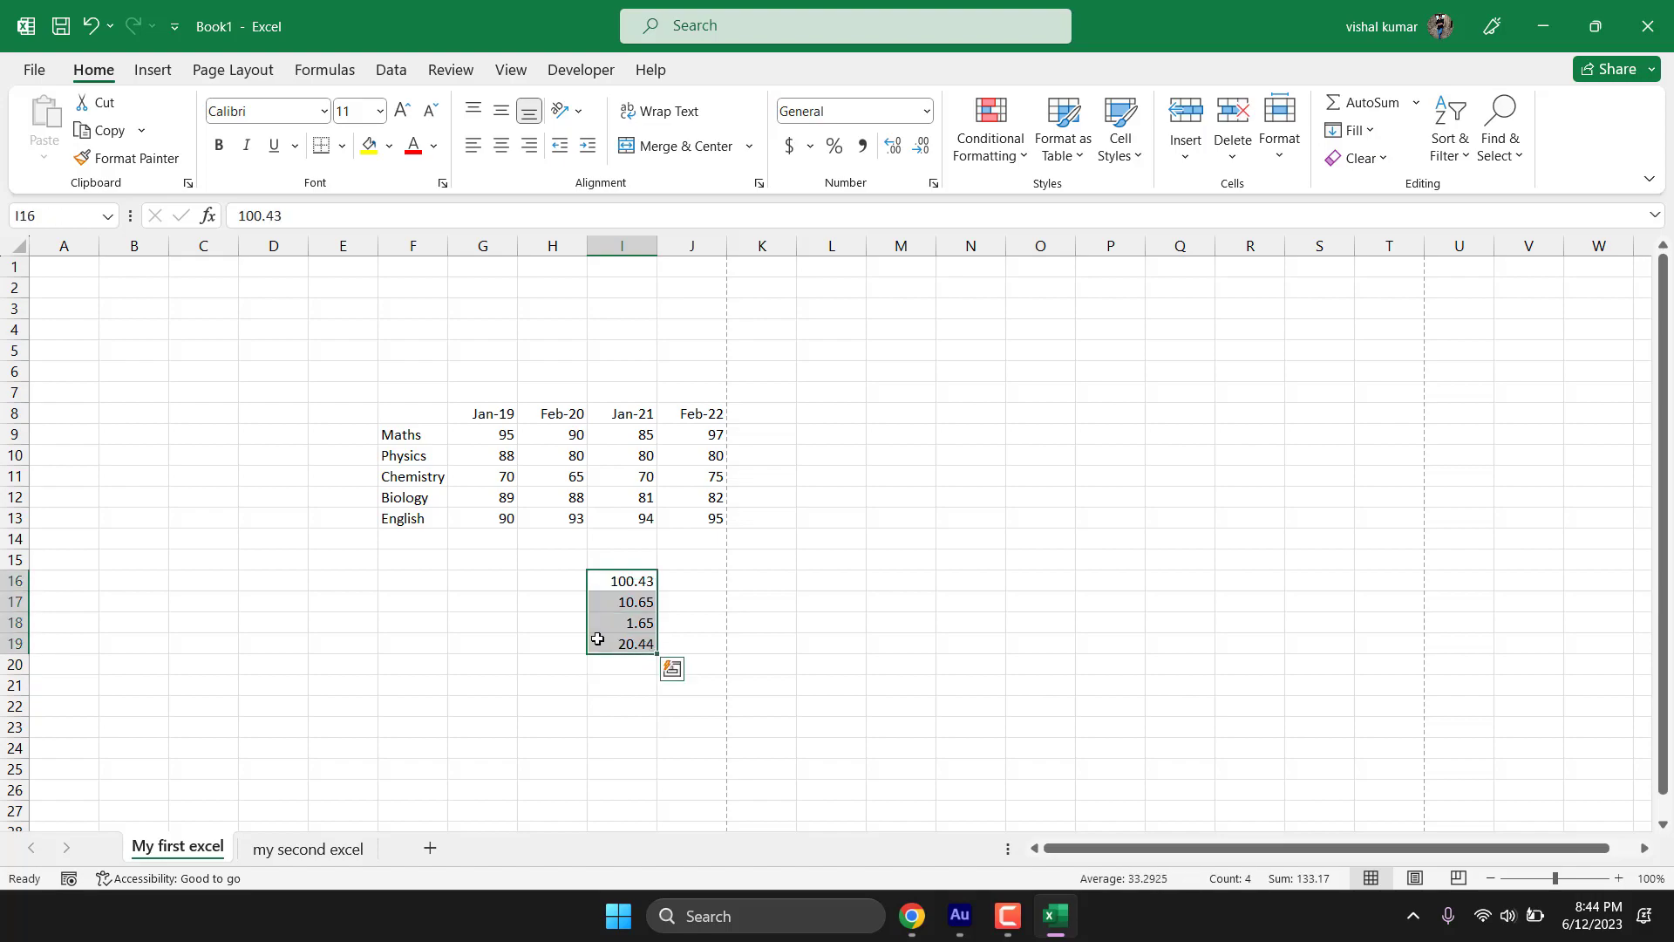
left_click(477, 157)
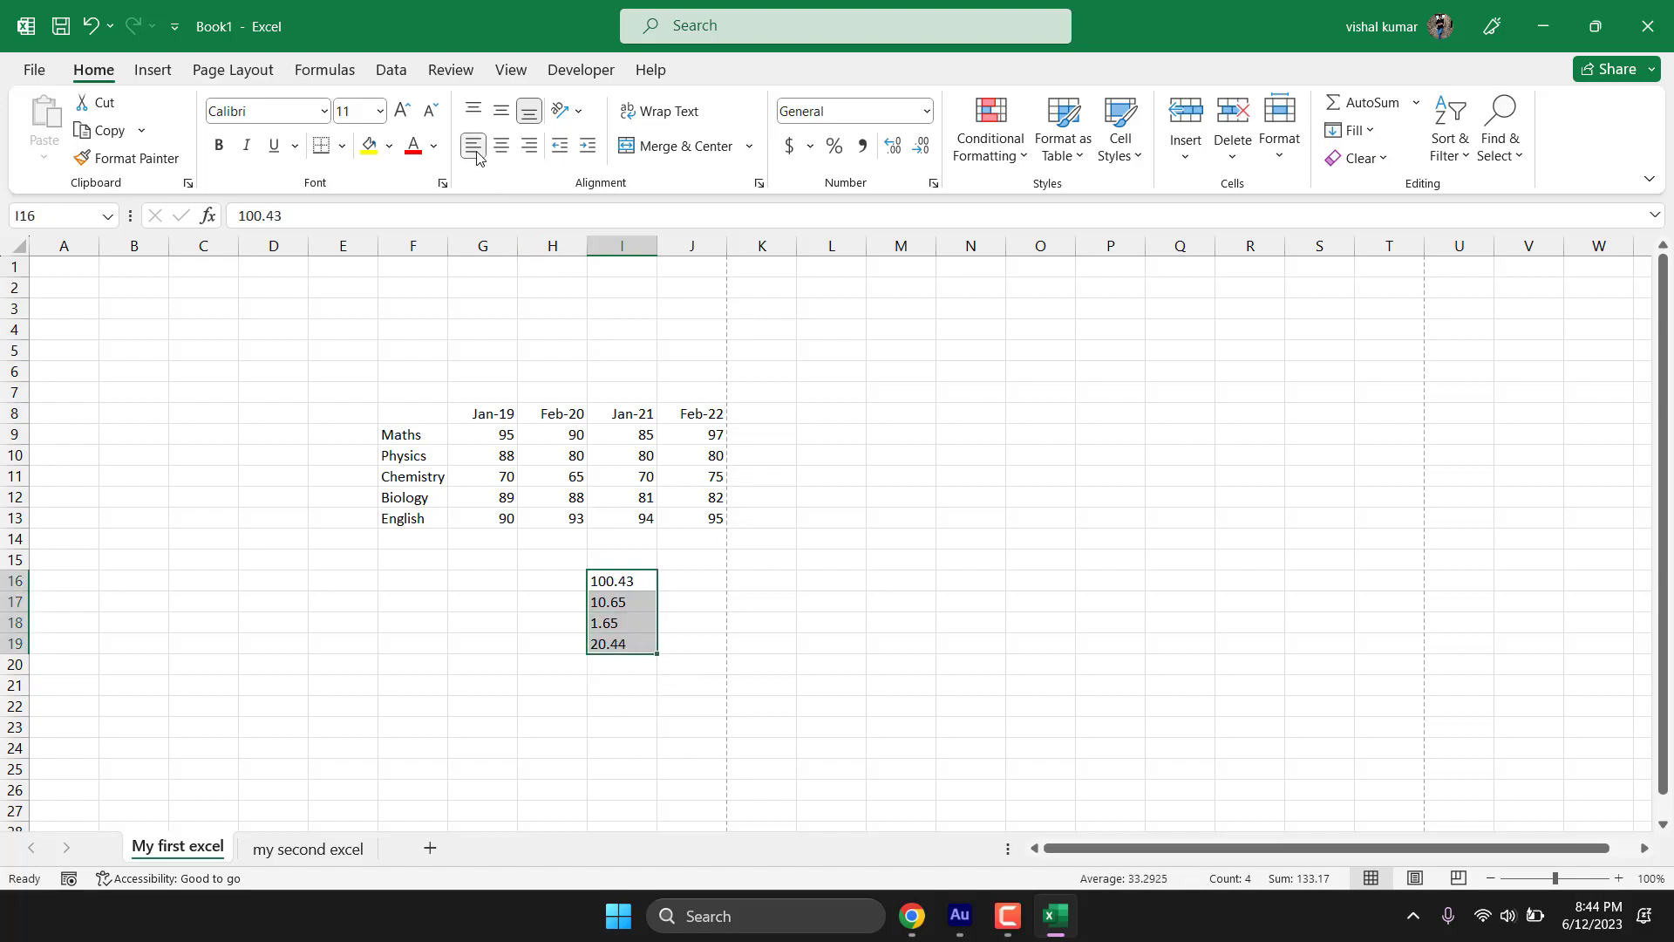
left_click(666, 602)
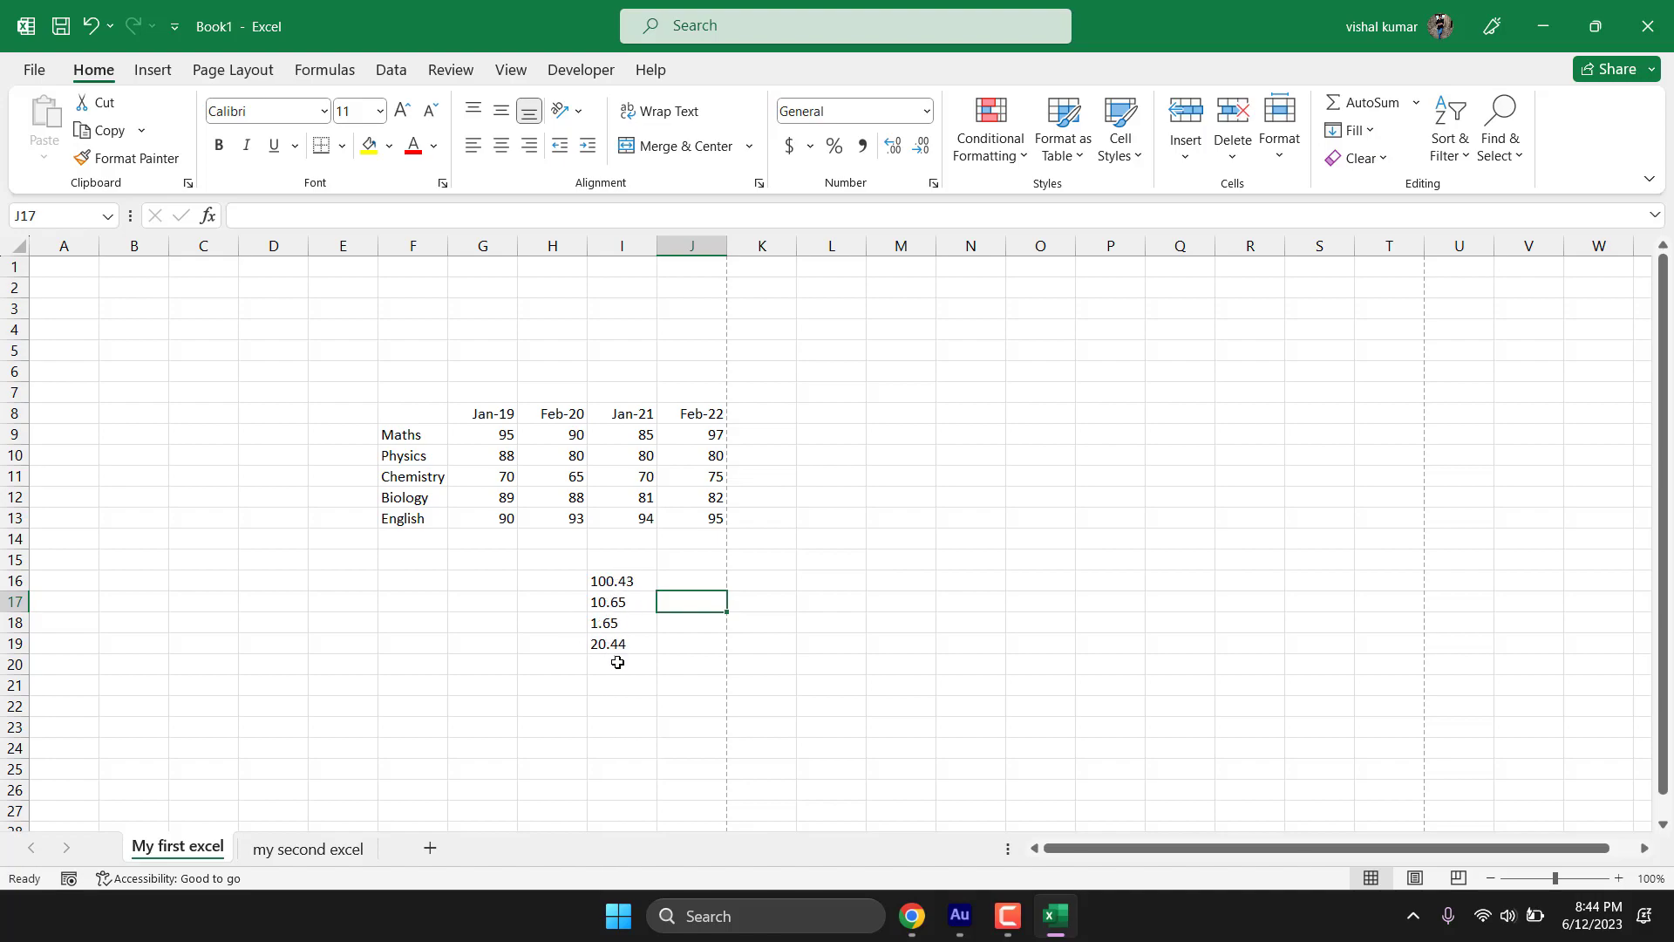
Step: Right-align the decimal numbers in I16 to I19 and delete them
left_click_drag(627, 582, 636, 643)
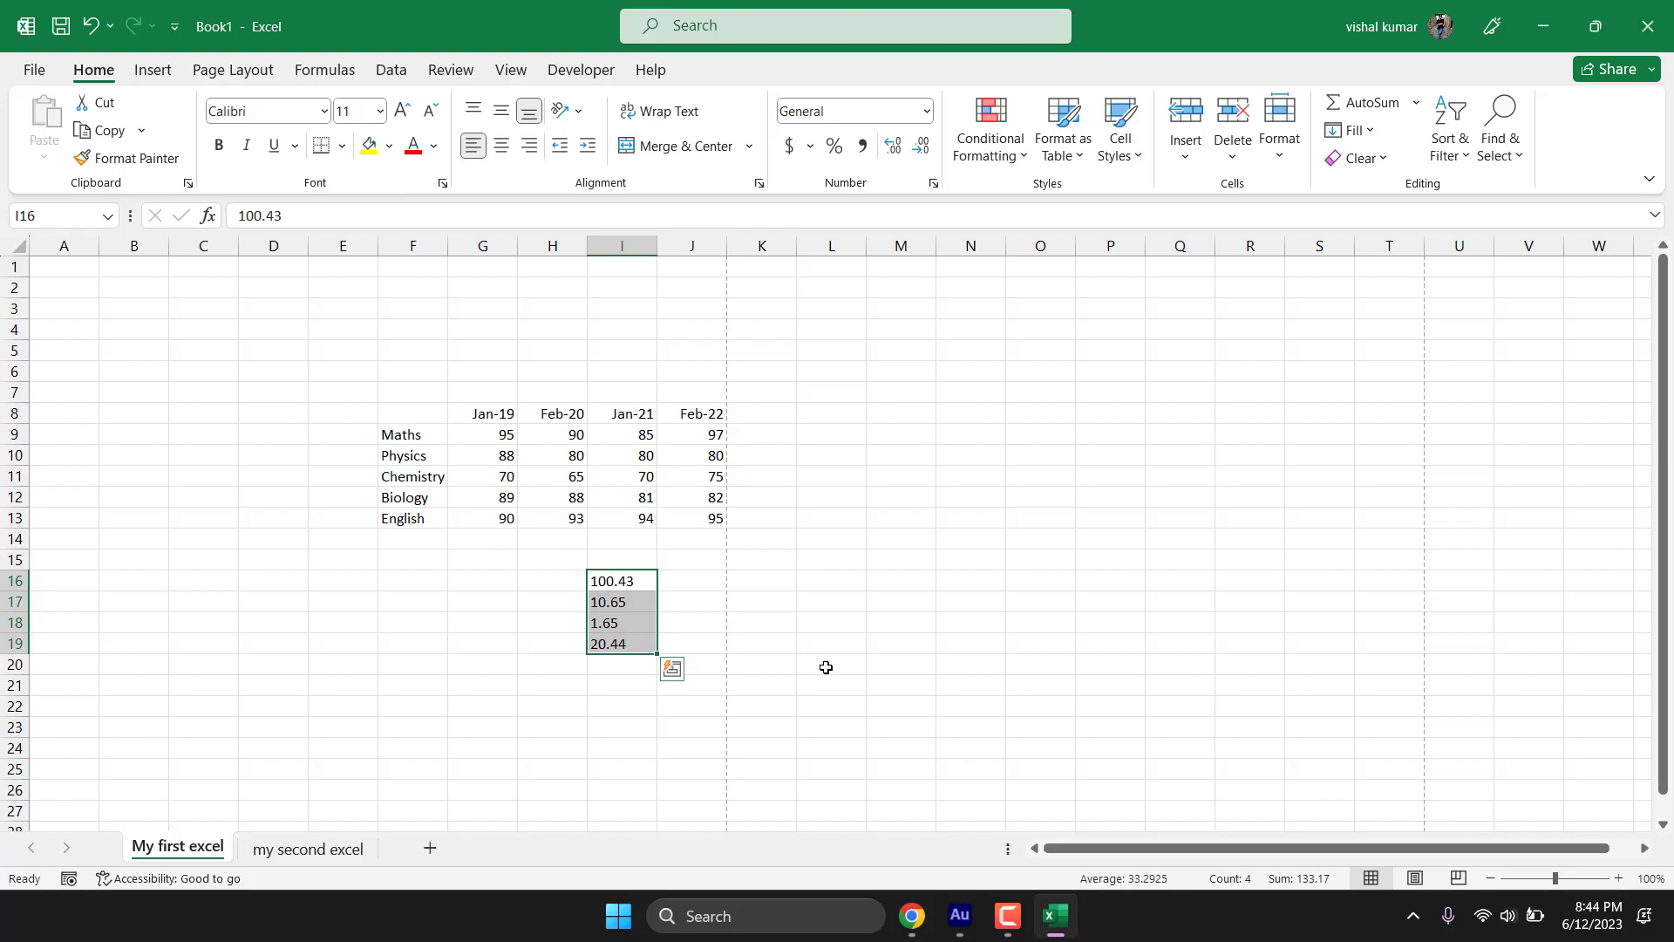
left_click(529, 139)
left_click(911, 693)
left_click_drag(636, 582, 643, 646)
key("Delete")
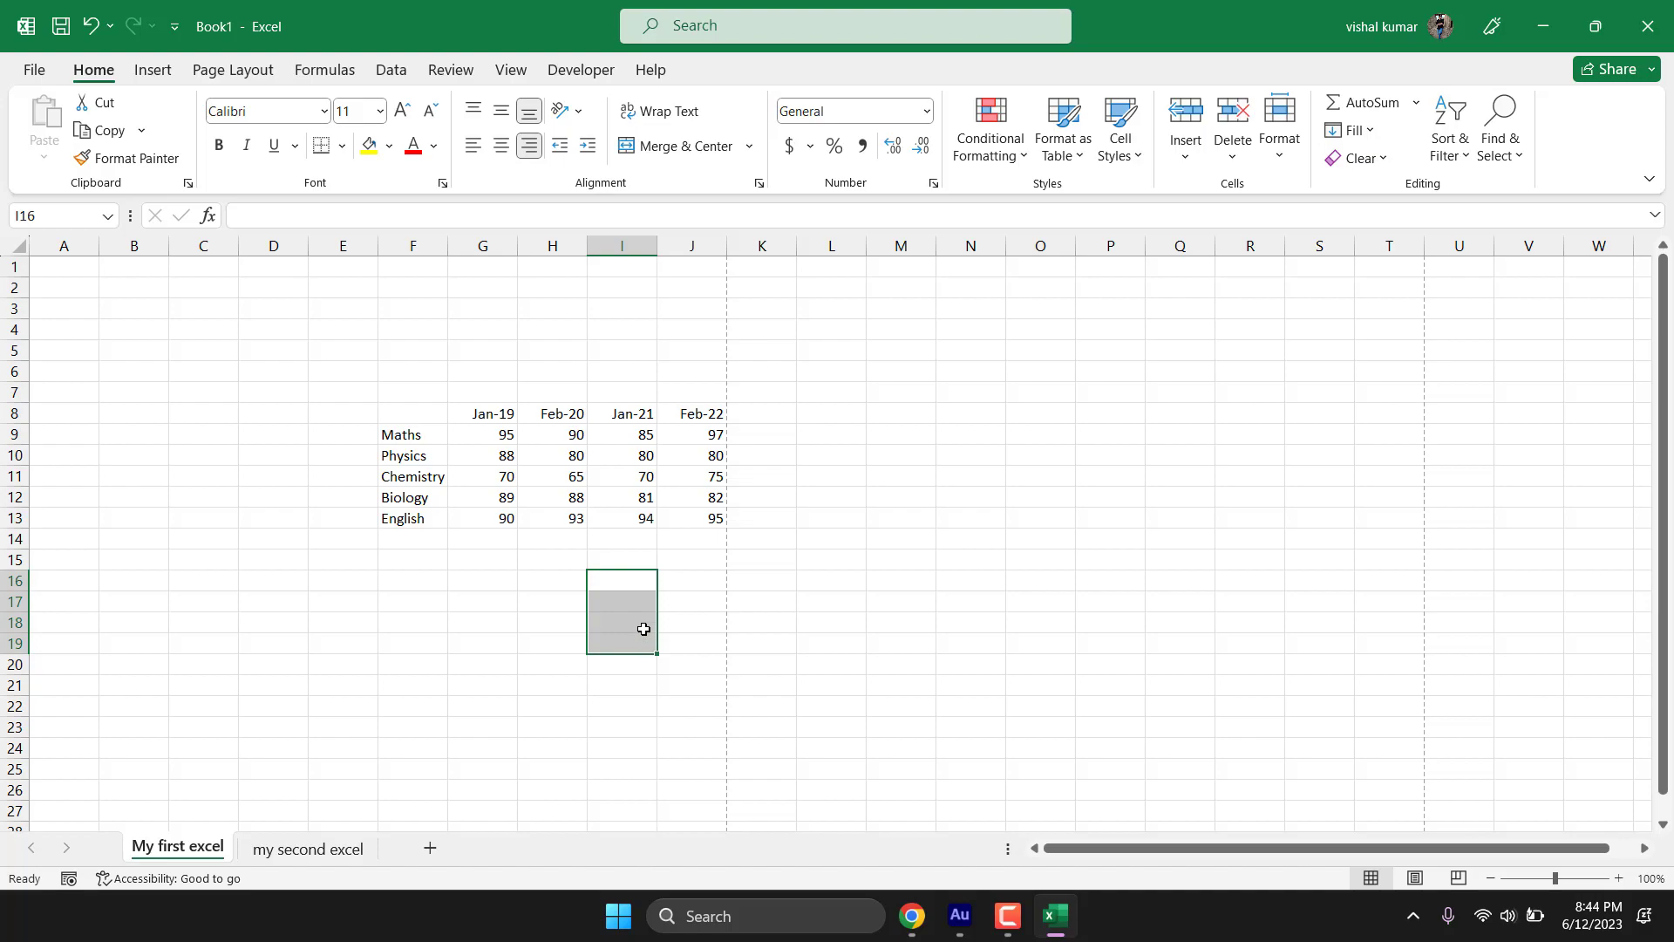
Step: Examine the month-year headings in row 8 and the full date stored behind the G8 heading, leaving it unedited
left_click_drag(500, 415, 686, 418)
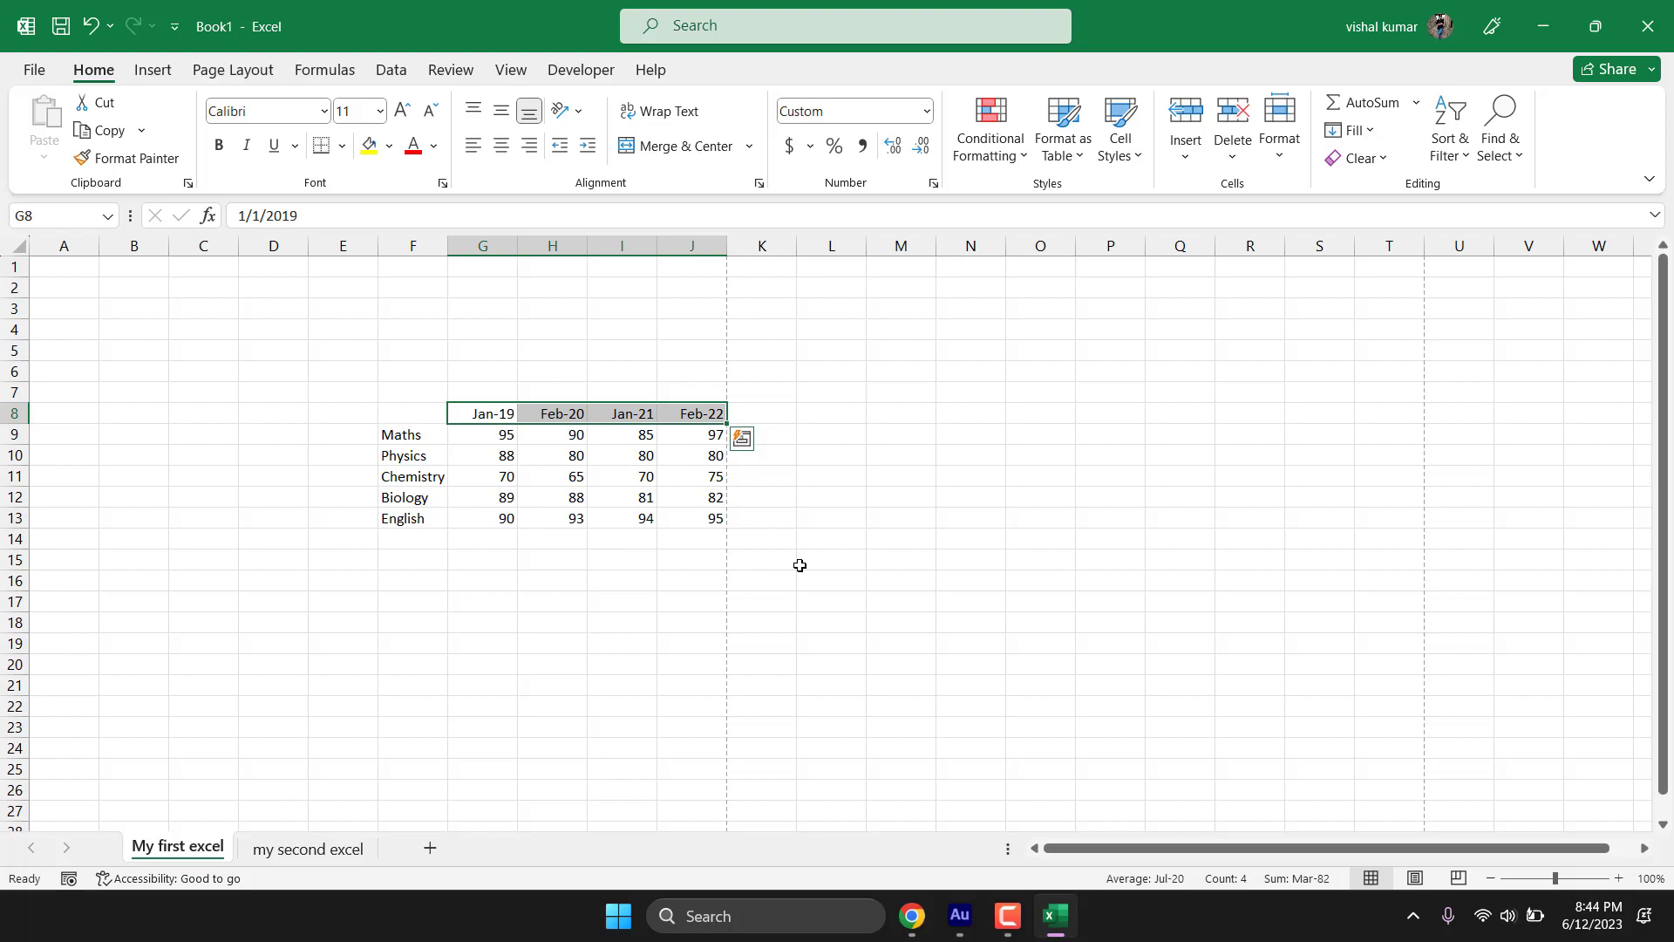
left_click(498, 416)
left_click(499, 472)
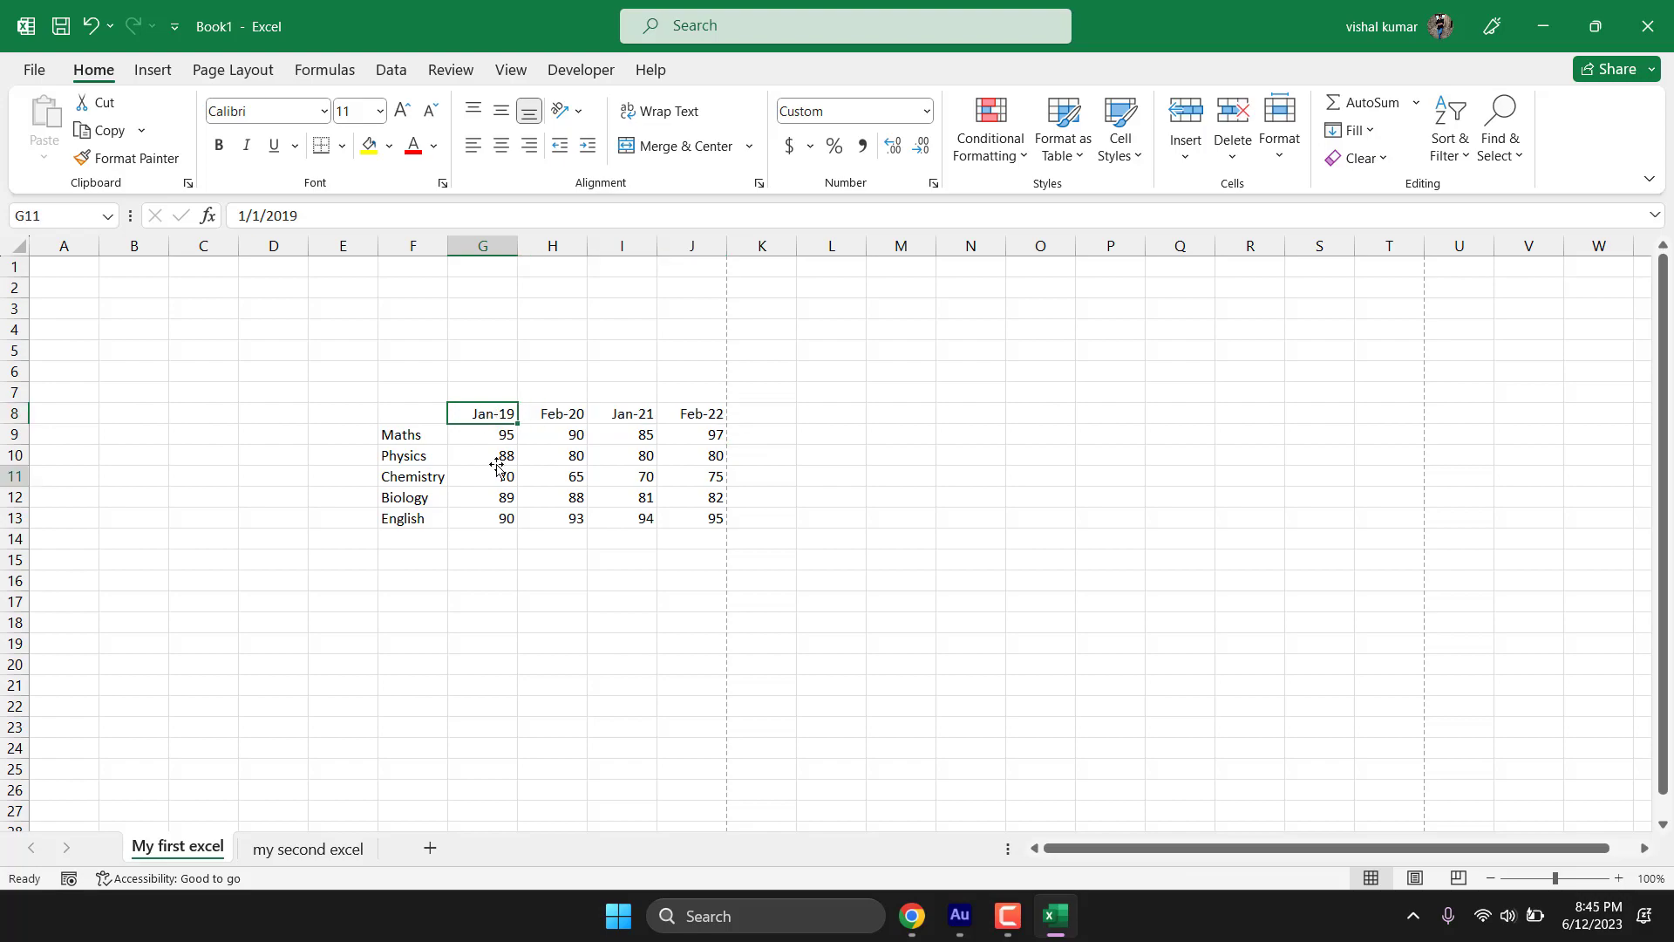
left_click(496, 416)
double_click(497, 416)
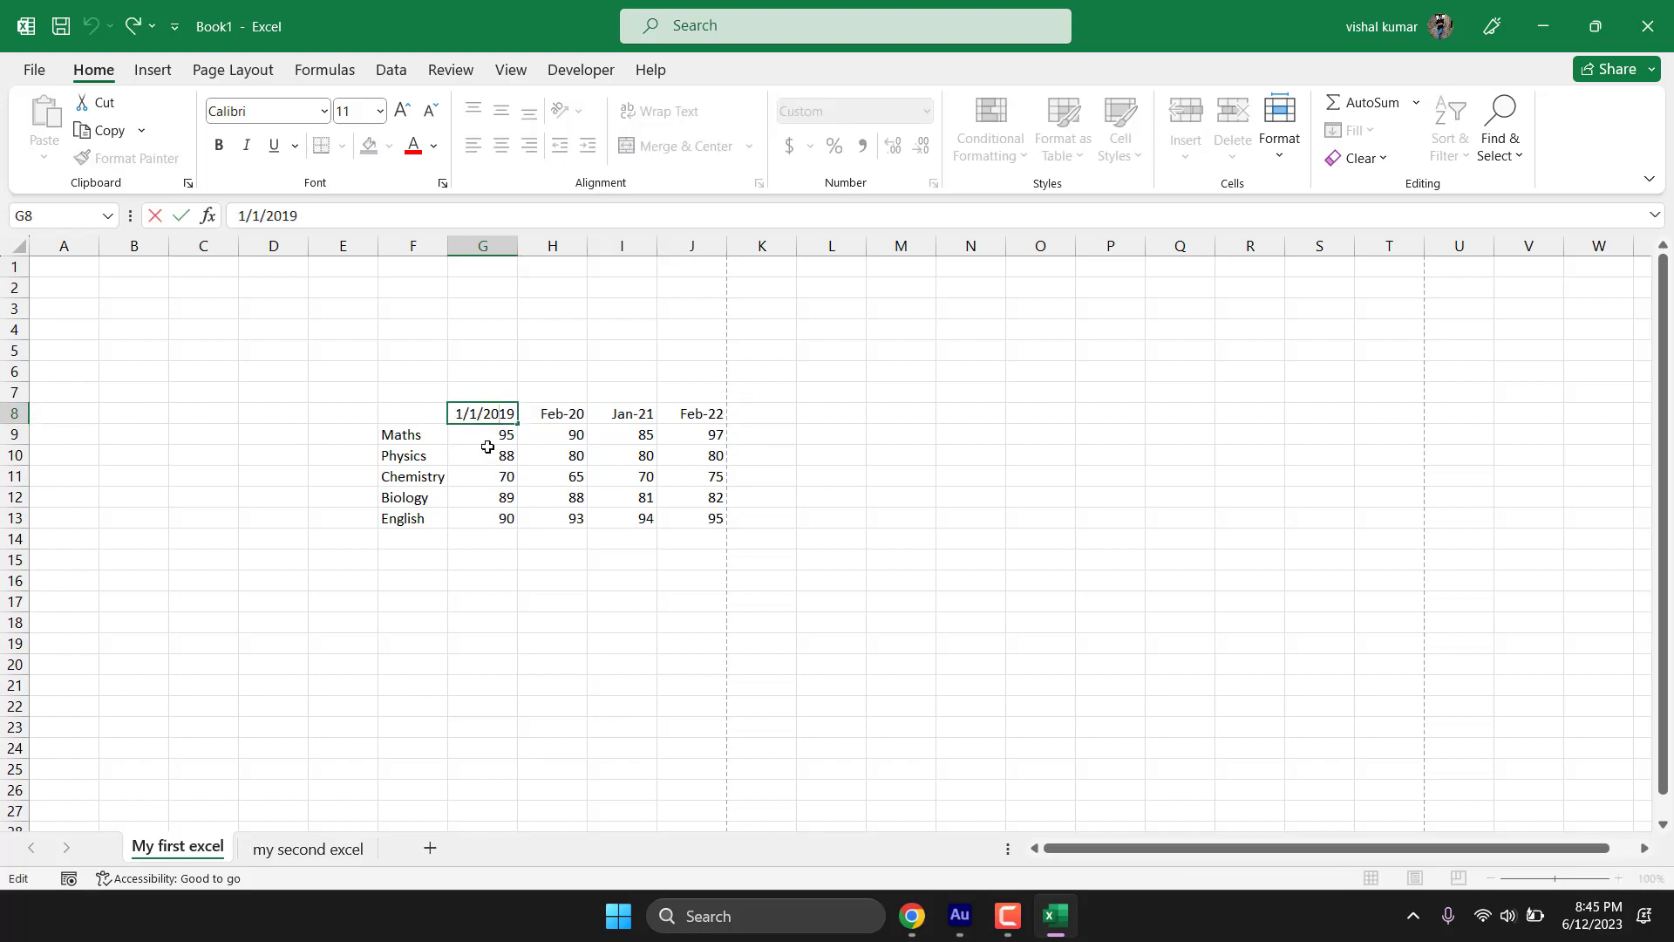
key("Return")
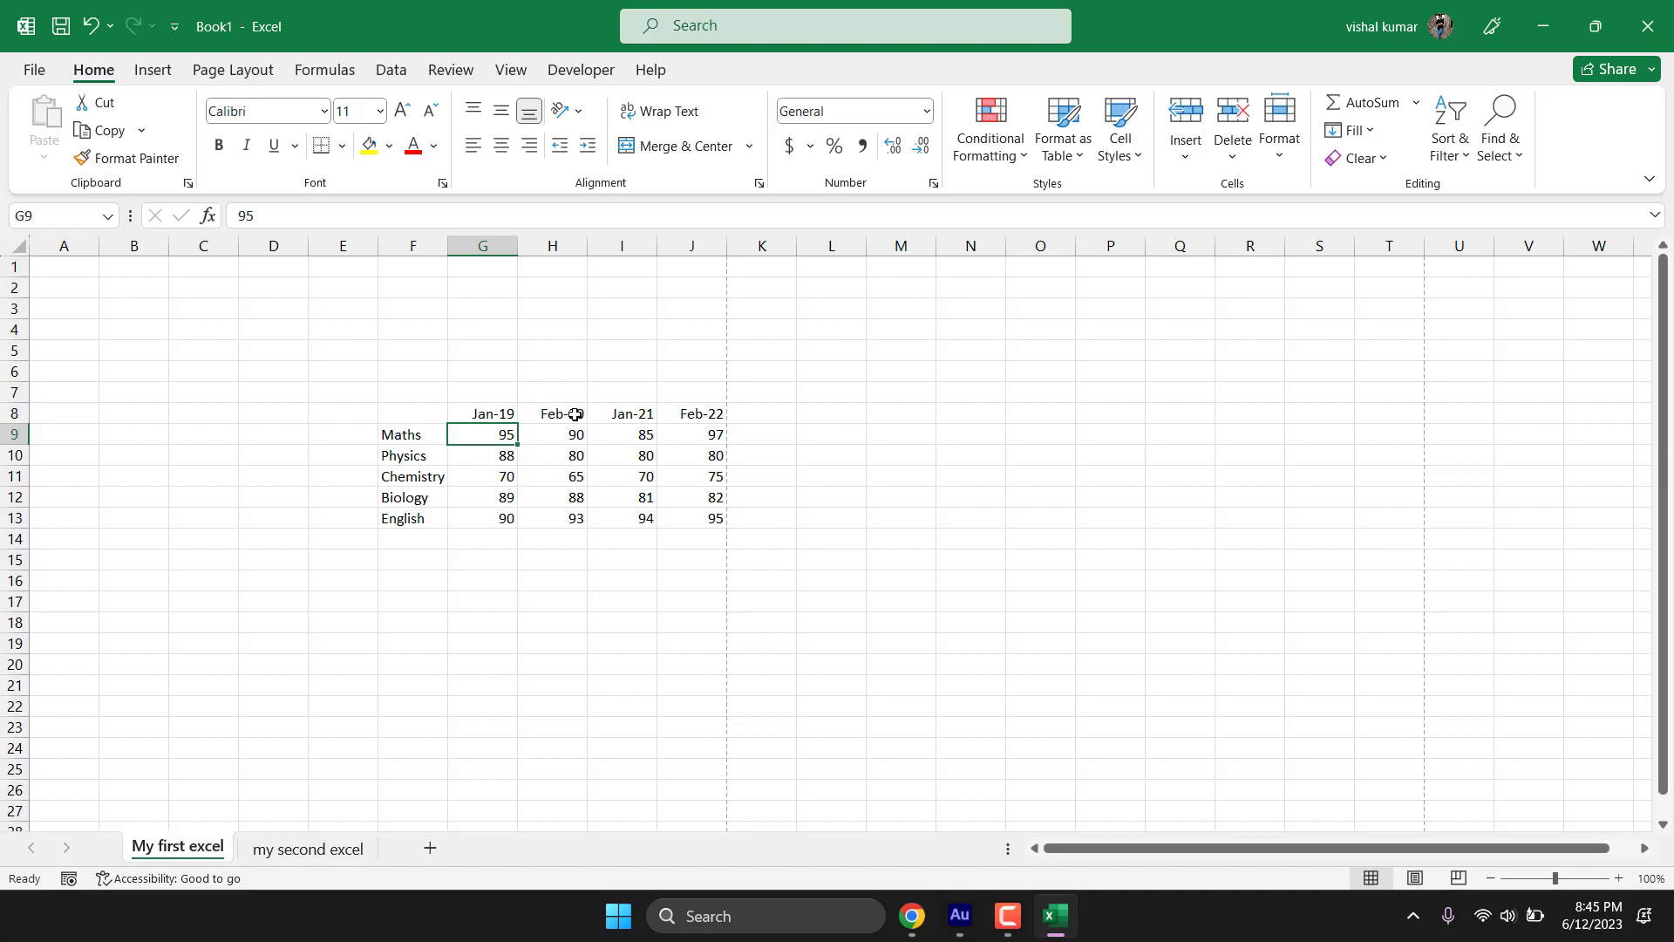
double_click(509, 415)
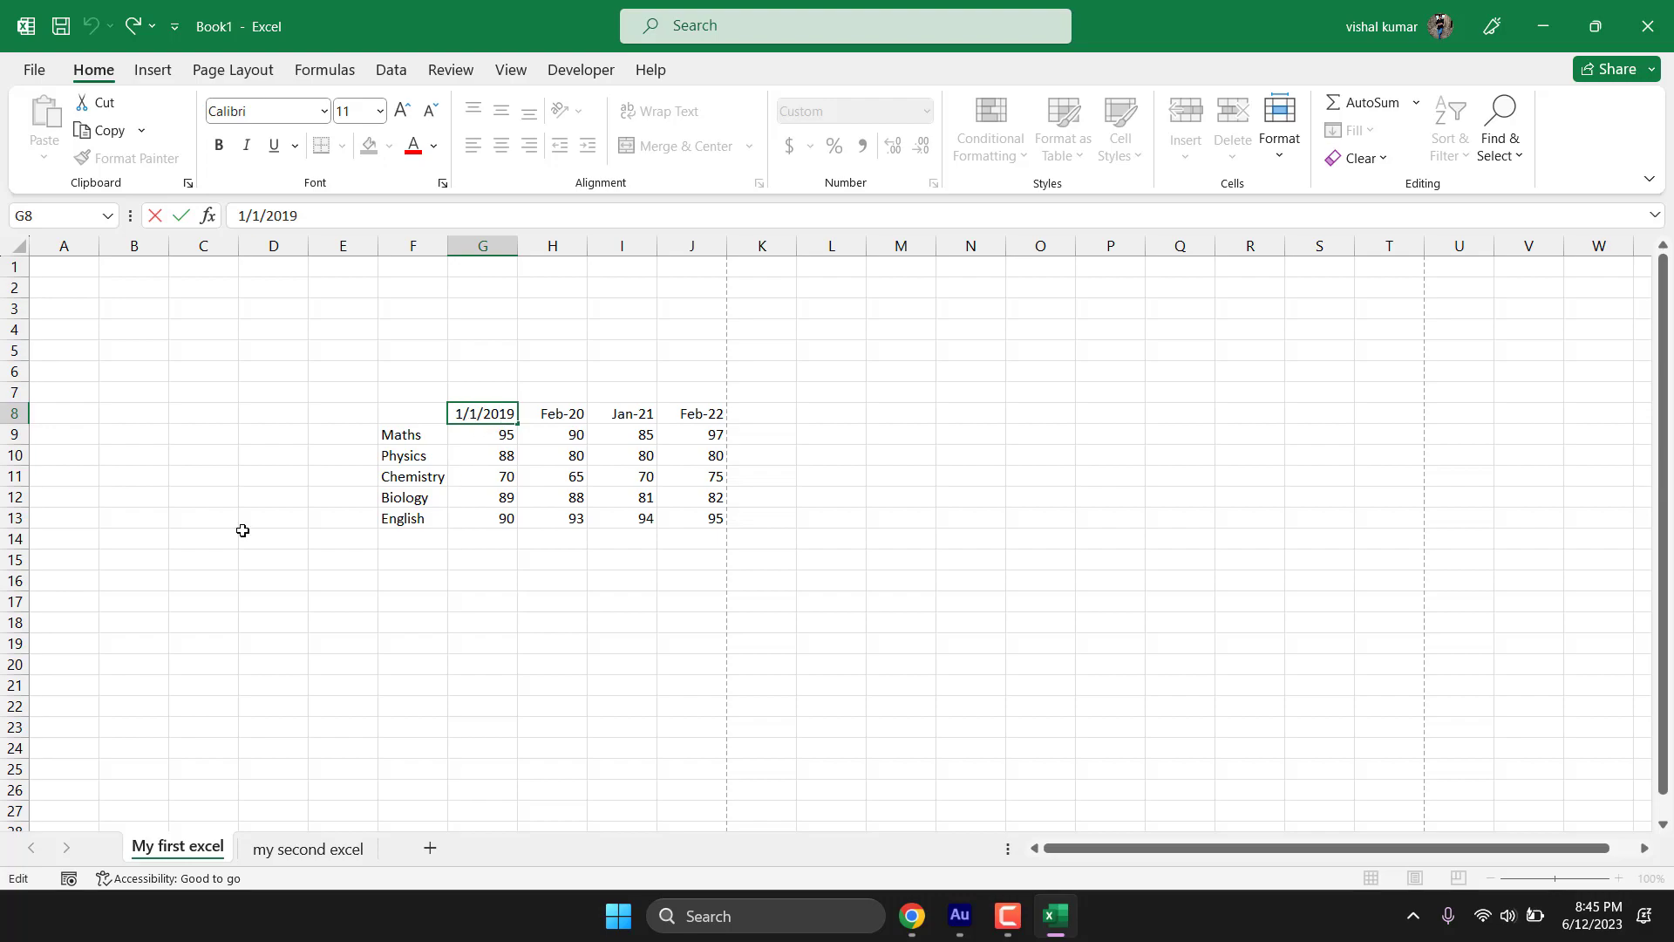
key("Return")
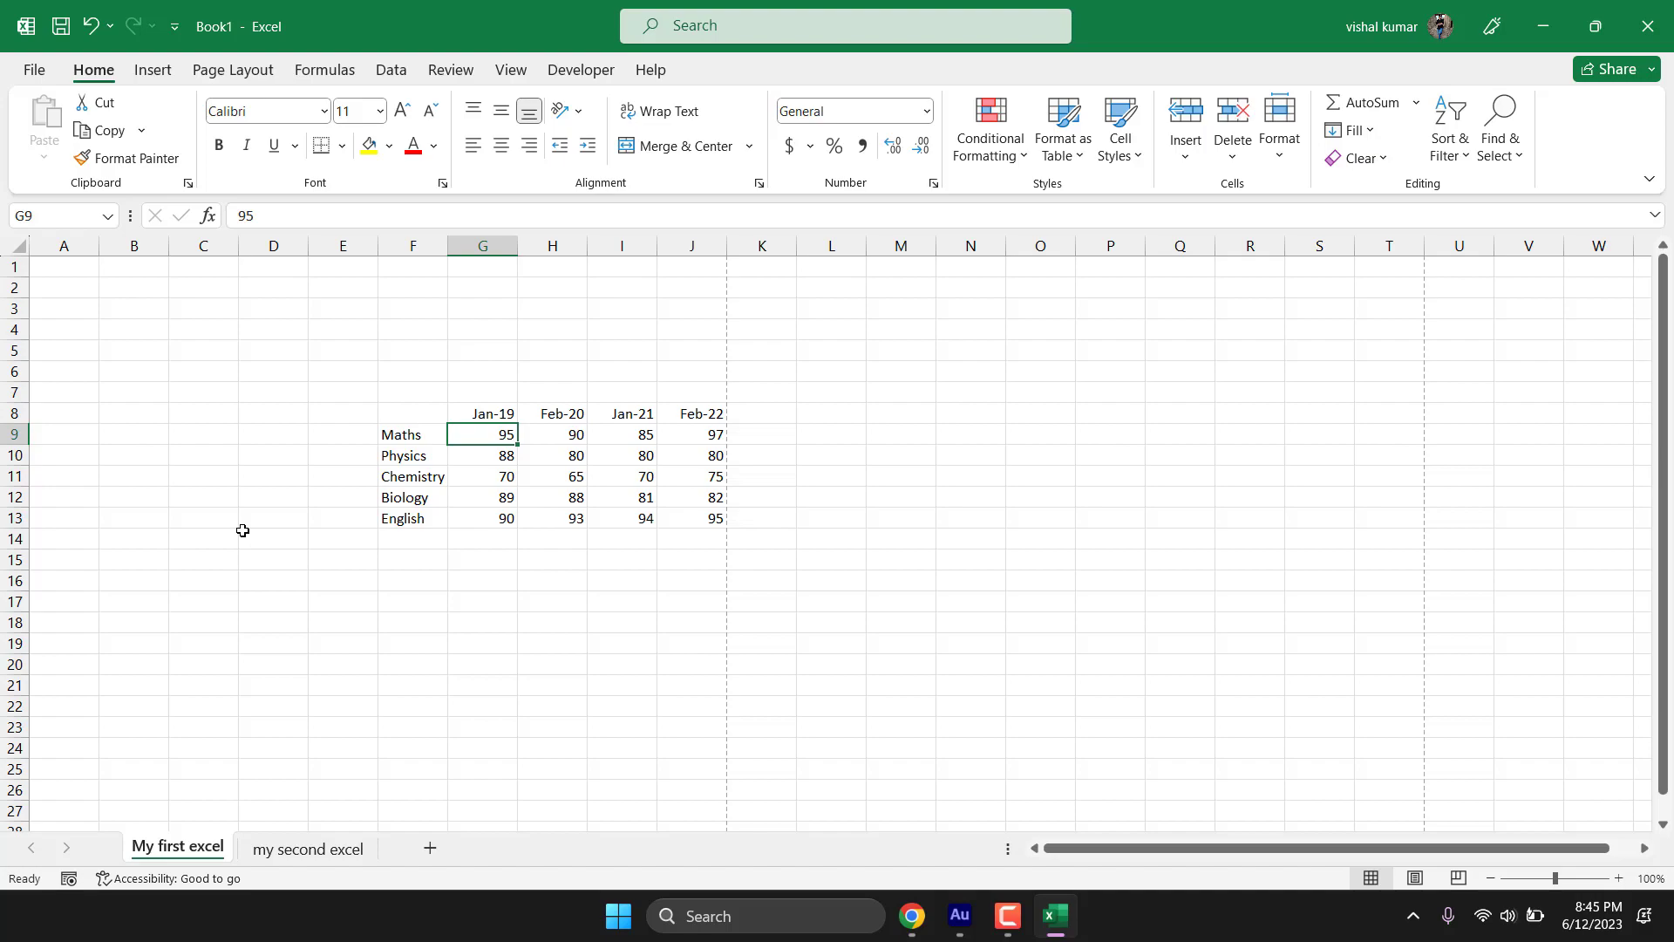
Step: Select the headings G8 to J8, review the available number formats and open the detailed number format settings
left_click_drag(485, 412, 688, 414)
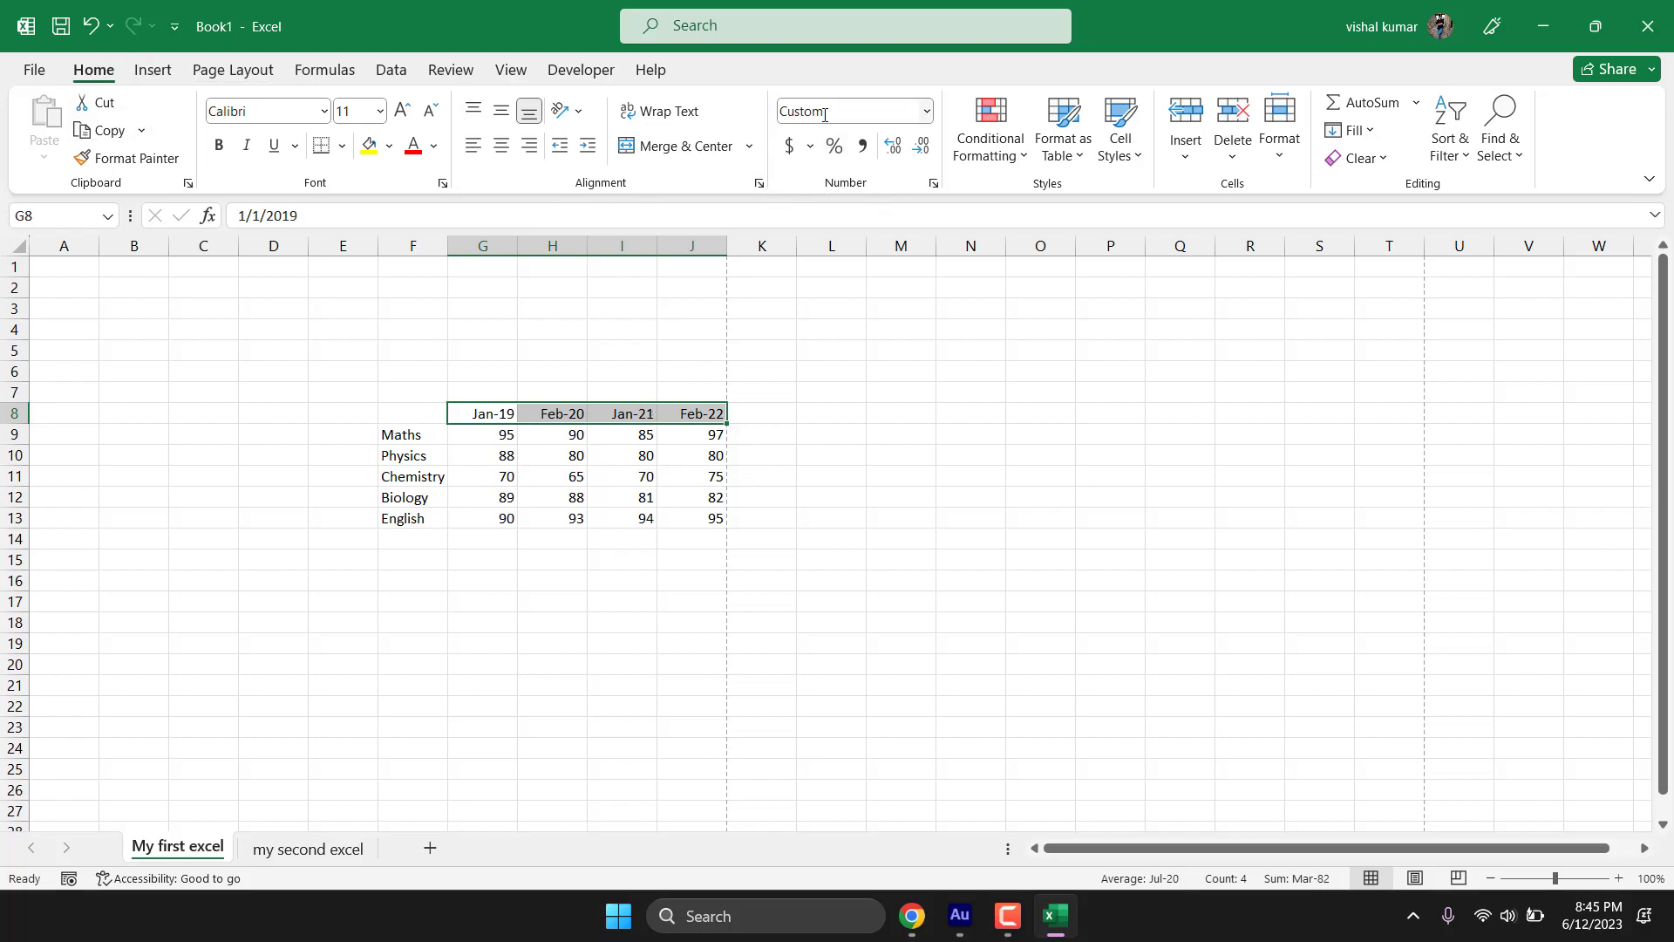
left_click(927, 110)
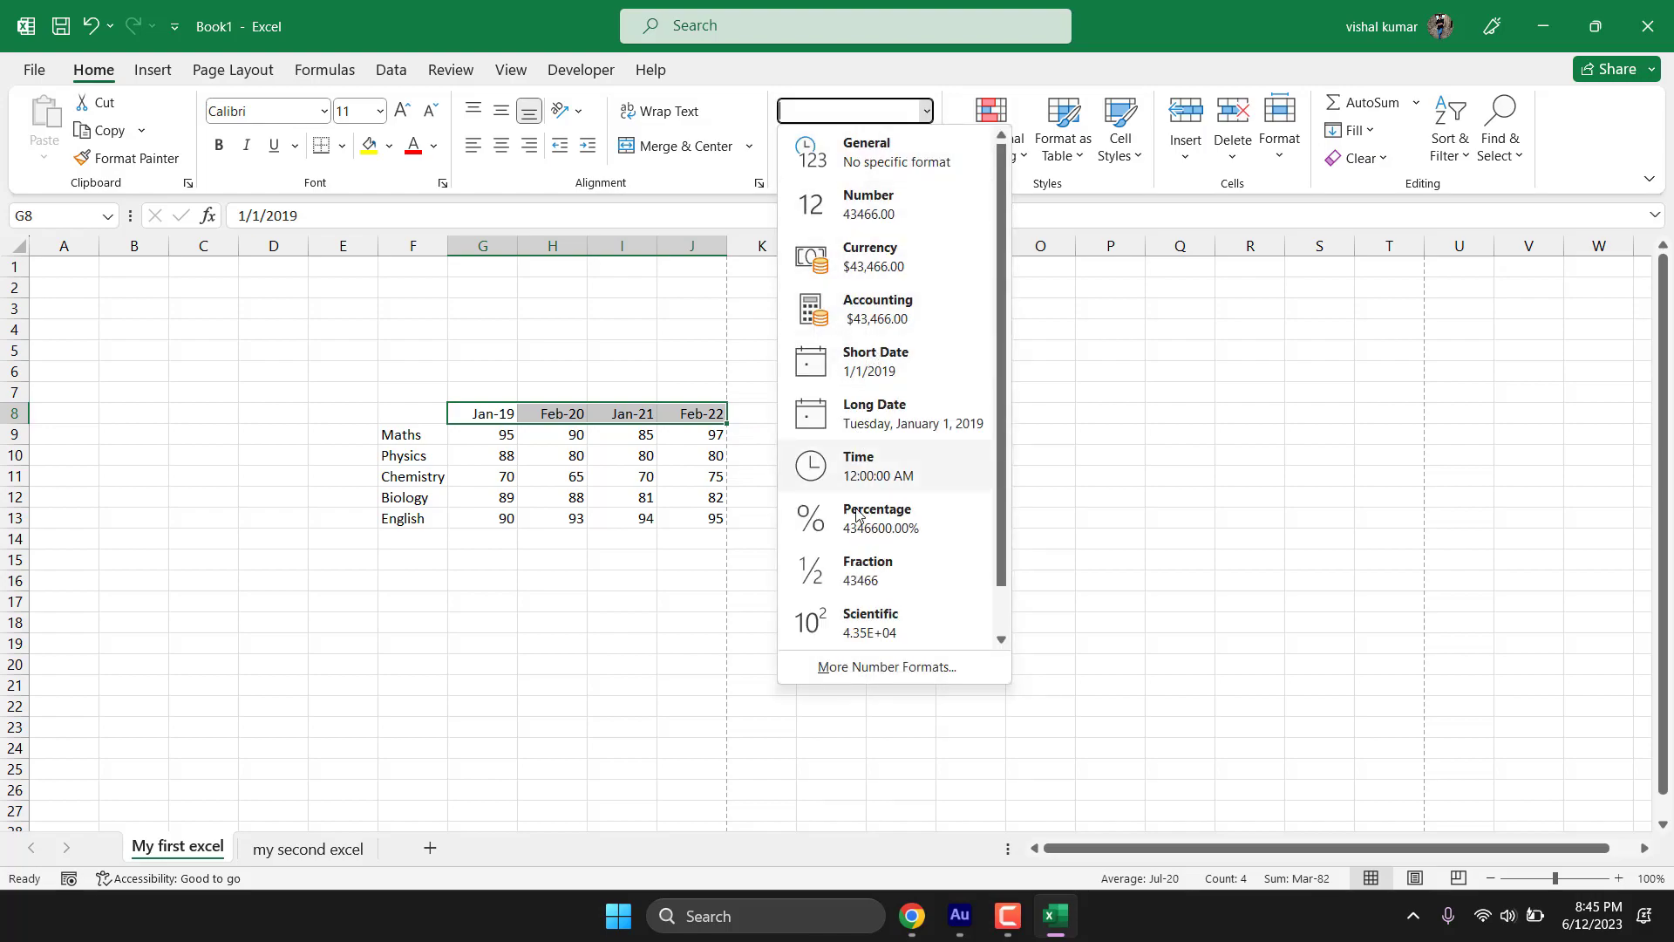
scroll(902, 594, "down", 1)
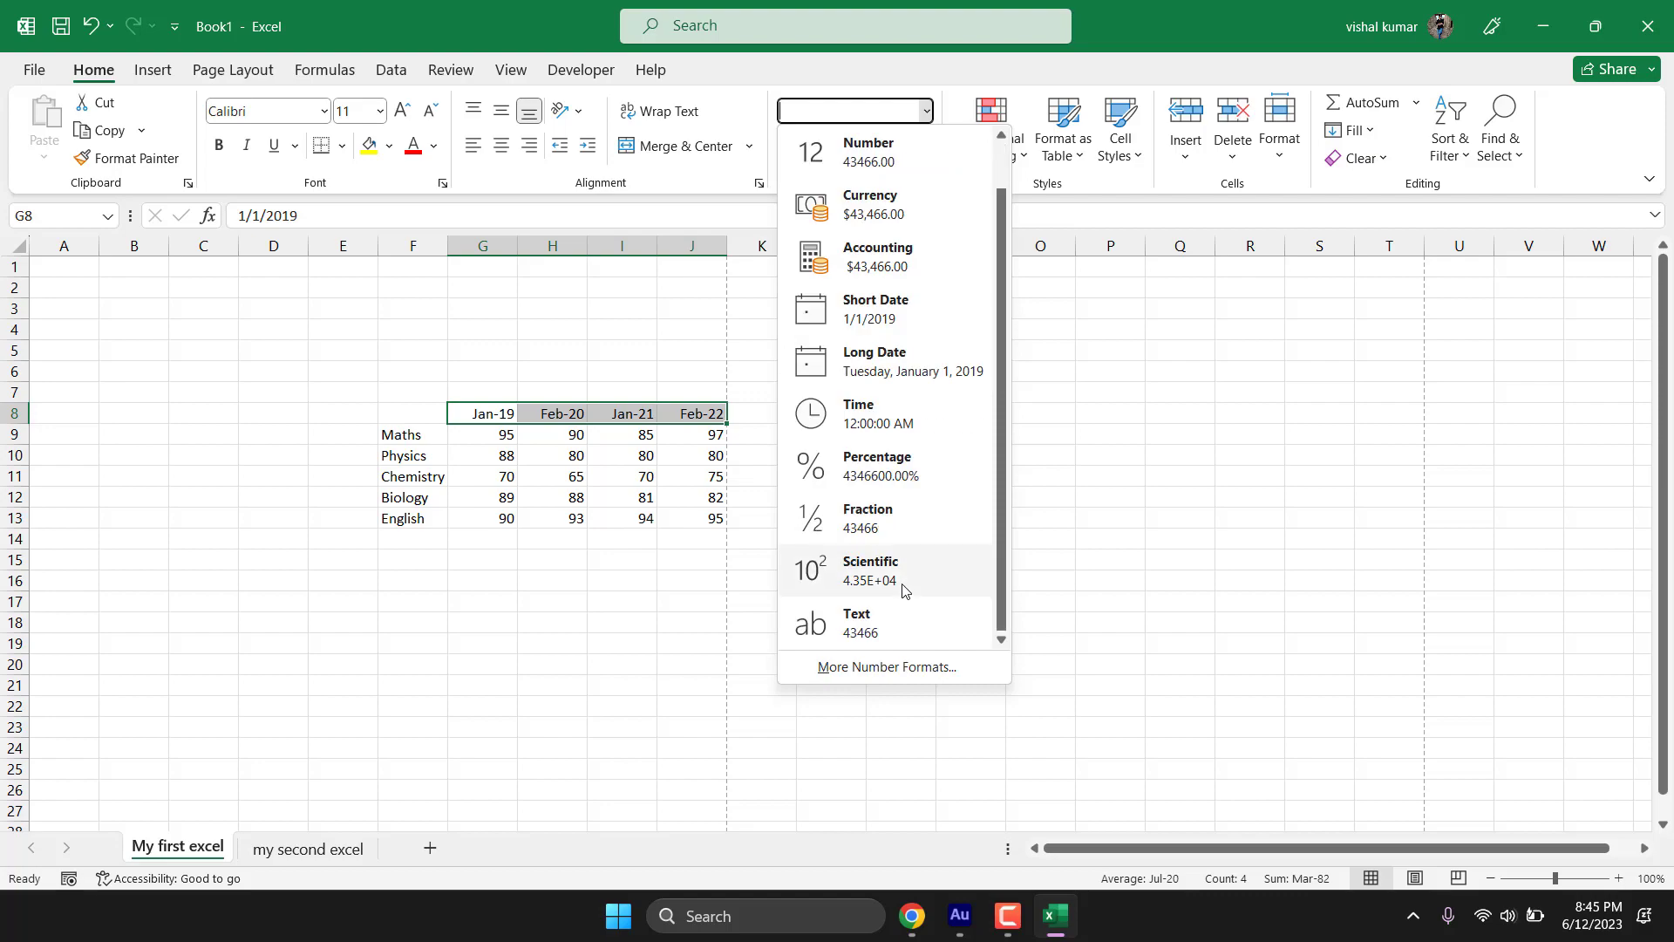
scroll(902, 589, "up", 1)
scroll(898, 560, "down", 1)
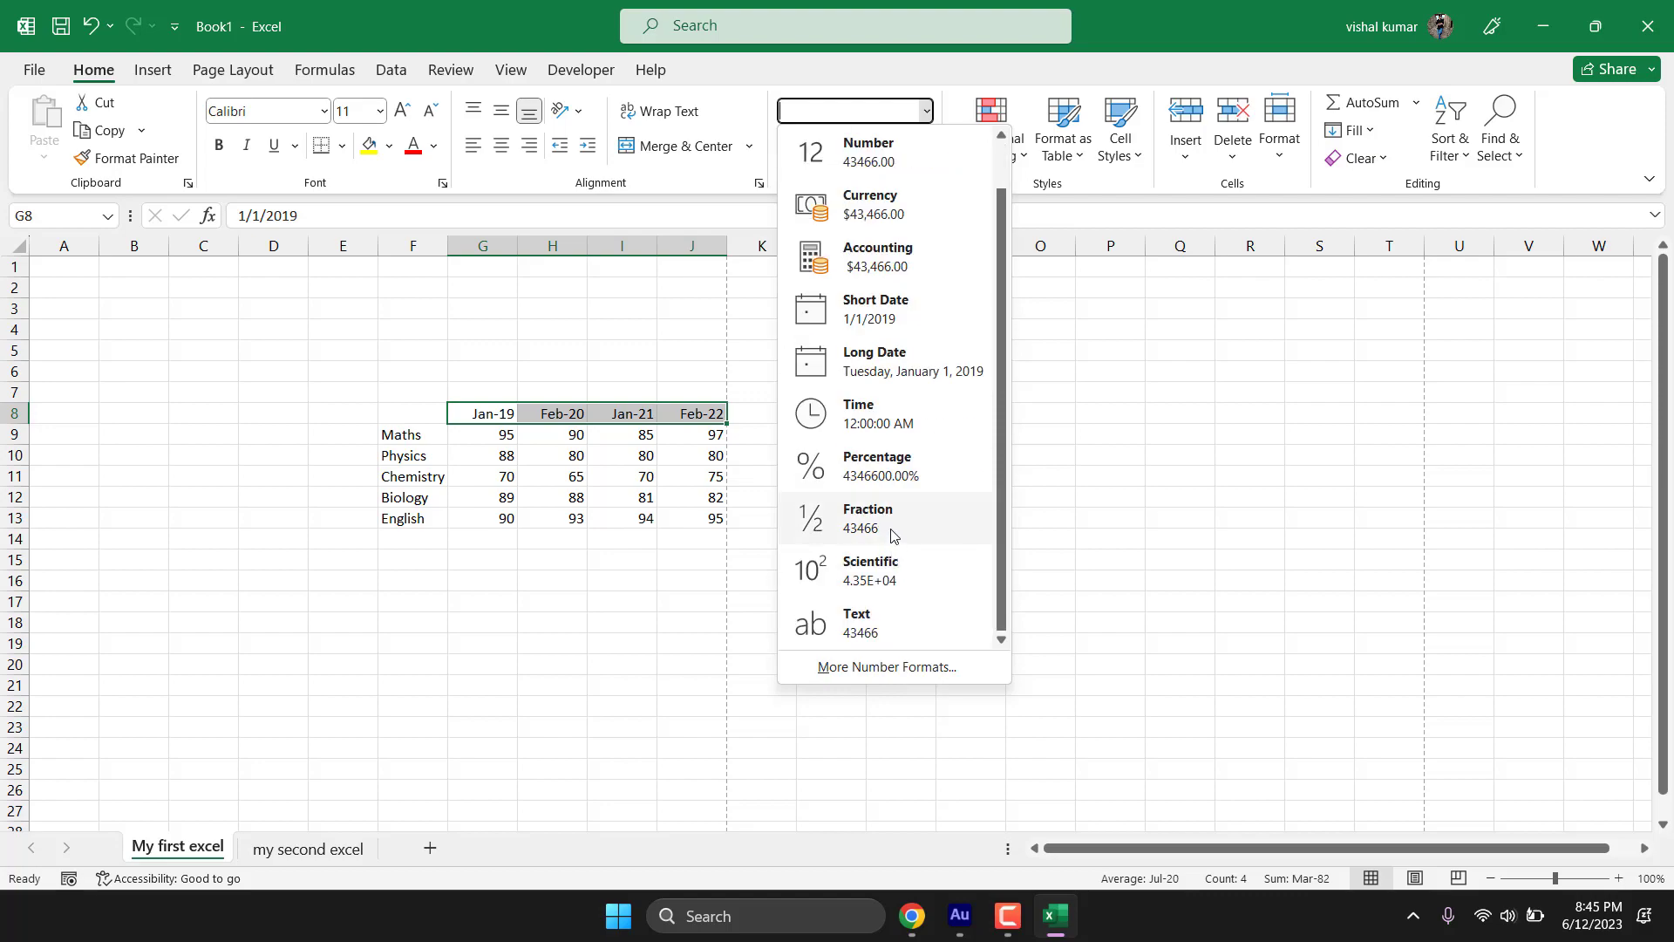
left_click(895, 668)
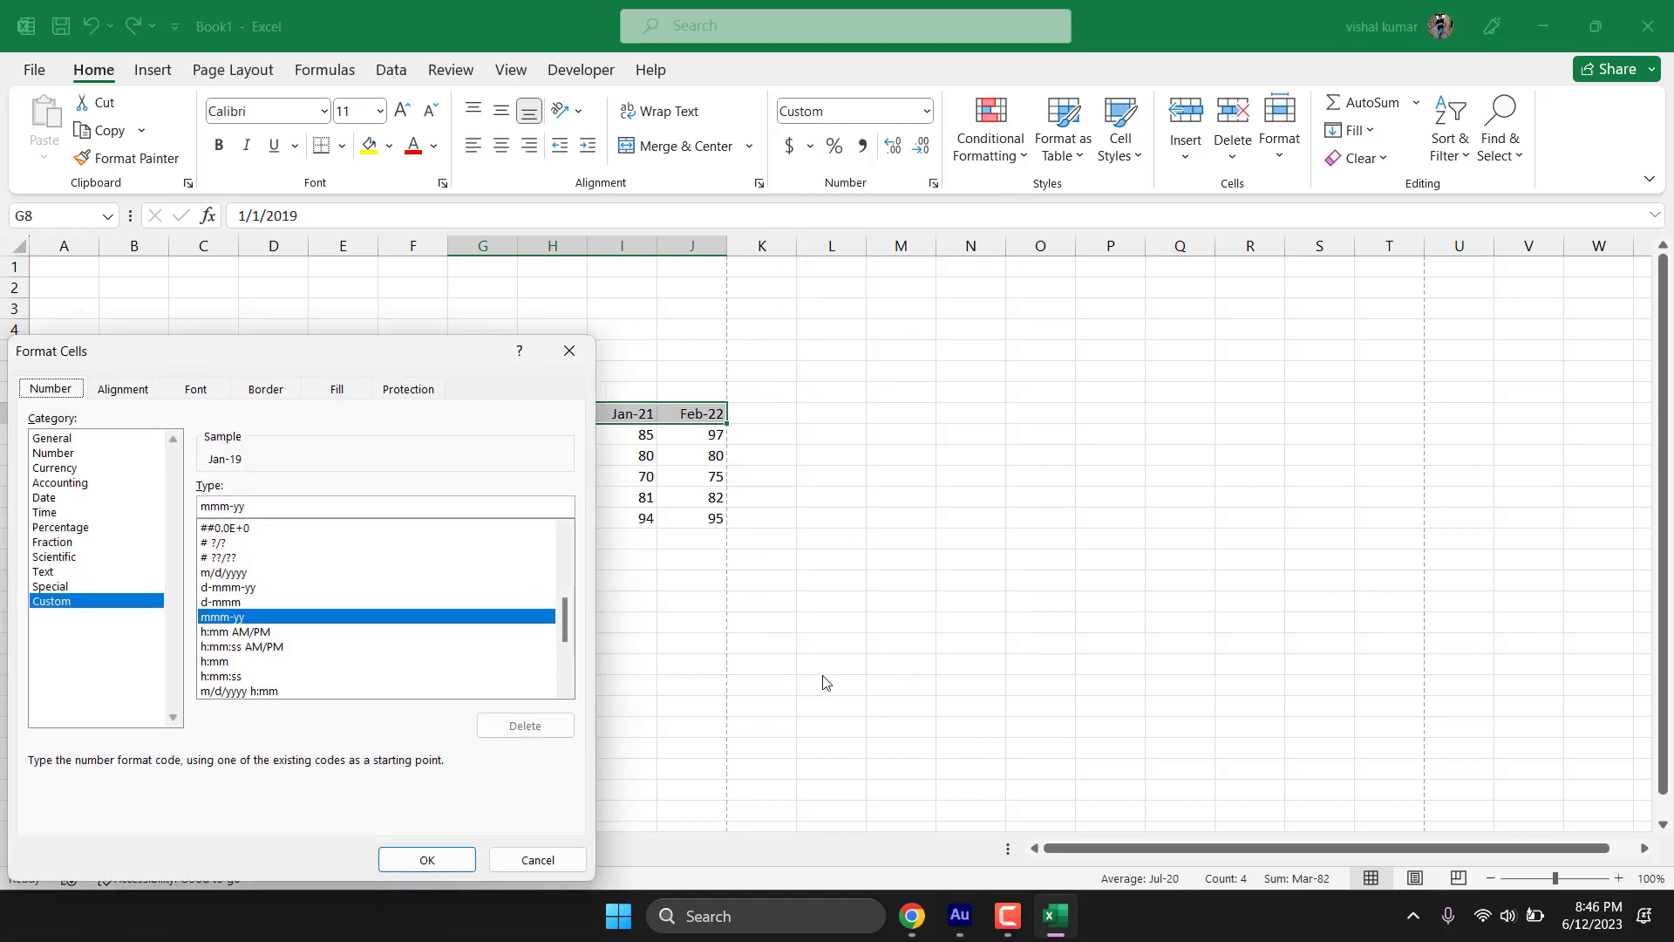
left_click_drag(413, 350, 815, 254)
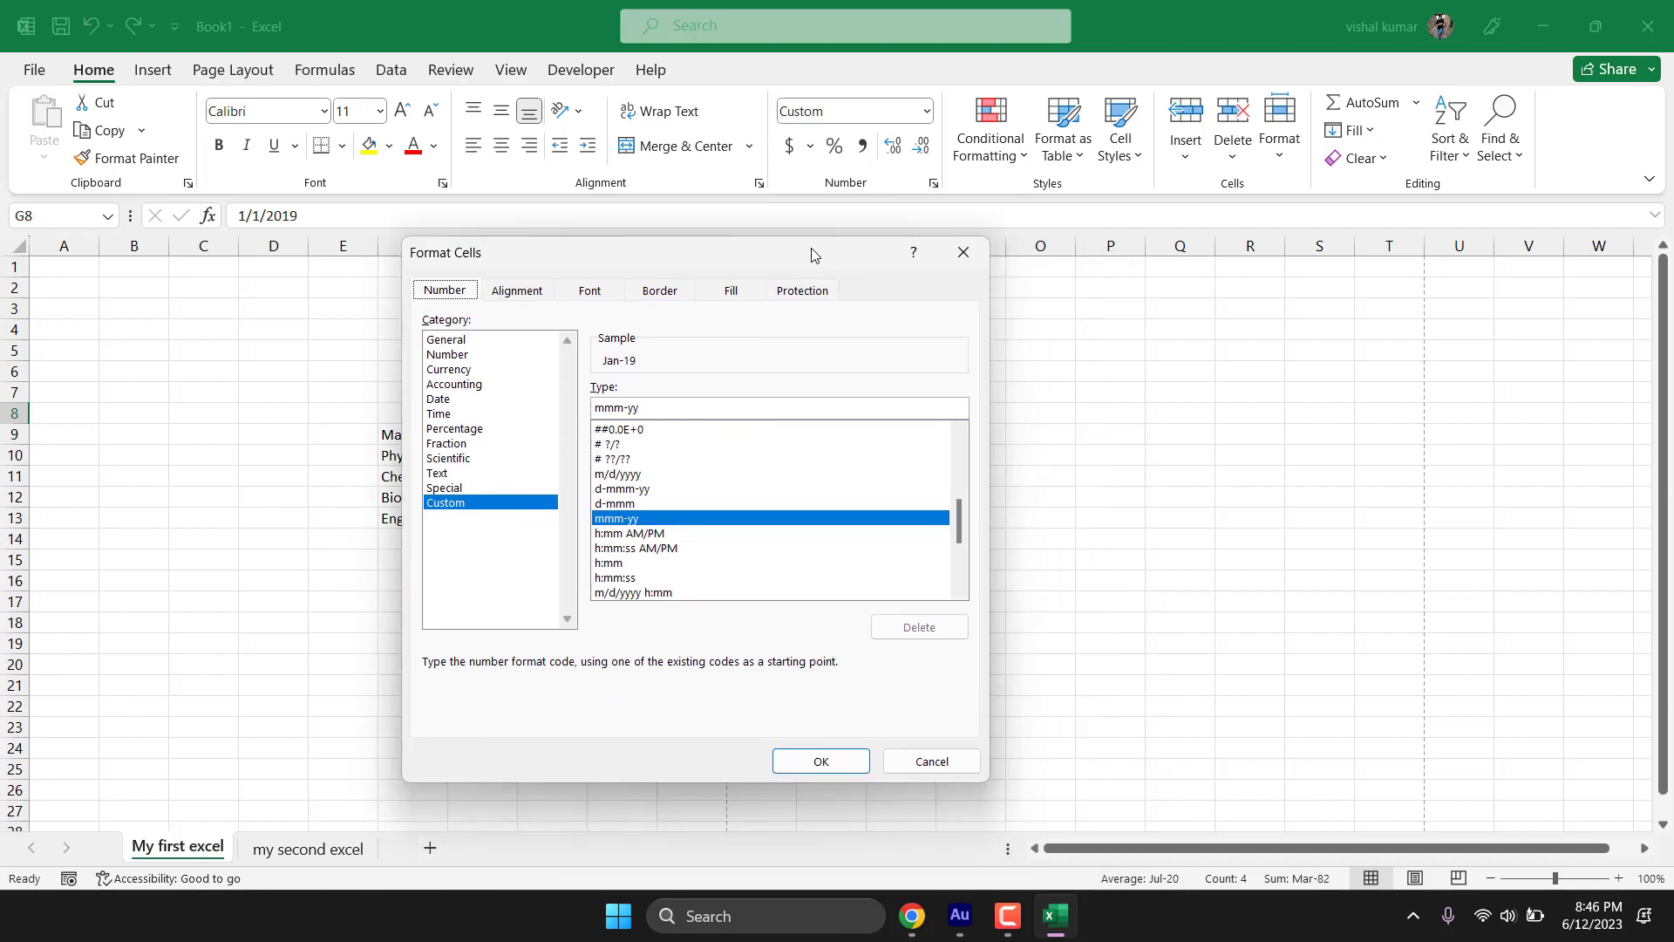
Step: Preview the Date category formats for the headings, trying 14-Mar, 3/14 and 2012-03-14, with the dialog moved clear of the table
left_click(440, 400)
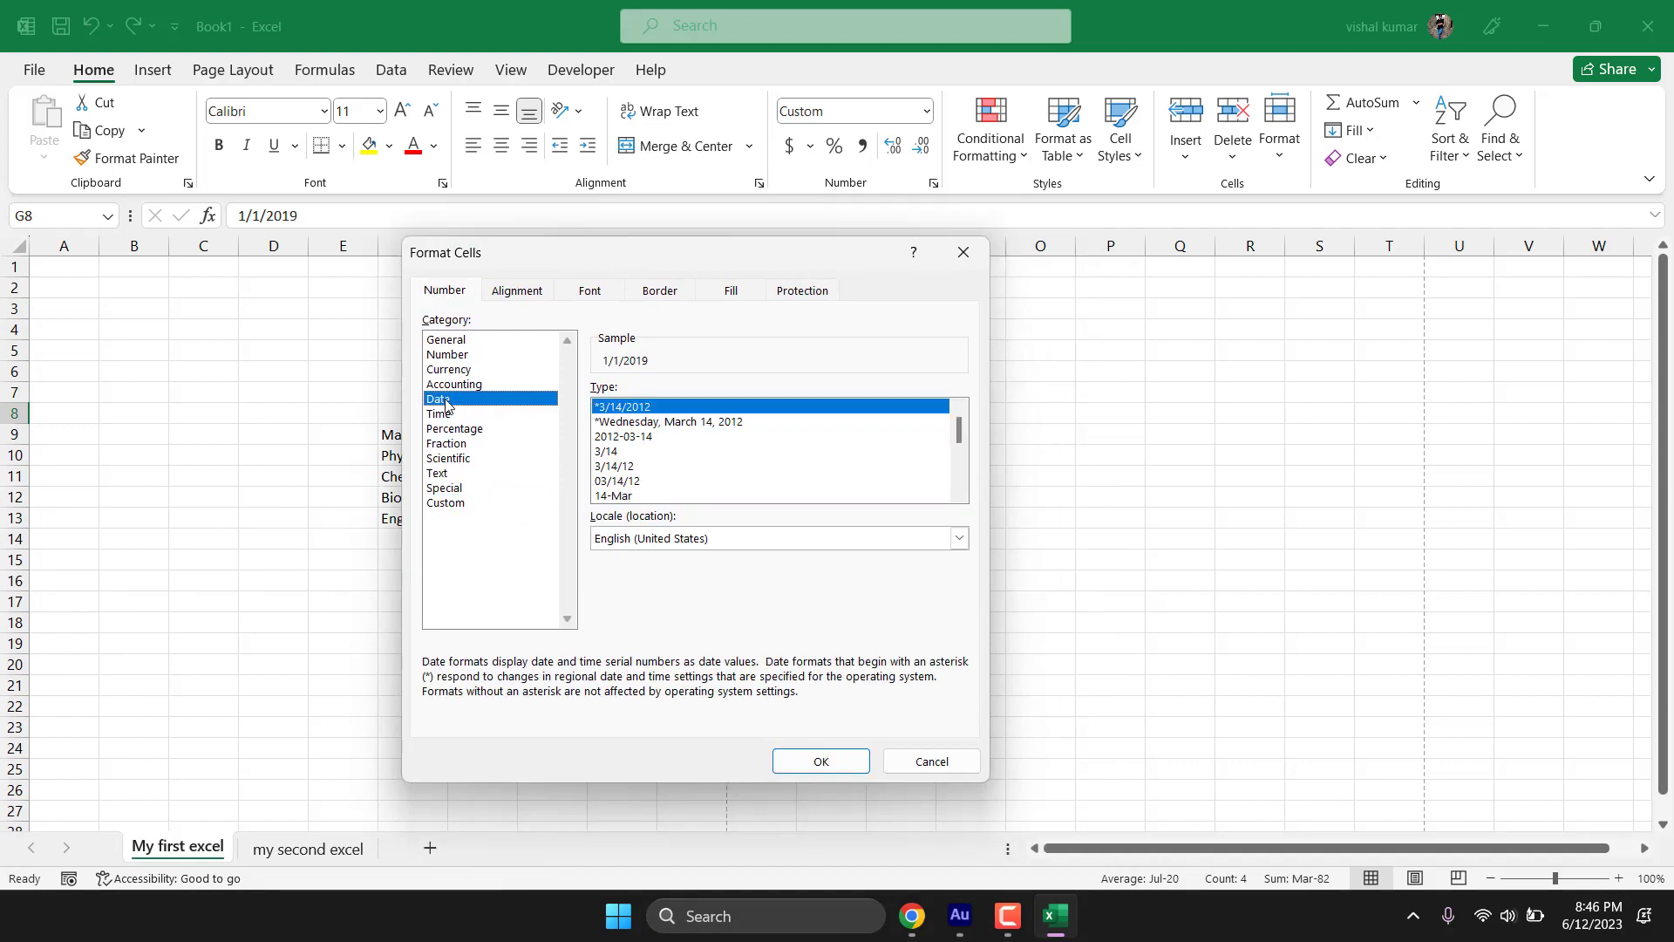
left_click_drag(677, 259, 620, 263)
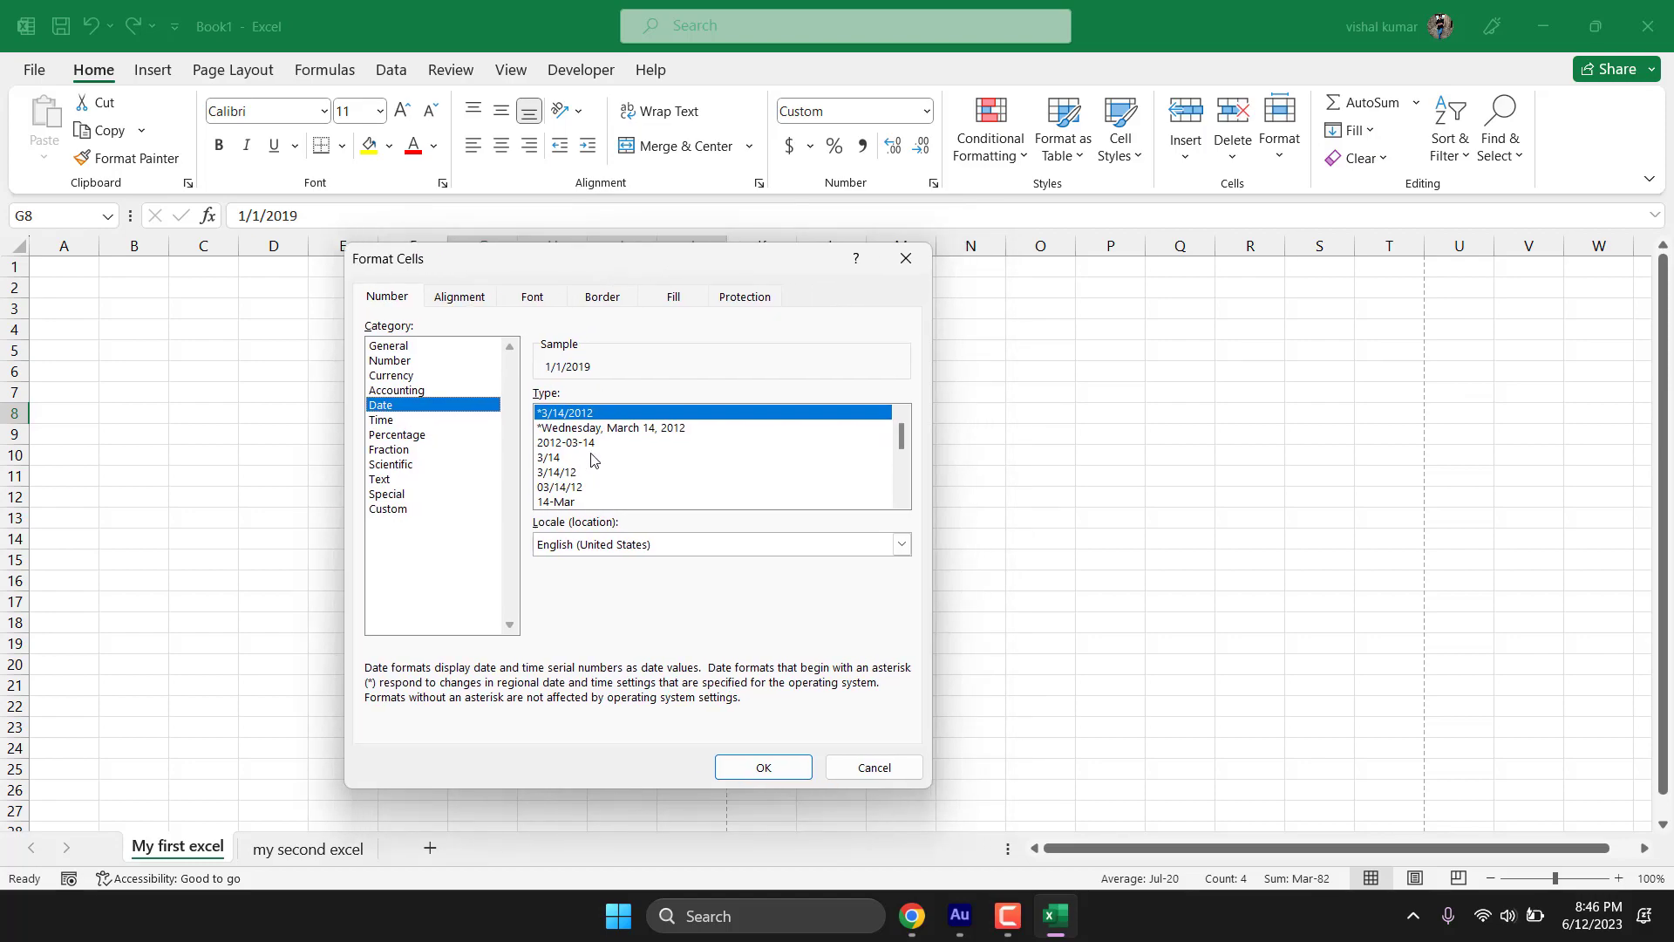
left_click_drag(670, 260, 1072, 257)
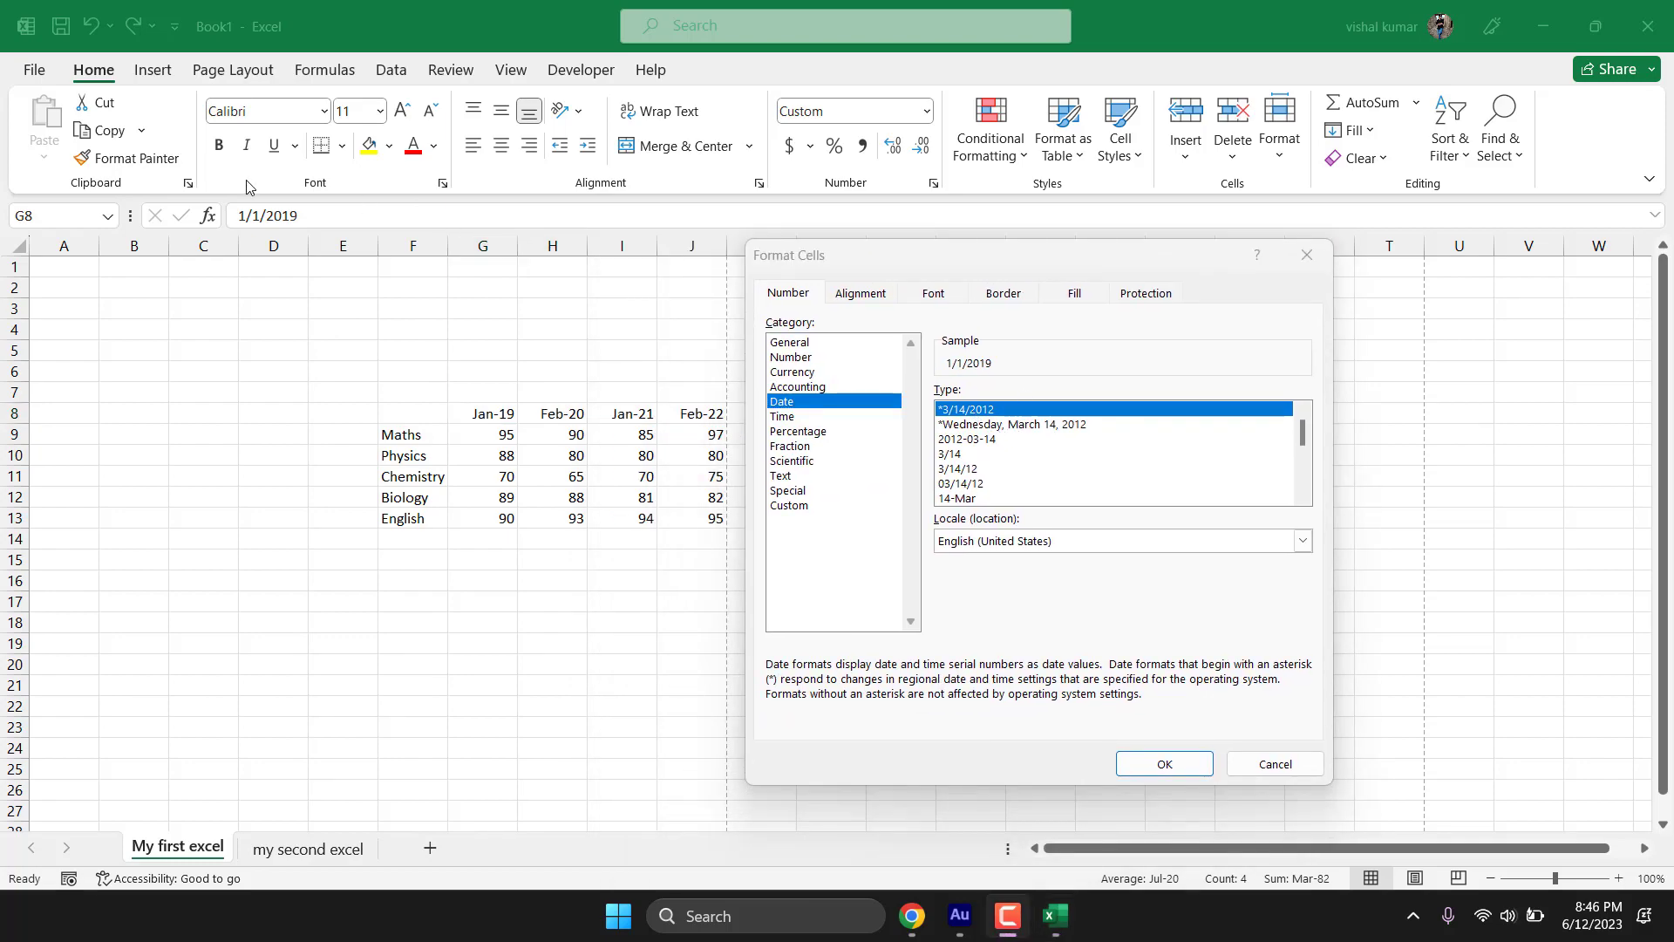
left_click_drag(898, 258, 1035, 265)
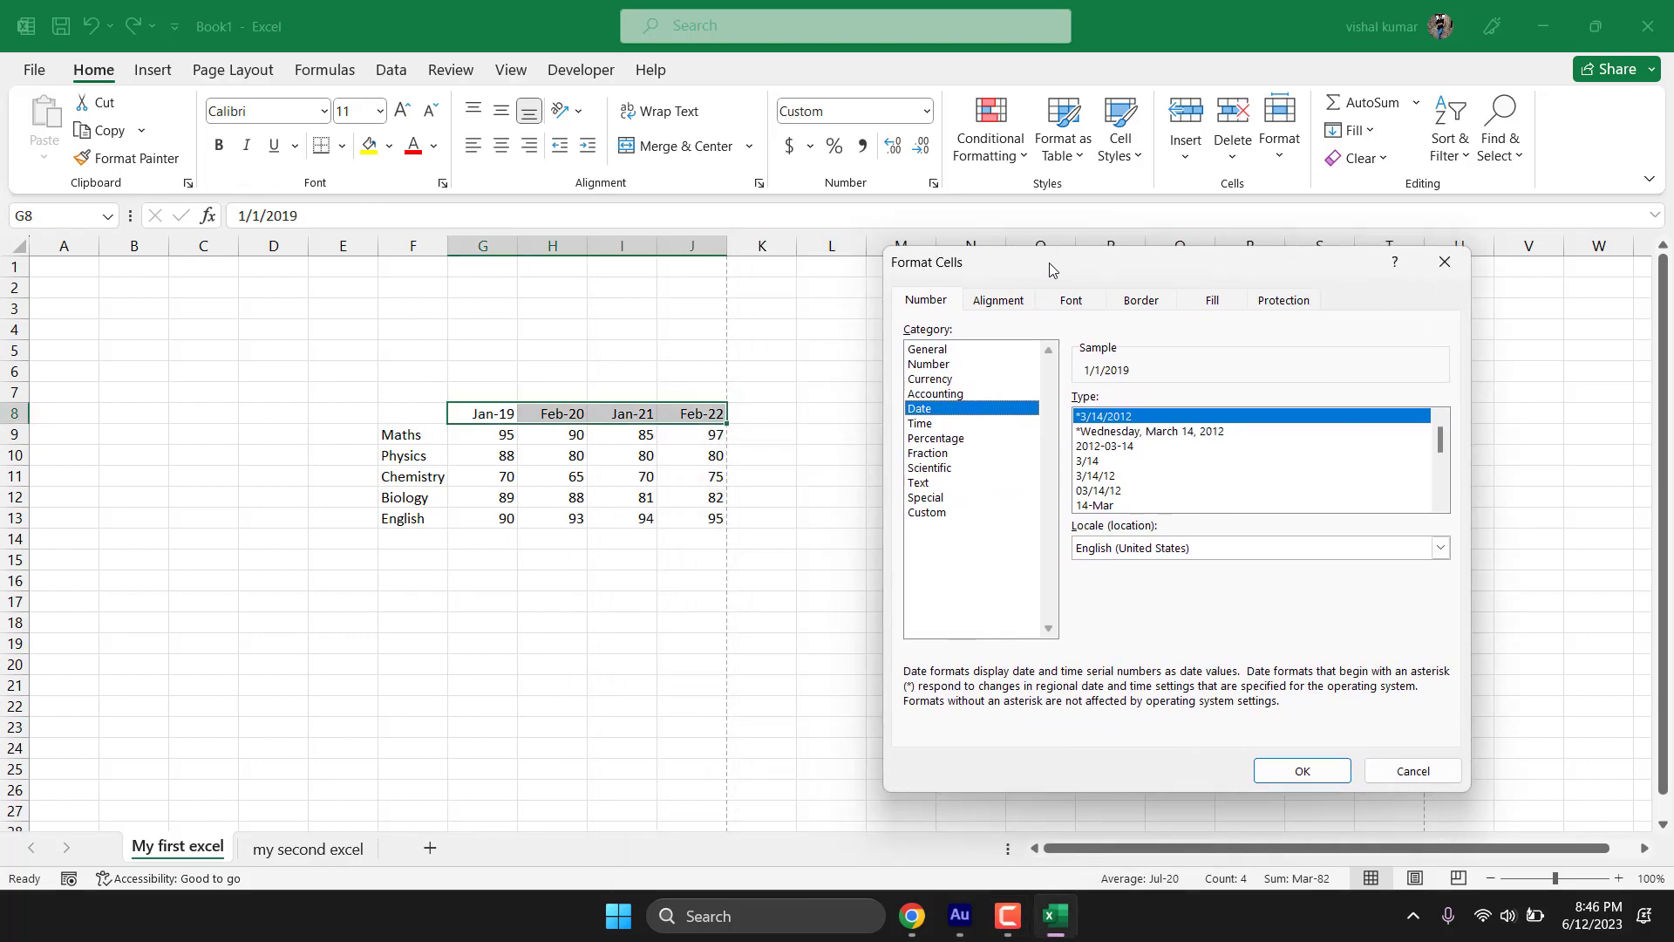
left_click(1105, 506)
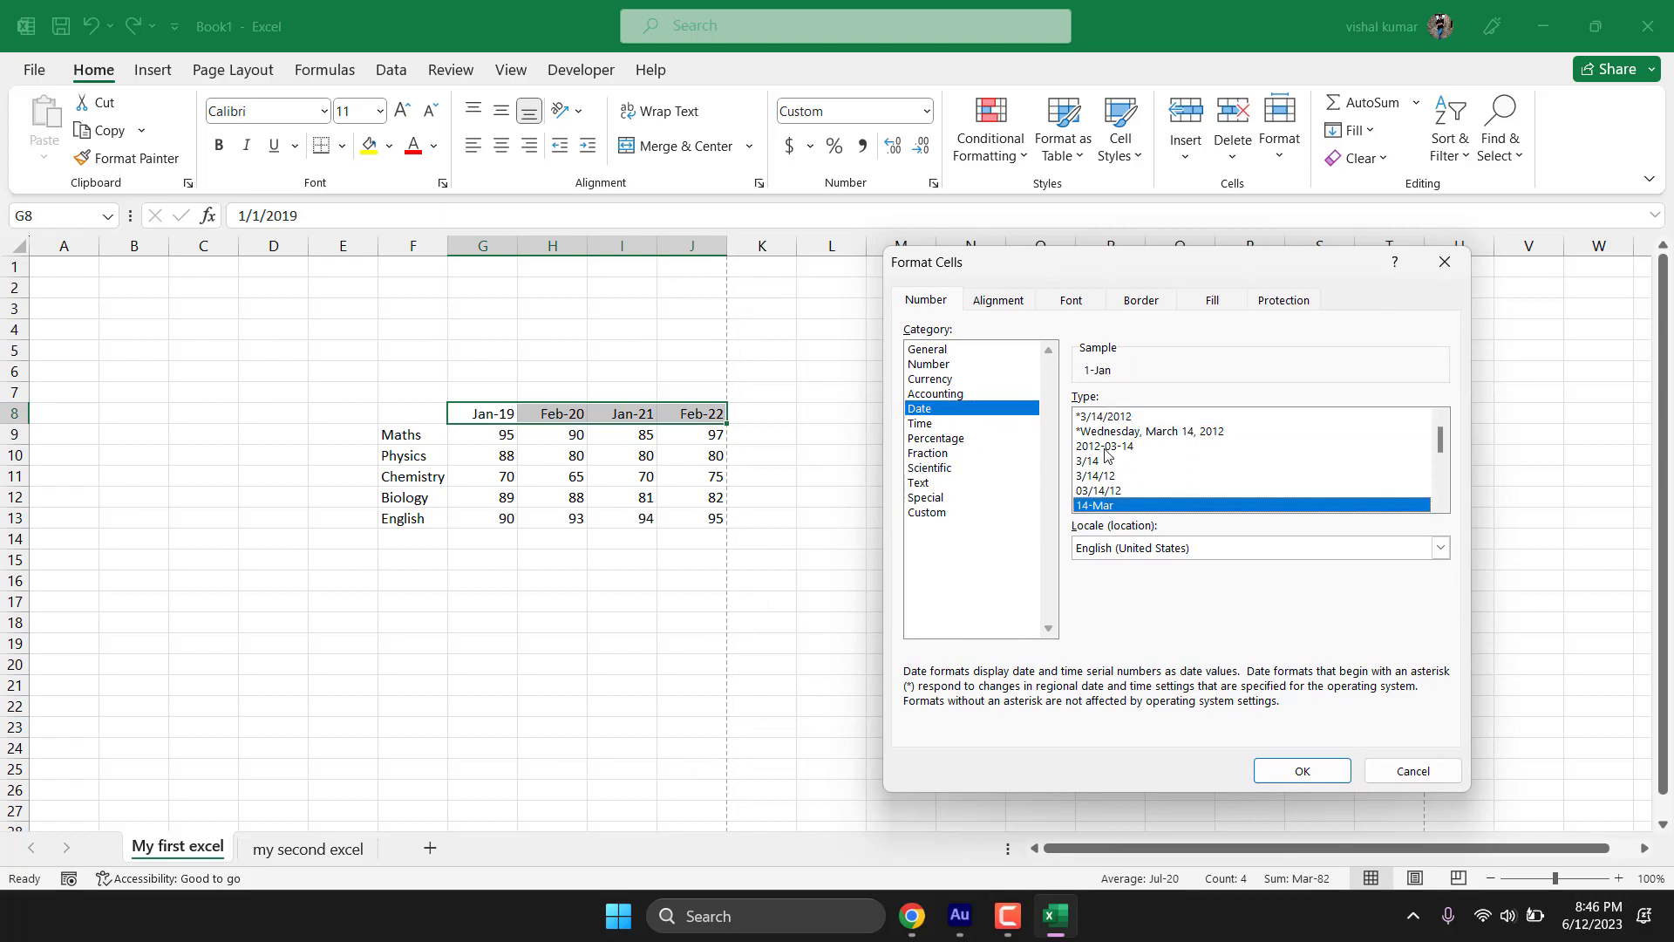
left_click(1107, 447)
left_click(1115, 461)
left_click(1120, 447)
scroll(1125, 452, "down", 2)
scroll(1124, 451, "down", 2)
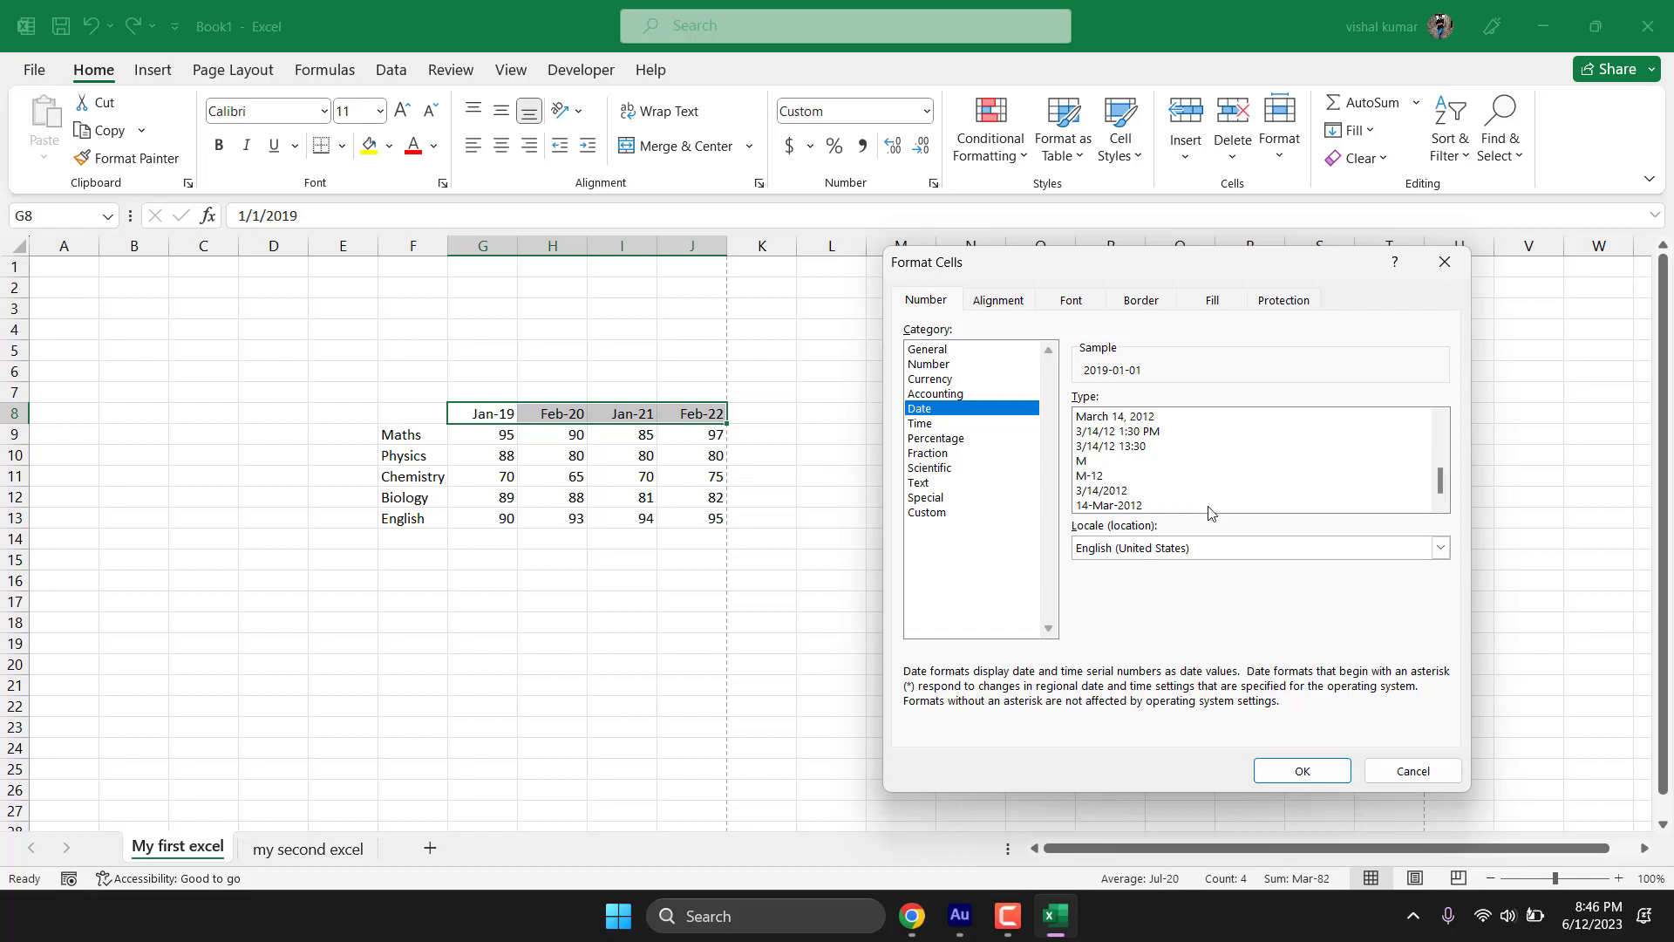
left_click_drag(1444, 490, 1407, 454)
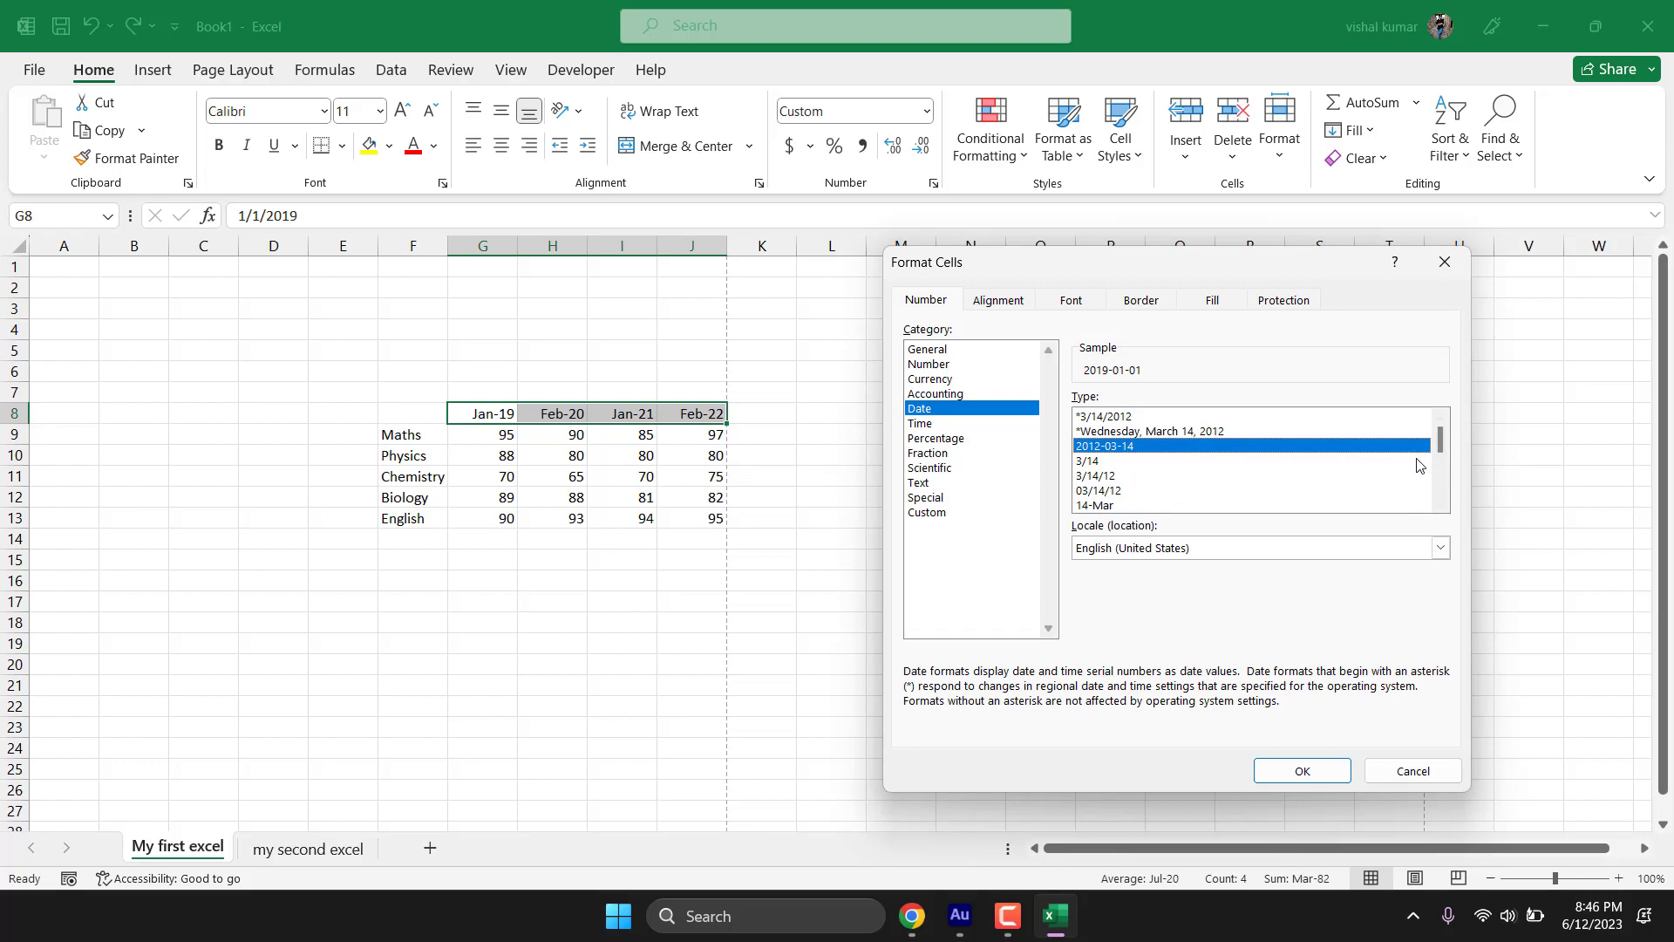
Step: Apply the custom number format mmm-yyy to the headings in G8 to J8
left_click(939, 516)
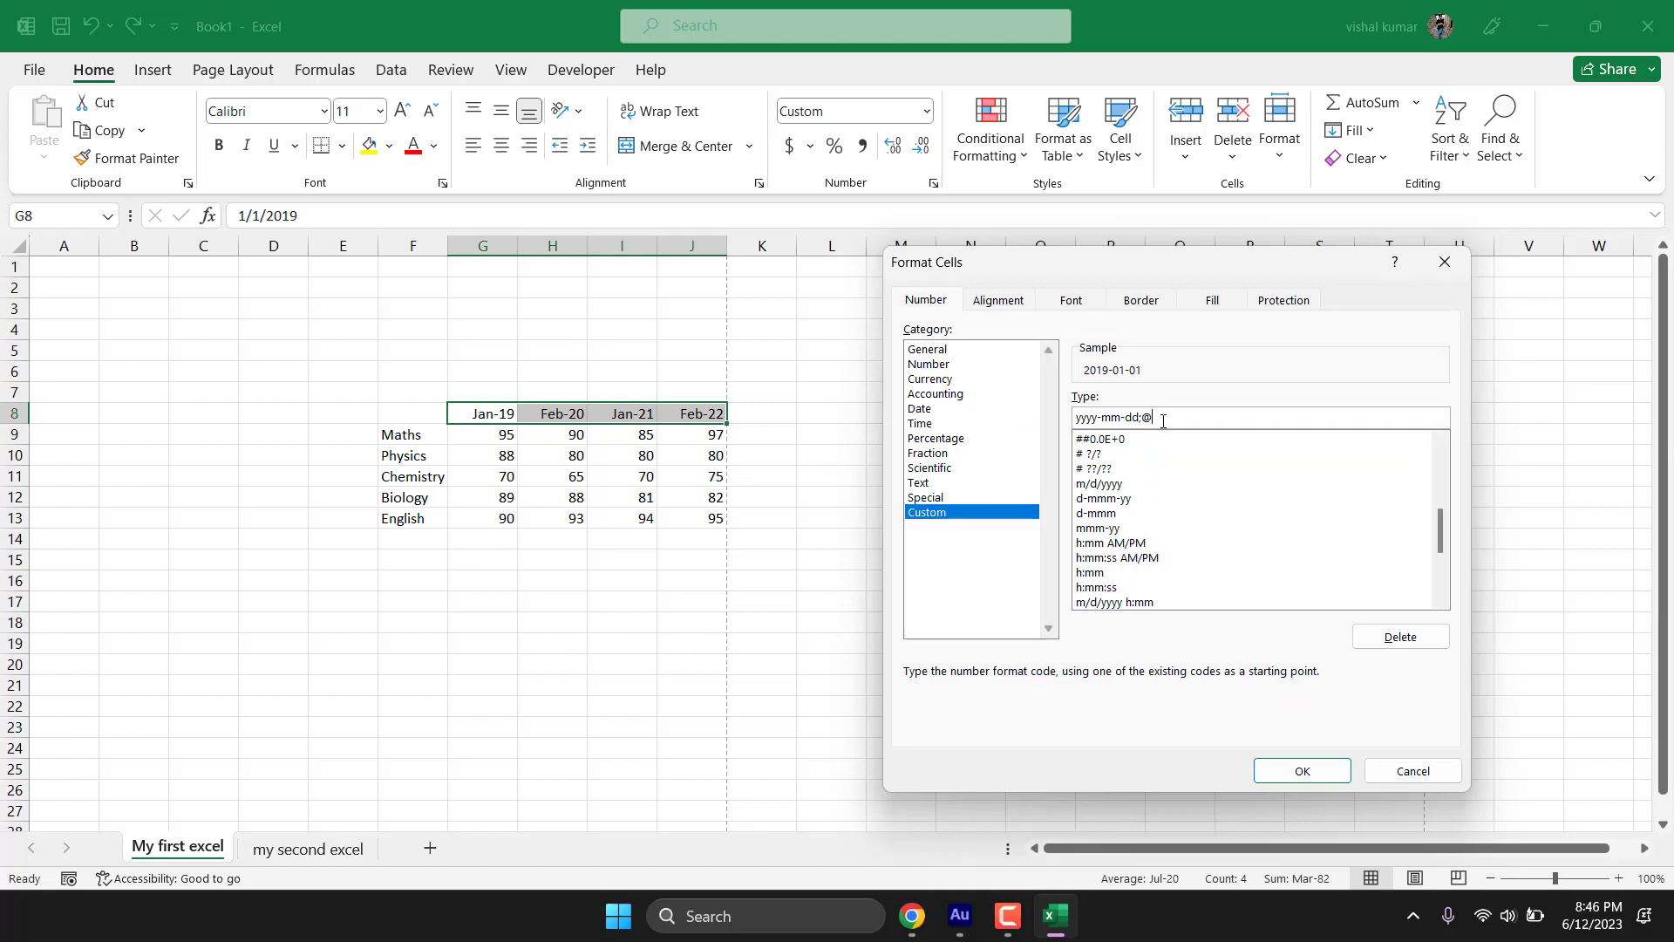
left_click_drag(1156, 417, 1029, 424)
key("BackSpace")
type("mmm-yyy")
left_click(1302, 770)
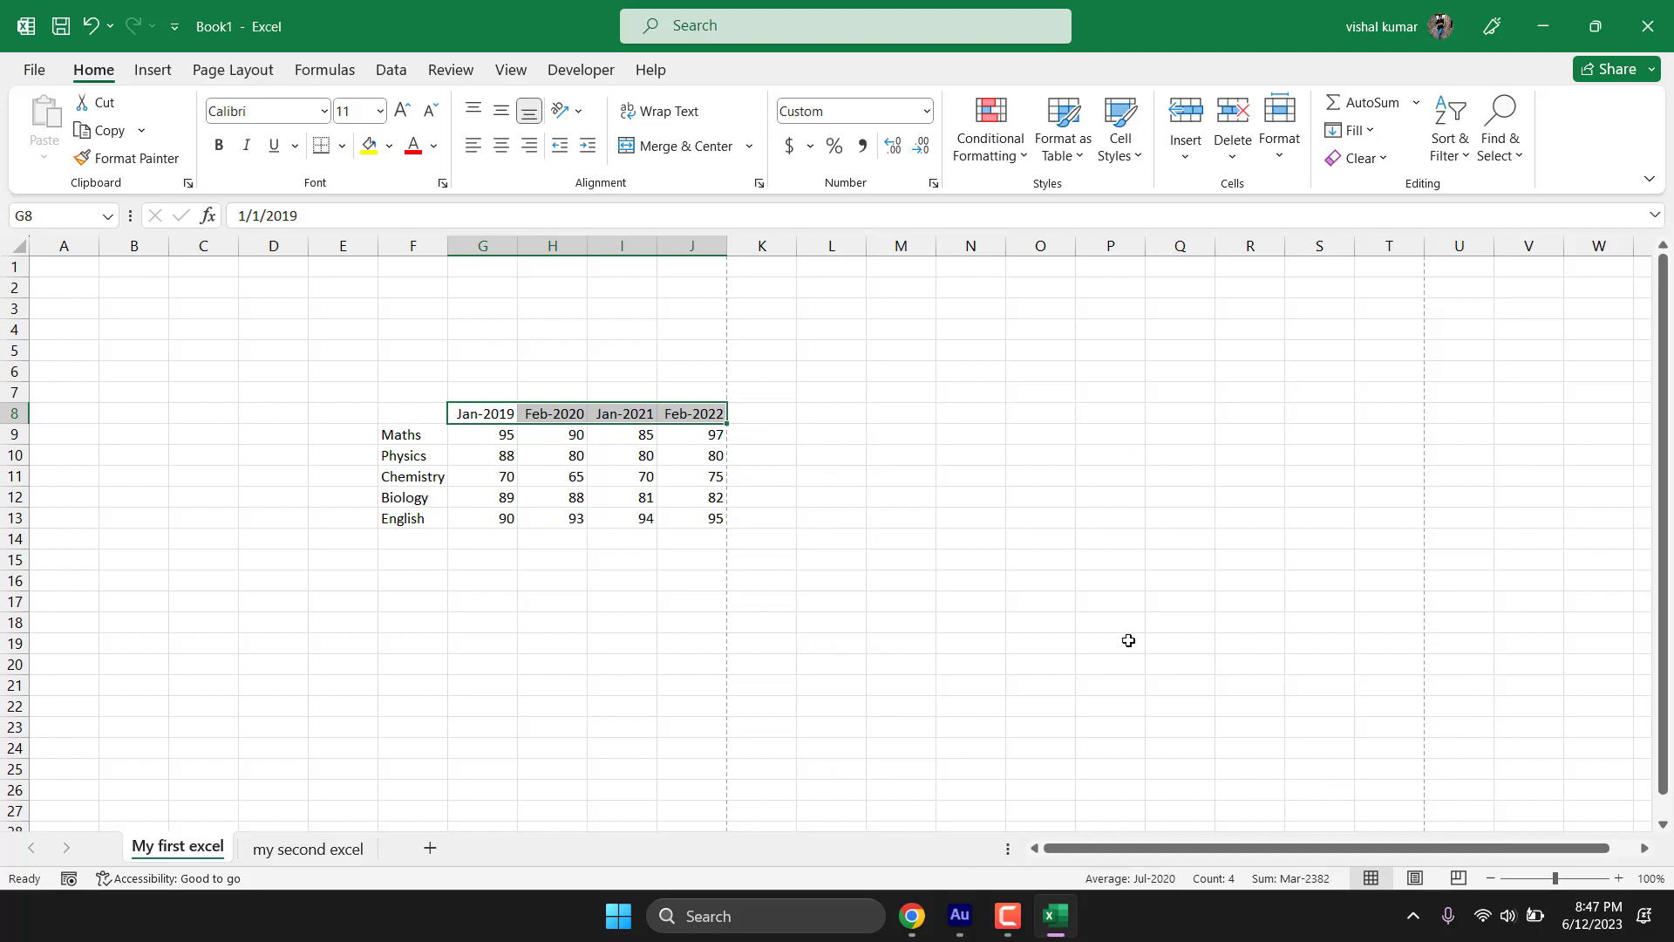
left_click(893, 513)
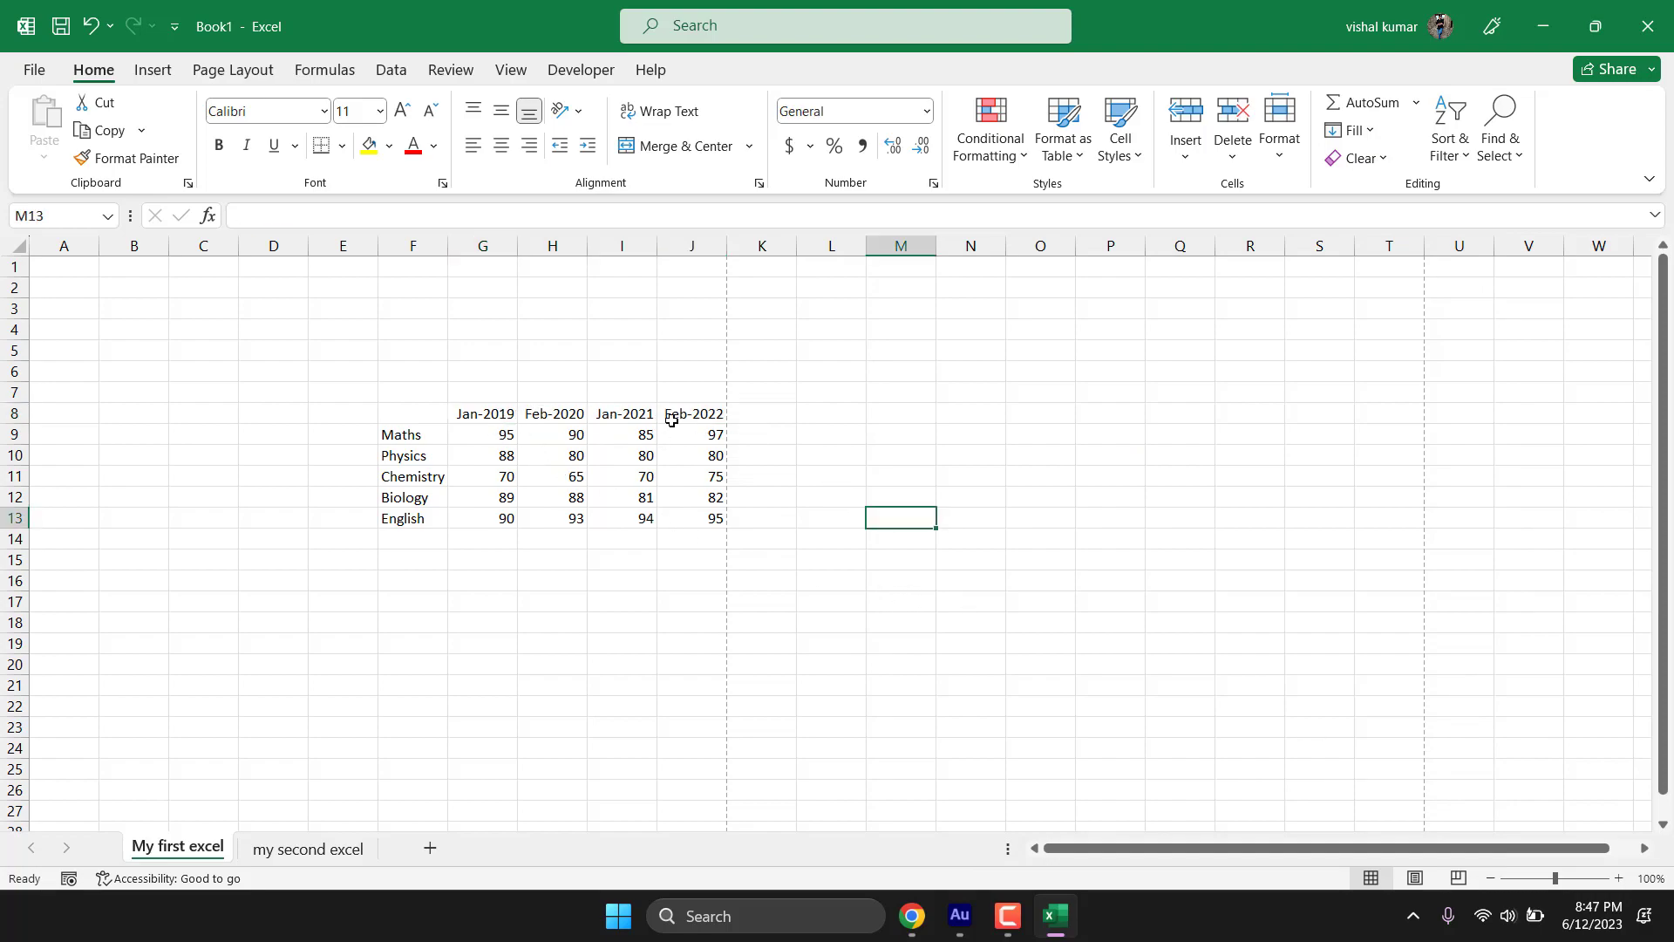
Step: Try the date format March 14, 2012 on the headings in G8 to J8, and undo it
left_click_drag(505, 418, 698, 413)
left_click(926, 111)
left_click(859, 667)
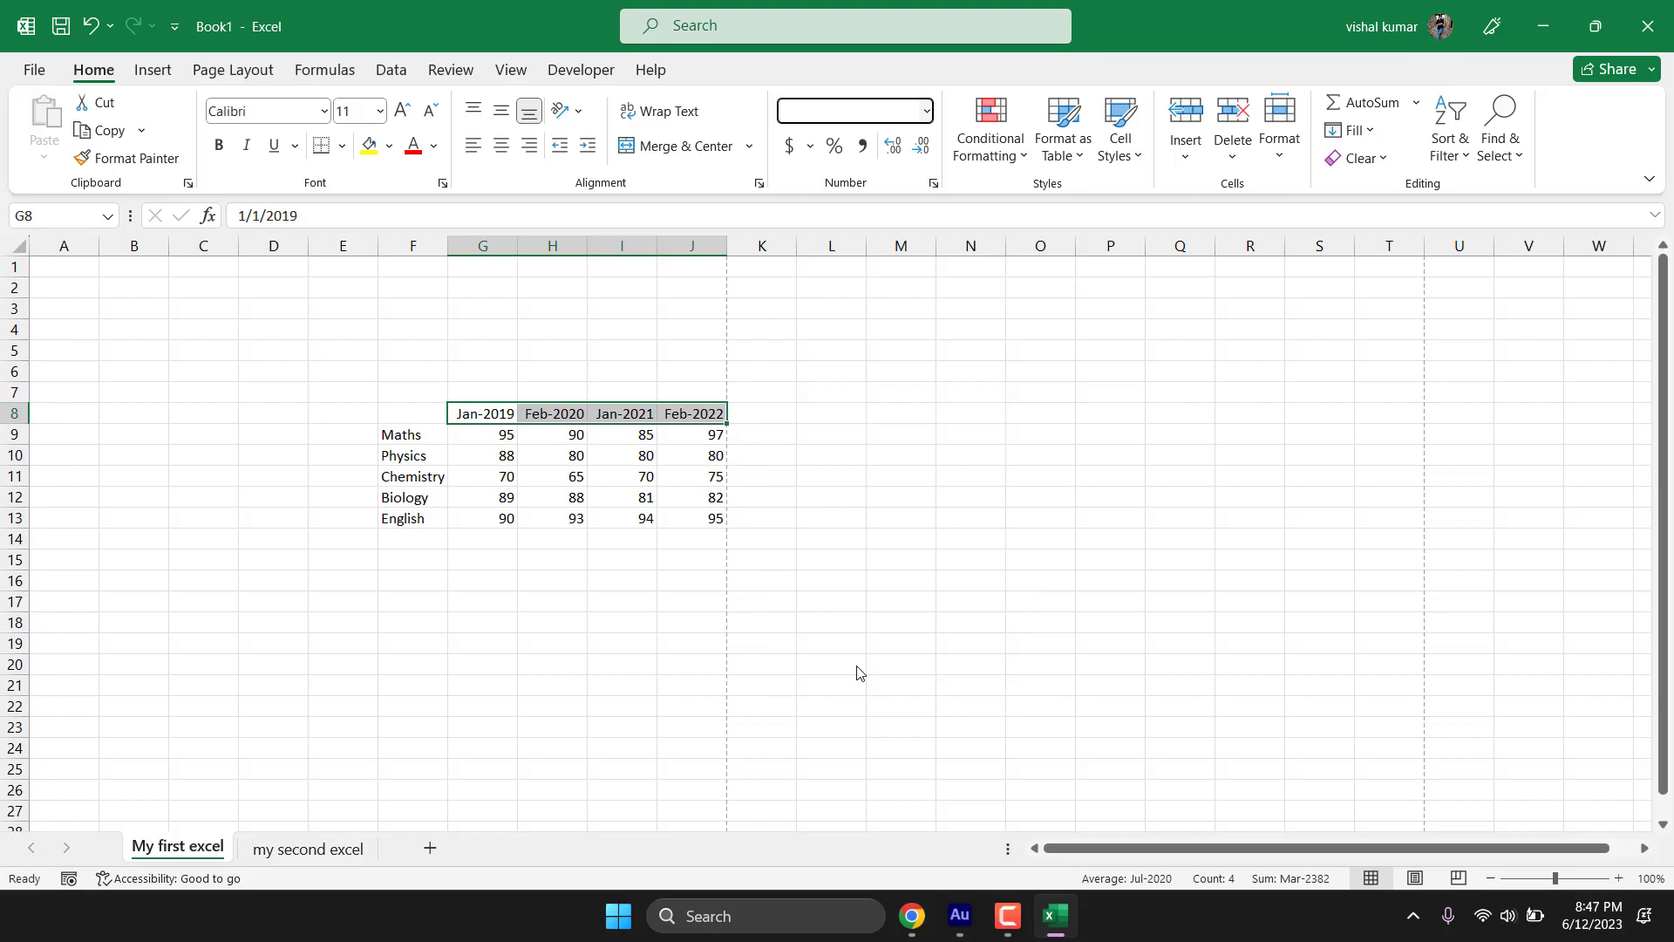
left_click(924, 410)
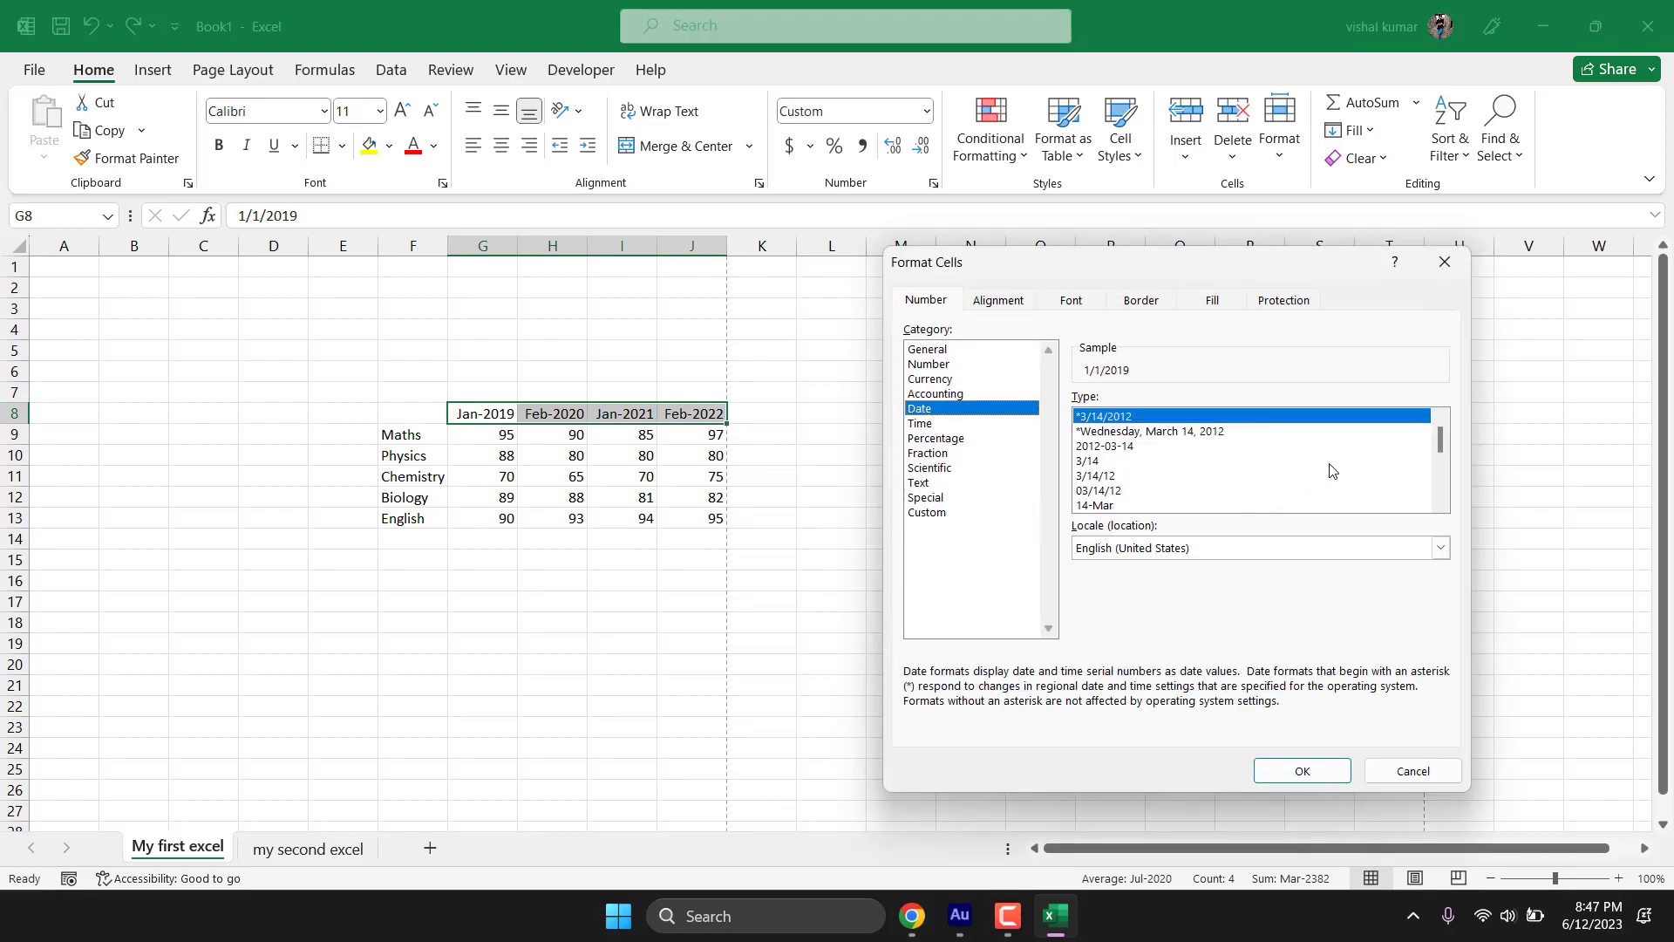
scroll(1447, 449, "down", 2)
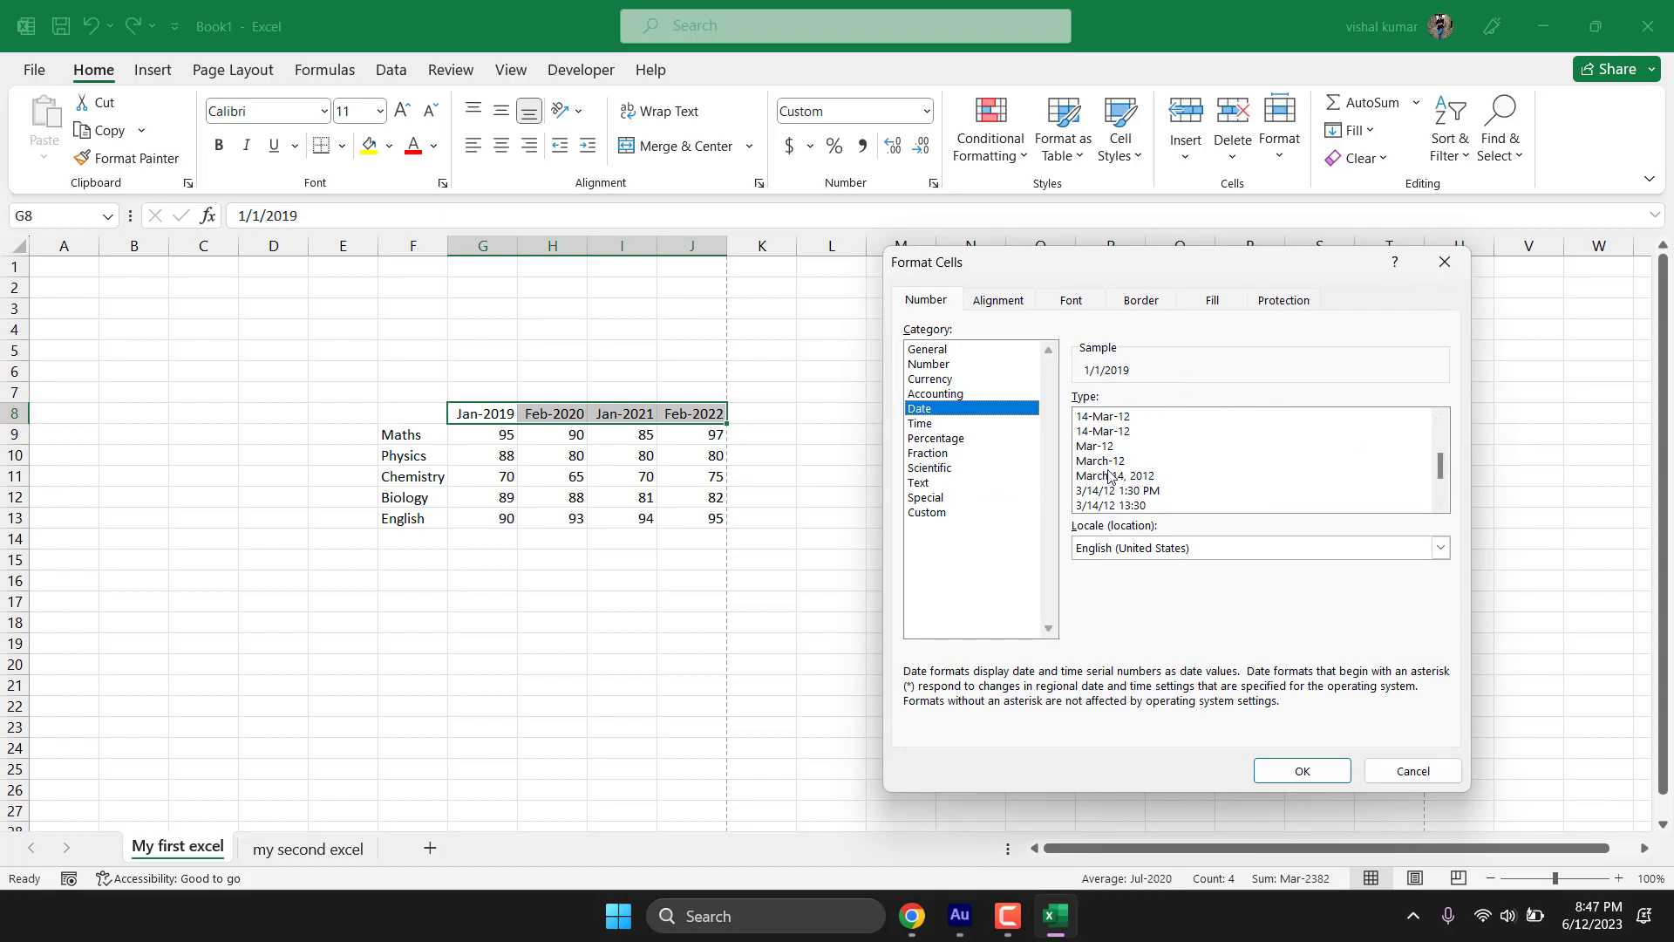
left_click(1108, 464)
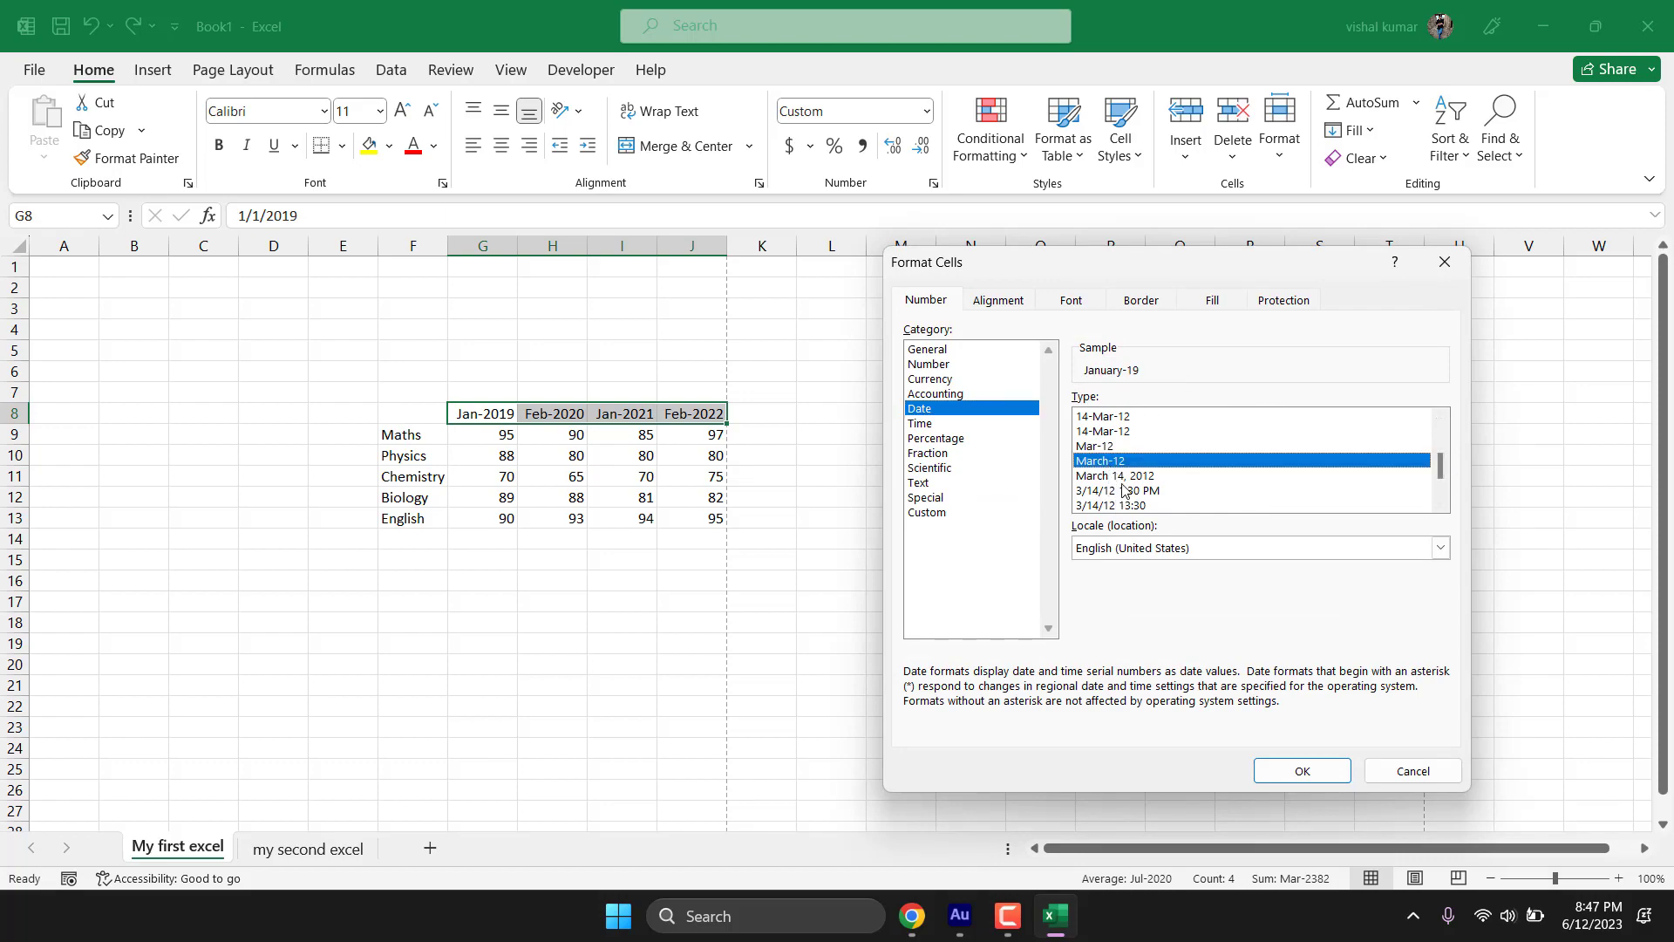
left_click(1123, 477)
left_click(1301, 769)
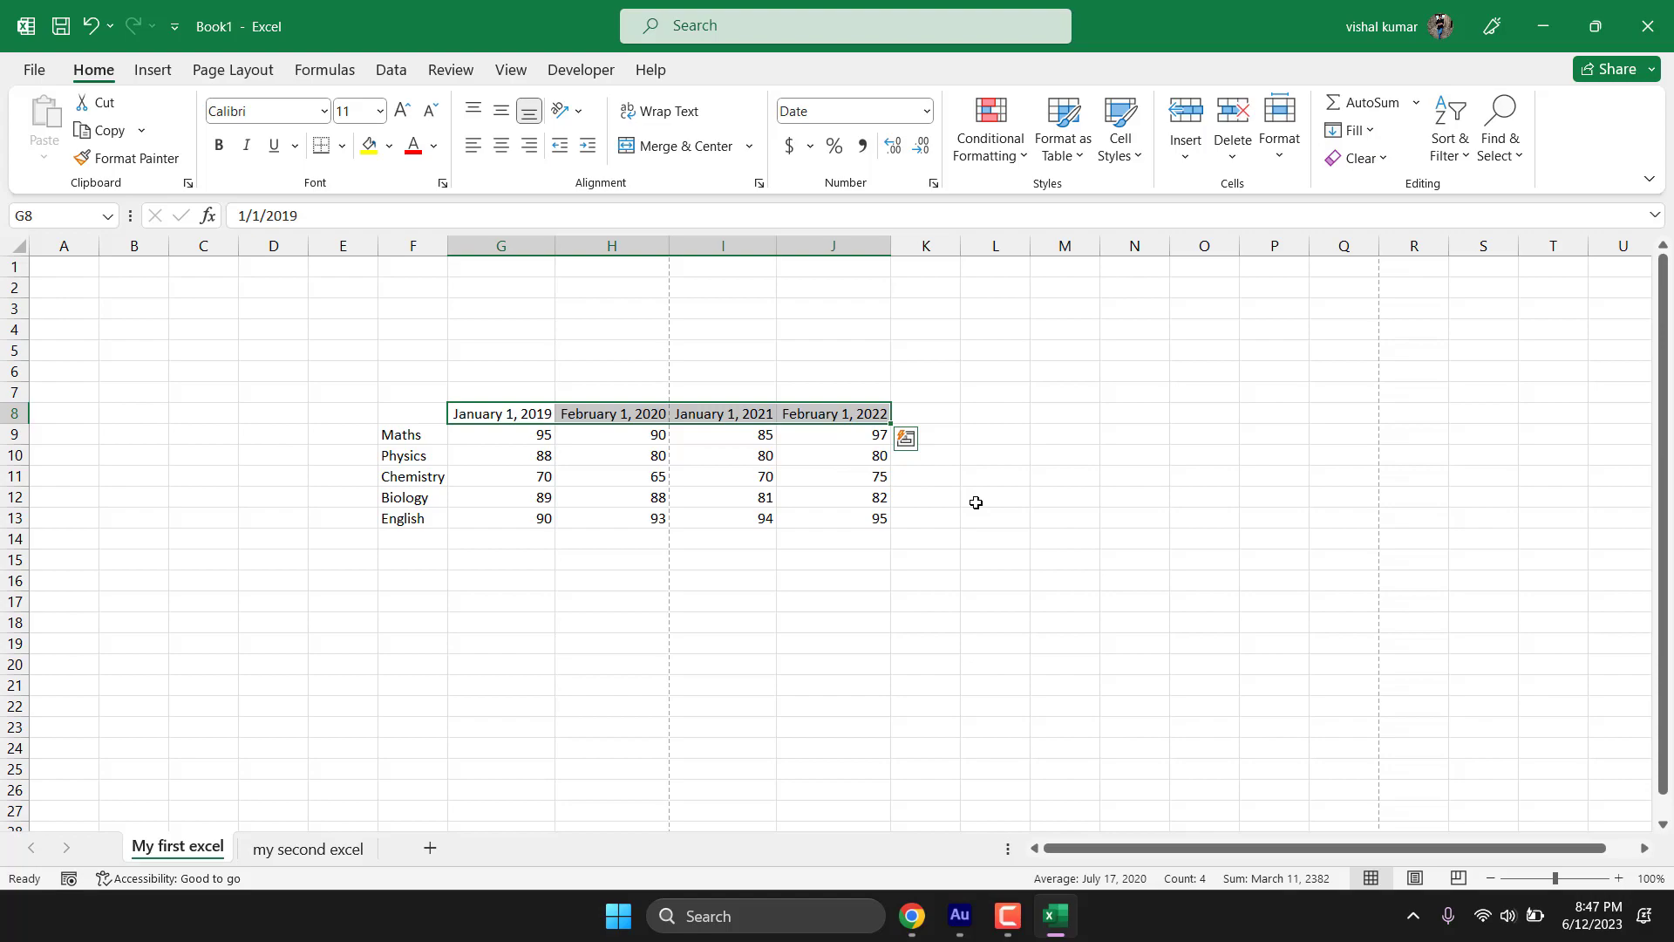
key("ctrl+z")
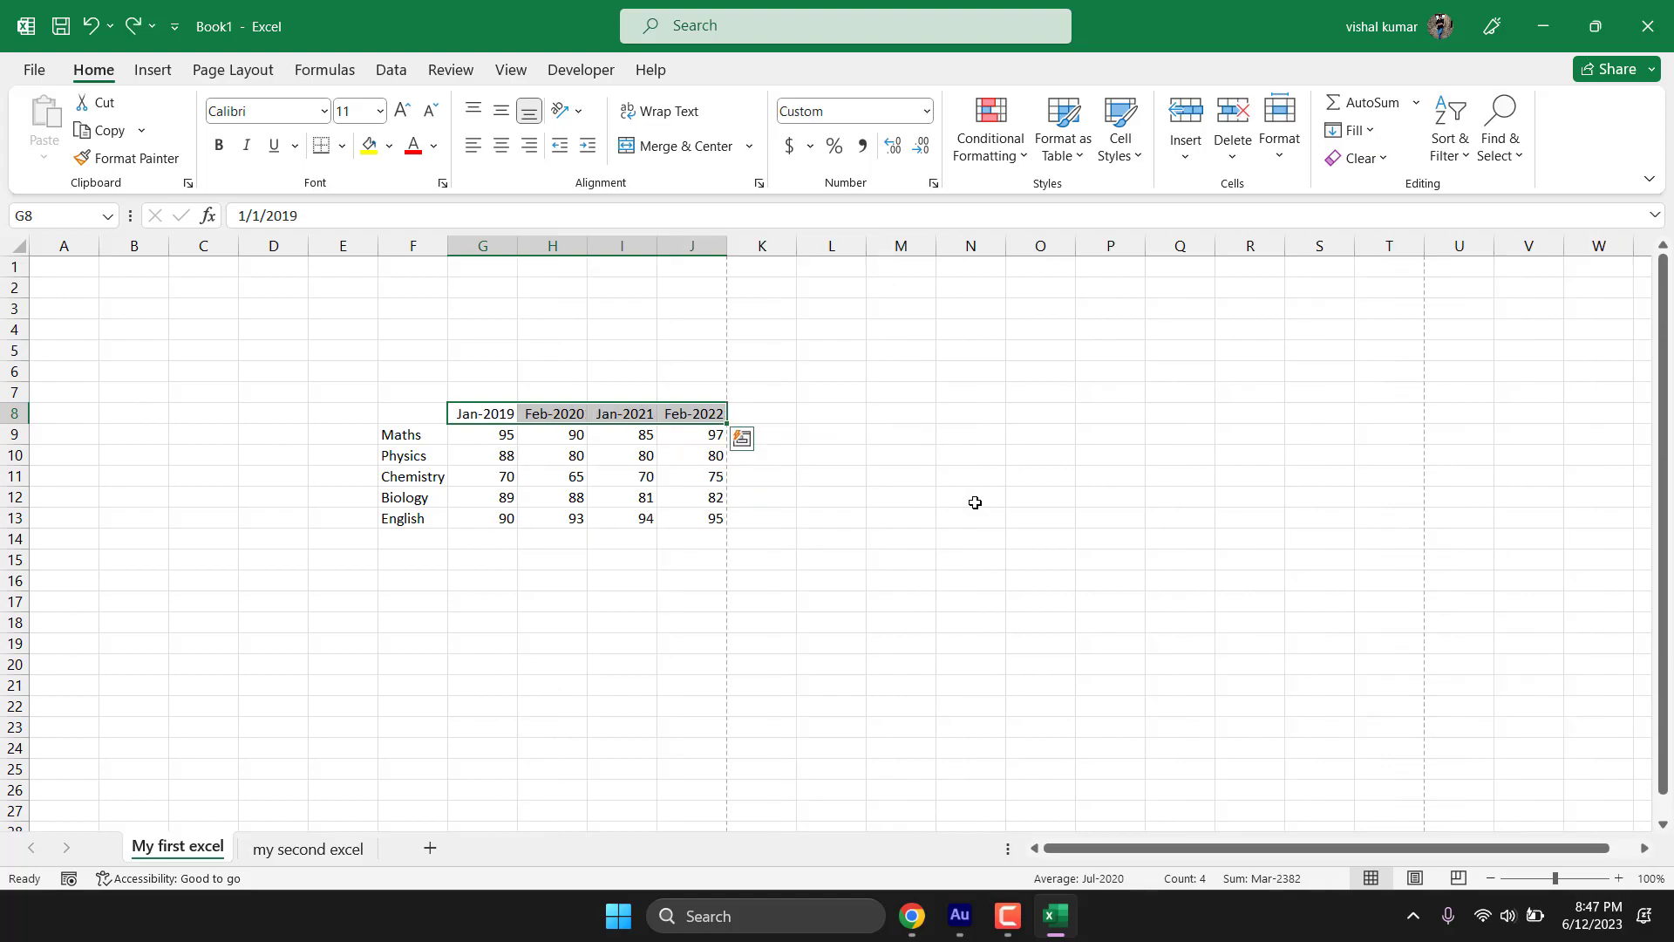
left_click(889, 517)
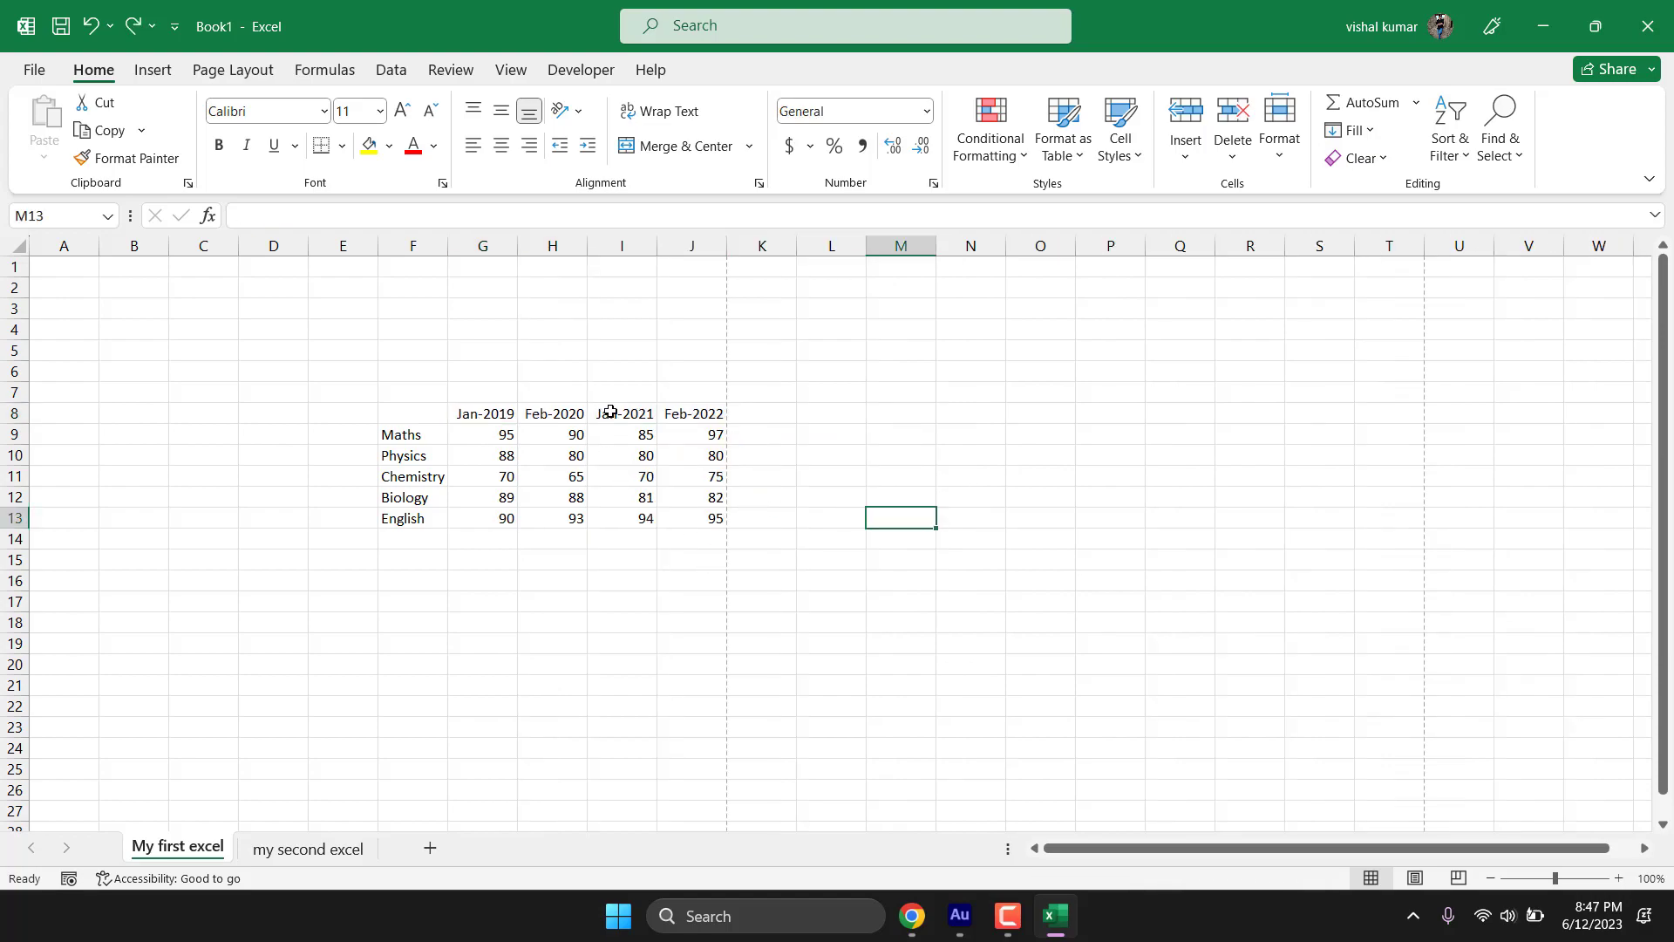
Step: Add the heading Average in K8 and the row label Total in F14
left_click(766, 418)
type("Average")
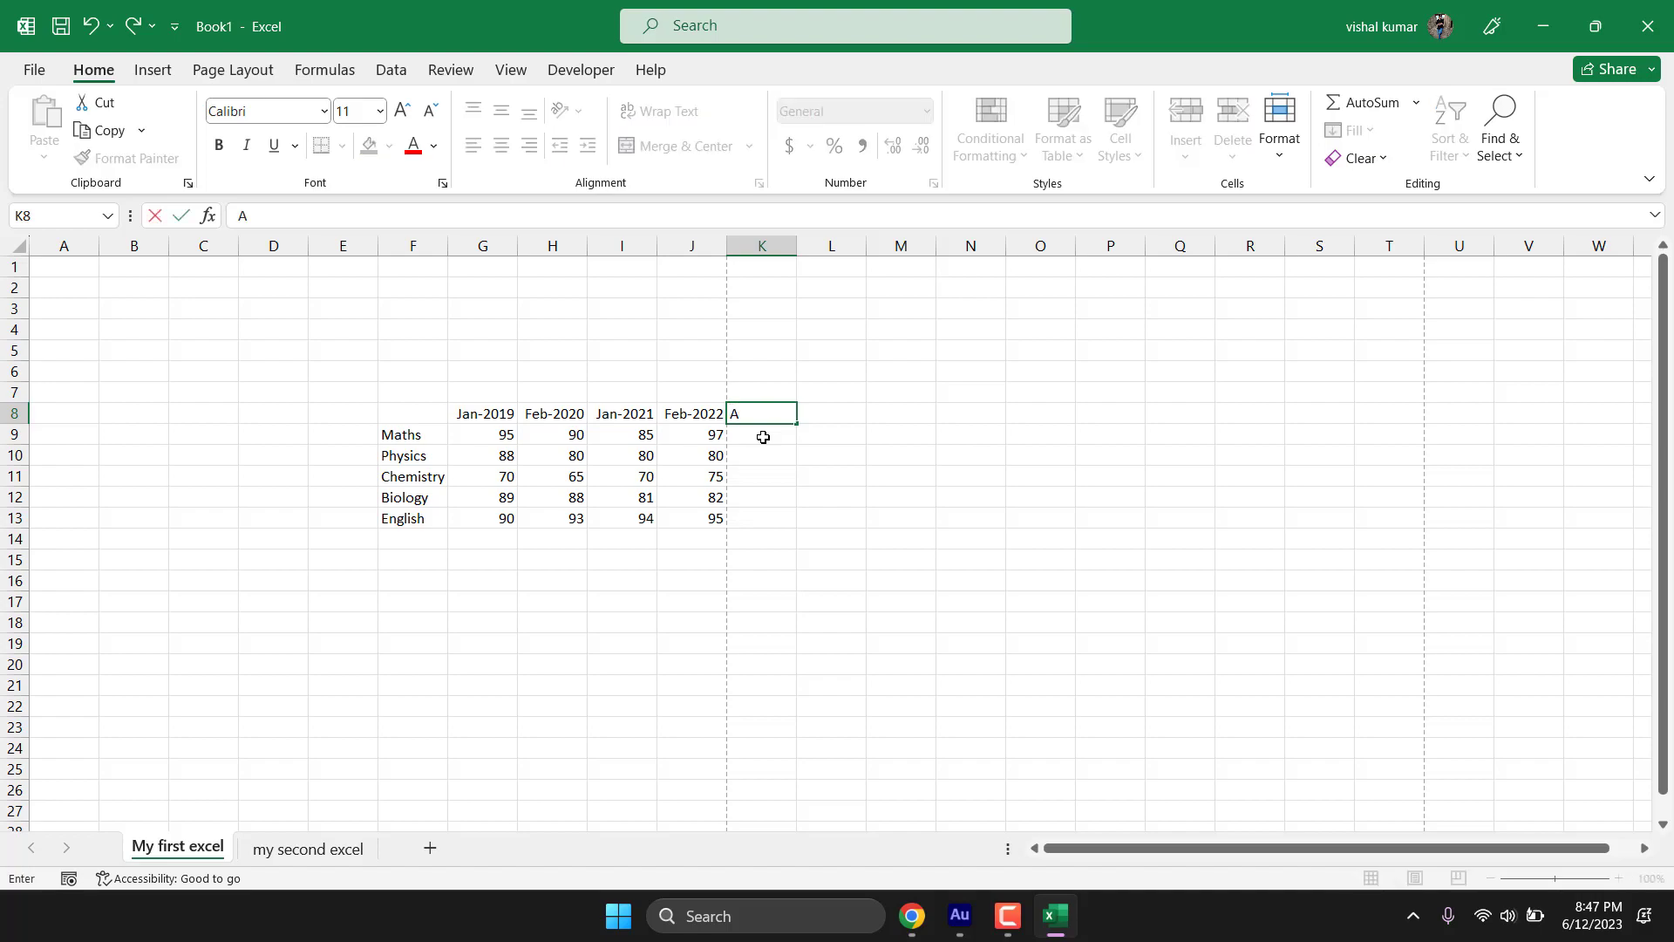
key("Return")
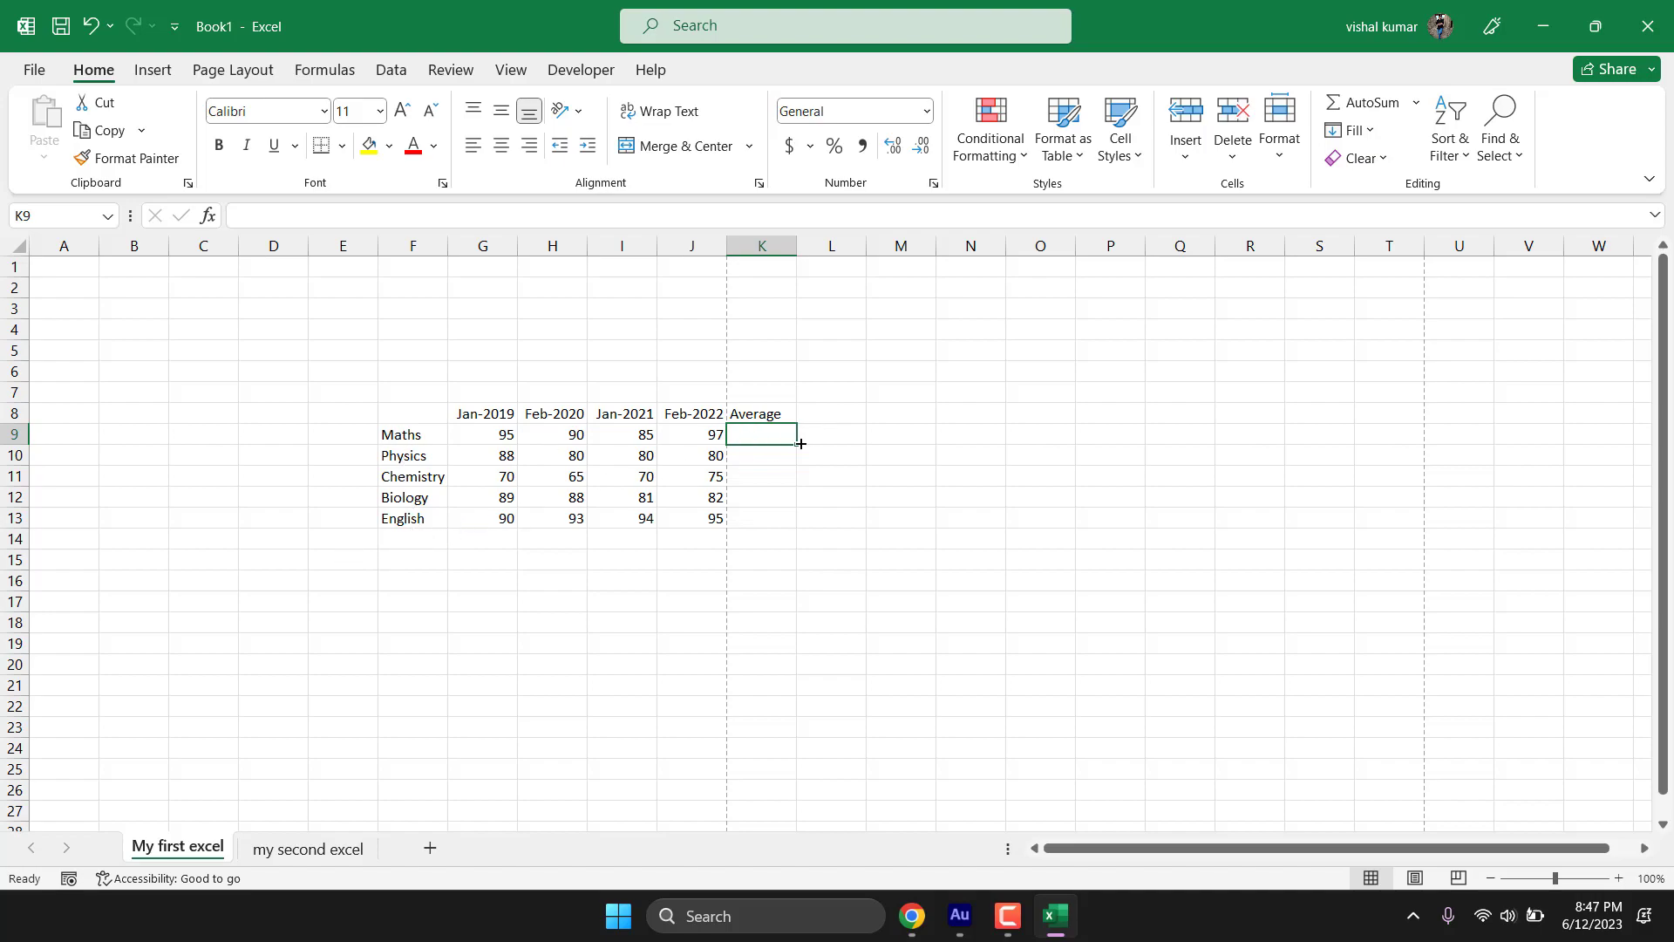
left_click(423, 540)
type("Total")
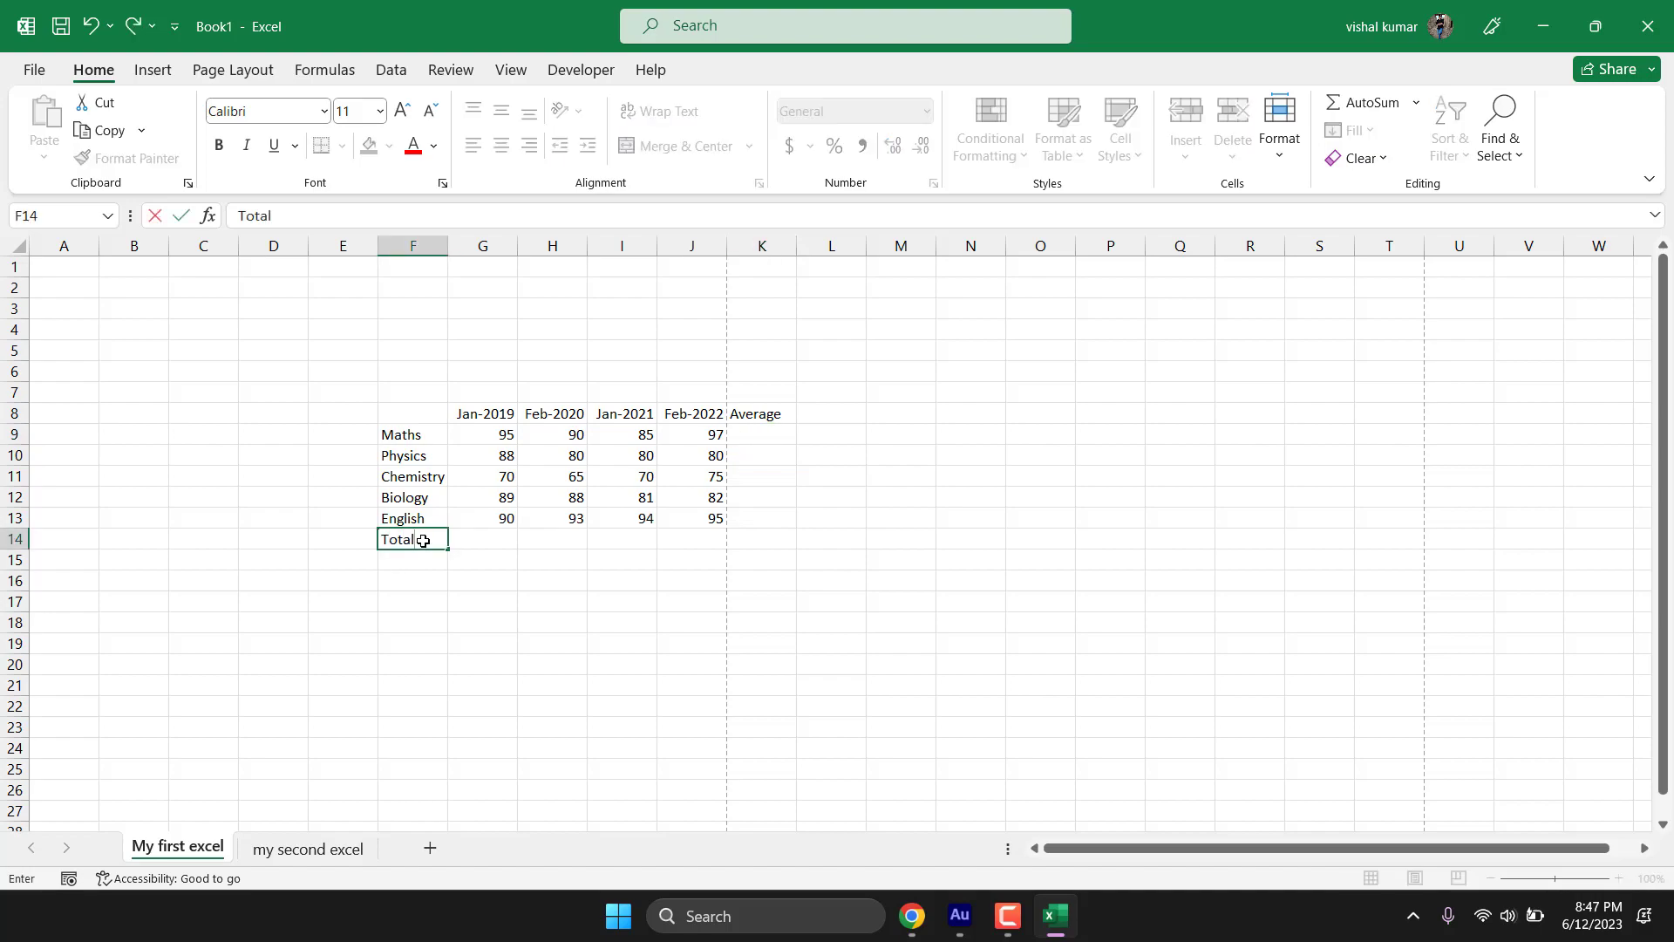
key("Return")
key("Right")
key("Up")
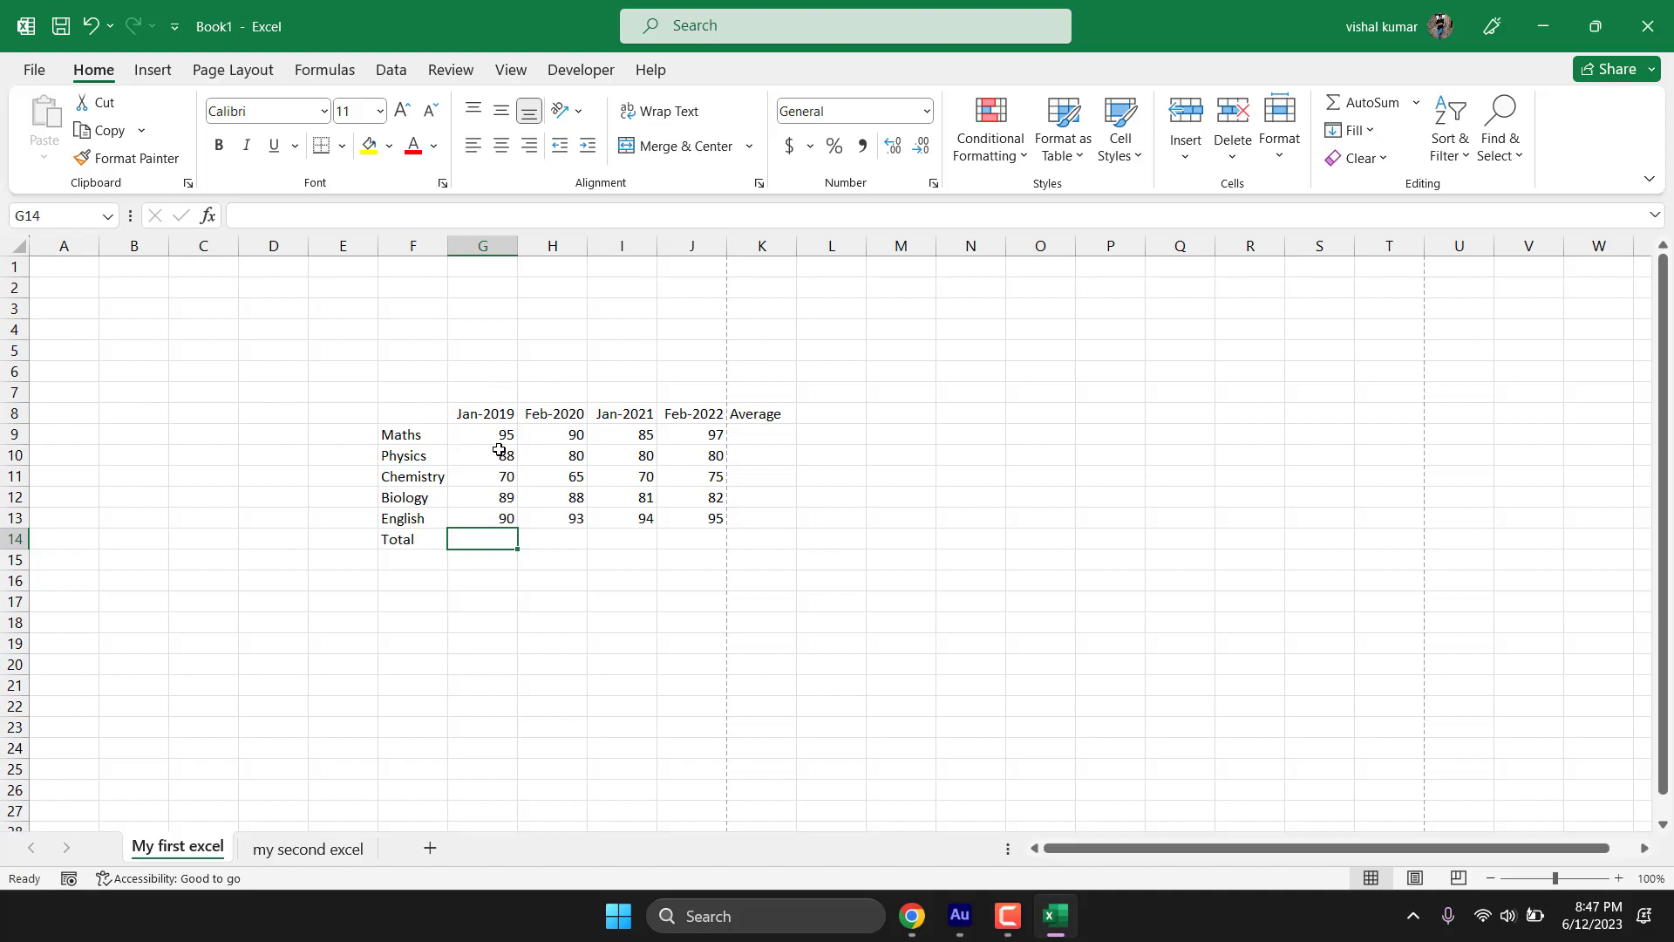
Step: Total the Jan-2019 marks in G14 with typed numbers, using the formula =95+88+70+89+90
left_click_drag(505, 433, 505, 515)
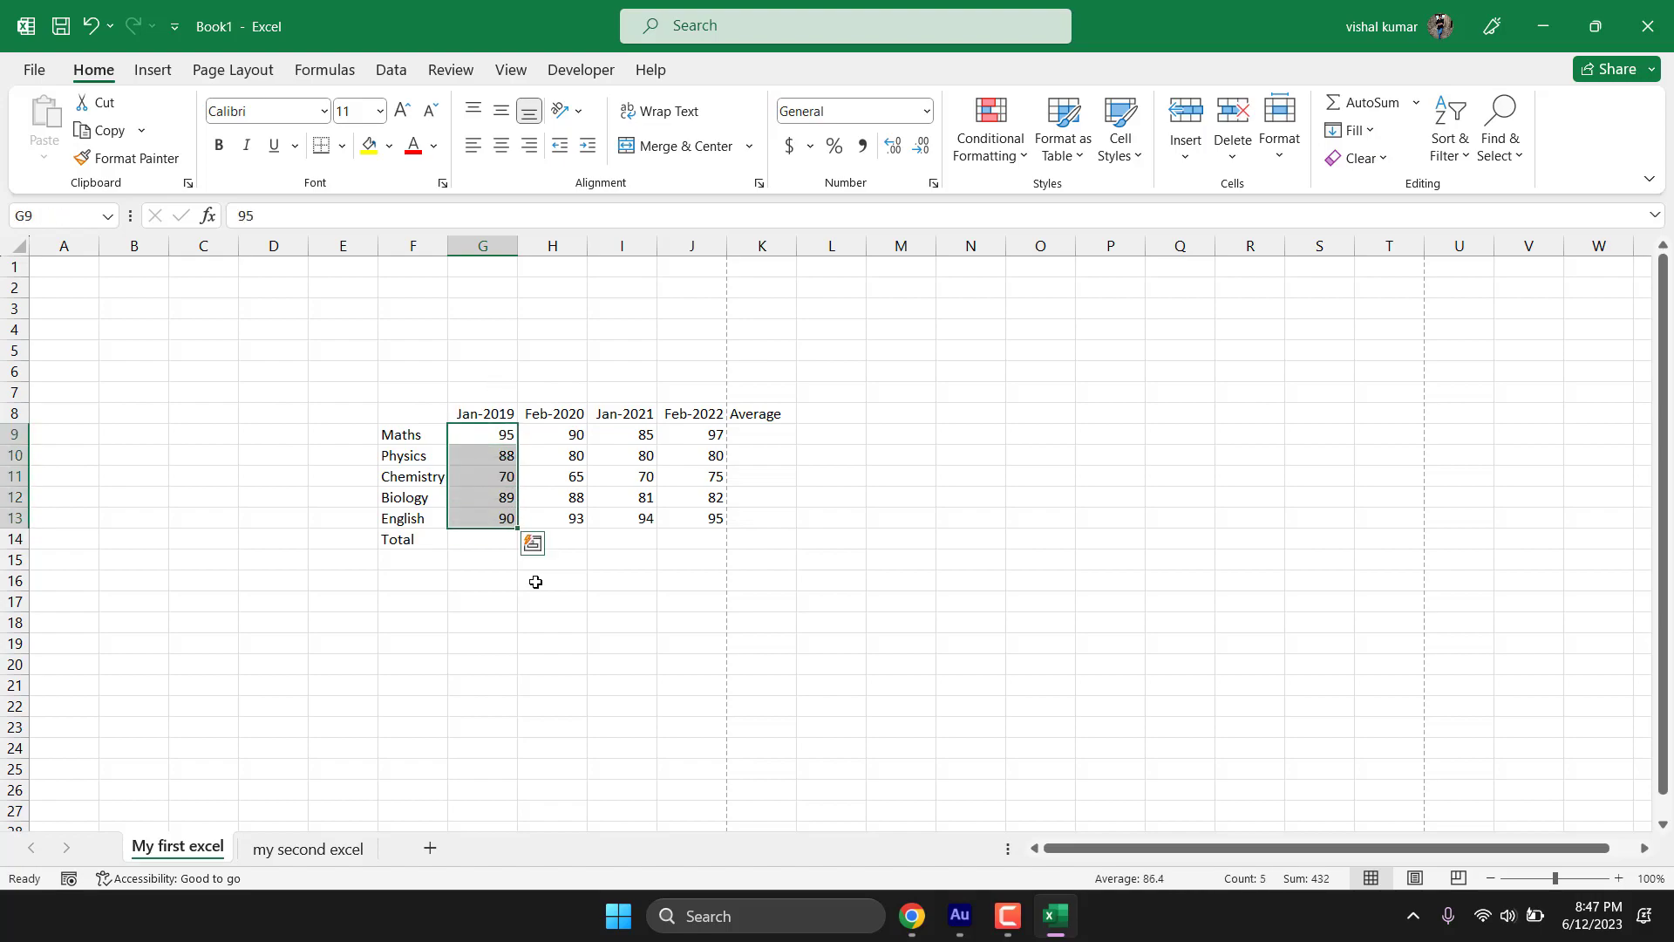
left_click(622, 602)
left_click_drag(482, 434, 495, 518)
left_click(593, 580)
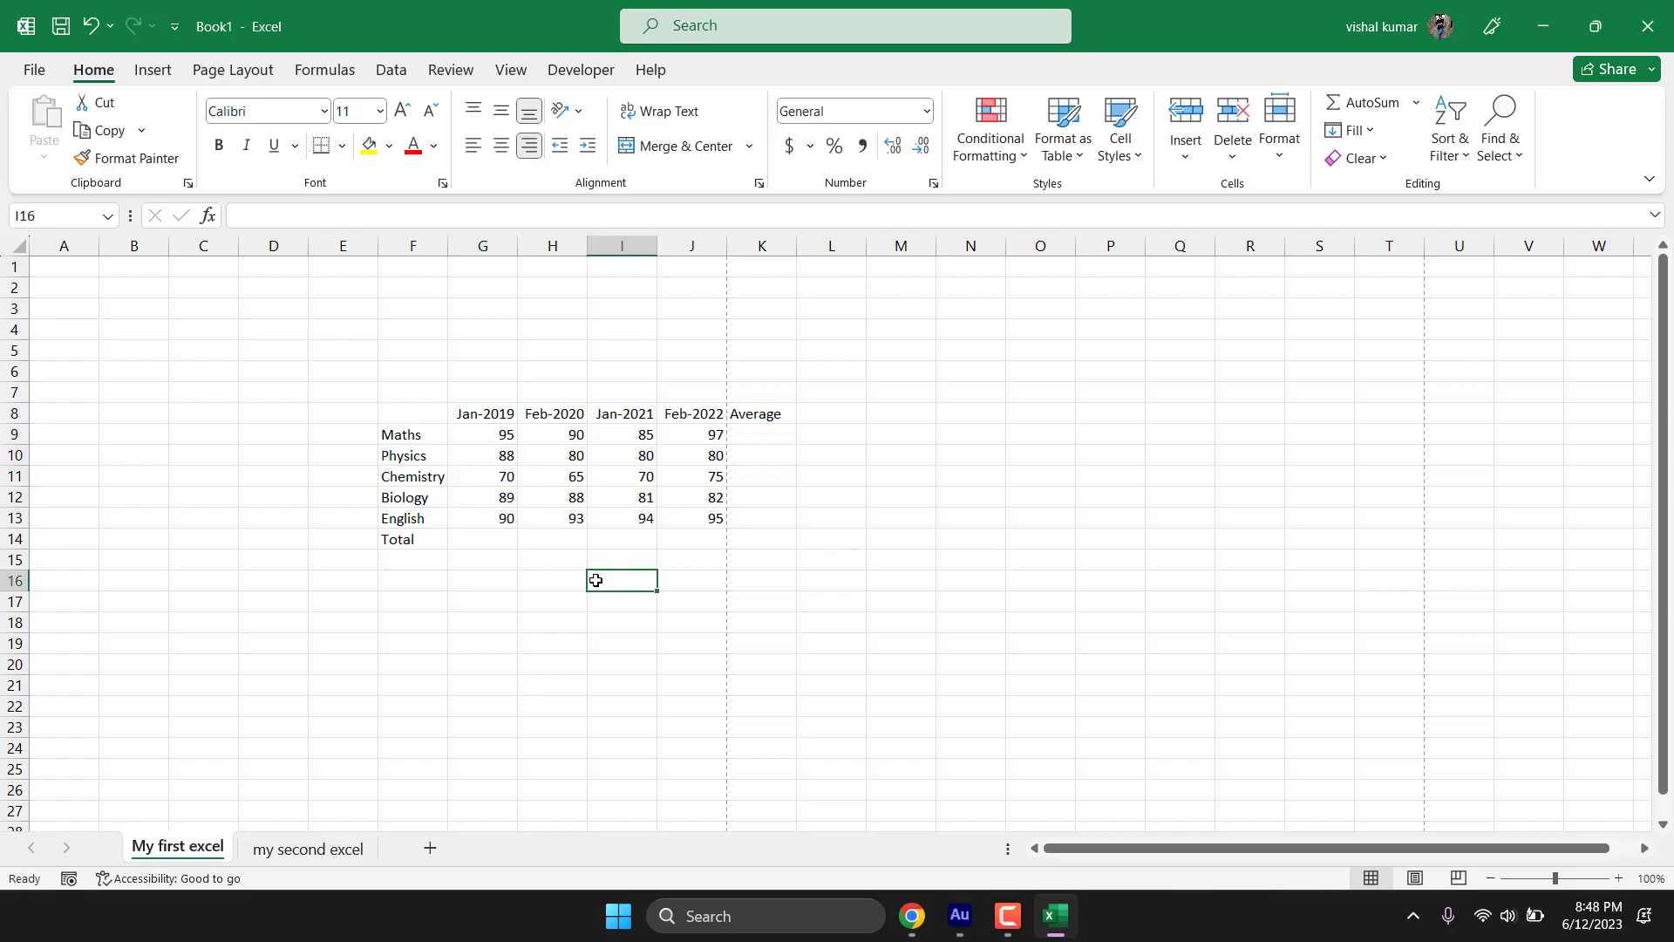
left_click(505, 542)
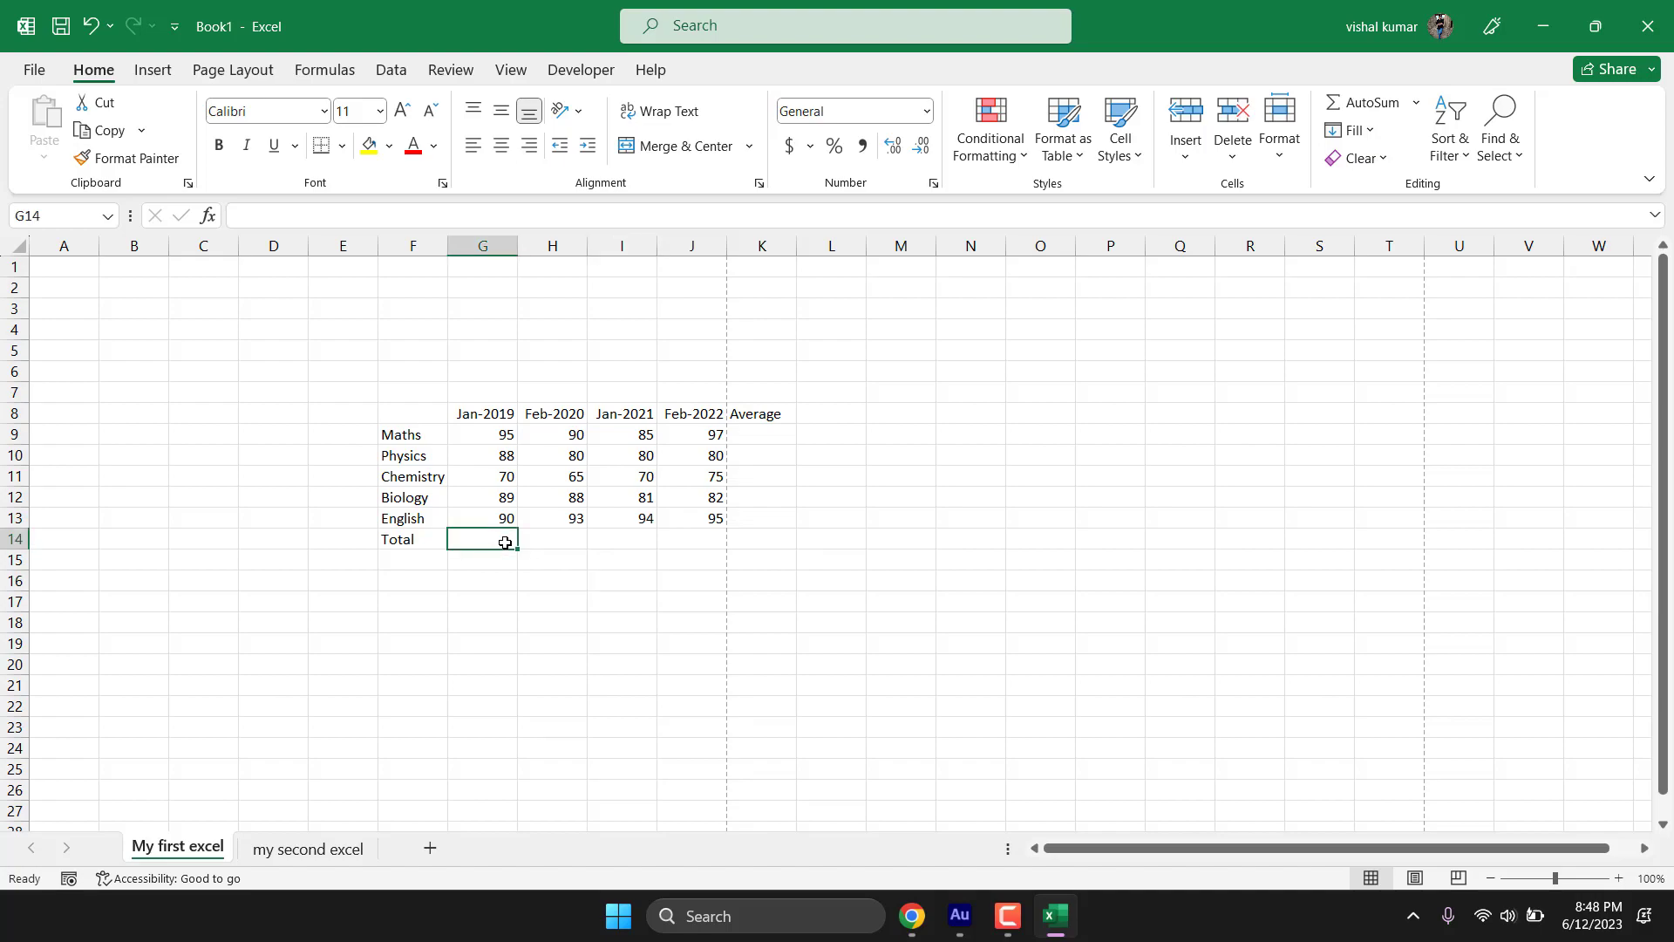
type("=")
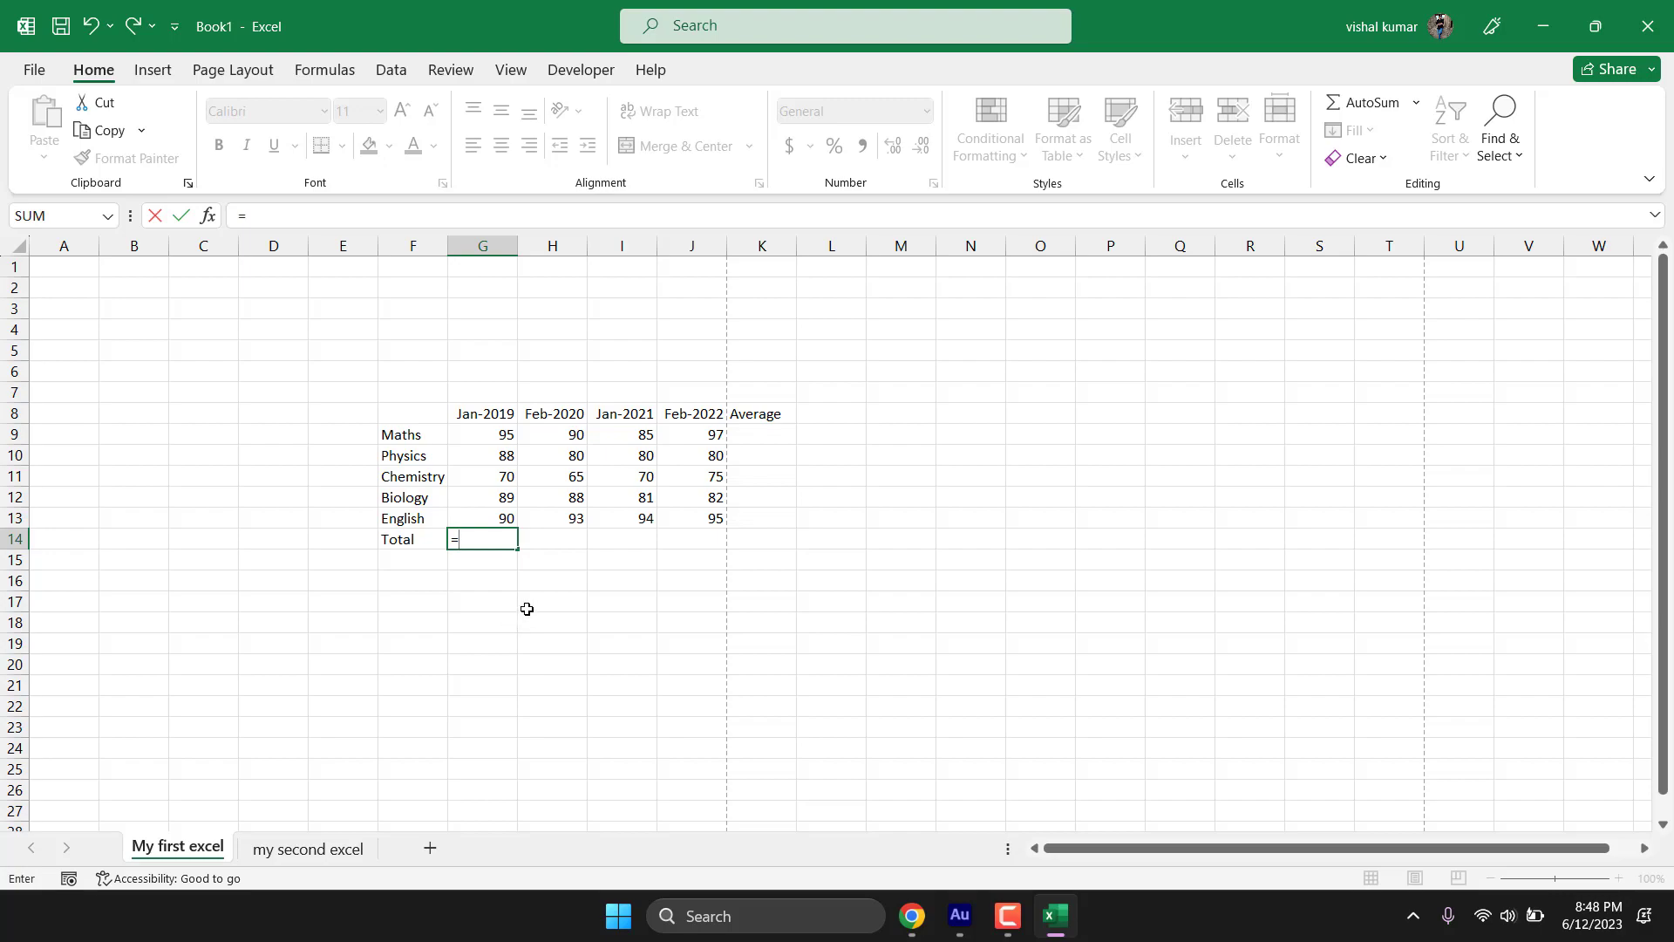
type("95+88+70+89+90")
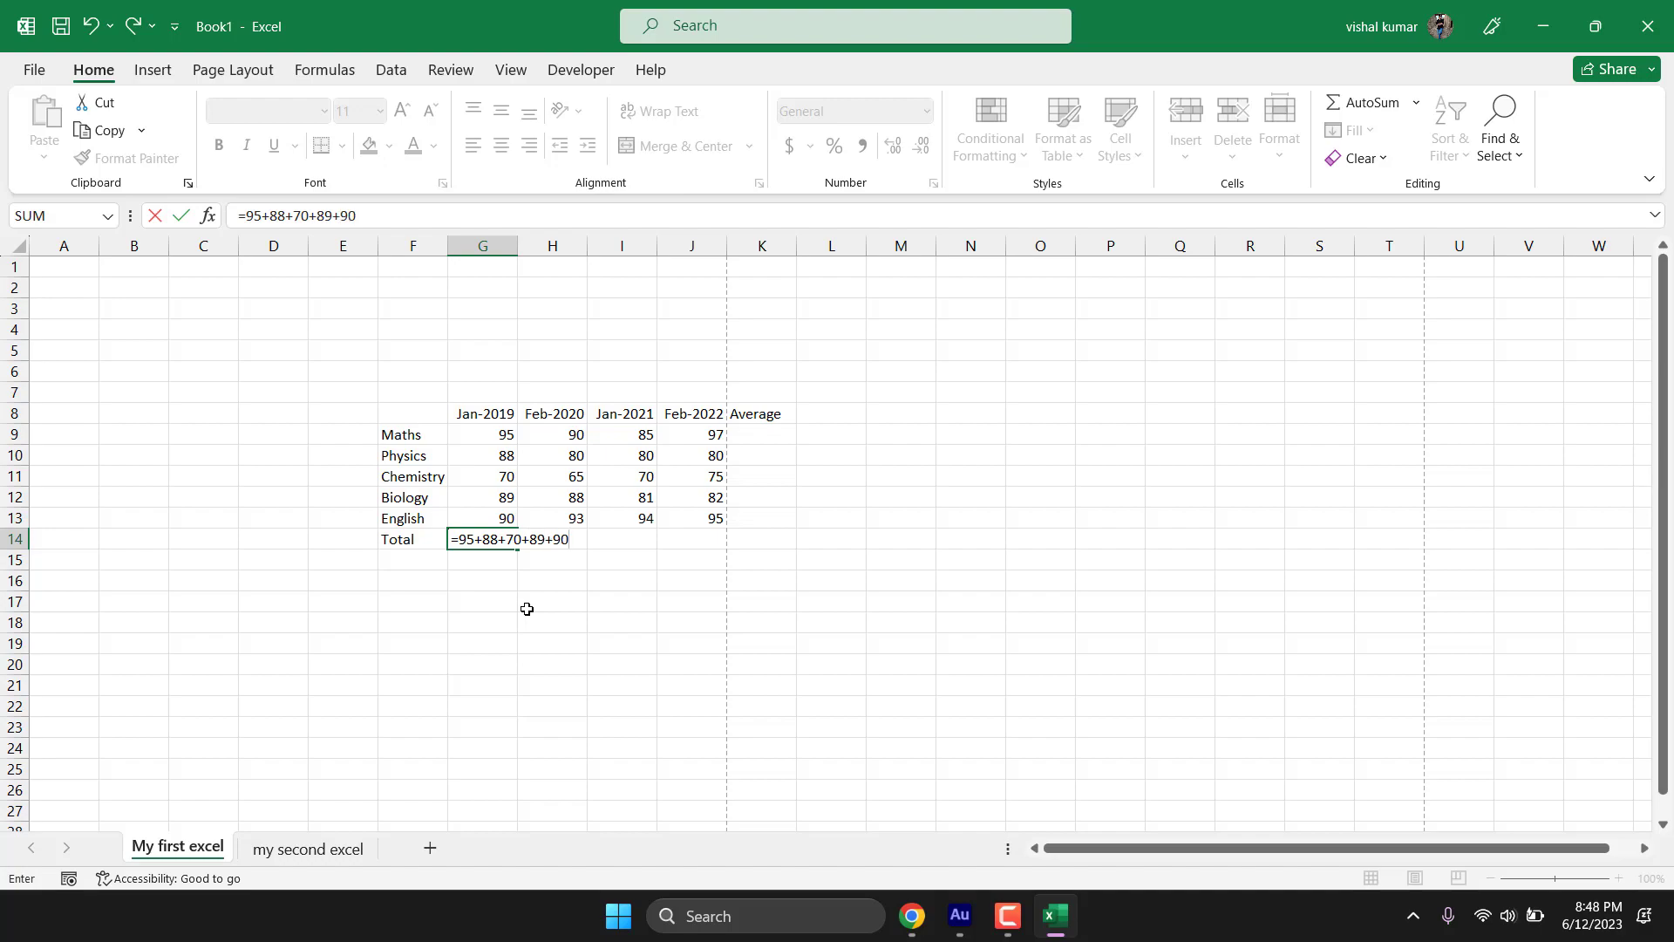
key("Return")
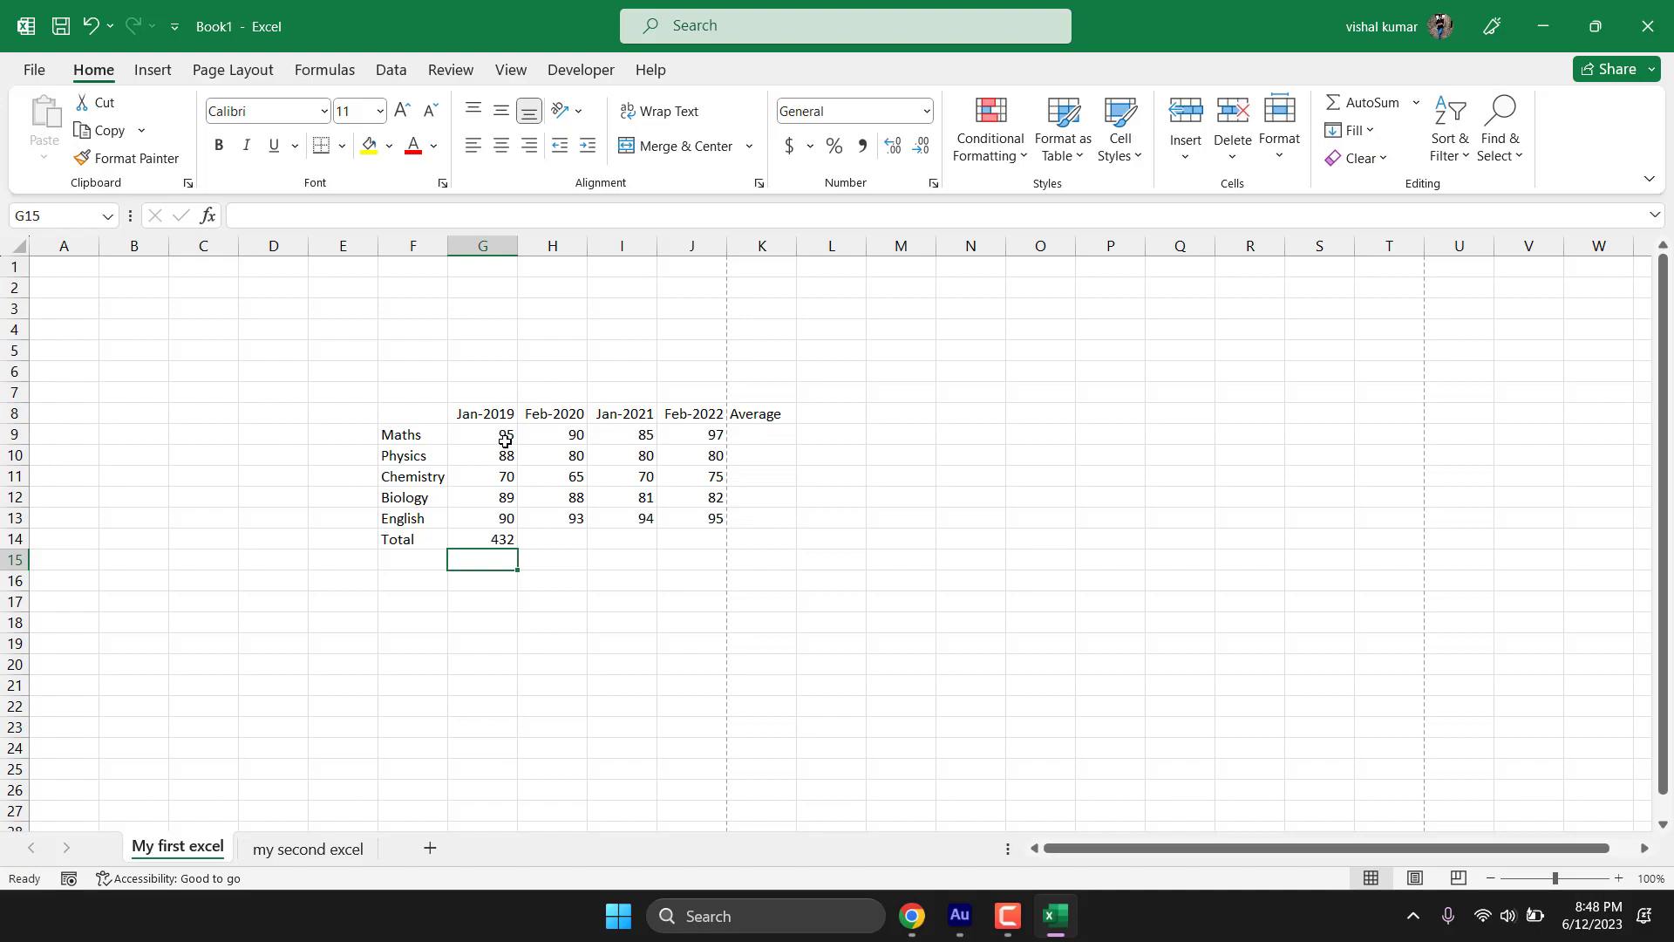
Step: Examine the formula behind the Jan-2019 total in G14 without editing it
double_click(502, 541)
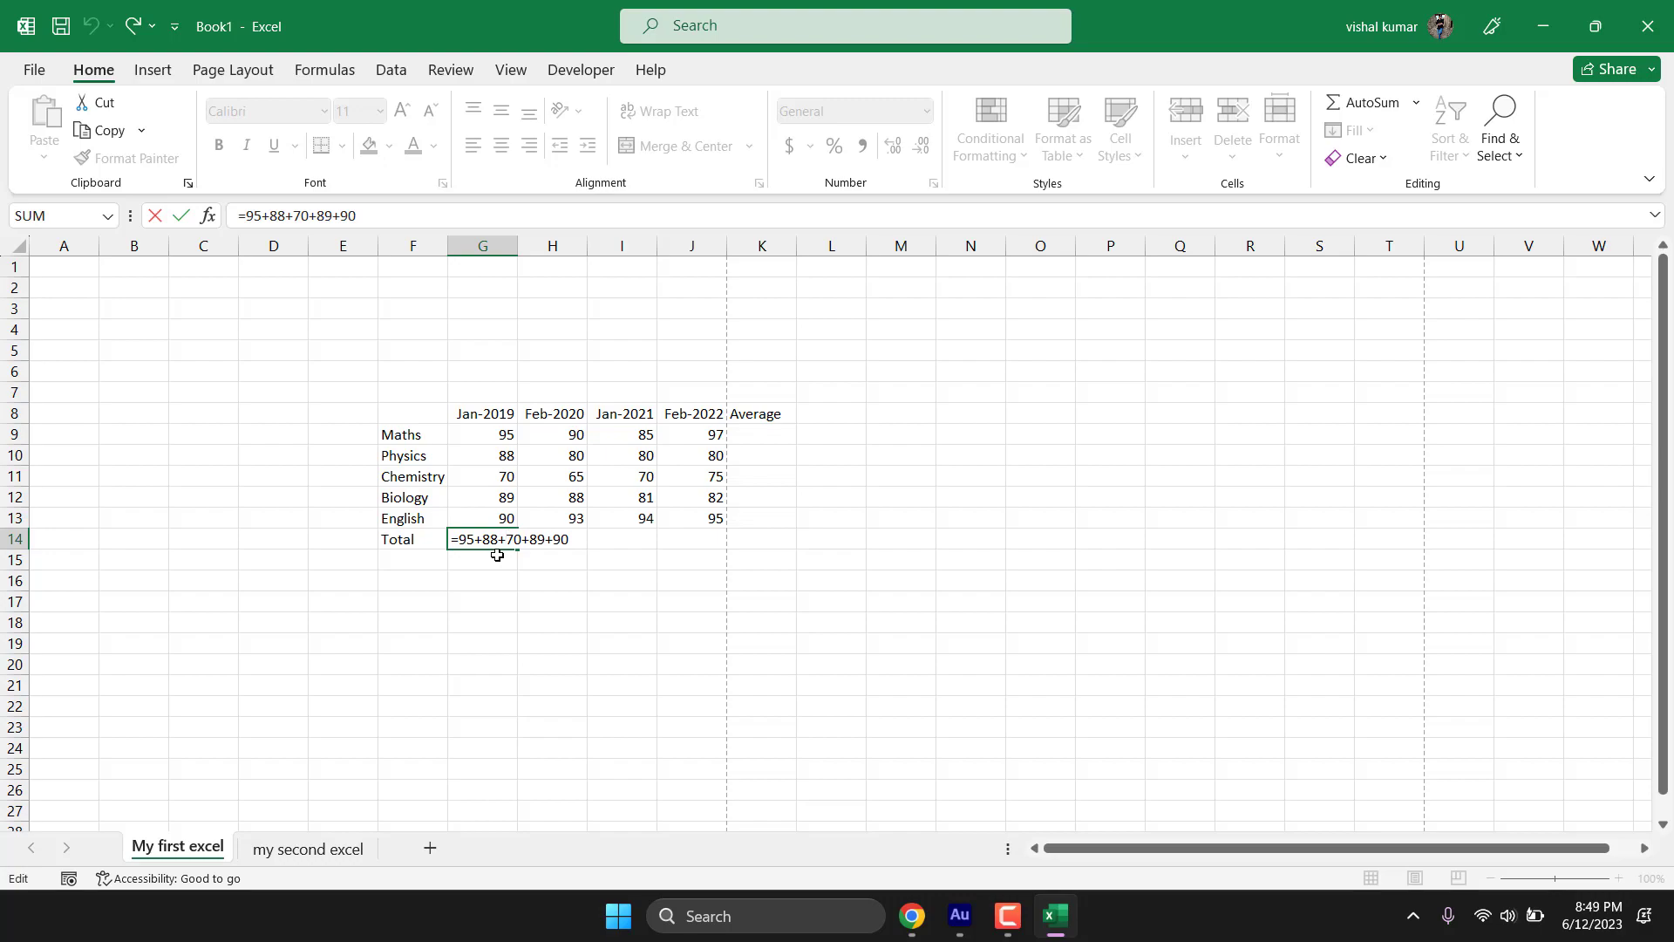
left_click(497, 570)
key("Escape")
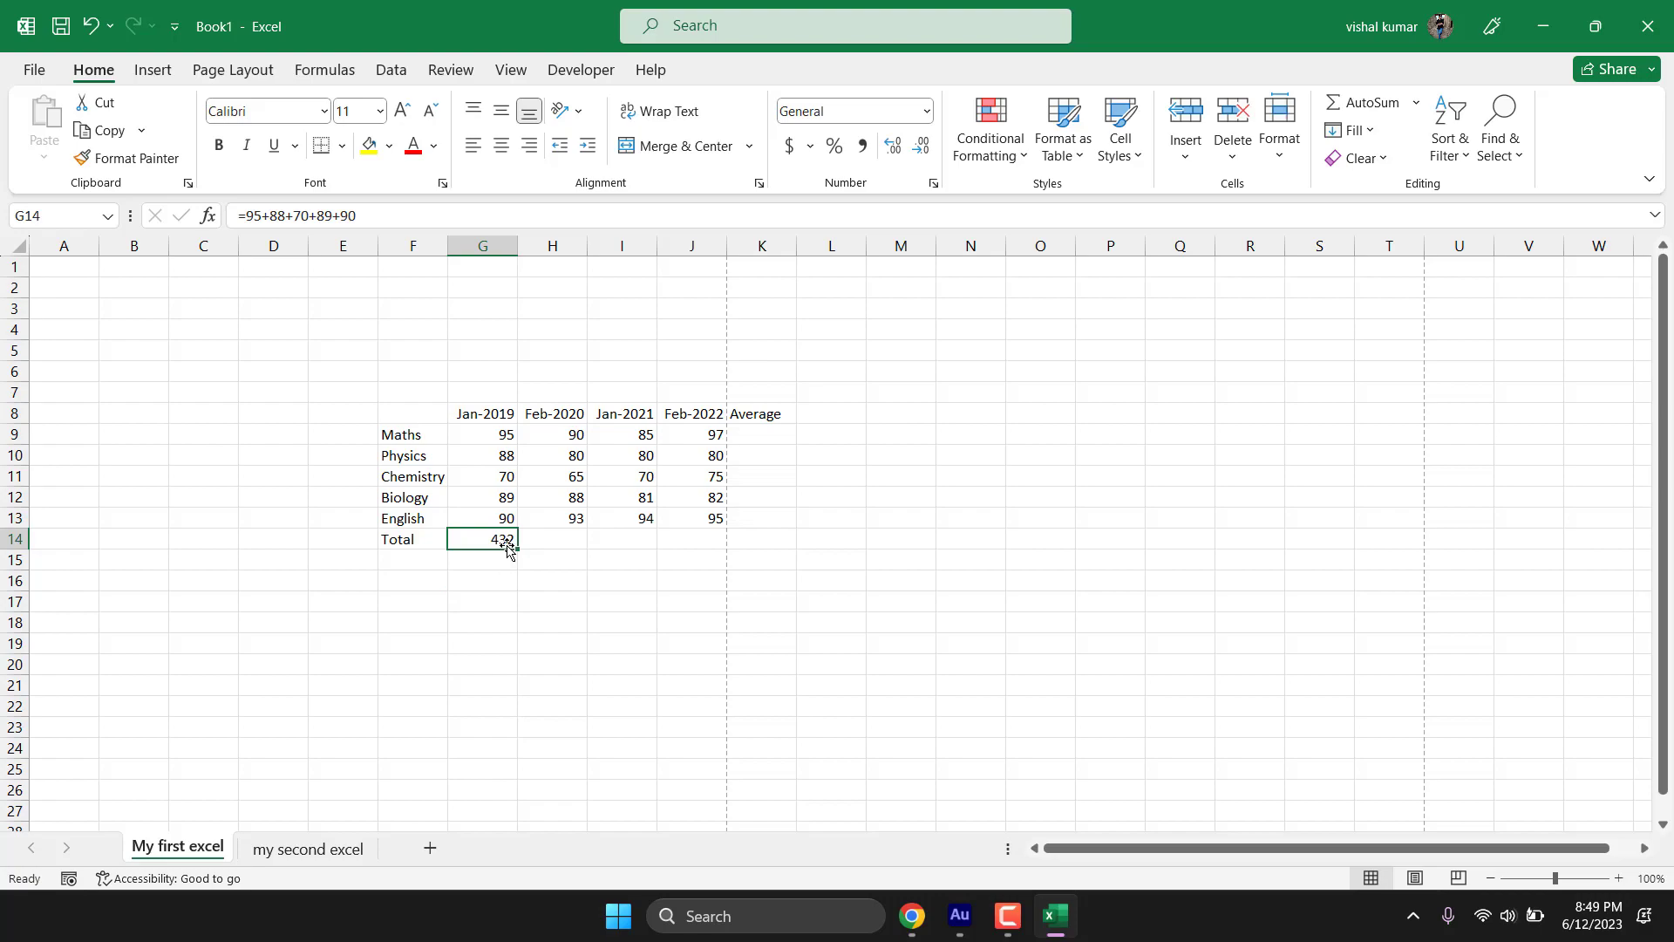
Step: Change the Jan-2019 Physics mark in G10 to 89
double_click(507, 457)
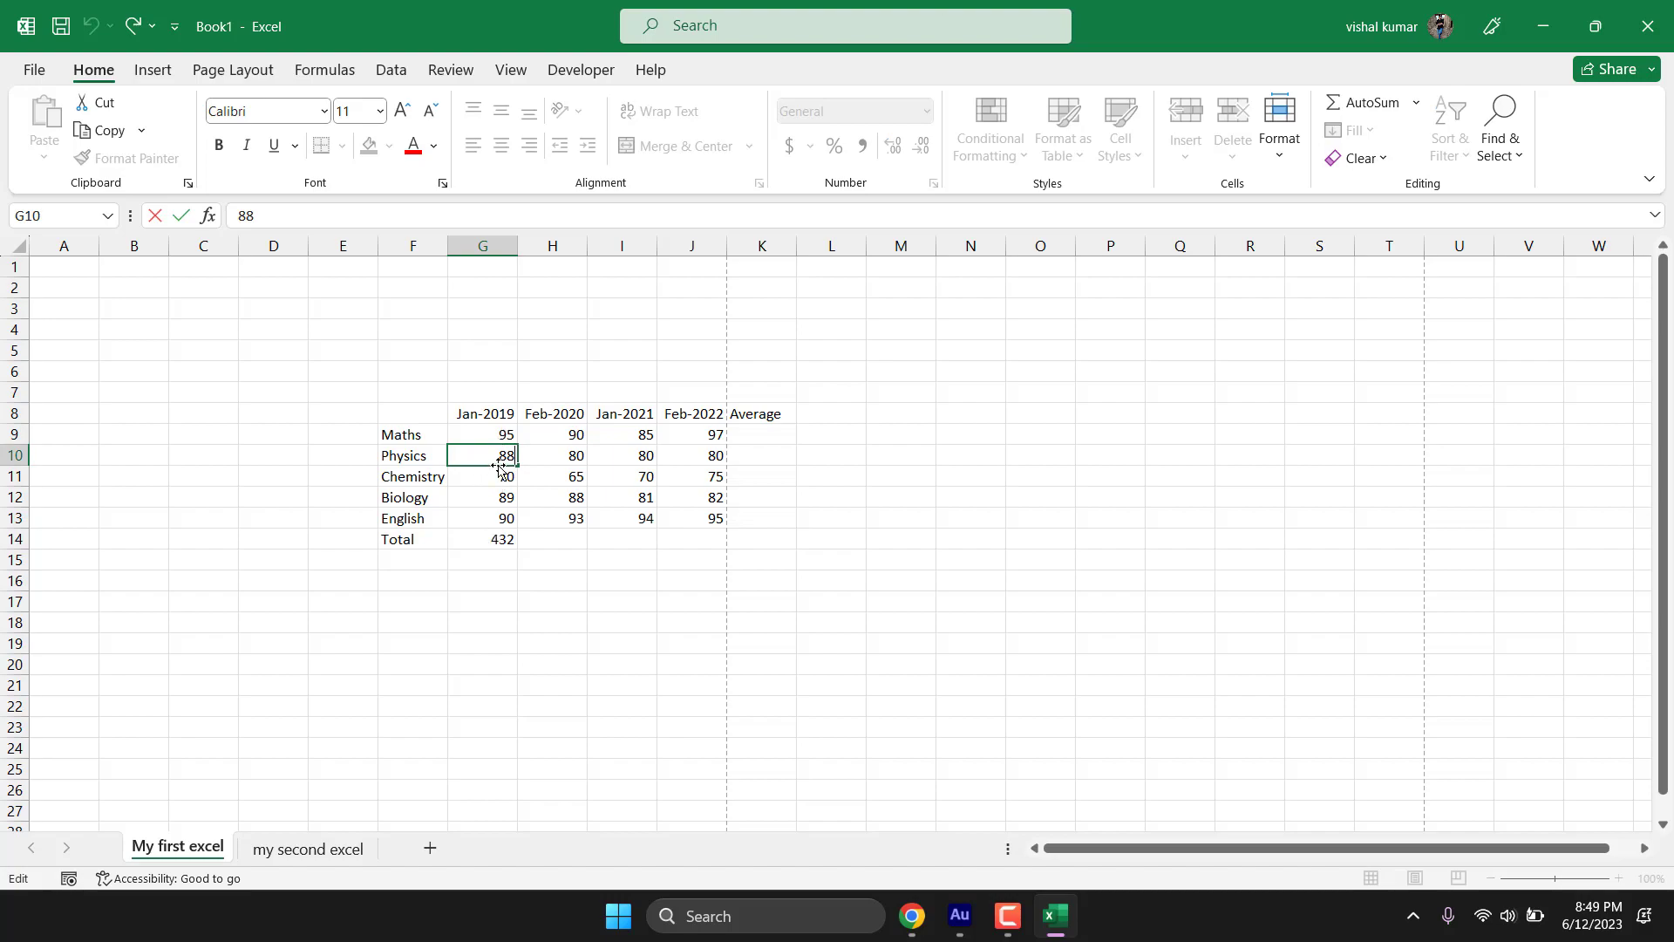
key("BackSpace")
type("9")
key("Return")
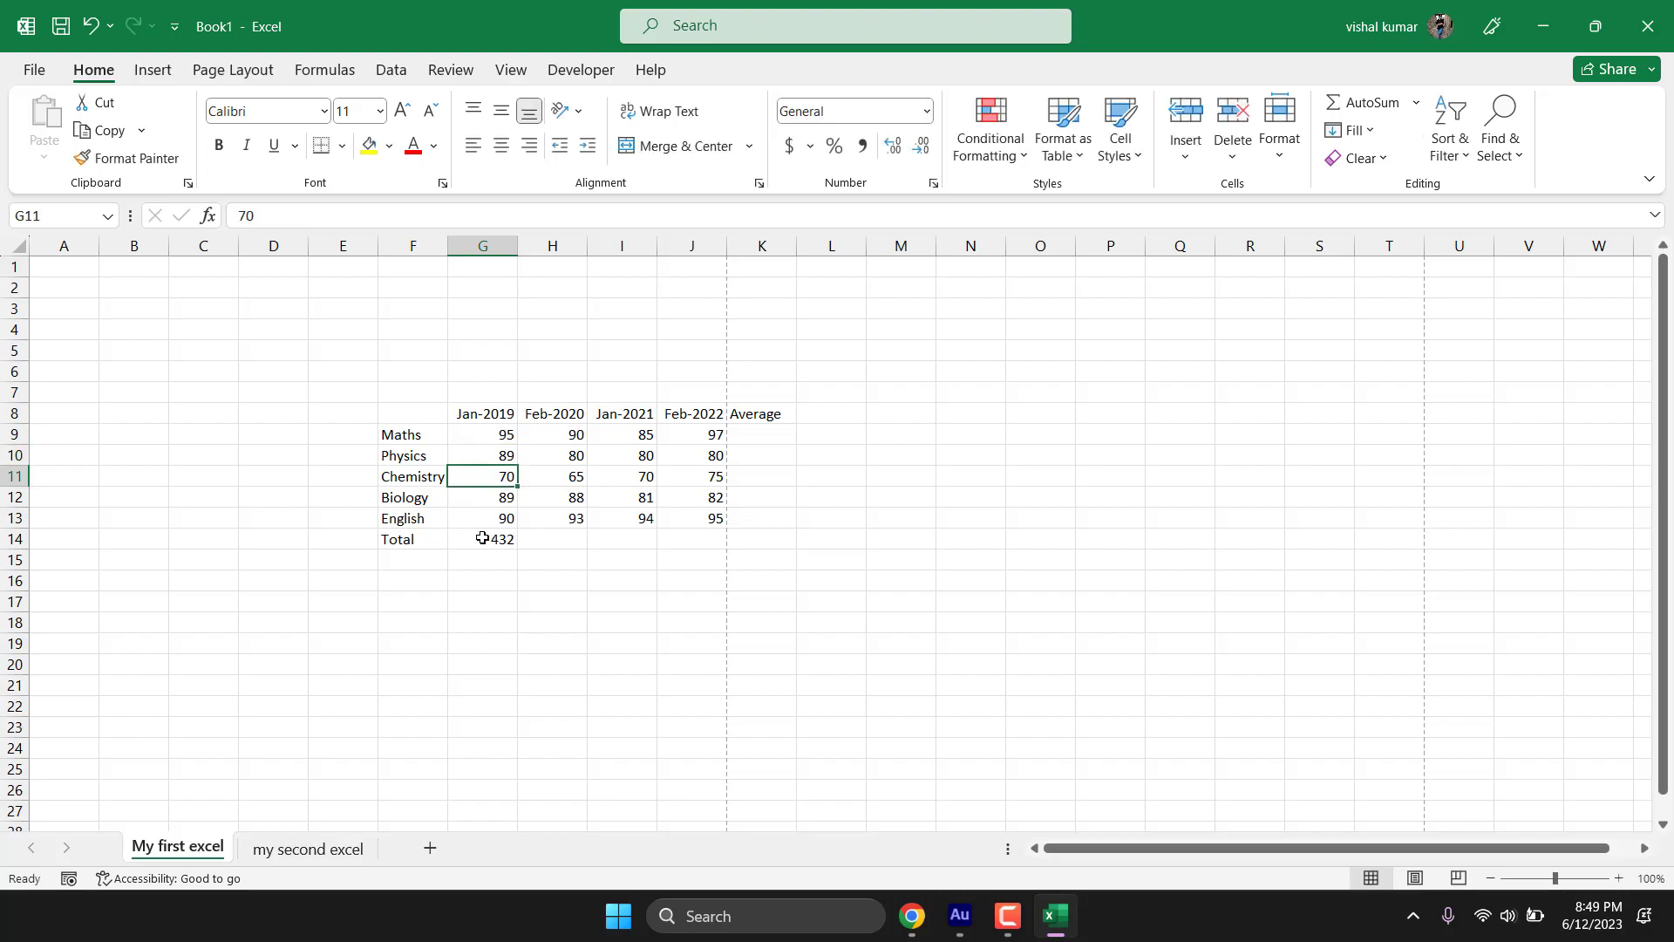
Step: Replace the fixed-number total in G14 with the cell-reference formula =G9+G10+G11+G12+G13
left_click(485, 539)
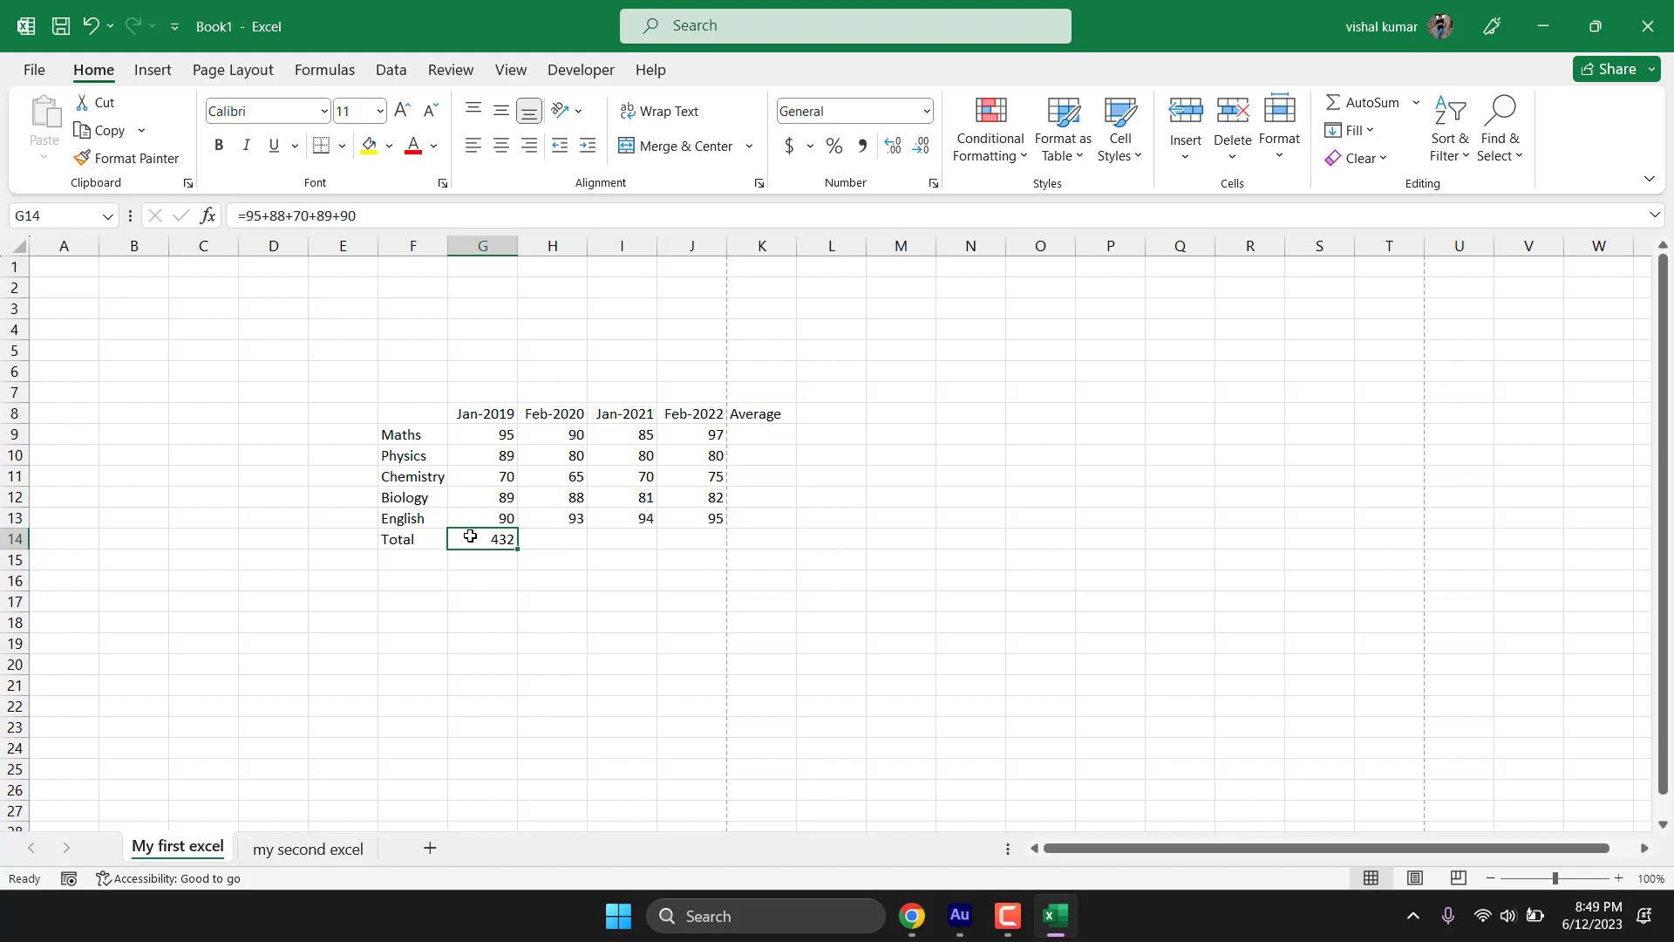
key("Delete")
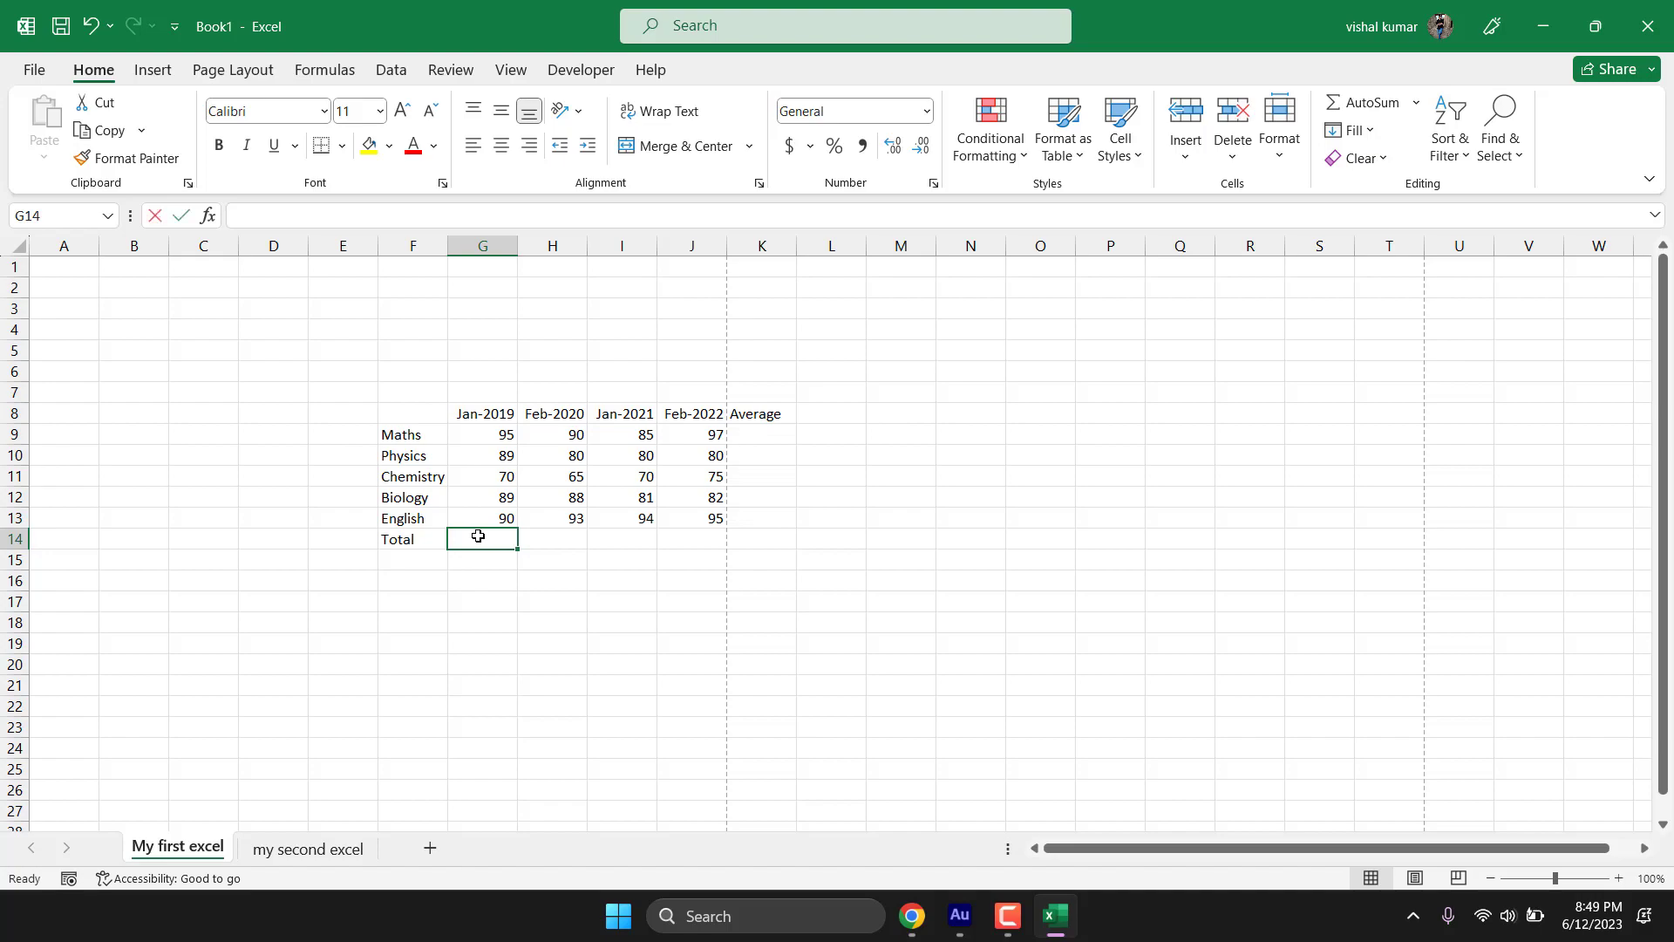
type("=")
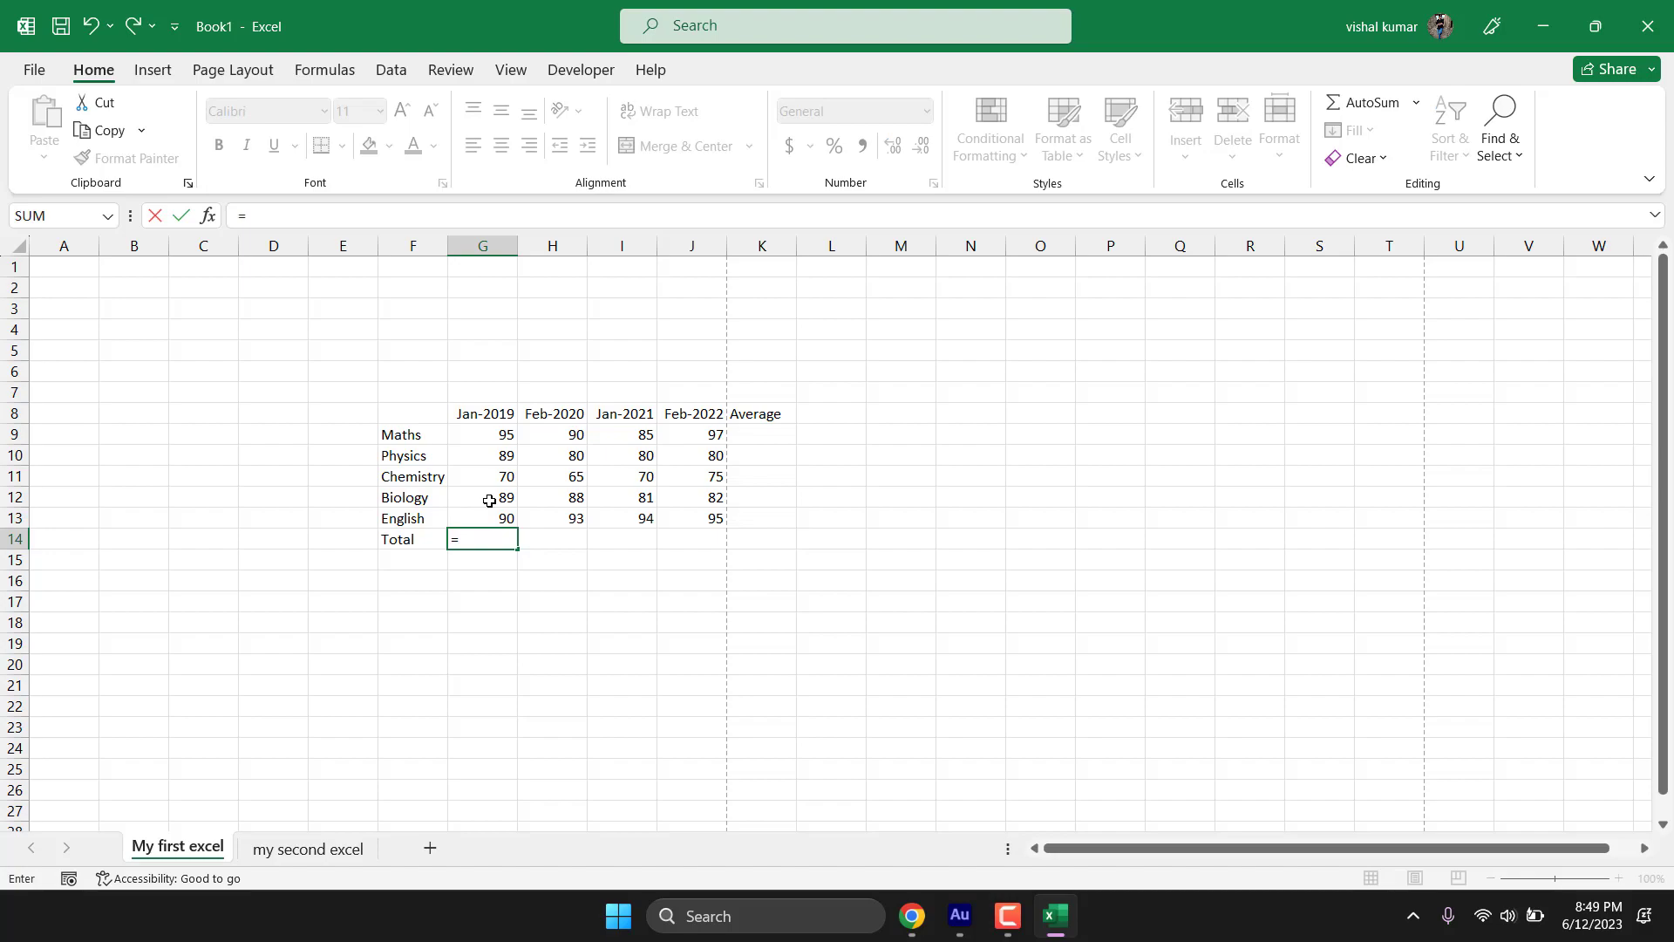
left_click(508, 433)
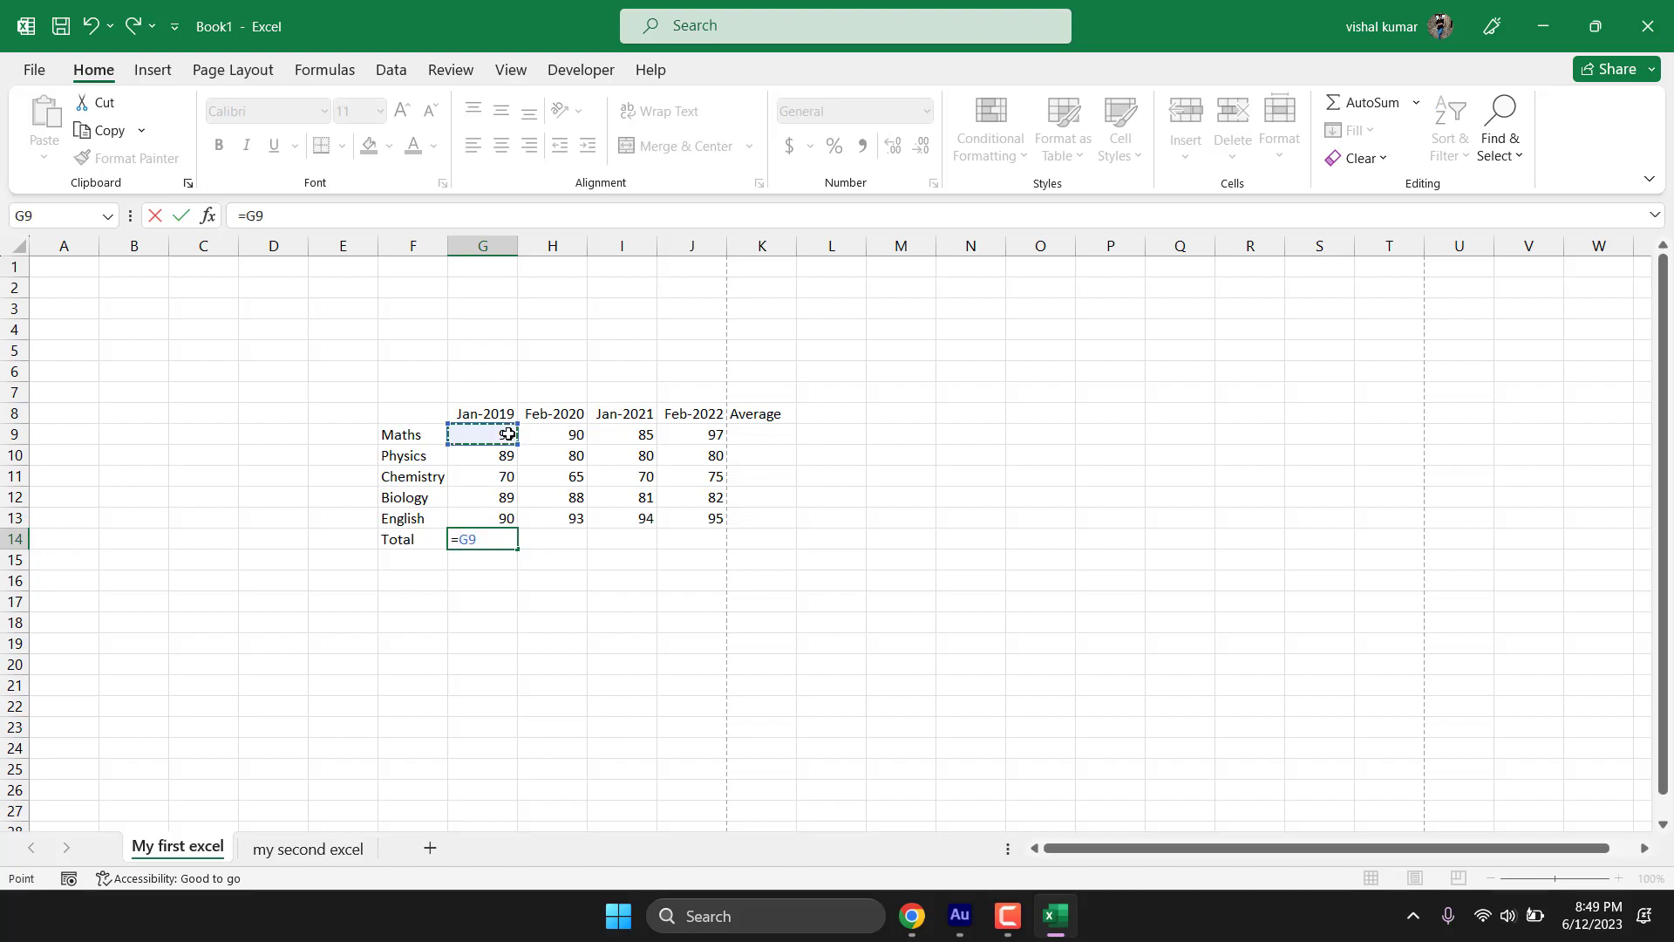
type("+")
left_click(508, 455)
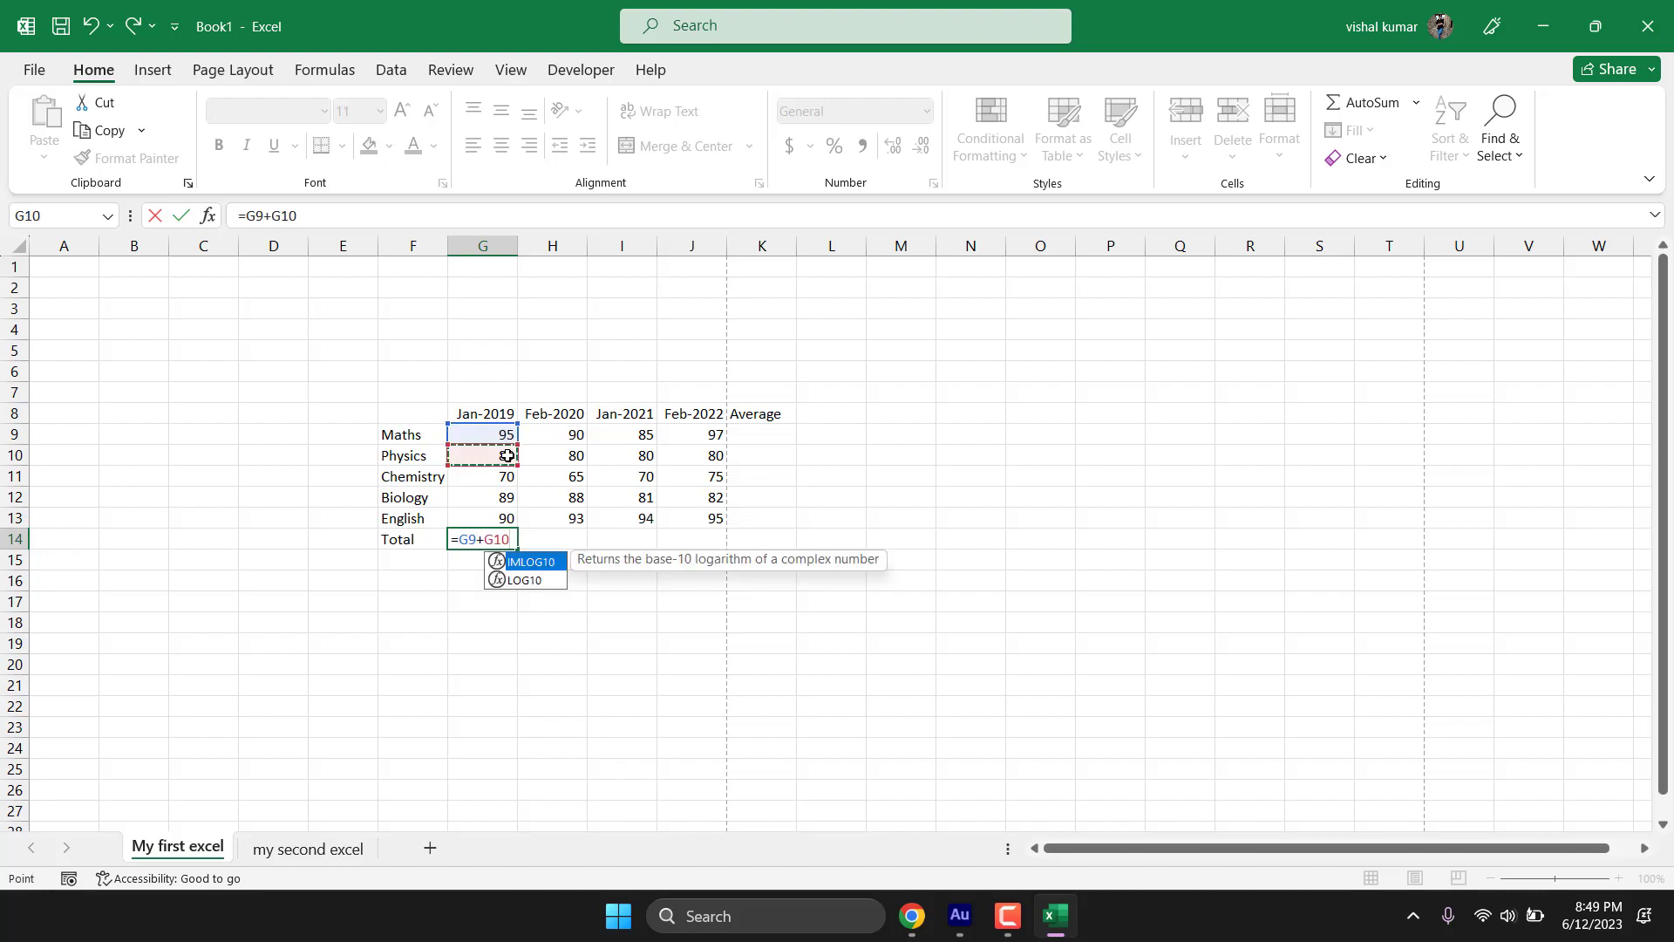
type("+")
left_click(508, 477)
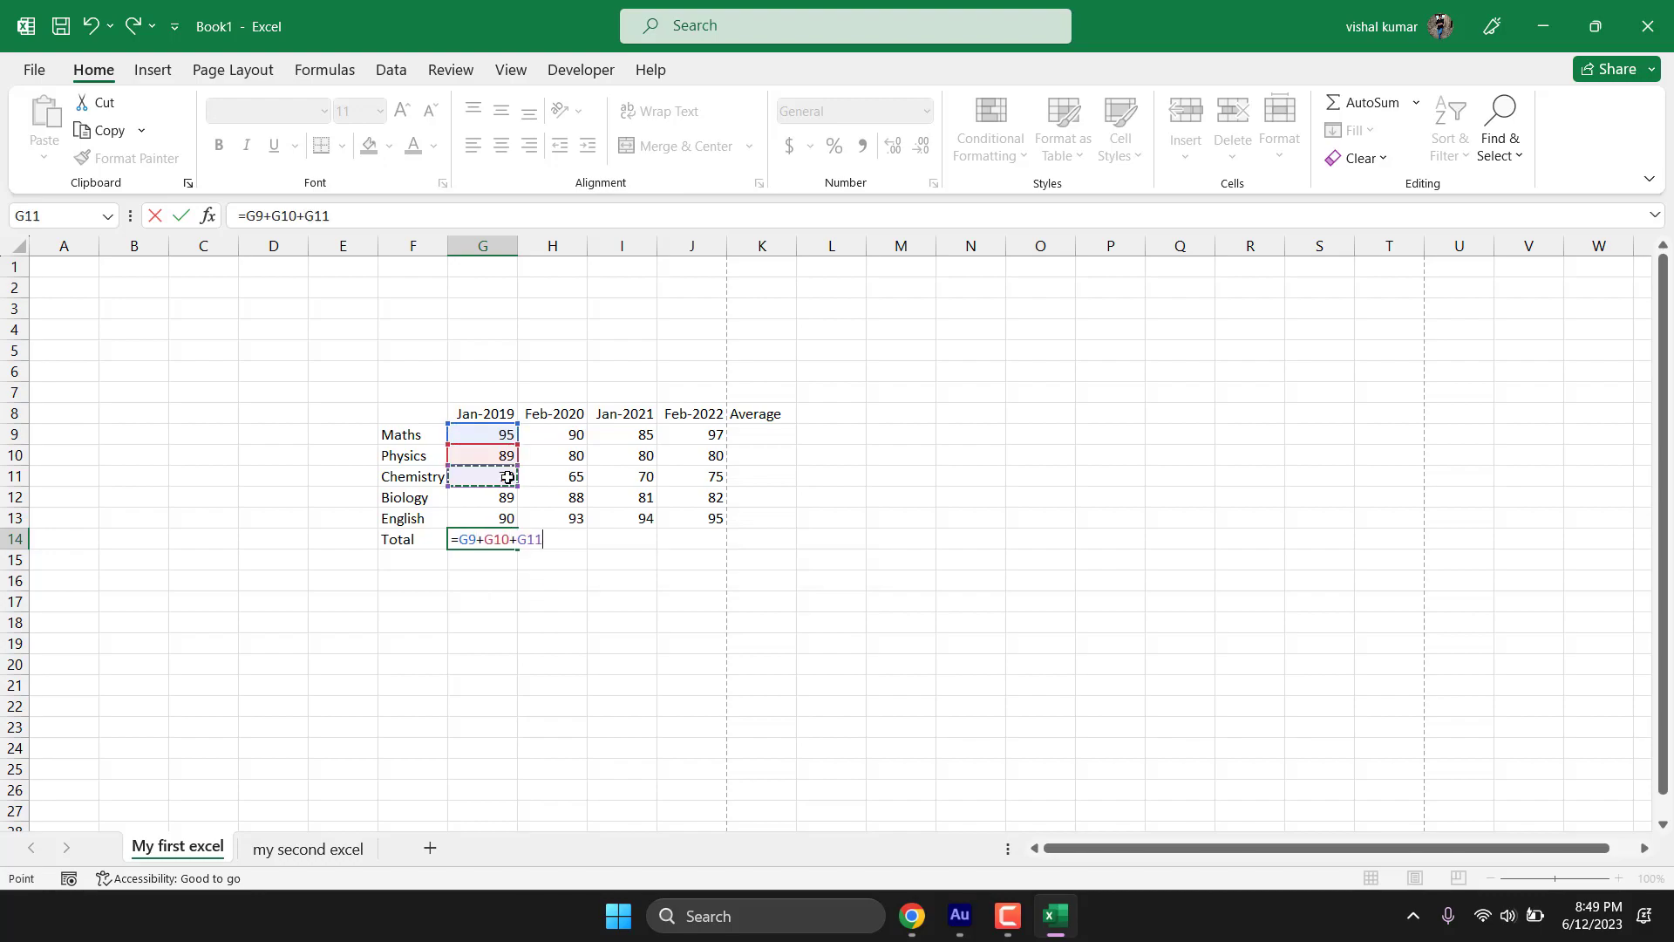
type("+")
left_click(504, 494)
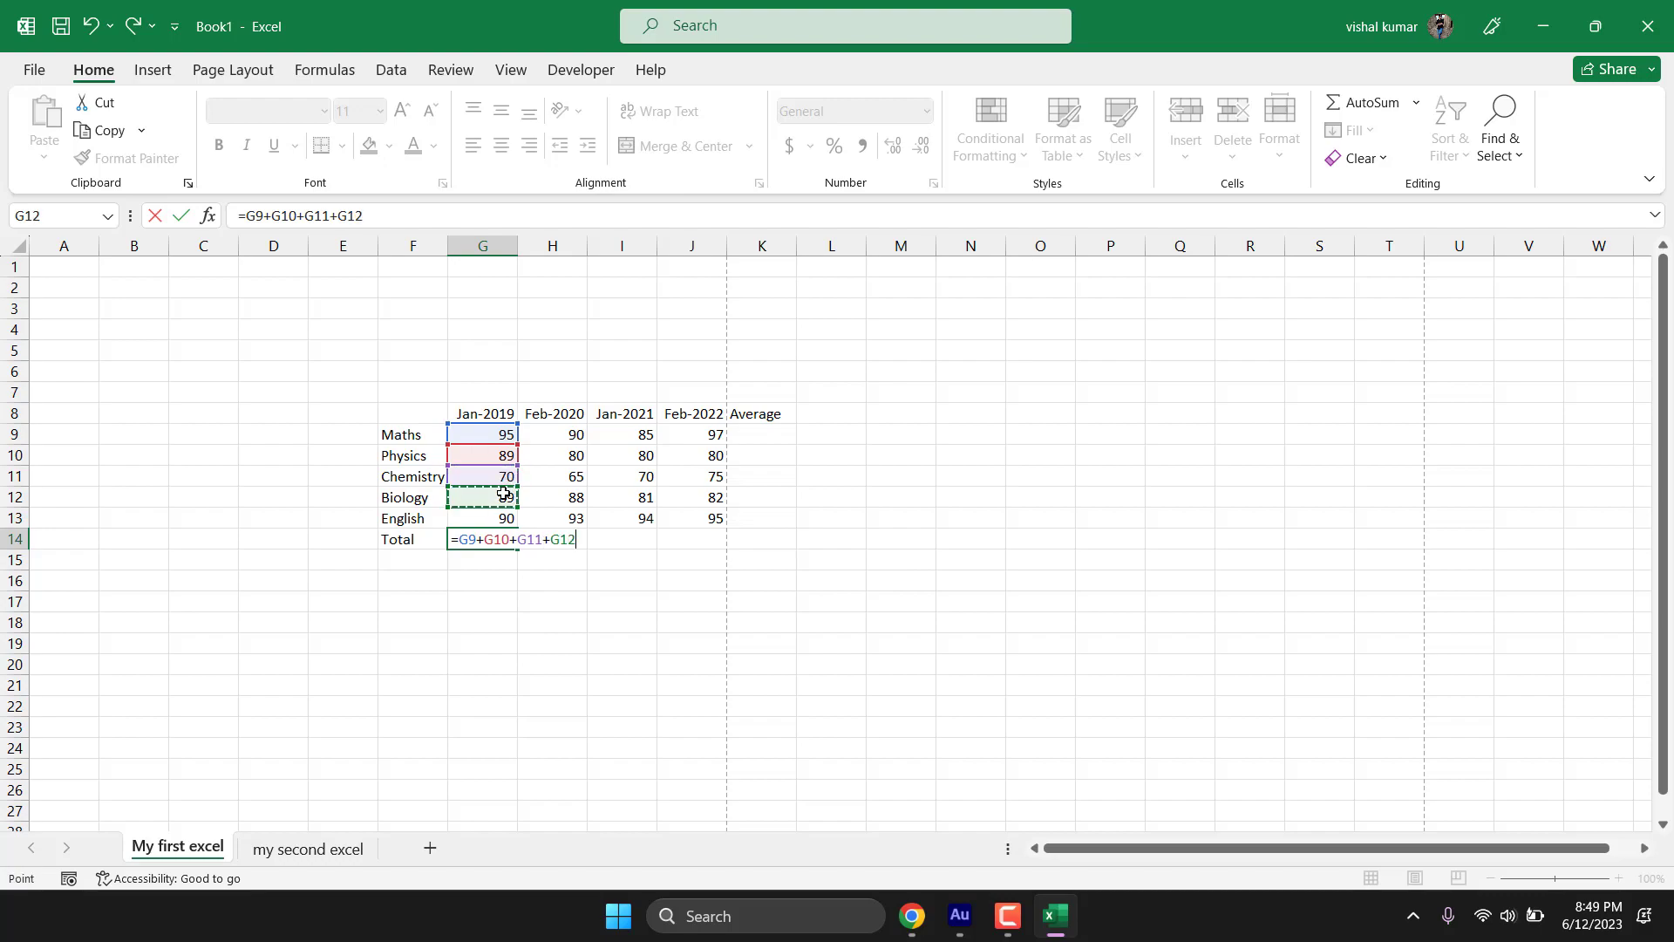
type("+")
left_click(503, 519)
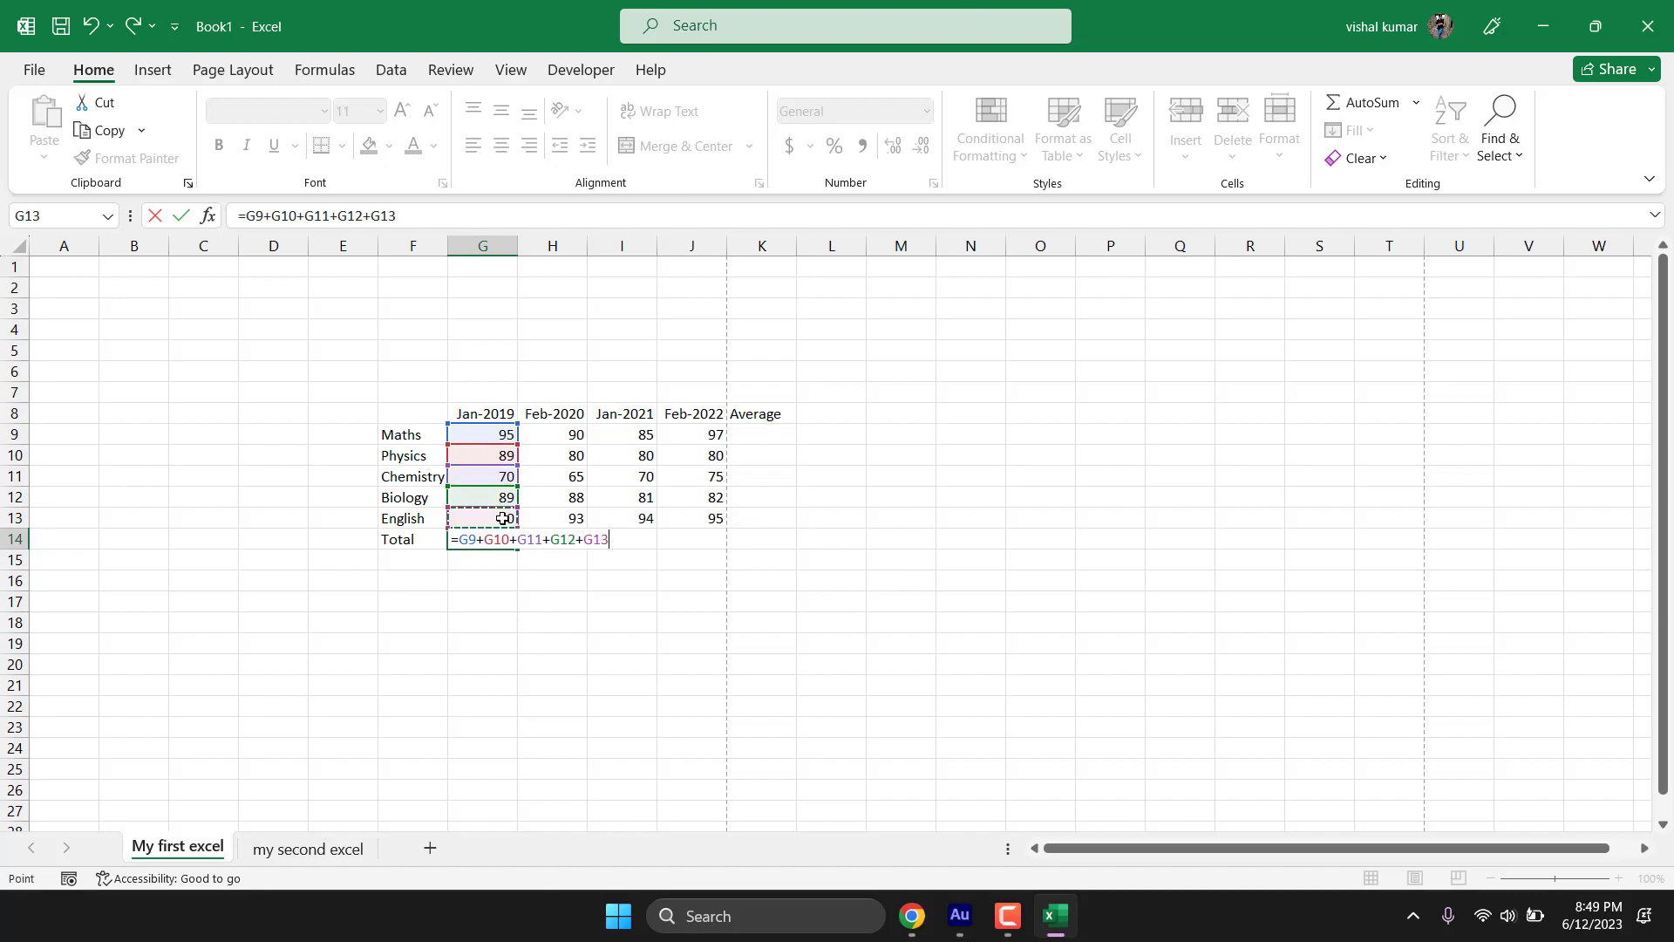
key("Return")
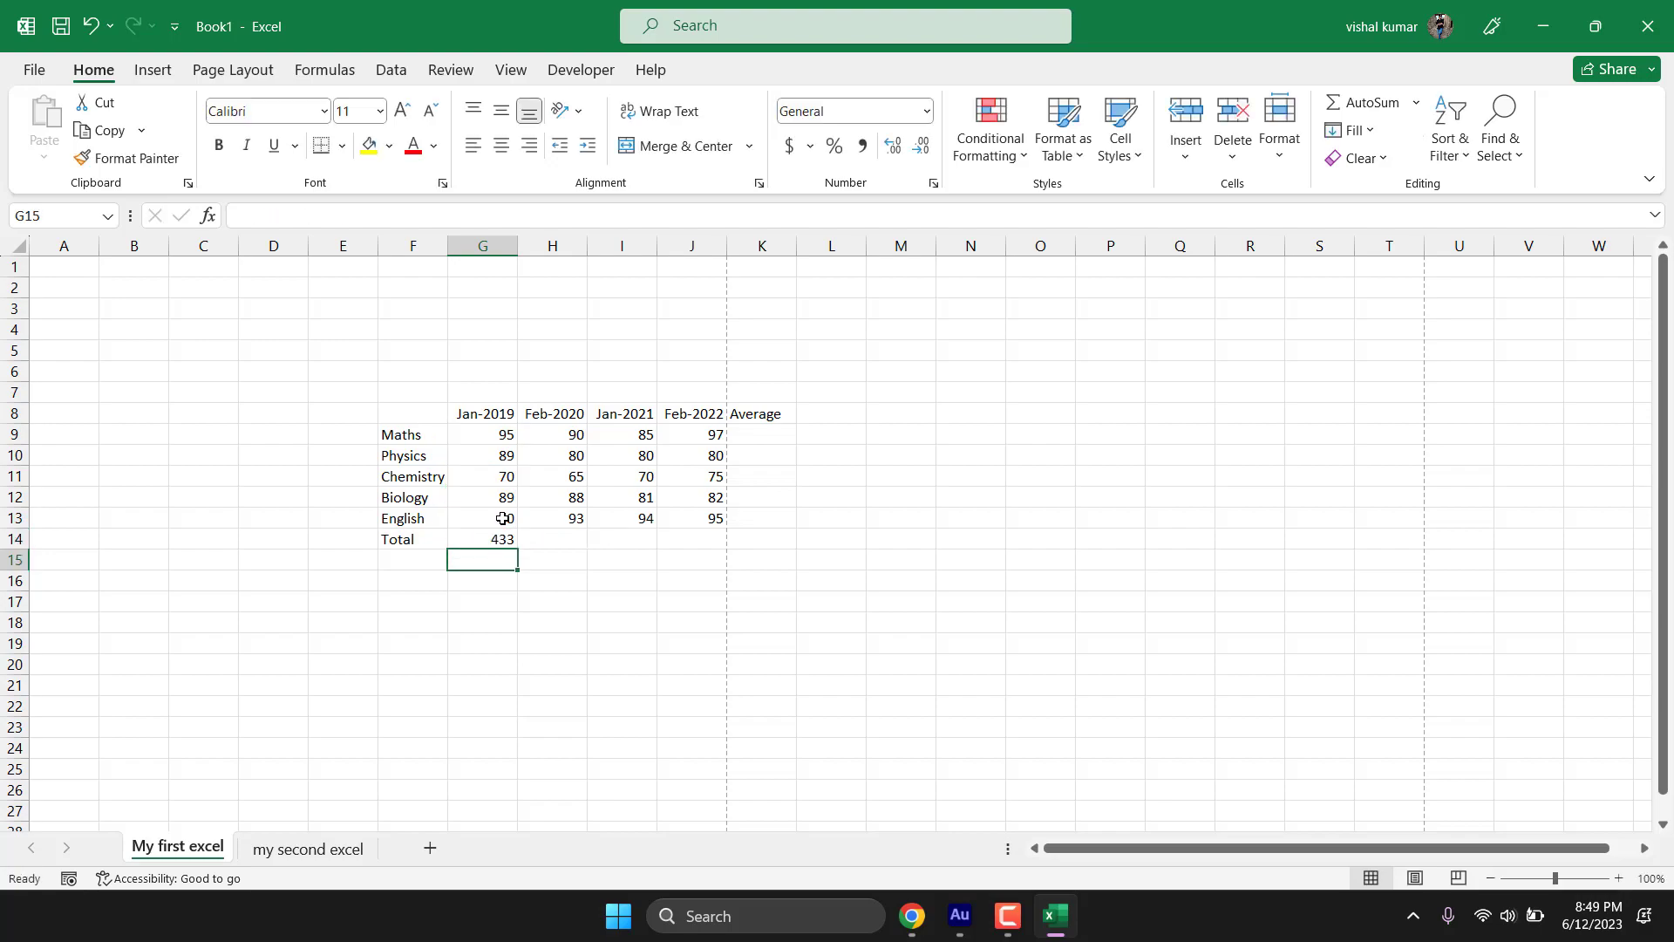
Step: Try the value 95 for the Jan-2019 Biology mark in G12, check the G14 total, and undo the change
left_click(504, 539)
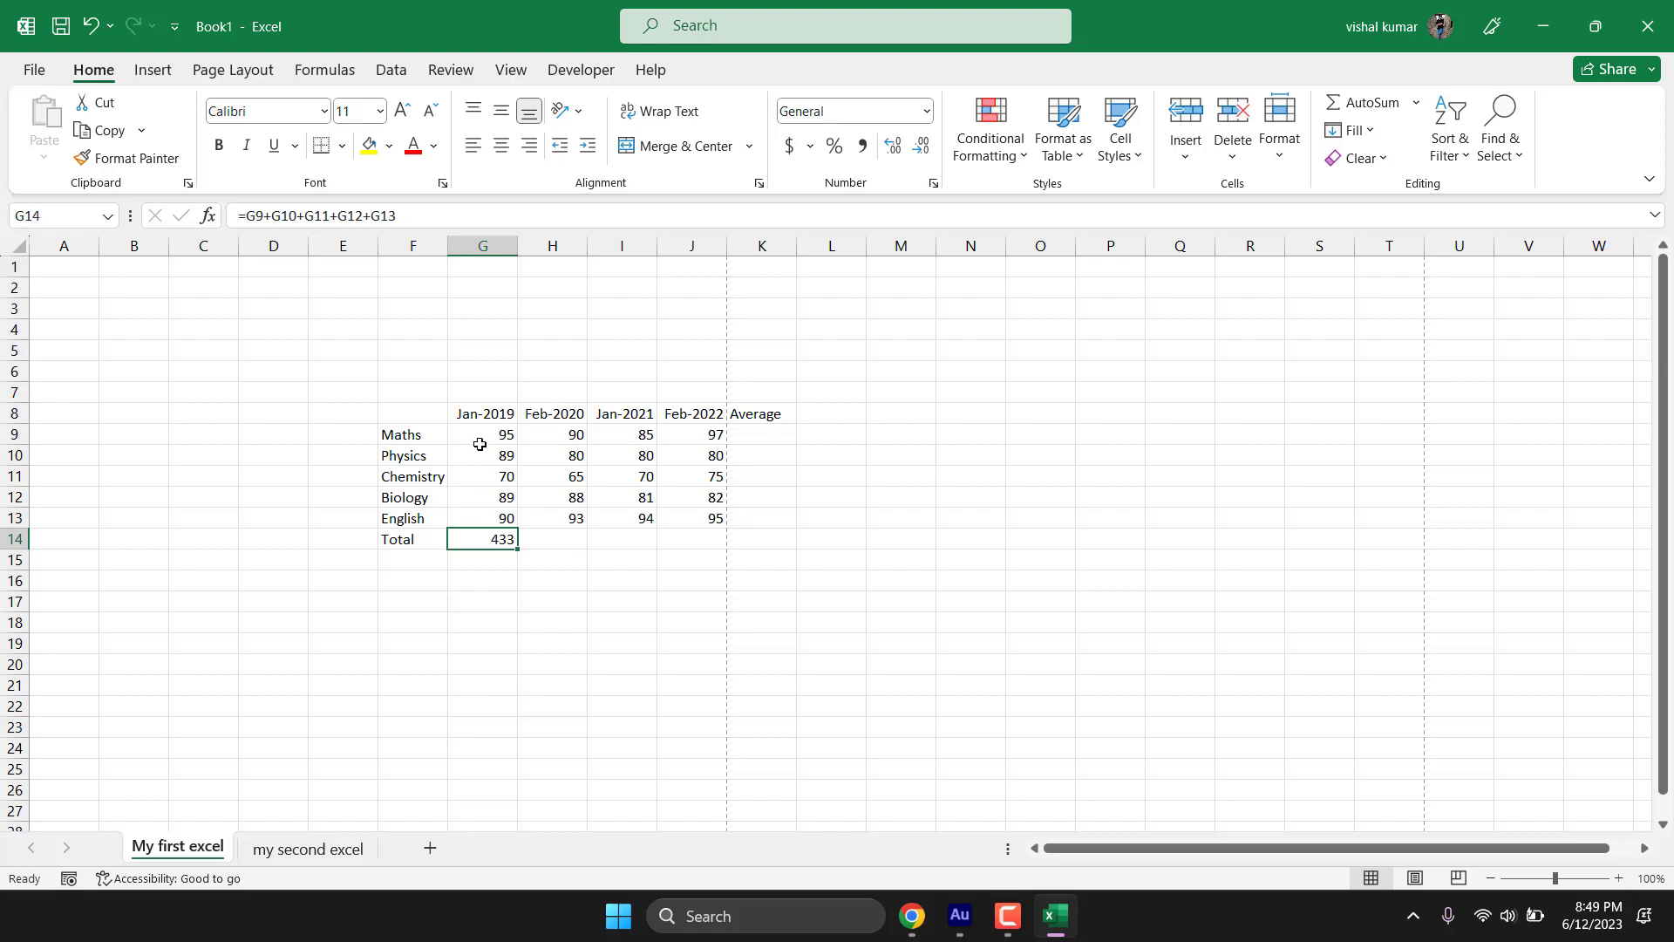
double_click(511, 494)
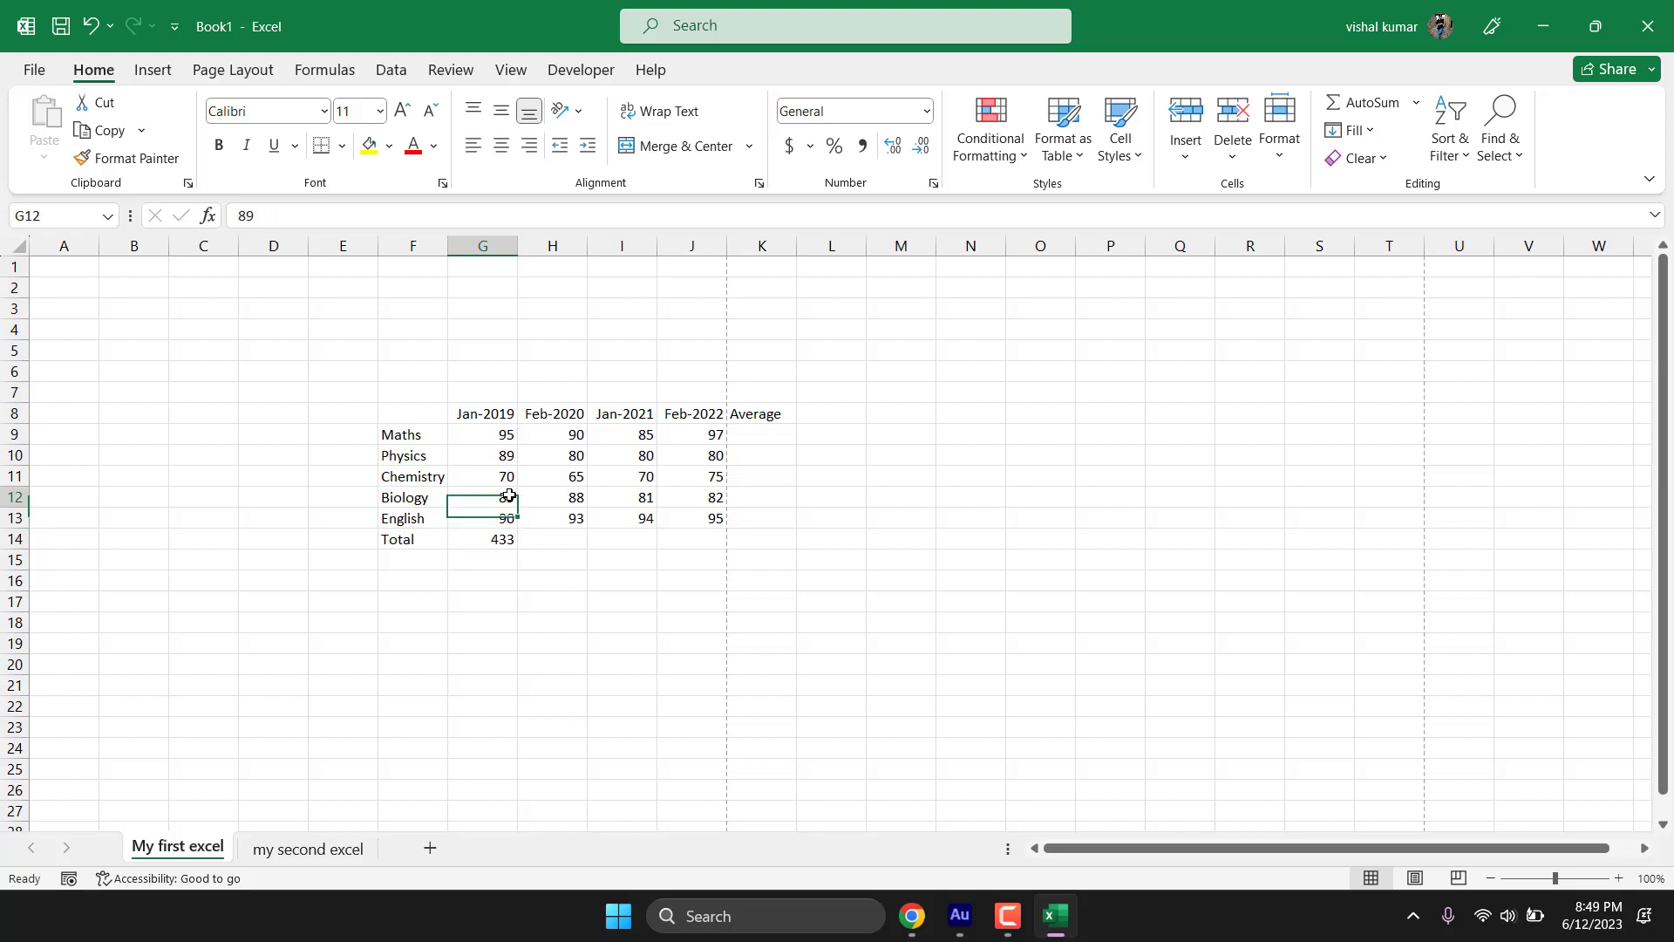
key("BackSpace")
key("BackSpace")
type("95")
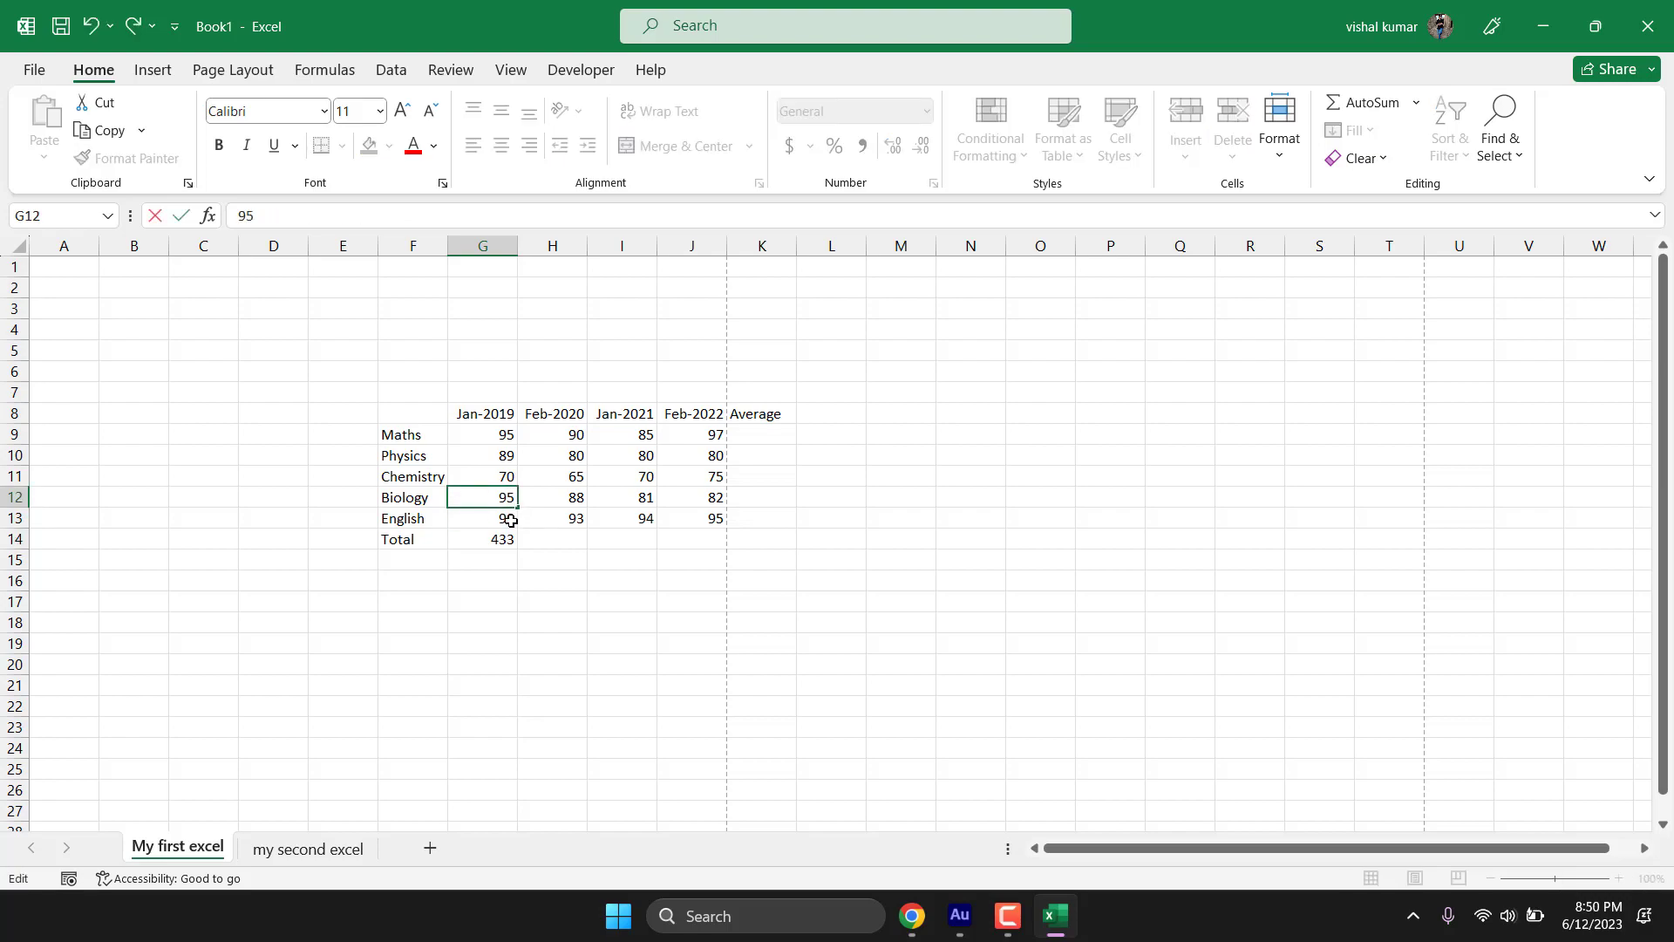
key("Return")
left_click(489, 541)
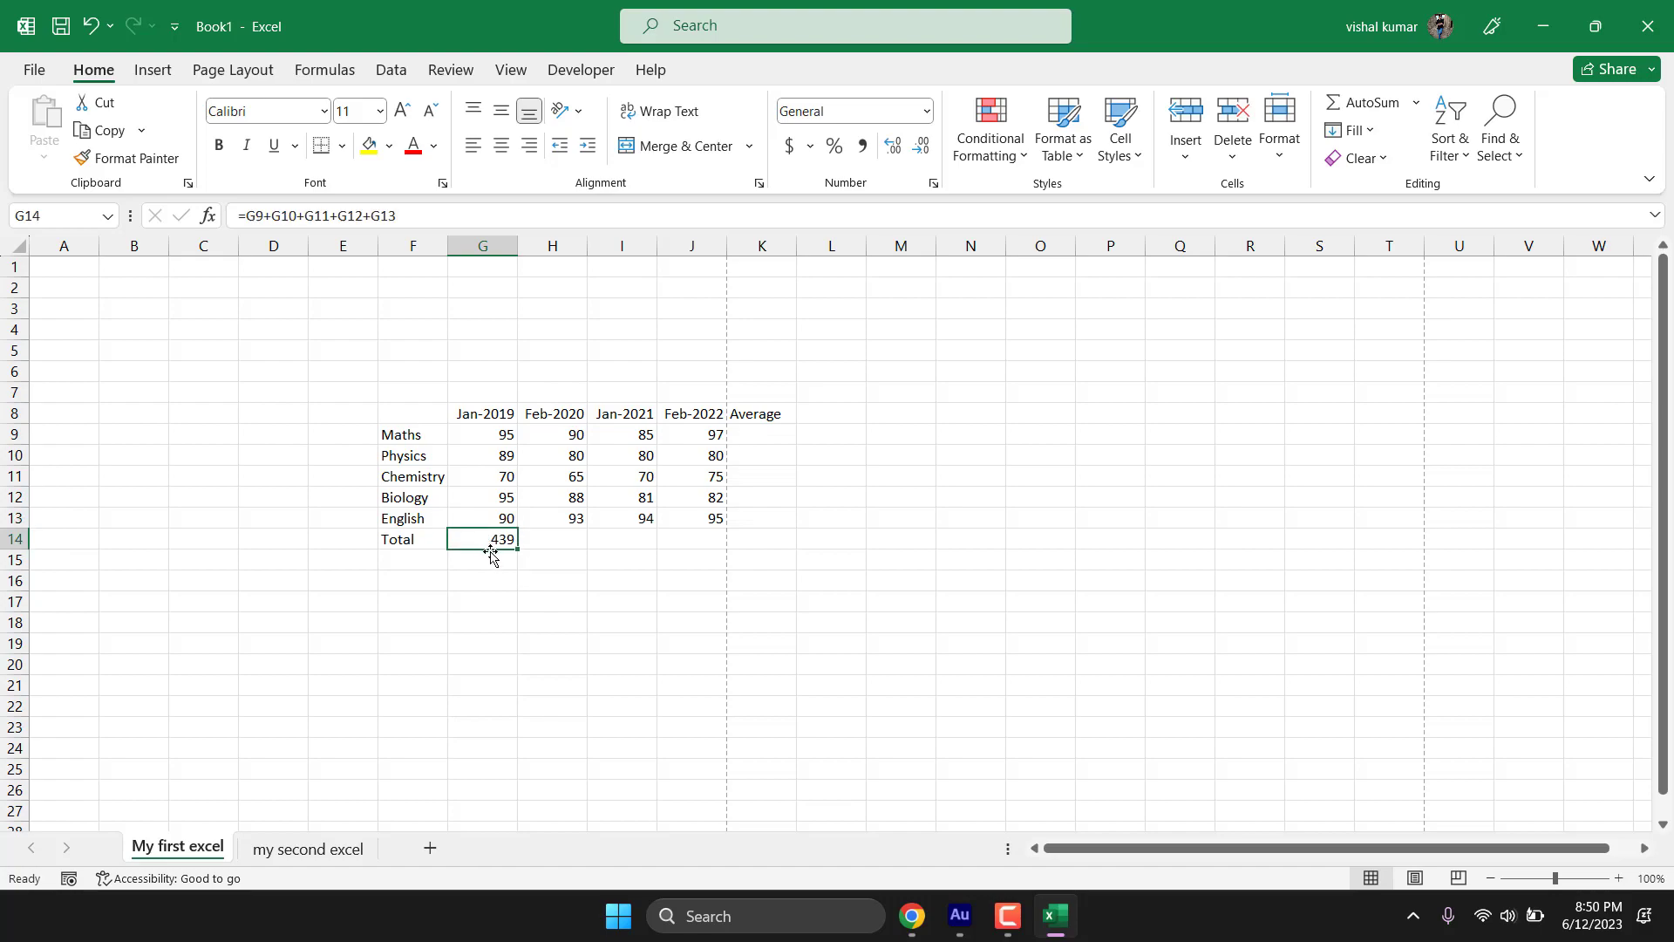
key("ctrl+z")
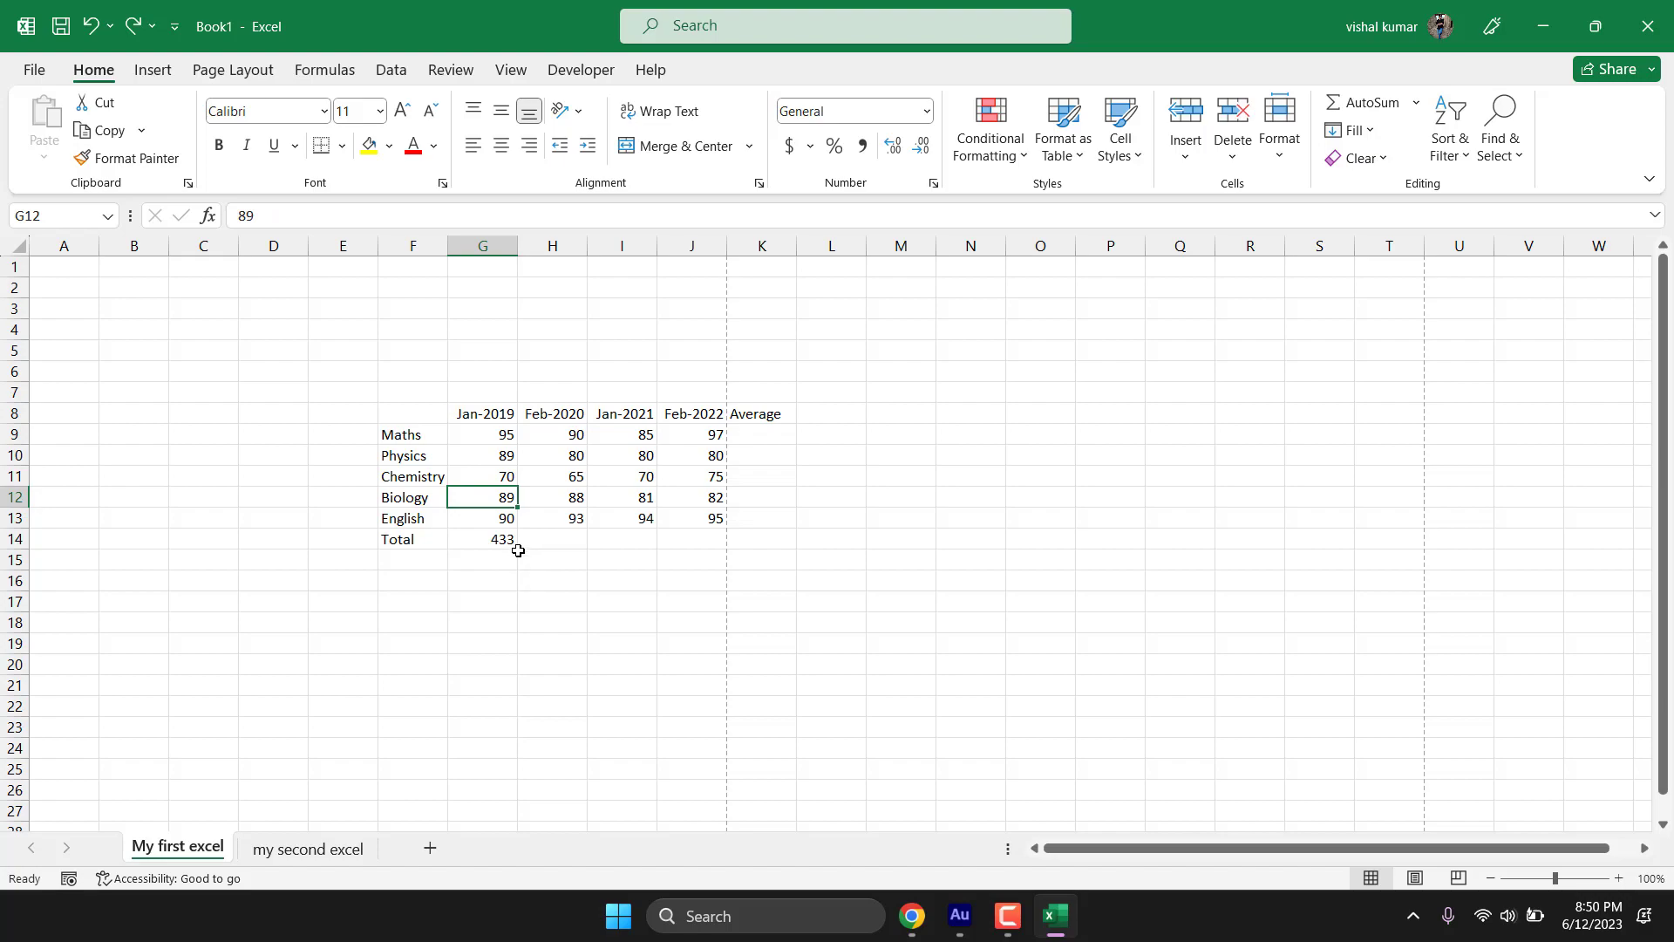
Step: Change the Jan-2019 Biology mark in G12 to 95
double_click(505, 502)
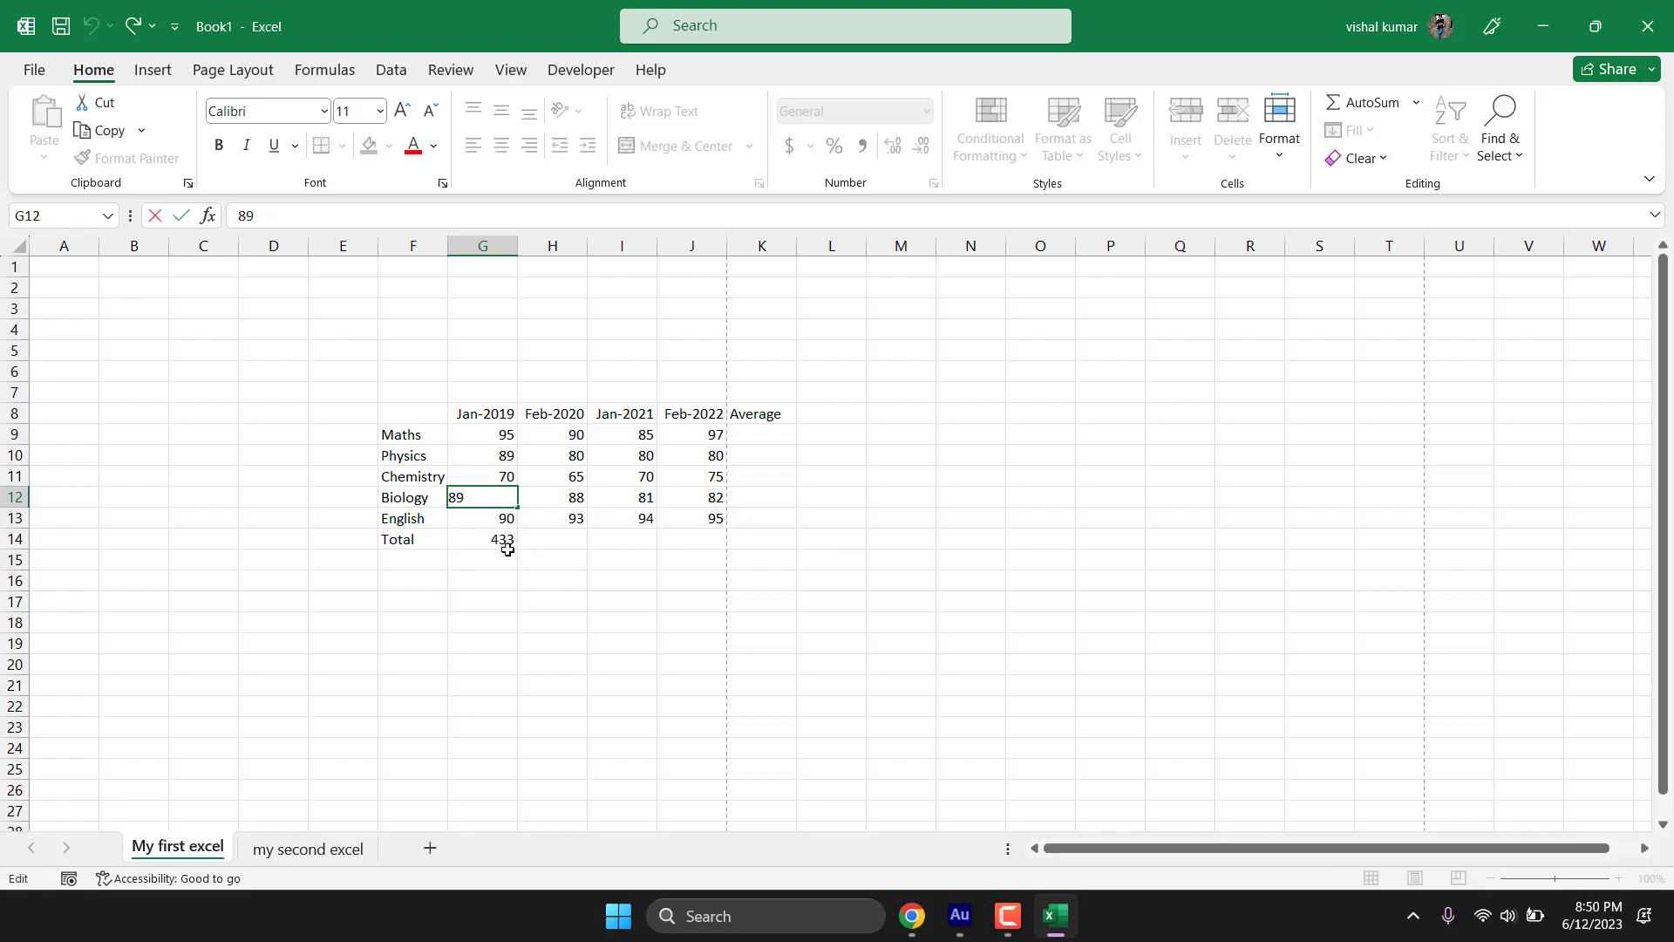
key("BackSpace")
key("BackSpace")
type("95")
key("Return")
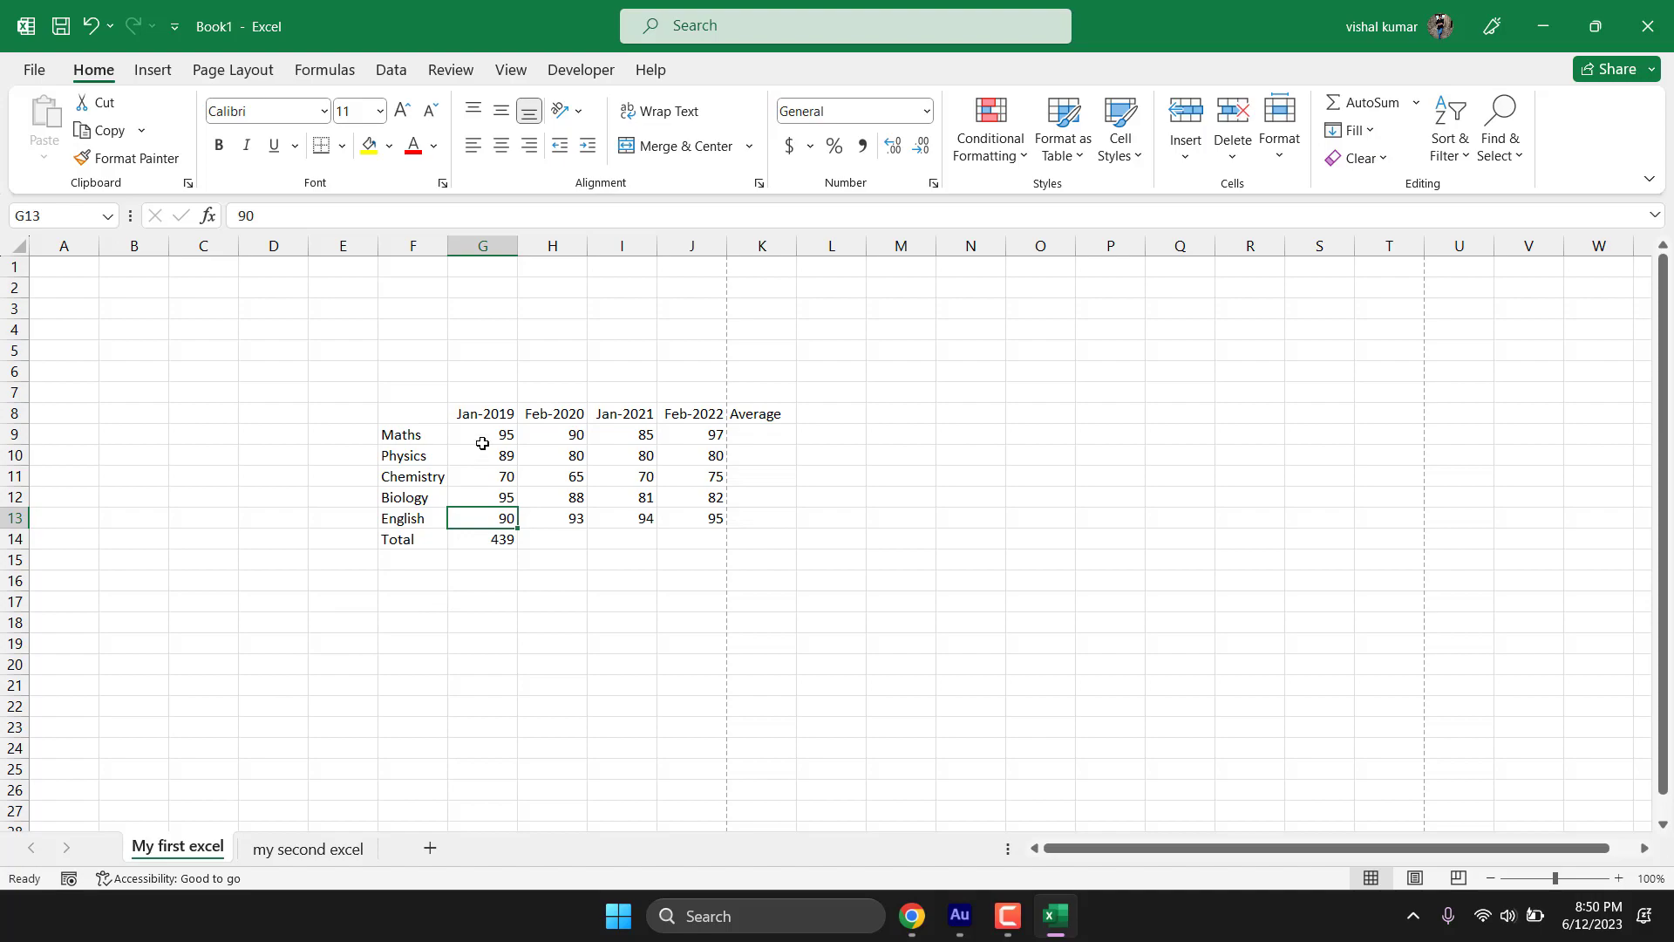
Step: Replace the Jan-2019 total in G14 with the fixed-number formula =SUM(90,12)
left_click(500, 539)
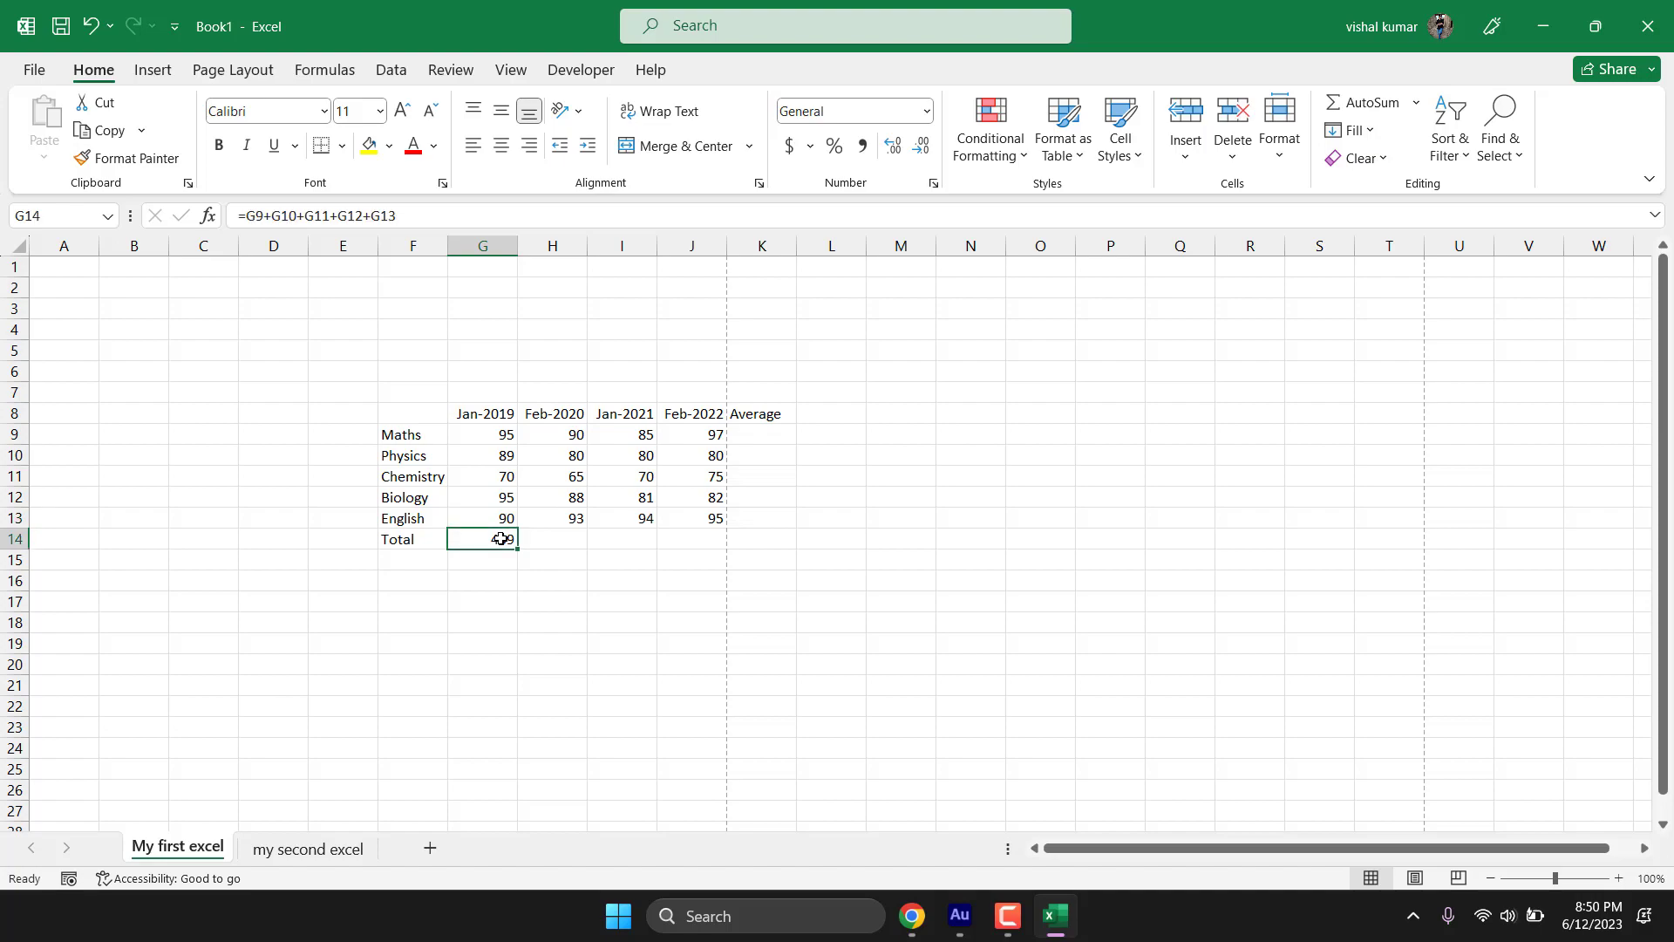
key("Delete")
type("=")
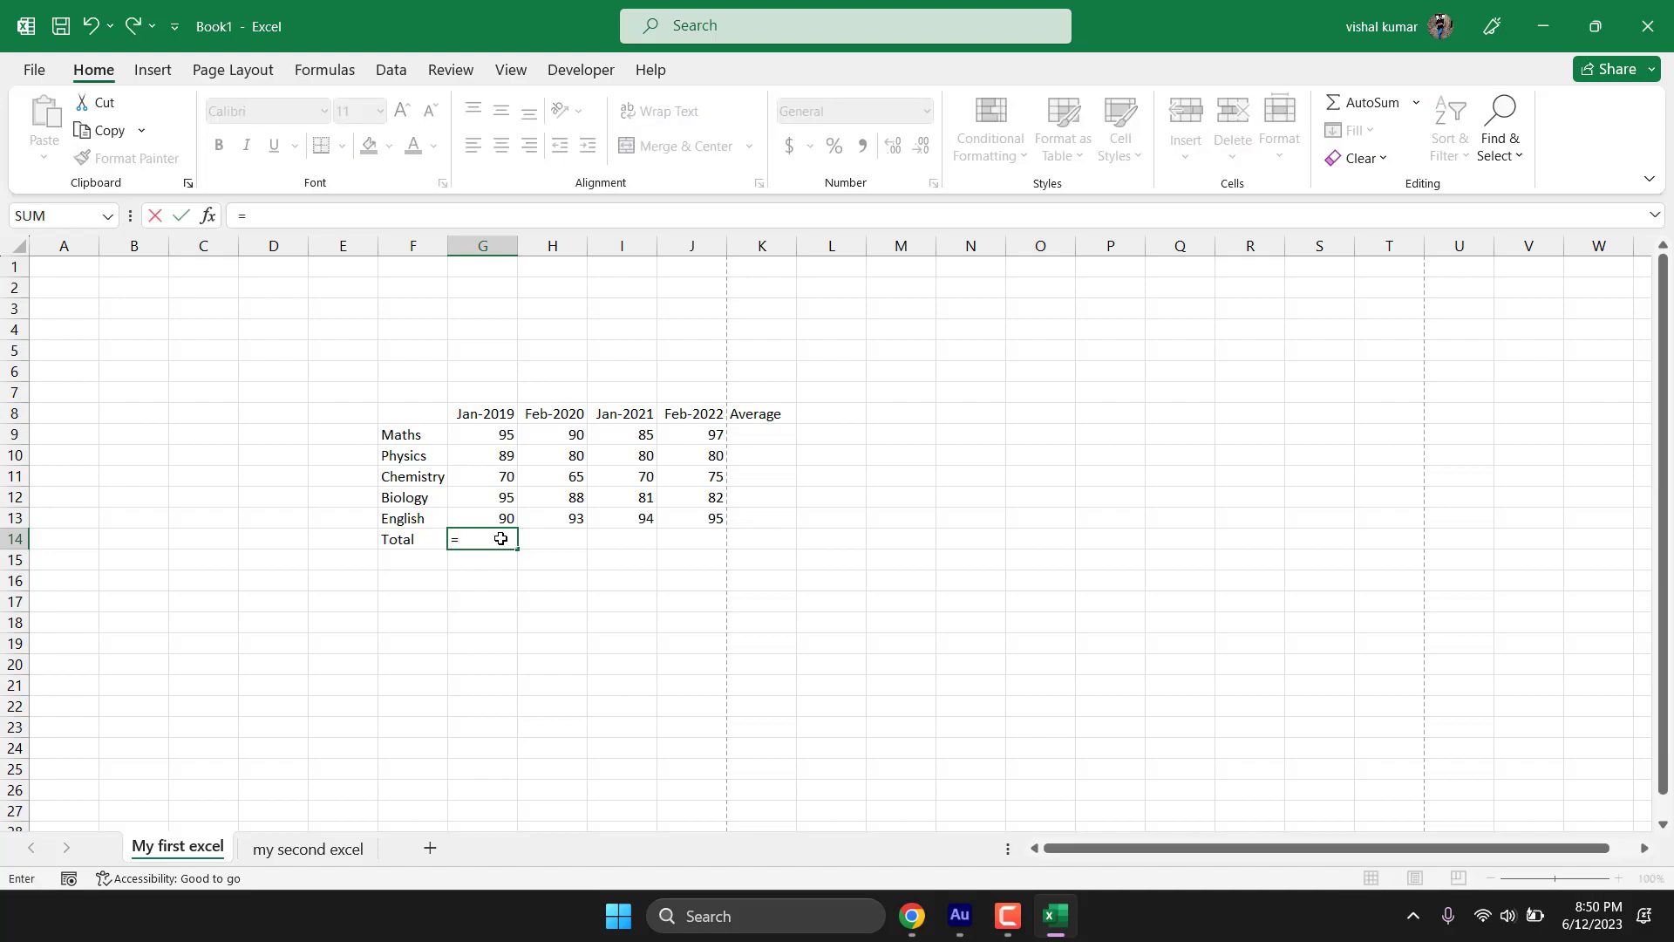
type("sum")
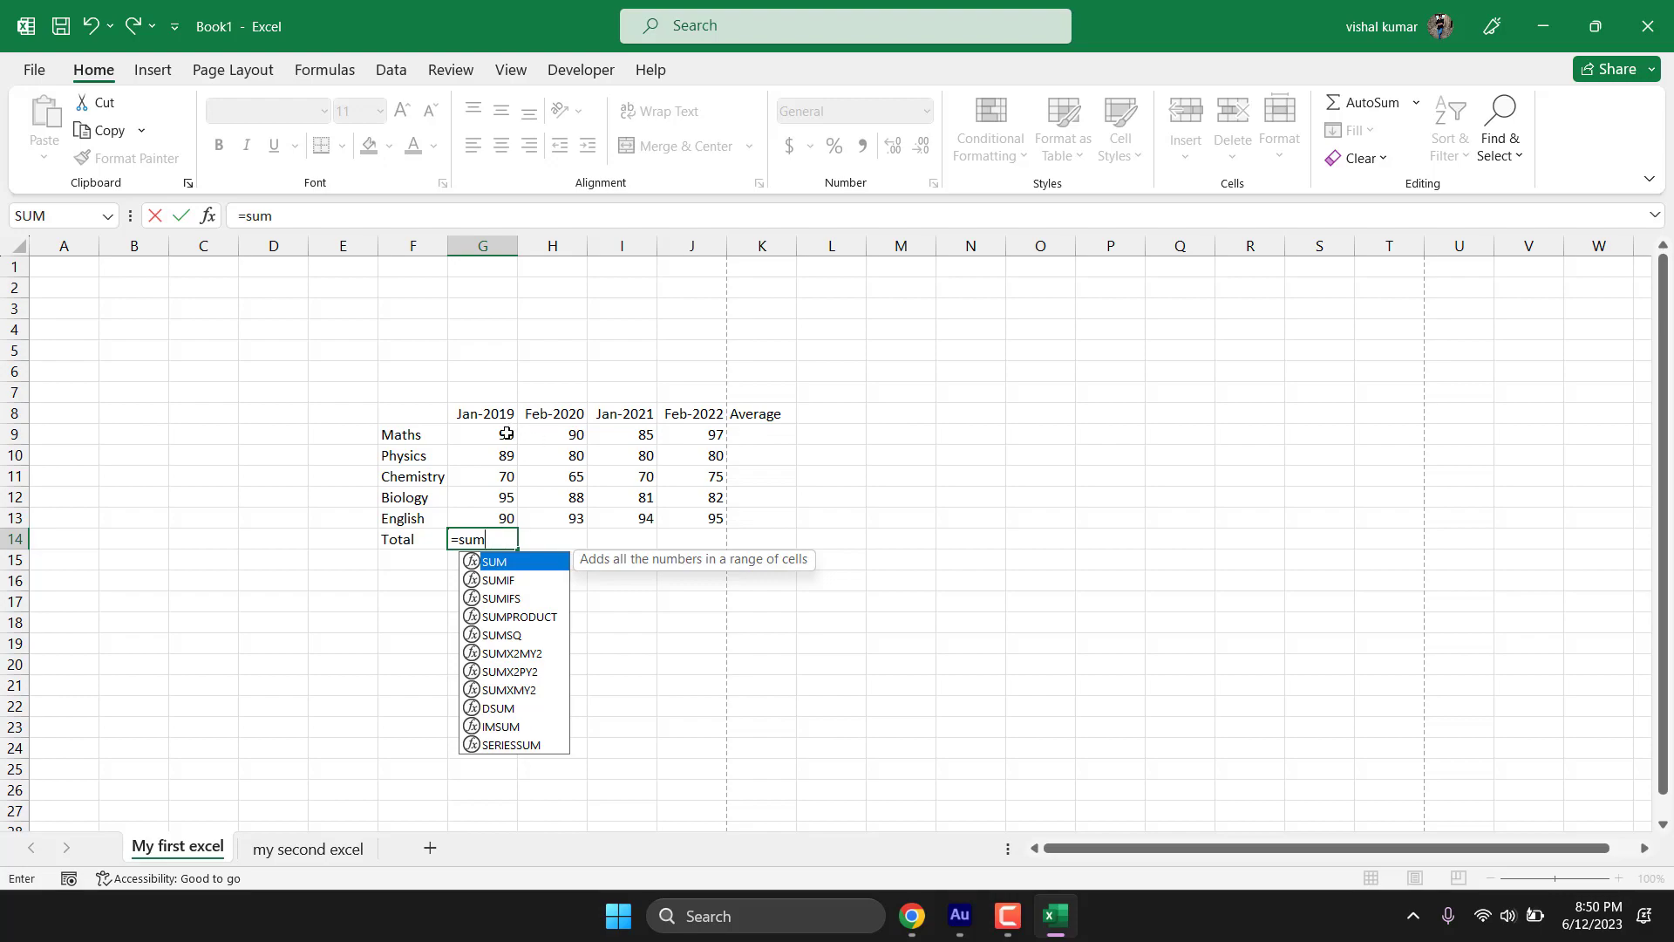
type("(")
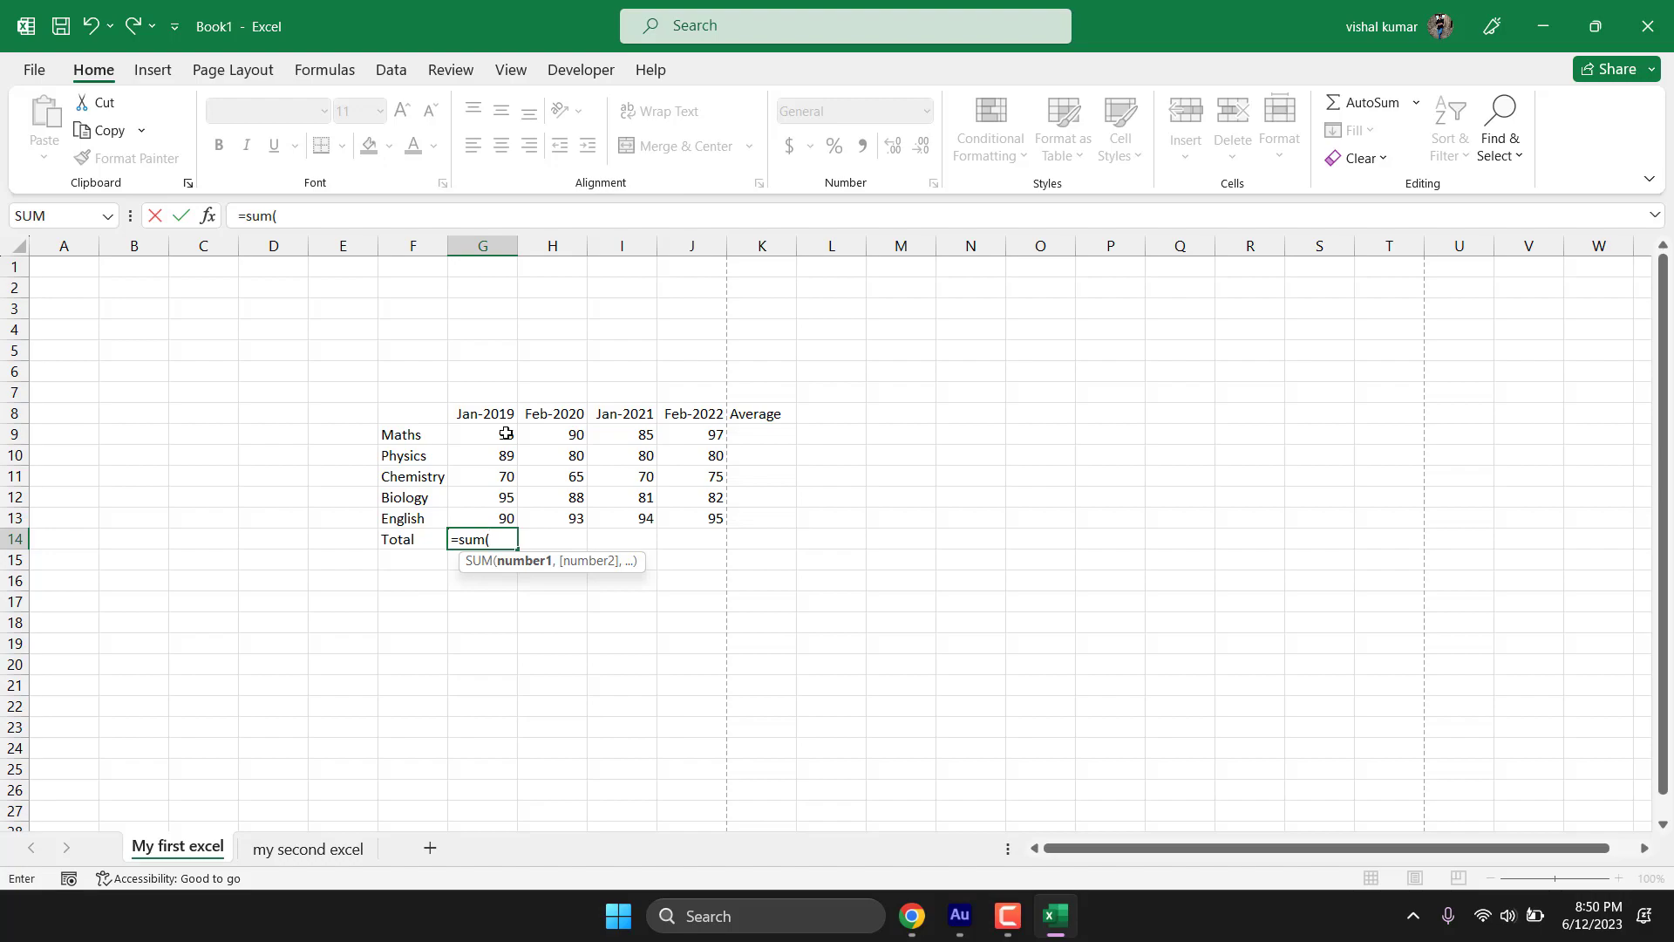
type("0")
key("BackSpace")
type("0")
type(",")
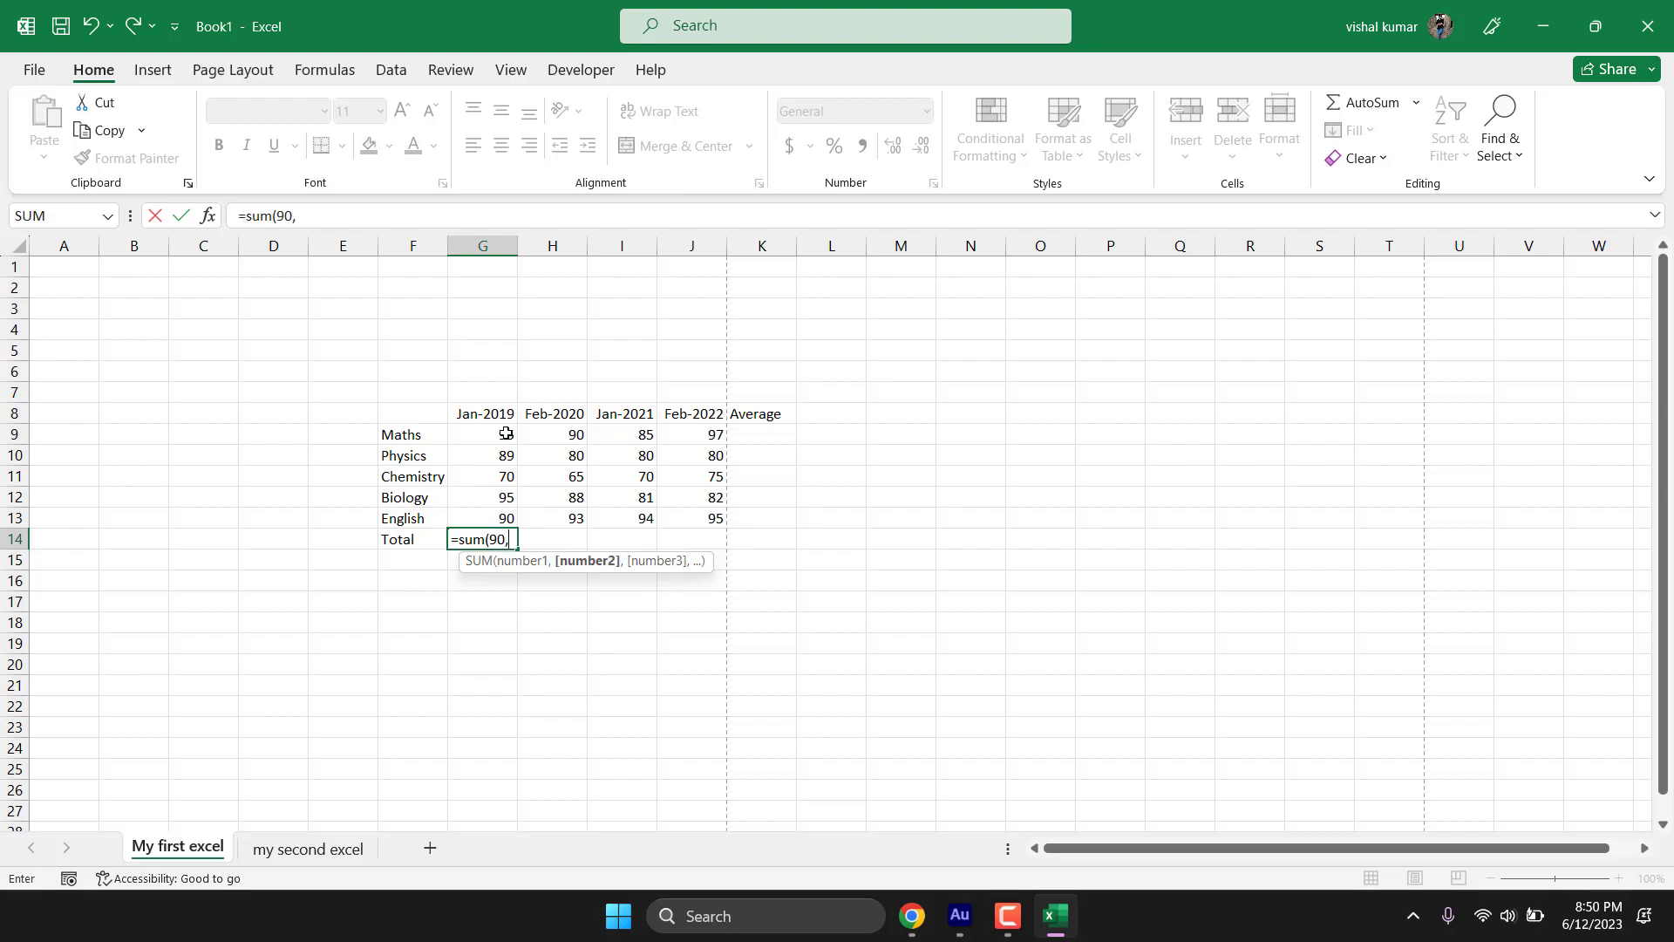
type("12)")
key("Return")
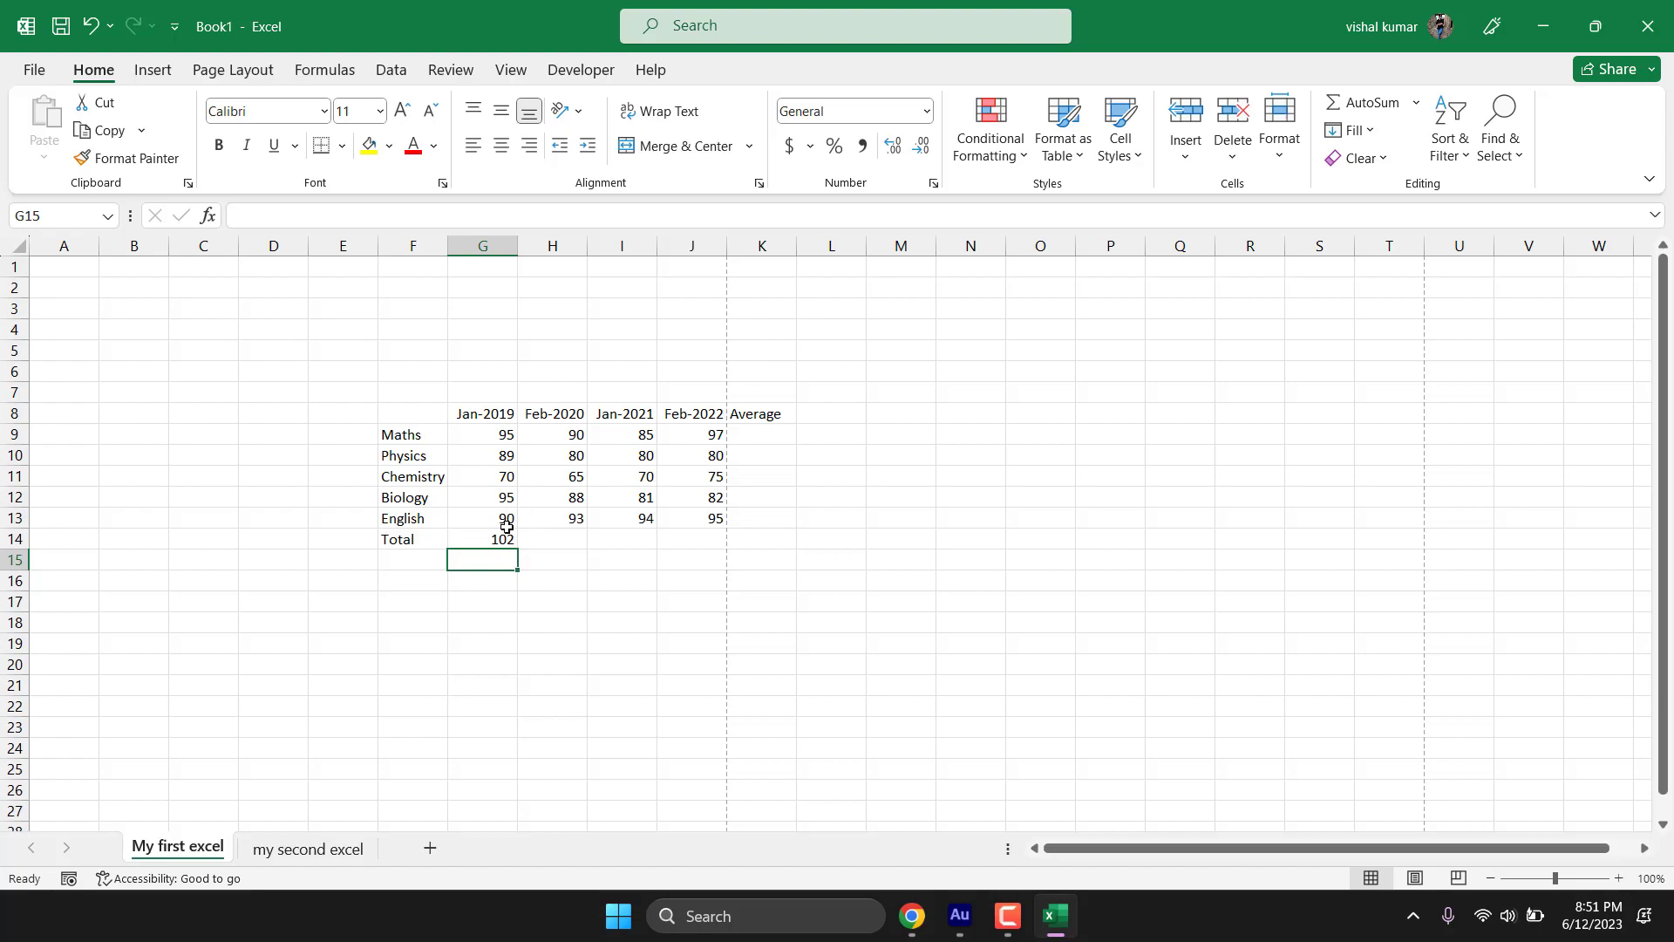
Step: Replace the fixed numbers in the G14 SUM formula with individual cell references, giving =SUM(G9,G10,G11,G12,G13)
double_click(495, 538)
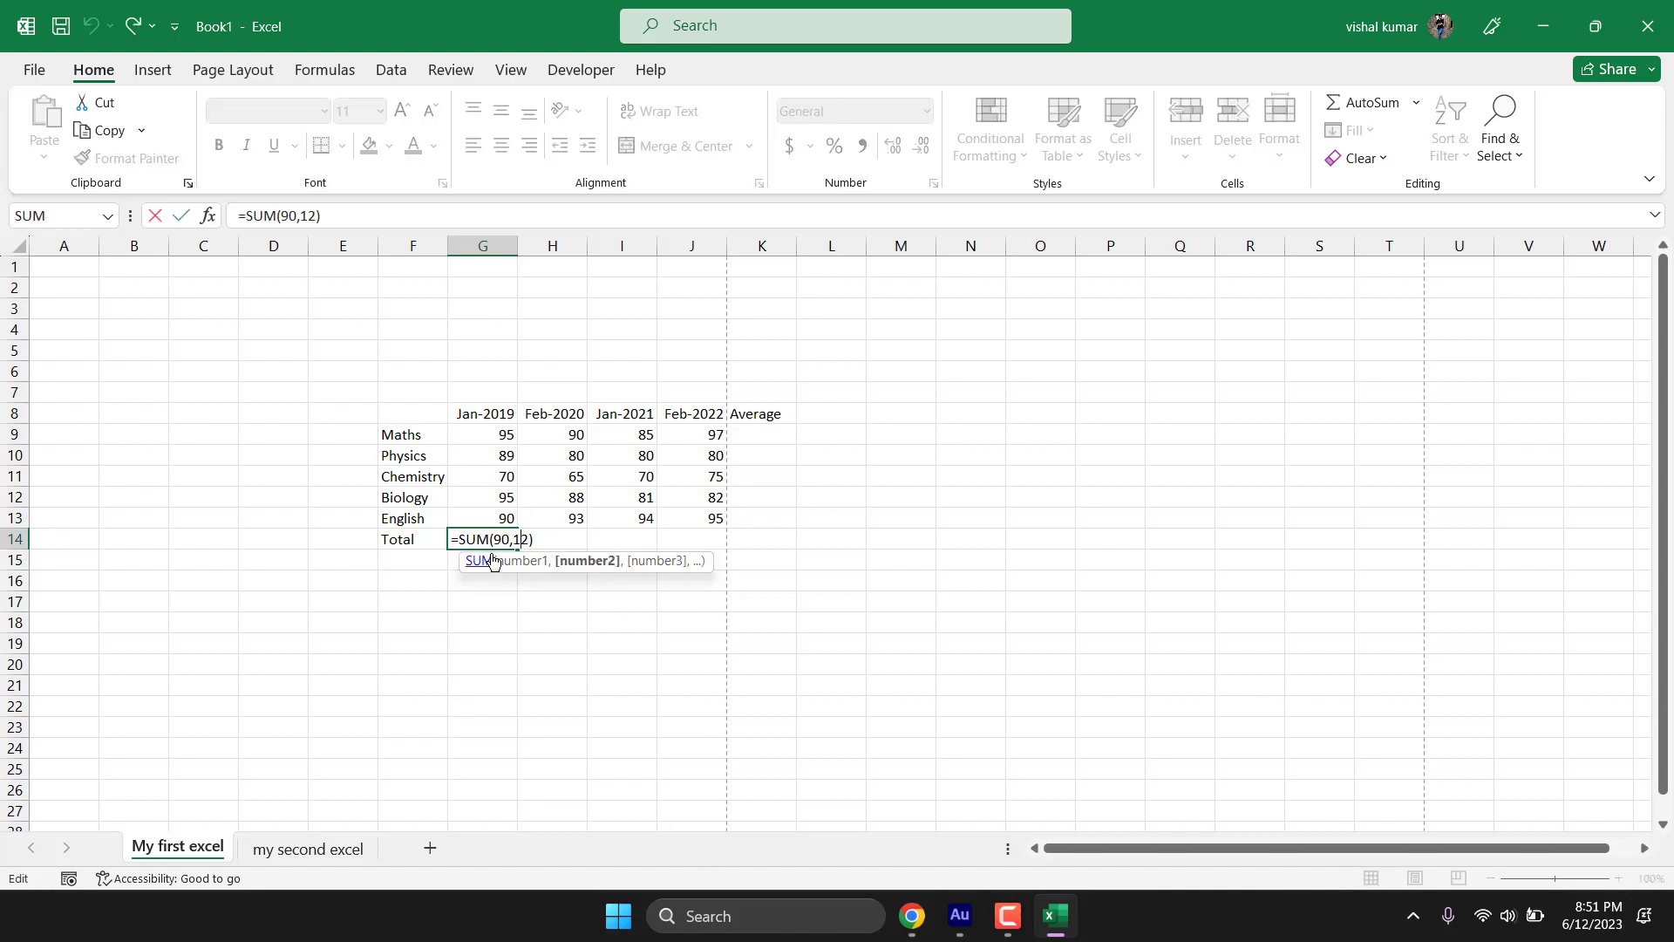
key("BackSpace")
key("BackSpace")
key("BackSpace")
key("BackSpace")
key("BackSpace")
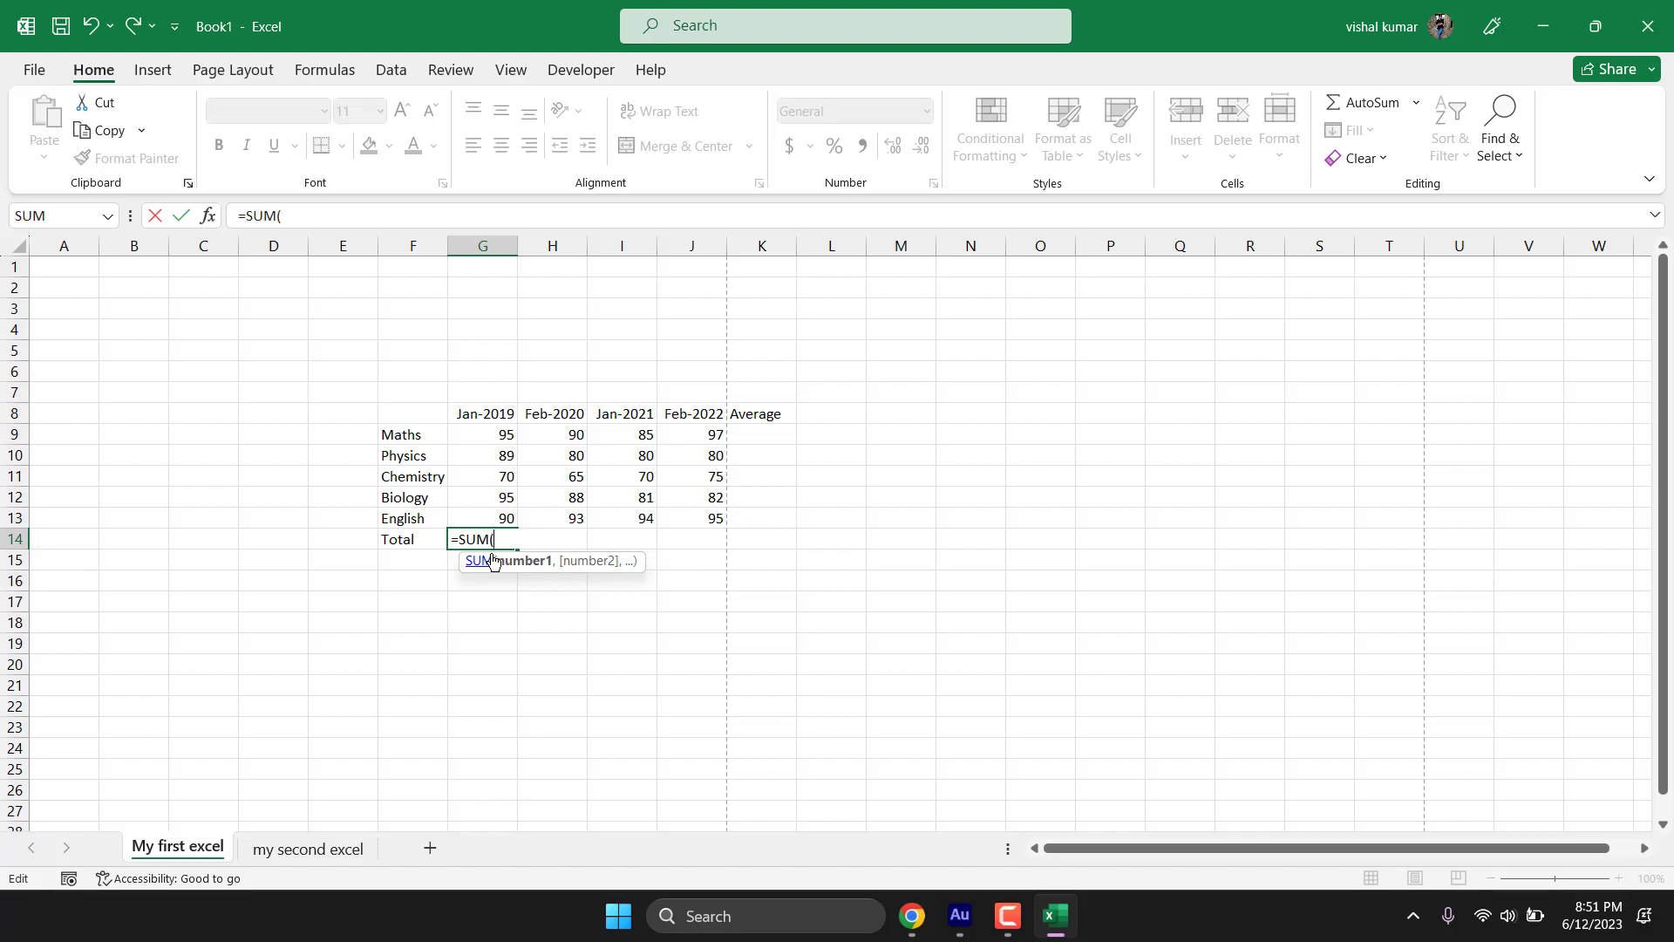
left_click(495, 435)
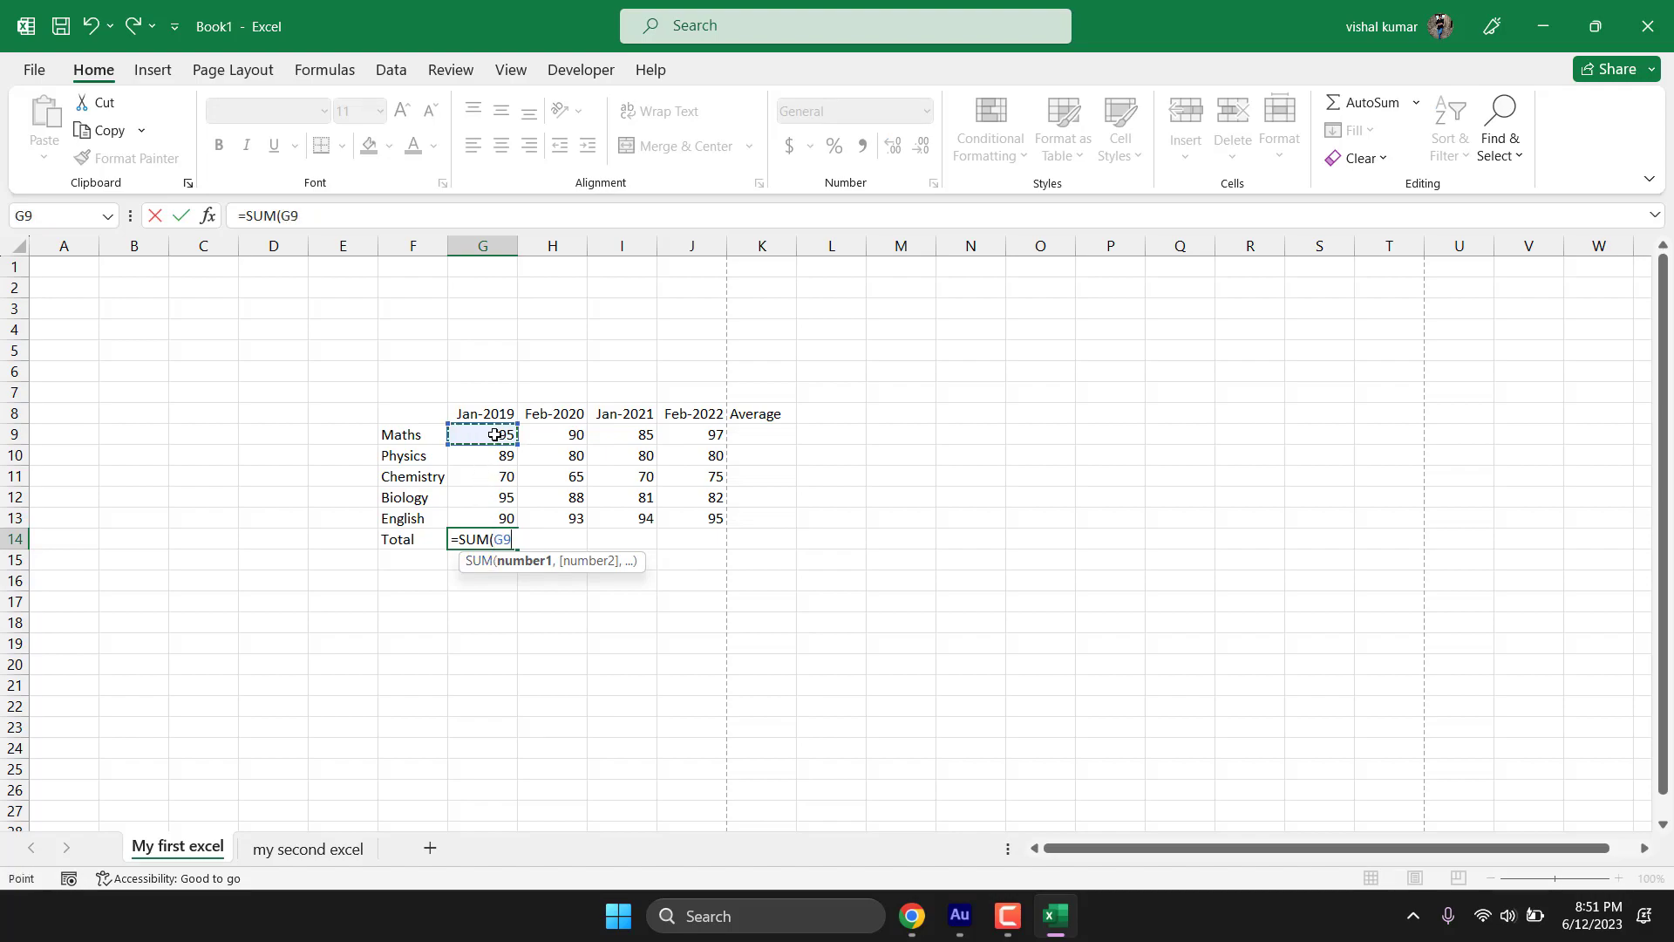
type(",")
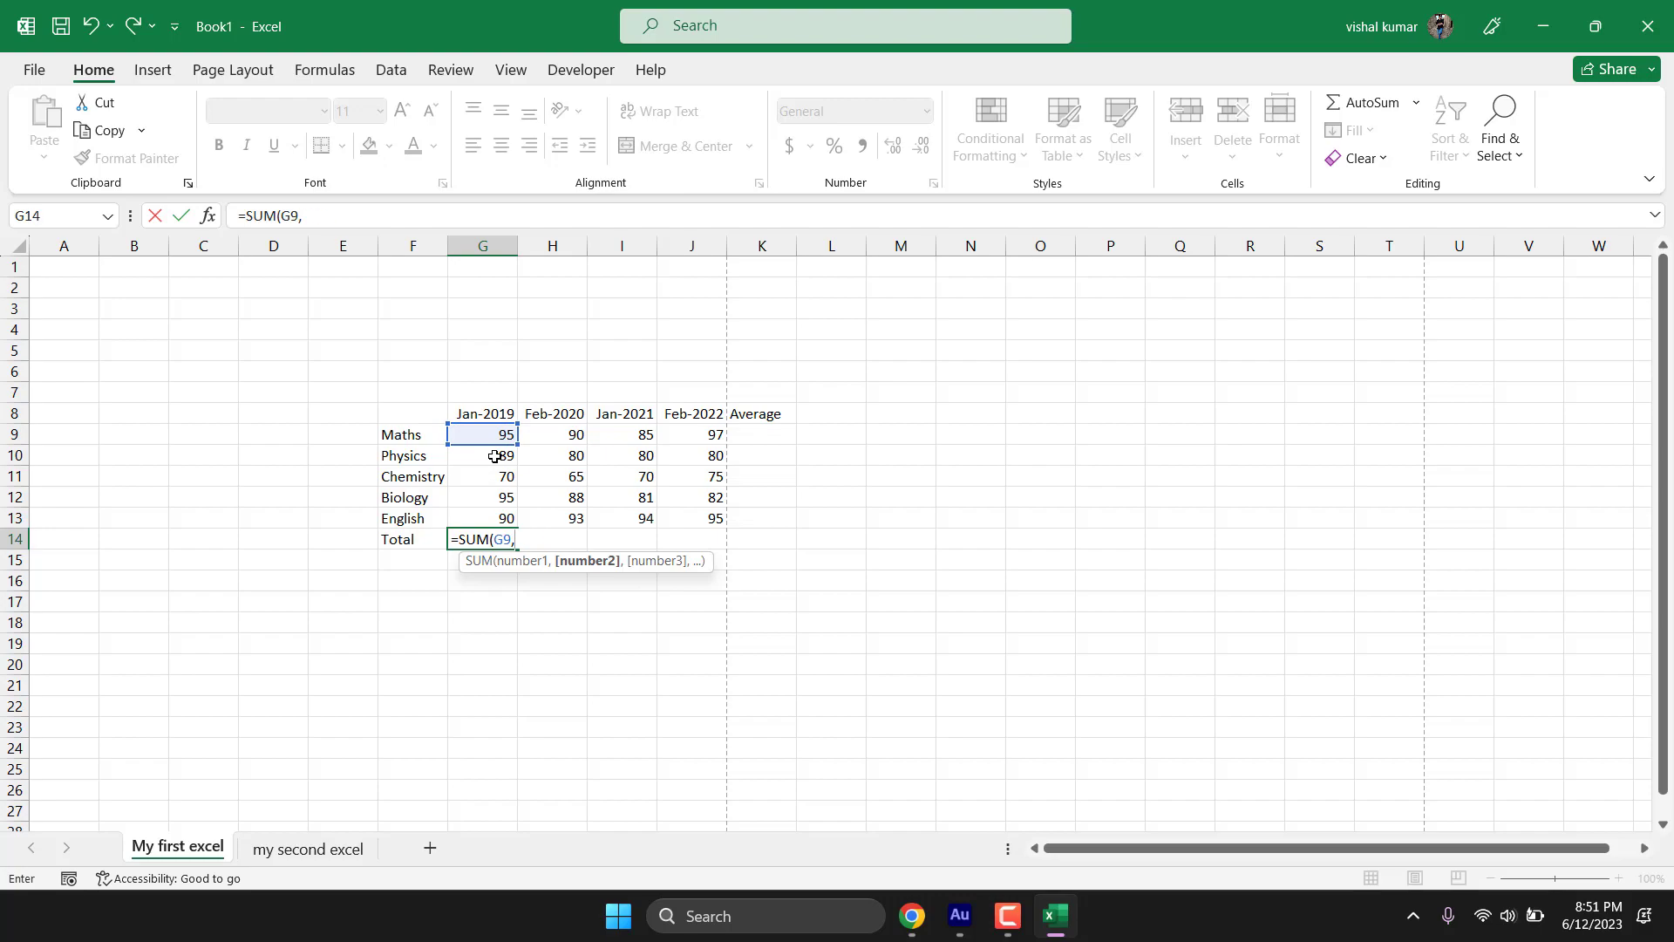
left_click(496, 456)
type(",")
left_click(500, 477)
type(",")
left_click(498, 495)
type(",")
left_click(499, 518)
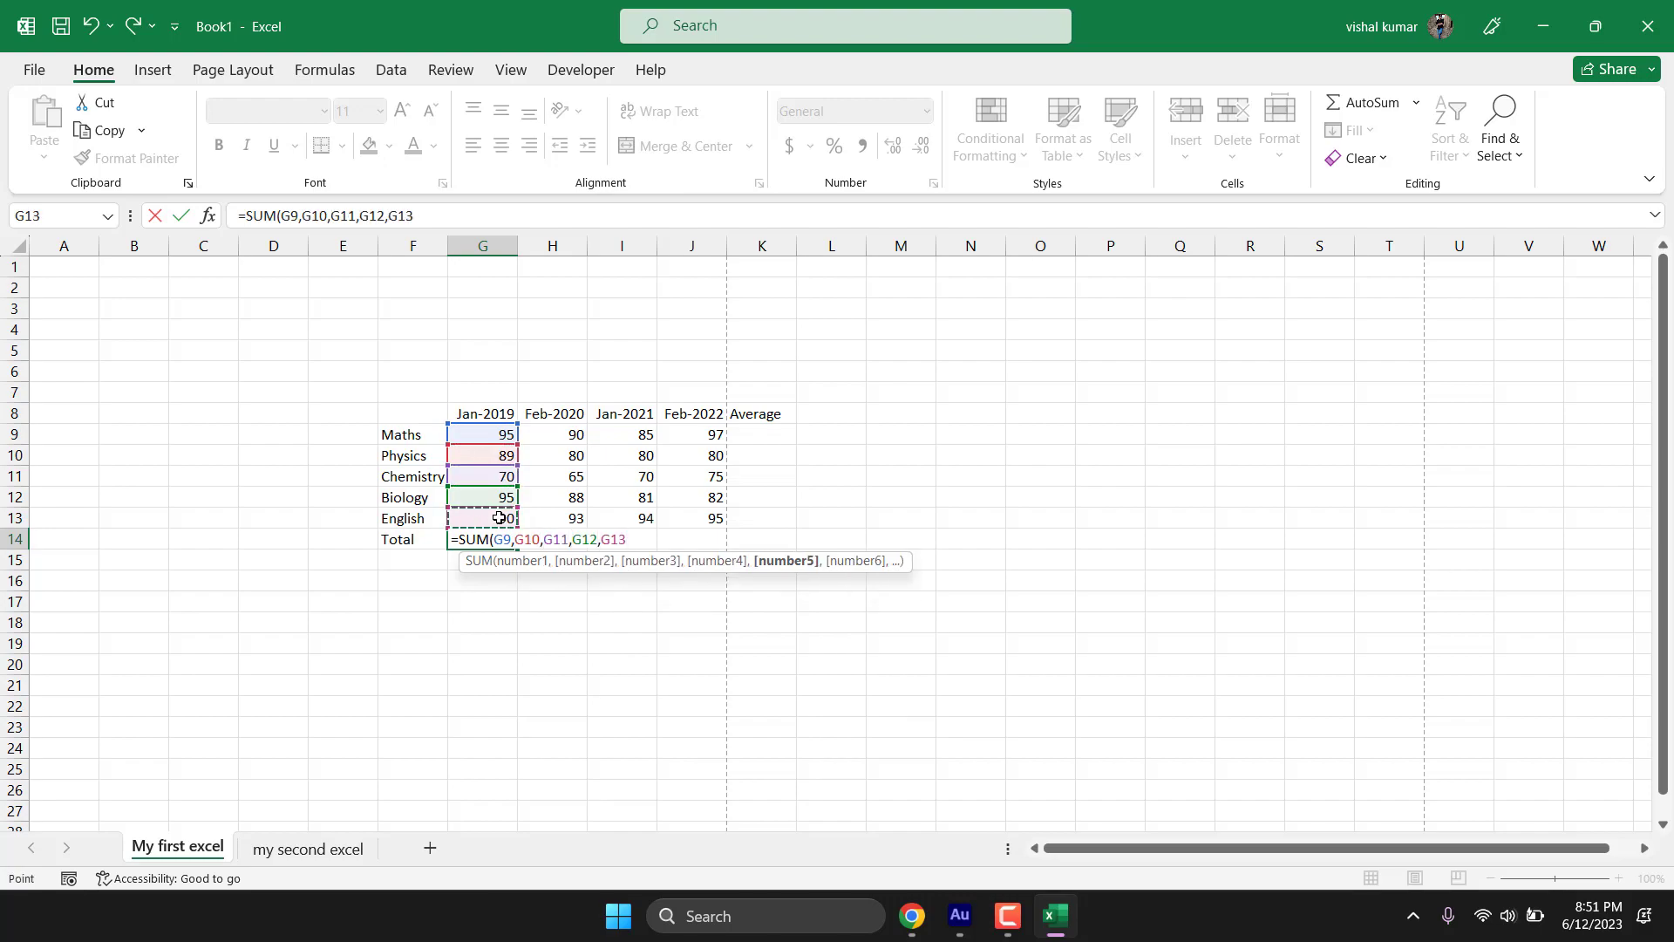
type(")")
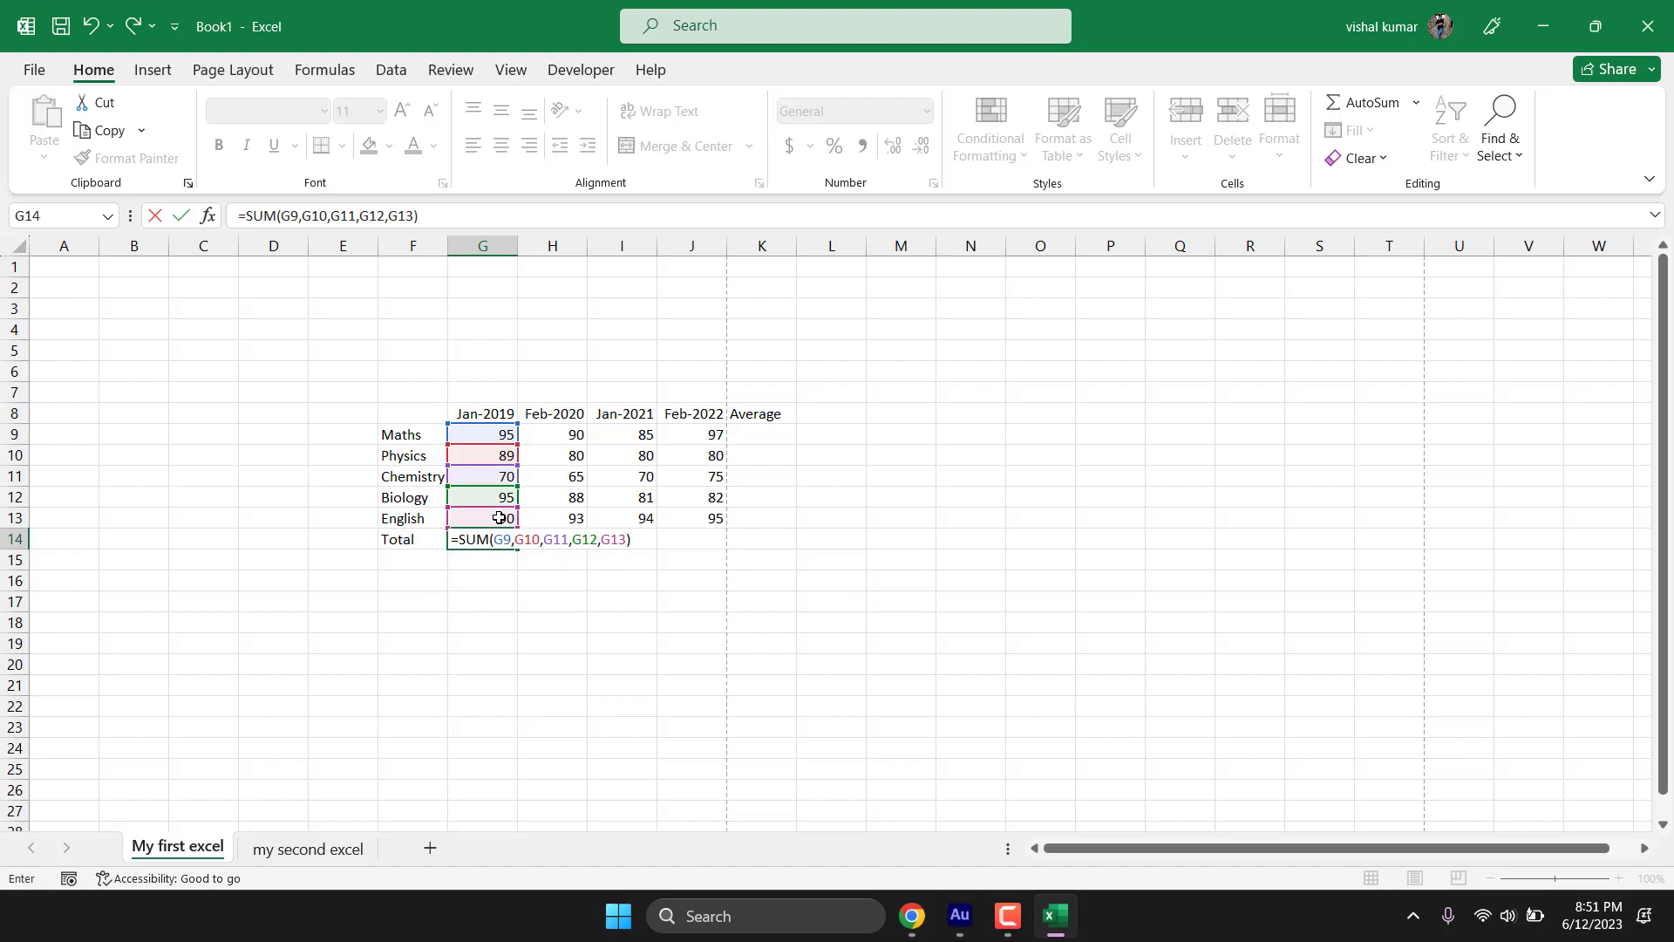
key("Return")
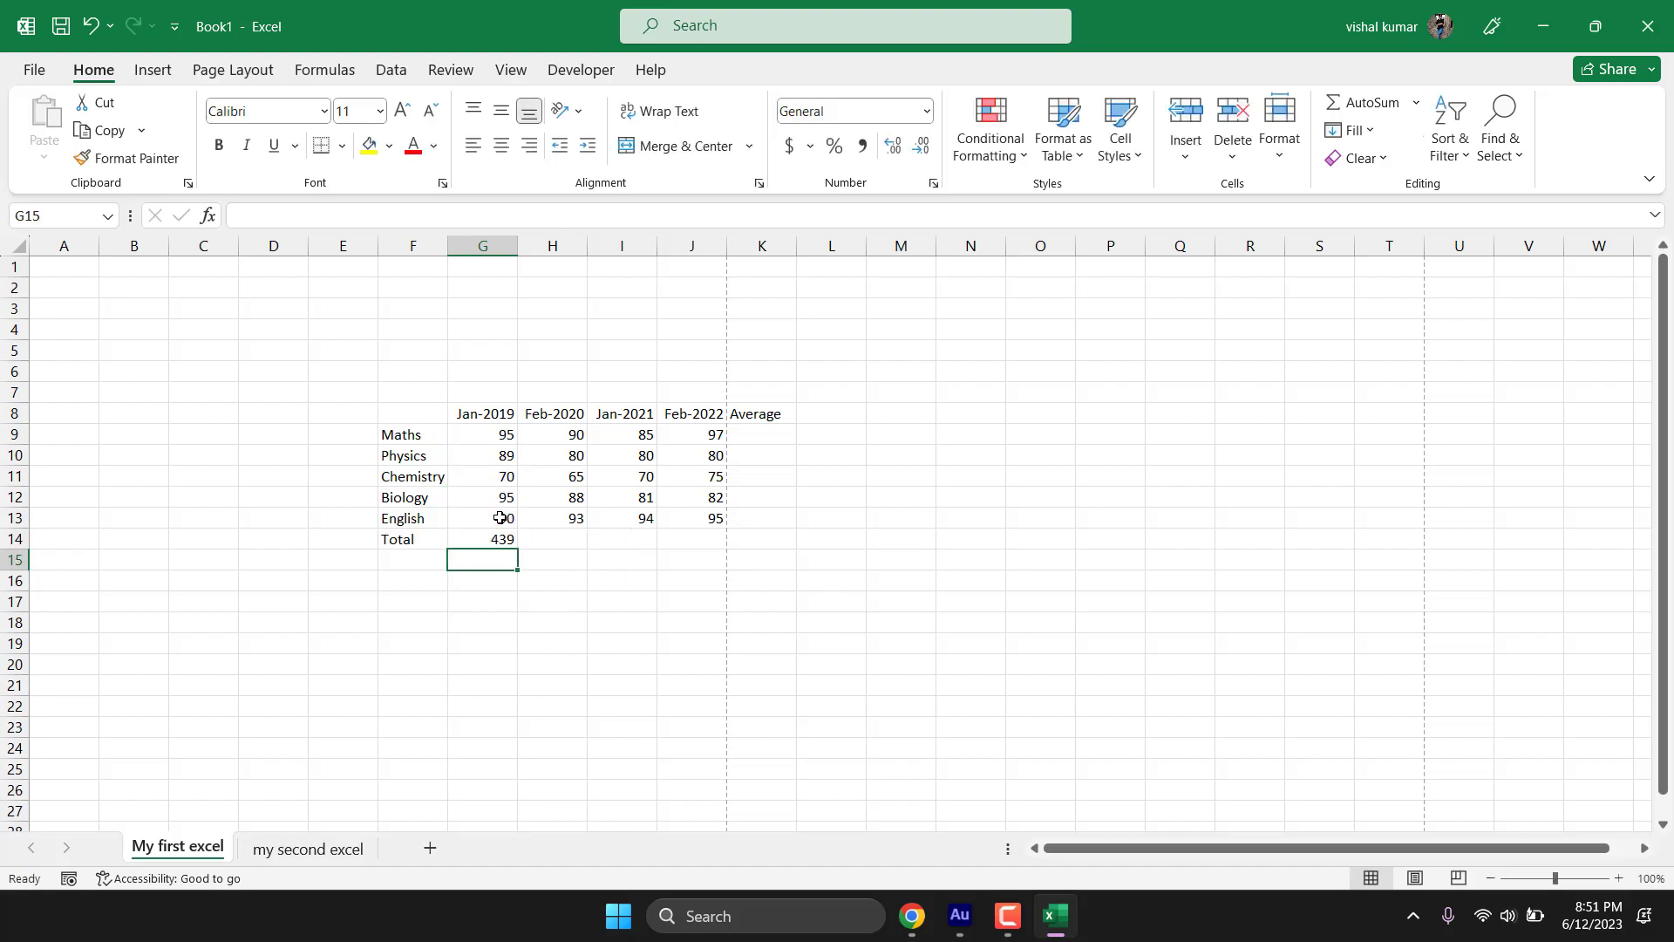
Step: Replace the separate cell references in the G14 SUM formula with the range G9:G13
double_click(504, 537)
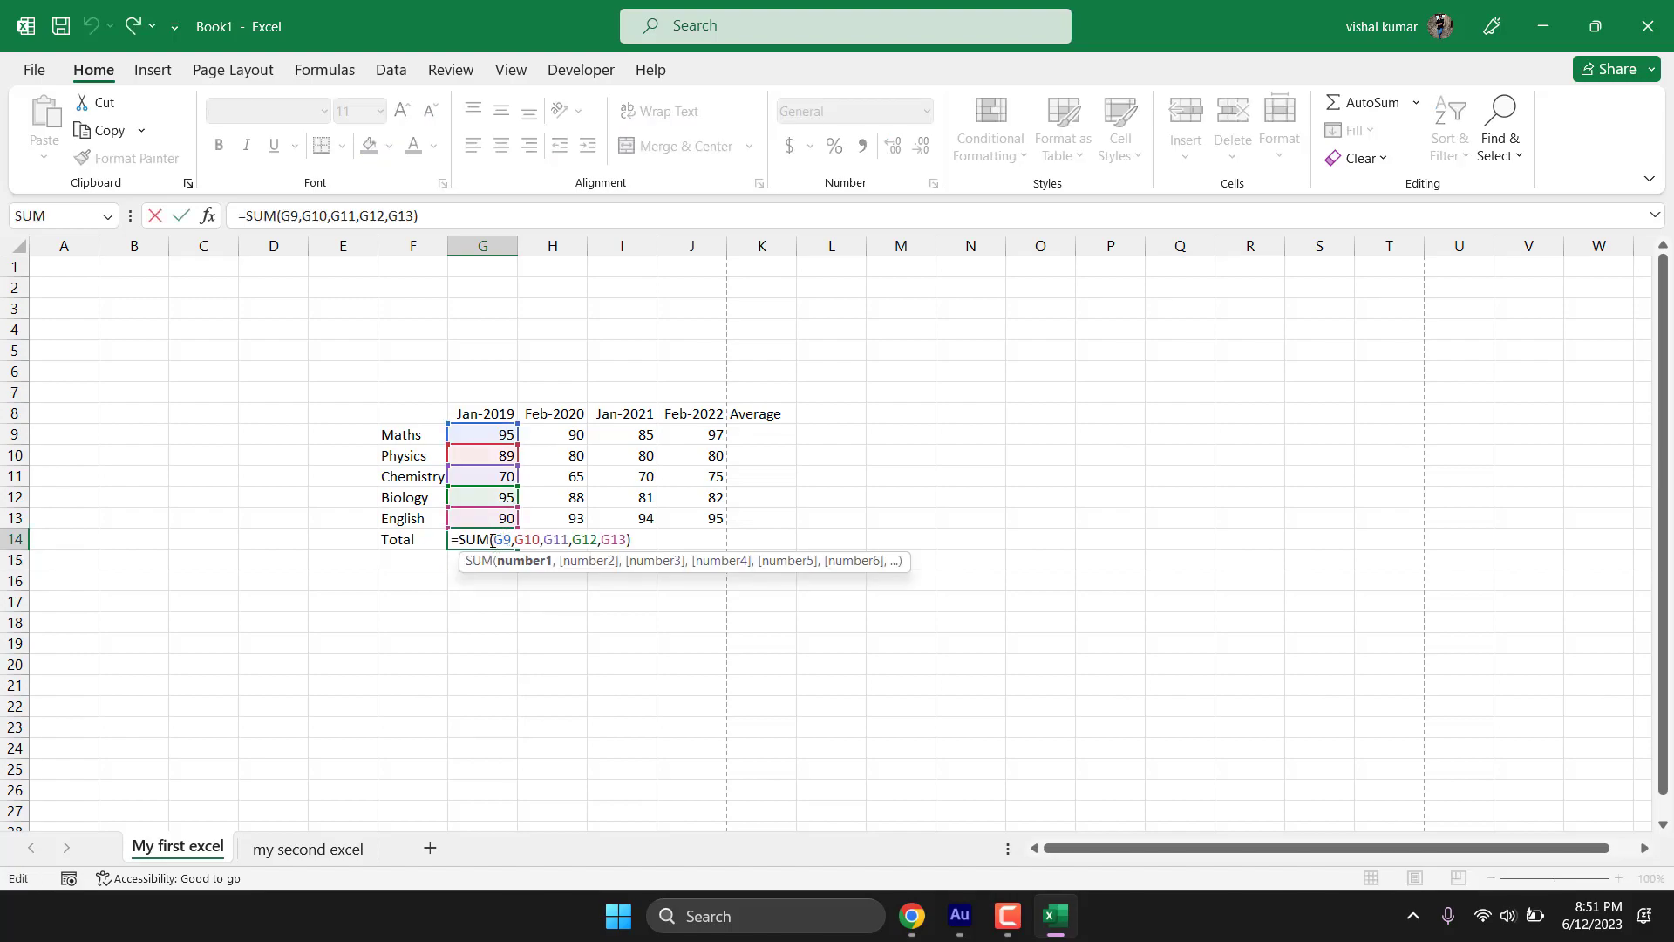
key("Delete")
key("Delete")
key("Delete")
key("Delete")
key("Delete")
key("Delete")
key("Delete")
key("Delete")
key("Delete")
key("Delete")
key("Delete")
key("Delete")
key("Delete")
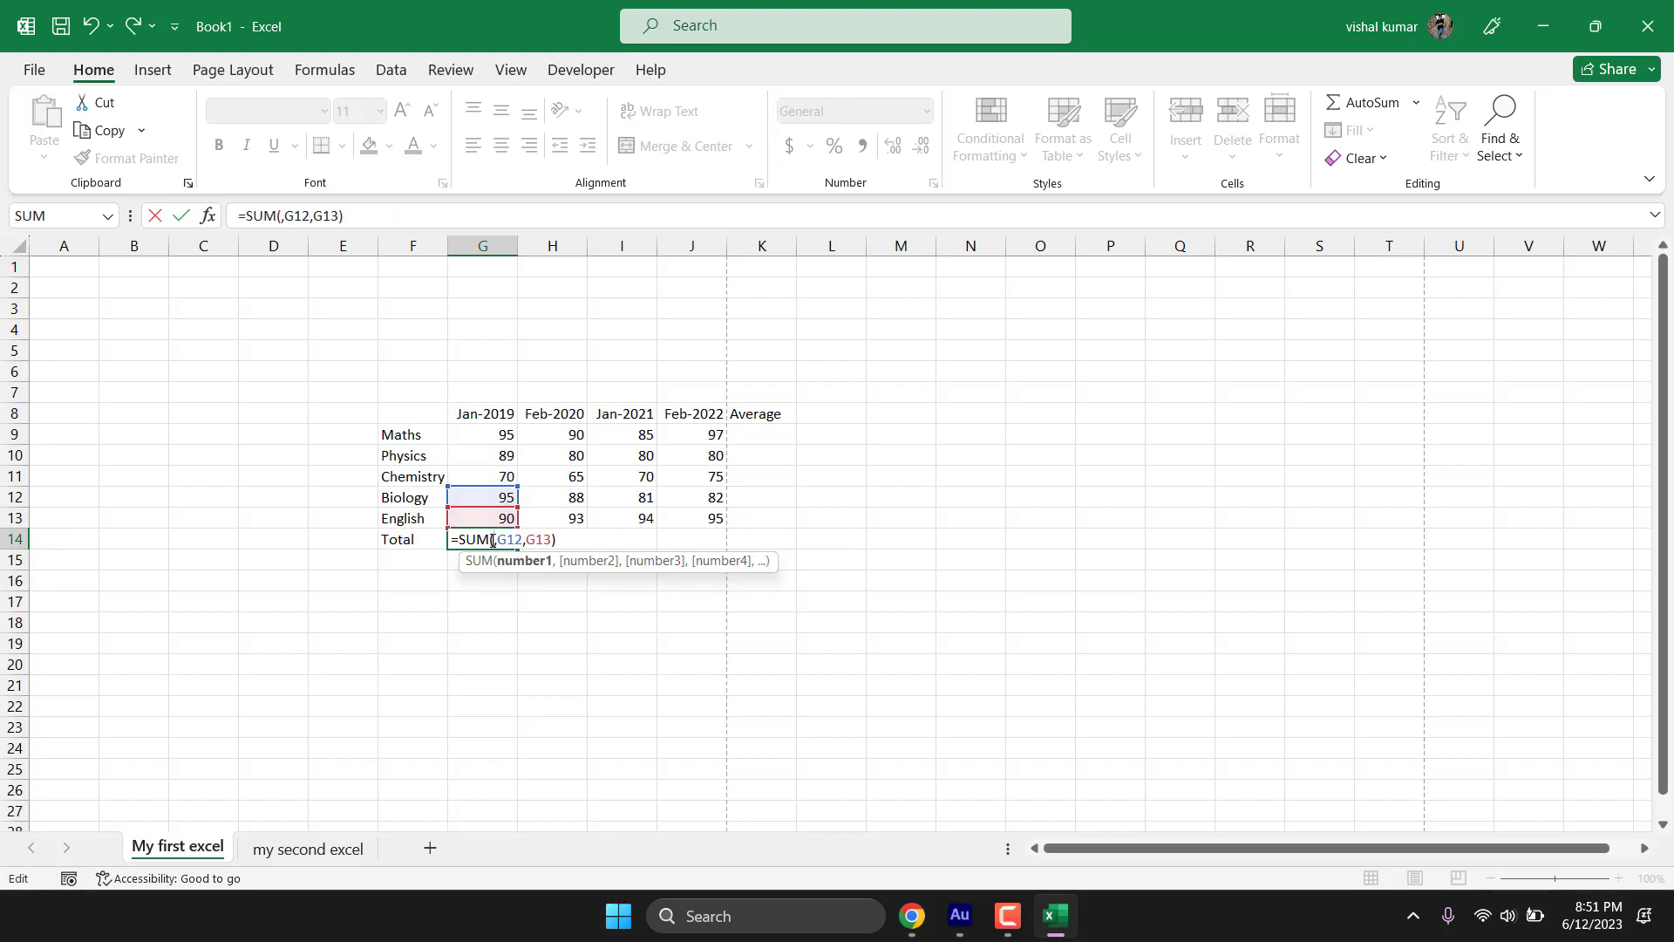
key("Delete")
key("Delete")
key("Delete")
key("Delete")
key("Delete")
key("Delete")
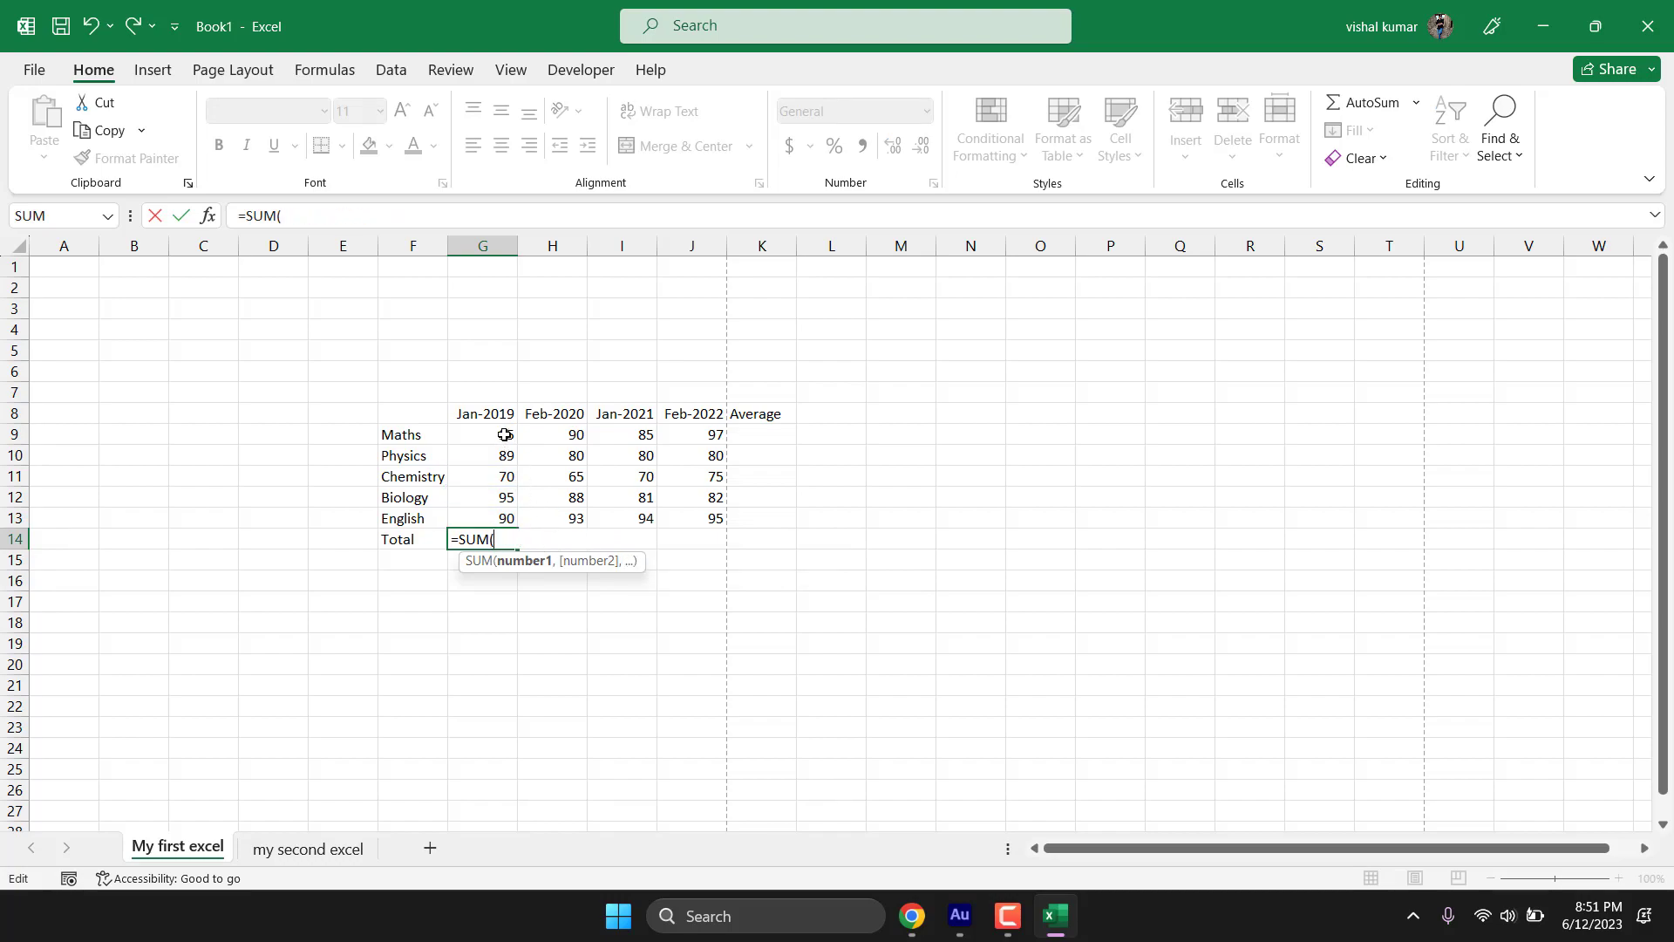
left_click_drag(503, 433, 505, 520)
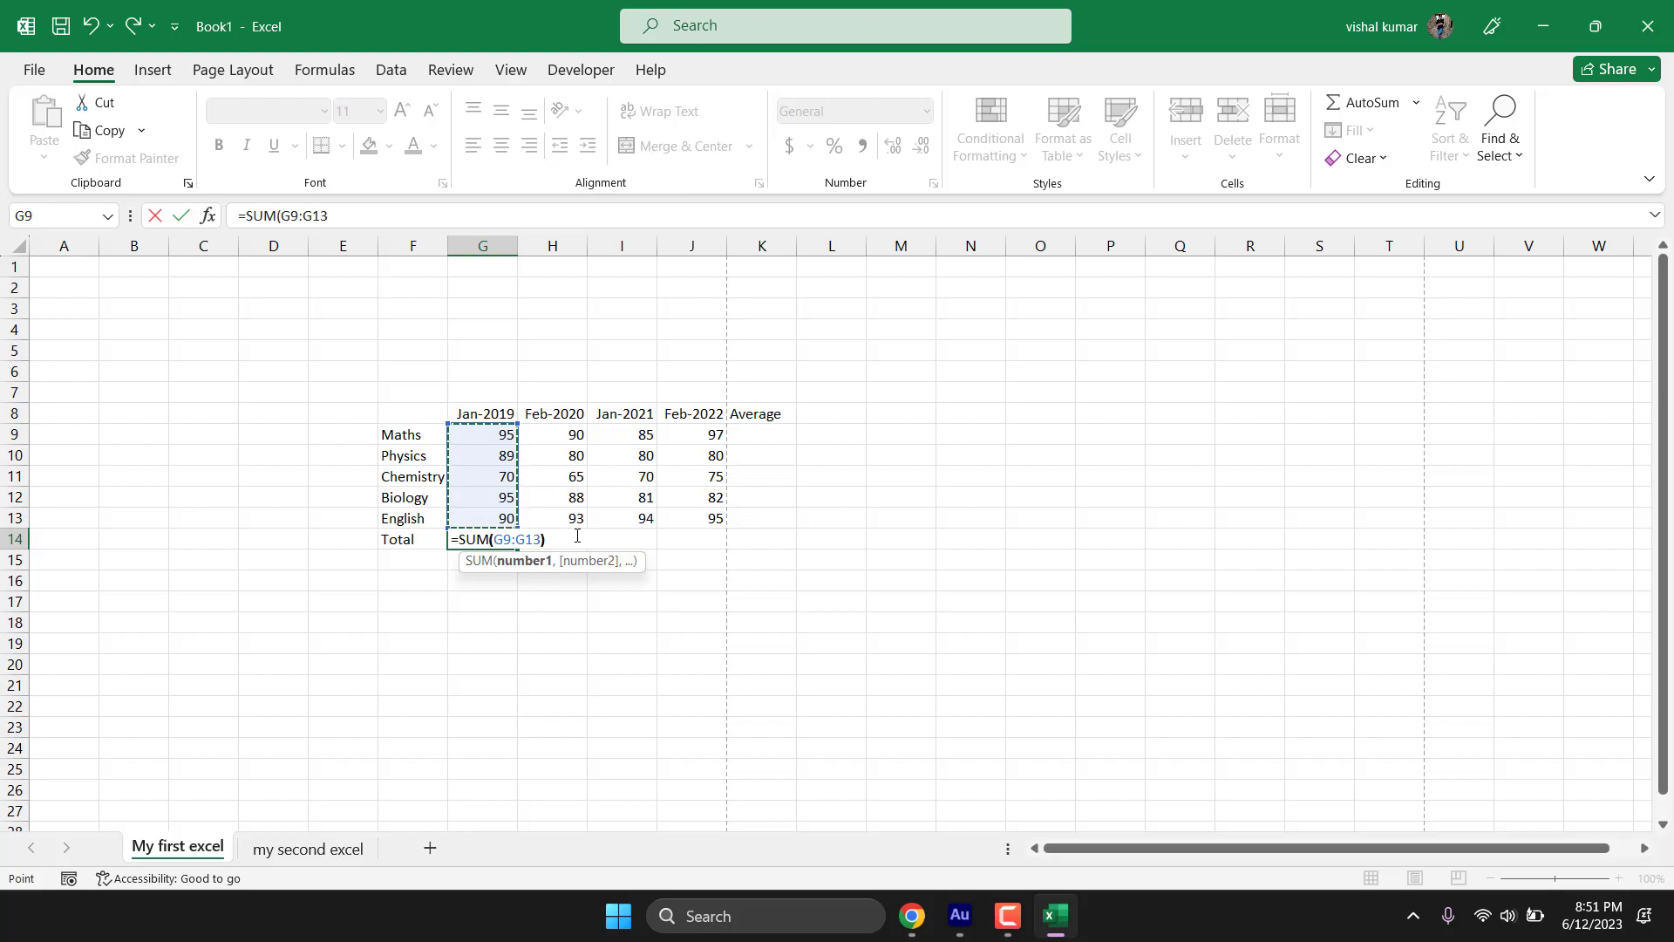
key("Return")
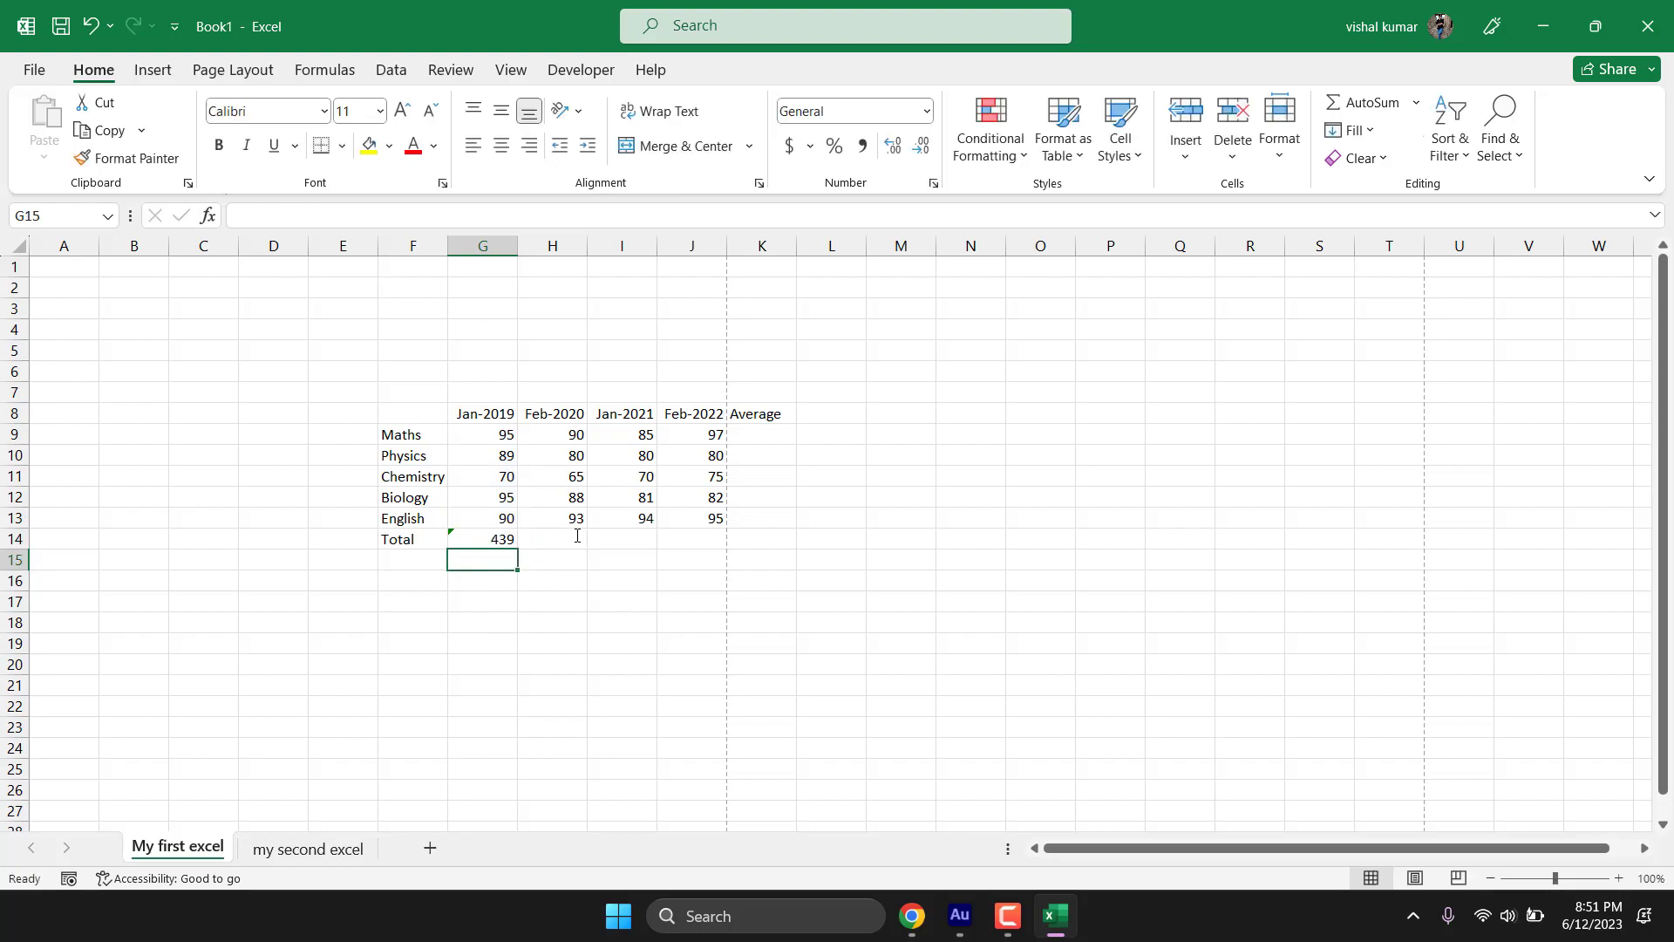
Step: Apply the error-check suggestion Update Formula to Include Cells to the Jan-2019 total in G14
left_click(452, 536)
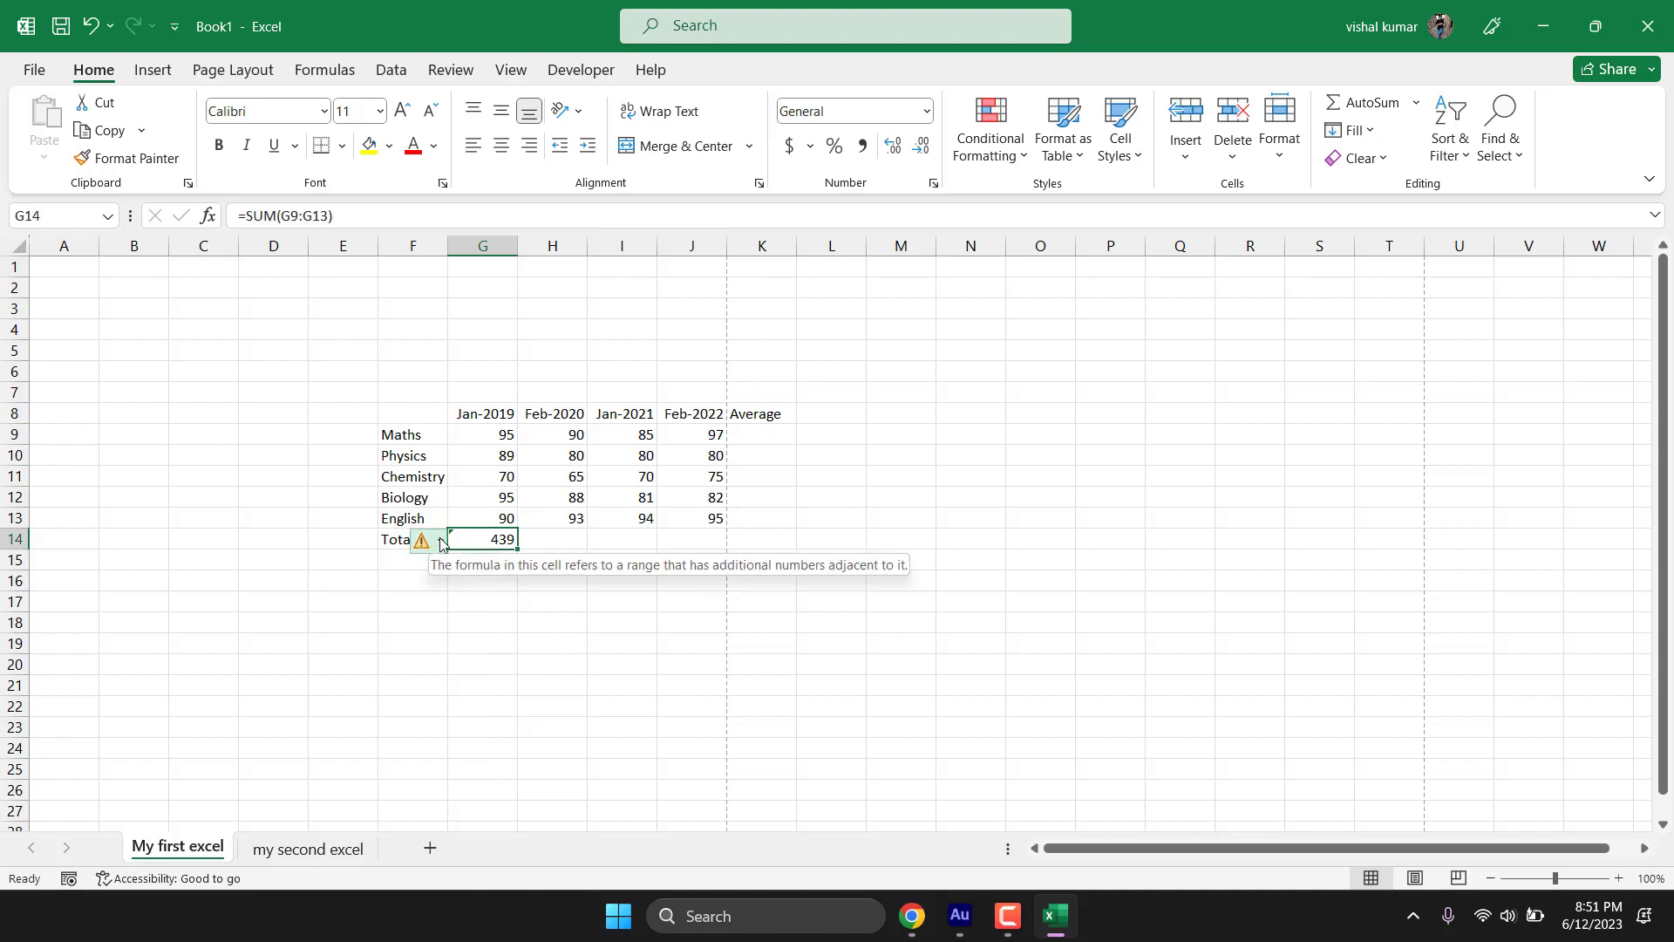
left_click(440, 542)
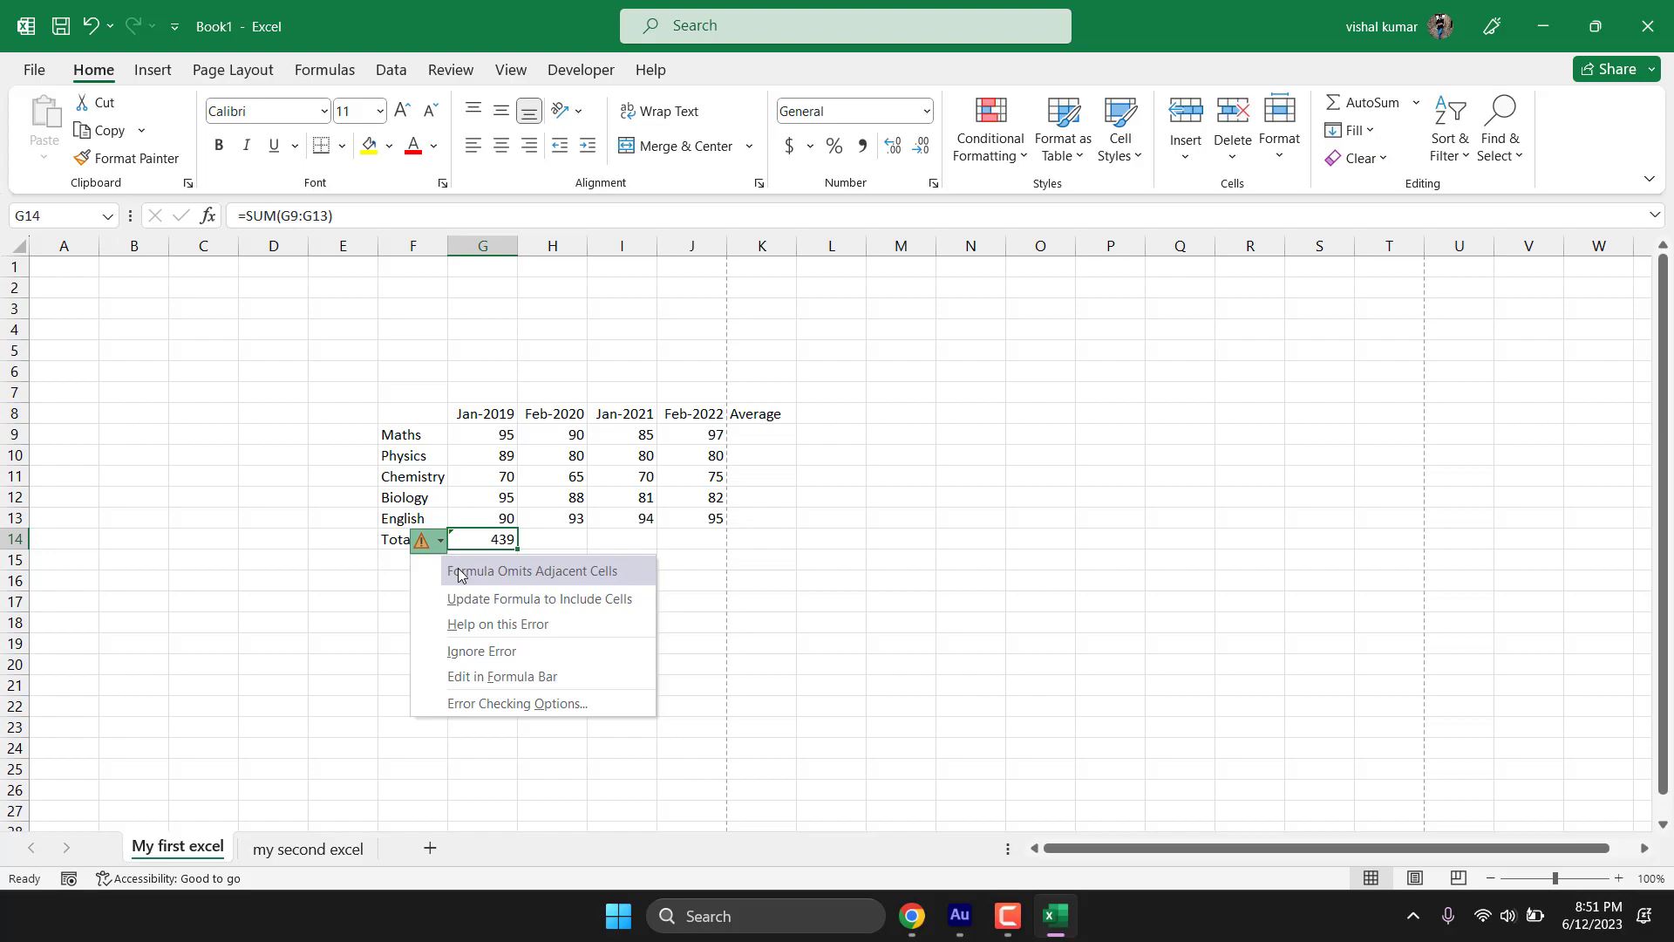
left_click(583, 601)
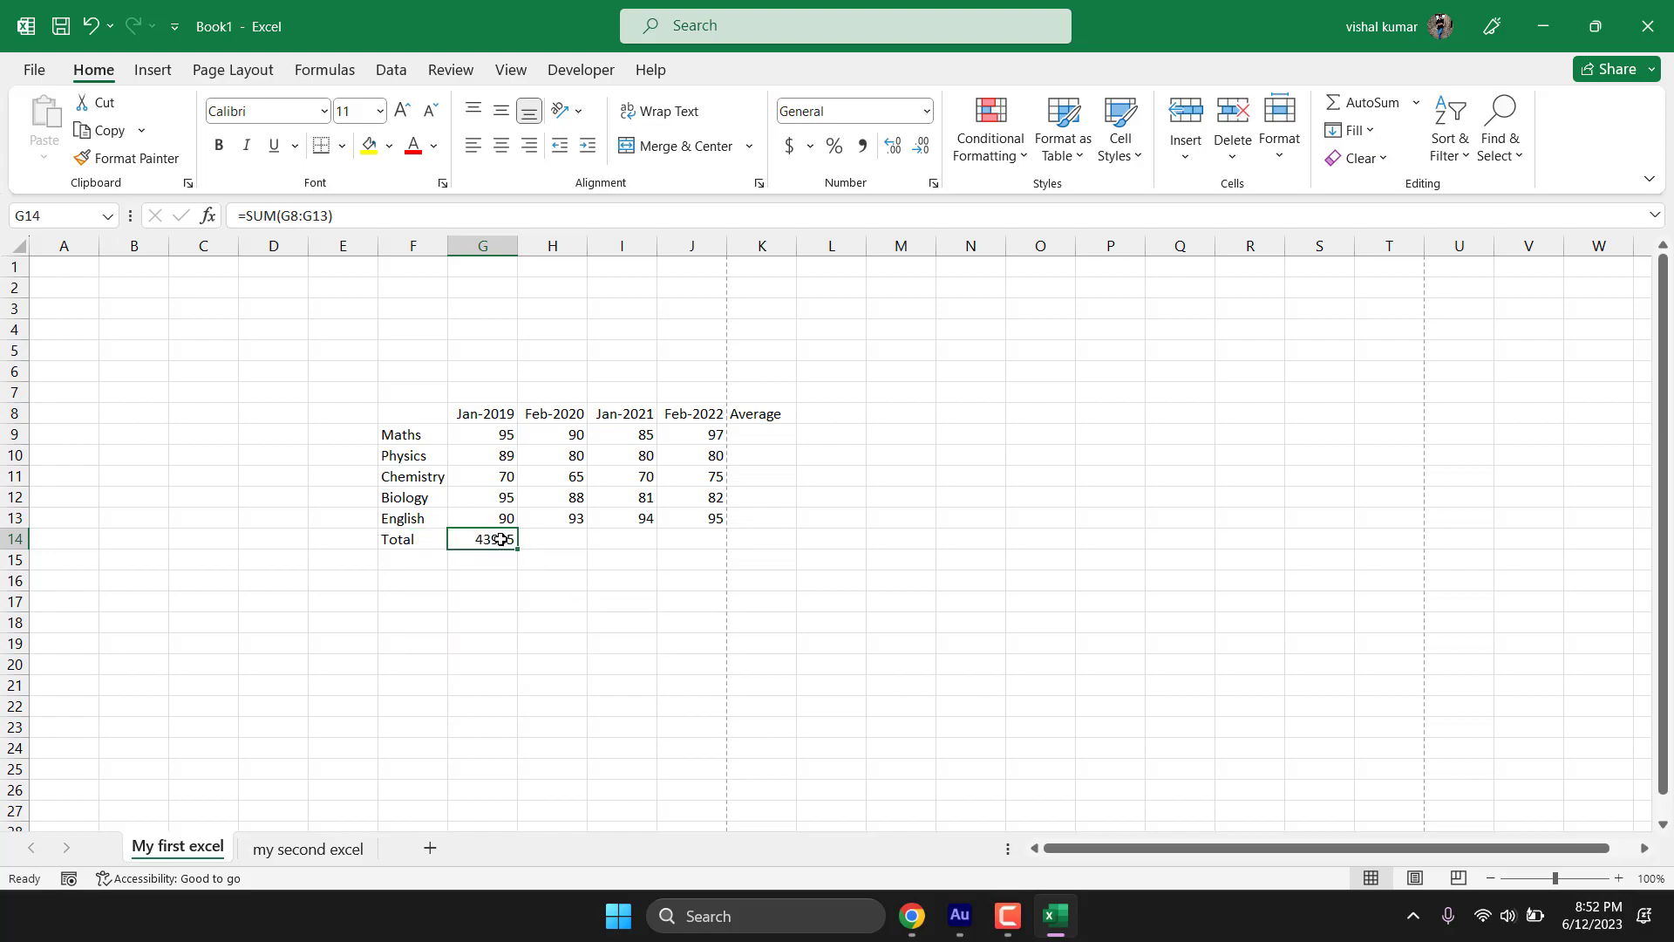
Step: Inspect the range used by the G14 total, clear that cell, and leave it empty
double_click(504, 541)
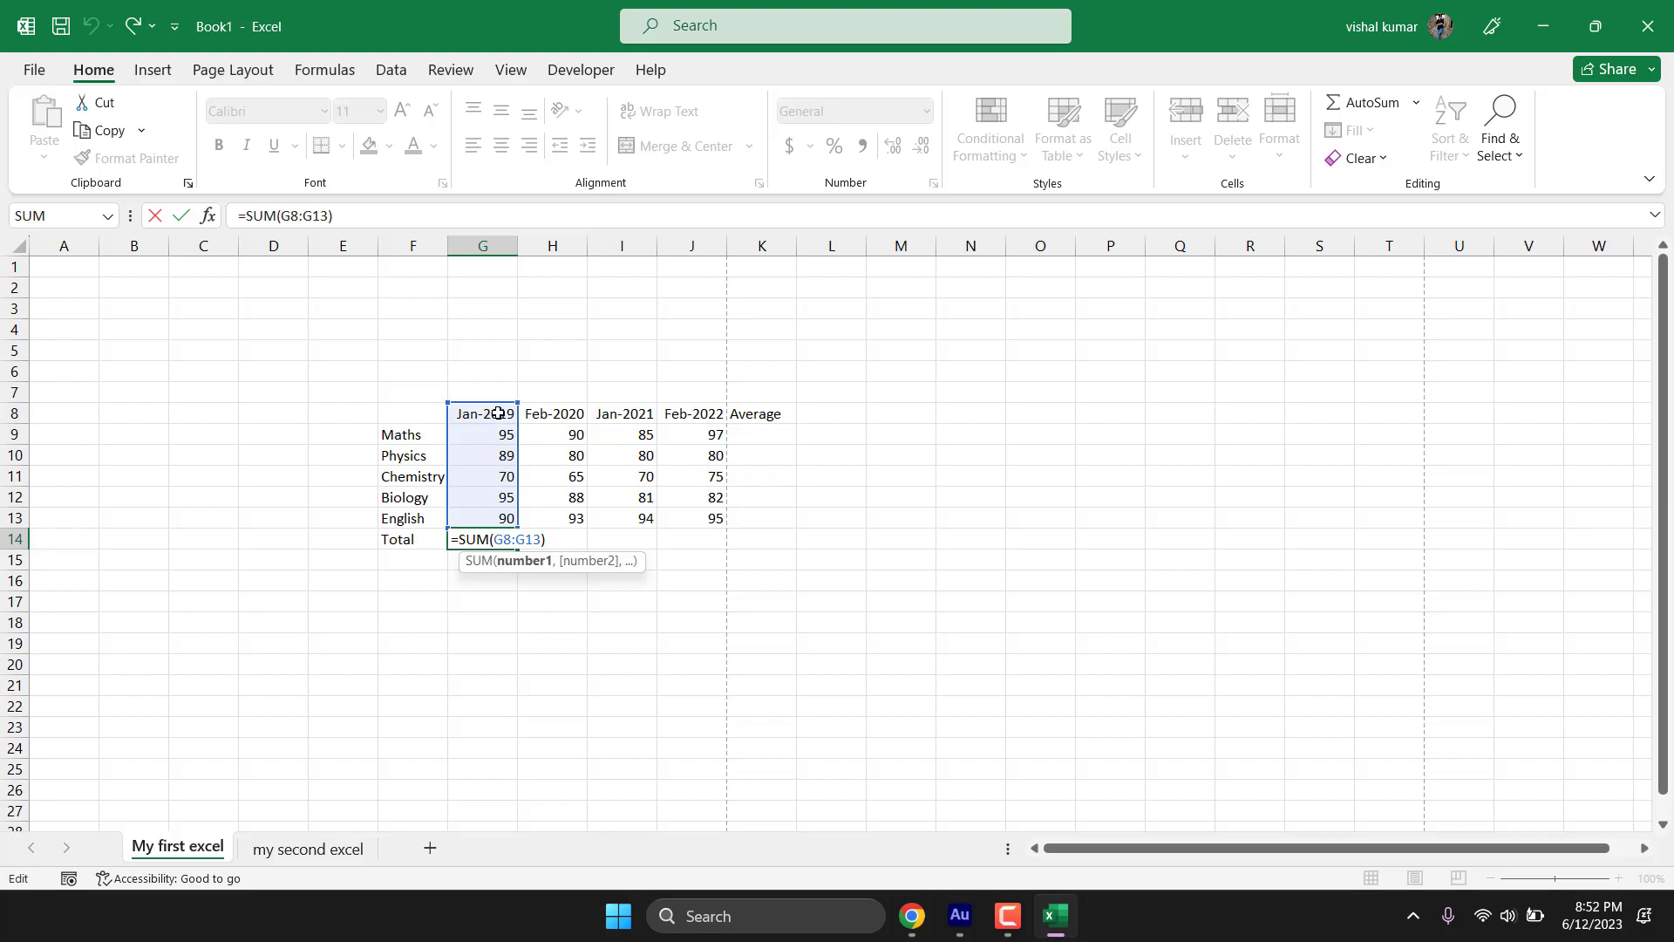
left_click(561, 740)
left_click(499, 545)
key("Delete")
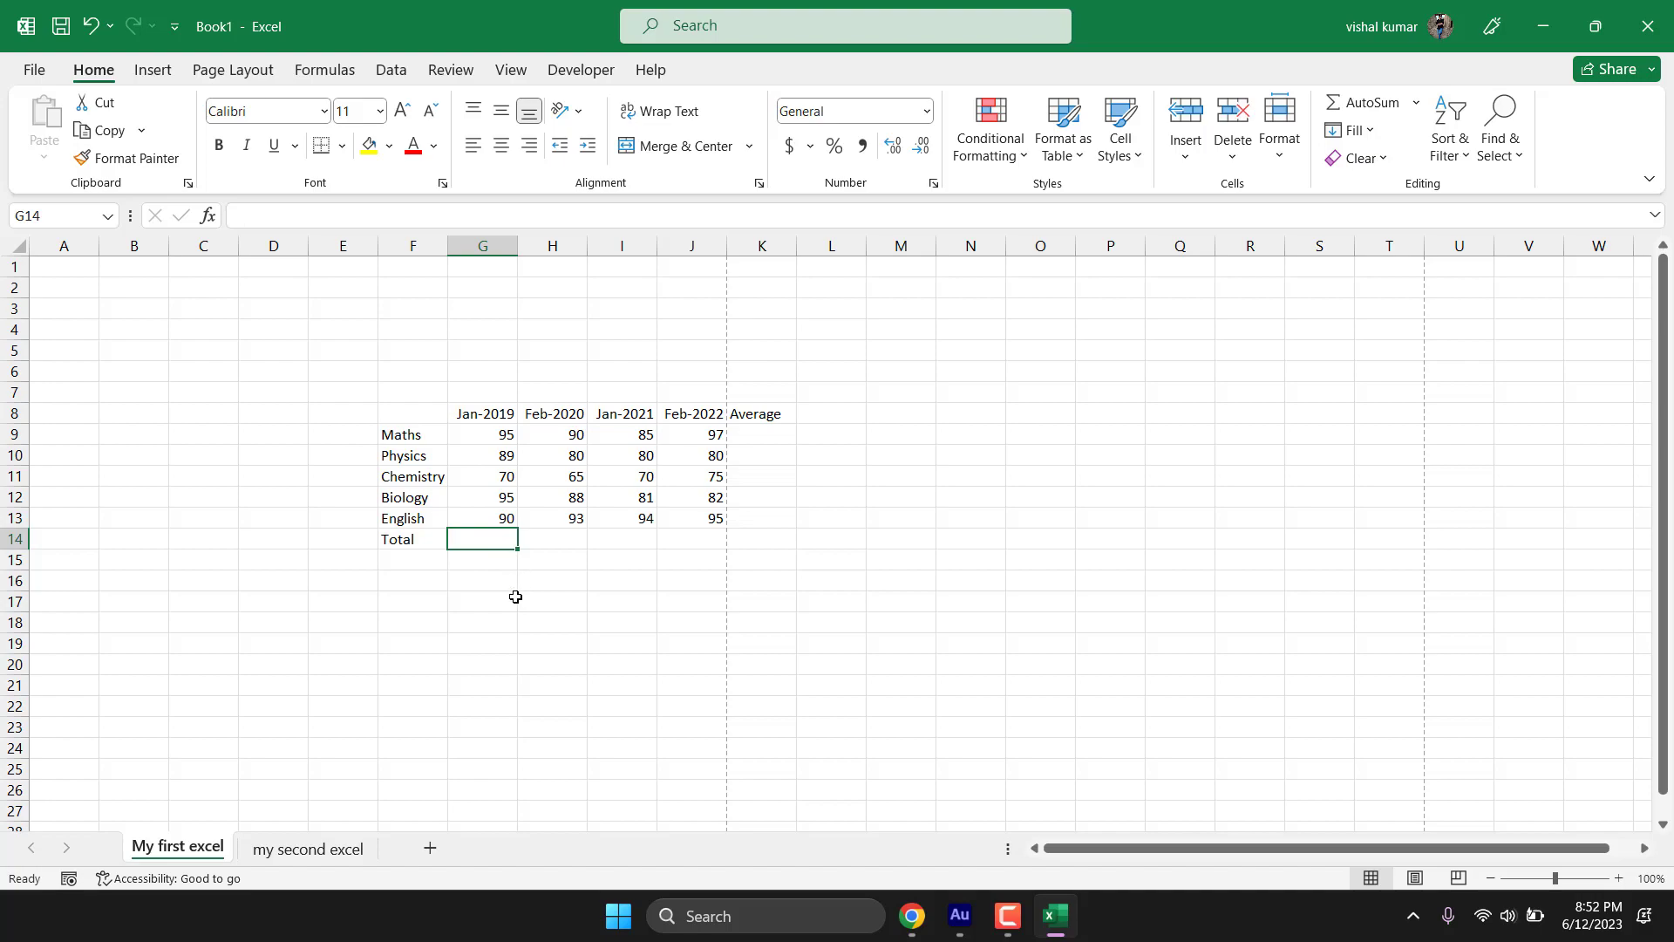
type("=sum(")
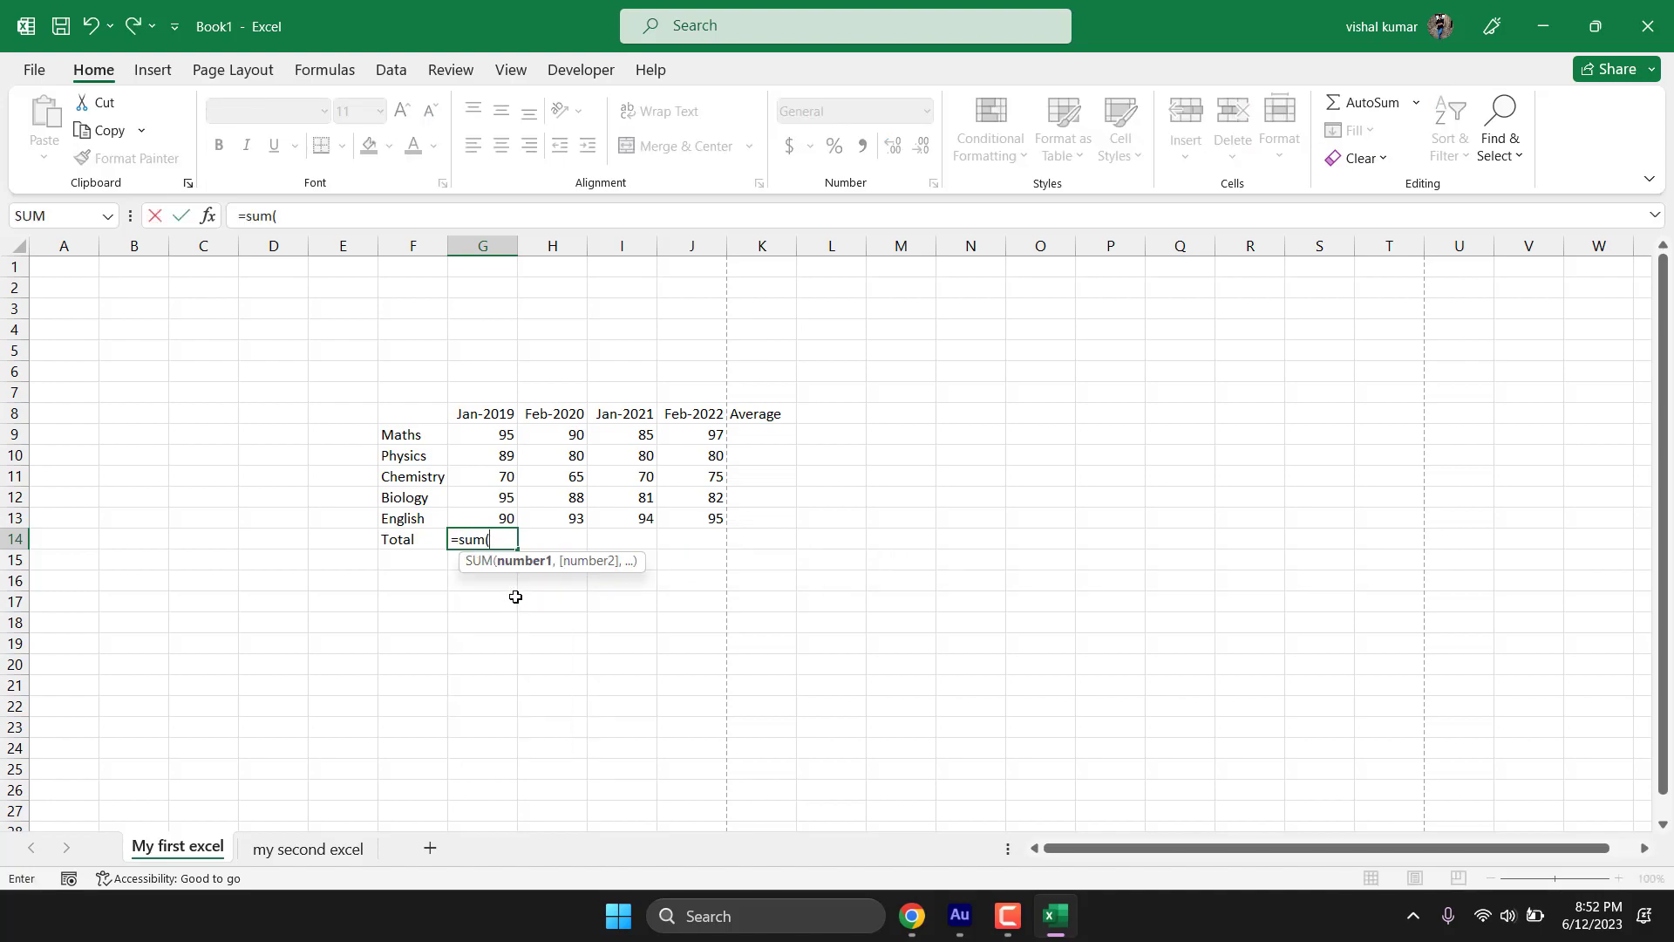
key("Escape")
left_click(609, 620)
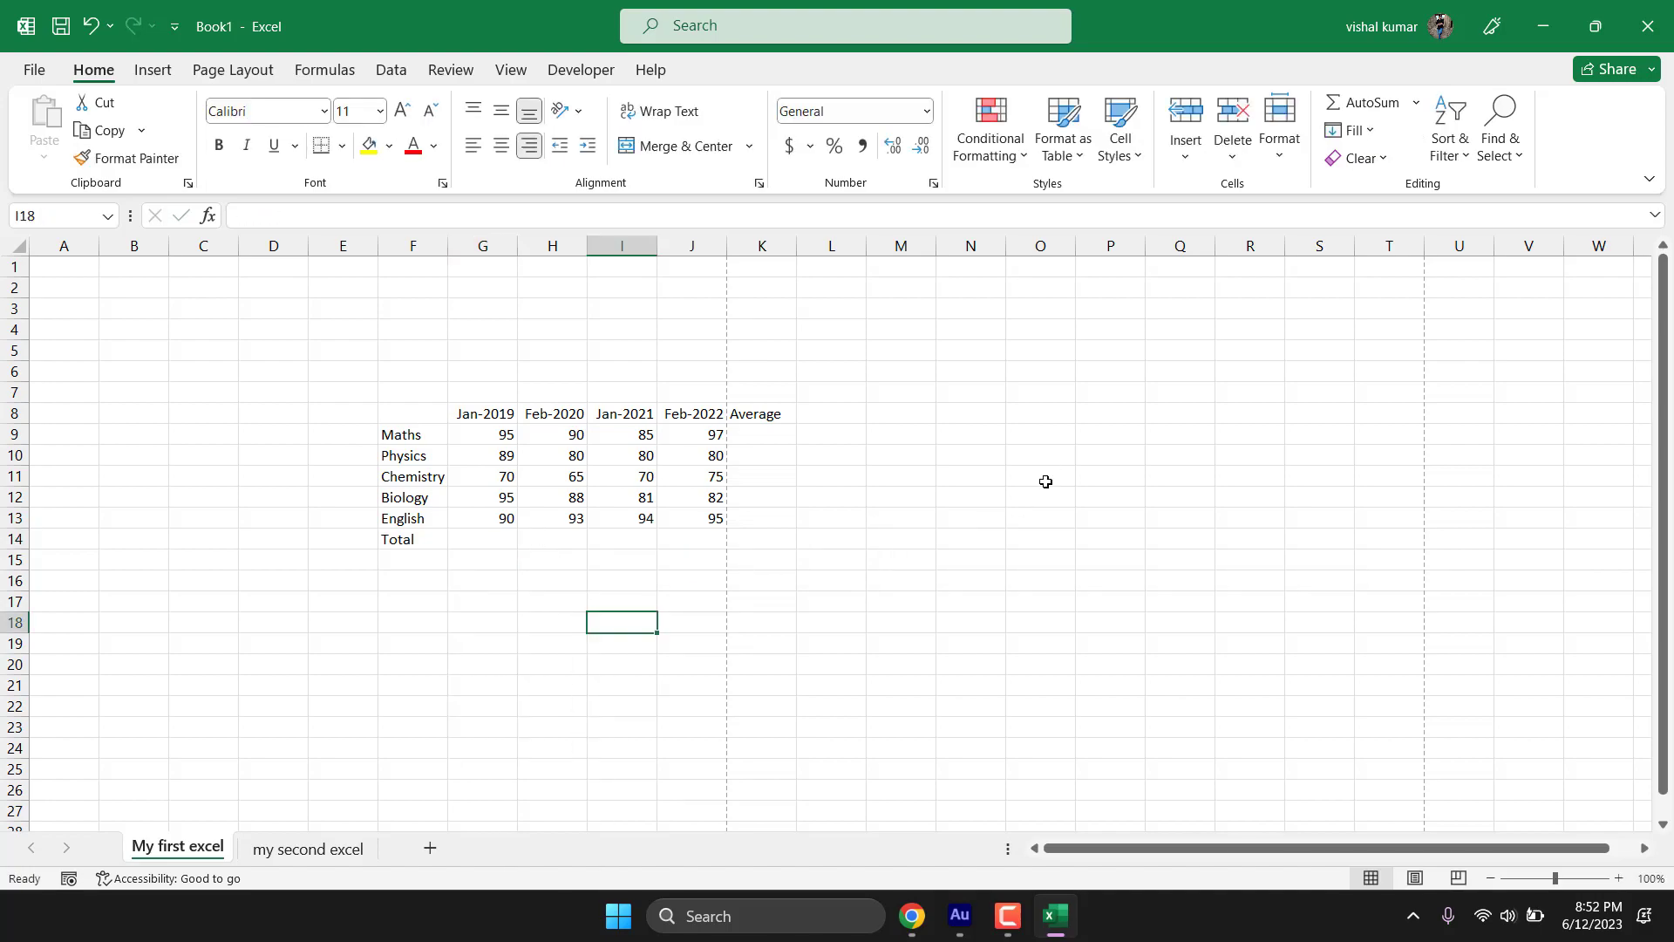
Step: Enter the sample numbers 10, 20, 30, 40 and 50 in cells O9 to O13
left_click(1045, 436)
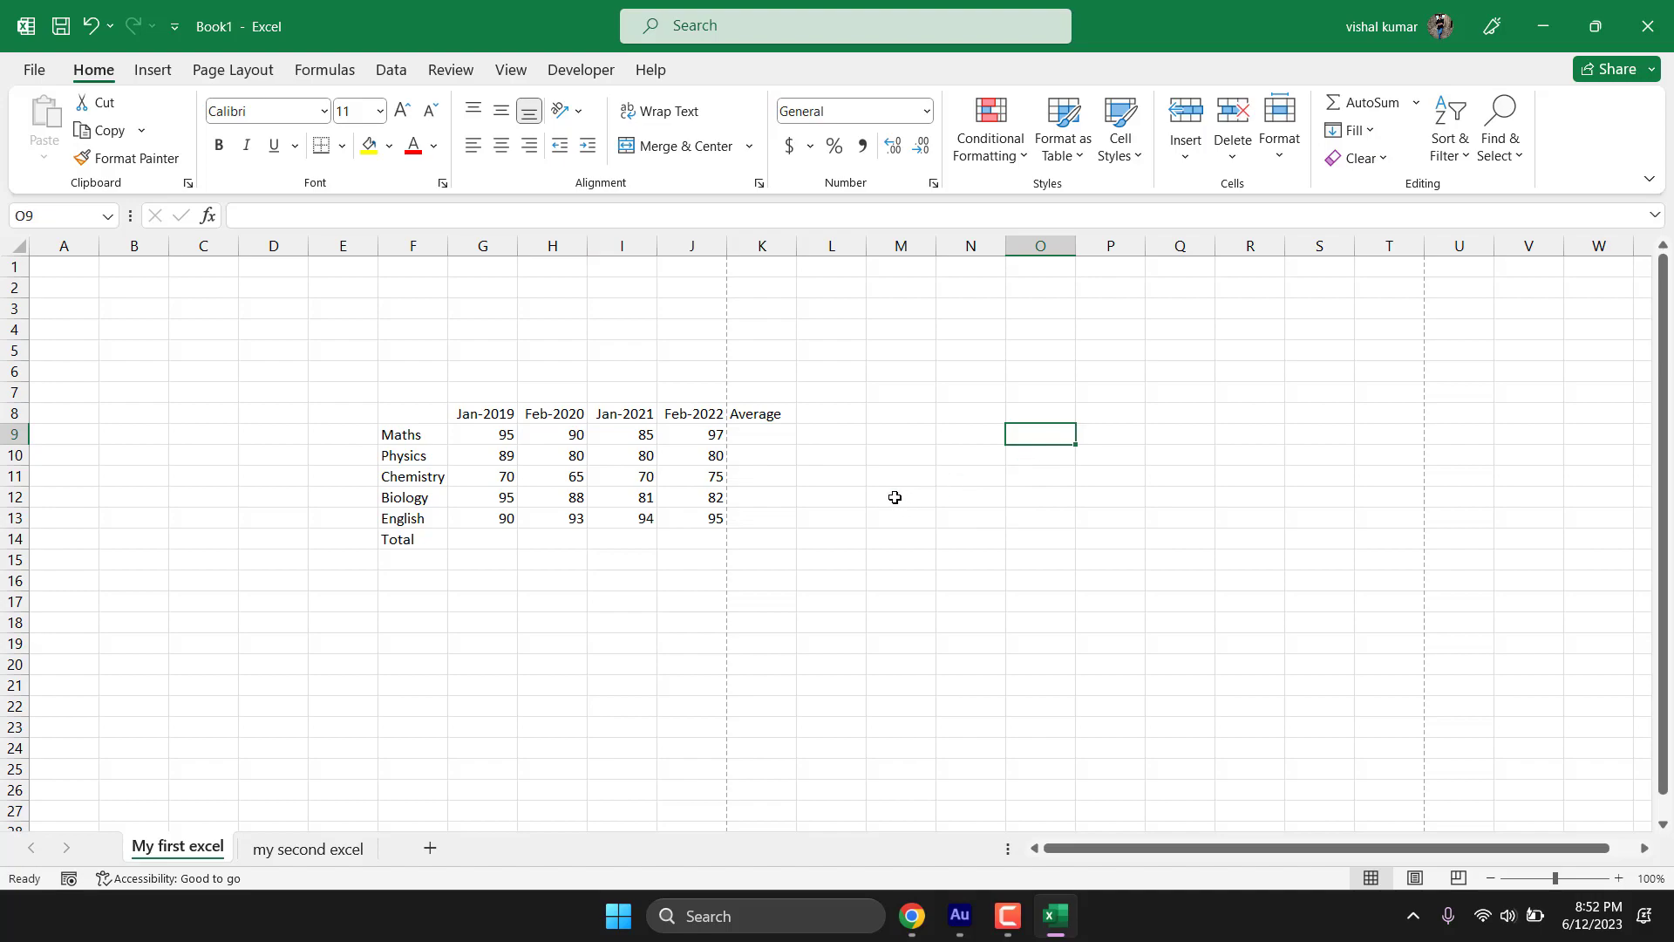
type("10")
key("Return")
type("20")
key("Return")
type("30")
key("Return")
type("40")
key("Return")
type("50")
key("Return")
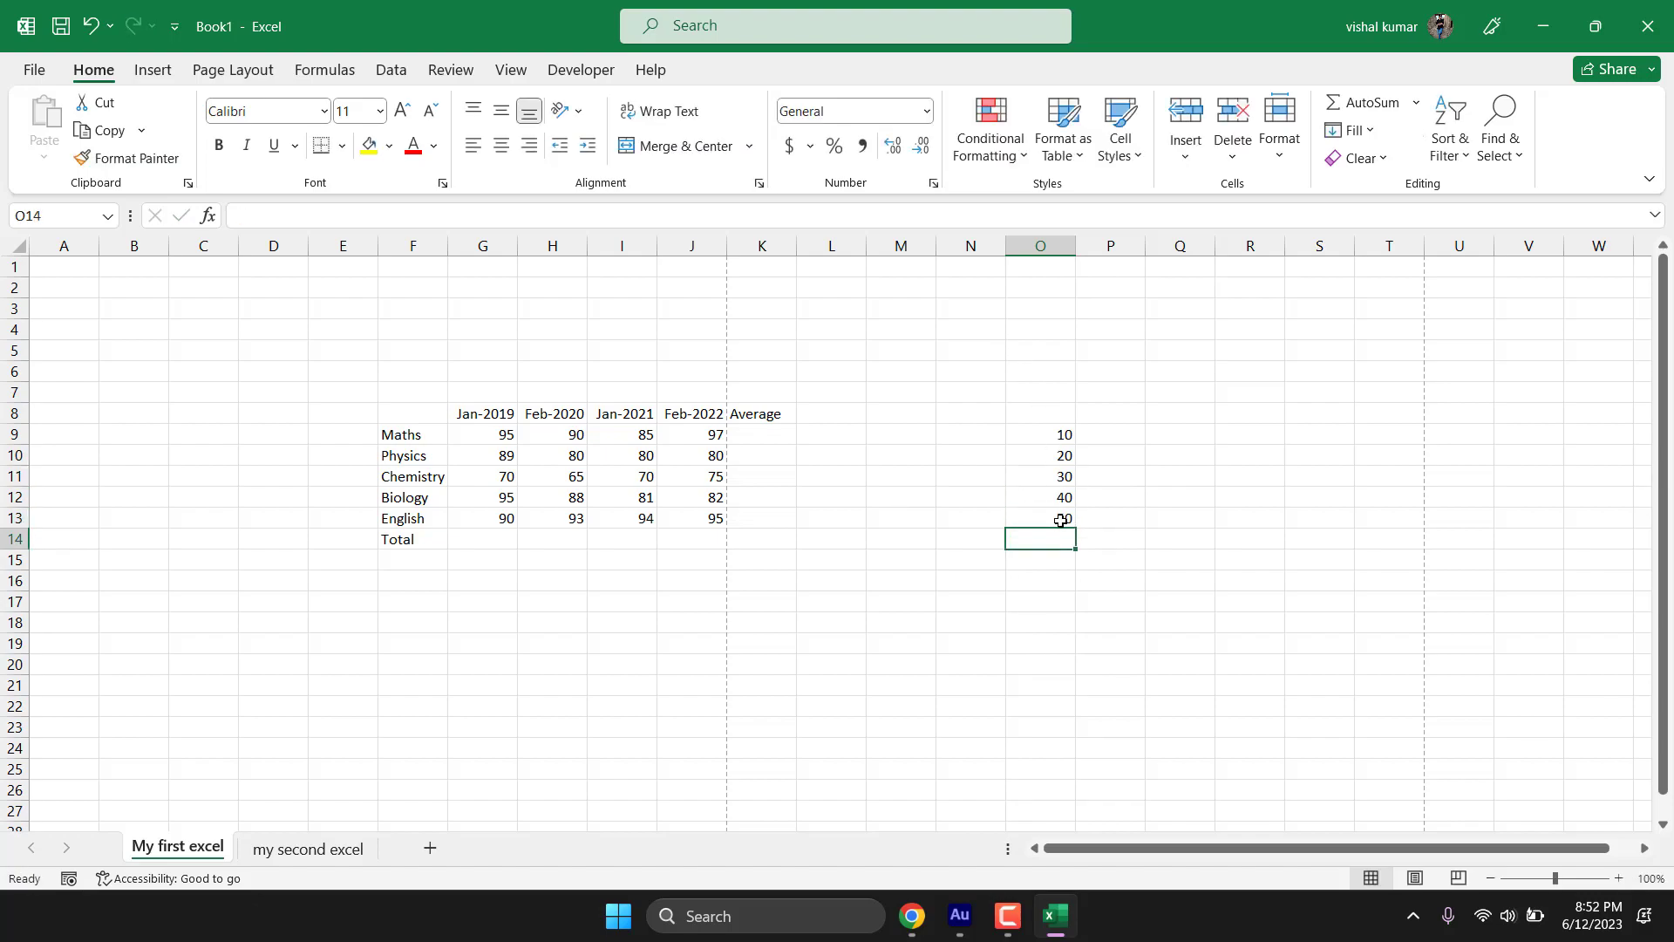
Step: Total only O10 to O13 in cell O14 with =SUM(O10:O13), leaving out O9
type("=sum(")
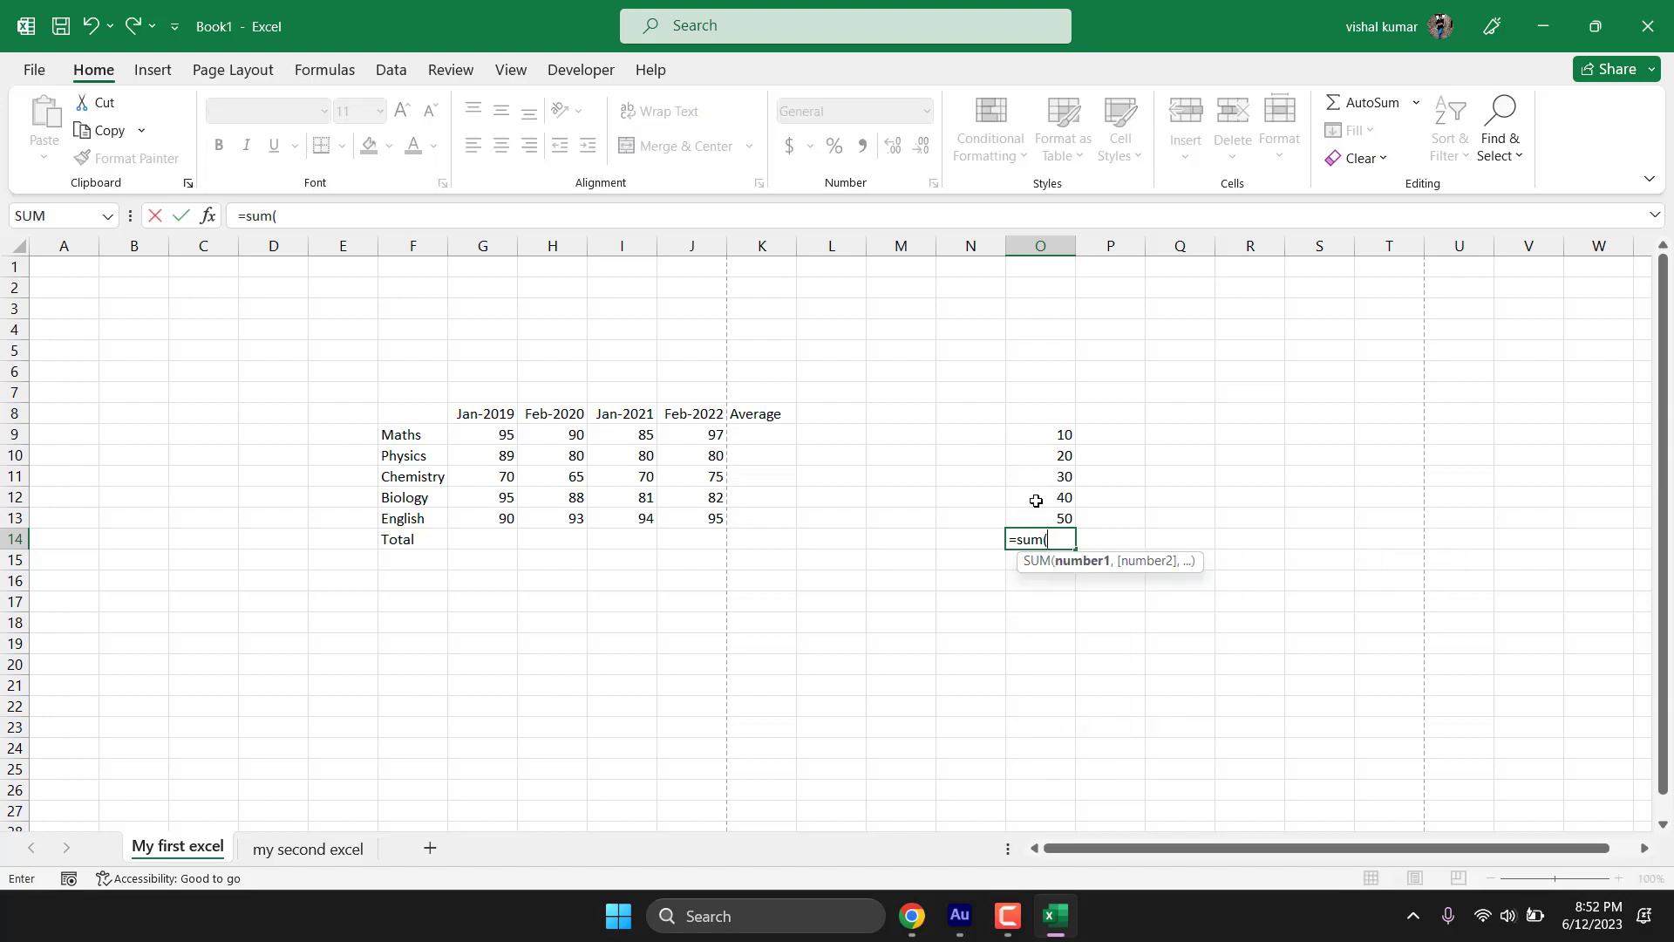
left_click_drag(1059, 455, 1062, 516)
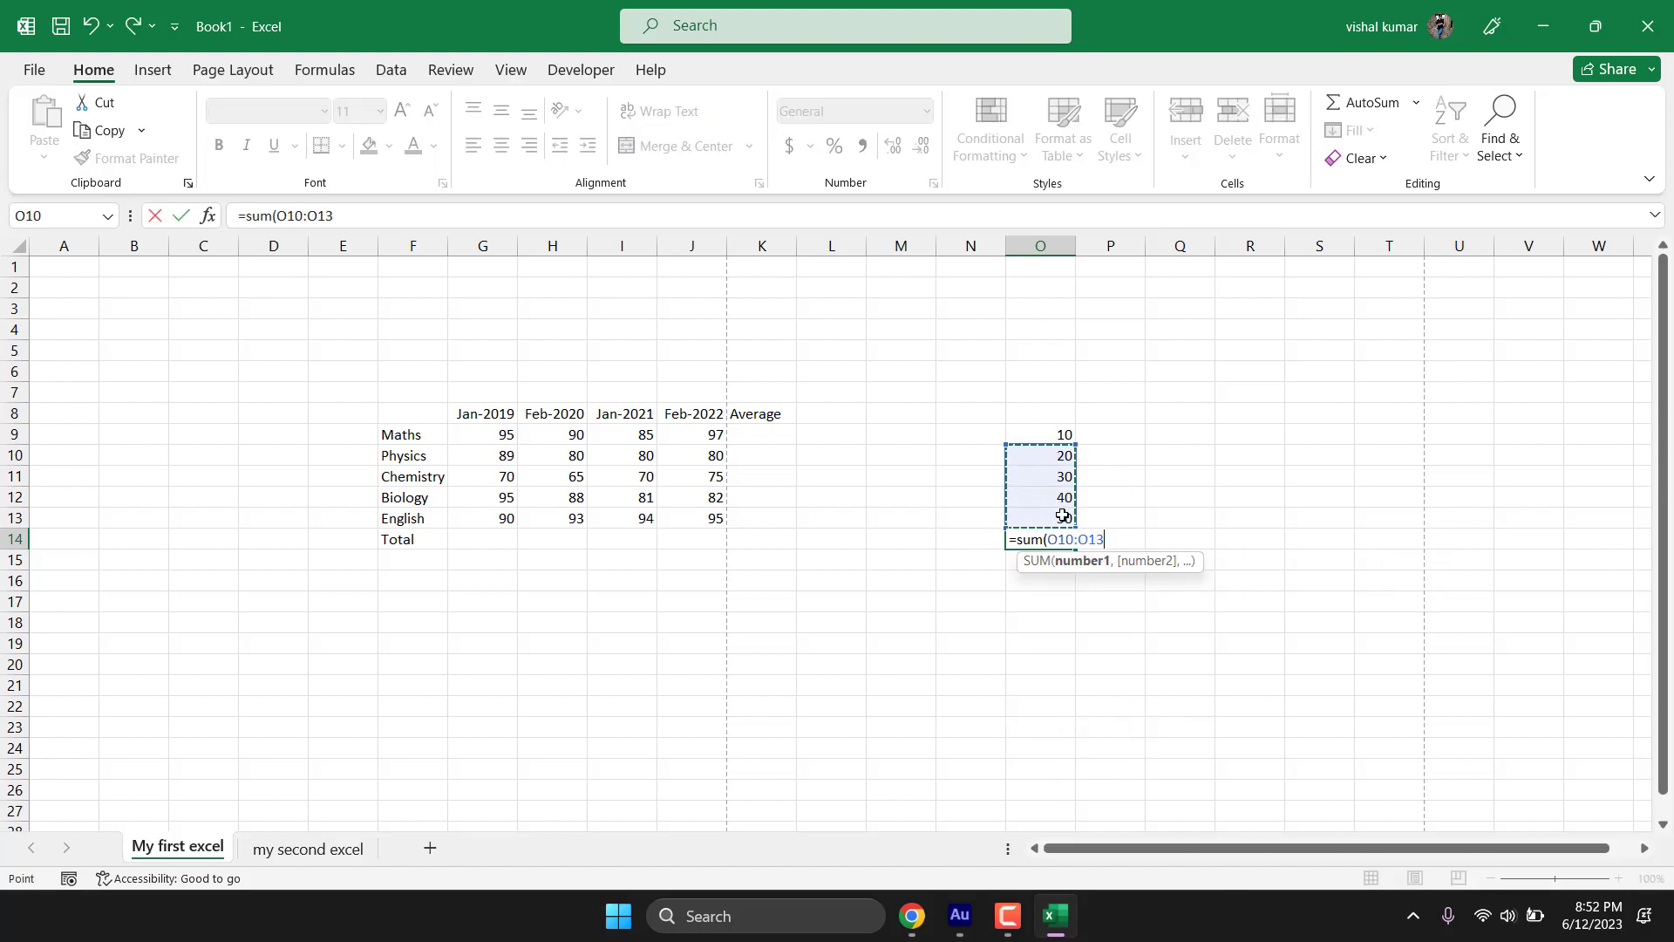
key("Return")
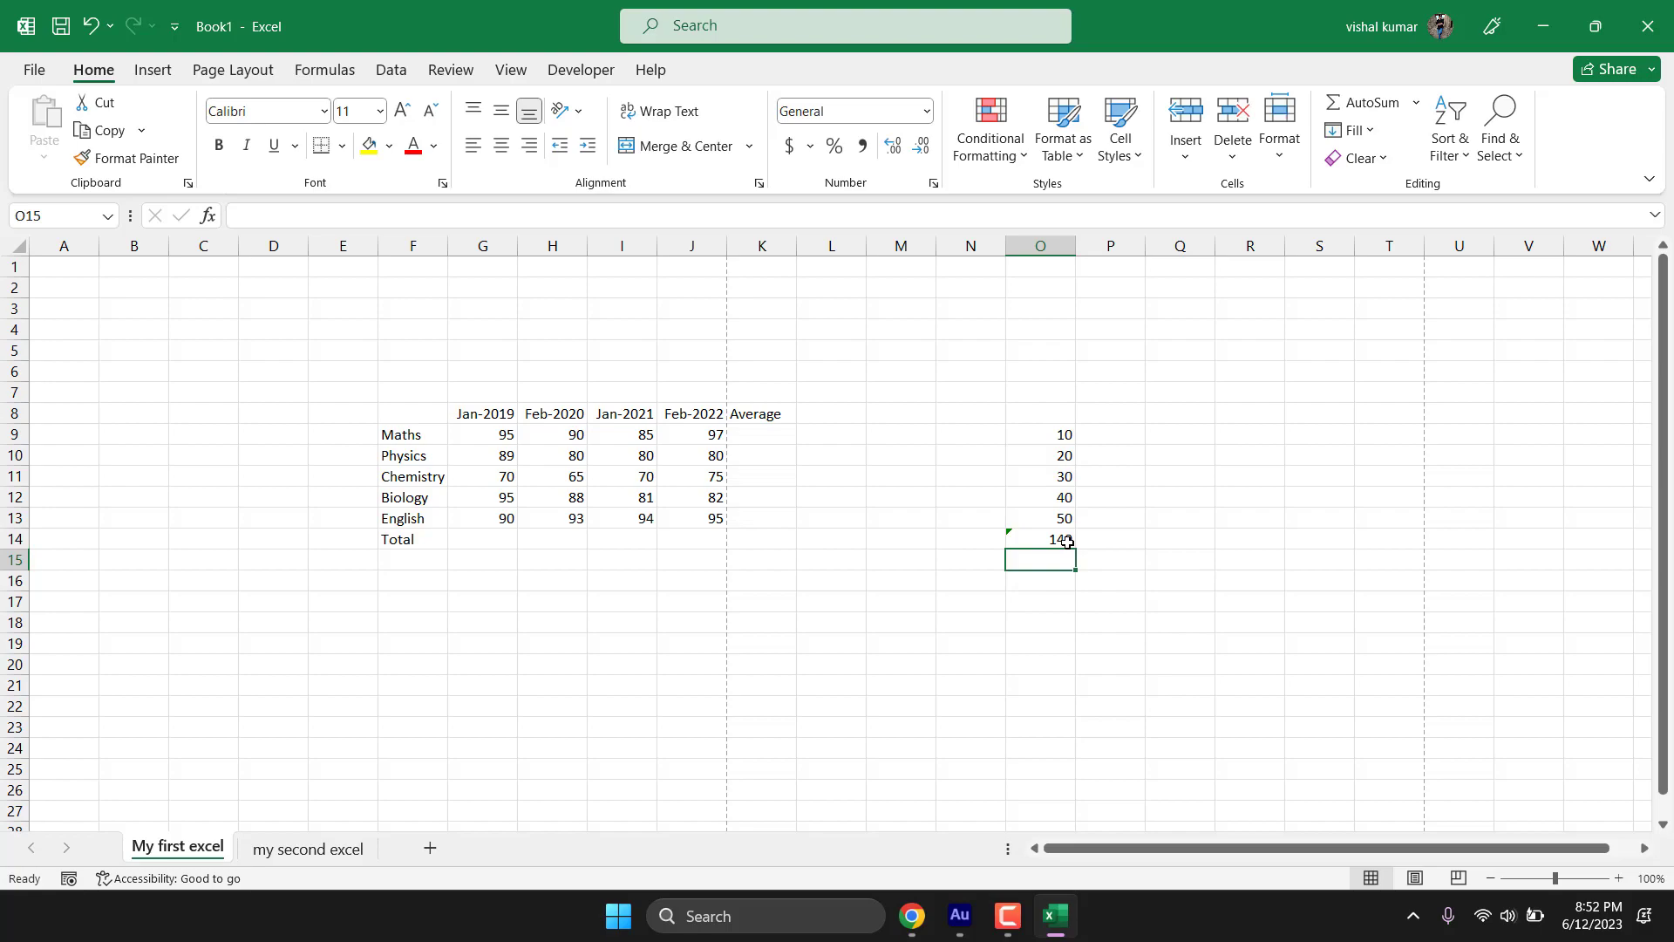
Step: Try the error-check suggestion Update Formula to Include Cells on the O14 total, and undo it
left_click(1044, 435)
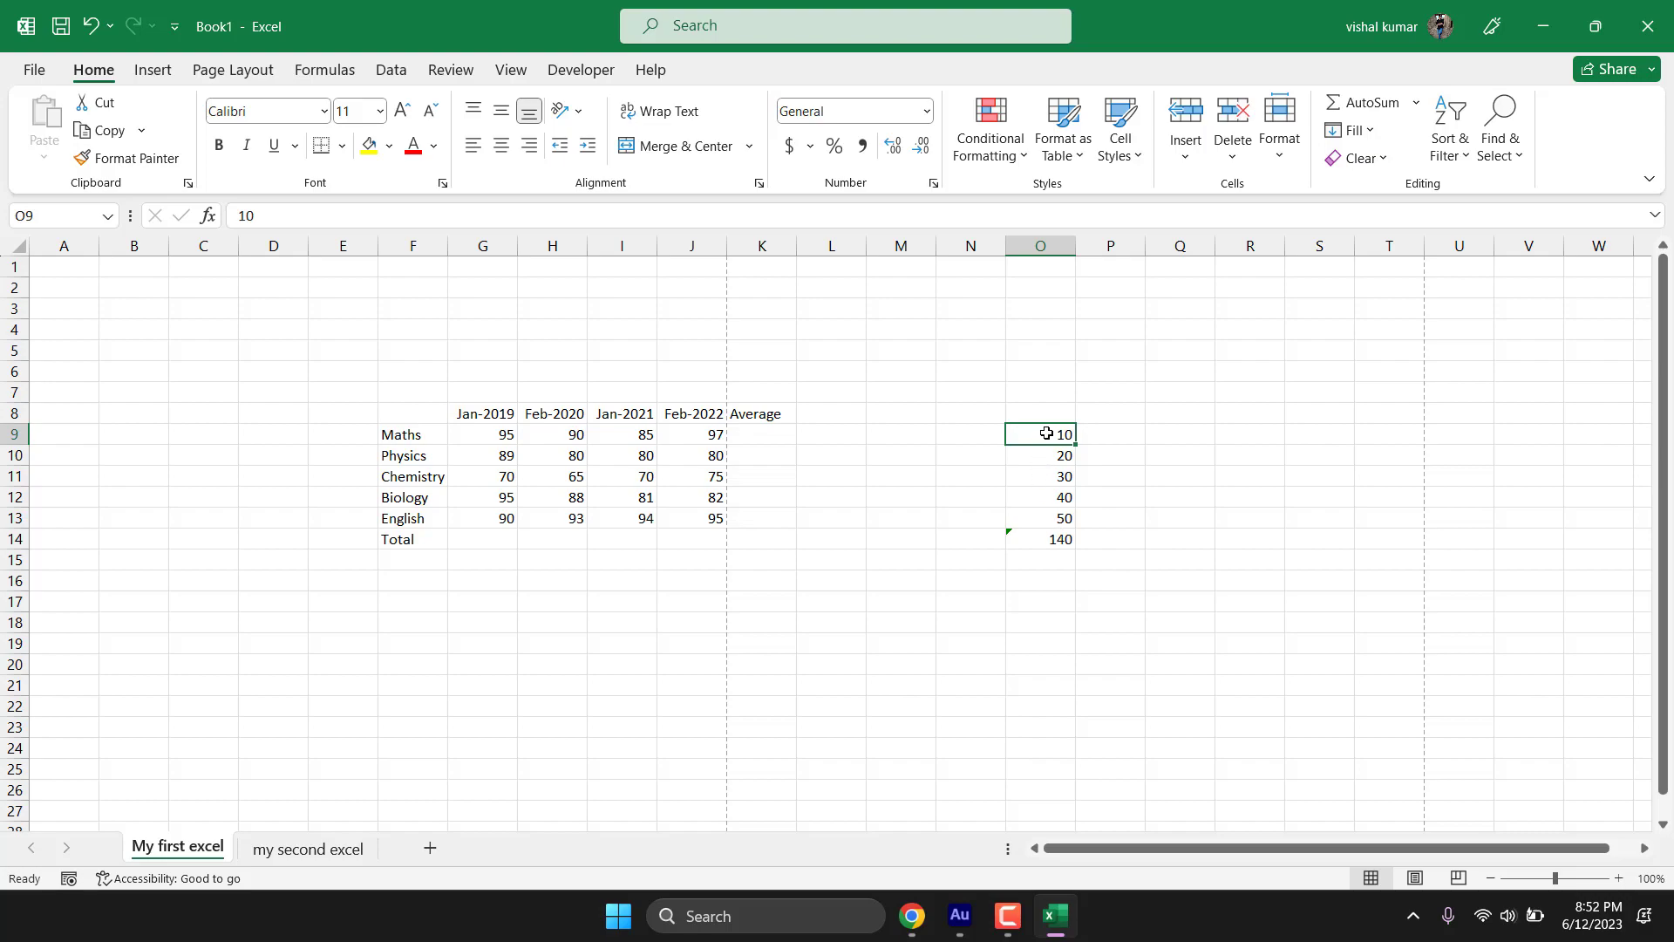
left_click(1017, 547)
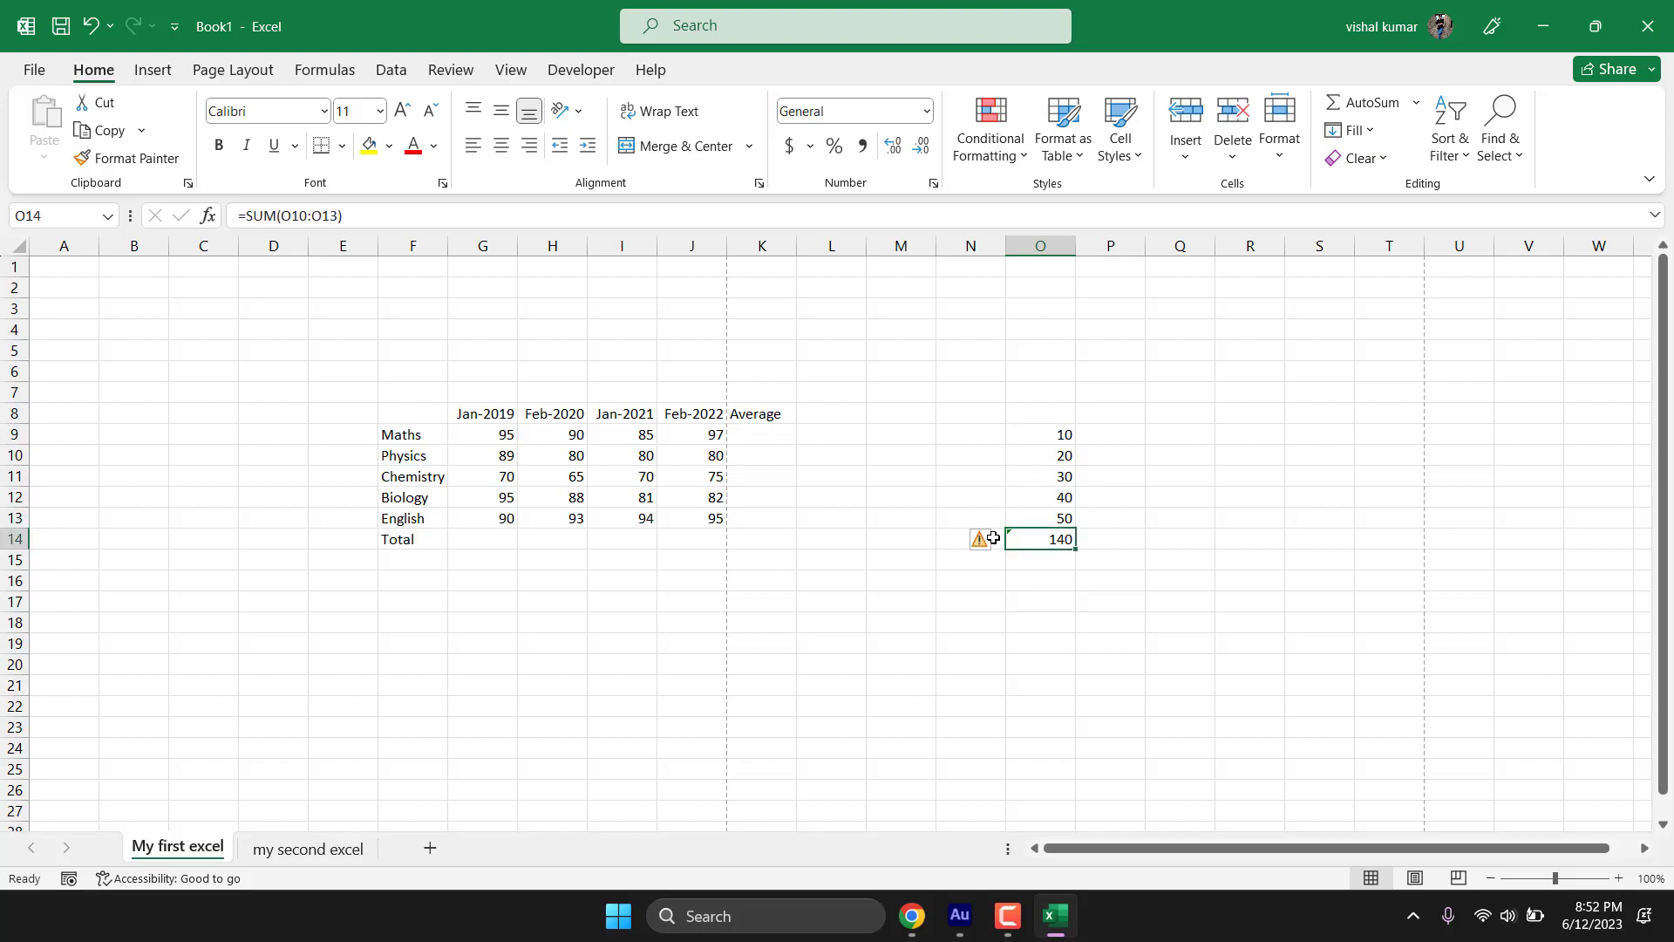
left_click(995, 542)
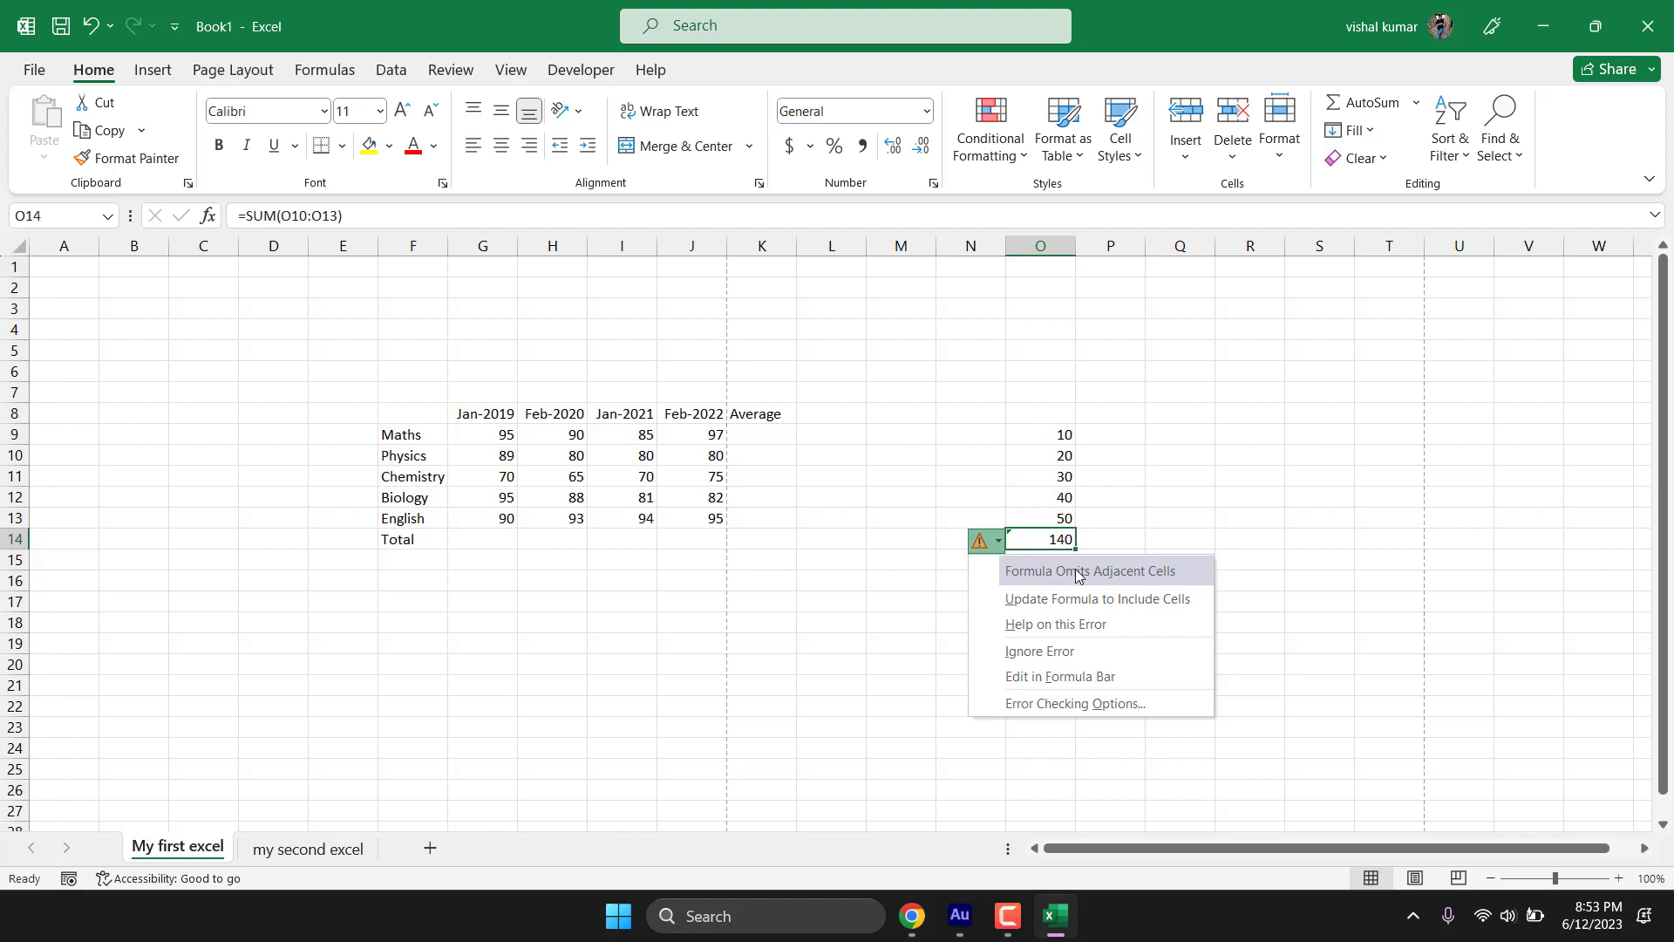
left_click(1097, 598)
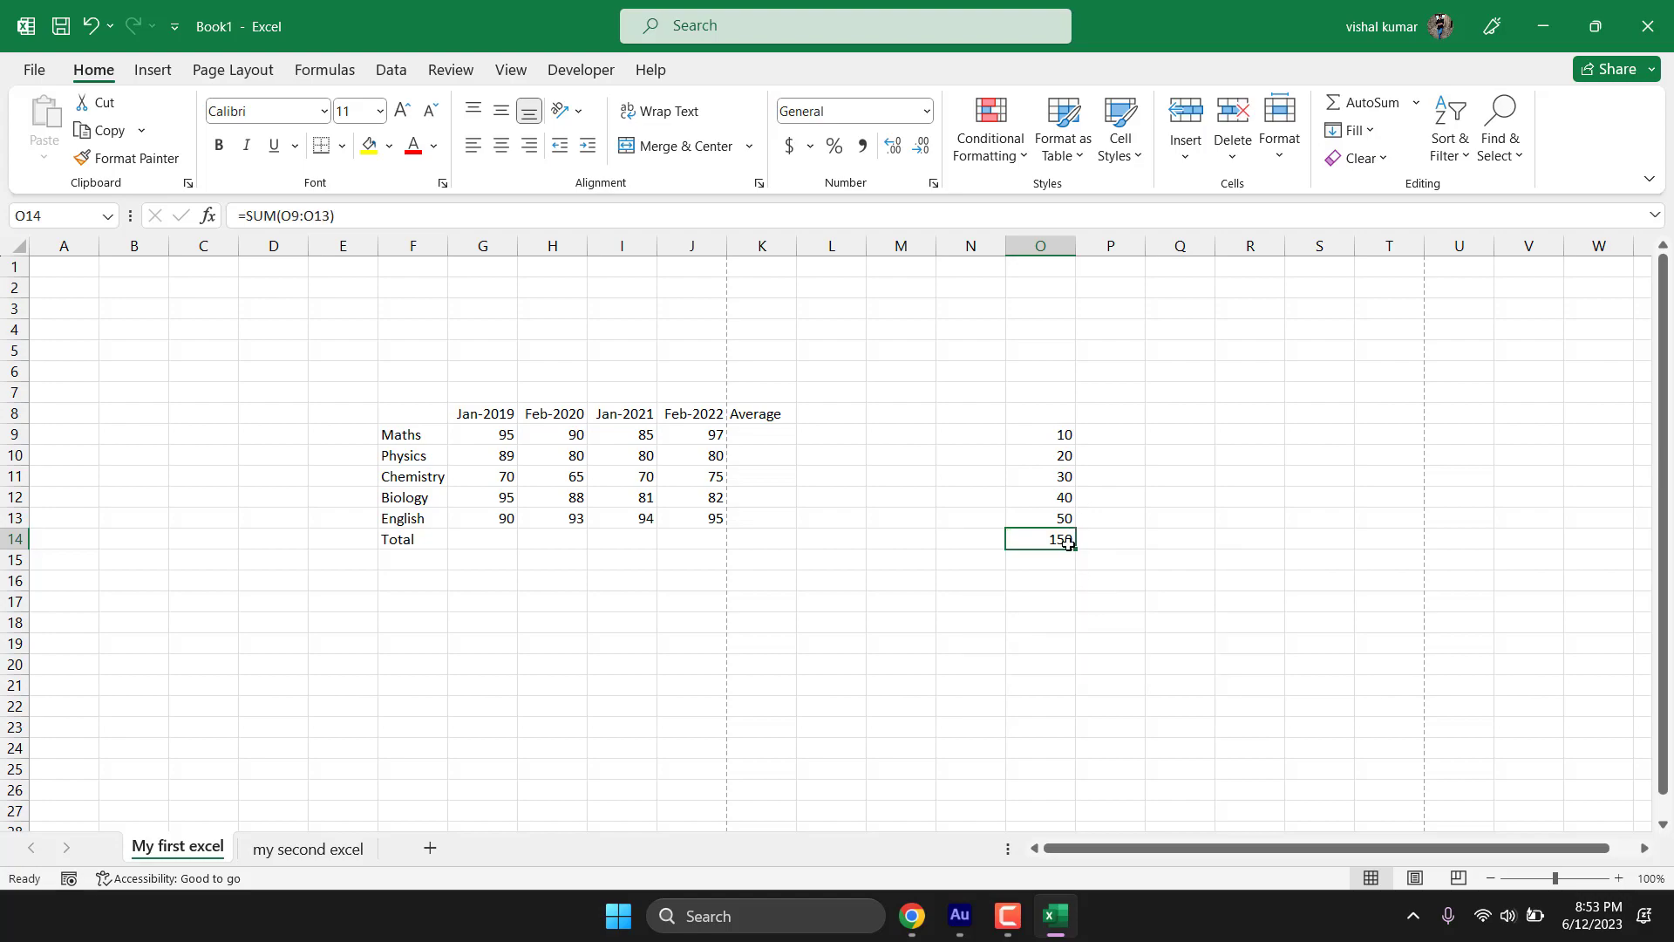
key("ctrl+z")
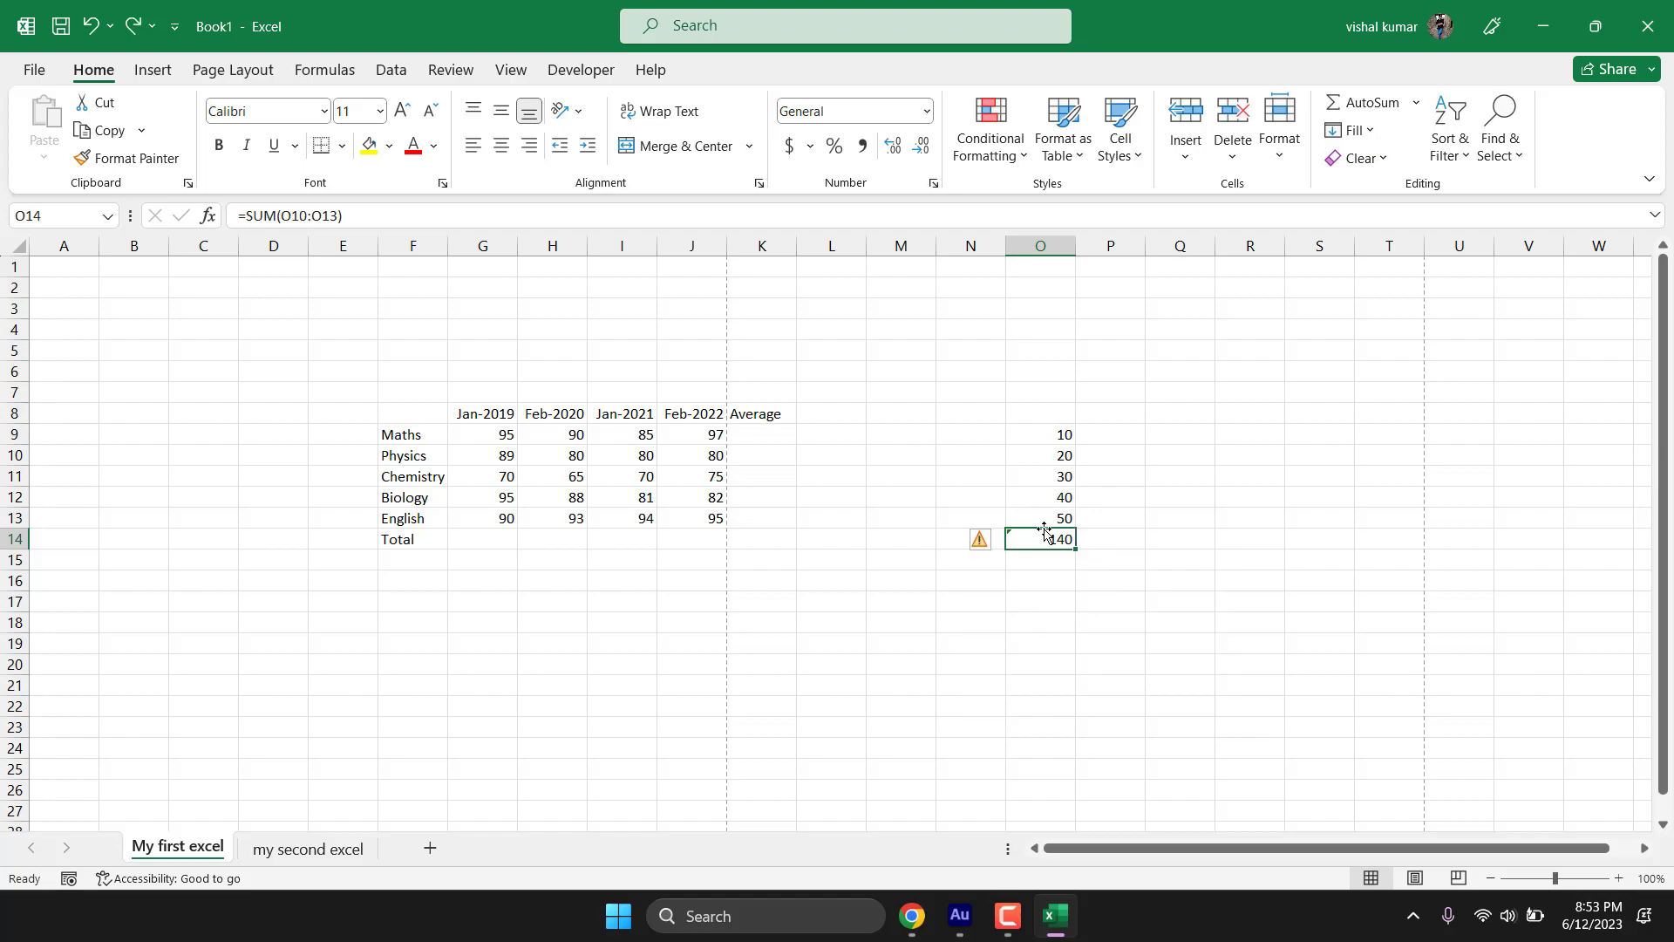
Step: Review the error-check options for O14, and clear the sample numbers and total from O9:O14
left_click(999, 540)
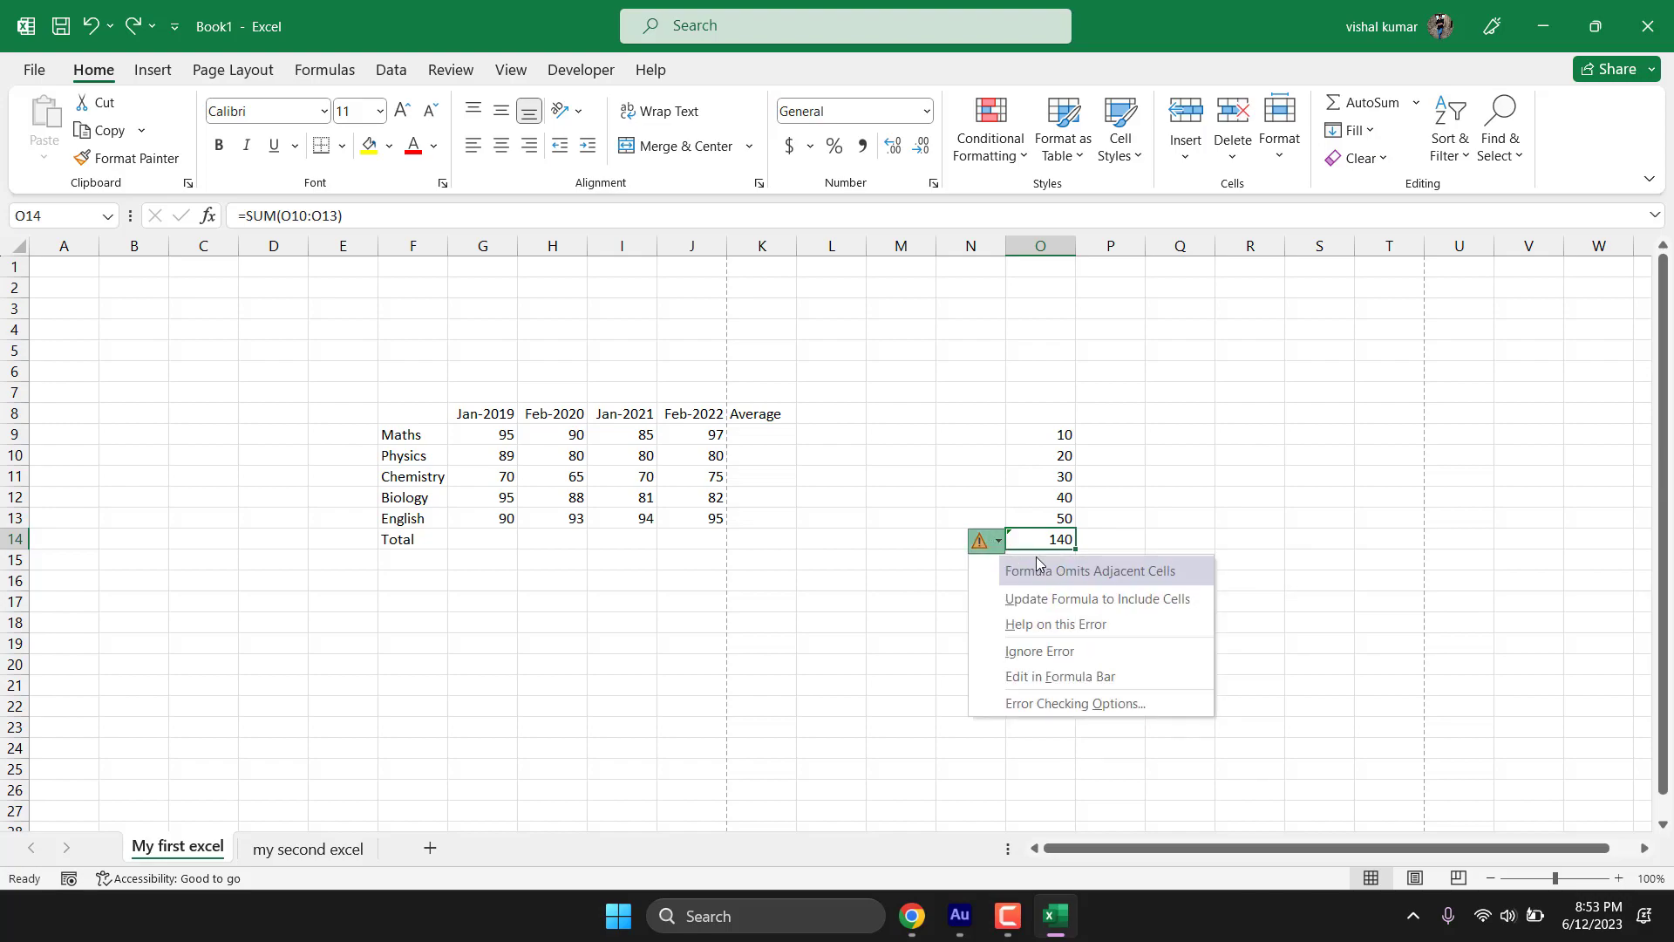
left_click(1130, 529)
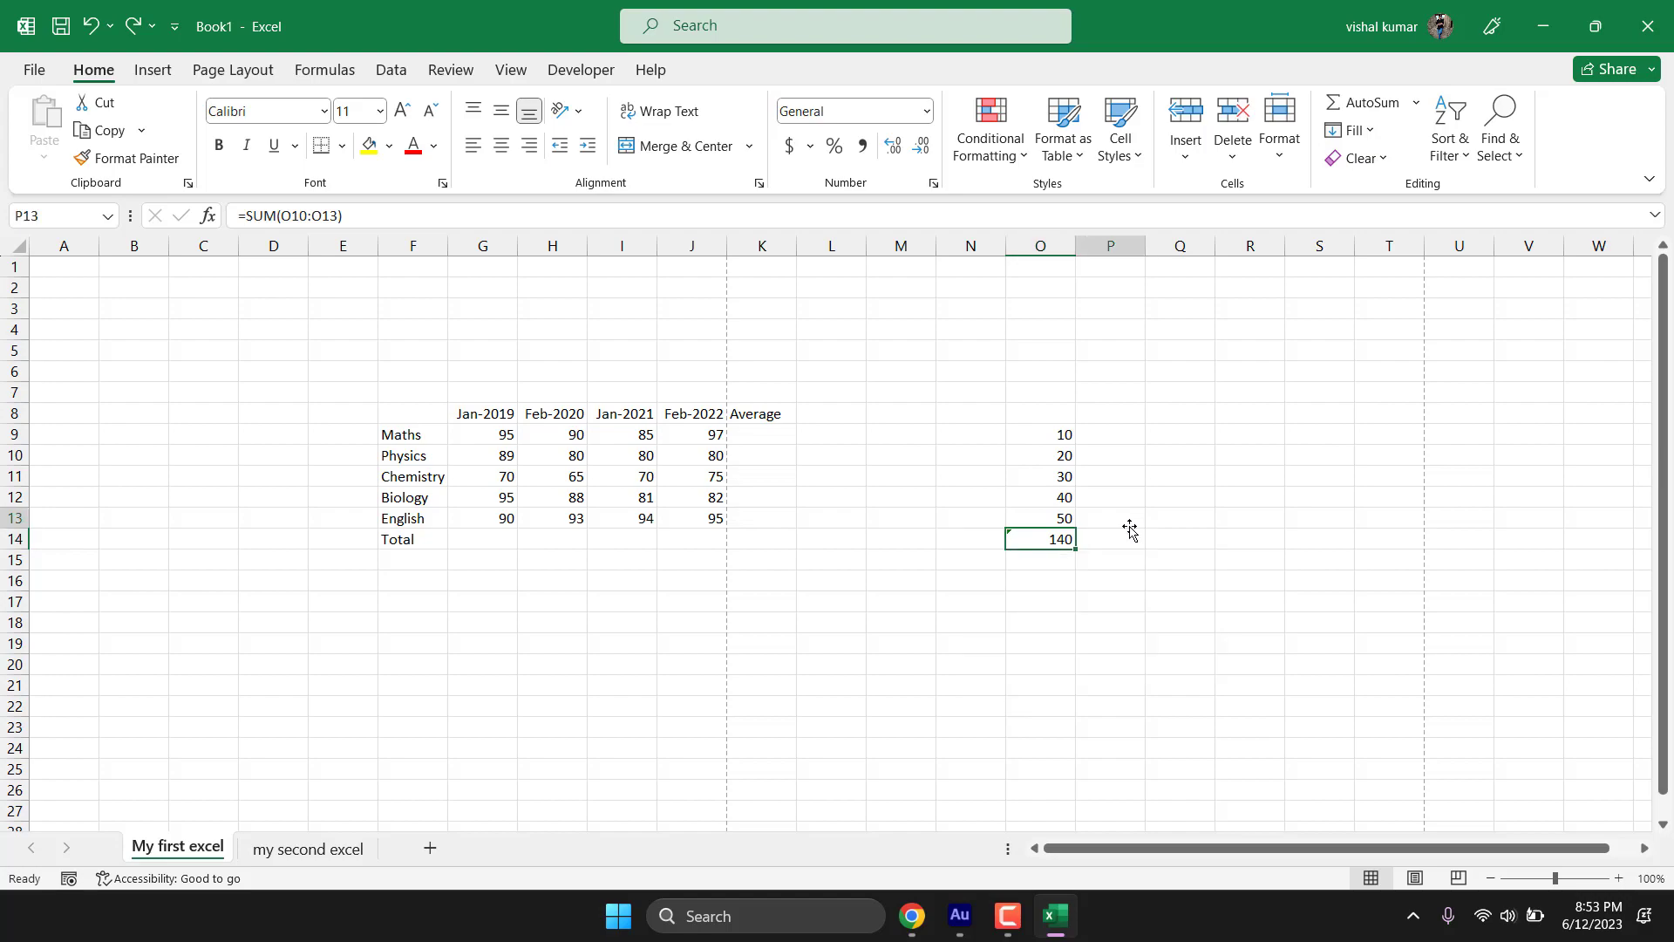
left_click_drag(1058, 436, 1064, 546)
key("Delete")
Step: Total the Jan-2019 marks in G14 with =SUM(G9:G13)
left_click(506, 545)
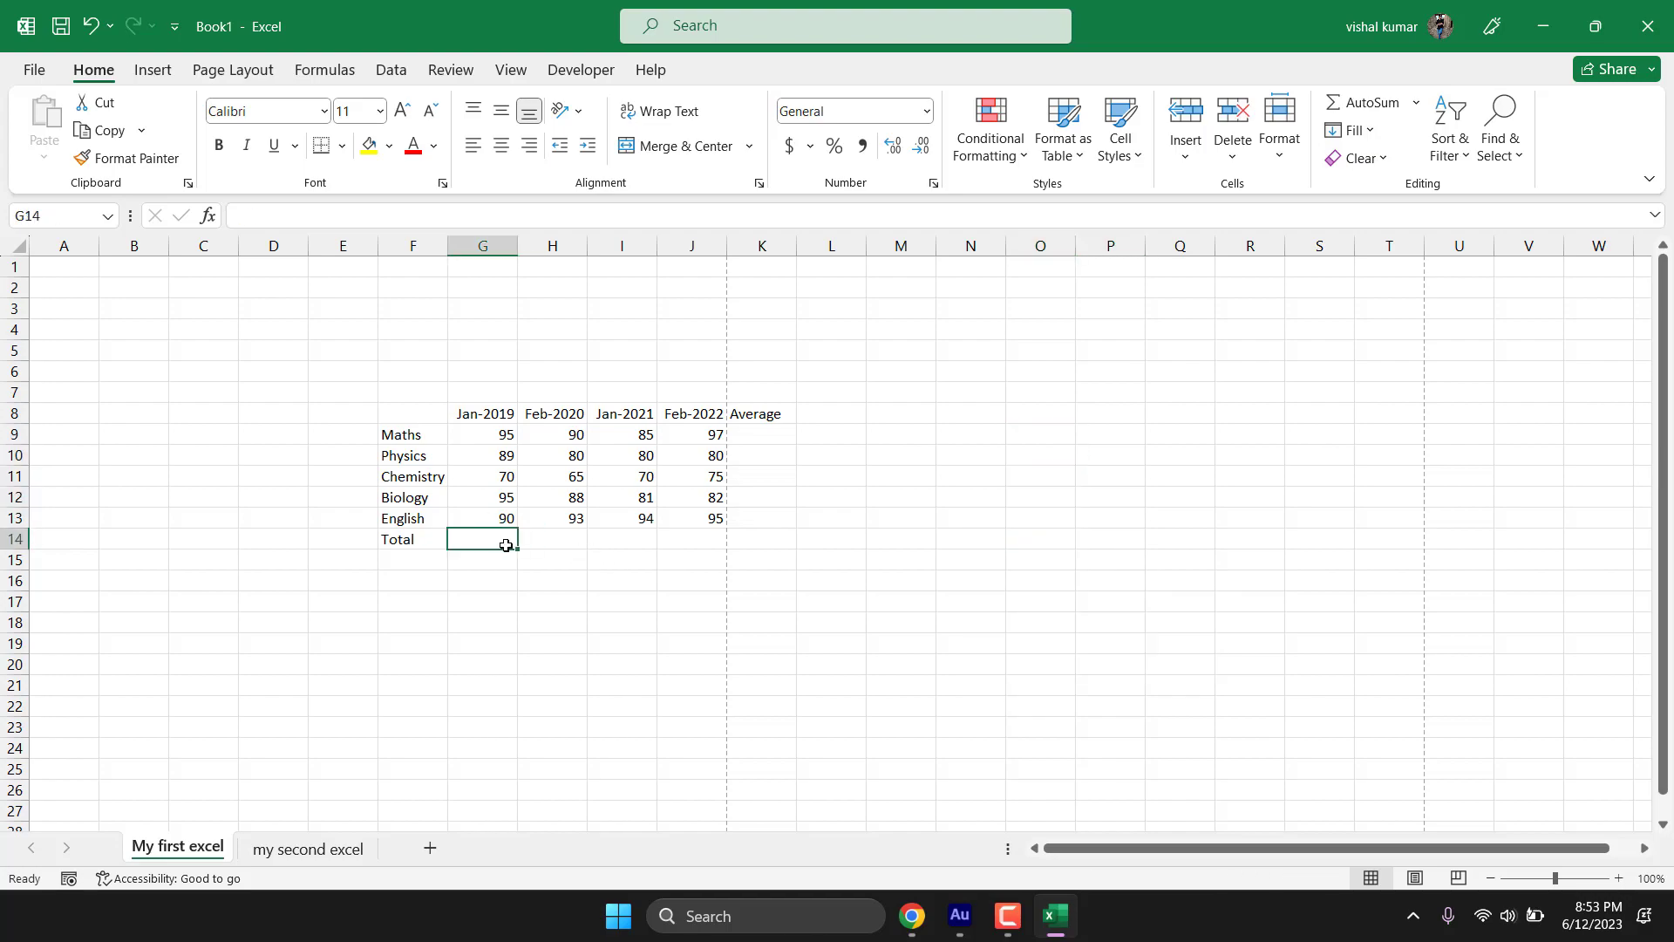
type("=sum(")
left_click_drag(505, 436, 509, 519)
type(")")
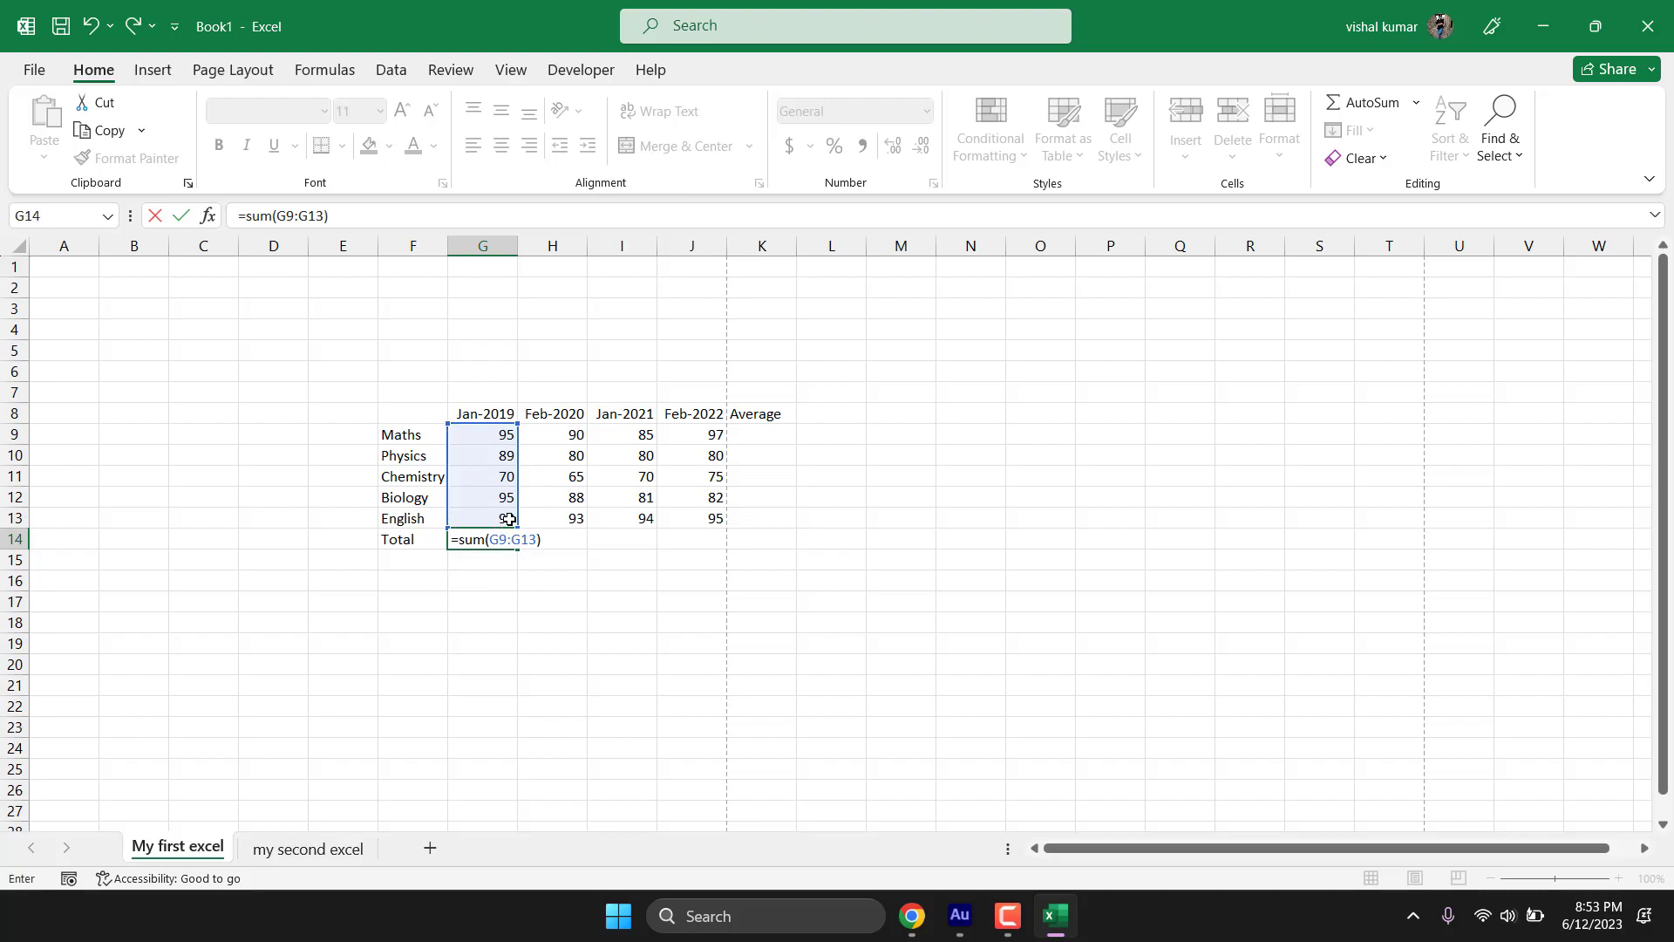
key("Return")
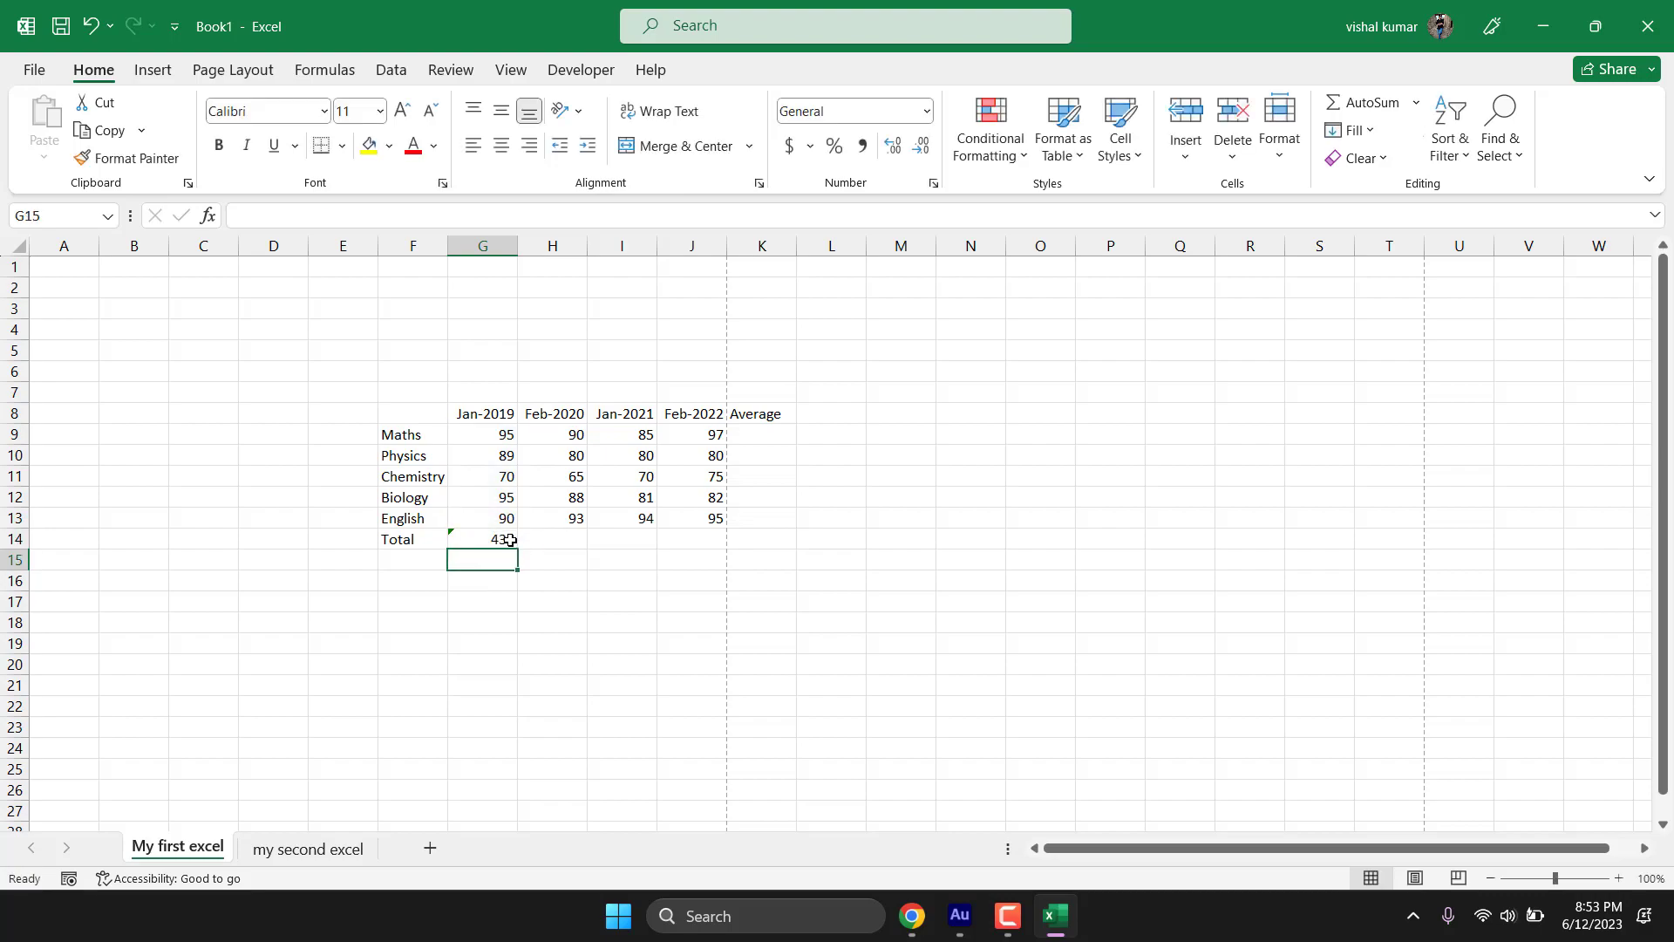
Step: Ignore the error-check warning on the Jan-2019 total in G14
left_click(510, 539)
left_click(428, 541)
left_click(461, 647)
left_click(468, 620)
left_click(508, 413)
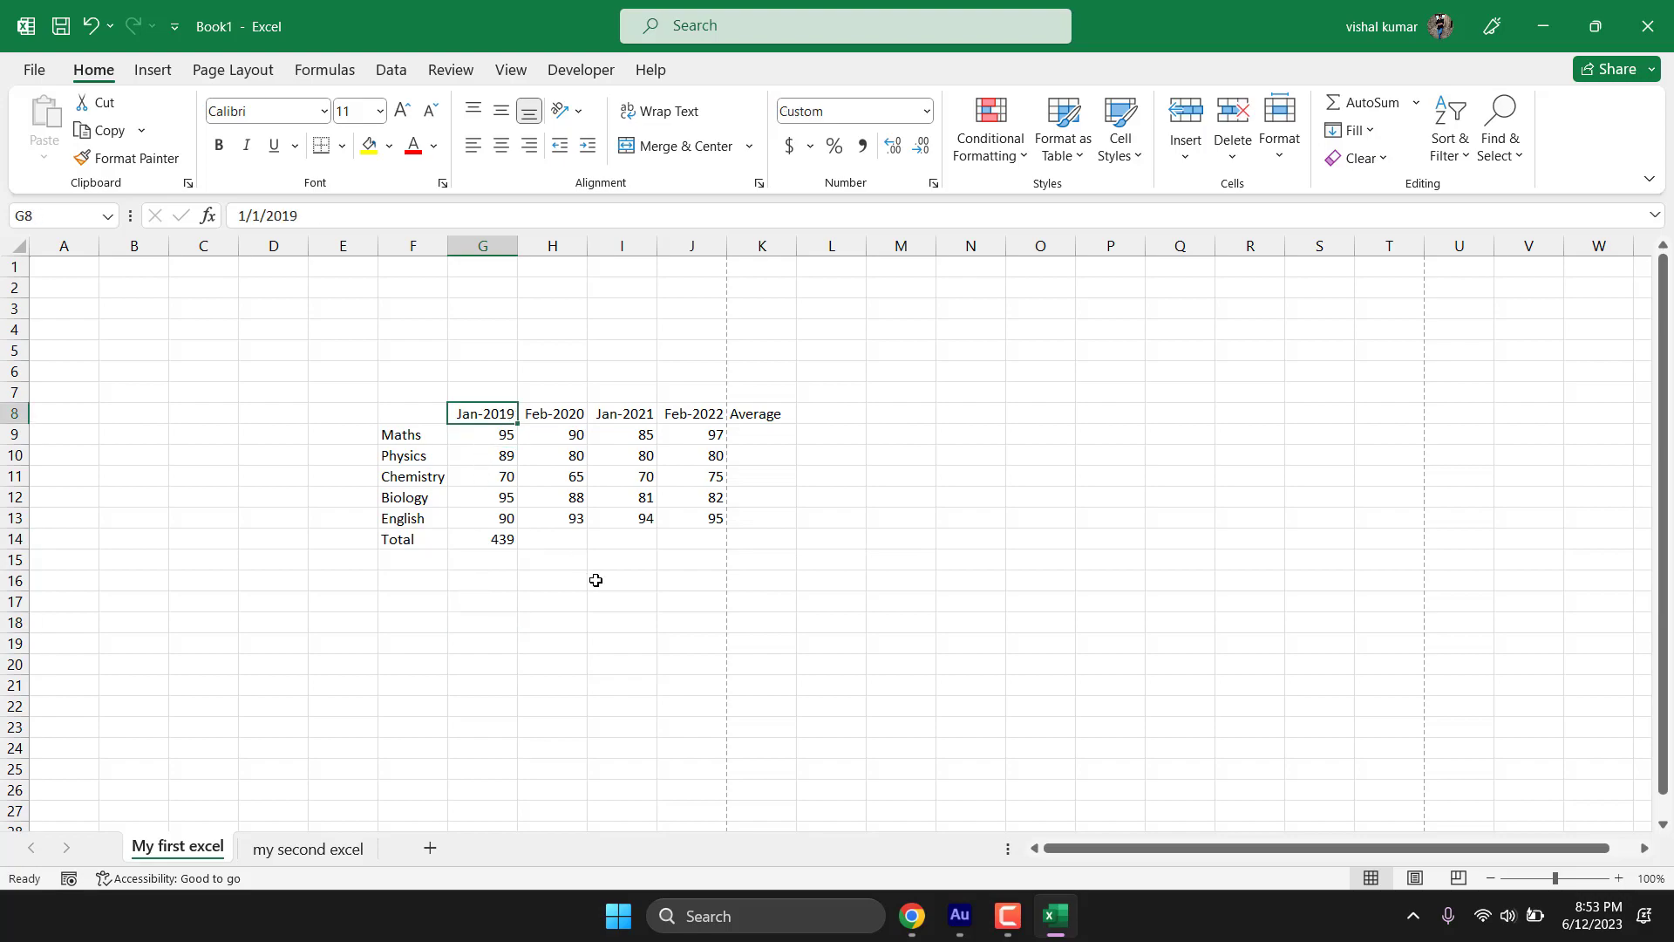
Step: Clear the Jan-2019 total in G14 and recreate it with AutoSum over G9:G13
left_click(507, 542)
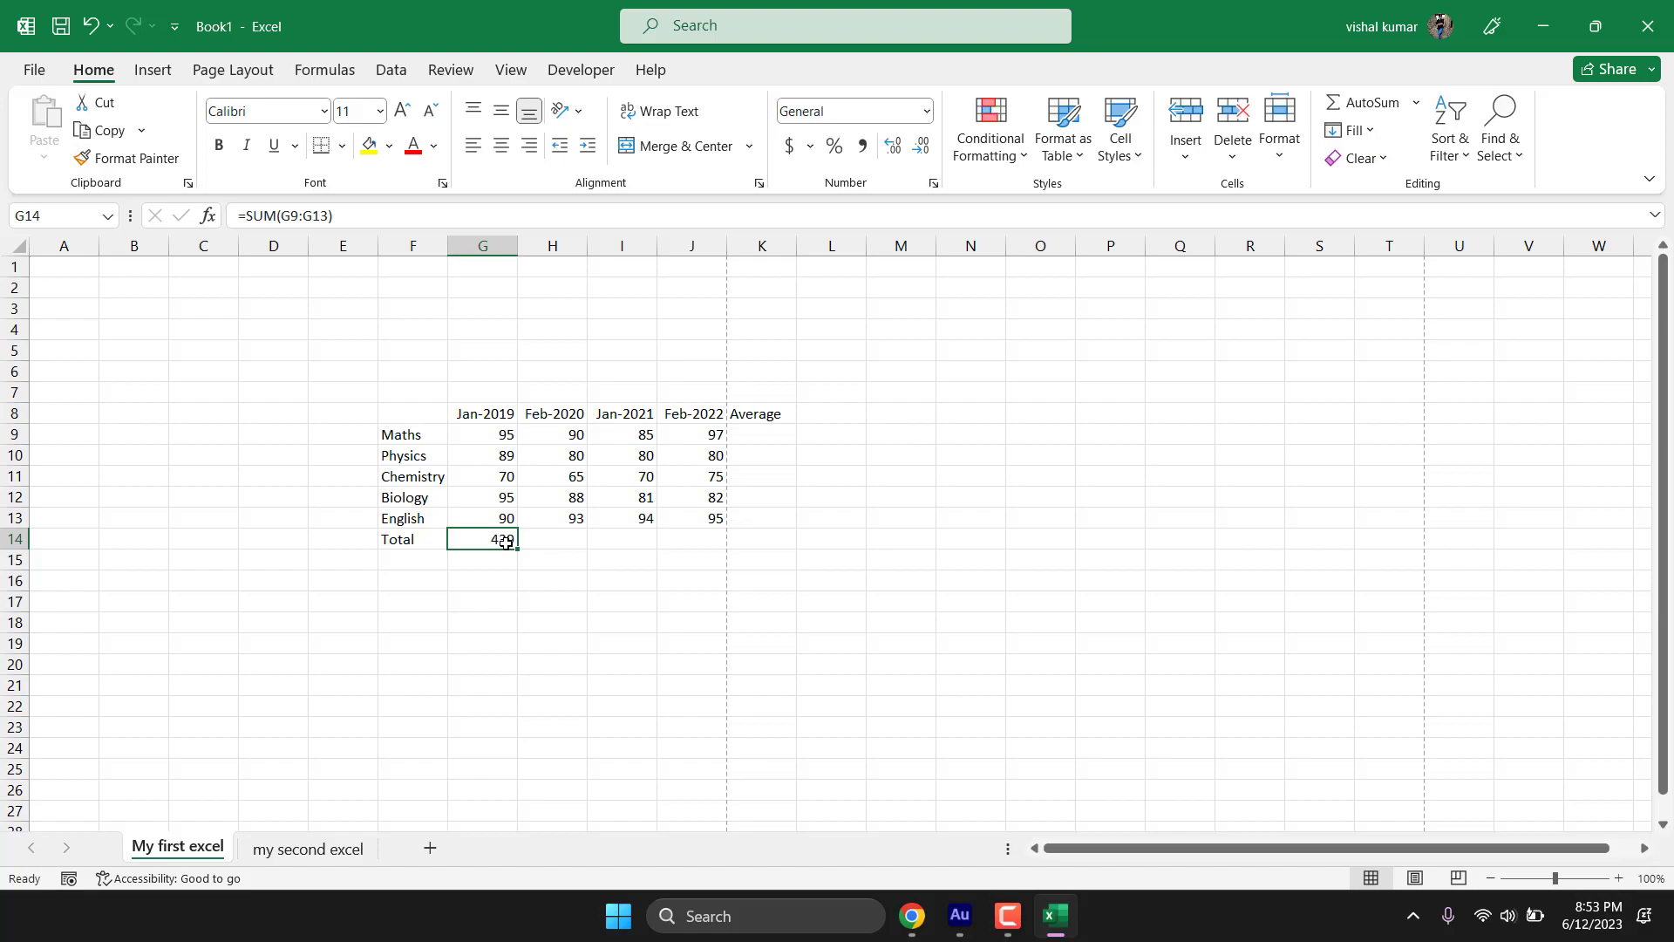
key("Delete")
key("alt")
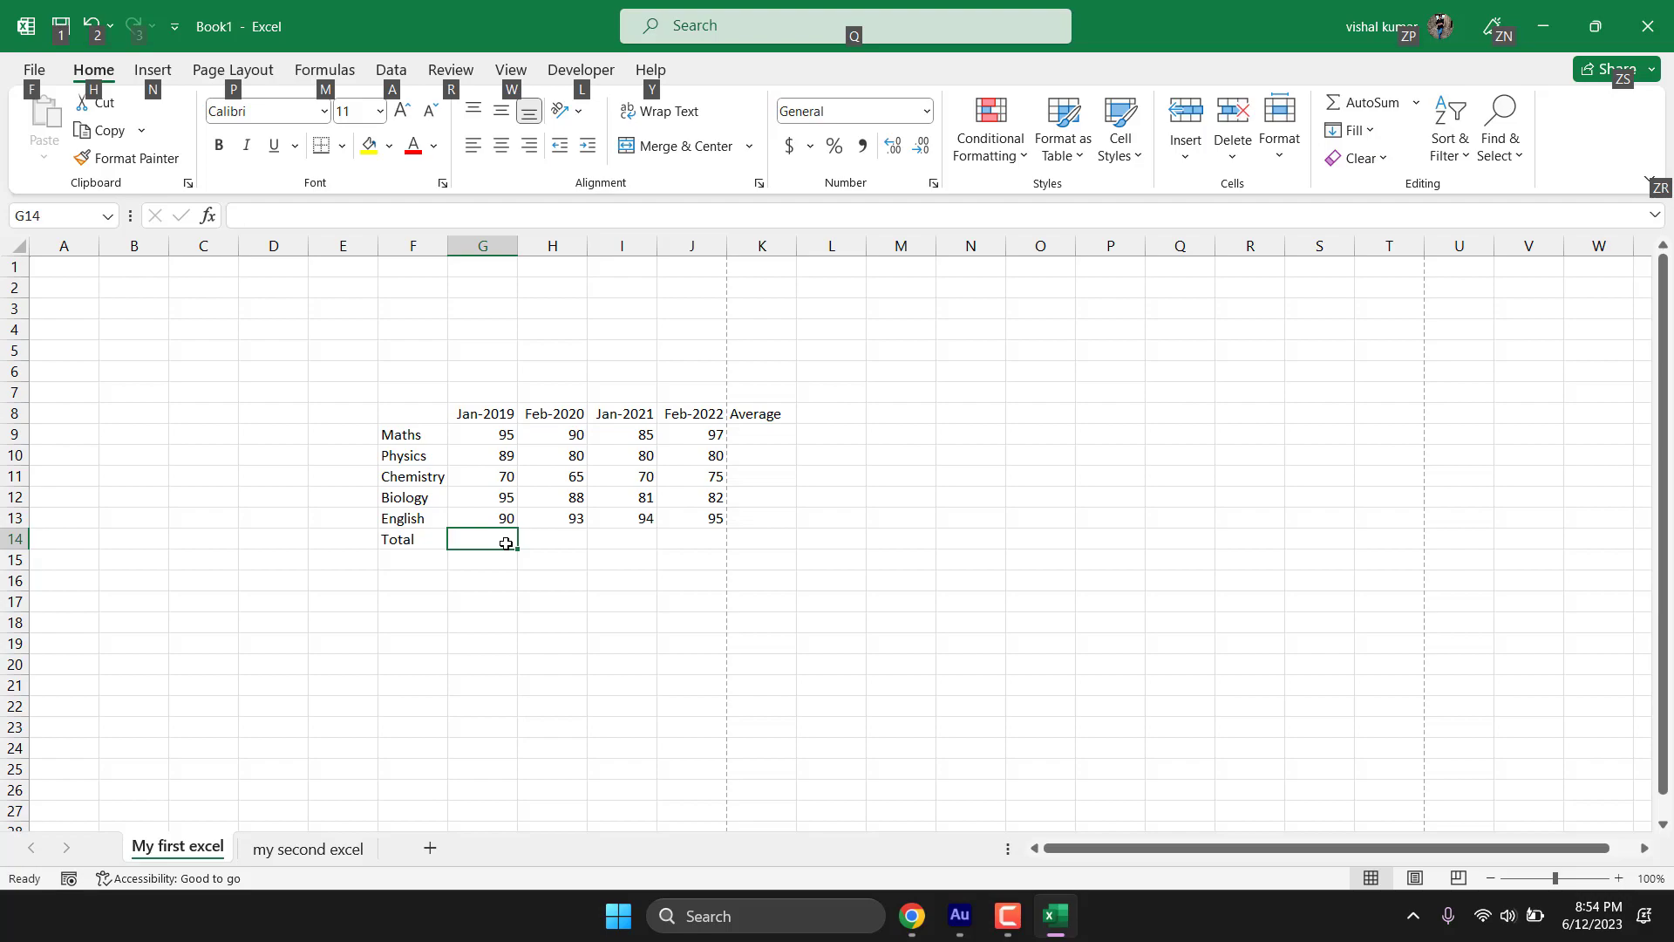
key("alt+=")
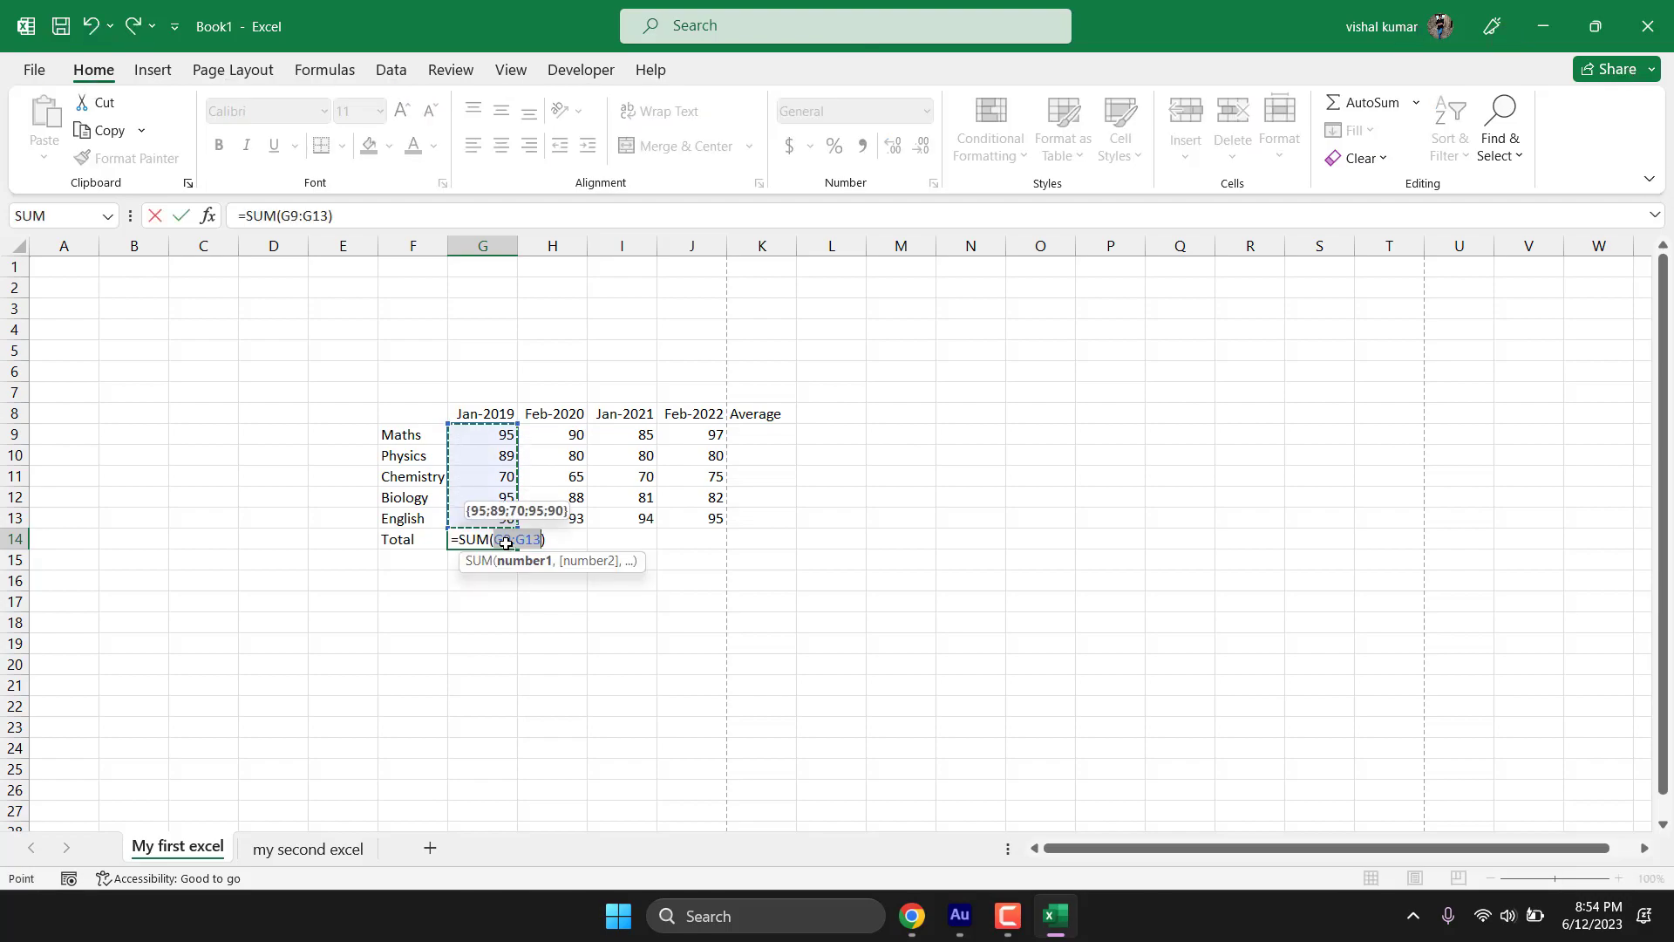
key("Return")
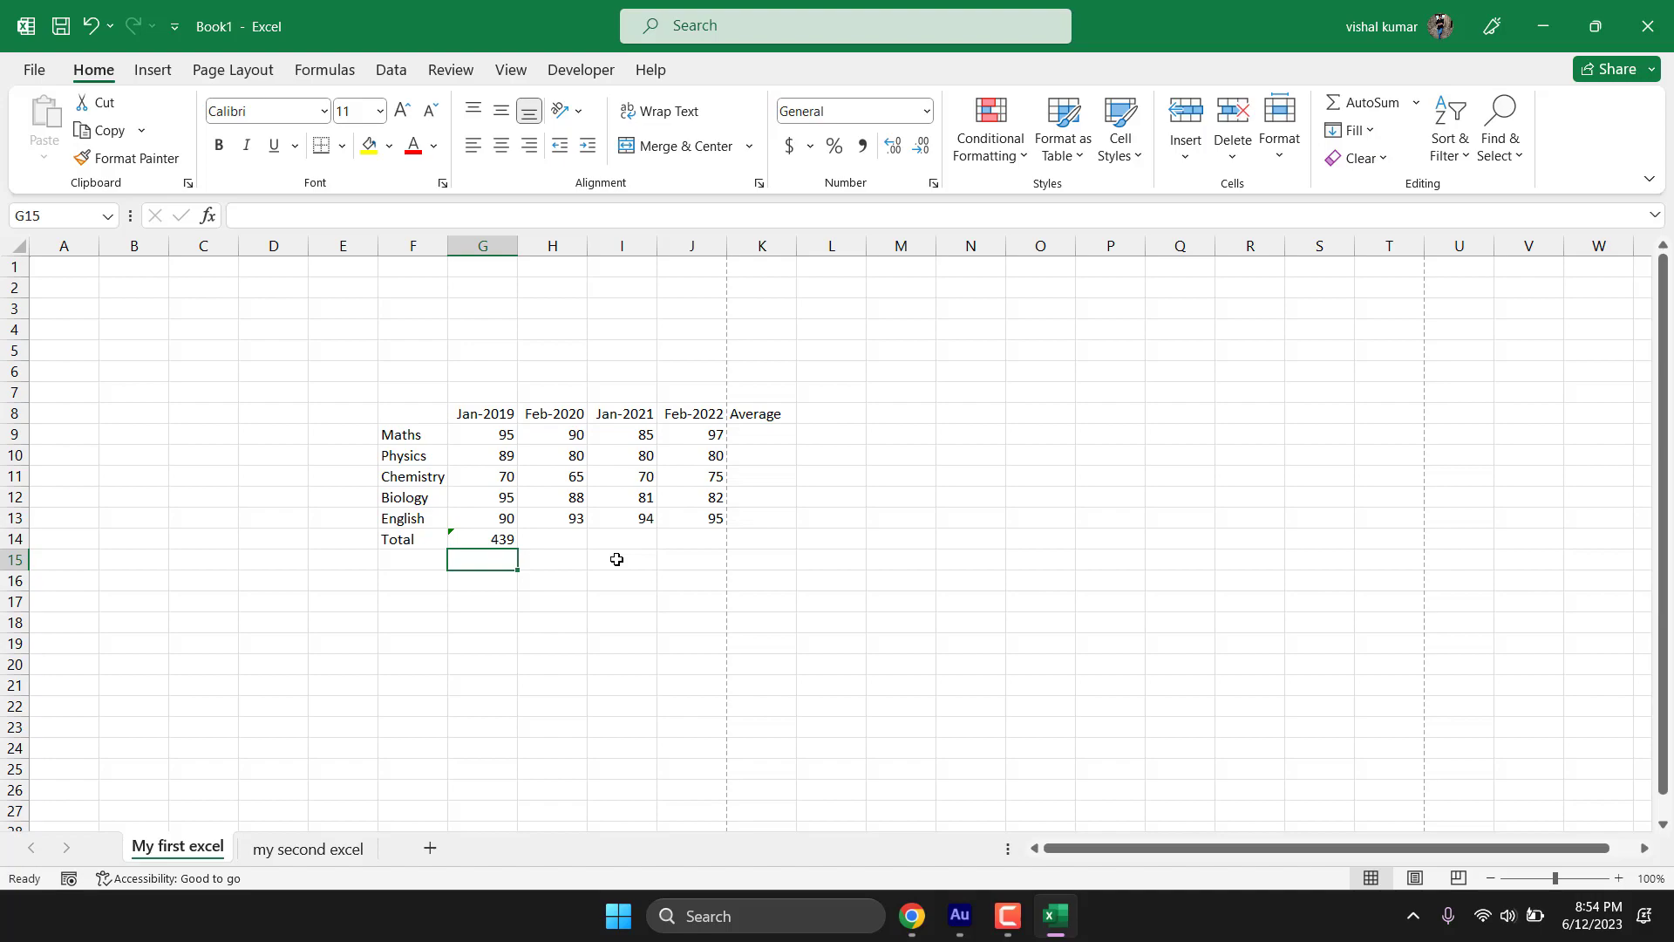
Step: Replace the AutoSum total in G14 with a manually entered =SUM(G9:G13) formula
left_click(503, 543)
key("Delete")
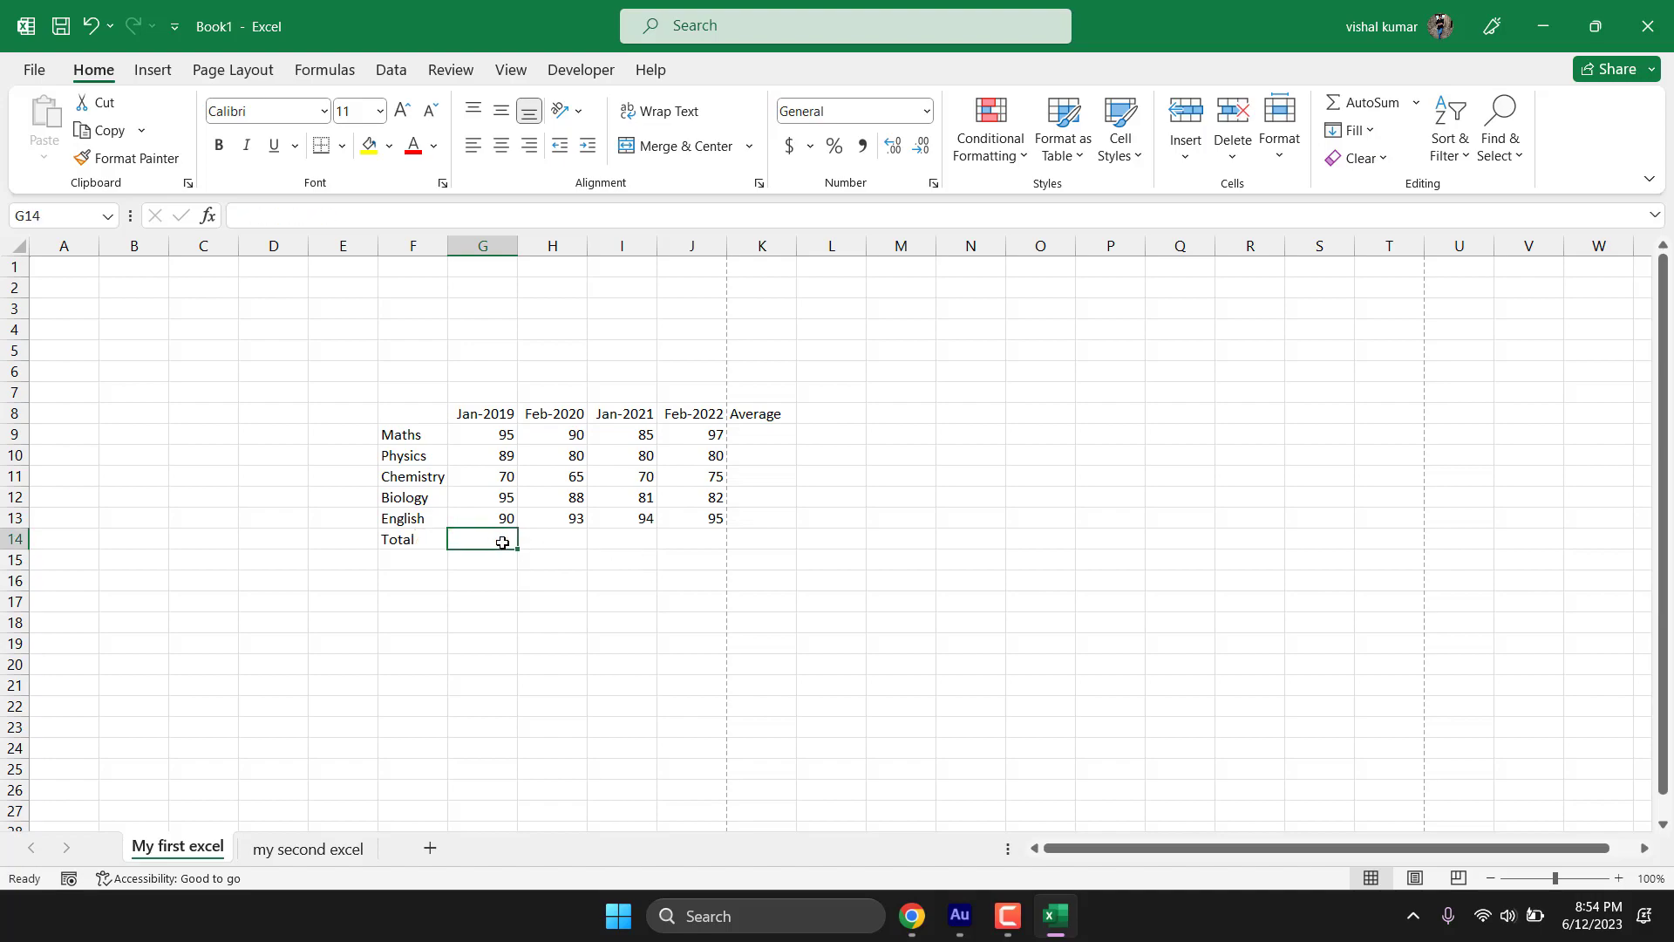
type("=sum(")
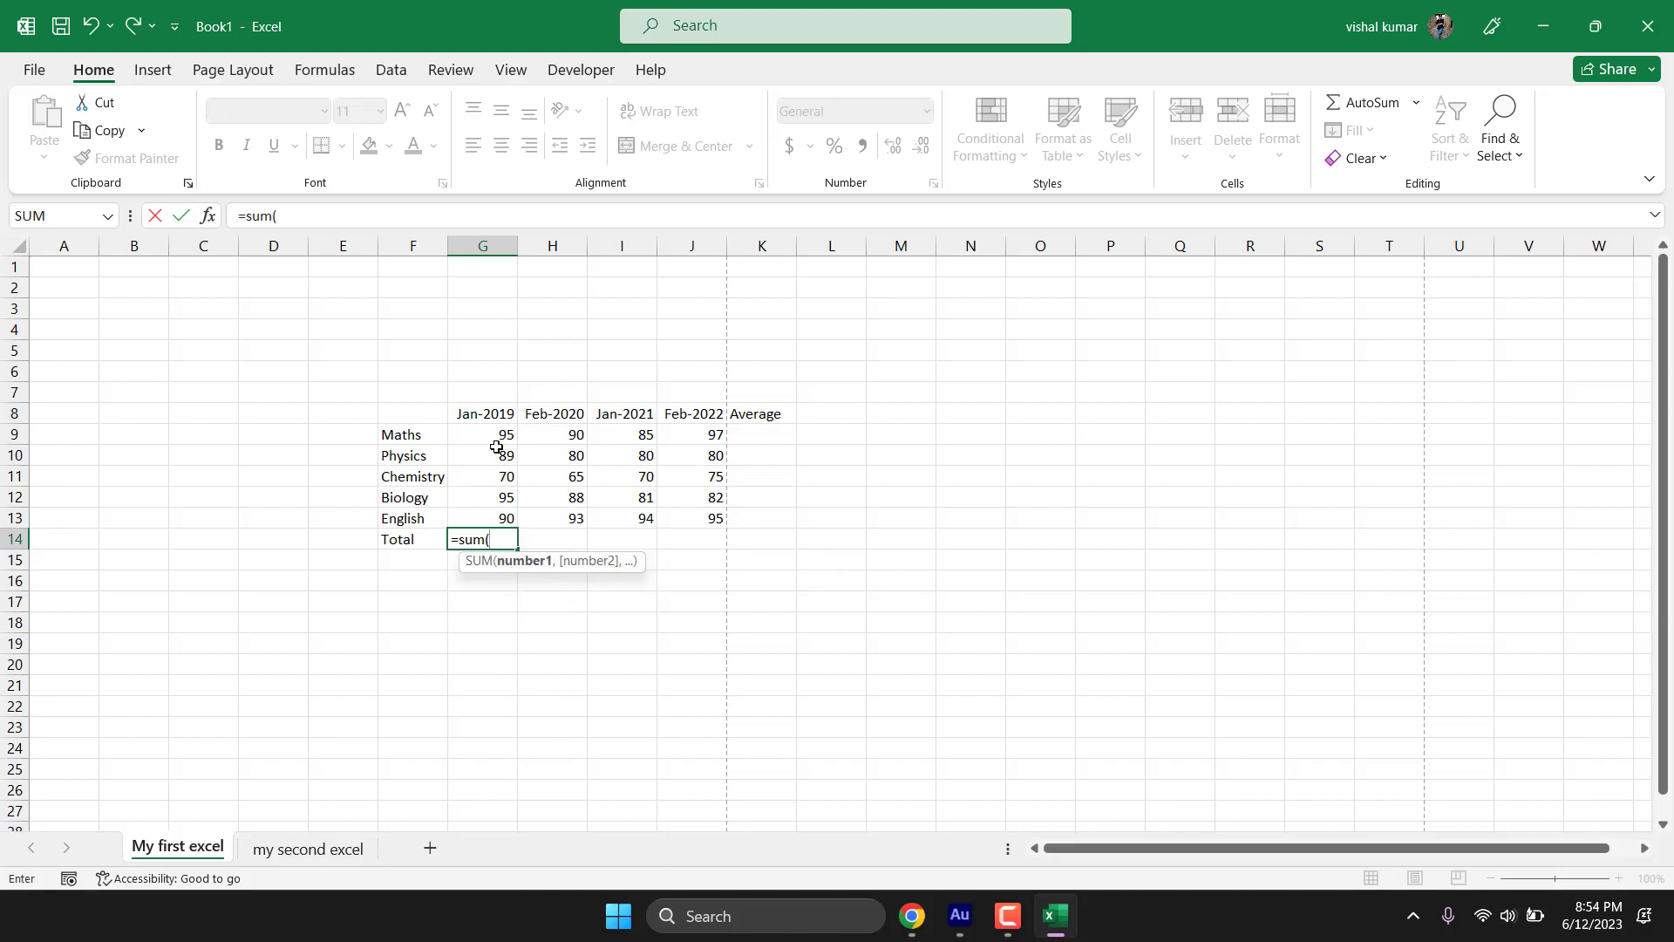
left_click(497, 434)
left_click_drag(497, 511, 497, 523)
type(")")
key("Return")
Step: Clear the manually entered total in G14 and total the Jan-2019 marks again with AutoSum
left_click(504, 538)
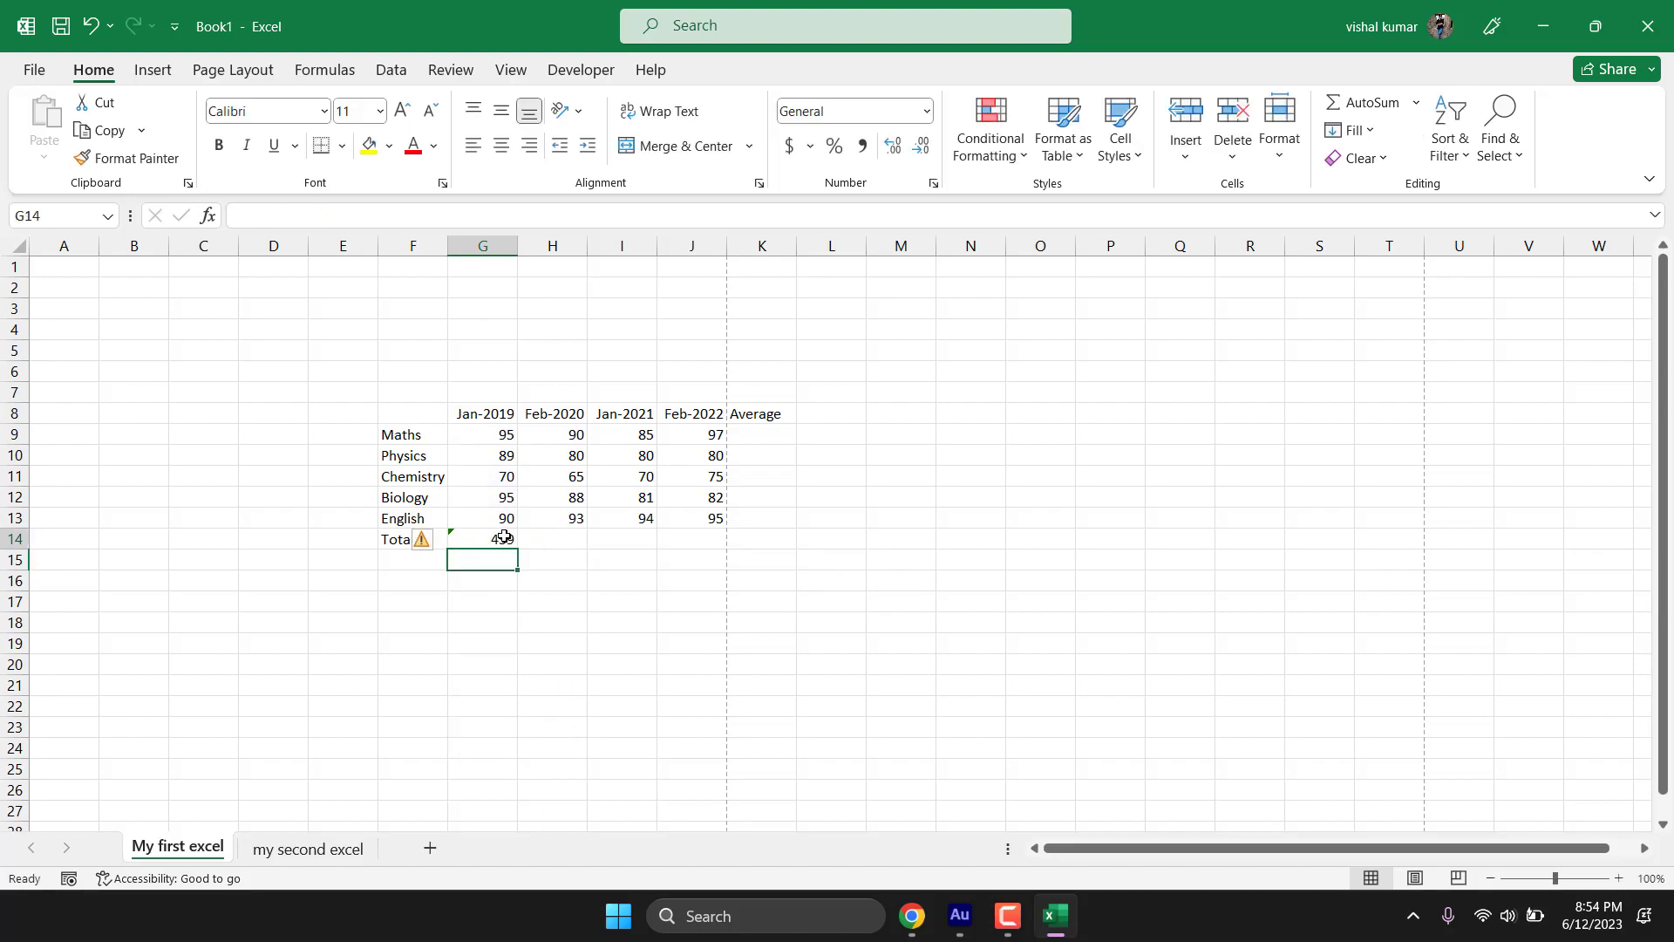
key("Delete")
key("alt+equal")
key("Return")
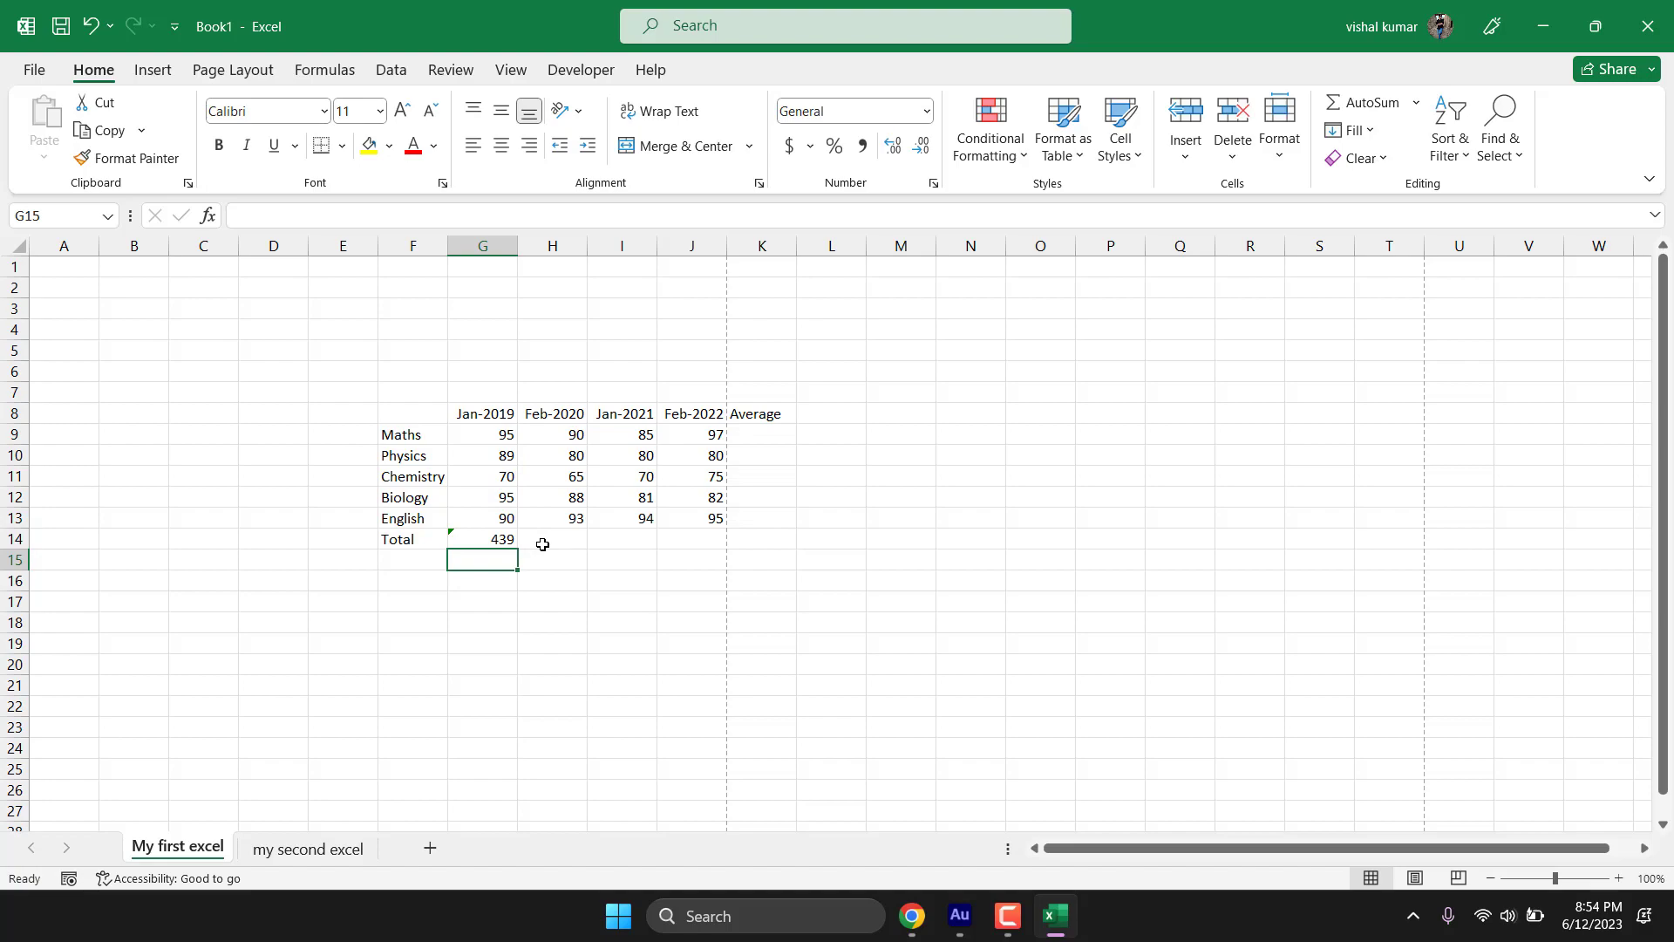
key("Up")
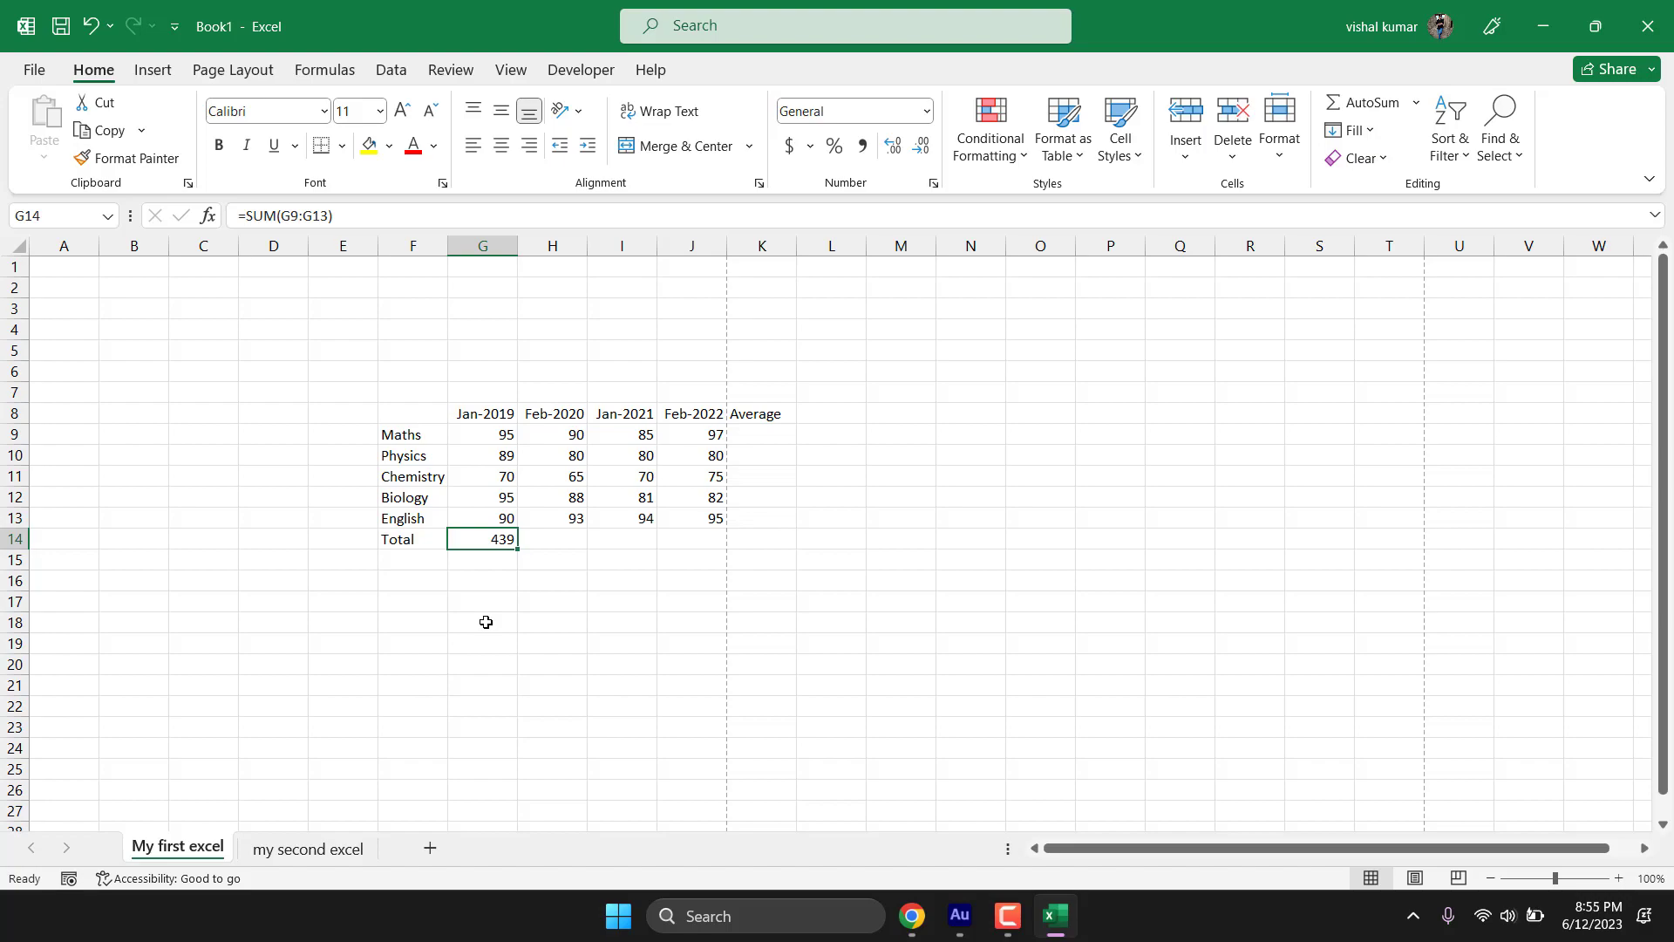
Step: Review the marks in each period column, and fill the Jan-2019 total formula from G14 across to J14
left_click_drag(502, 436, 508, 523)
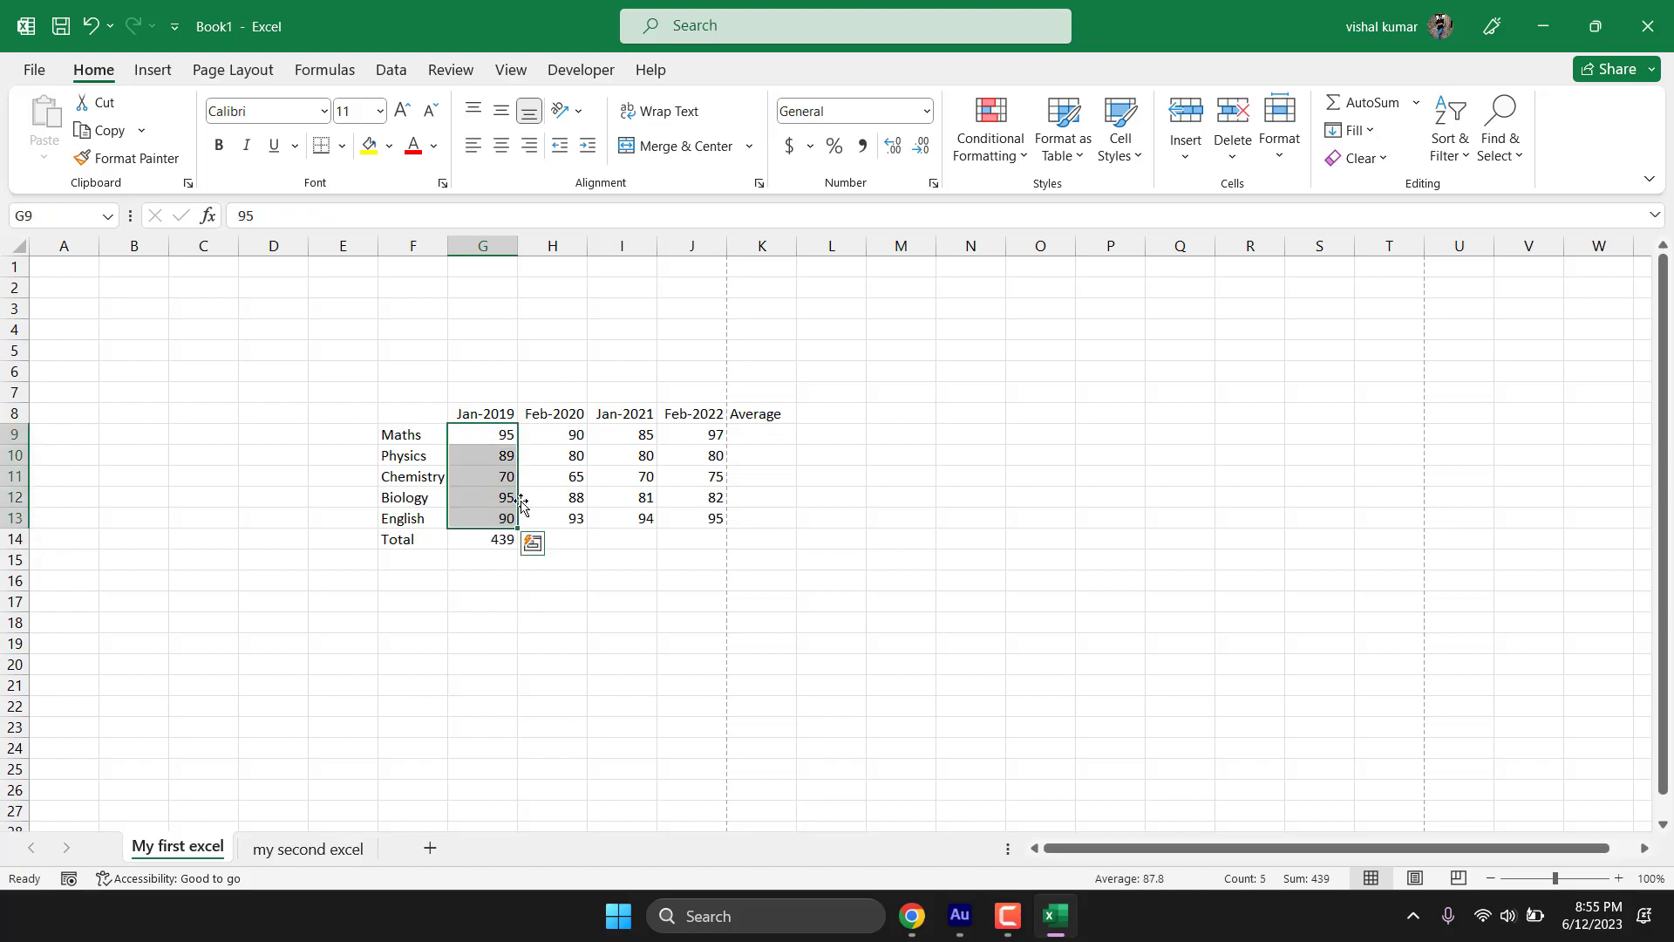
left_click_drag(584, 440, 626, 513)
left_click_drag(710, 434, 714, 522)
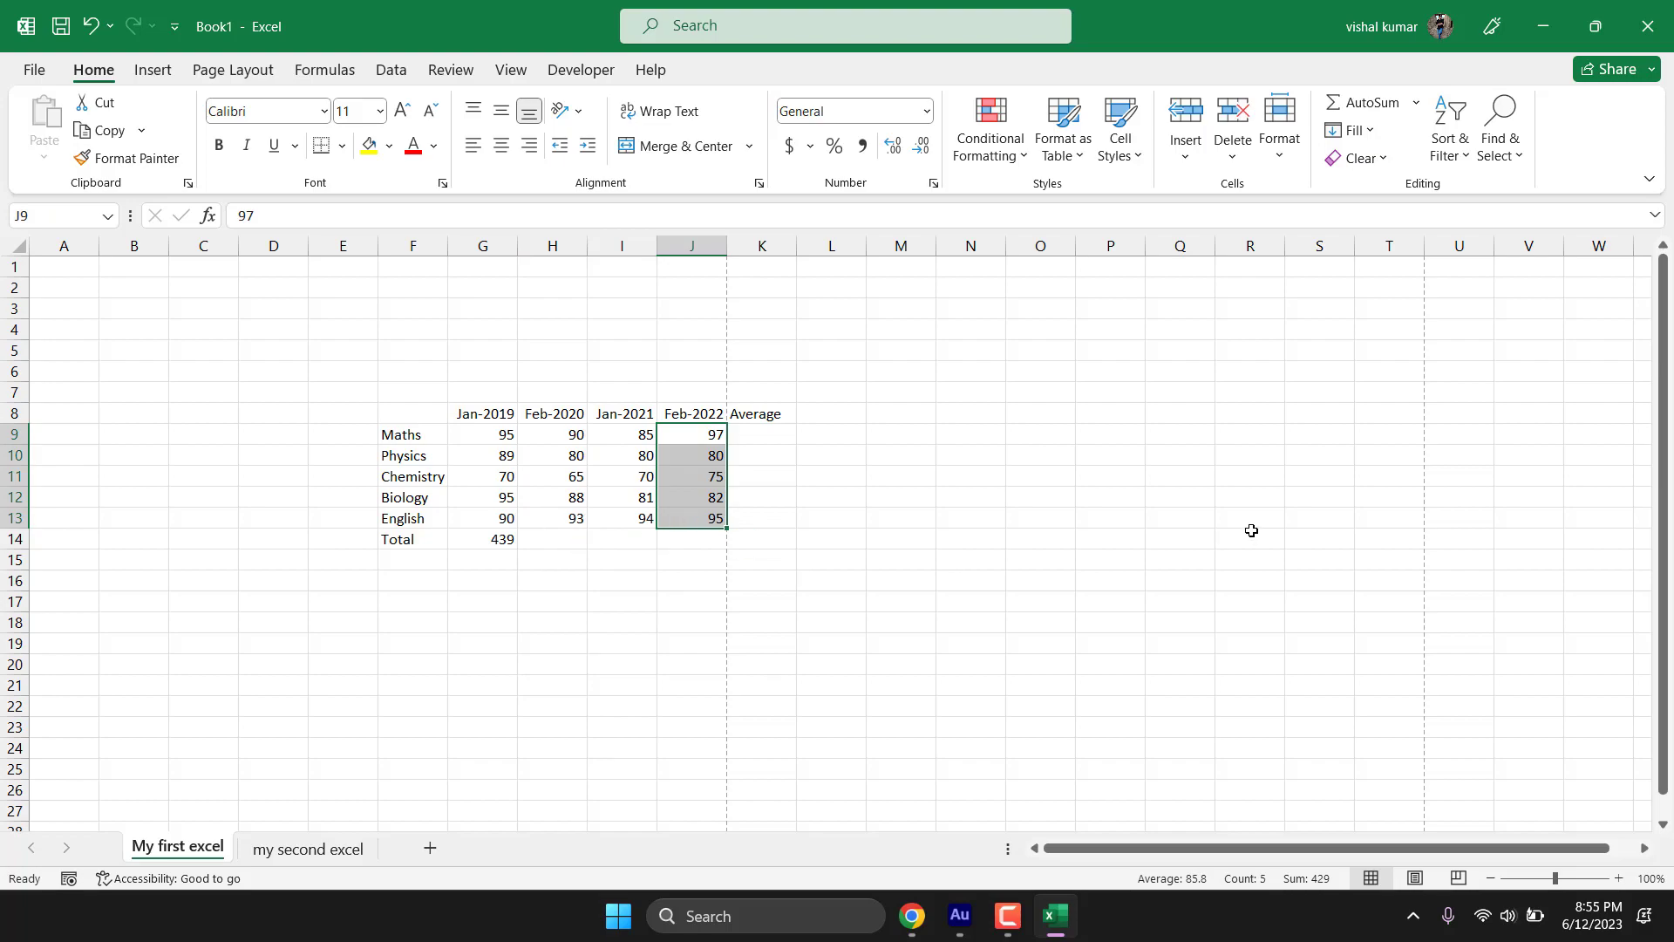
left_click(502, 536)
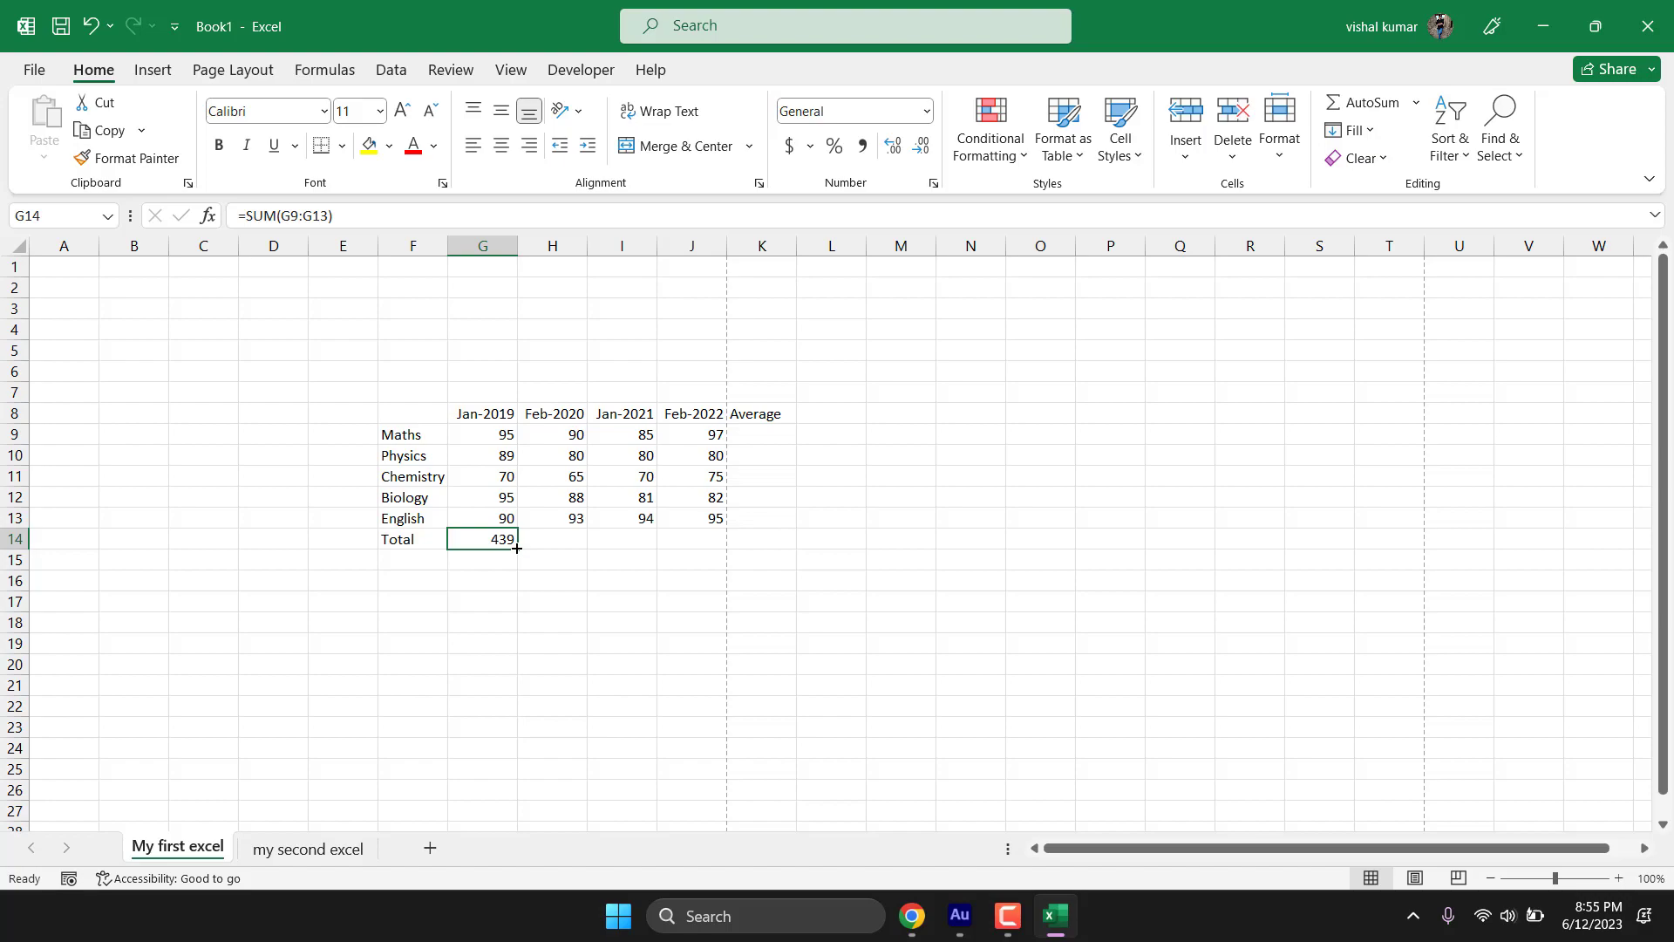
left_click_drag(516, 548, 709, 538)
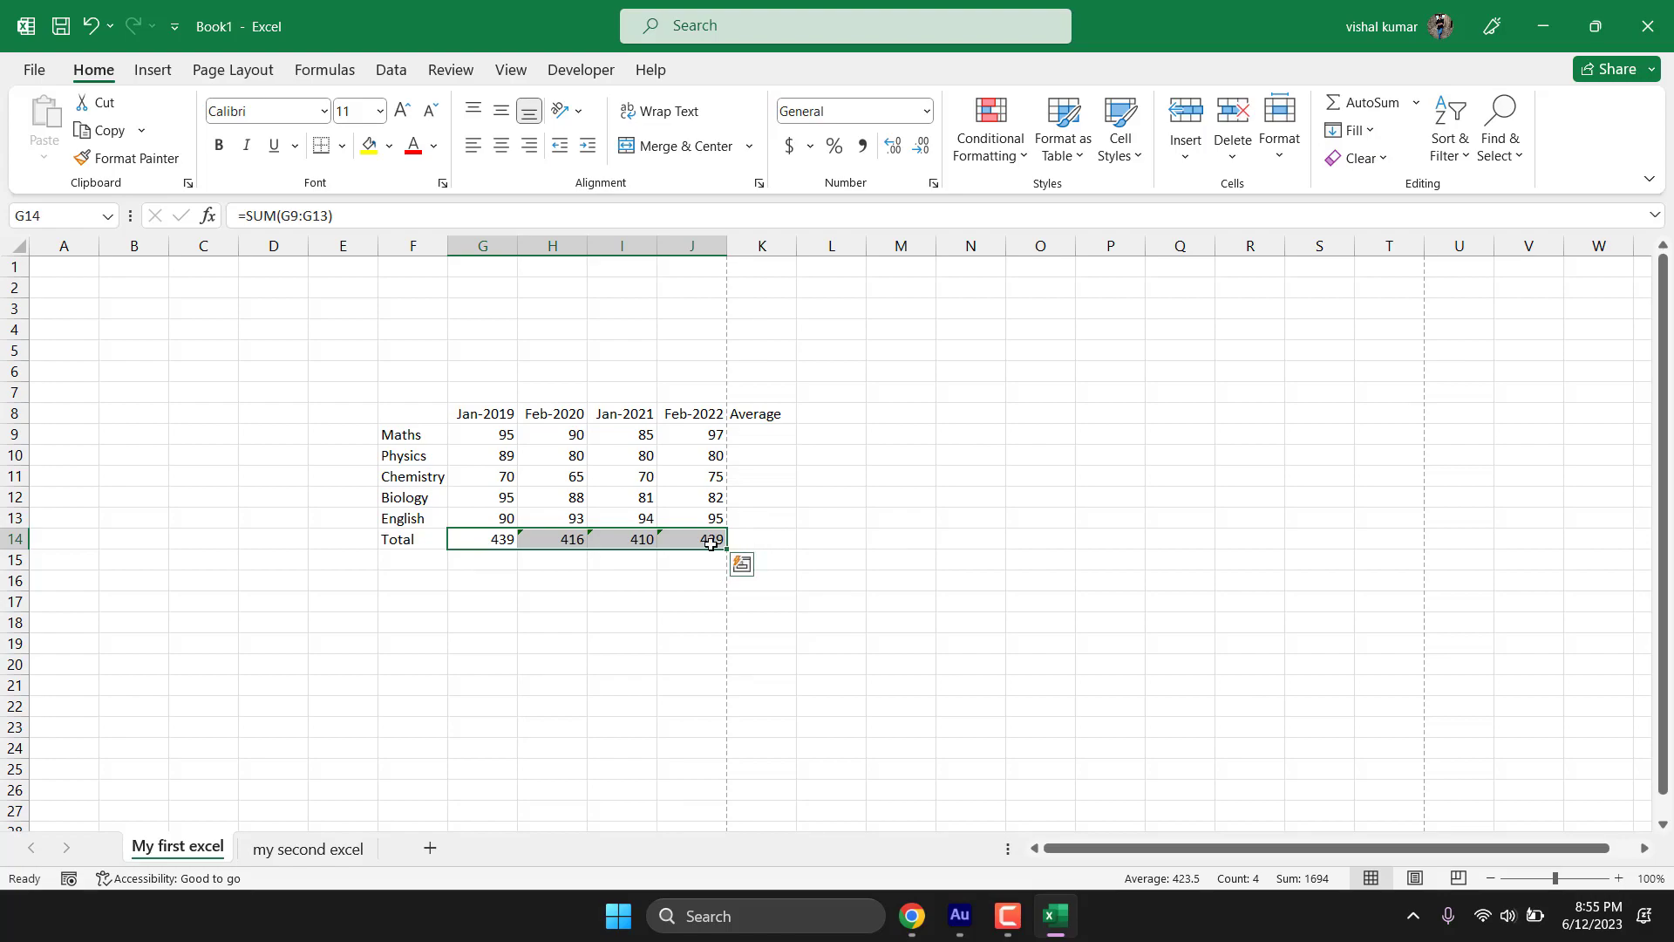
left_click(770, 626)
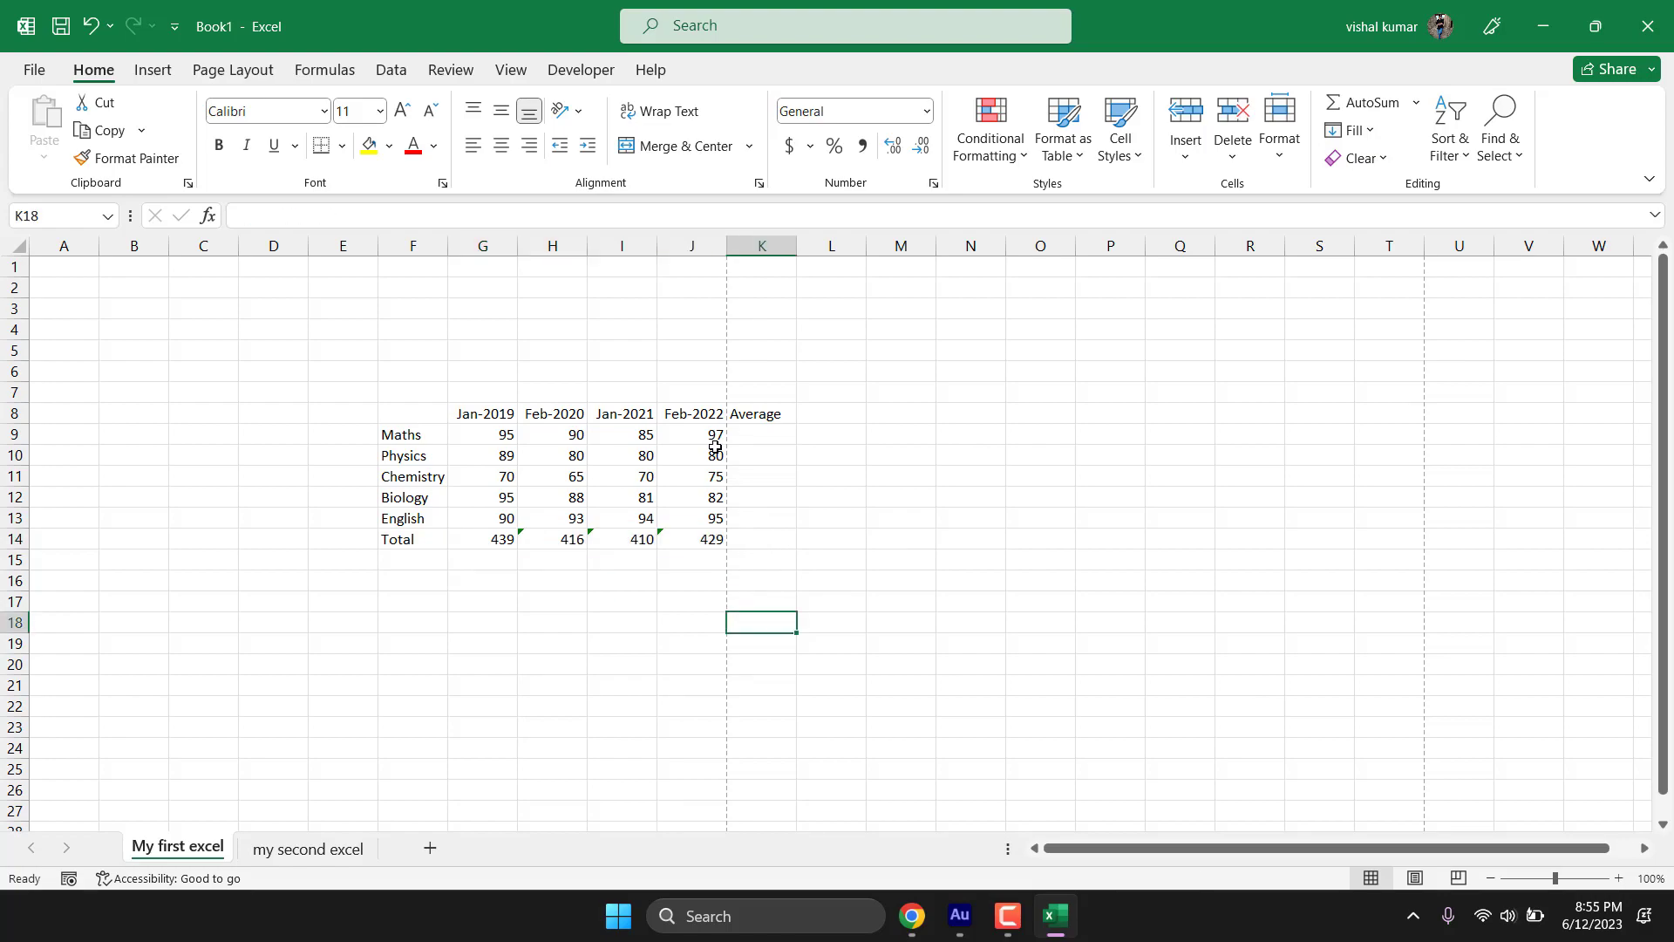
Step: Check the SUM ranges of the Feb-2022 and Jan-2021 totals in J14 and I14, and ignore their error-check warnings
double_click(705, 539)
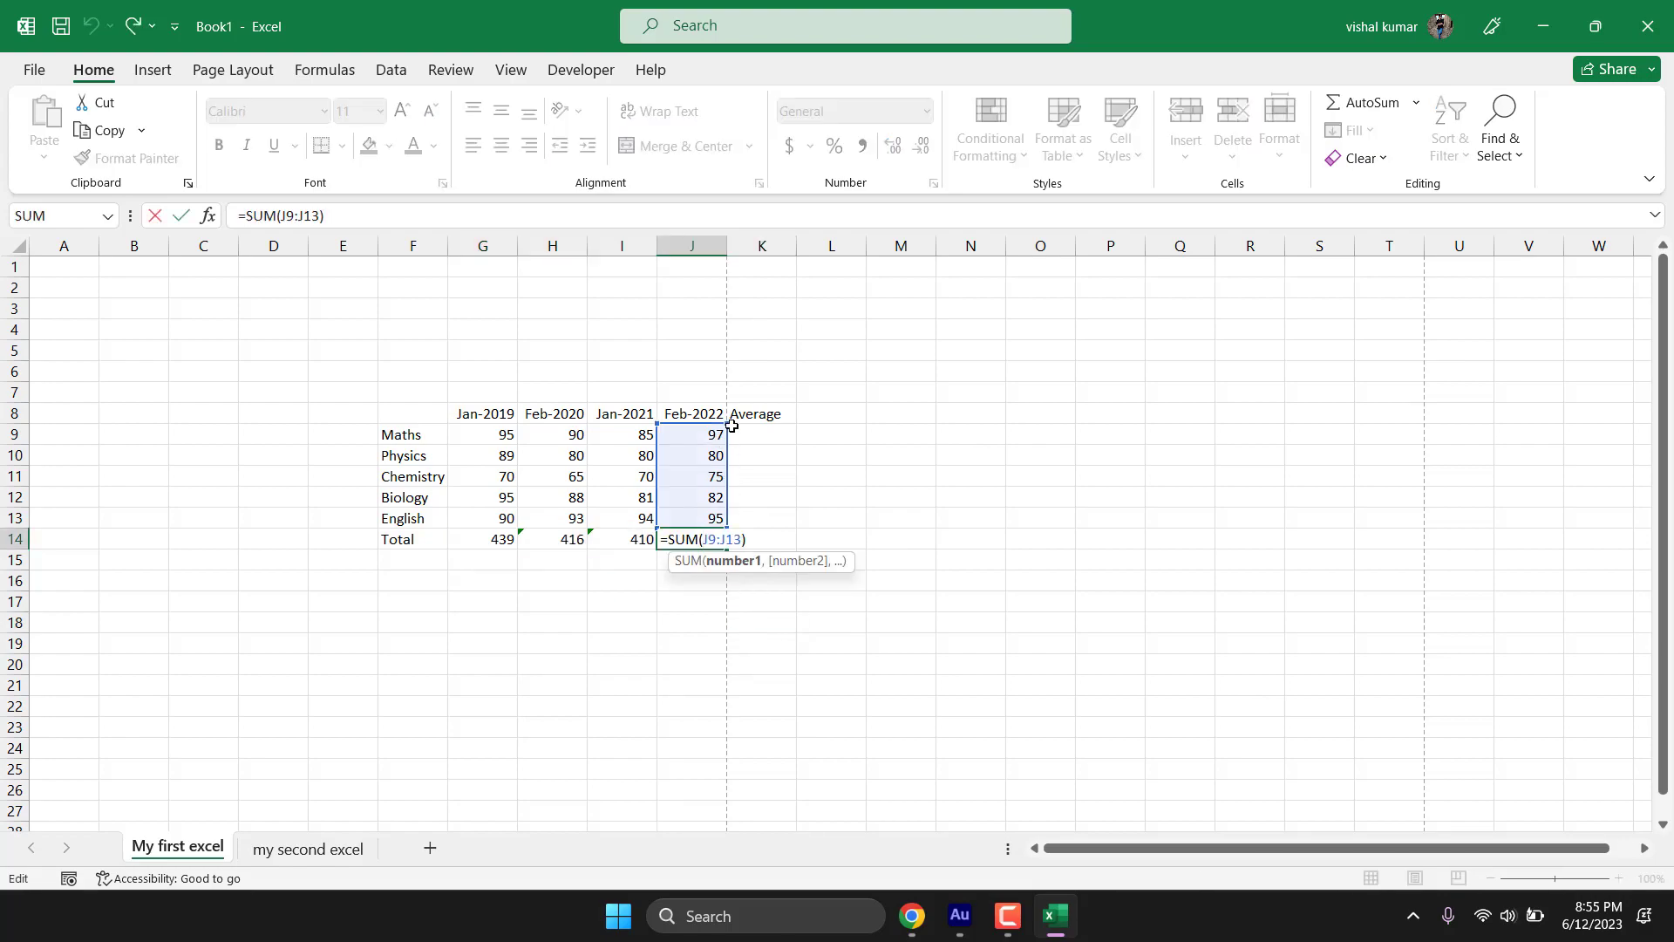
key("Escape")
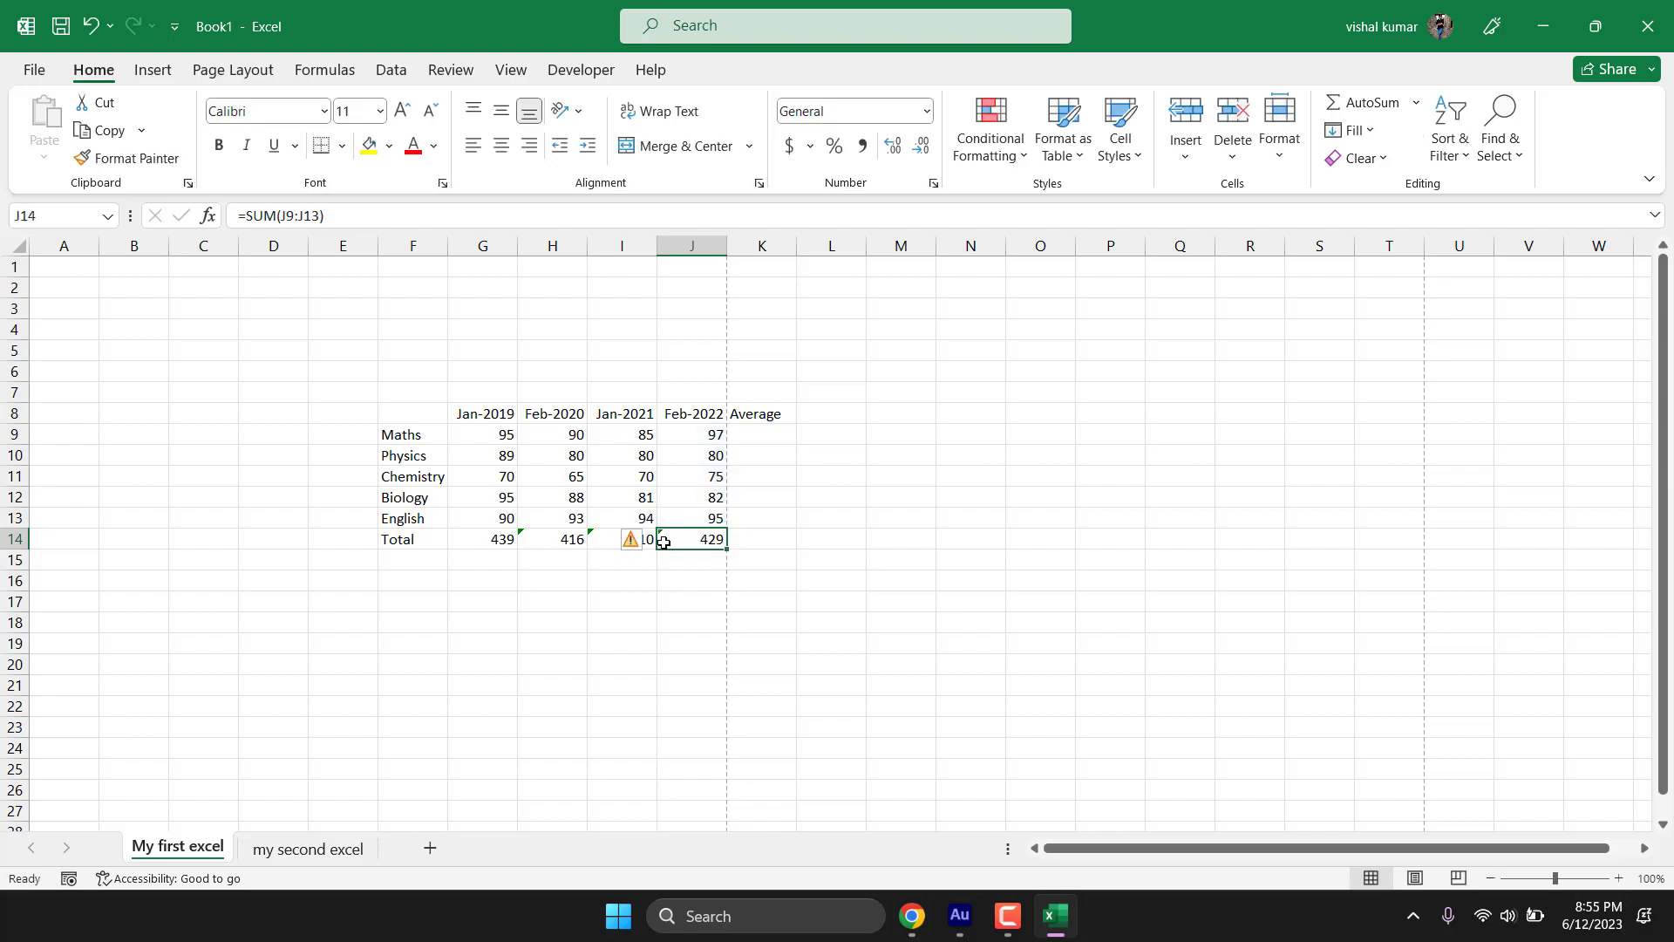
left_click(635, 541)
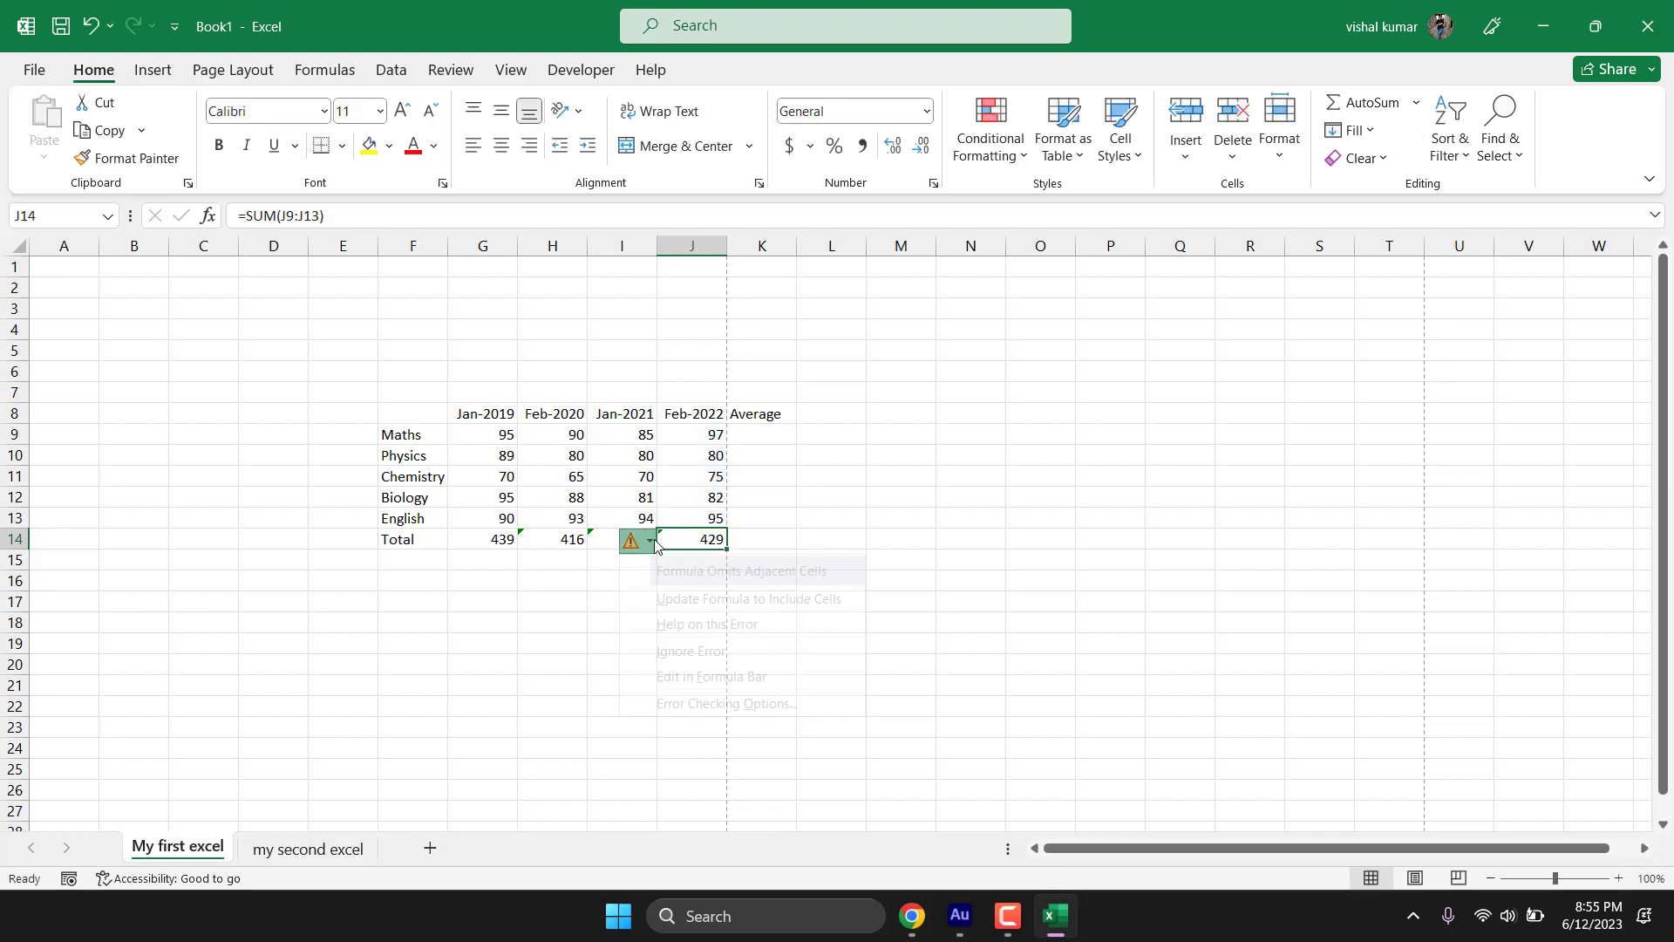
left_click(685, 652)
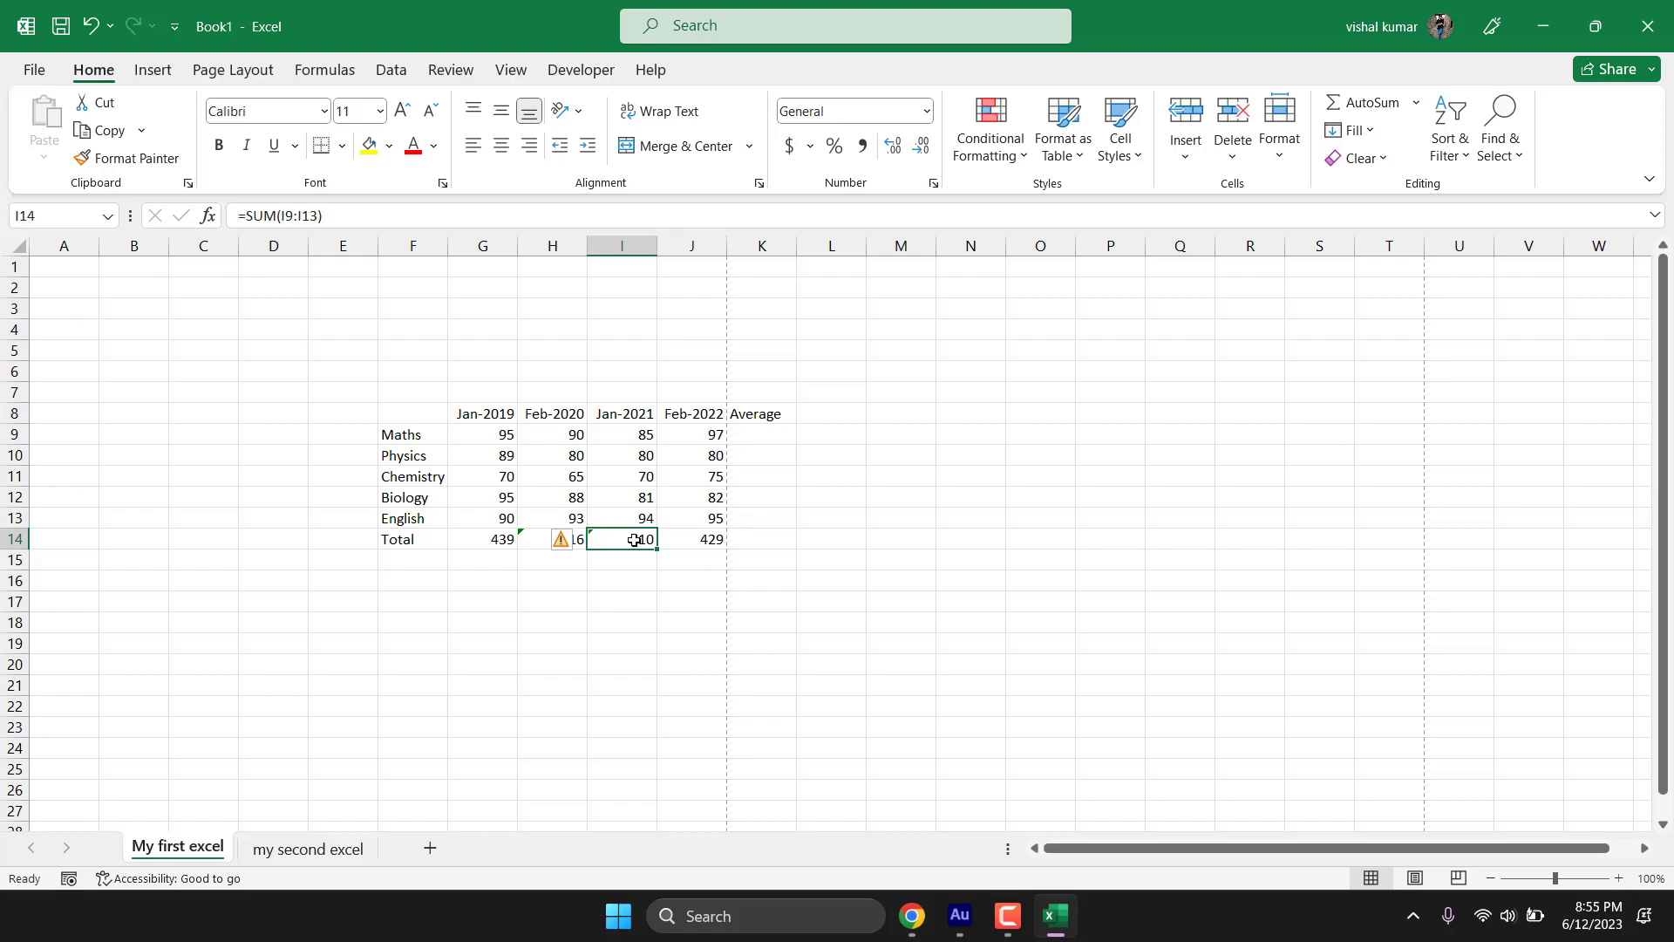
double_click(629, 541)
key("Escape")
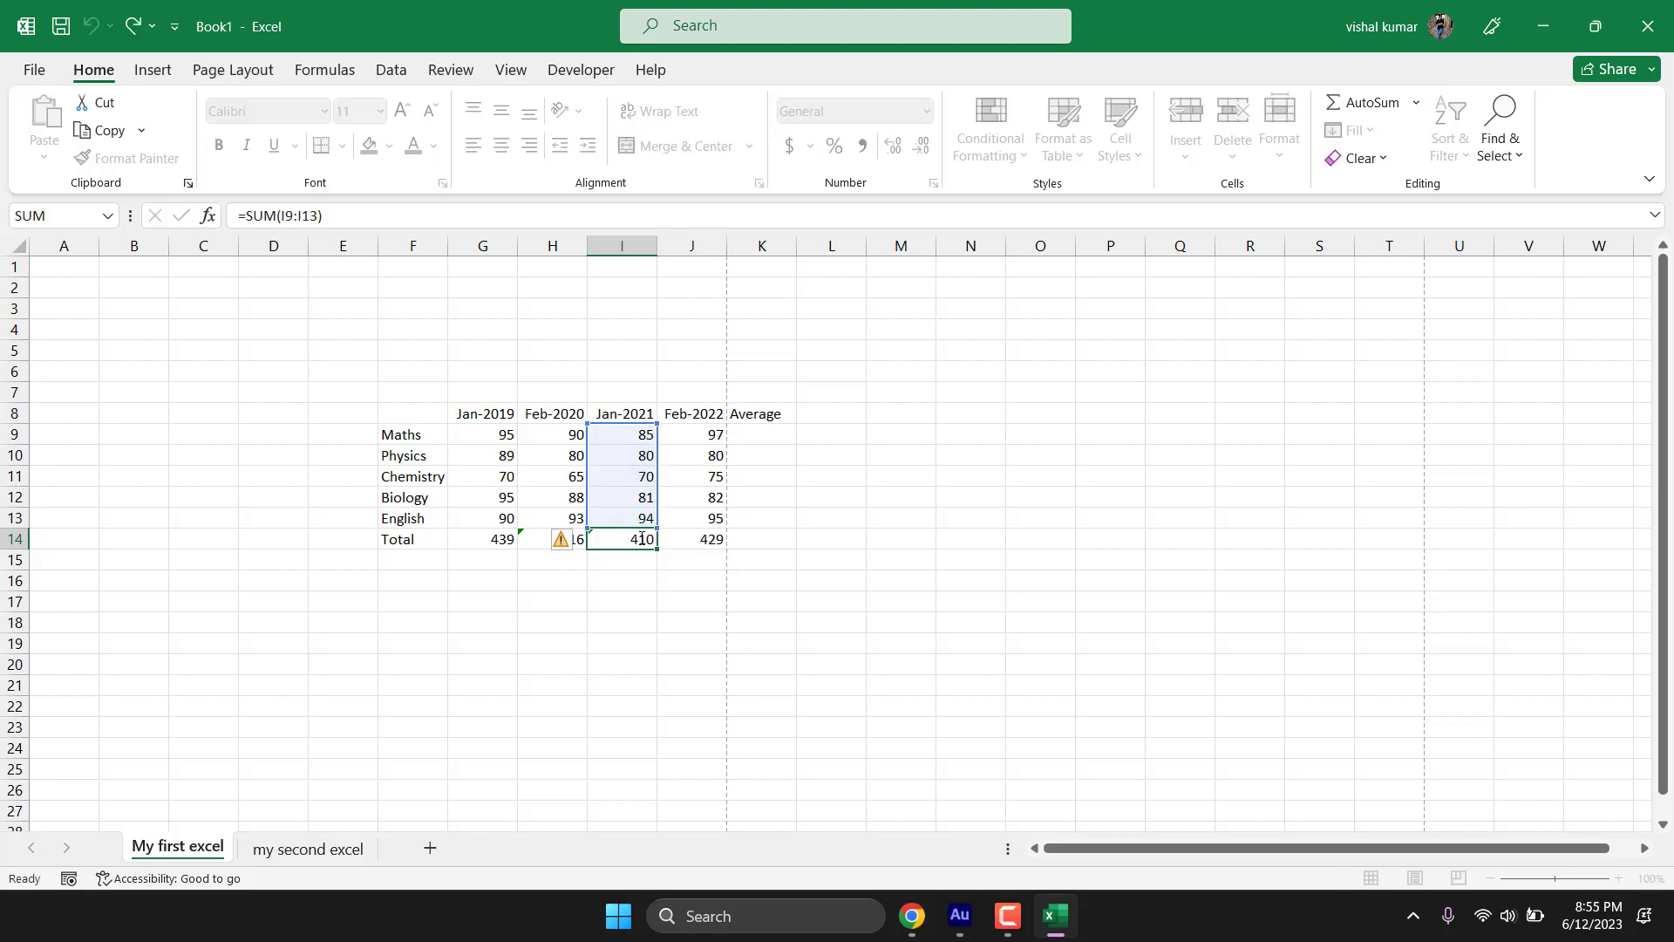
left_click(563, 540)
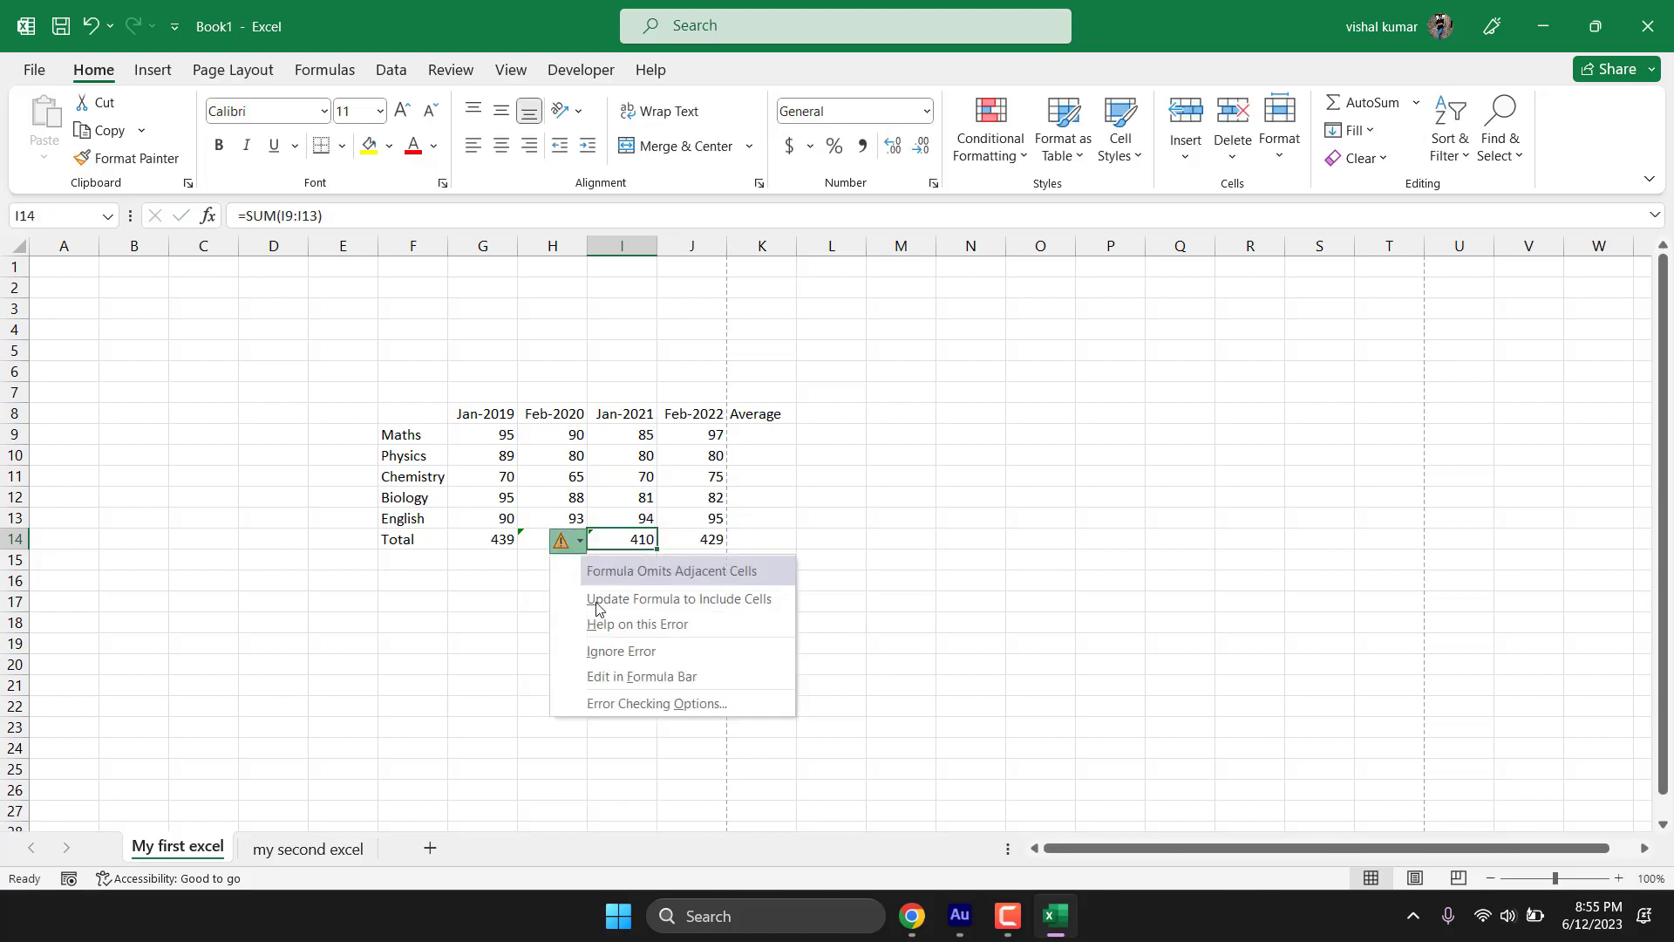
left_click(608, 654)
Step: Ignore the error-check warning on the Feb-2020 total in H14
left_click(558, 538)
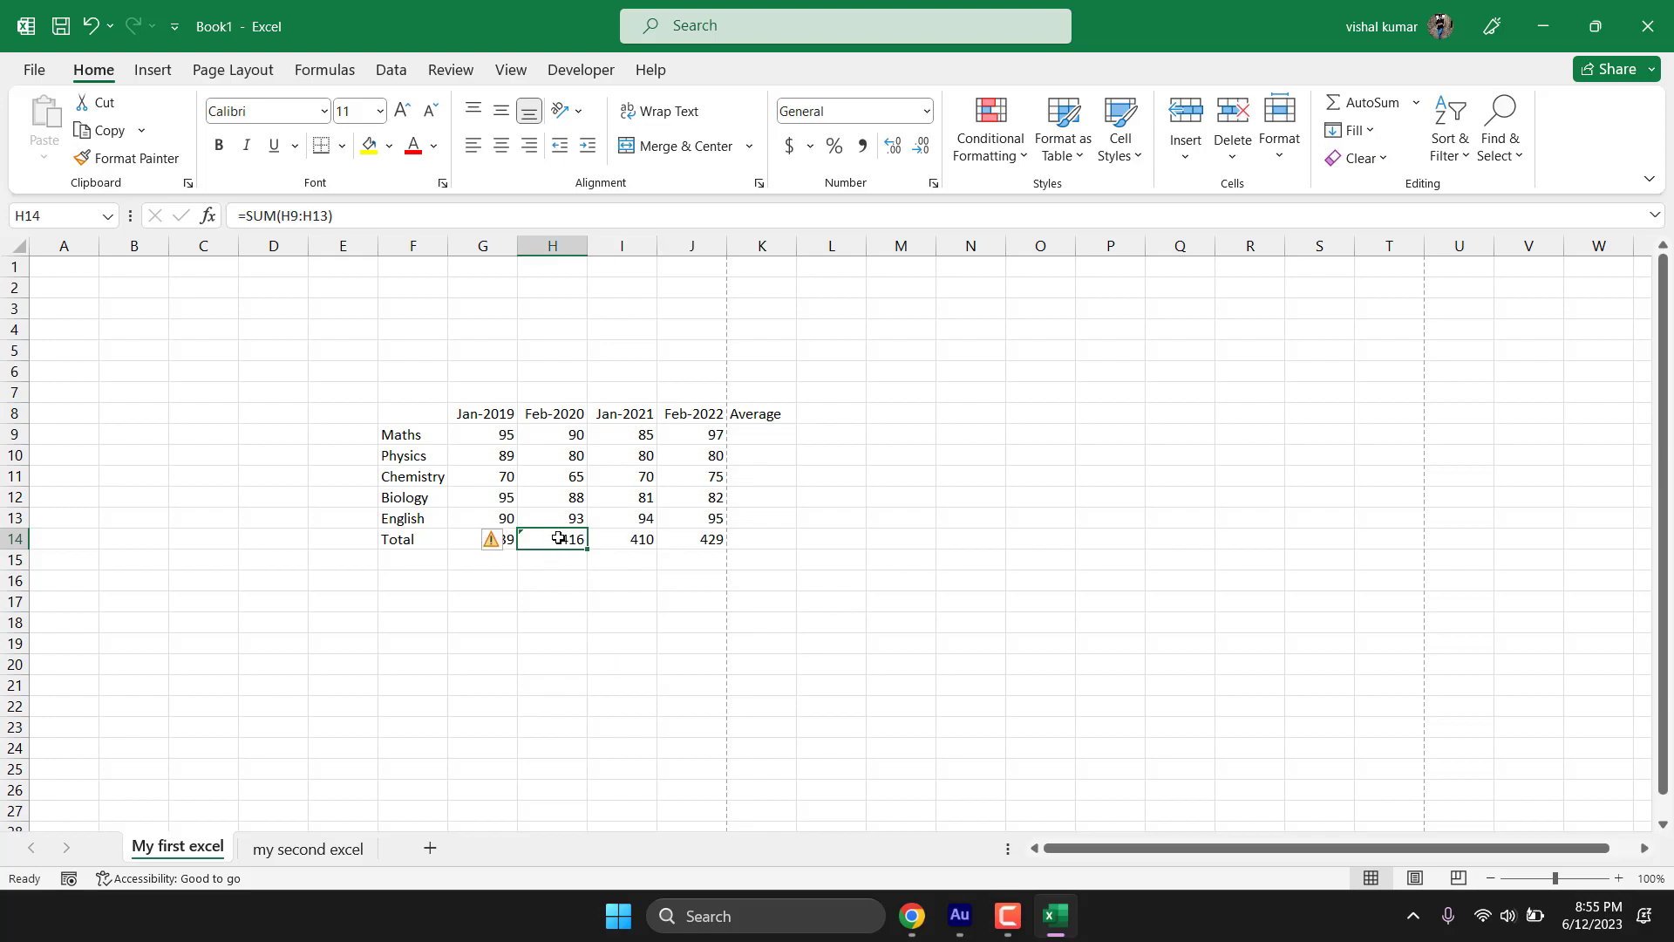
left_click(502, 540)
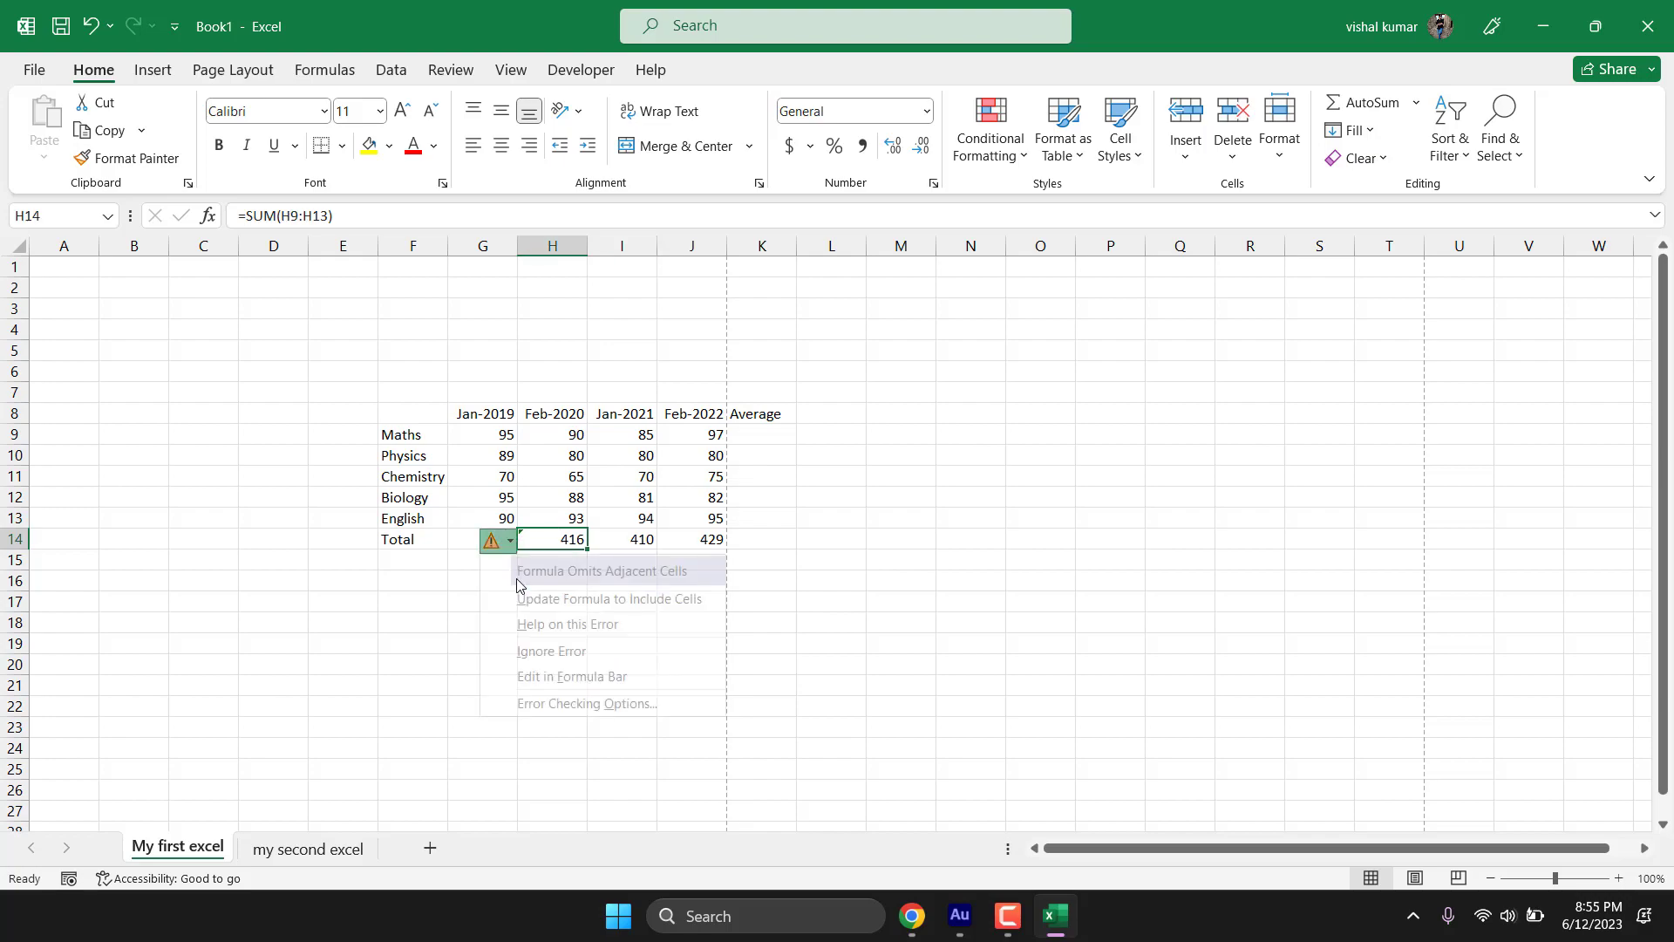
left_click(538, 654)
left_click(542, 656)
Step: Check the SUM ranges of the Jan-2019 and Feb-2020 totals in G14 and H14
double_click(493, 541)
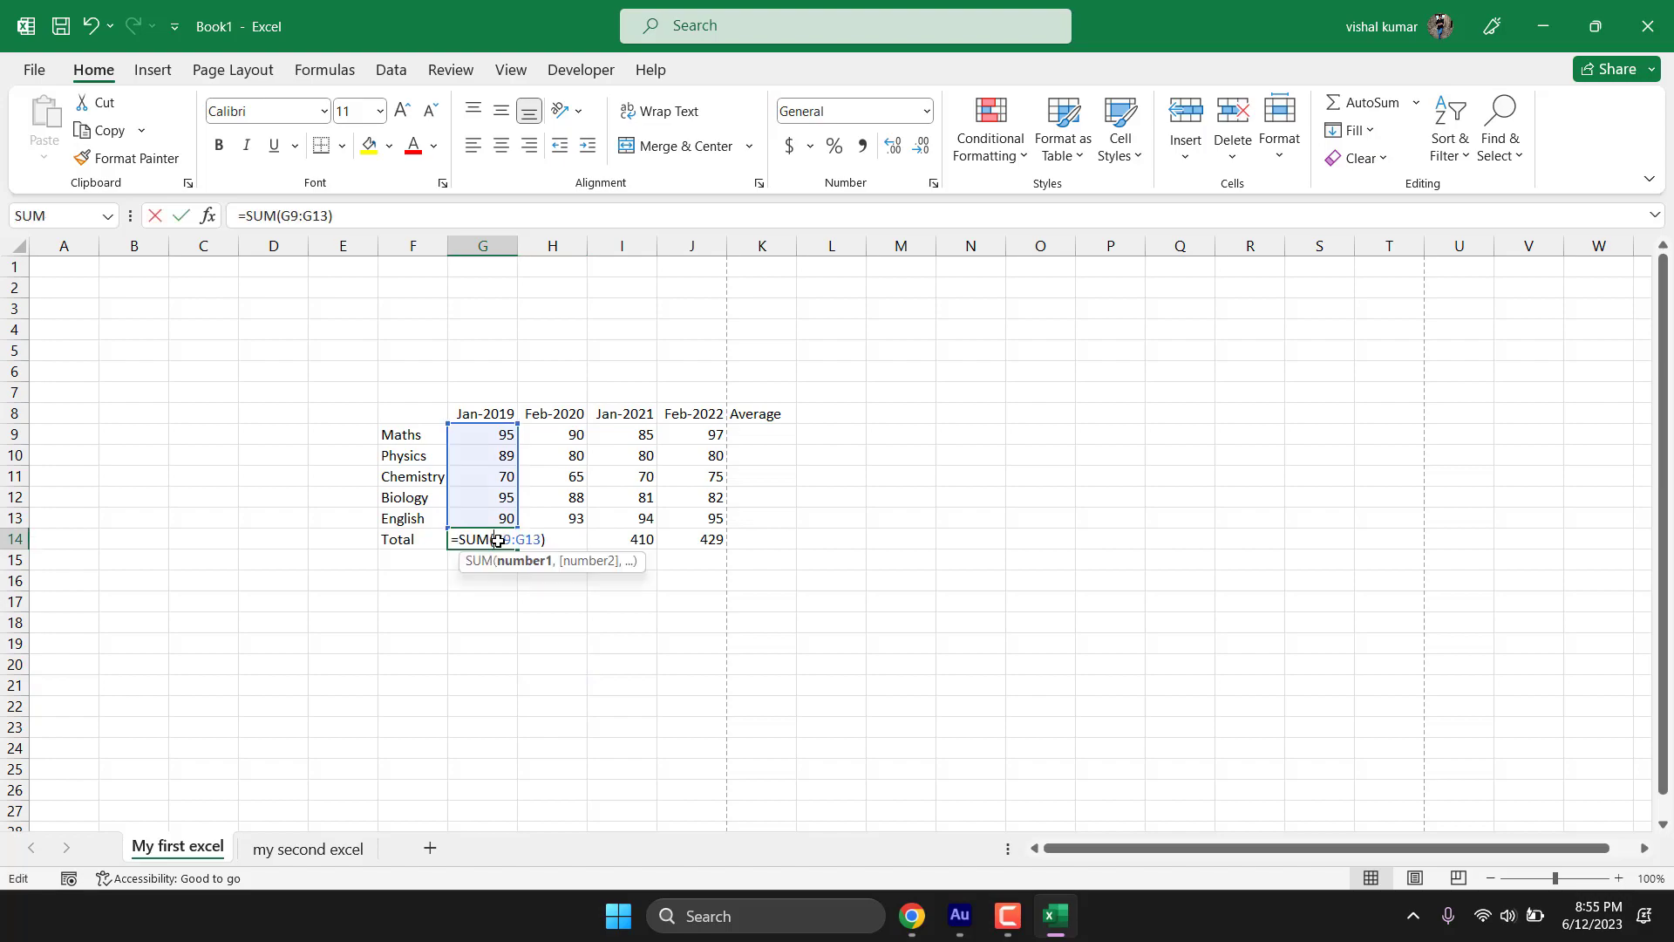
left_click(488, 539)
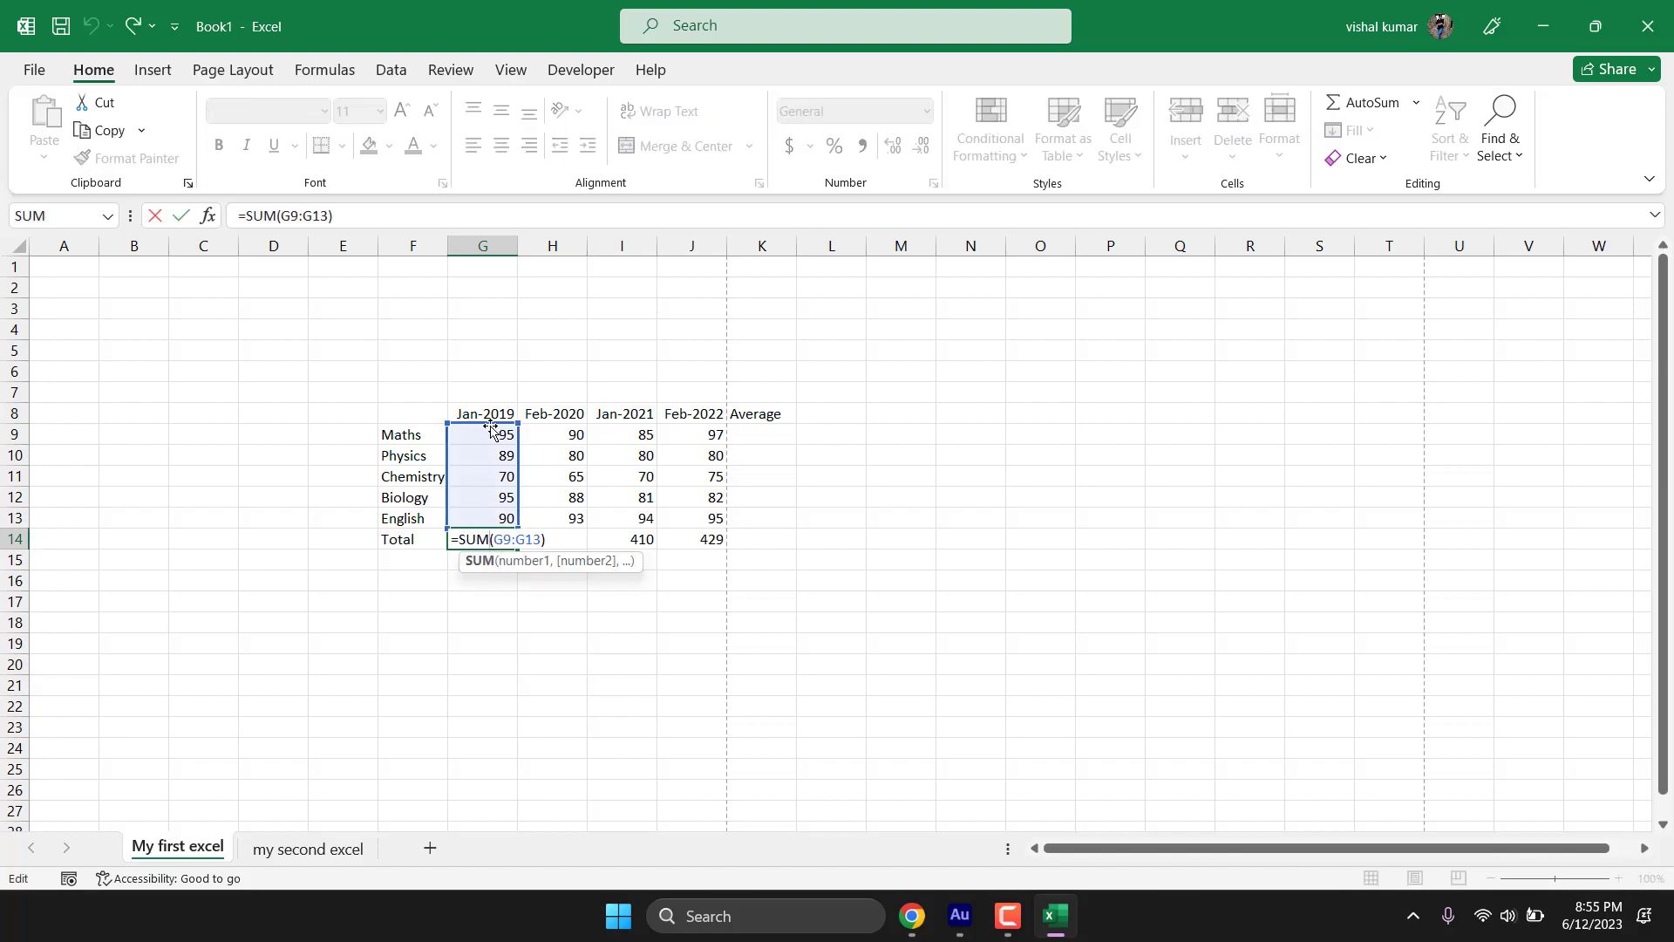
key("Escape")
left_click(563, 541)
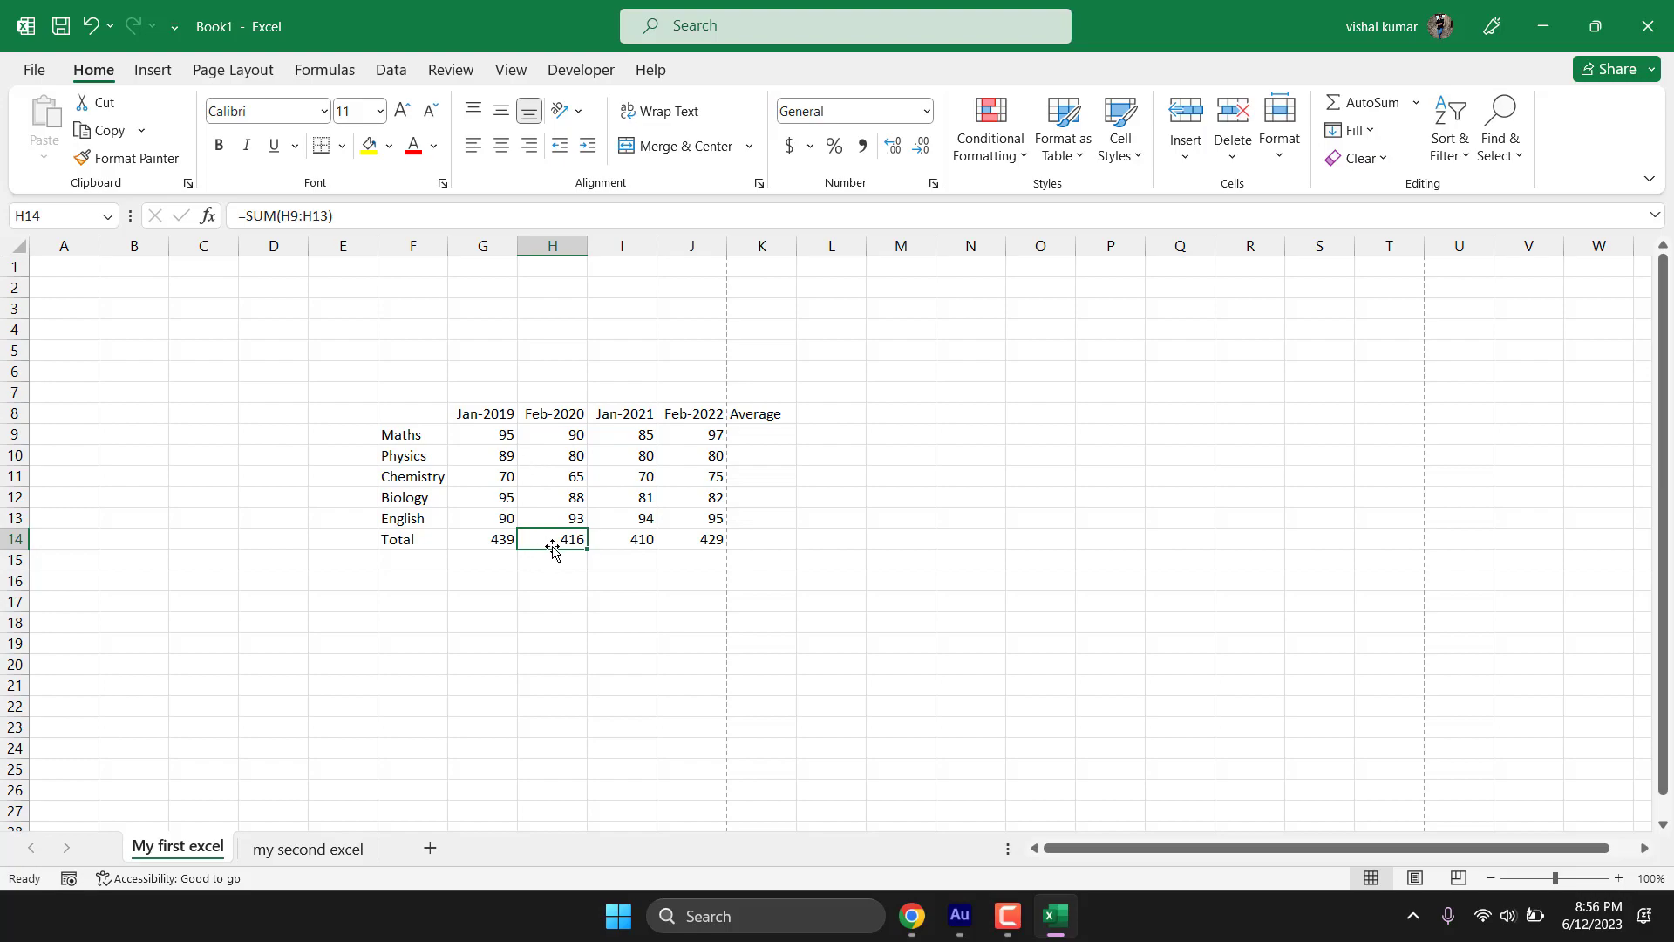
Step: Copy the Jan-2021 total formula from I14 to O14 and inspect the range it references
left_click(619, 544)
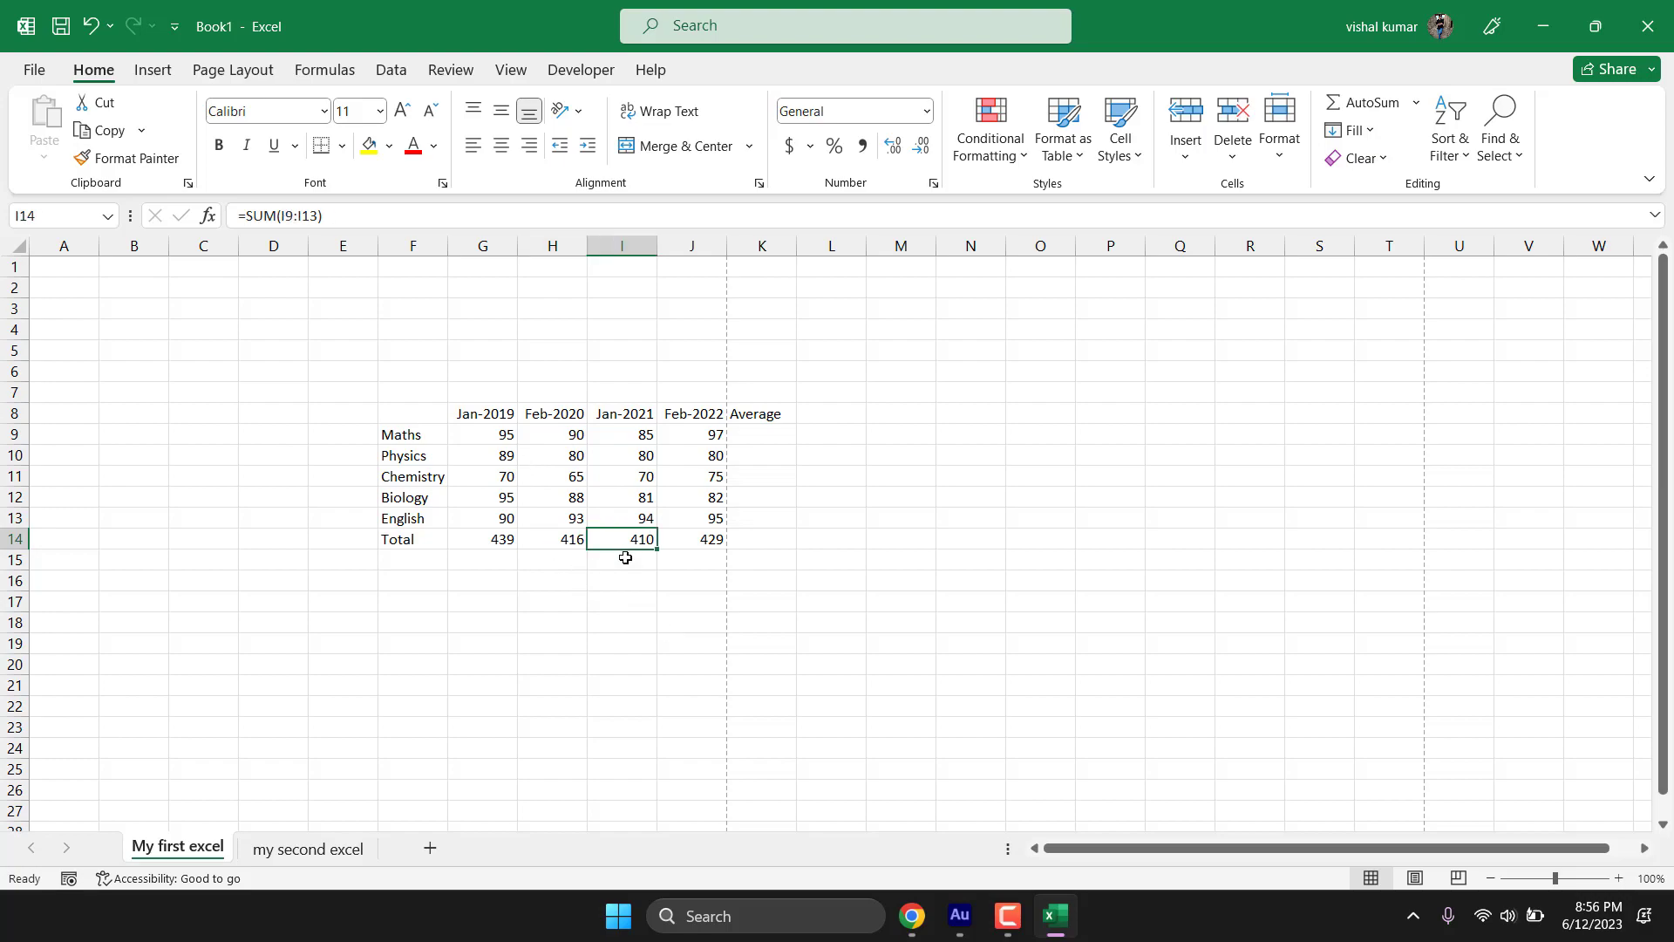
key("ctrl+c")
left_click(1035, 541)
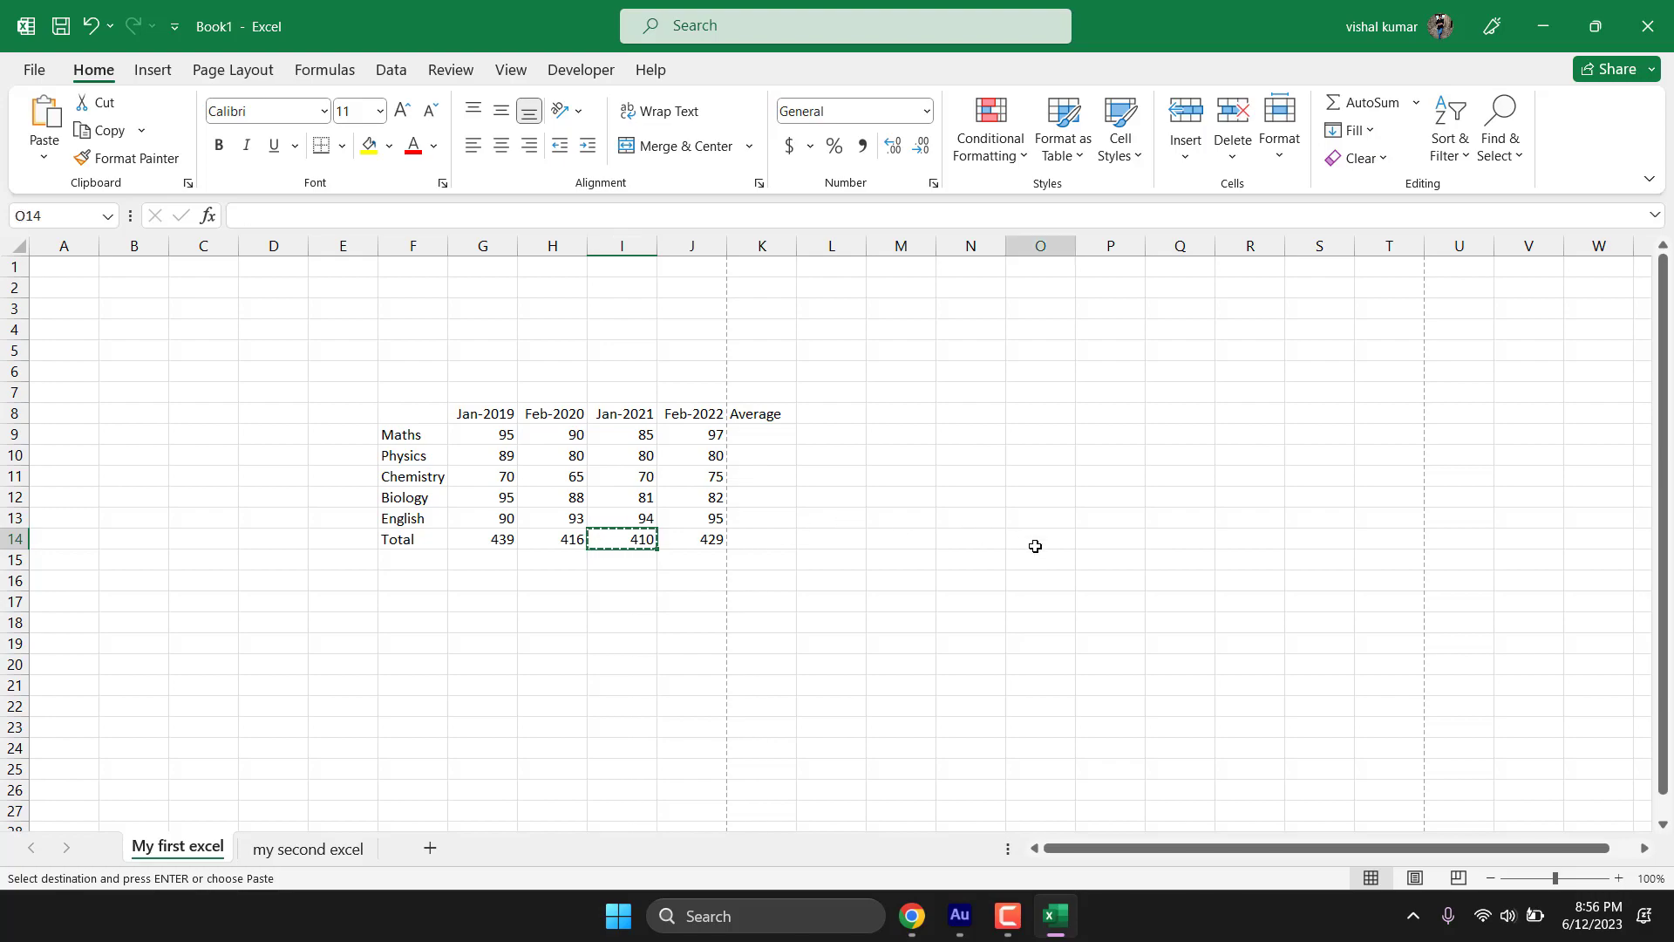
key("ctrl+v")
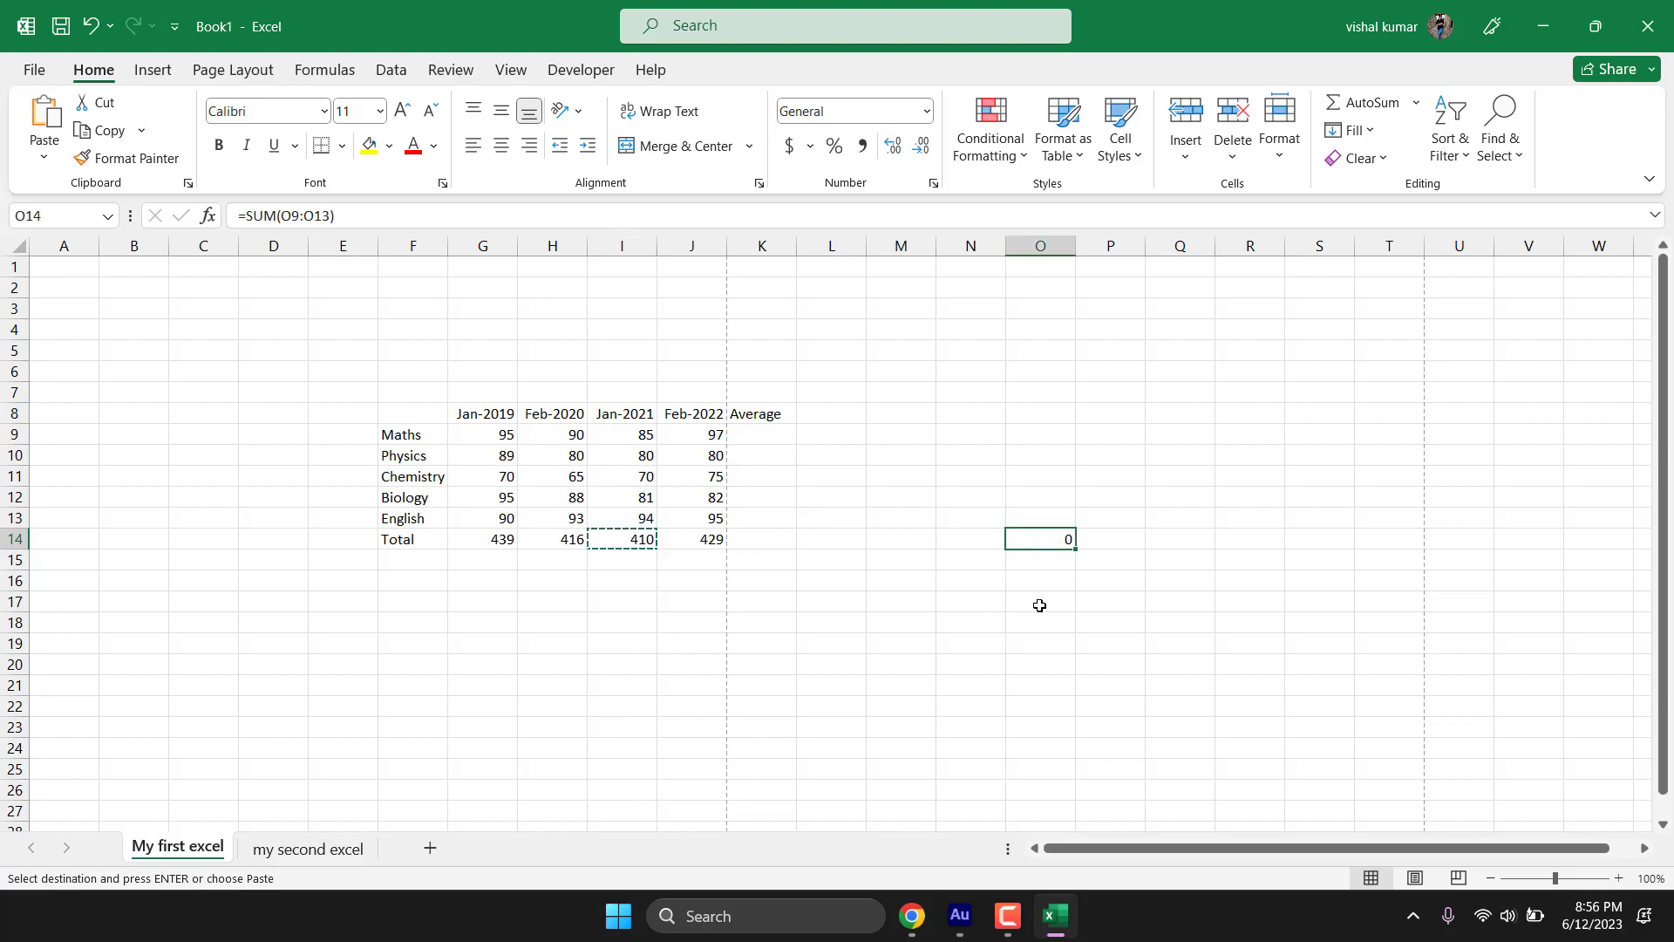
double_click(1064, 539)
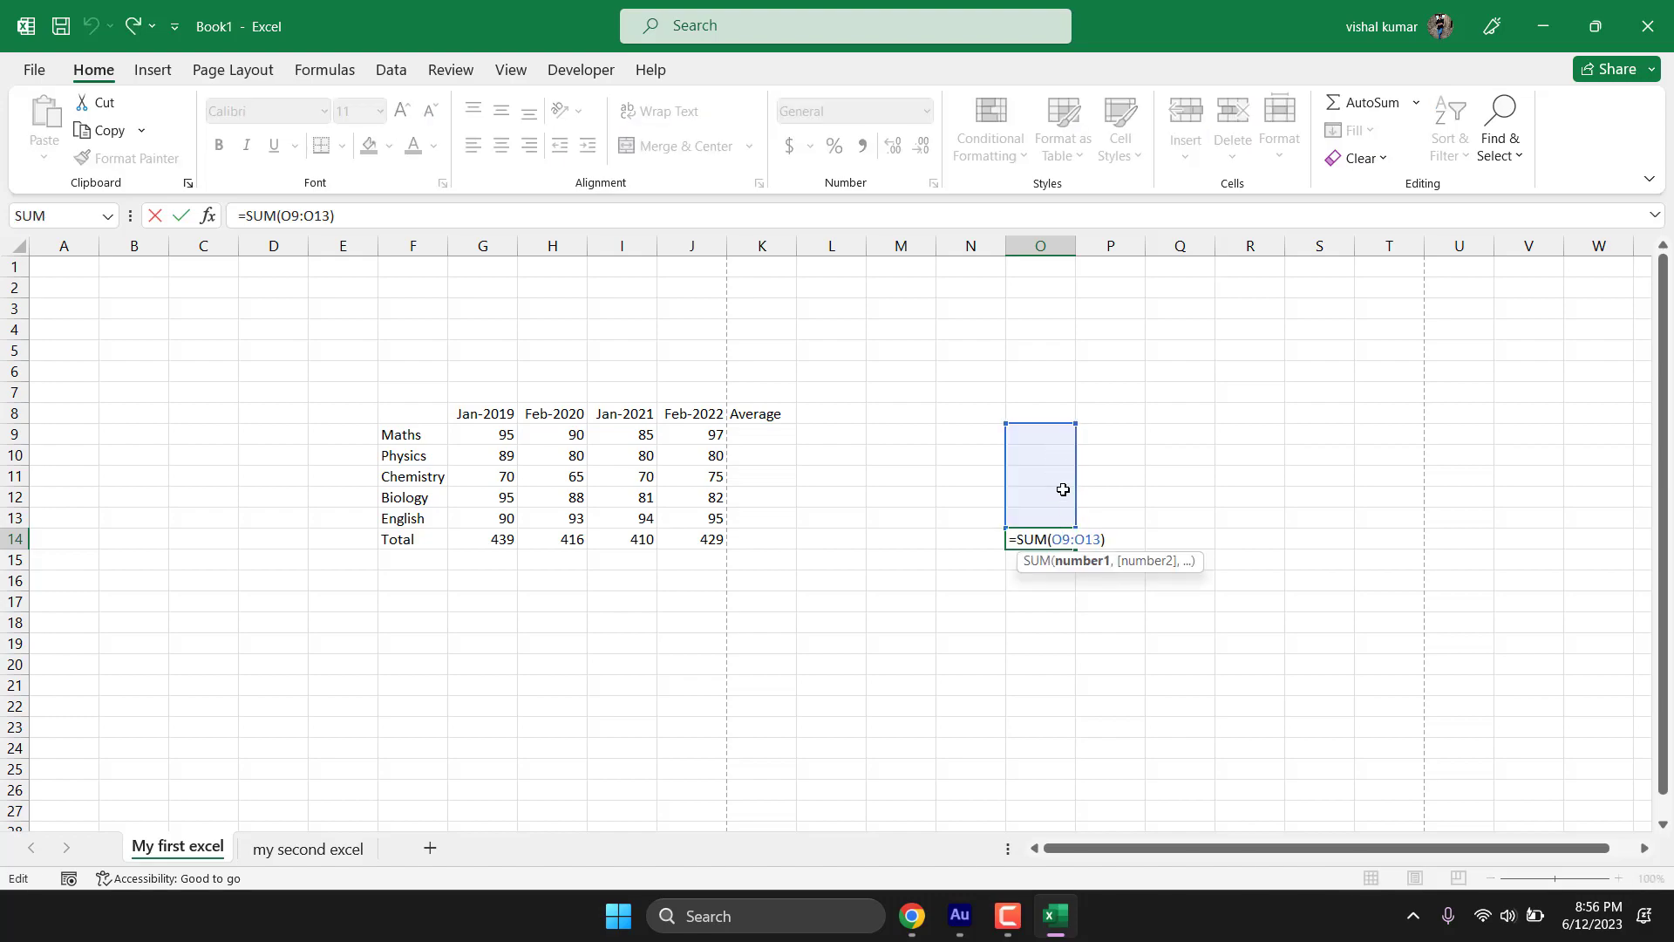
left_click(1020, 624)
Step: Copy the SUM formula from O14 to T10 and inspect the cells above it that the formula references
left_click(1062, 539)
key("ctrl+c")
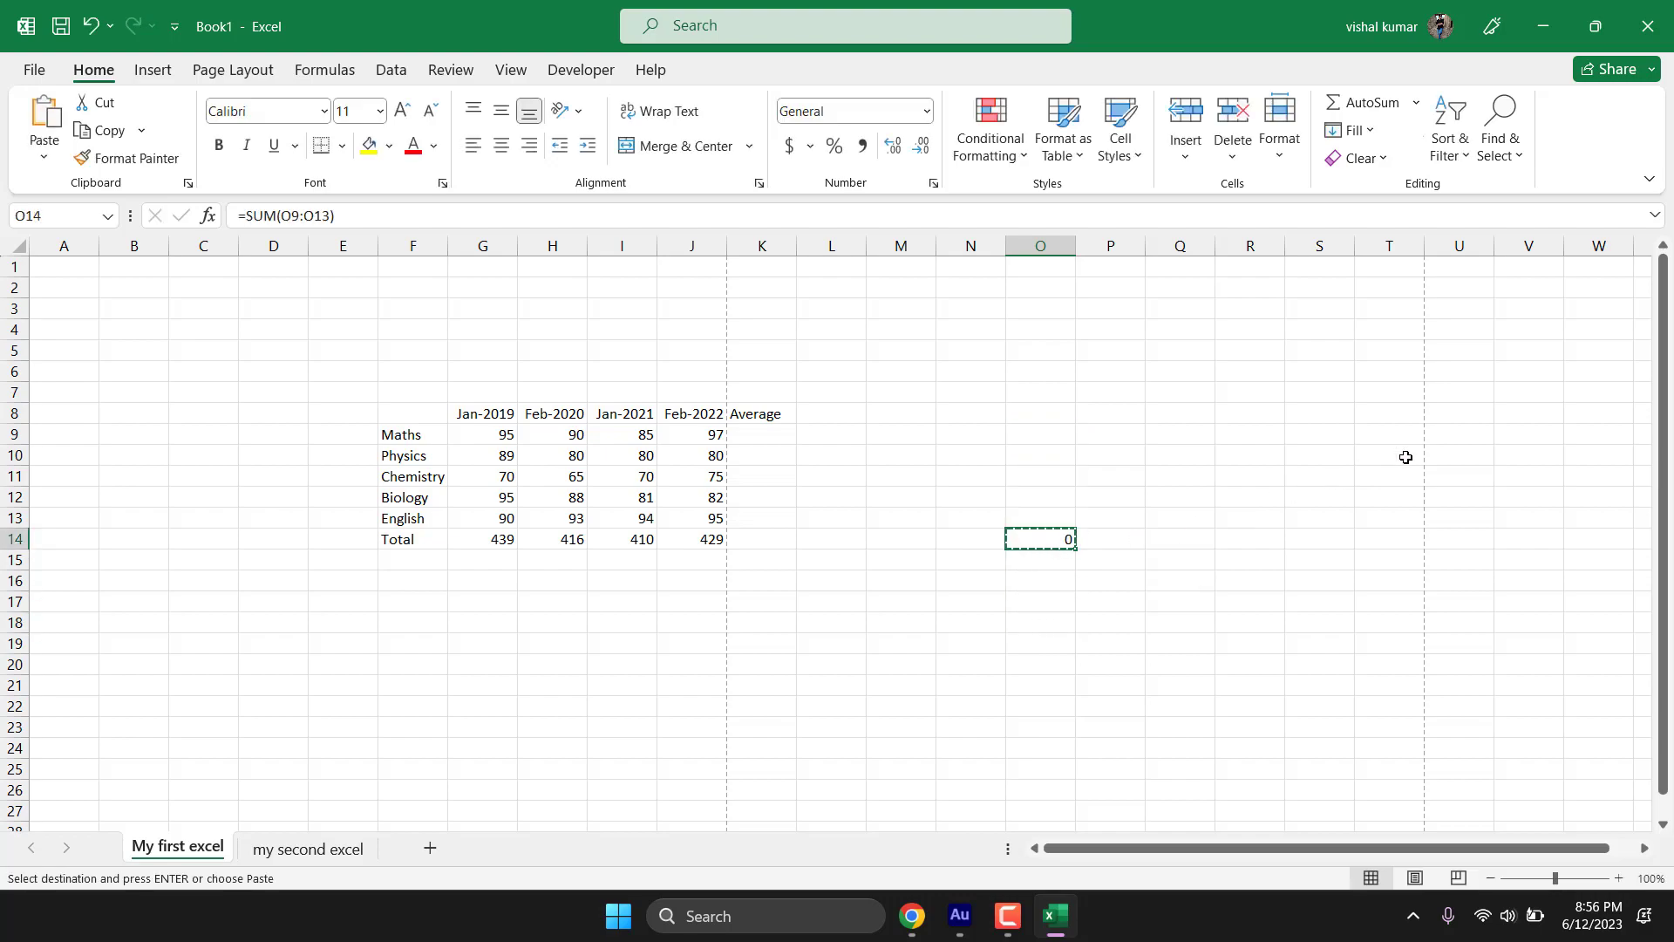
left_click(1401, 456)
key("ctrl+v")
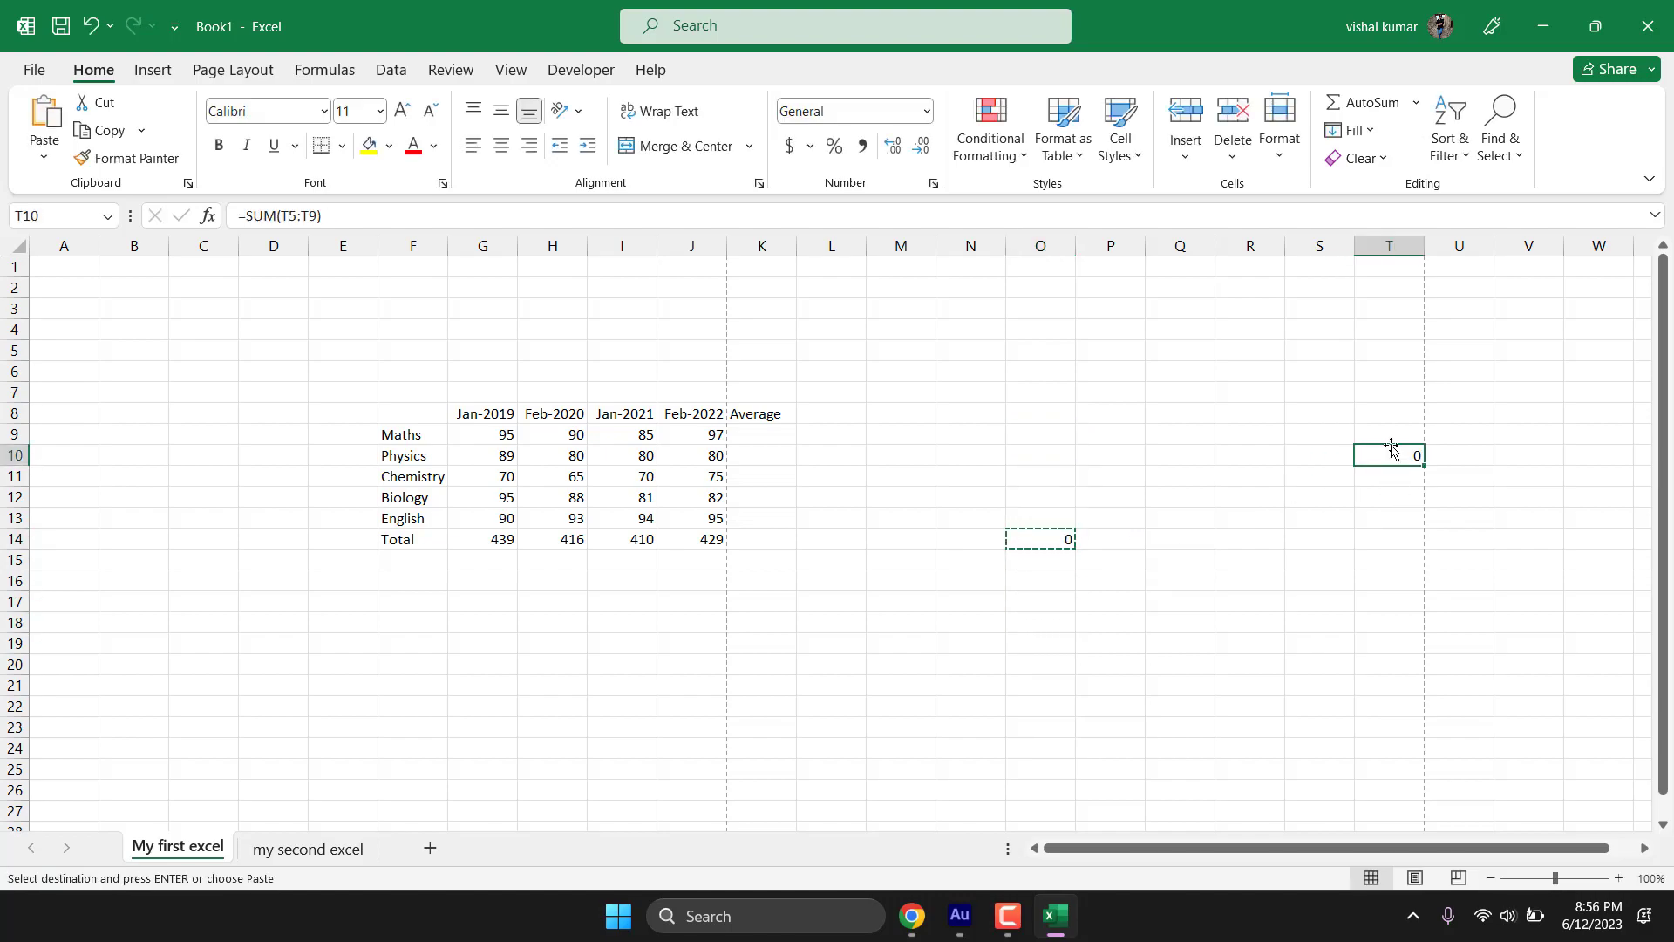
double_click(1394, 450)
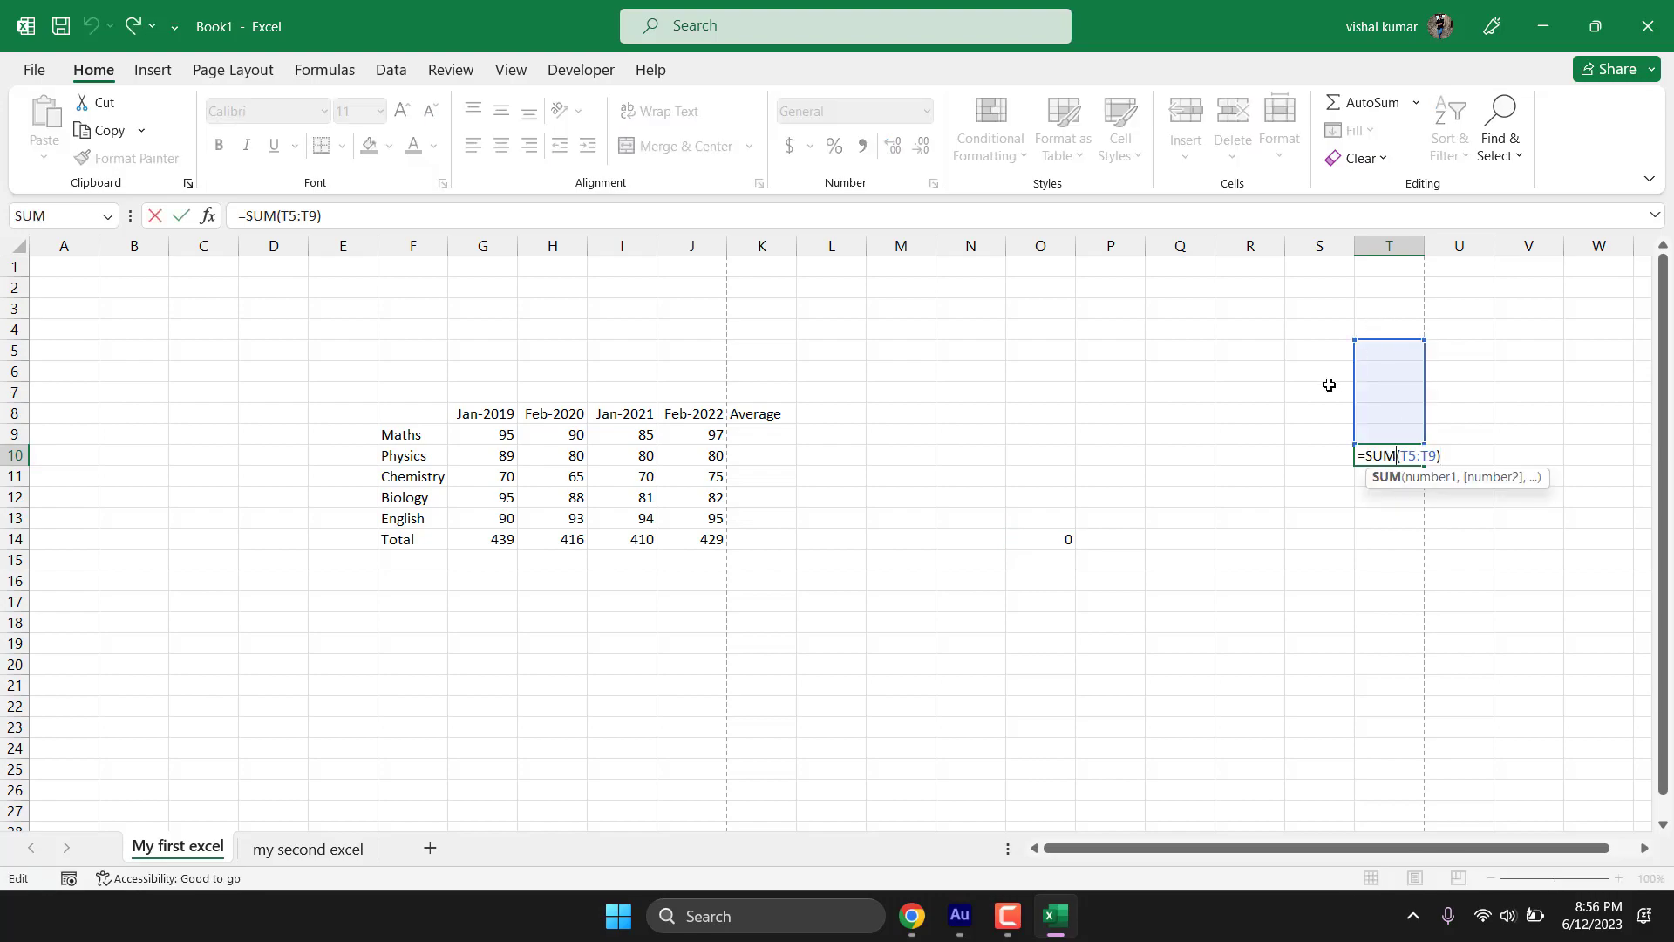
left_click(1384, 368)
left_click(1384, 412)
left_click(1383, 433)
left_click(1383, 393)
Step: Clear the range N5:U18 to remove the copied SUM formulas beside the marks table
left_click_drag(1496, 350, 1003, 614)
key("Delete")
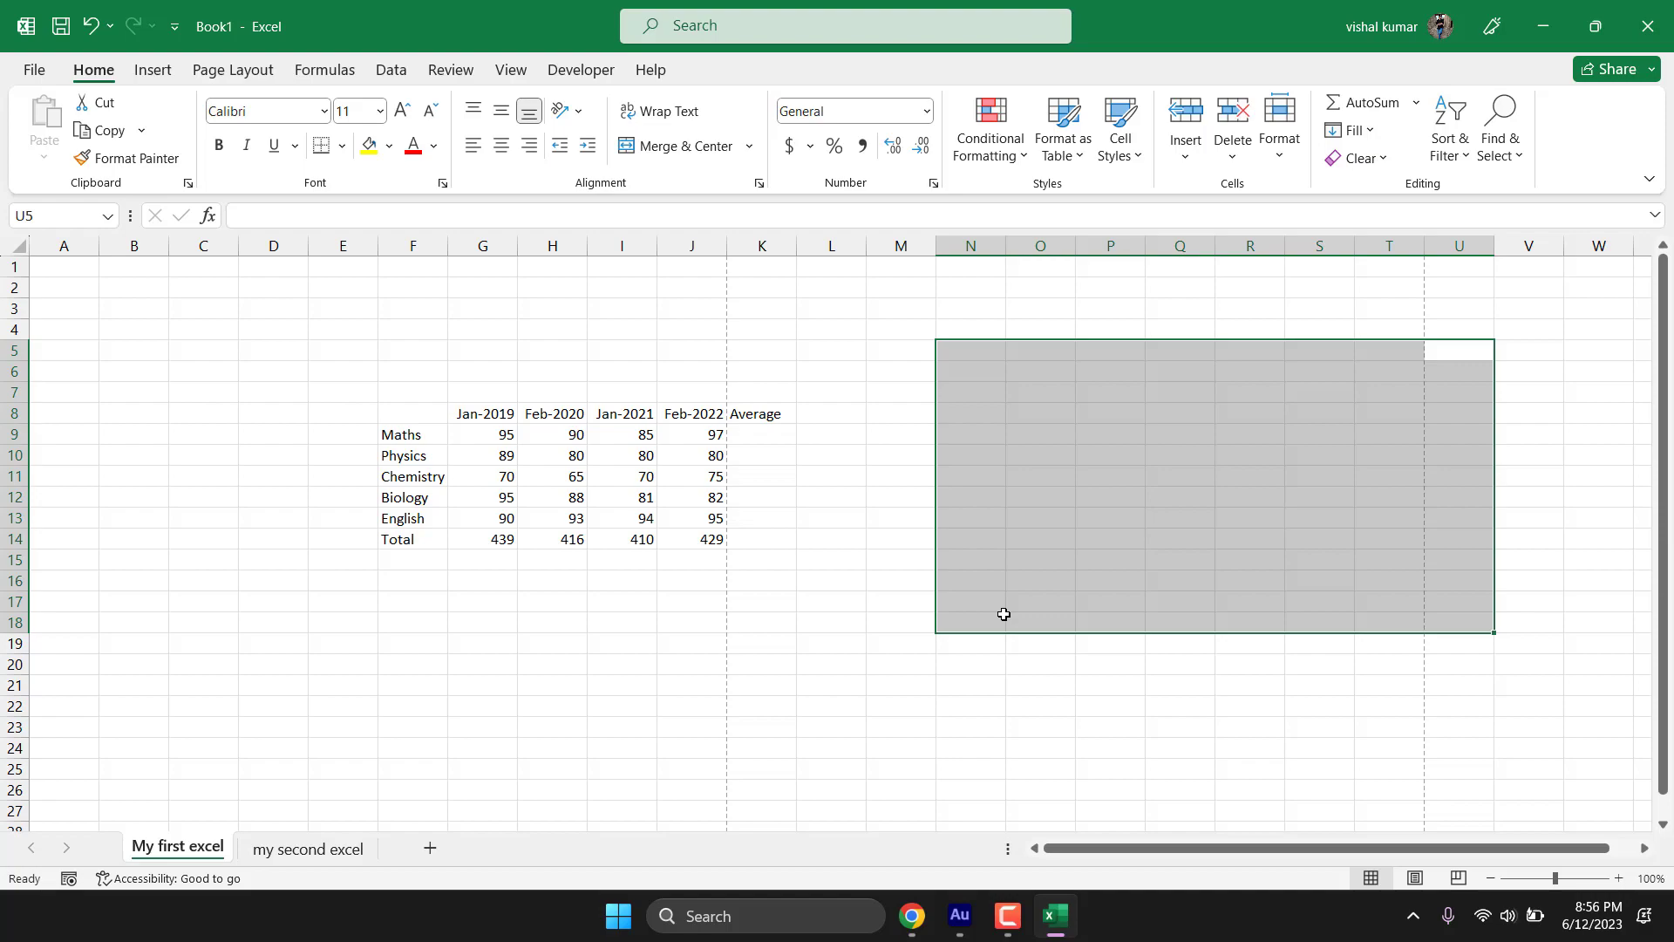
left_click(810, 567)
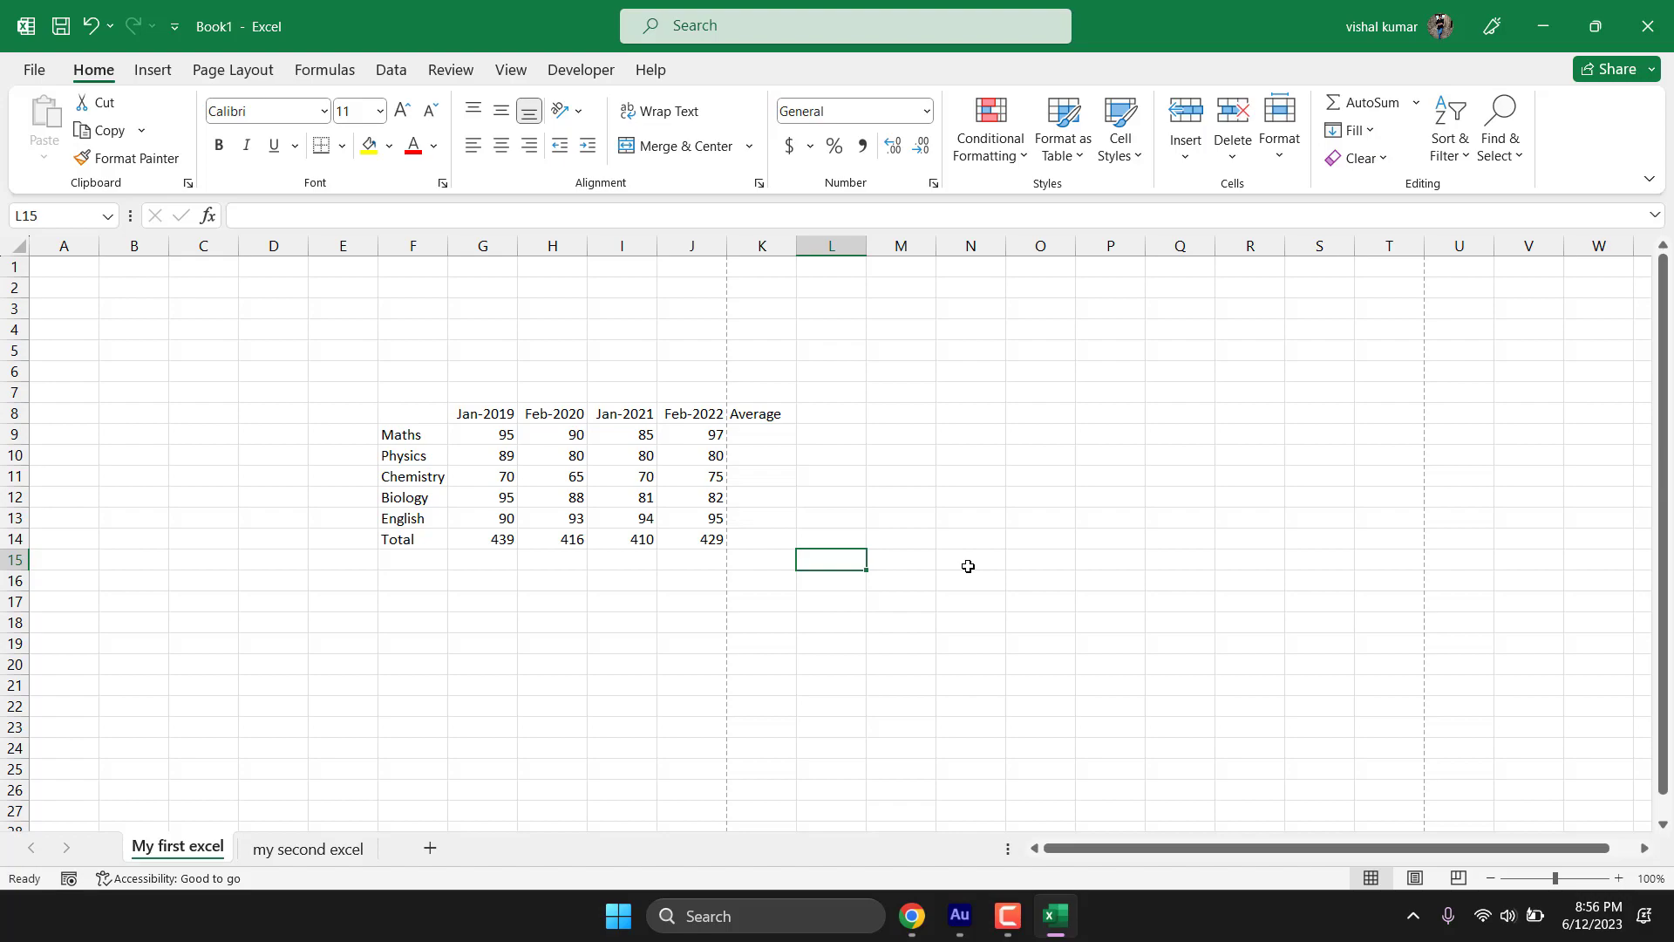
Step: Calculate the Maths average in K9 with =AVERAGE(G9:J9)
left_click(765, 436)
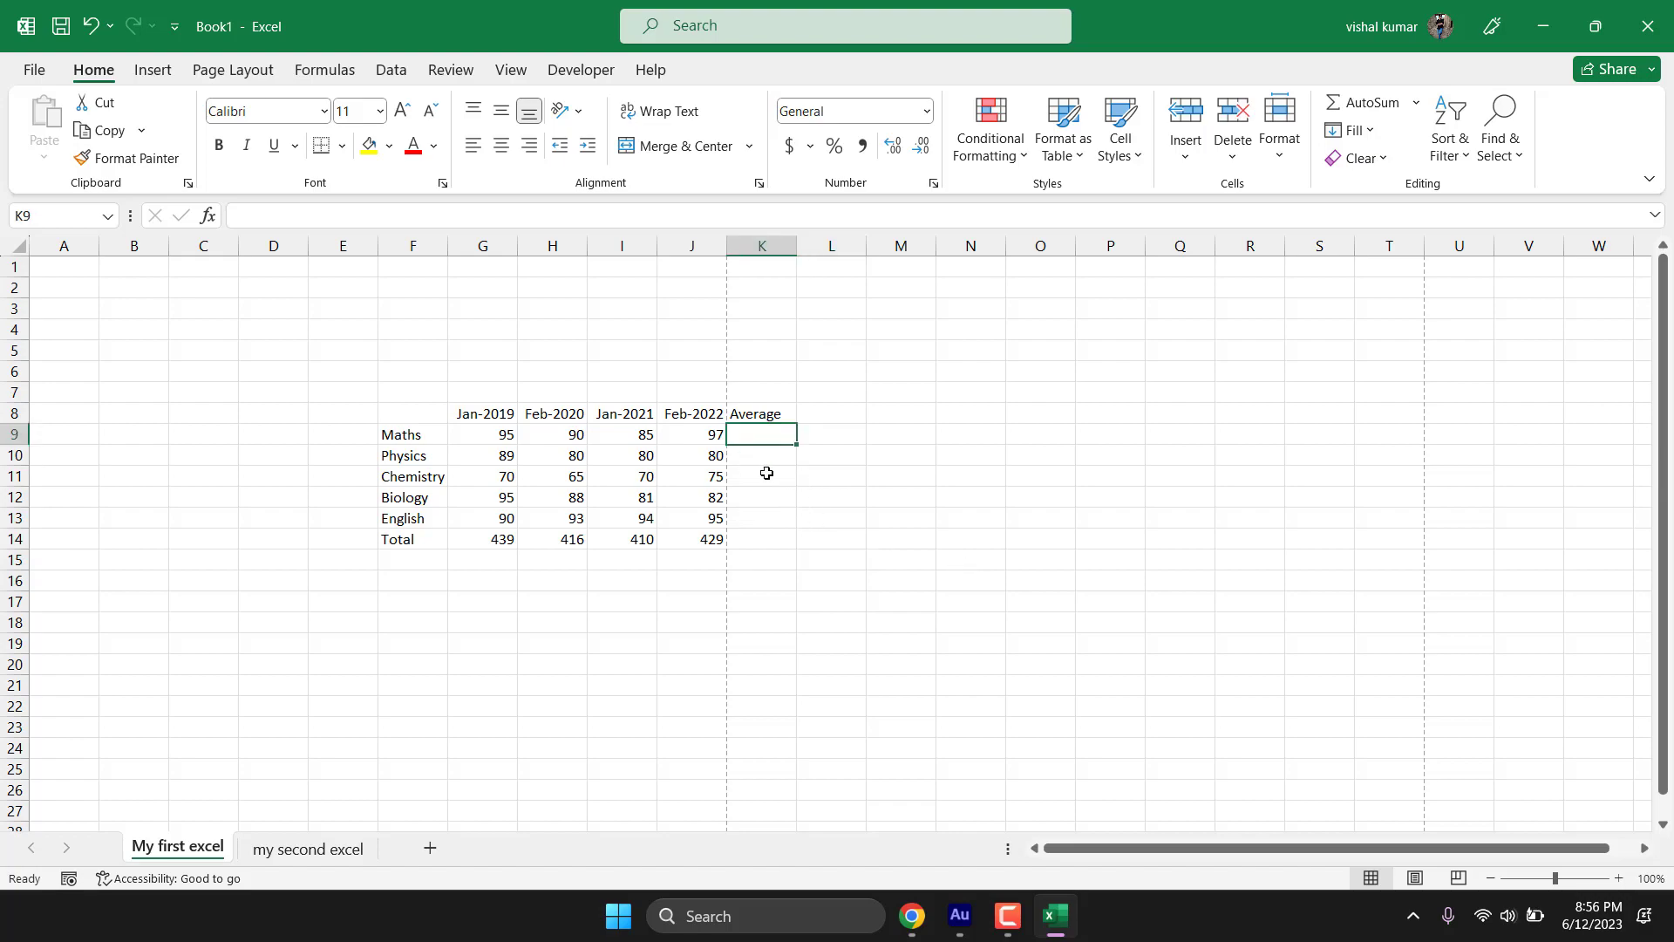
type("=")
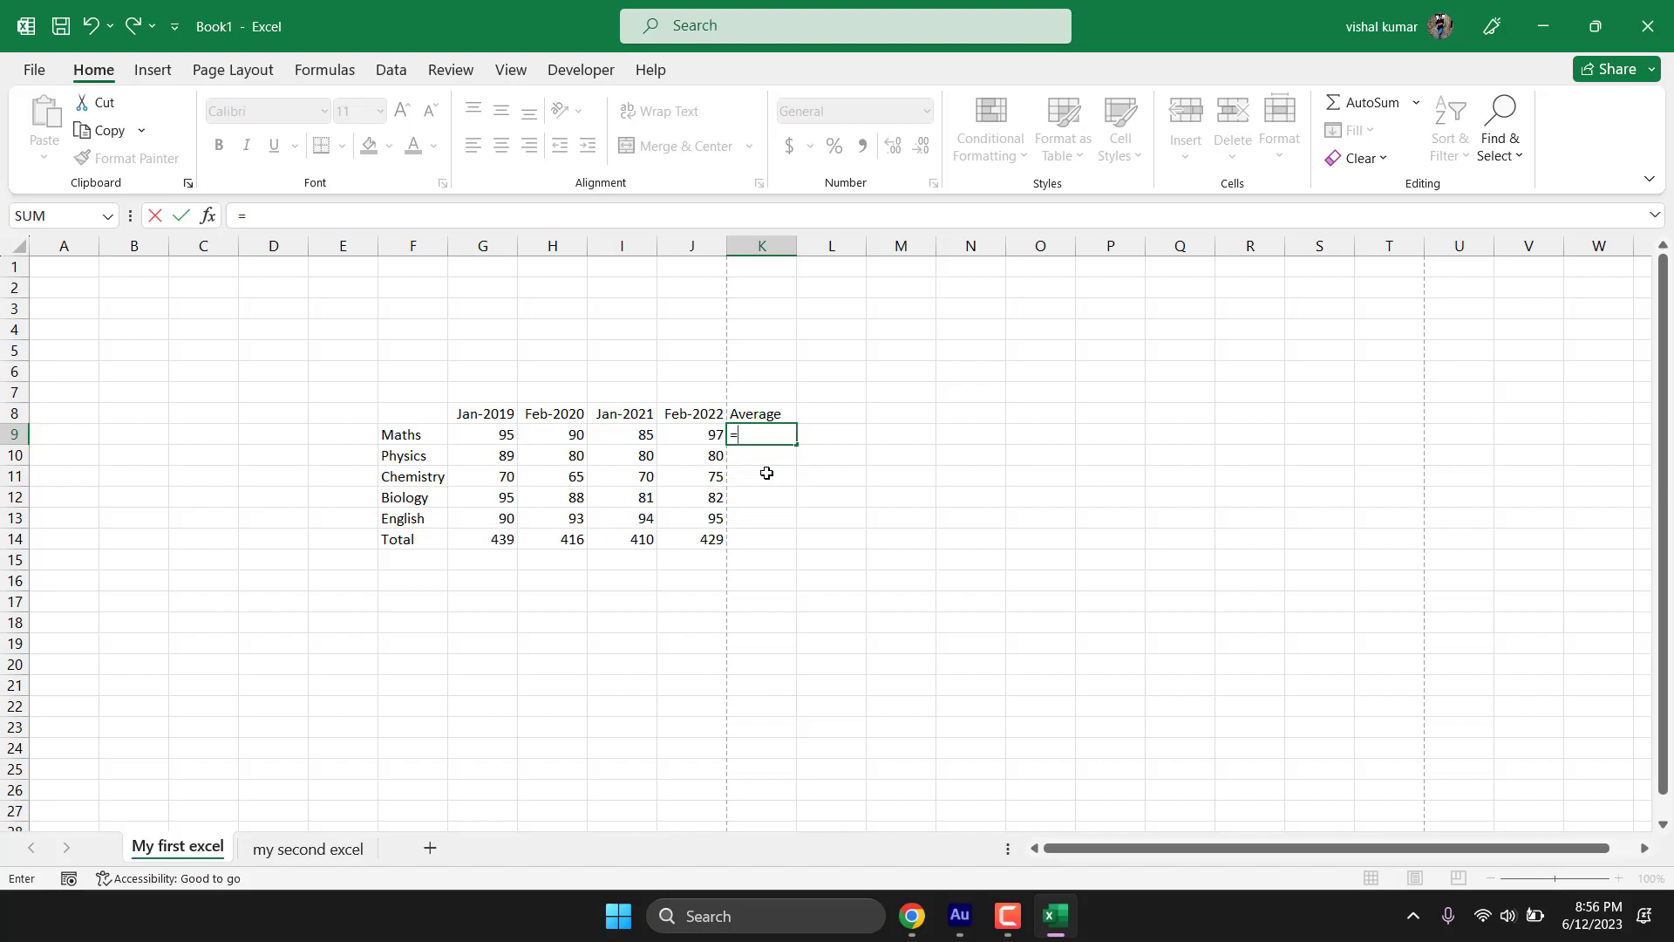
type("avera")
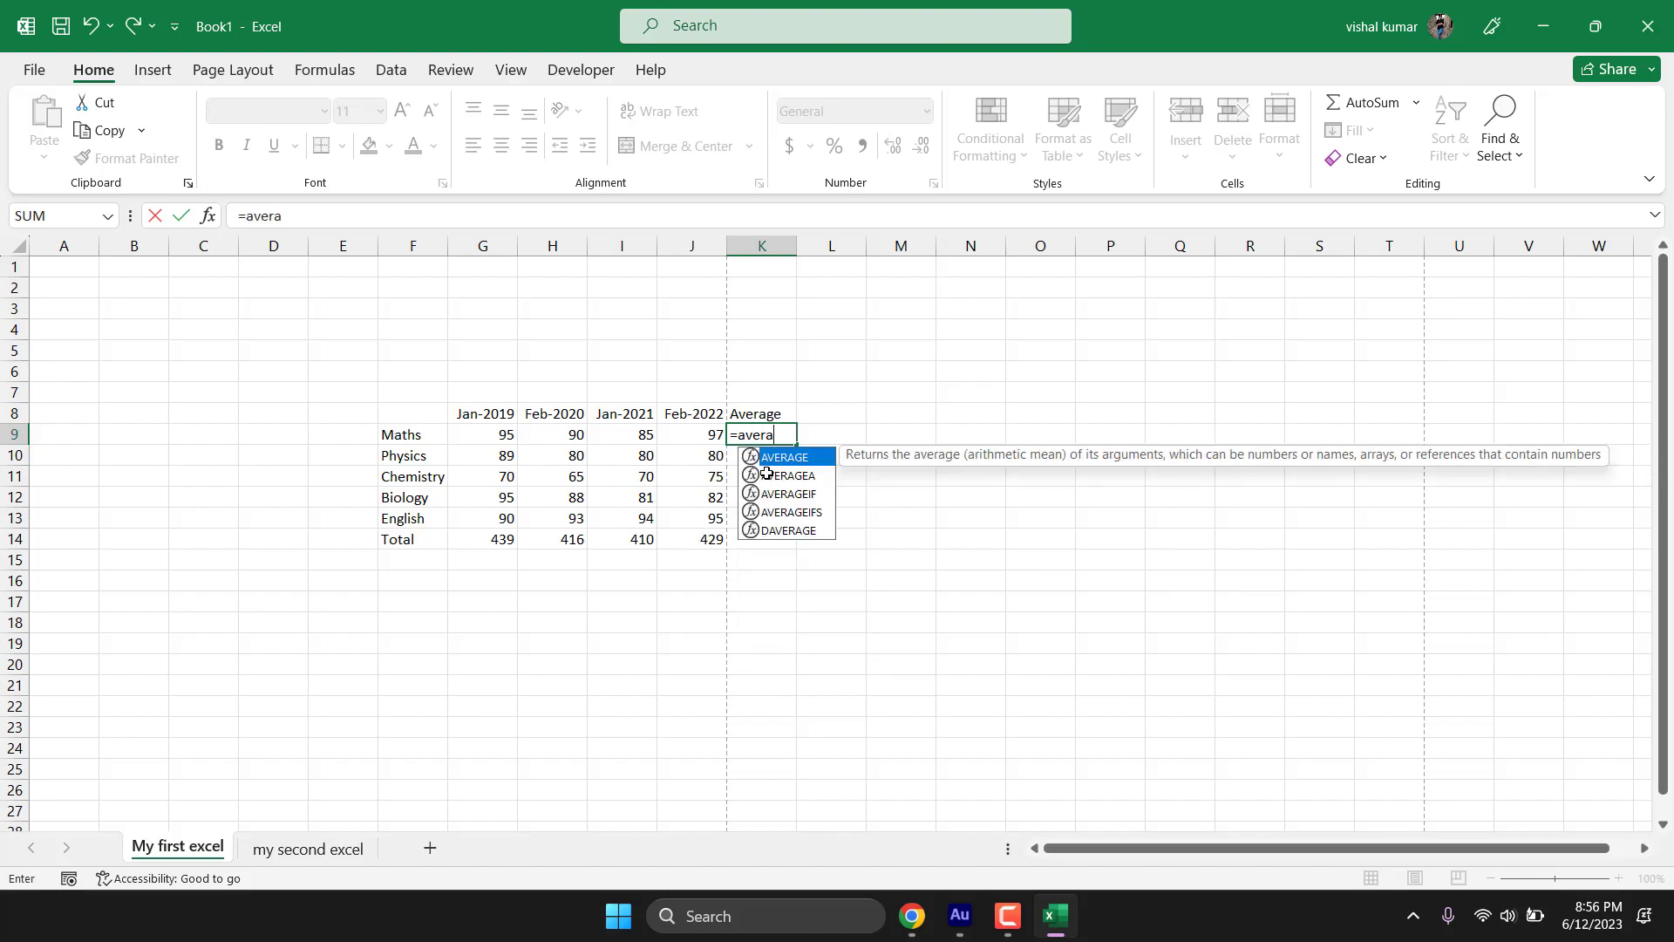
key("Tab")
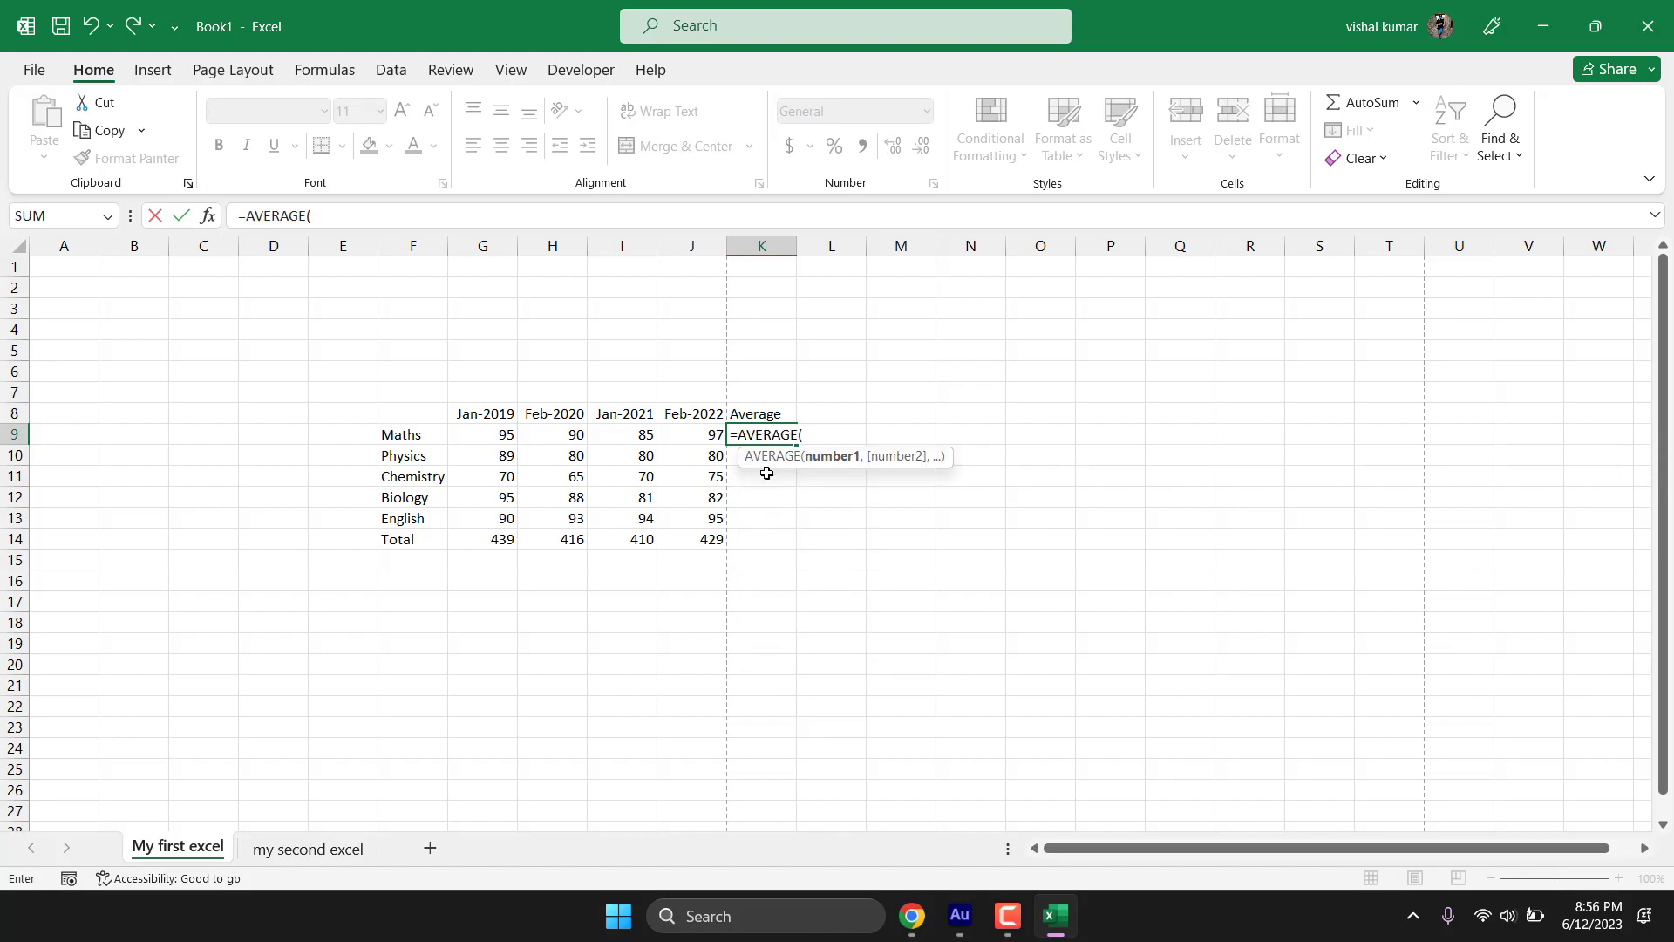
left_click_drag(505, 434, 712, 443)
type(")")
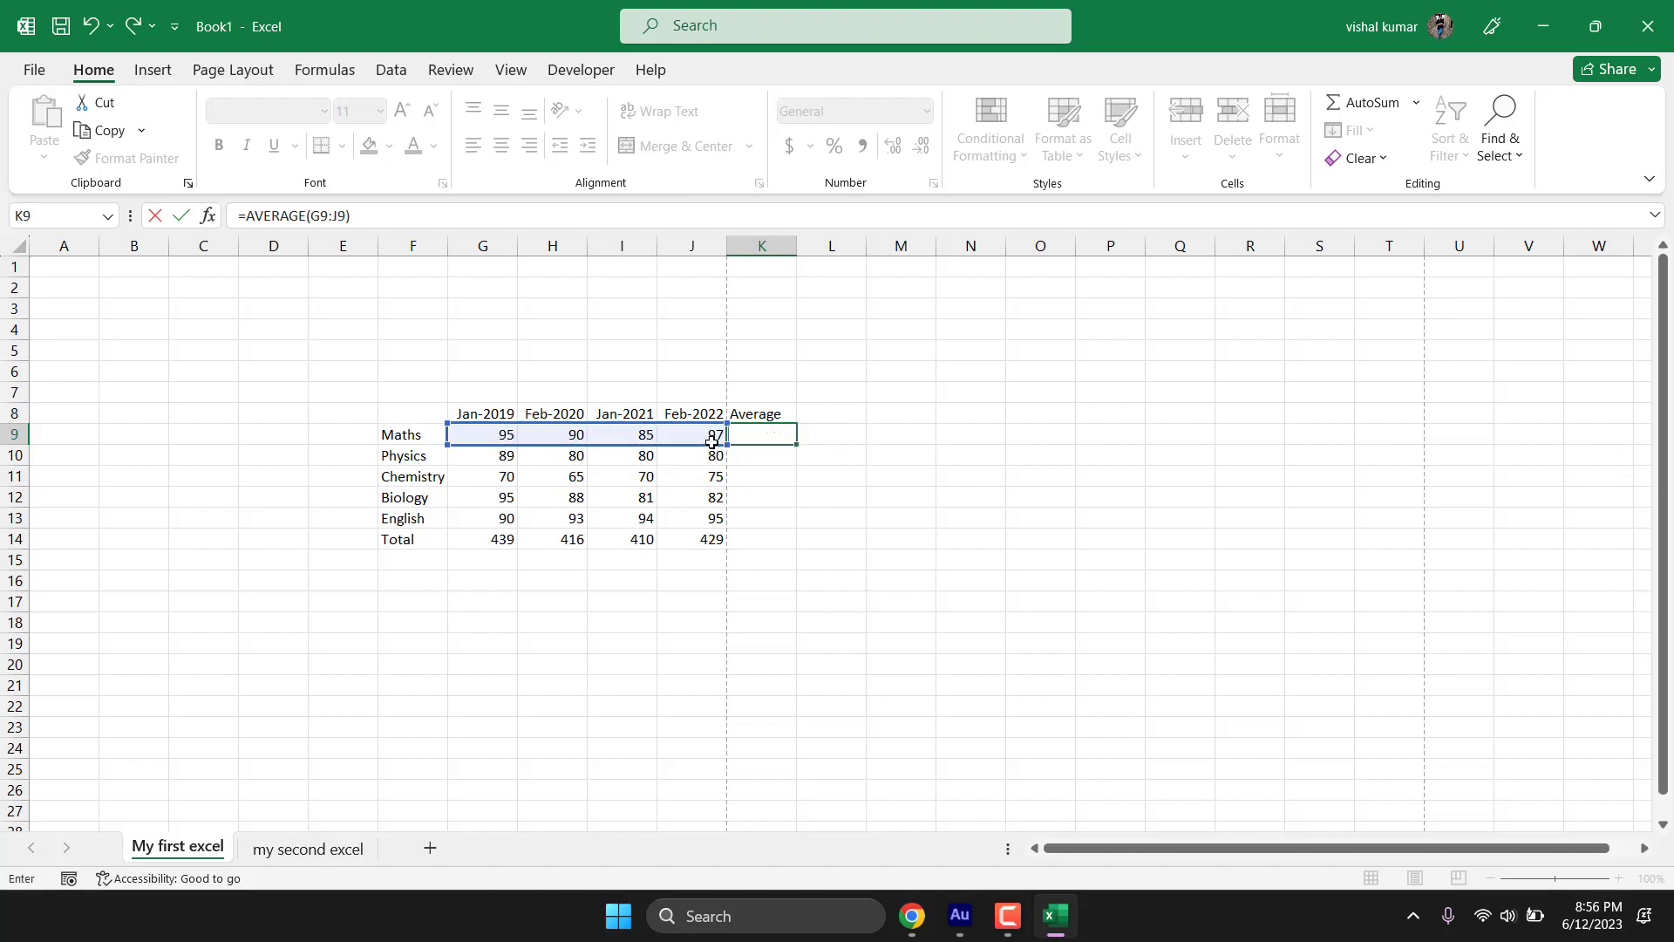
key("Return")
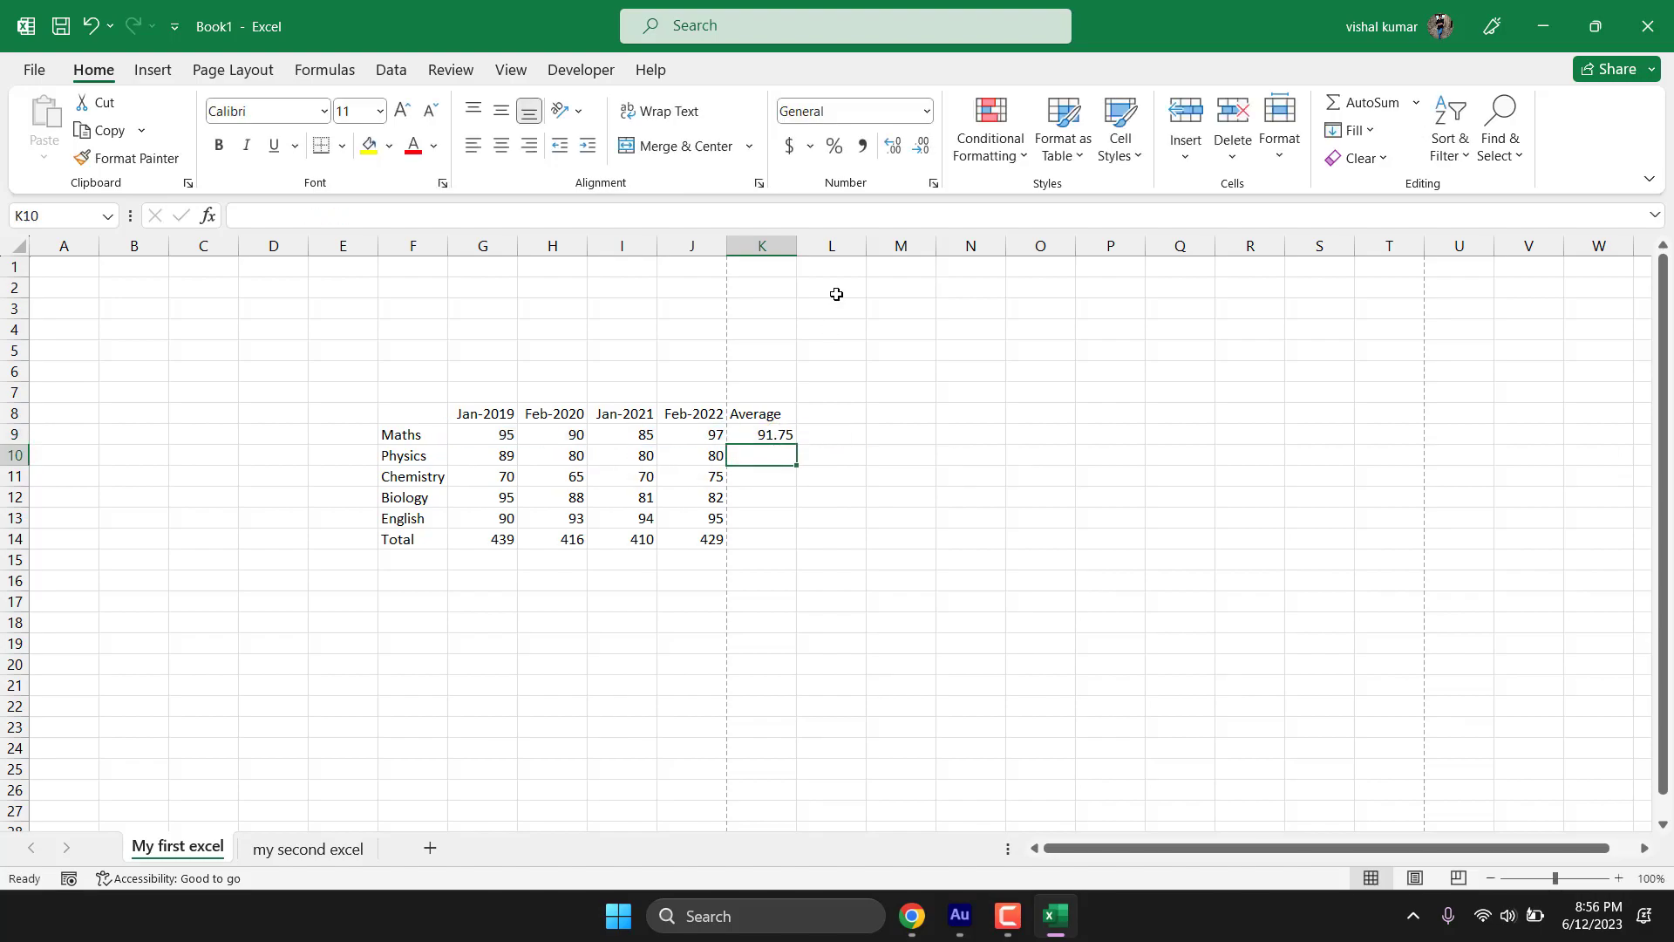
Step: Fill the Maths average formula from K9 down to K14
left_click(778, 434)
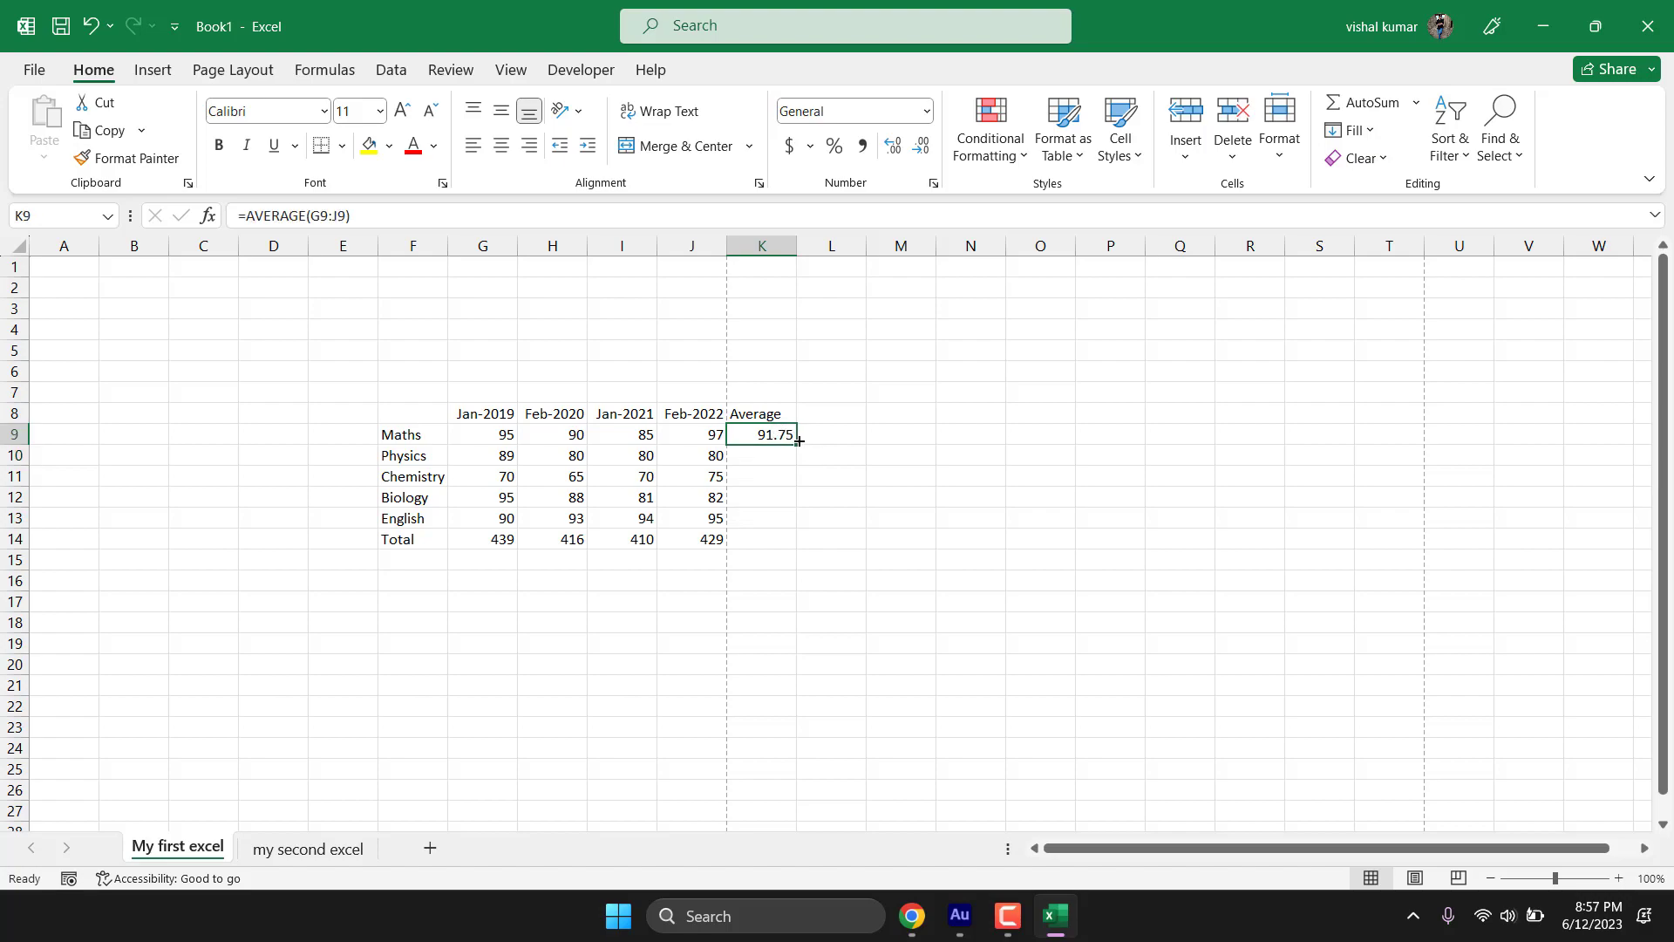
left_click_drag(796, 444, 797, 543)
left_click(844, 493)
Step: Check which cells the Chemistry average formula in K11 references
double_click(783, 477)
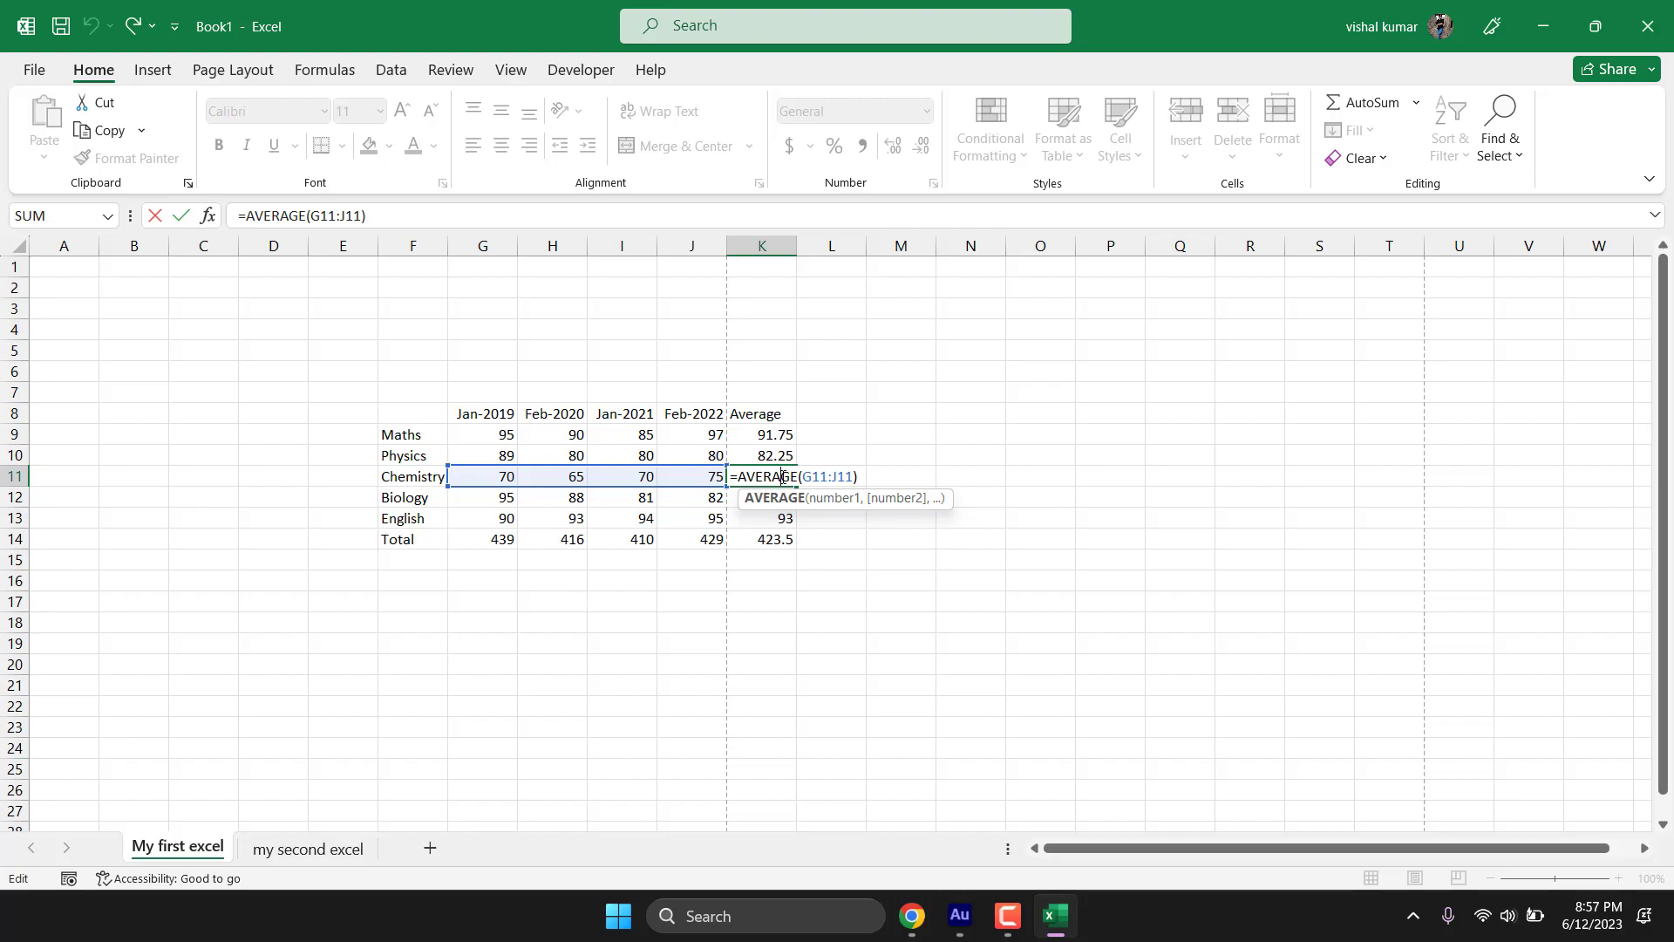
key("Escape")
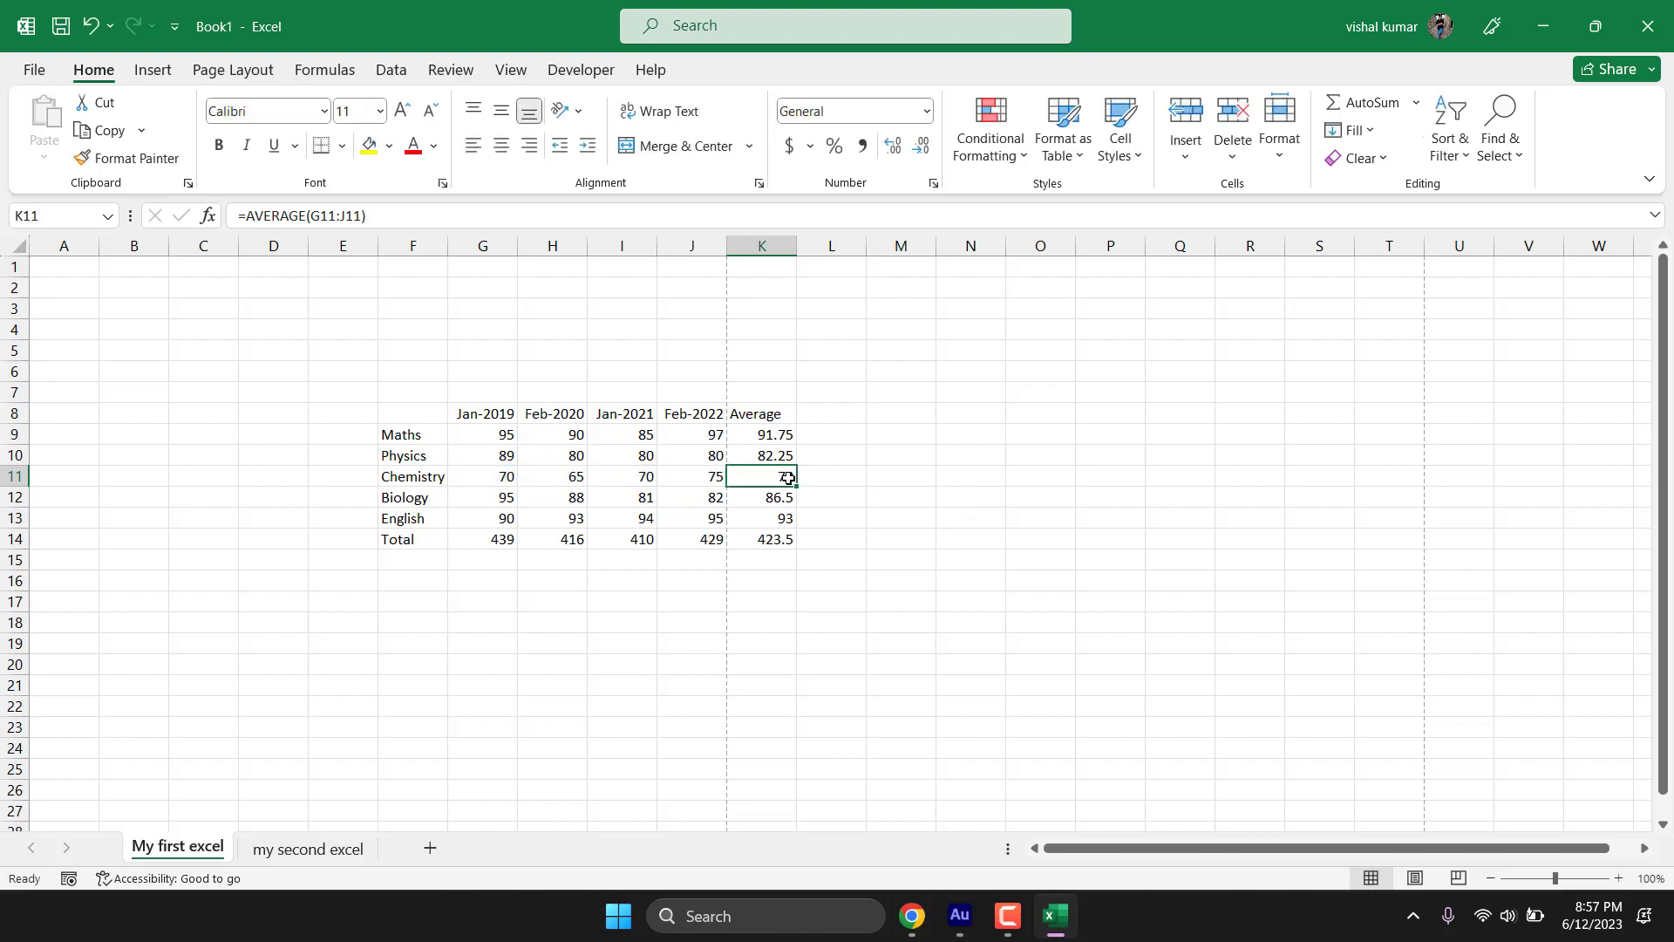
double_click(788, 478)
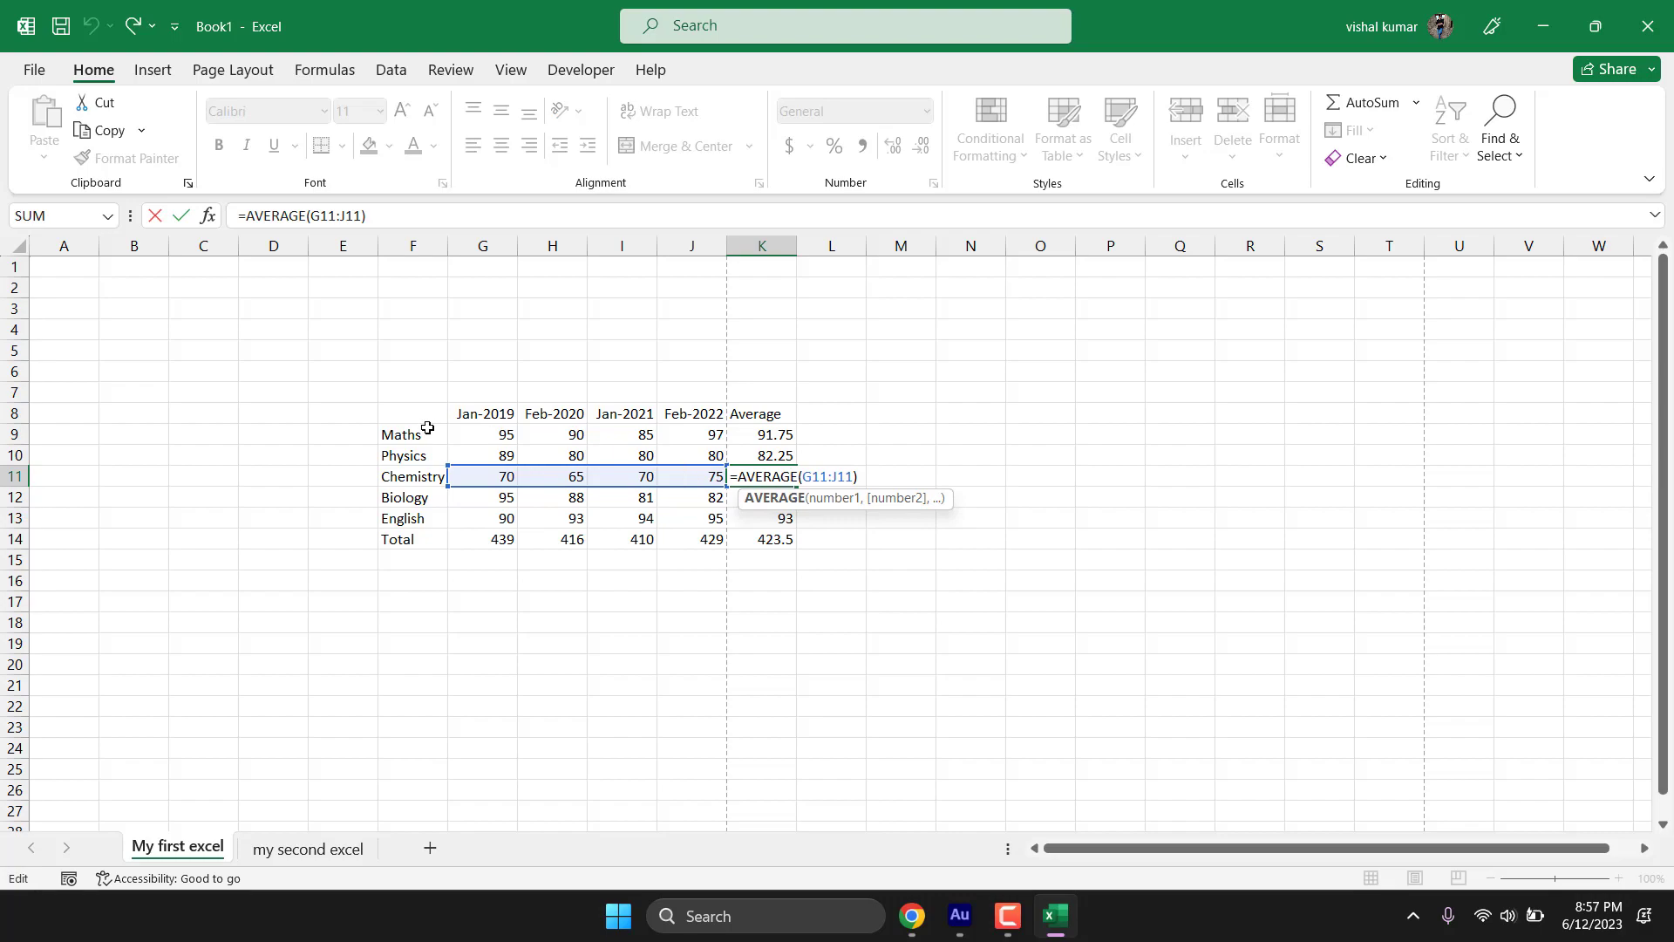
key("Escape")
left_click(897, 433)
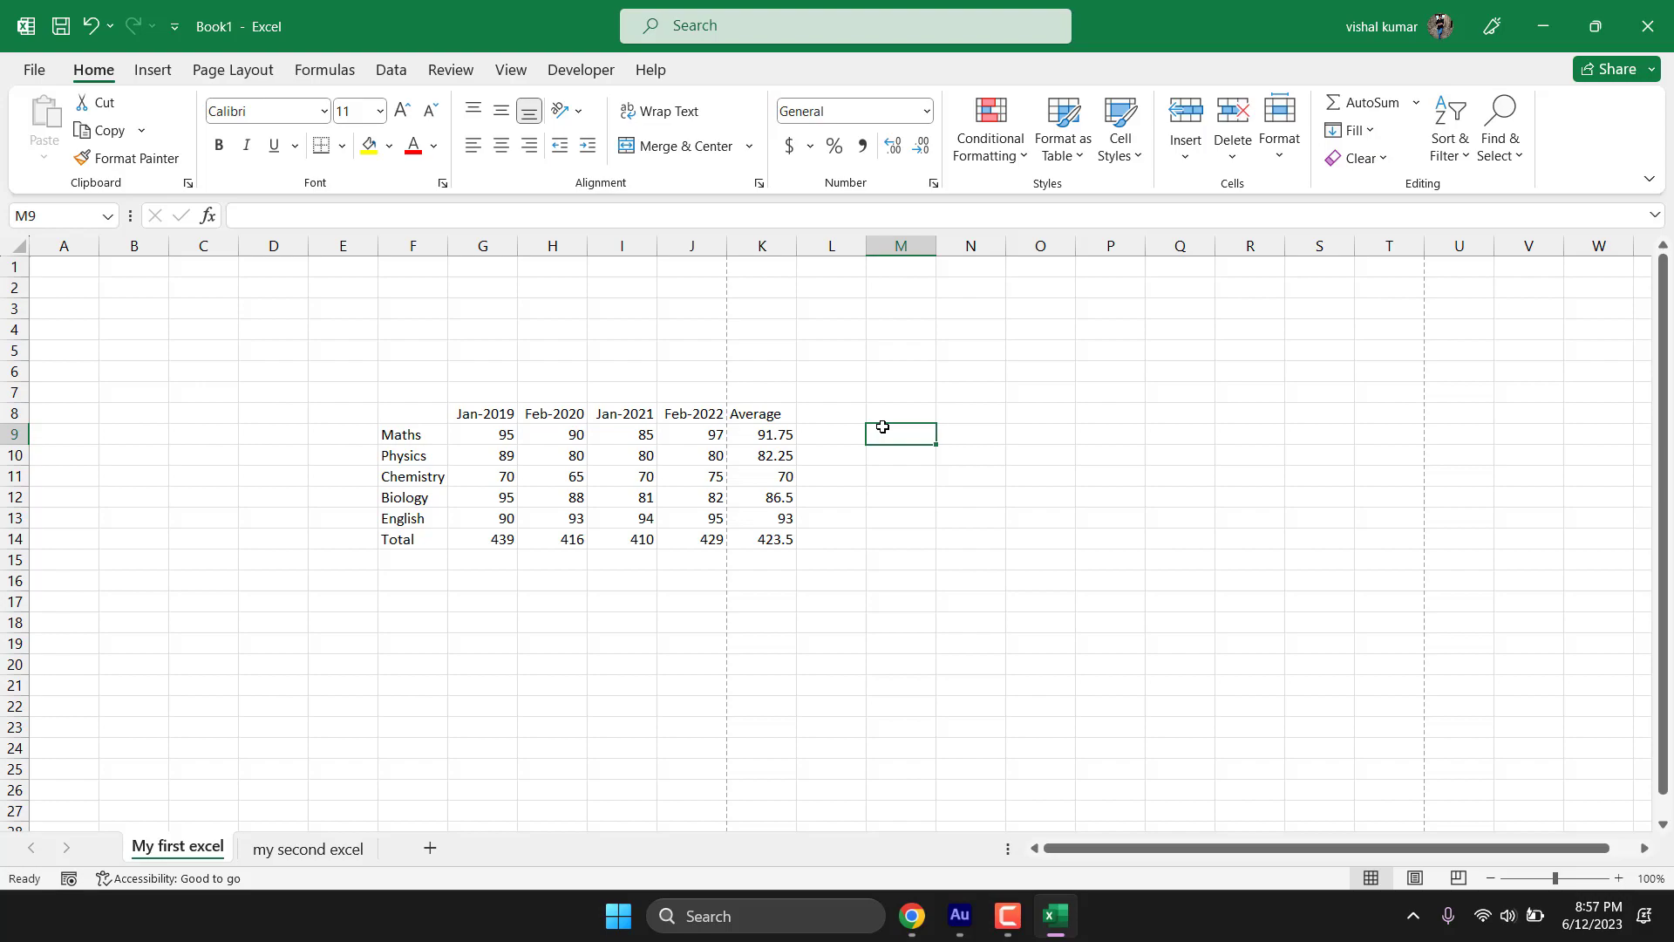
Step: Compare the ranges referenced by the Maths and English average formulas in K9 and K13
double_click(766, 436)
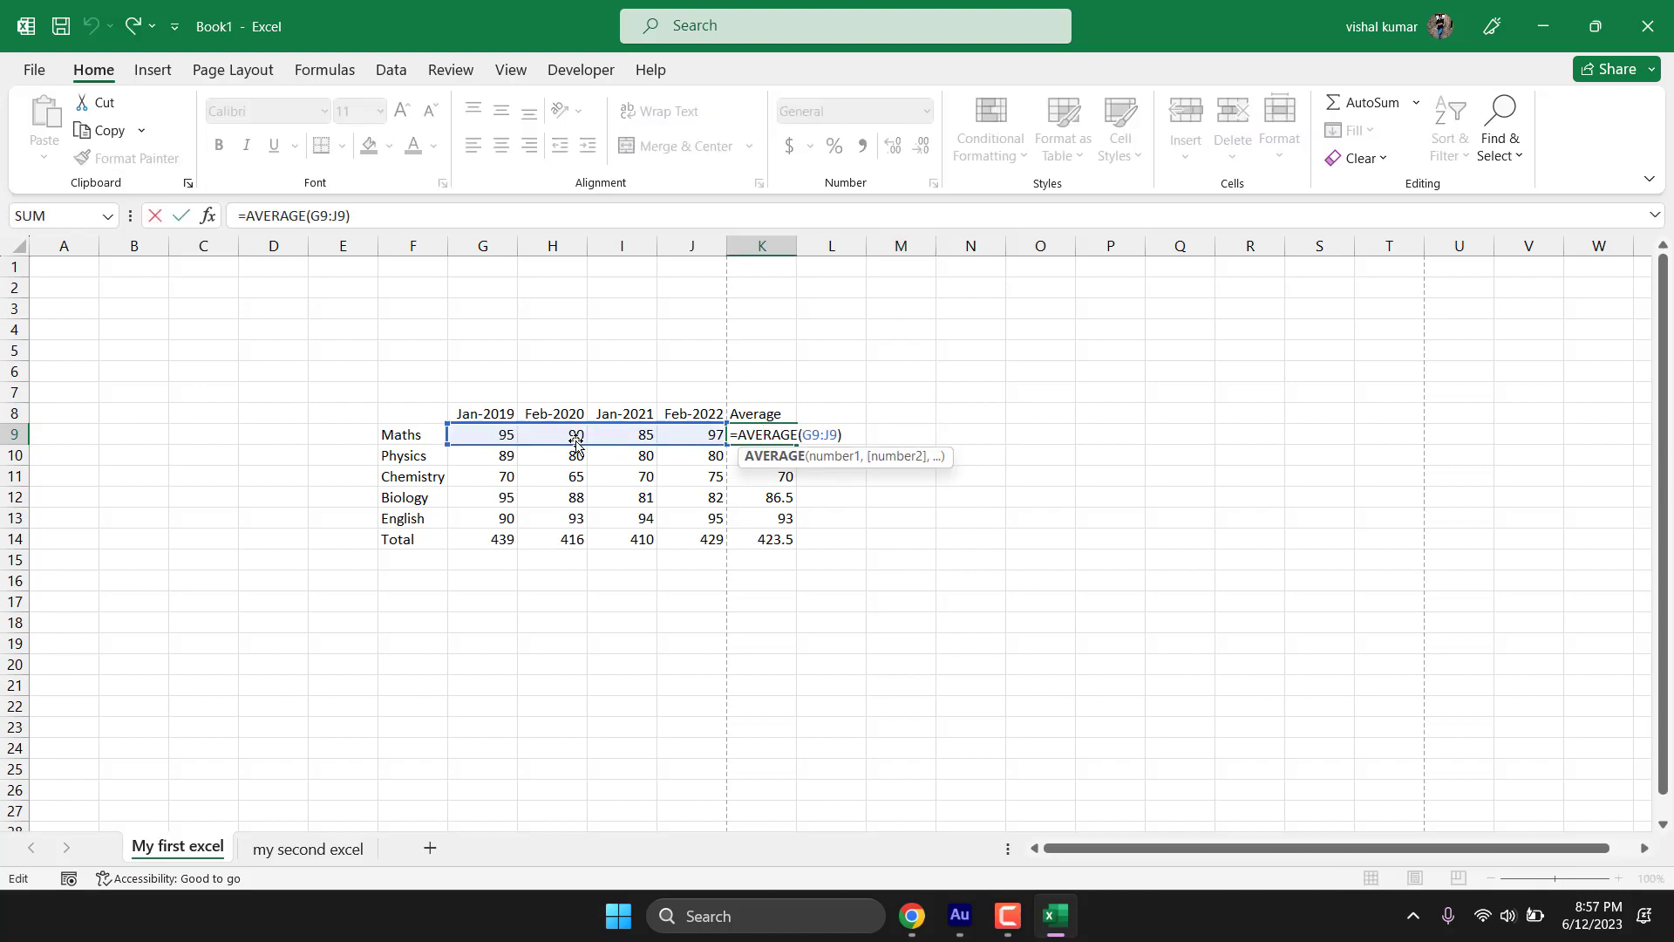
left_click(786, 513)
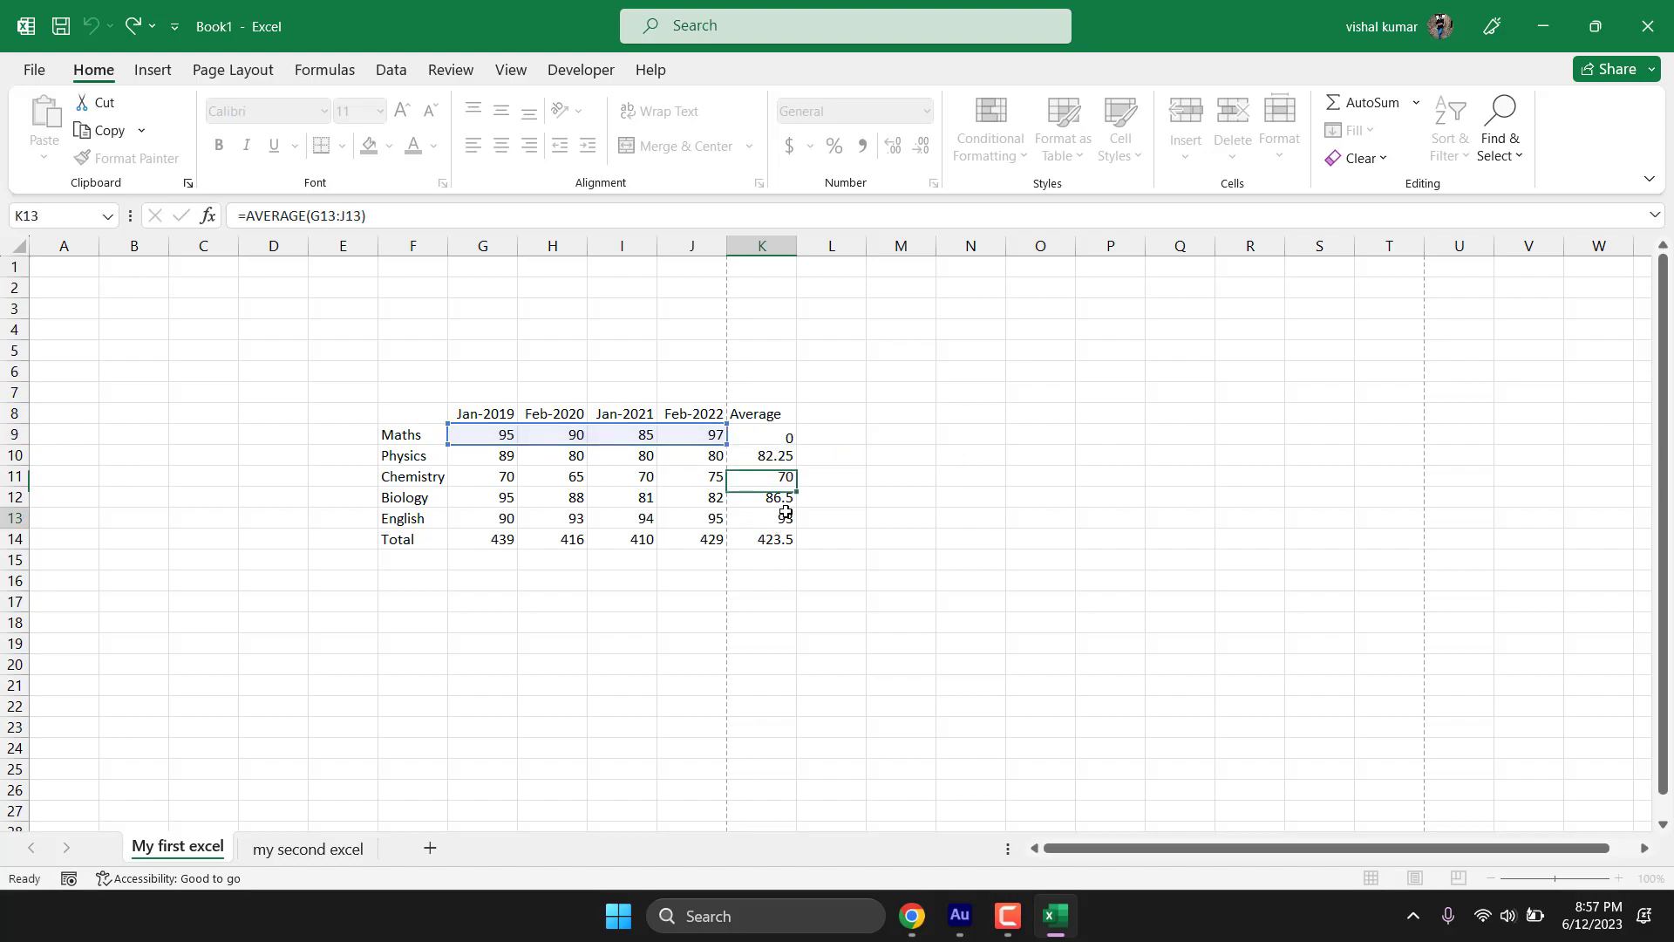
double_click(785, 513)
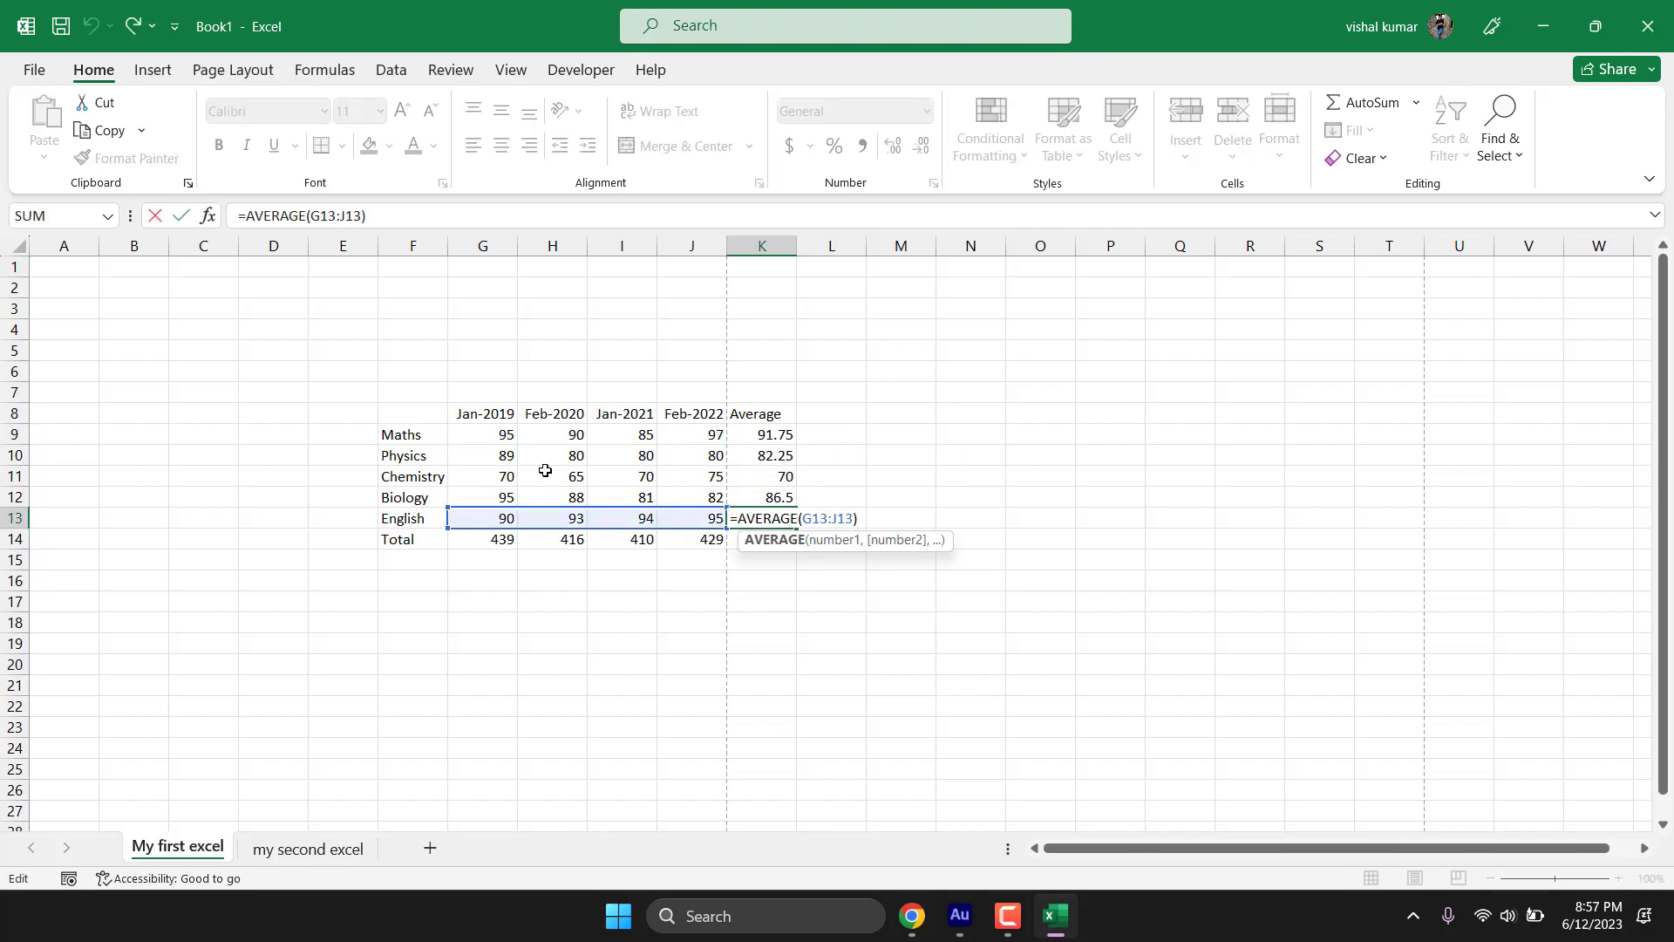
key("Escape")
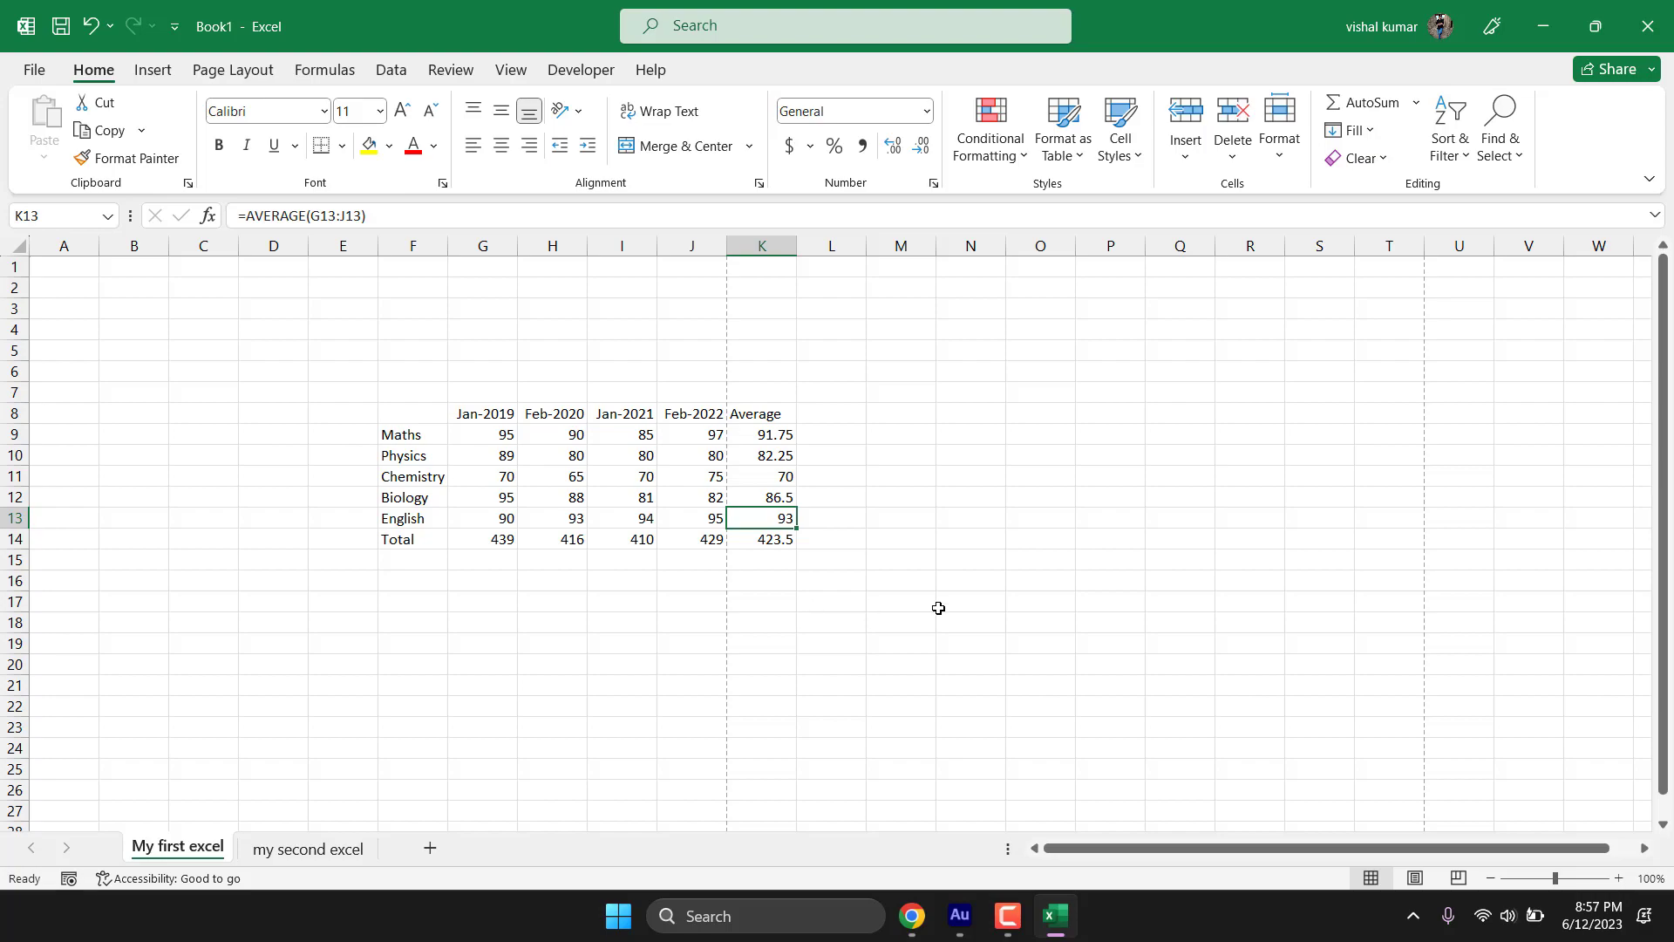
Step: Enter 10 in cell O8 as a multiplier outside the marks table
left_click(1058, 412)
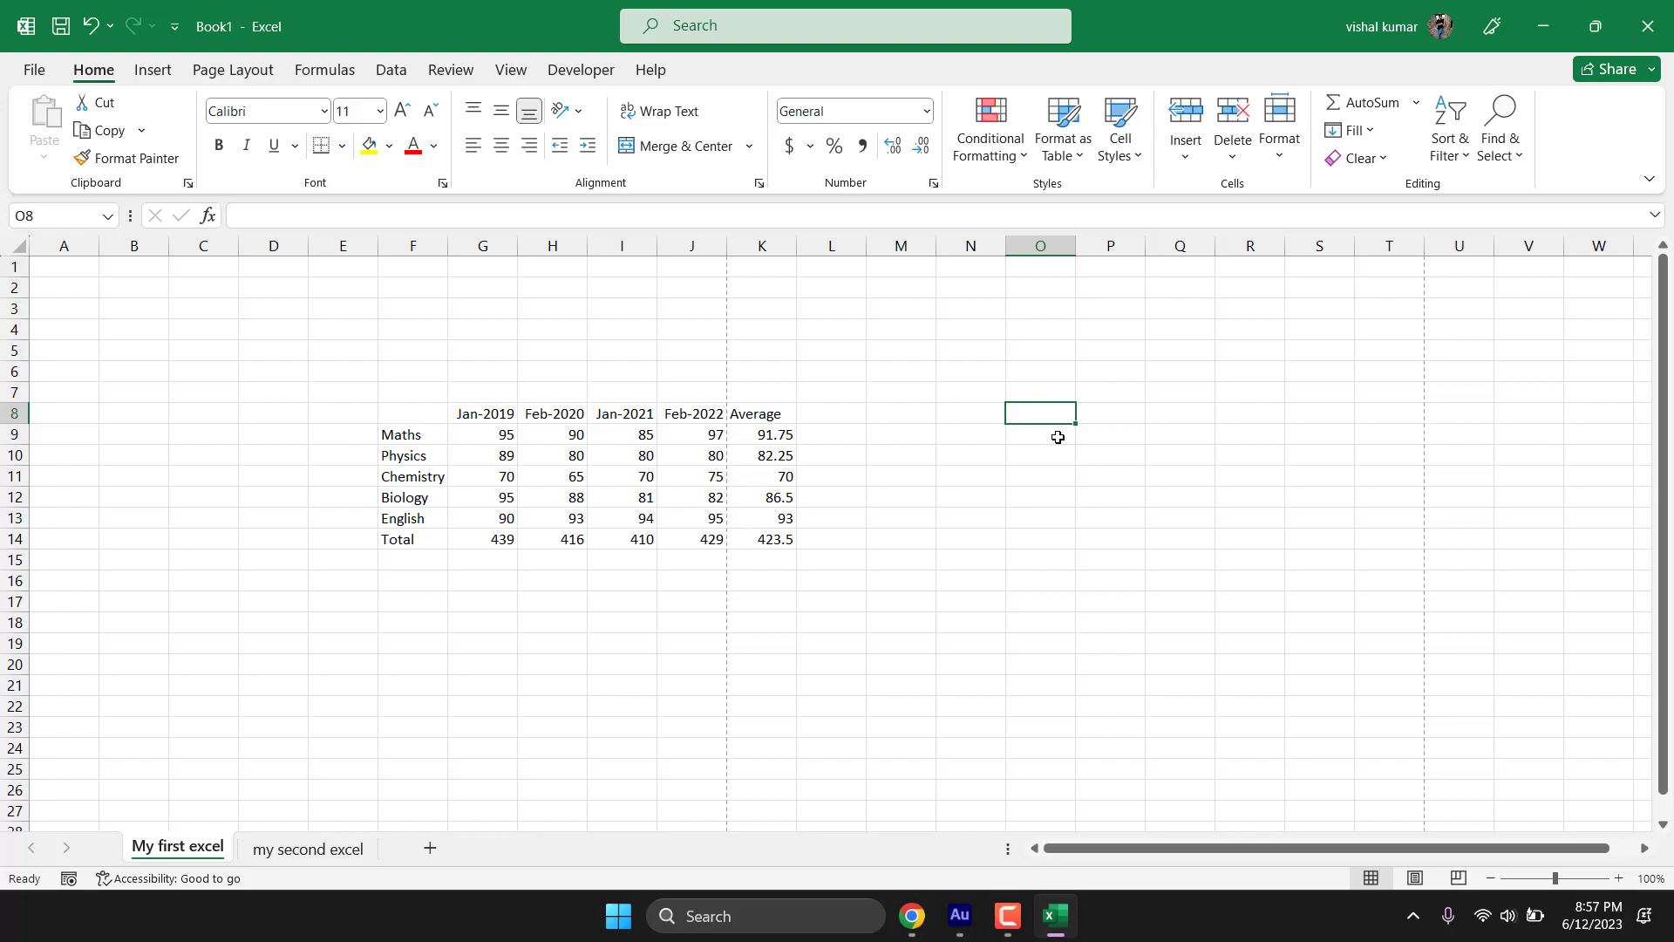
type("10")
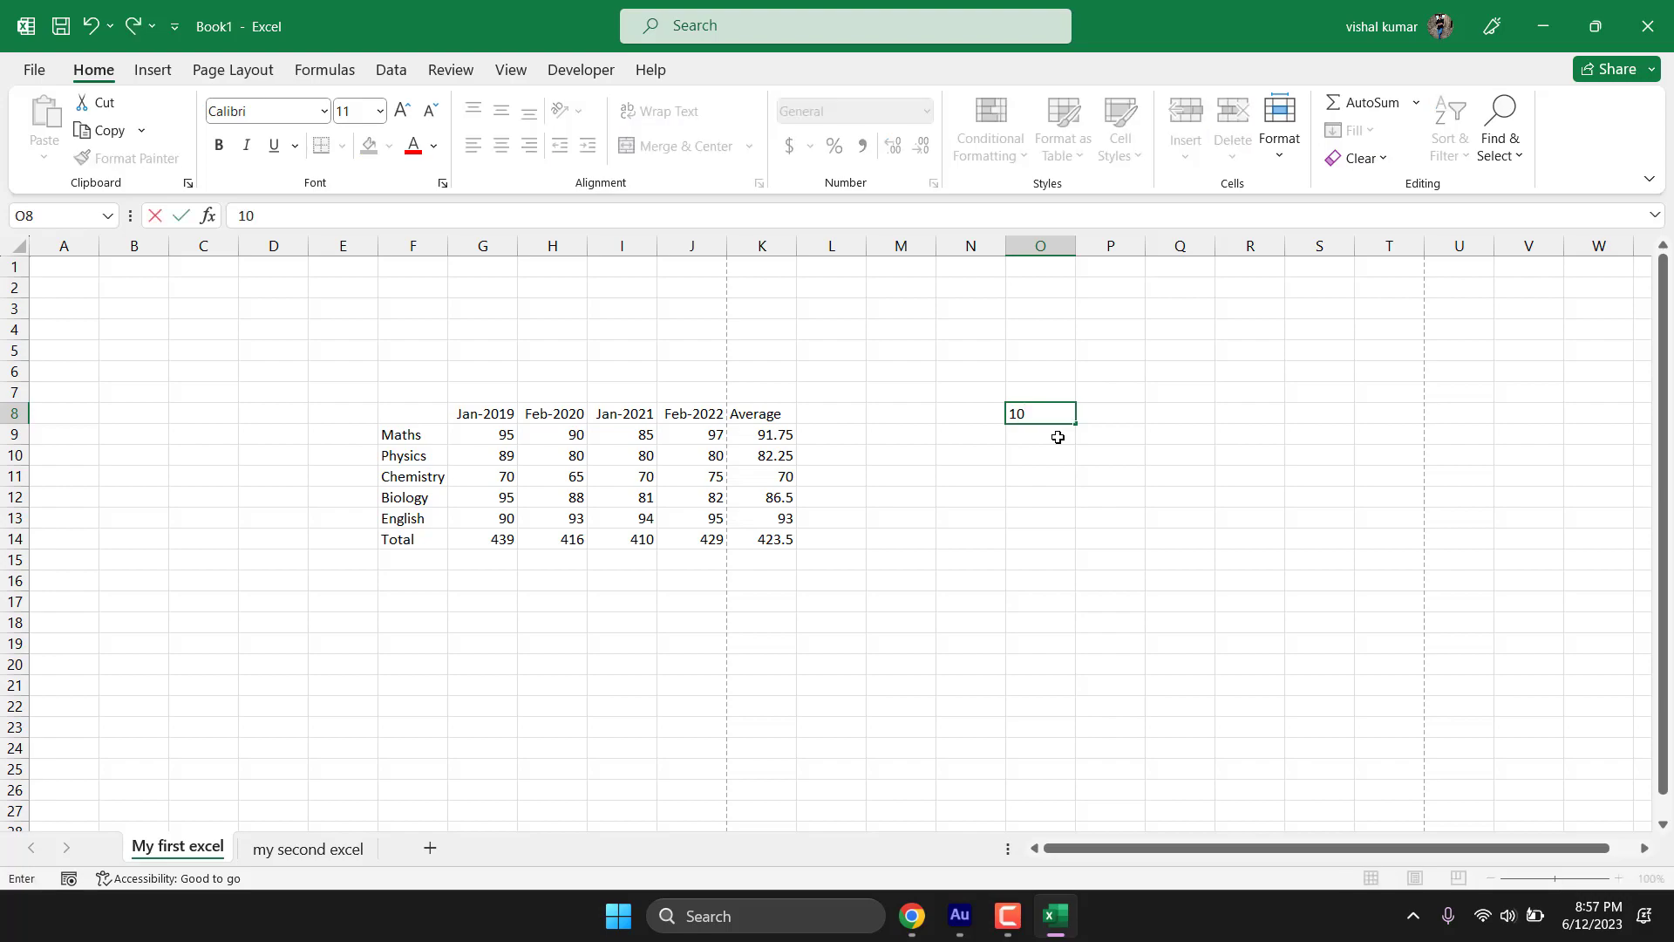
key("Return")
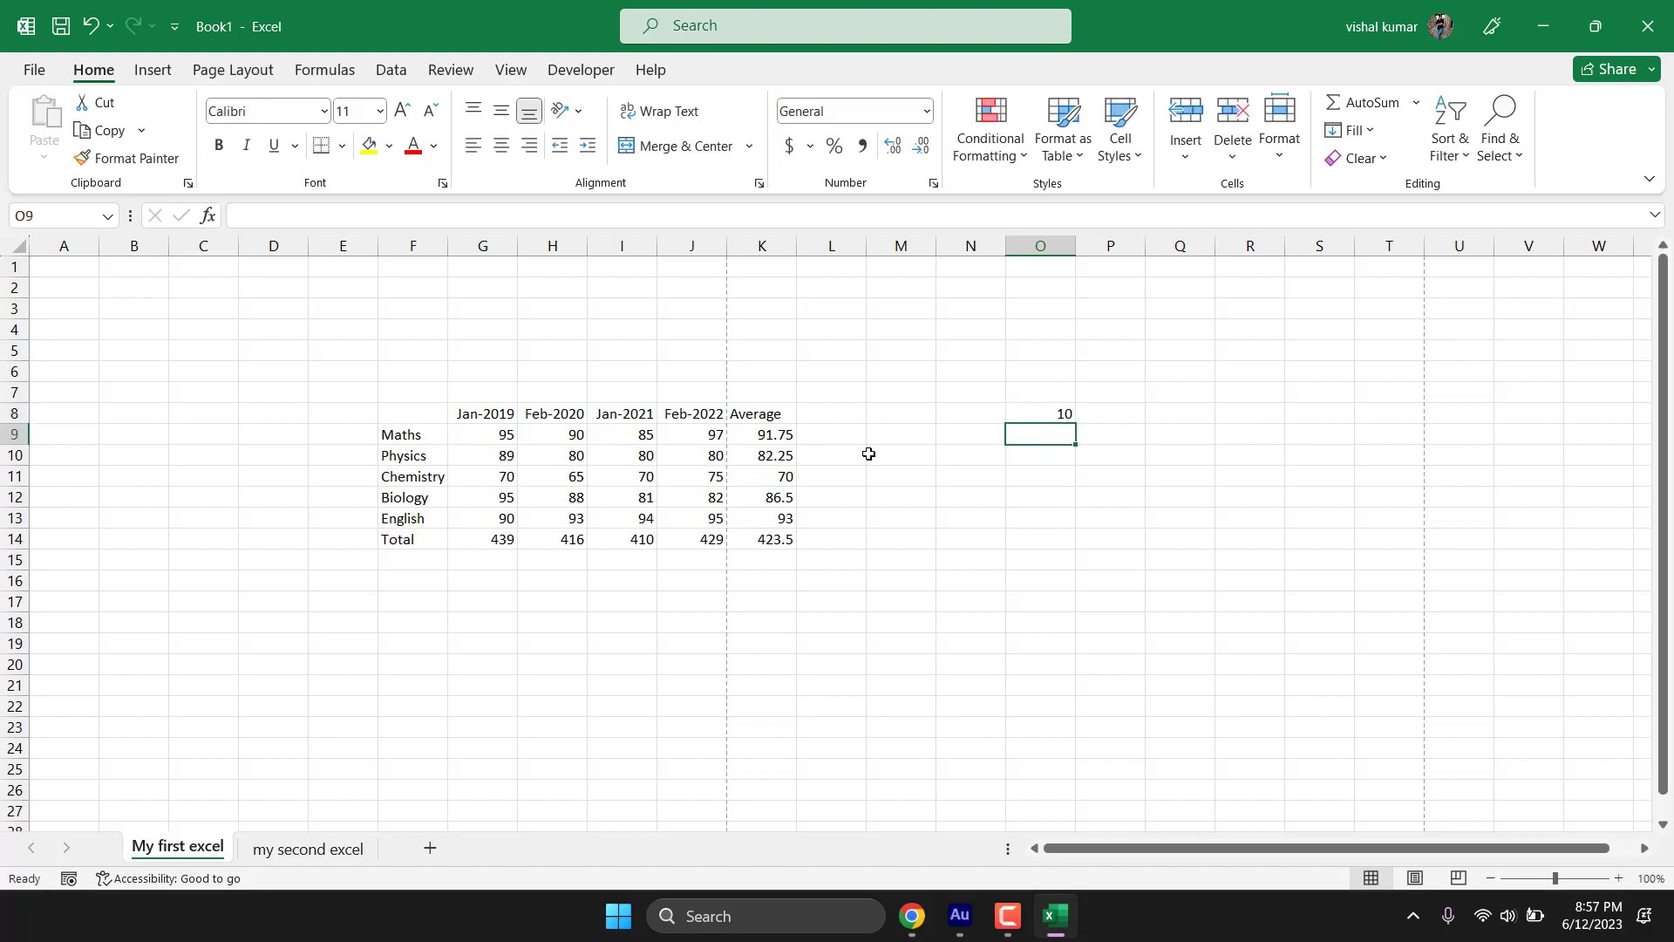
Step: Enter the formula =K9*O8 in cell Q9 to multiply the Maths average by the multiplier
left_click(783, 433)
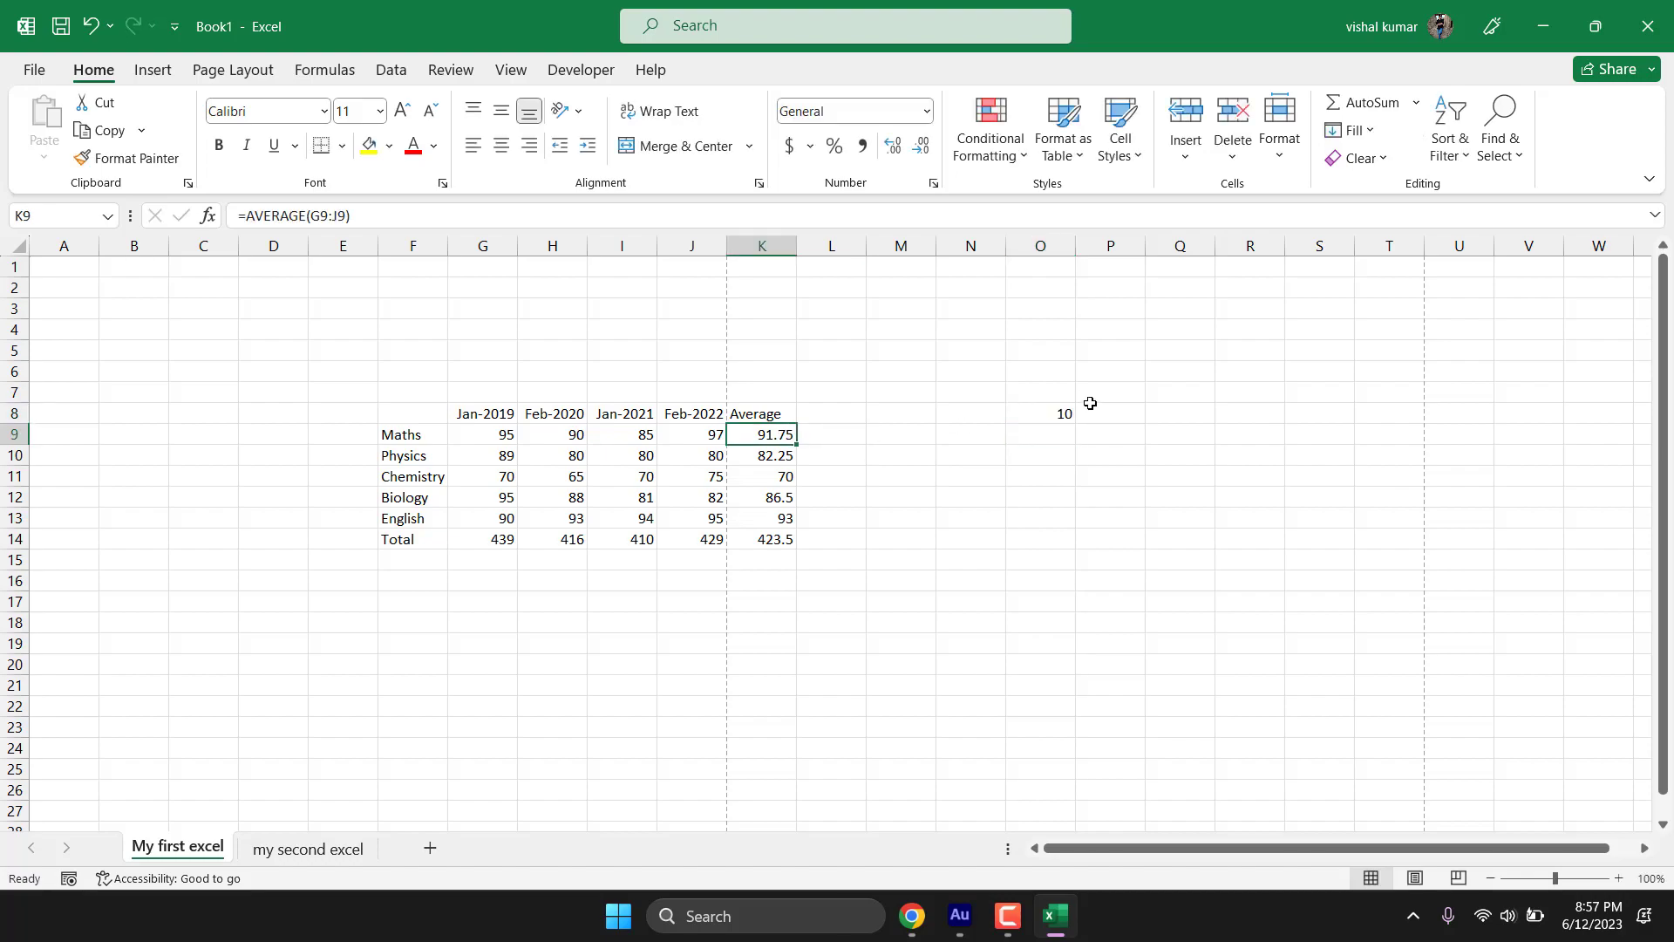
left_click(1063, 413)
left_click(1175, 438)
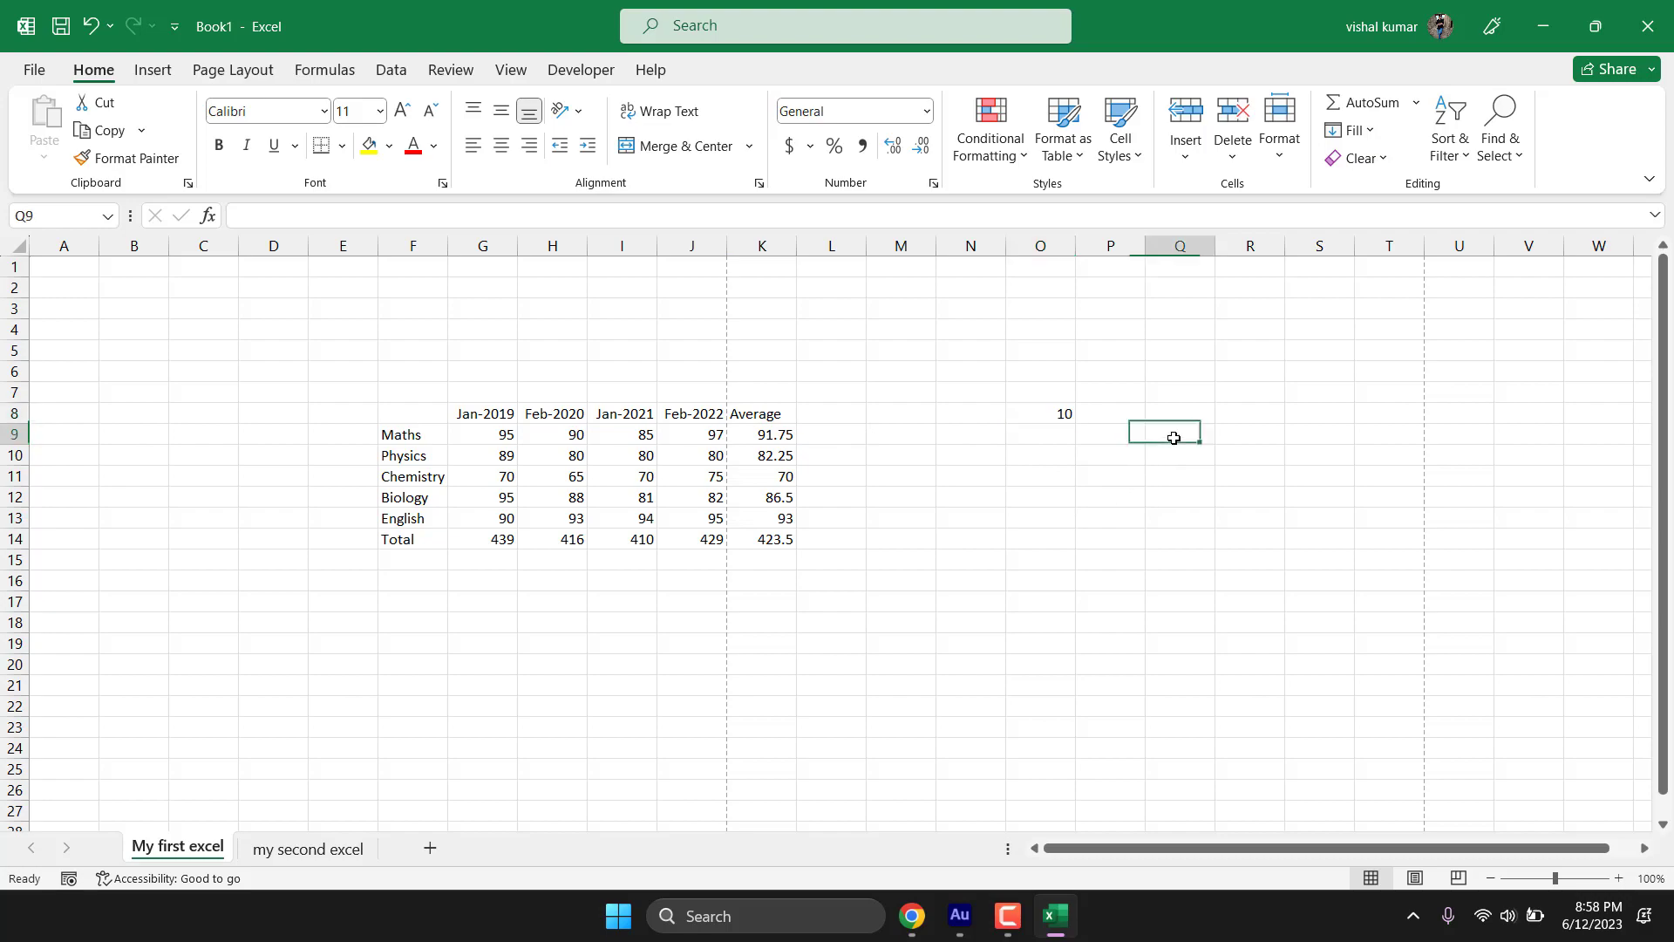
type("=")
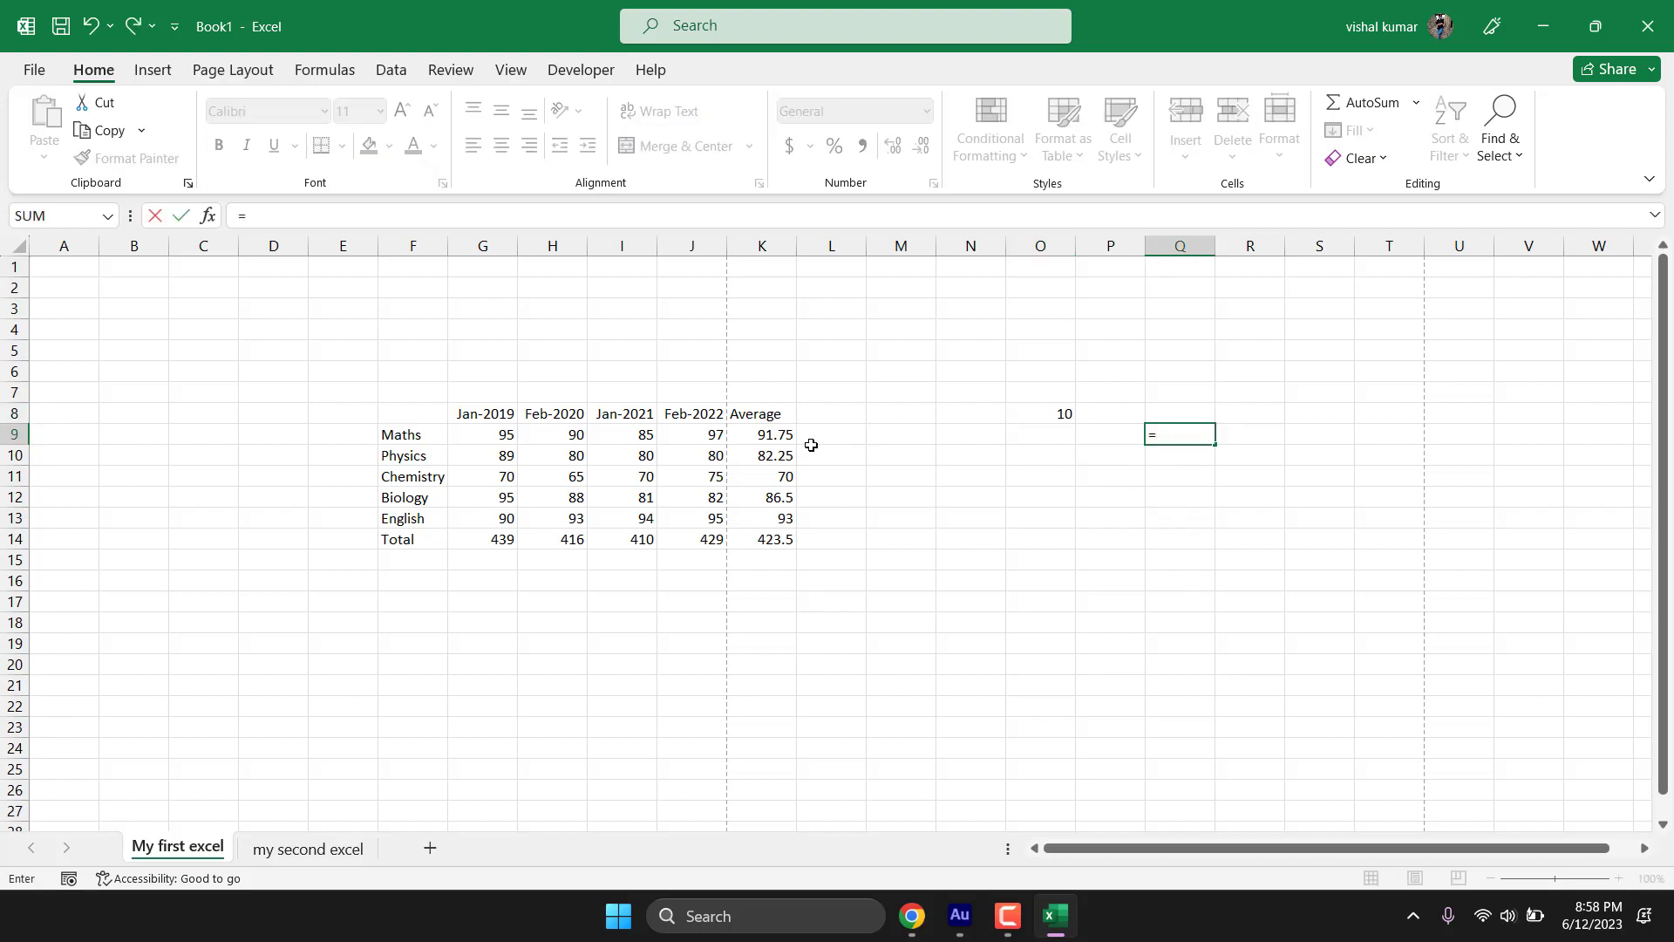
left_click(771, 436)
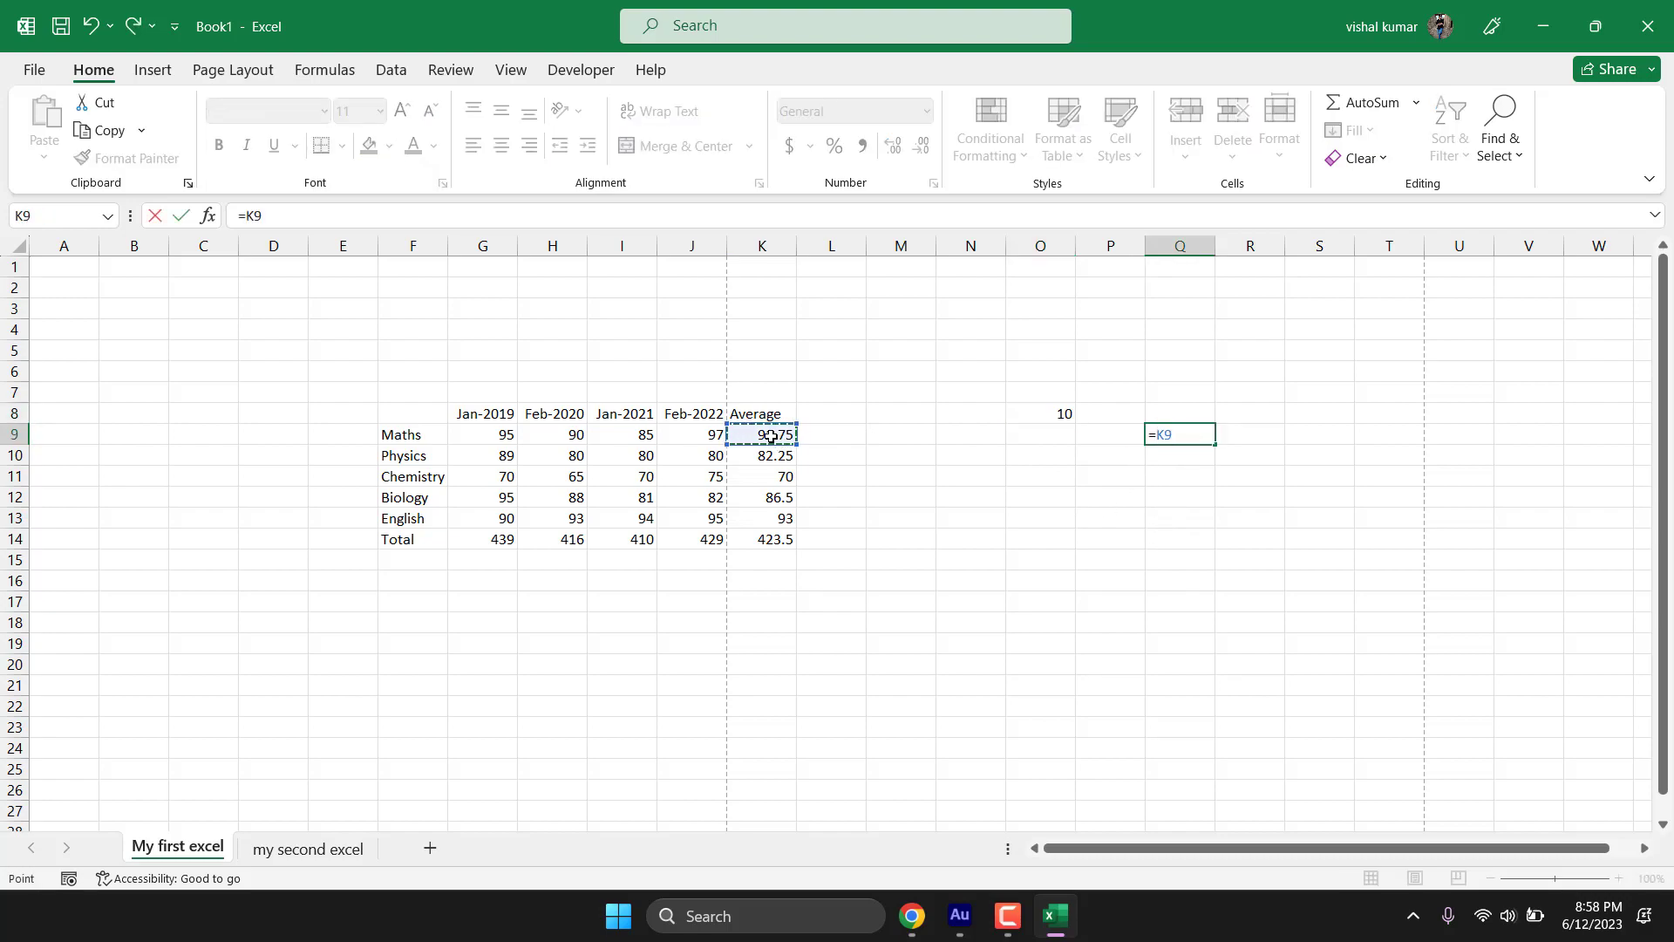
type("*")
left_click(1038, 413)
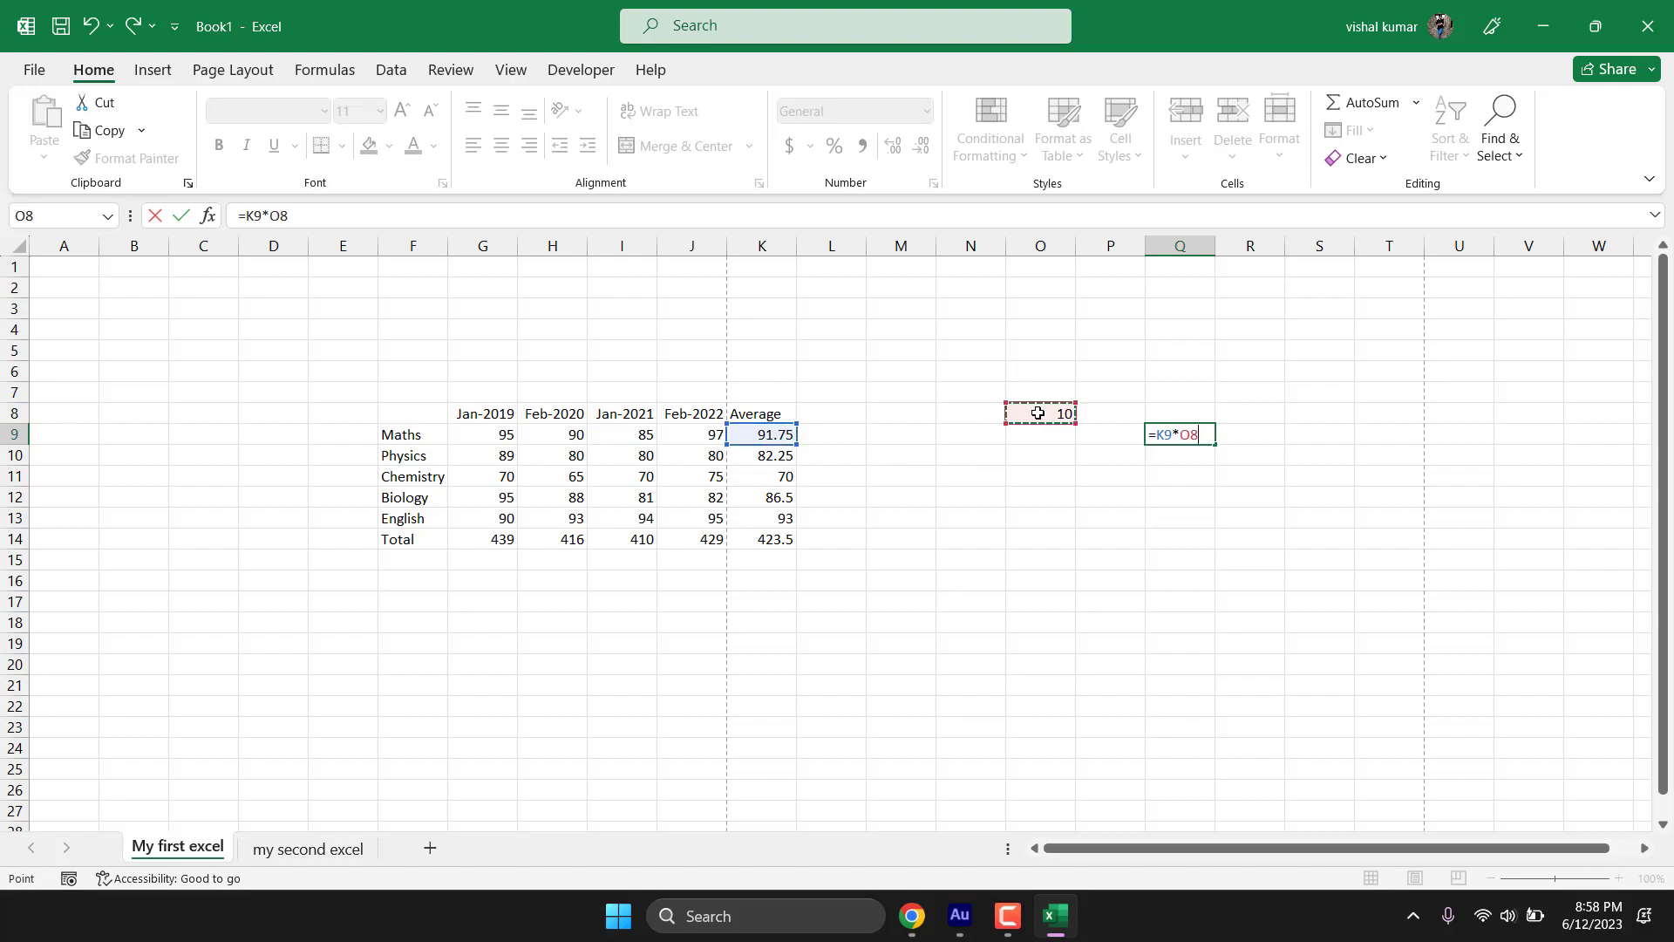
key("Return")
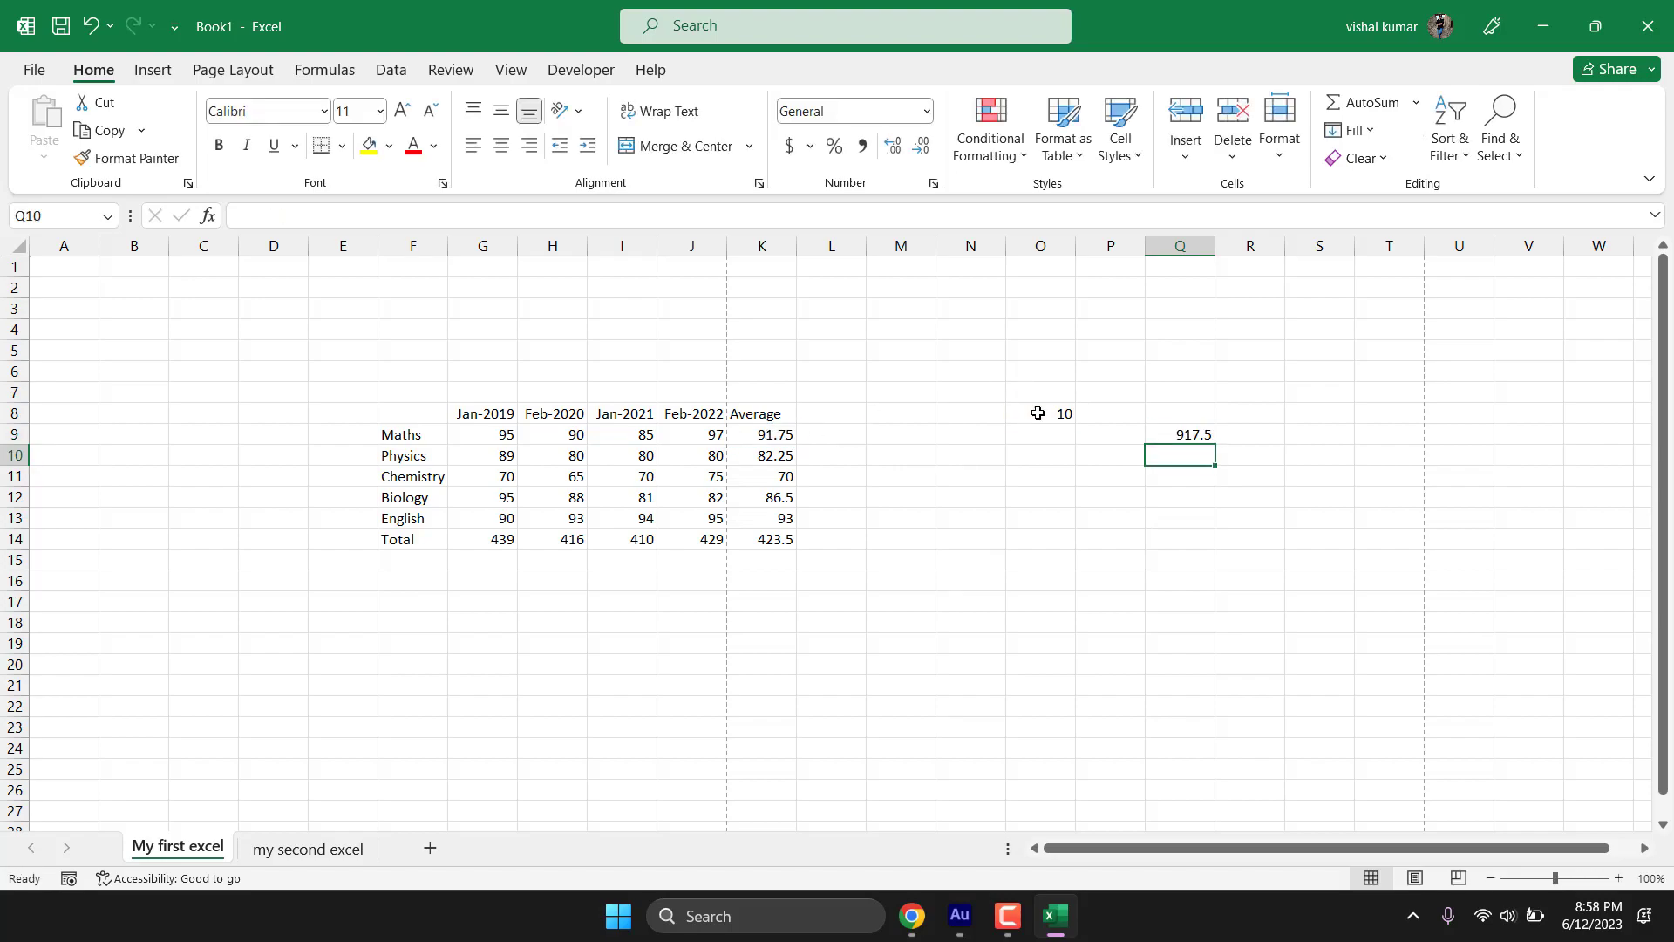
Step: Fill the Q9 formula down to Q15 and check which cells the copy in Q10 references
left_click(1179, 433)
left_click_drag(1215, 444, 1221, 566)
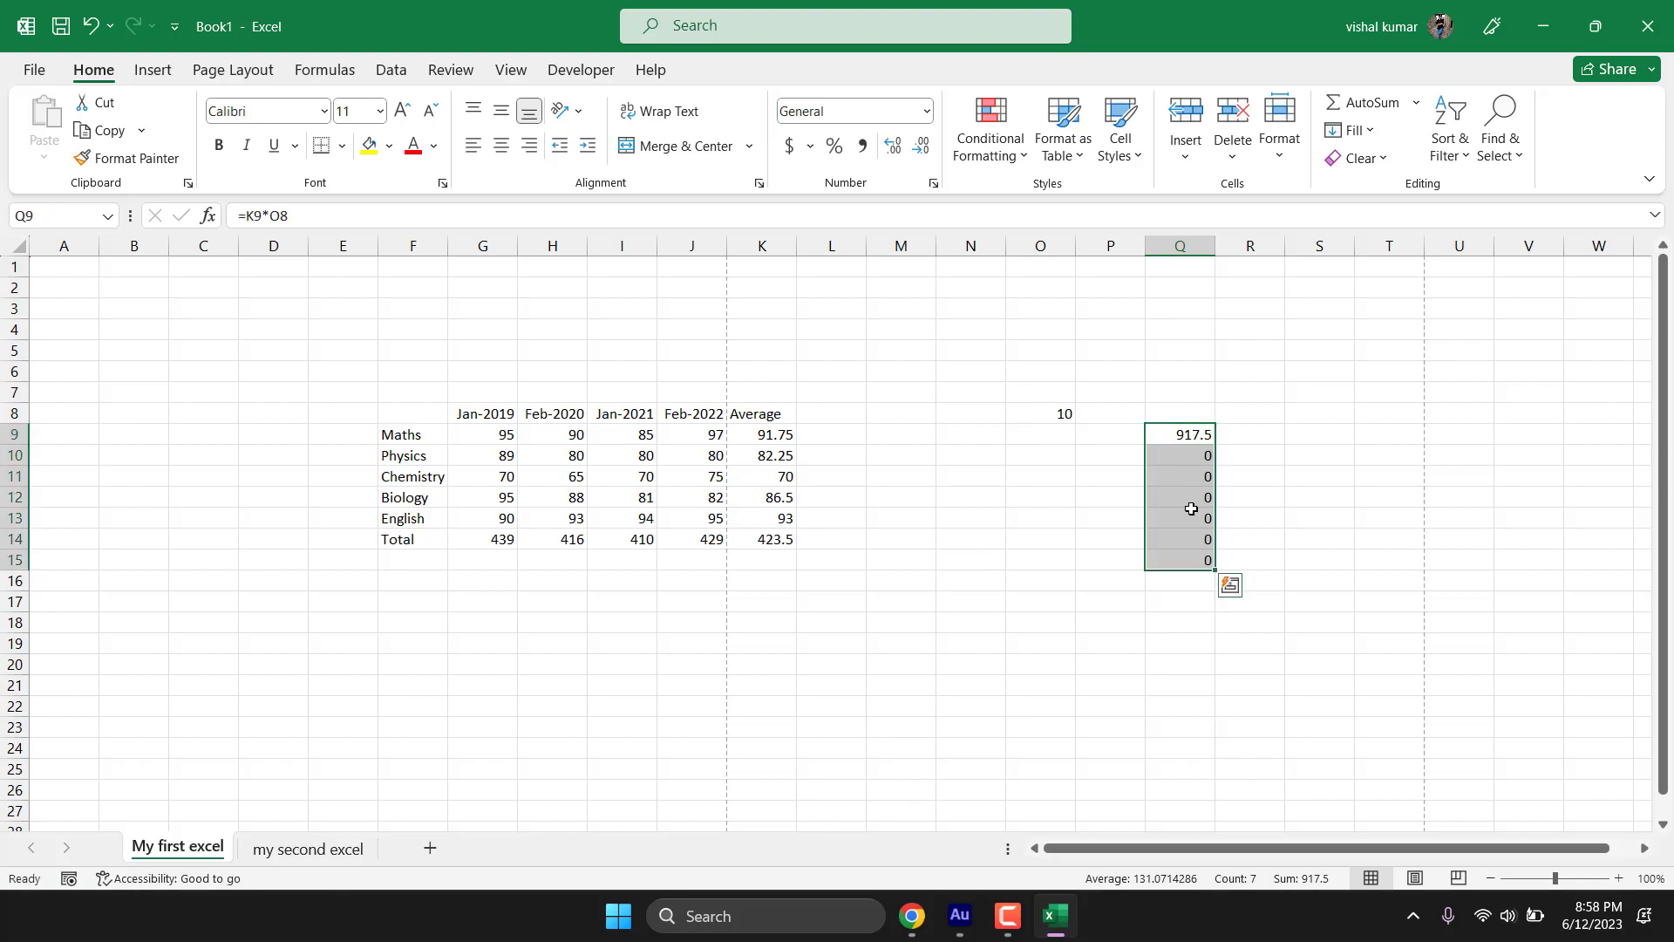
left_click(775, 456)
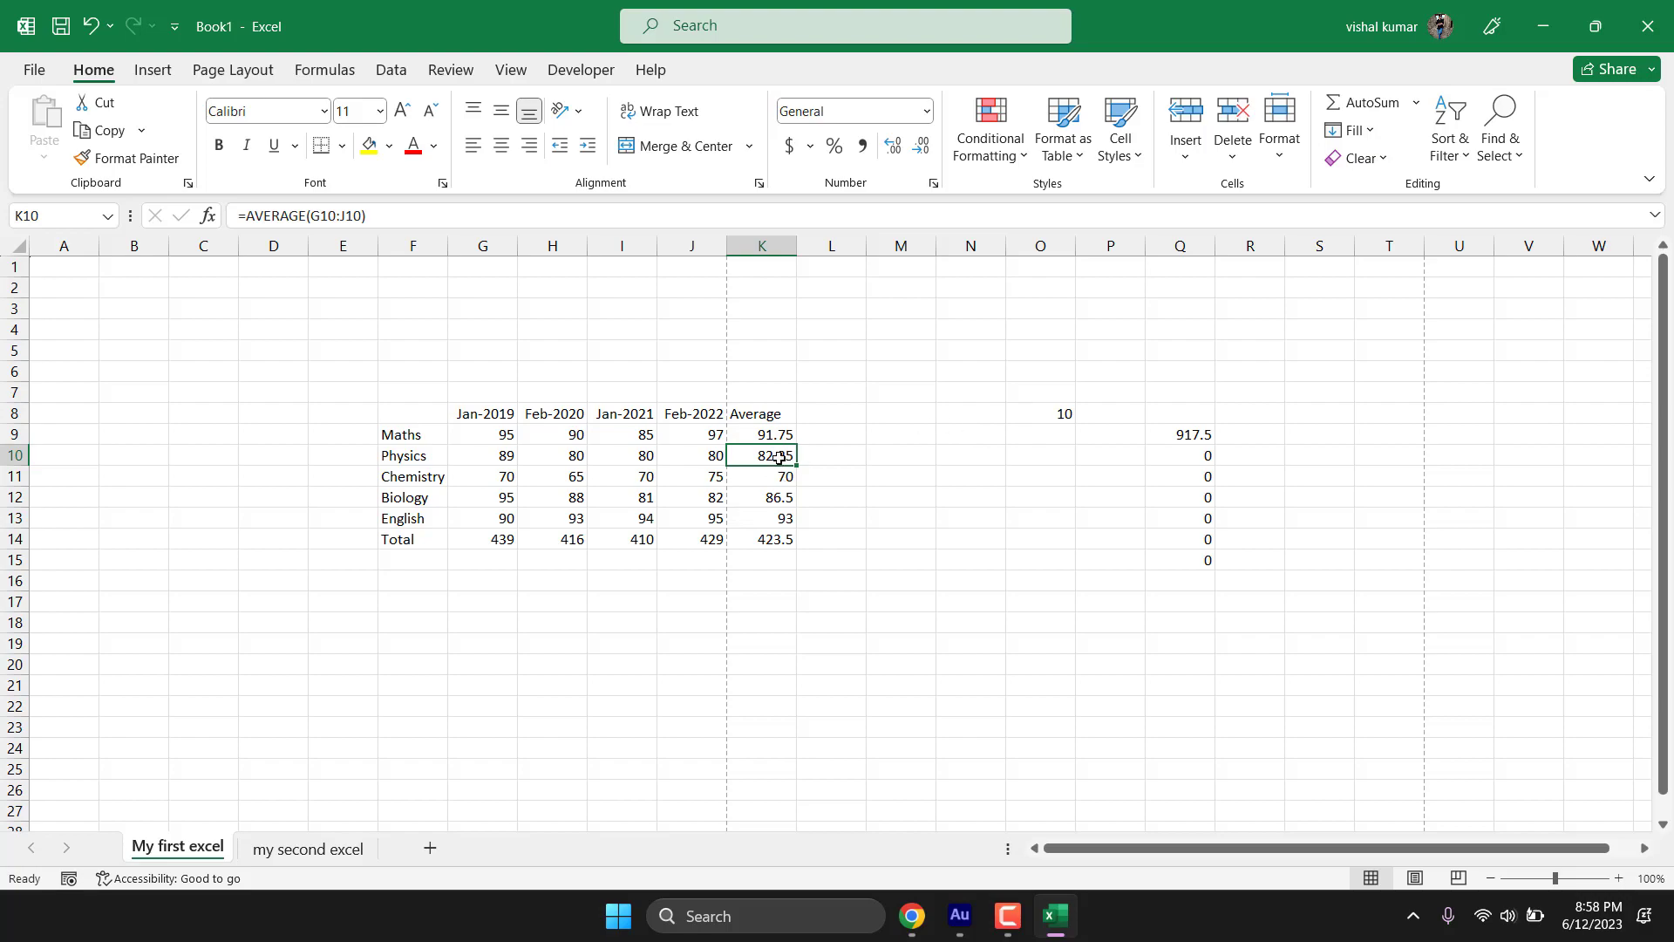
left_click(1057, 433)
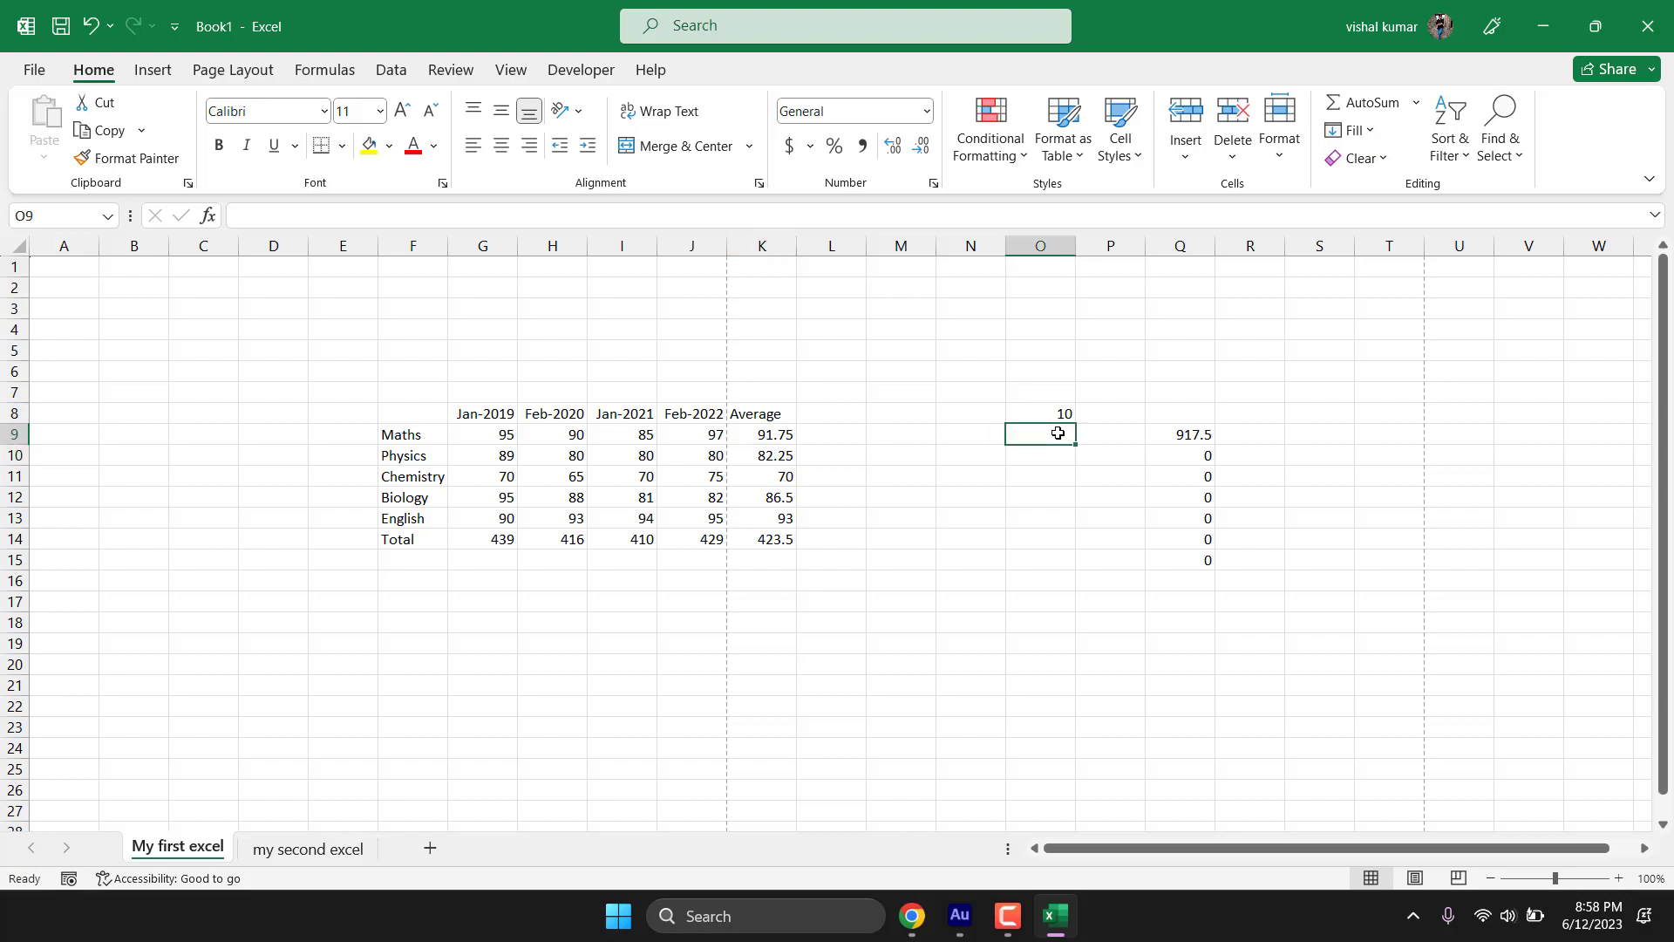
left_click(1179, 454)
double_click(1187, 454)
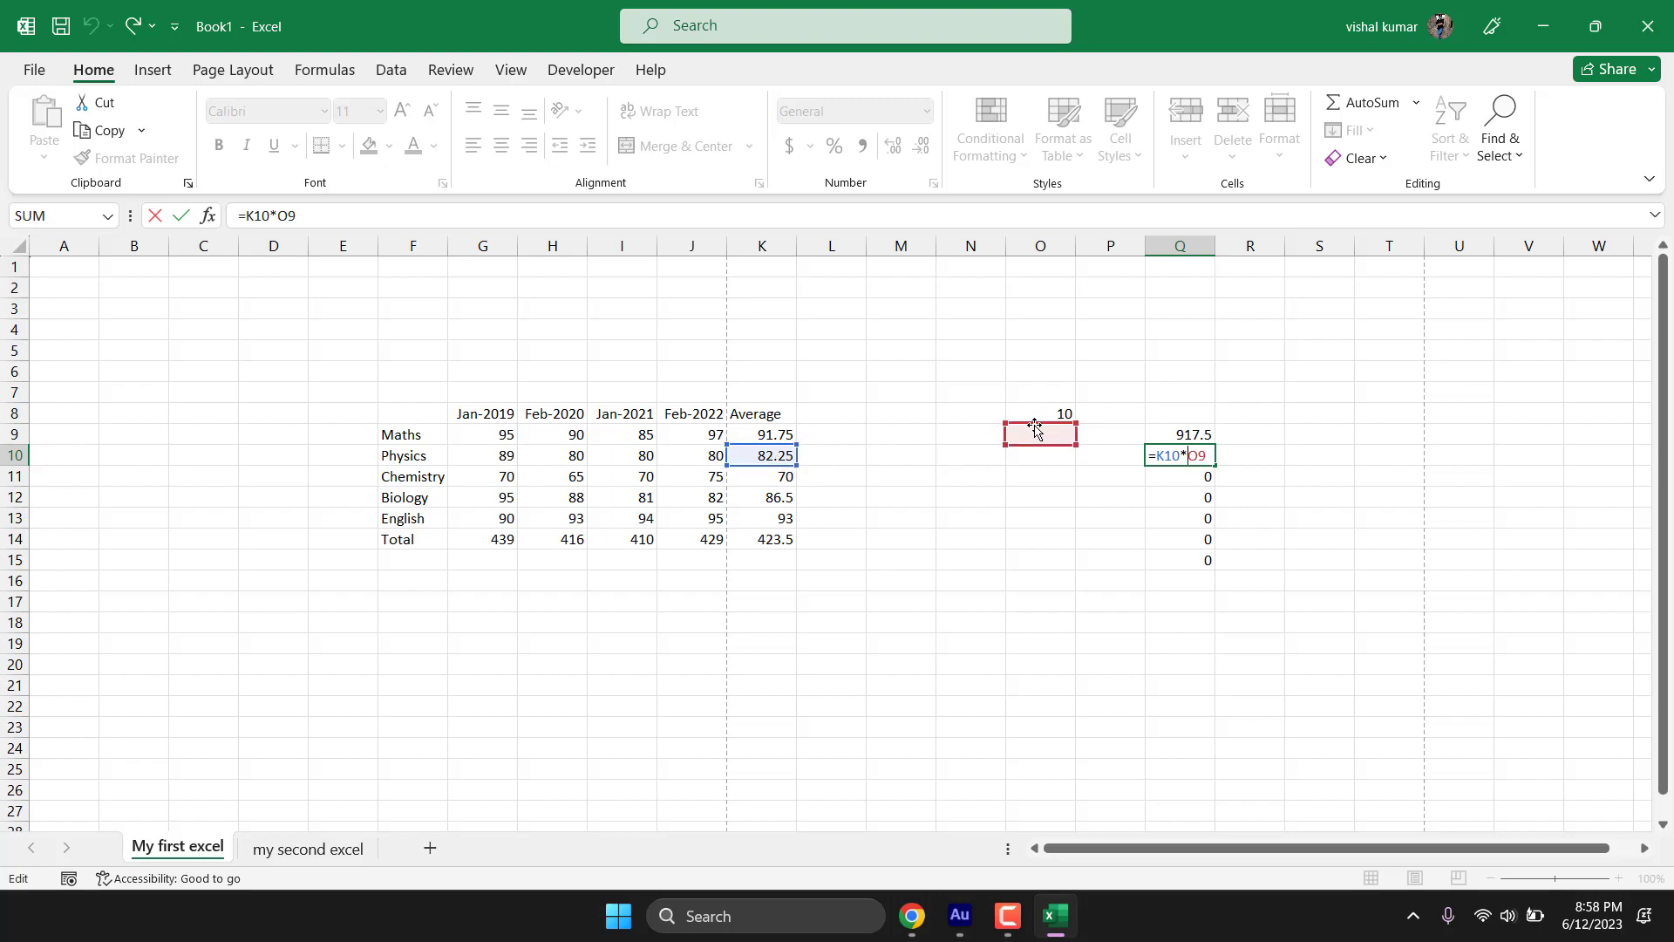
left_click(1190, 479)
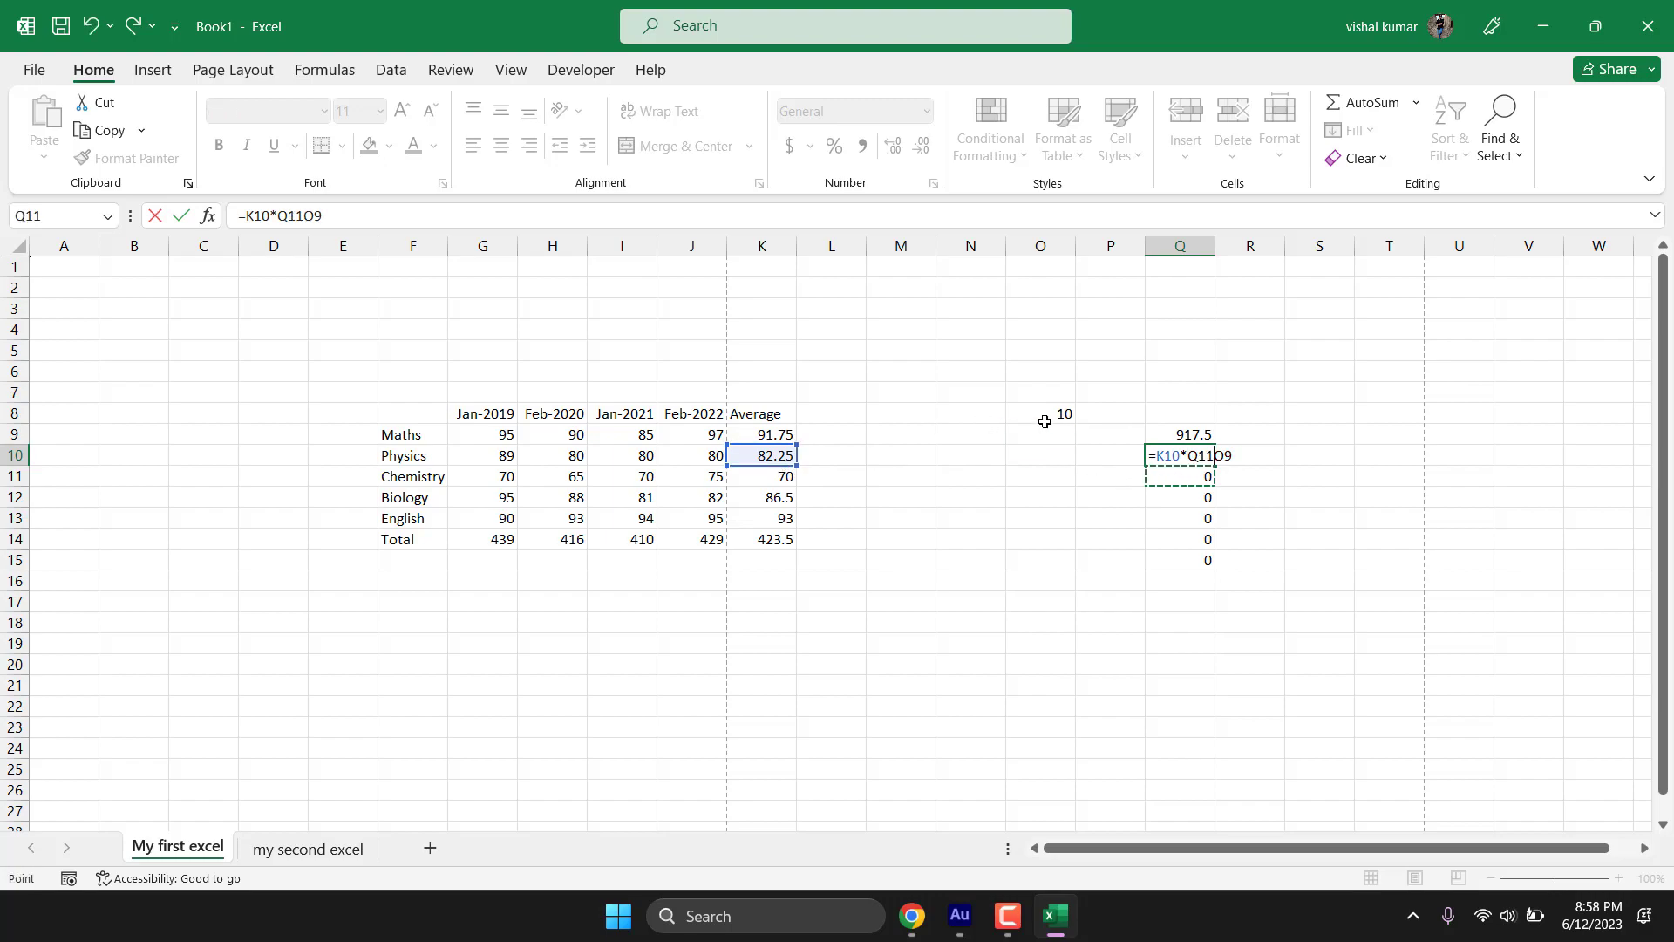
key("Escape")
Step: Compare the multiplier cell O8, the Physics average and cell O9 with the references in the Q11 formula
left_click(1052, 412)
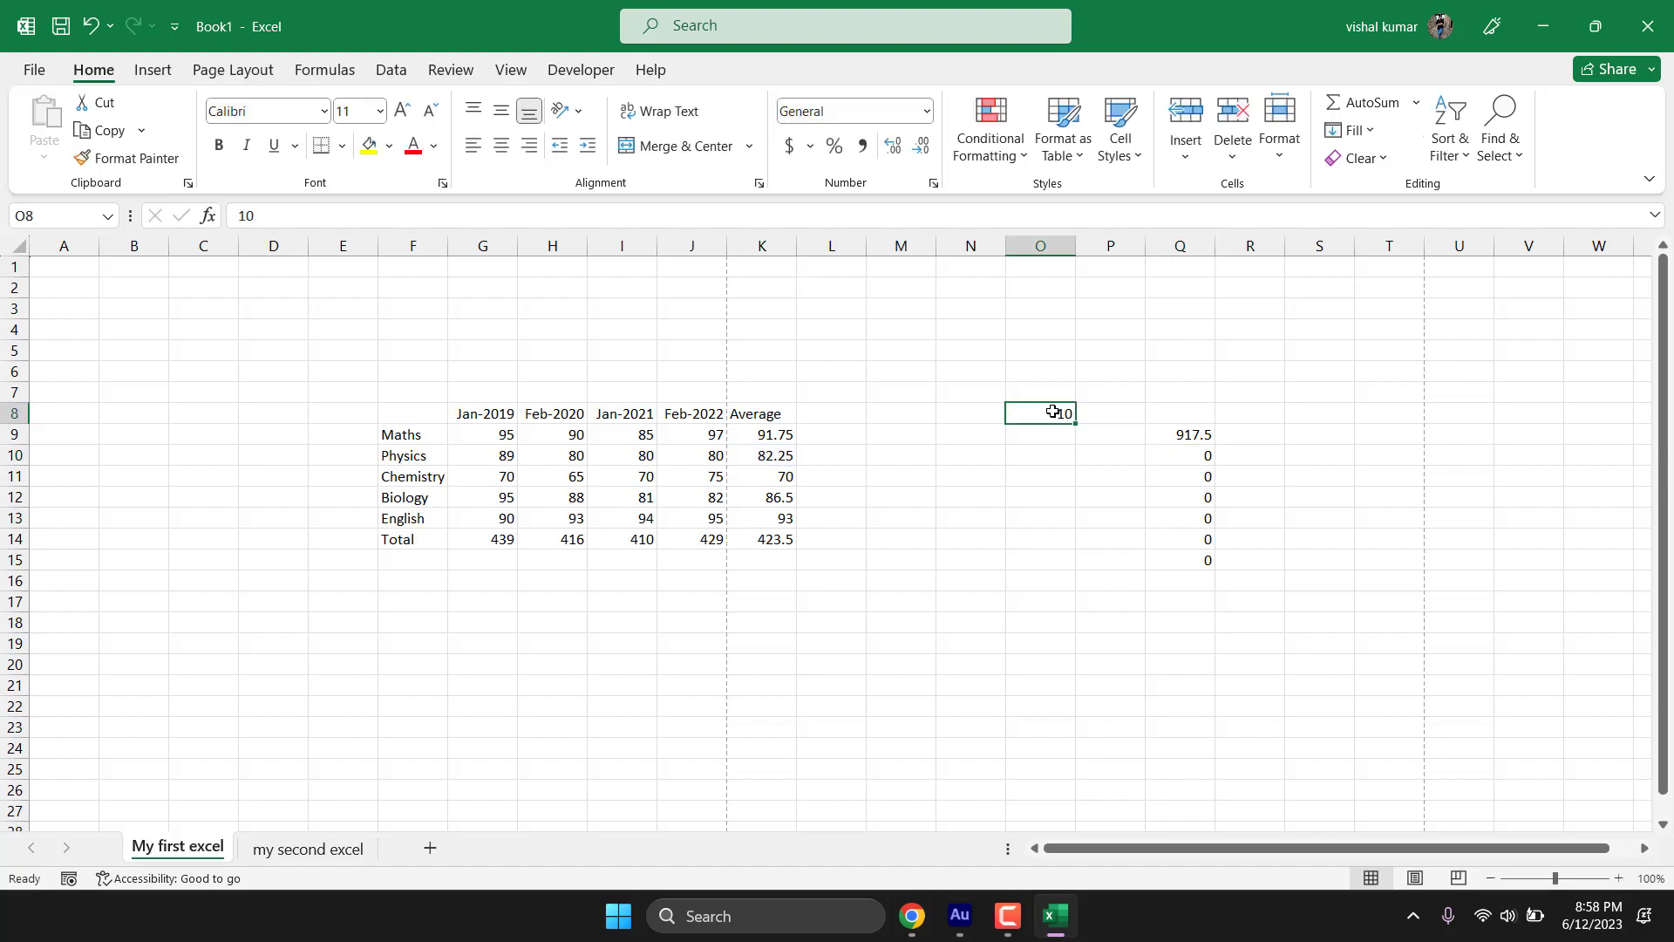
left_click(787, 457)
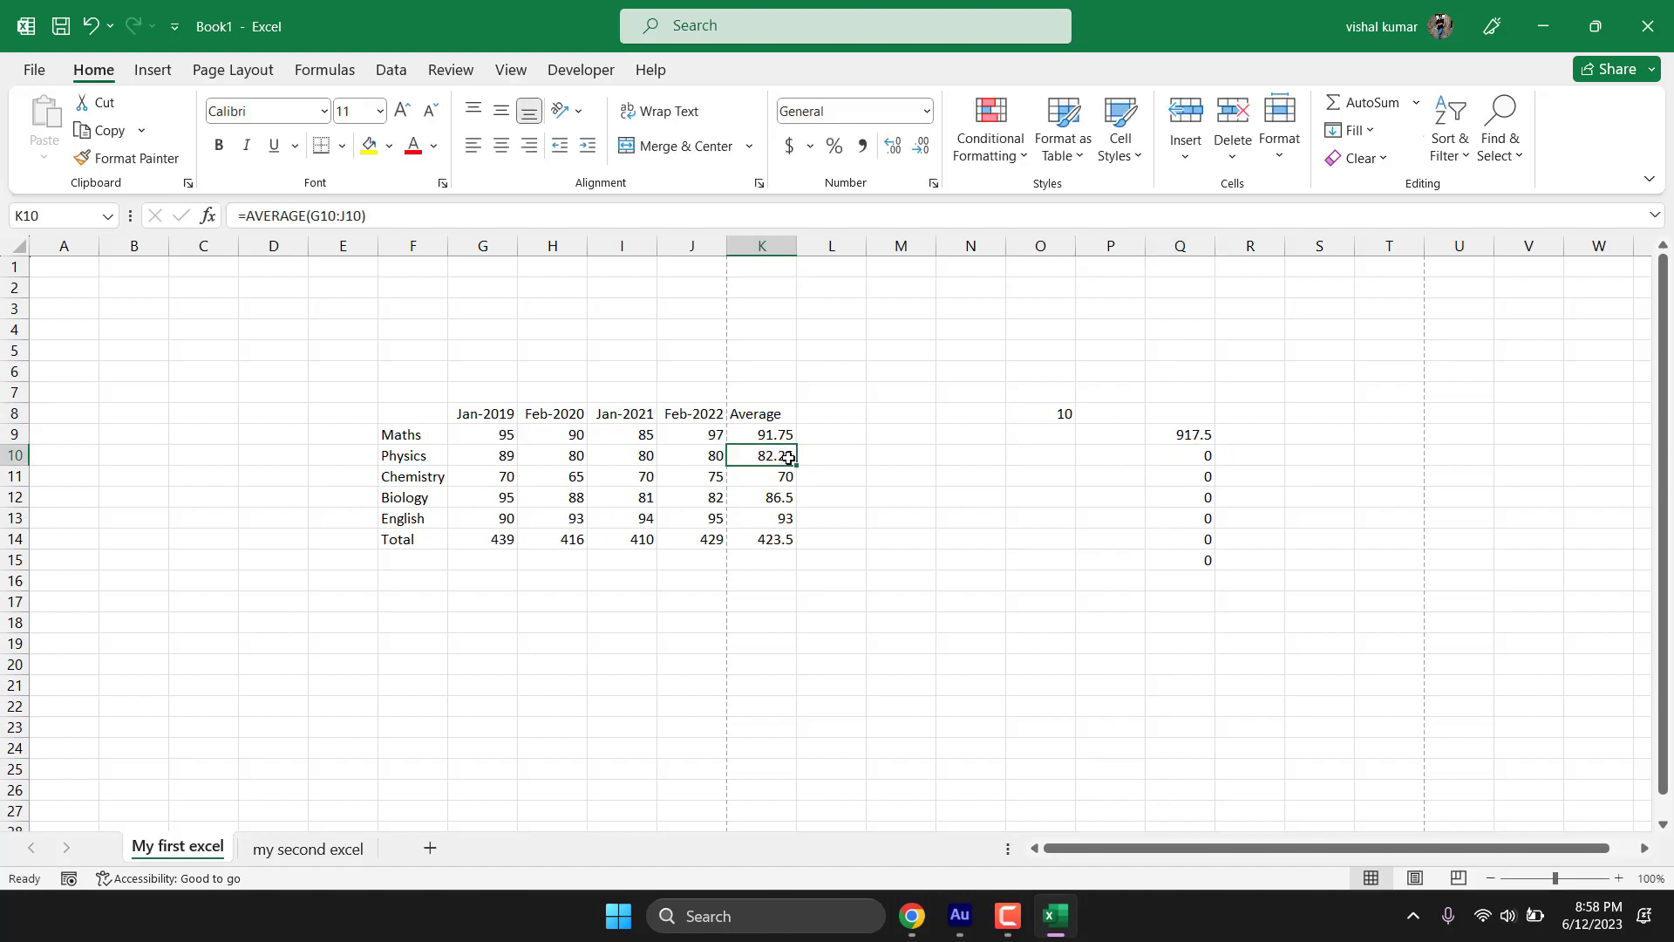
left_click(1060, 412)
left_click(1061, 433)
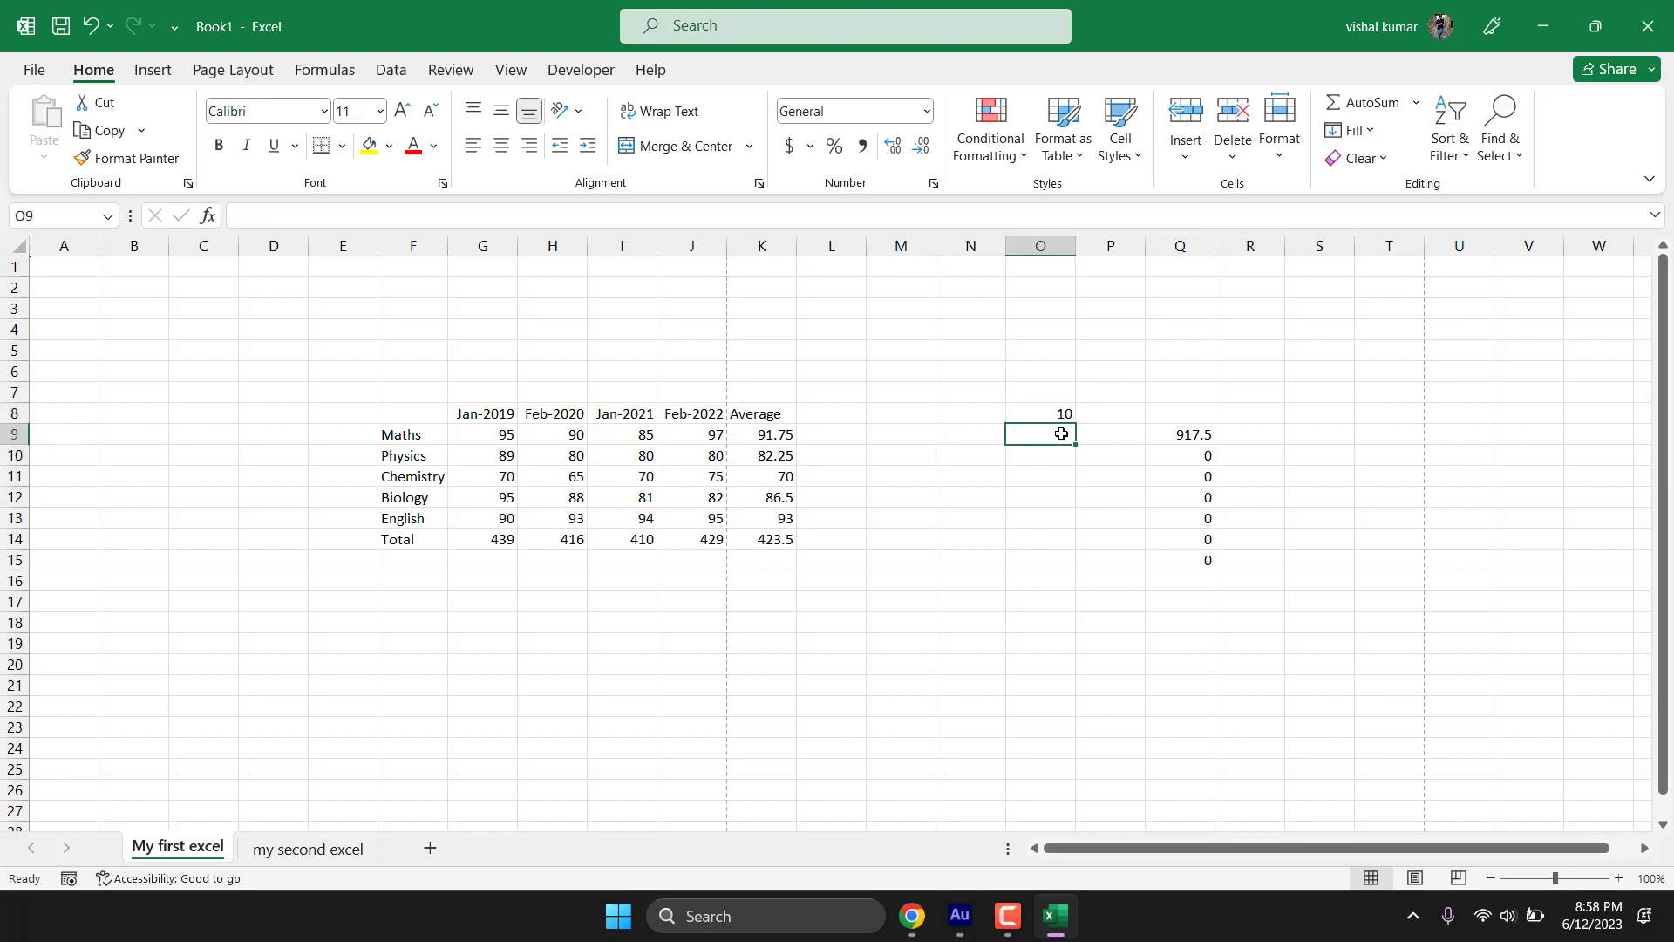
left_click(1182, 468)
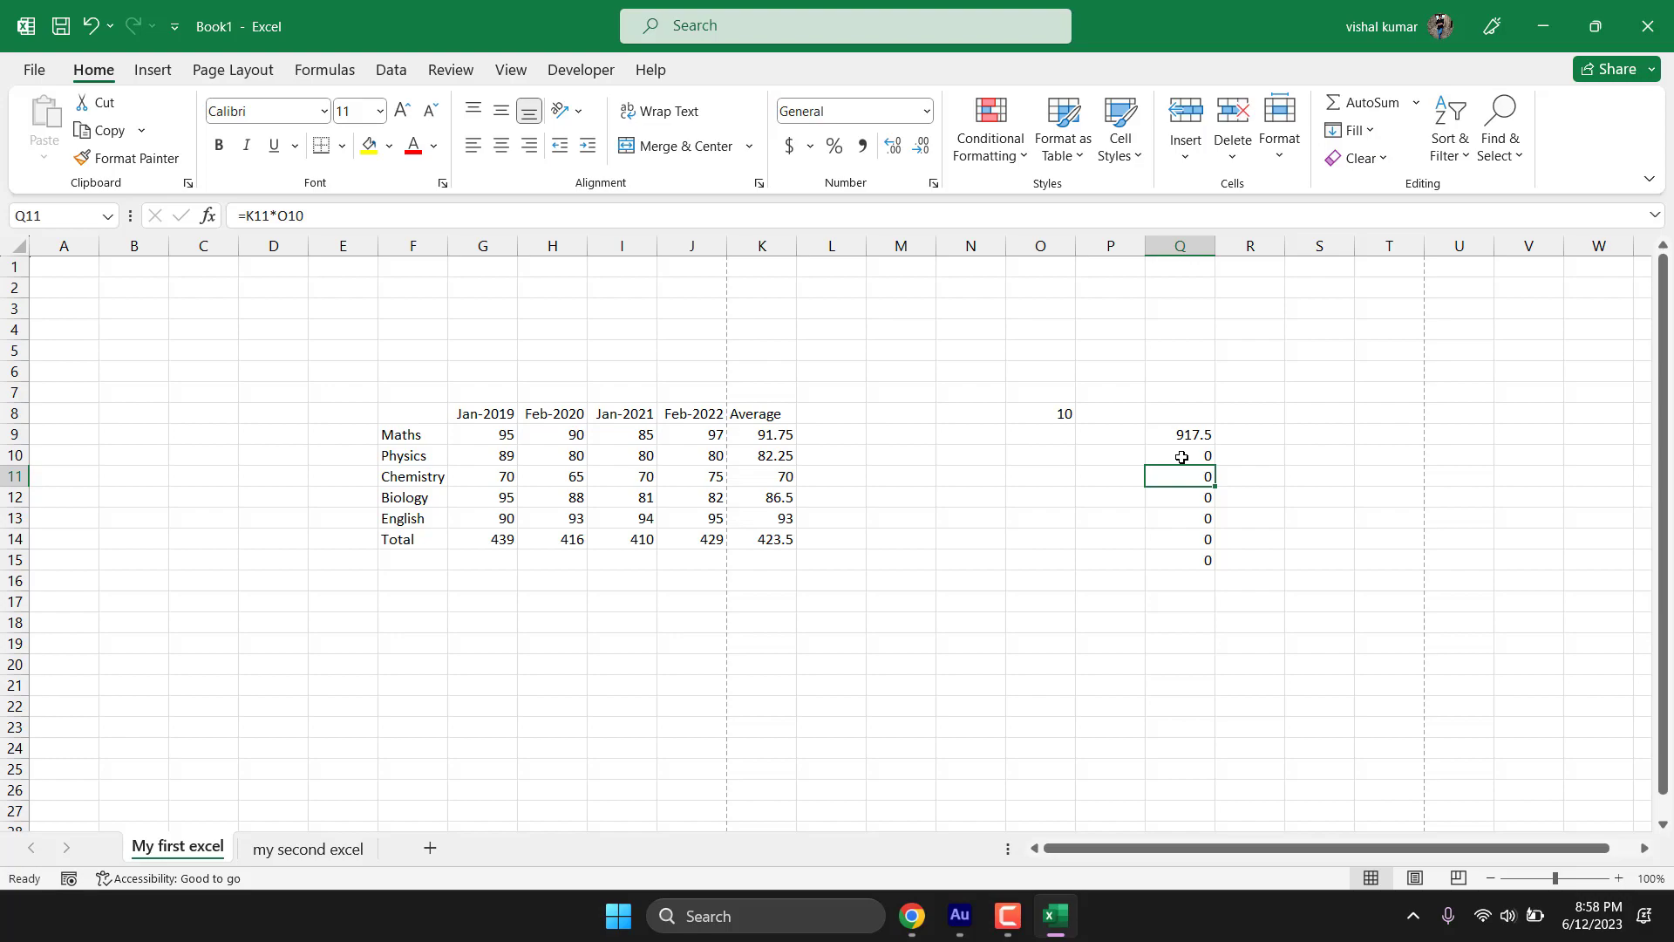
Step: Clear the filled formulas in Q10:Q15 and review the references in the Q9 formula
left_click_drag(1181, 457, 1228, 584)
key("Delete")
double_click(1186, 434)
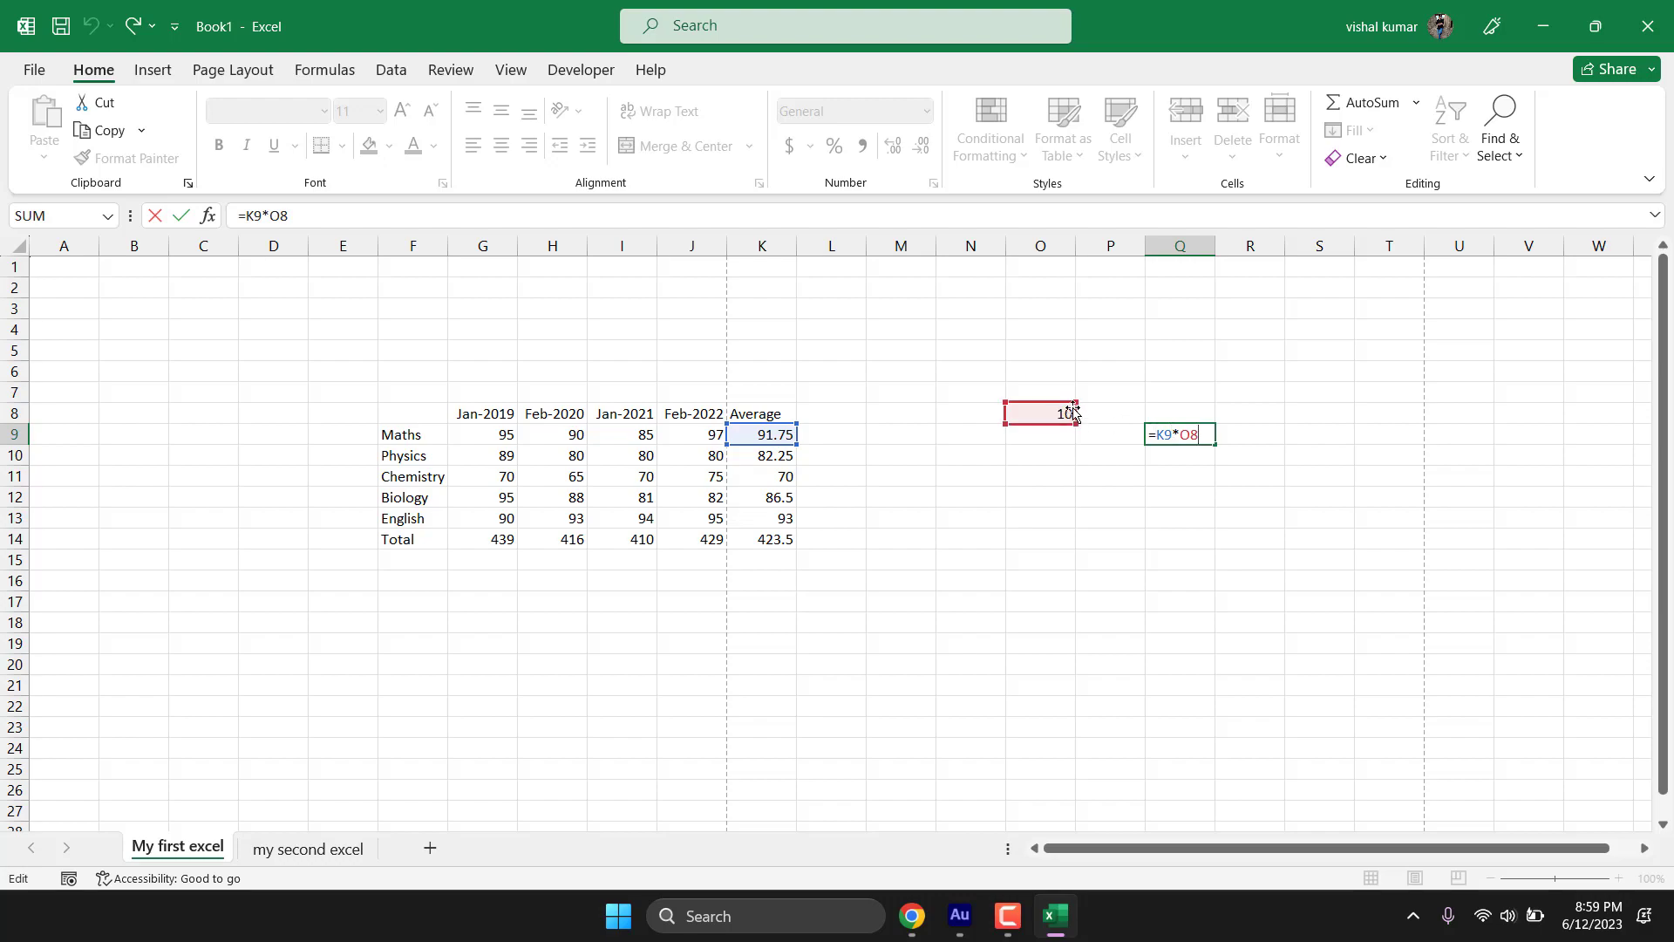
key("ctrl+Return")
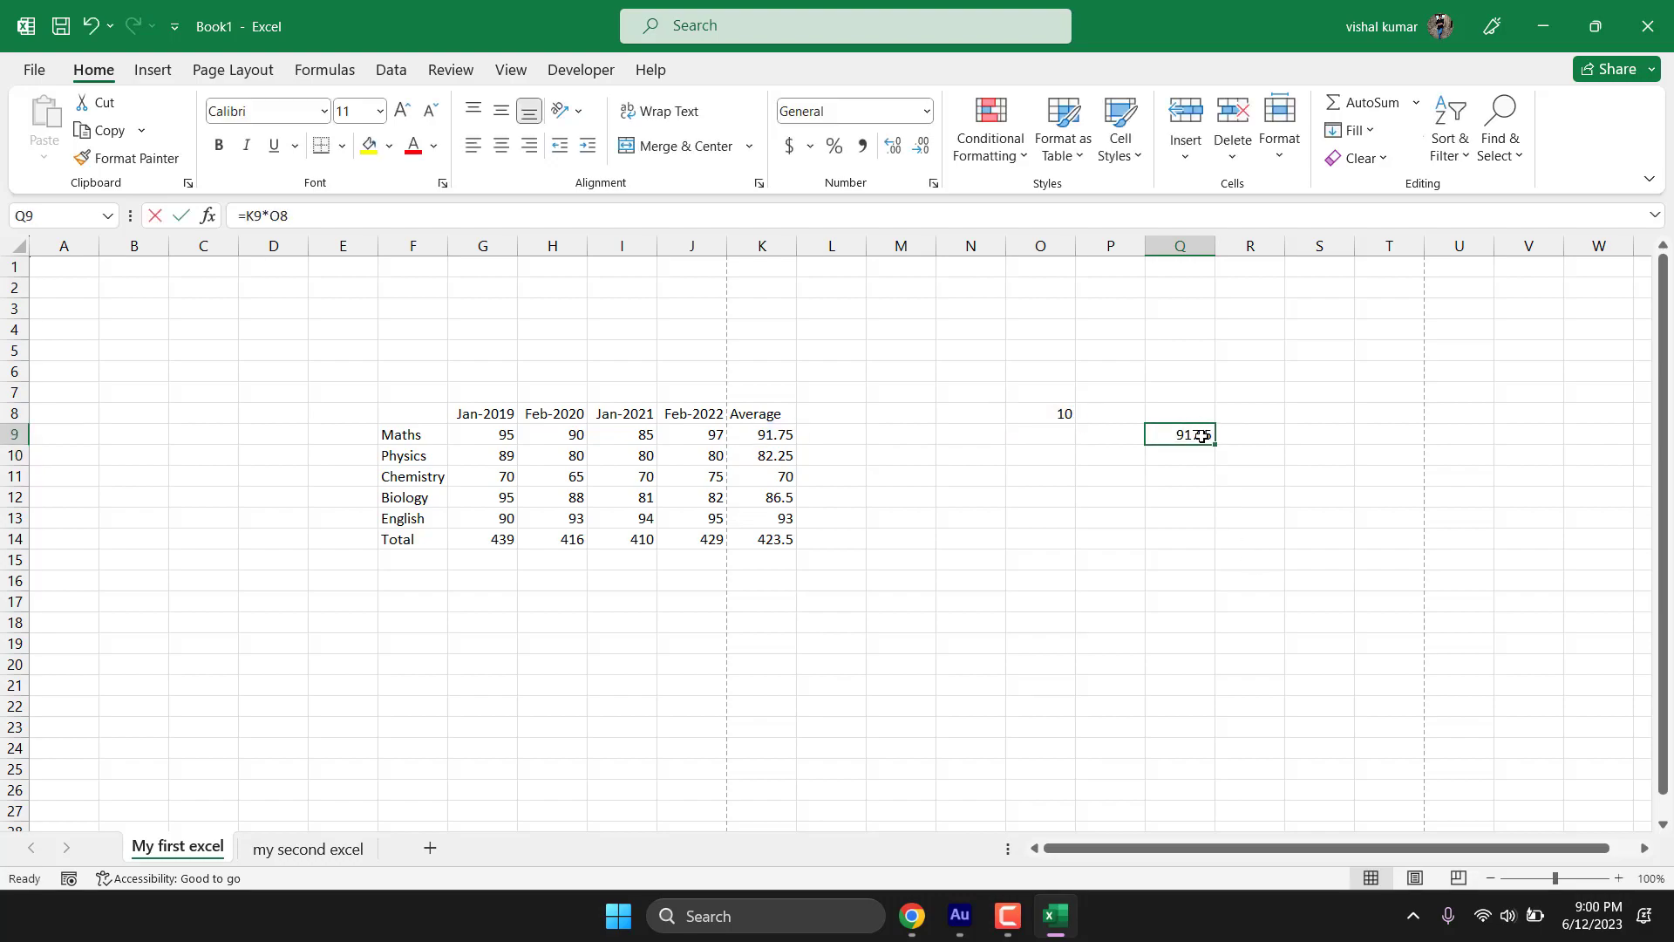
Step: Make the multiplier reference in Q9 absolute, changing the formula to =K9*$O$8
double_click(1201, 436)
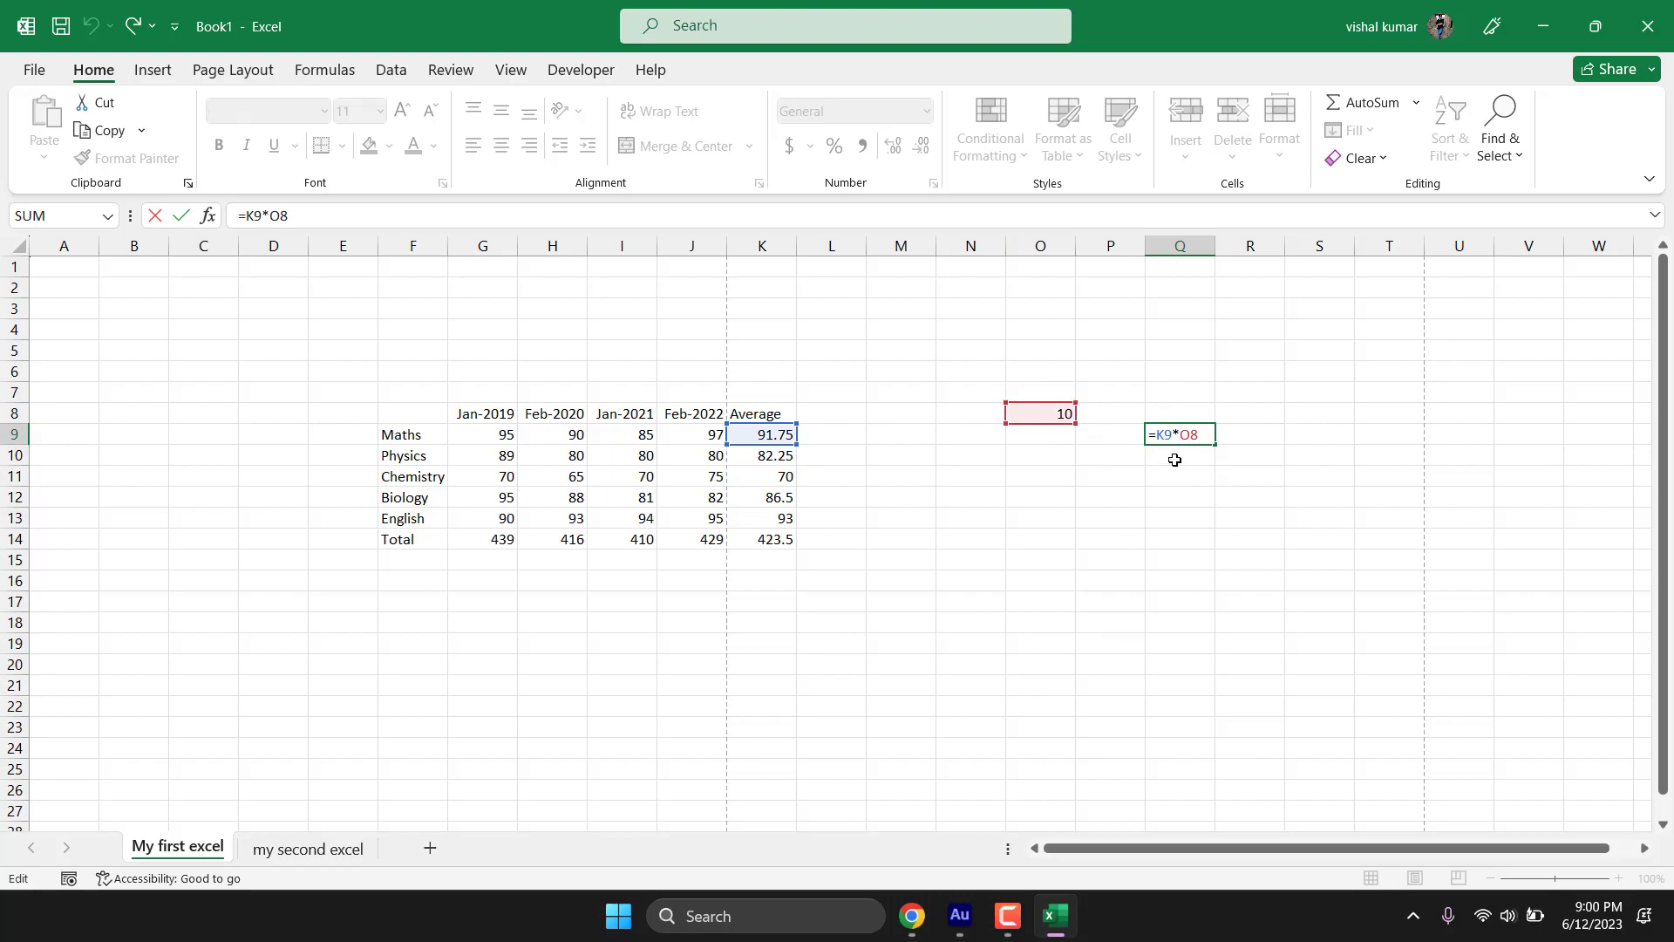
key("Left")
key("Left")
type("&")
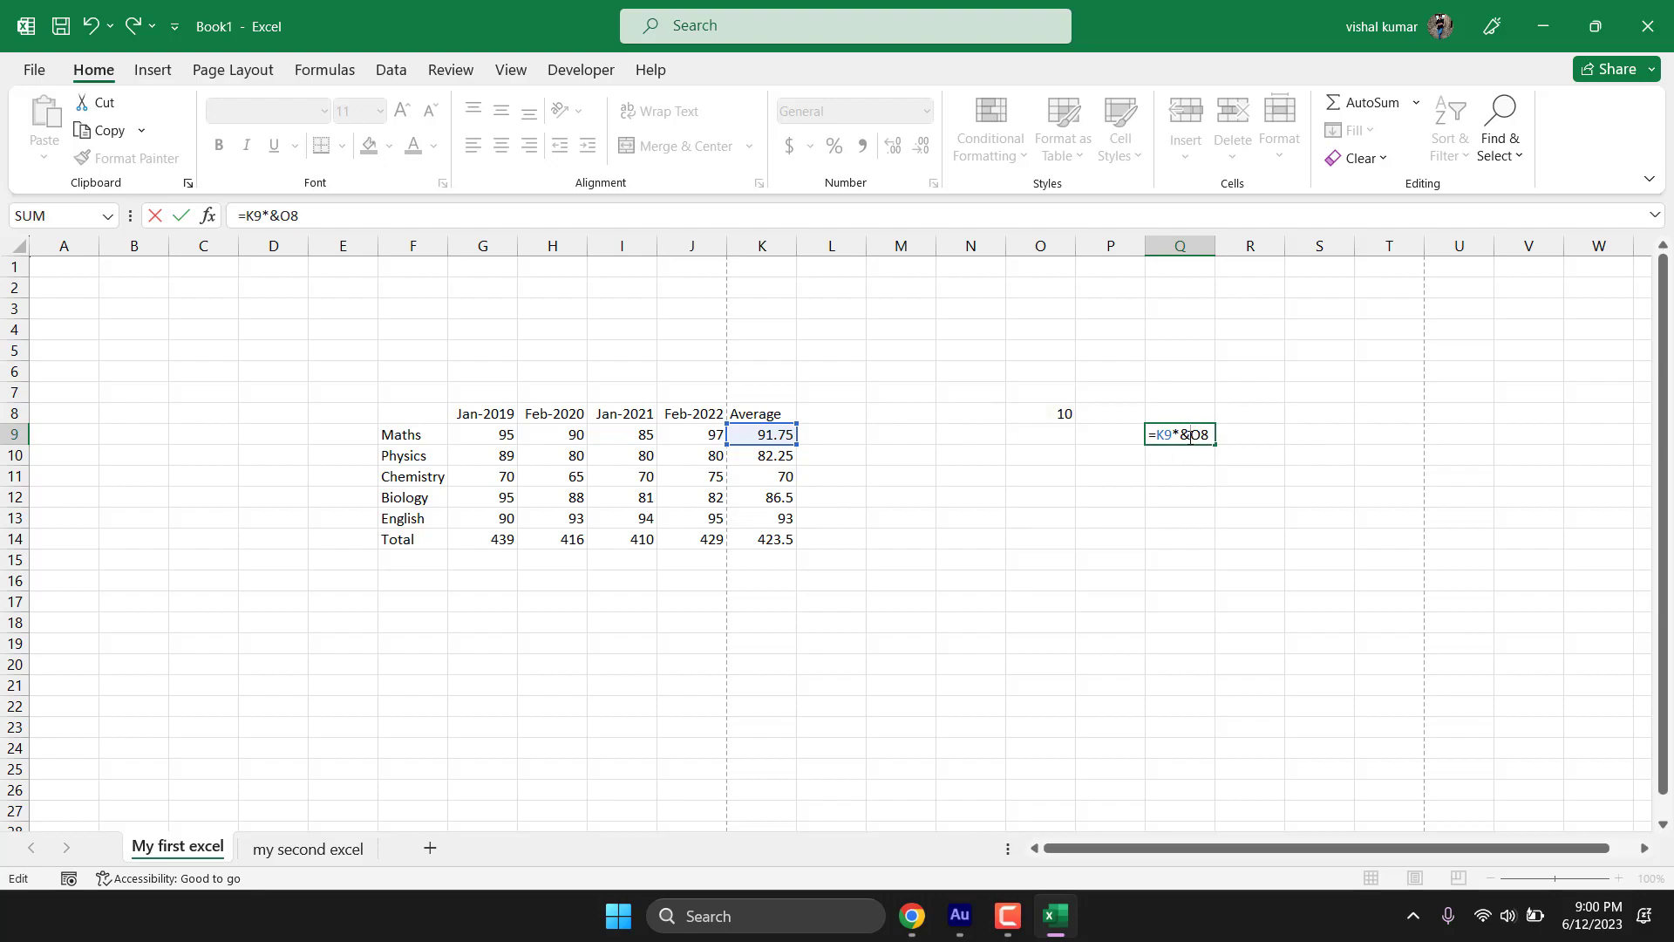
key("BackSpace")
type("$O")
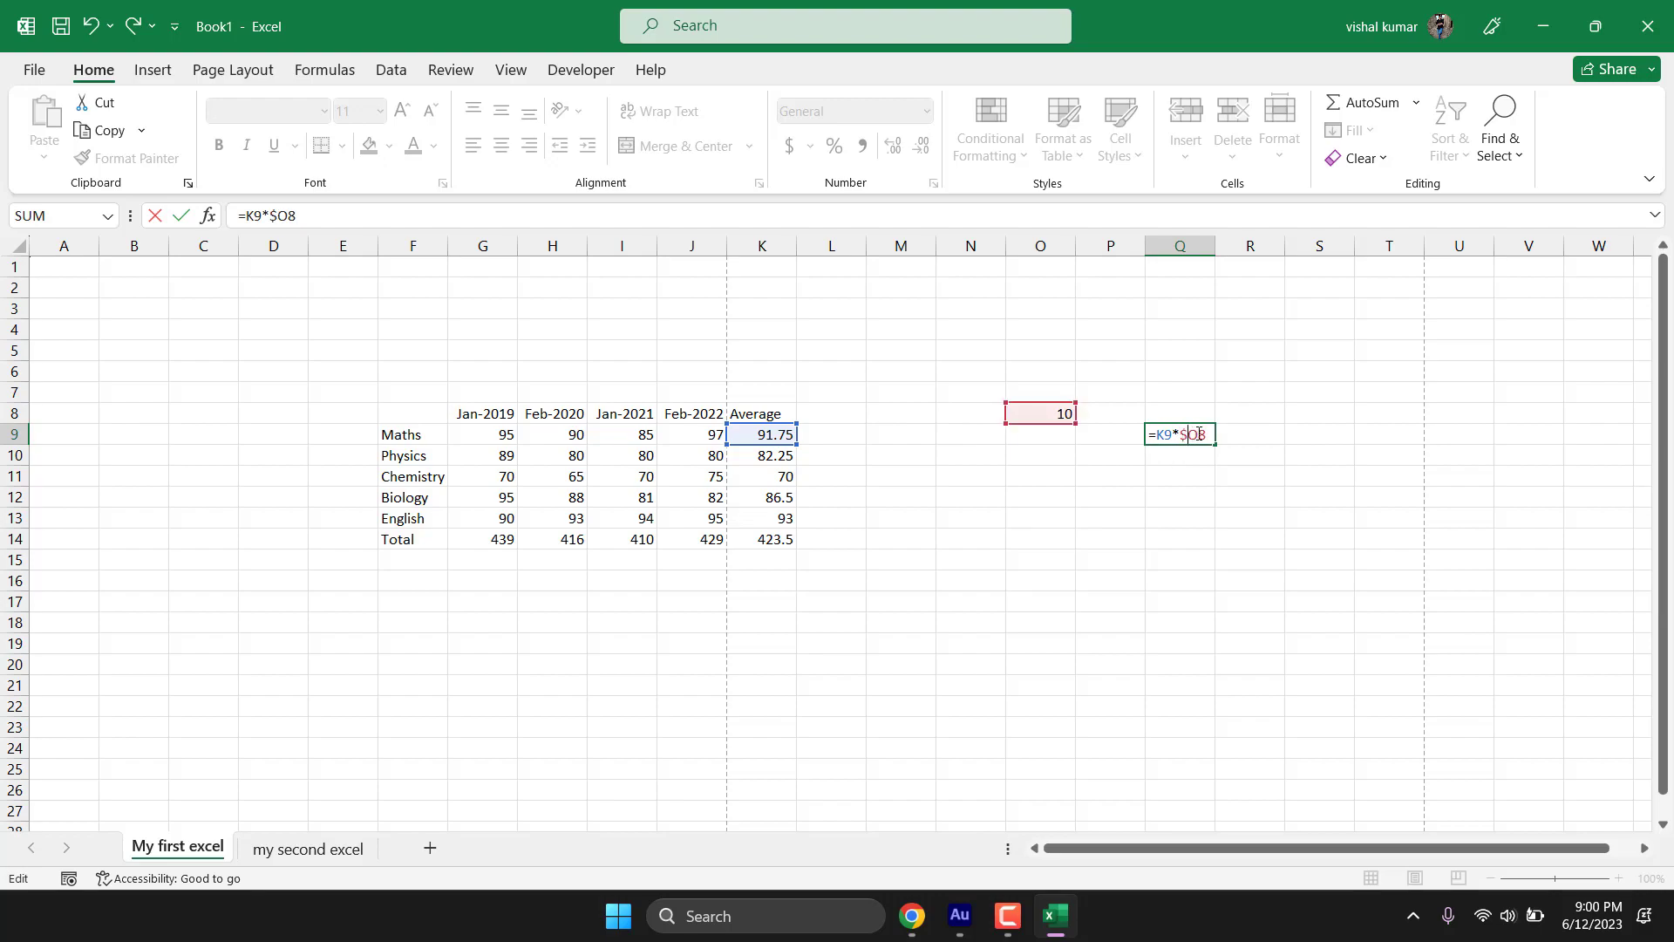
type("$")
key("Return")
left_click(1200, 441)
left_click_drag(1200, 443, 1218, 565)
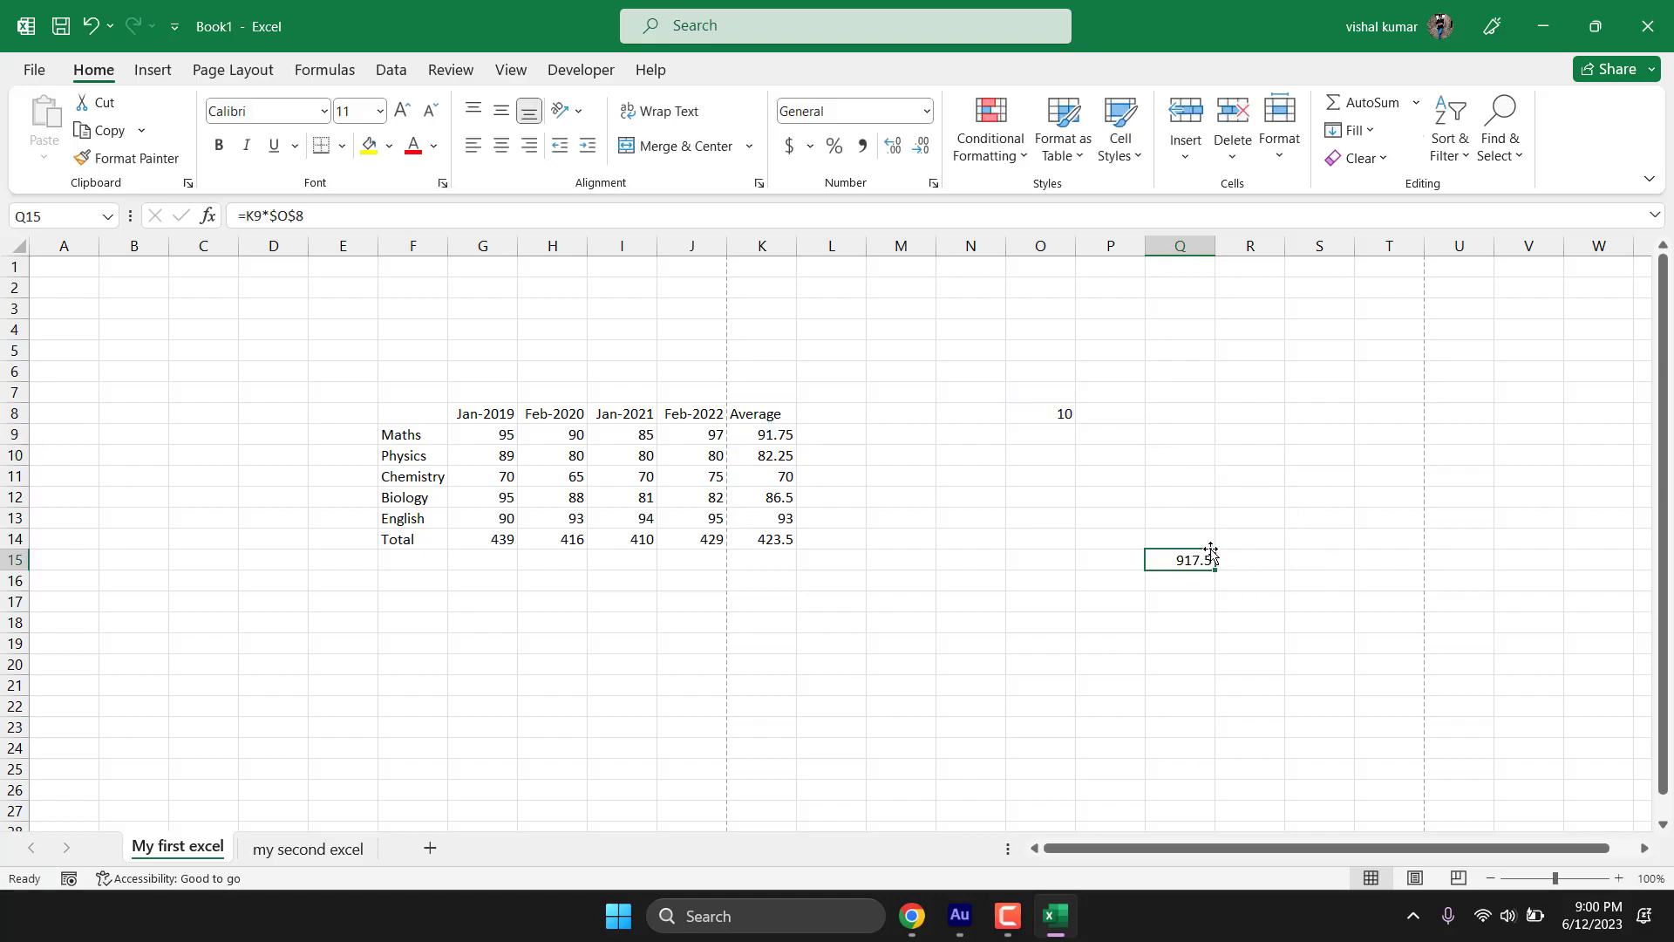
key("ctrl+z")
Step: Fill the Q9 formula with the absolute multiplier reference down to Q18 and check the copy in Q16
left_click_drag(1214, 445, 1216, 626)
left_click(1207, 575)
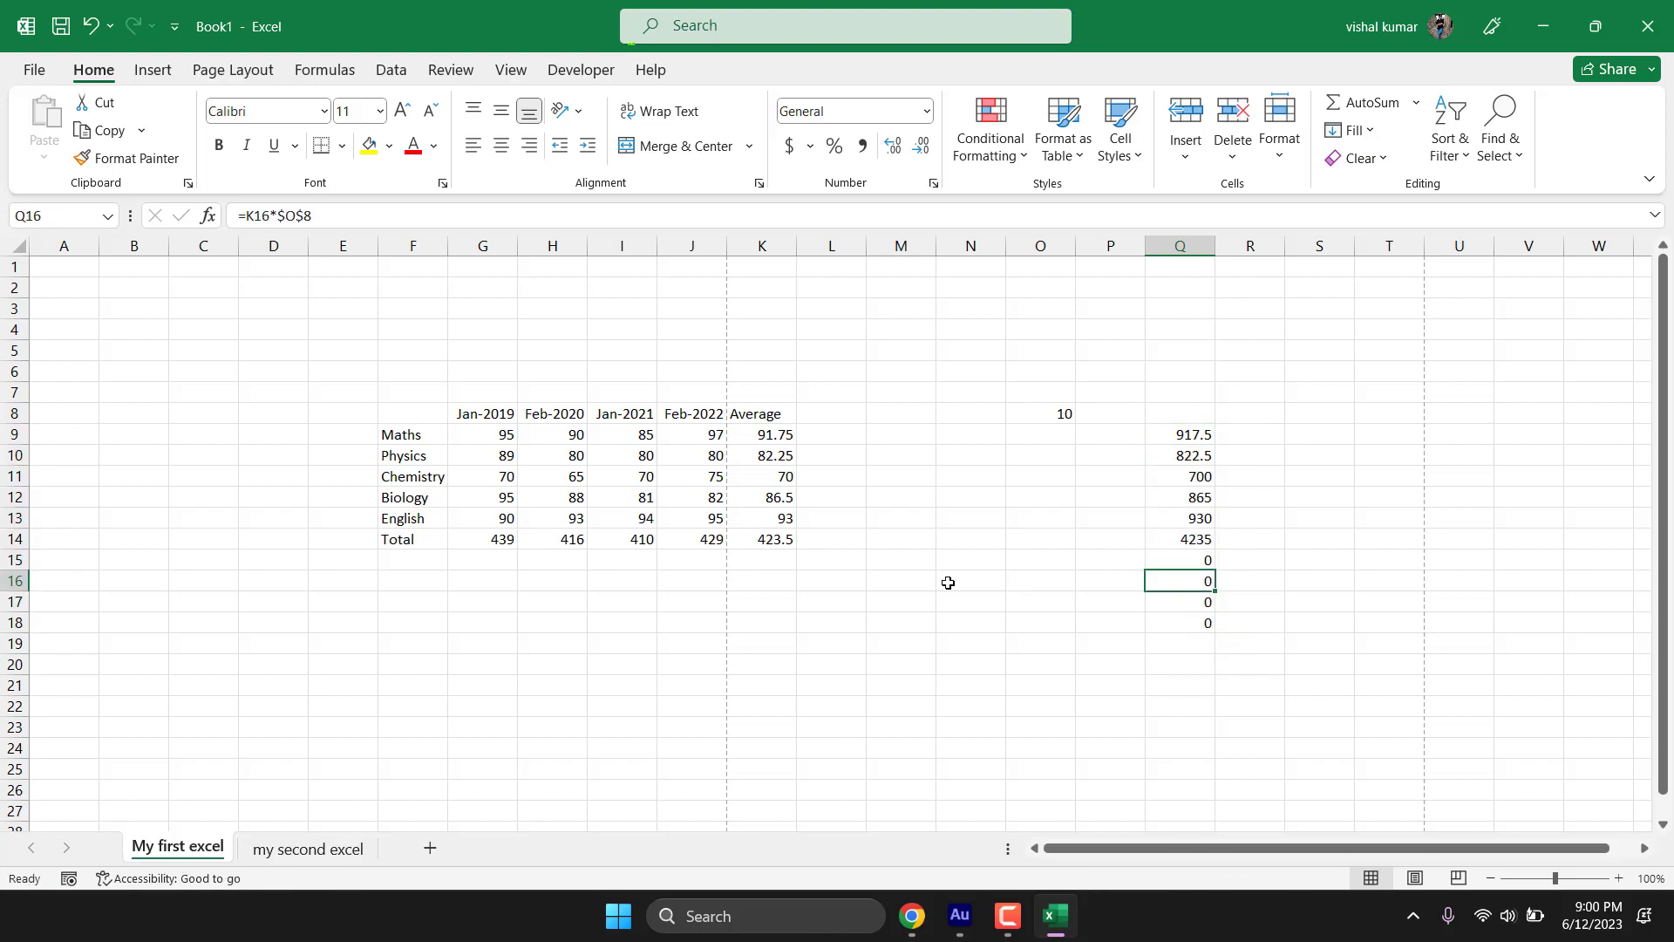
left_click(773, 539)
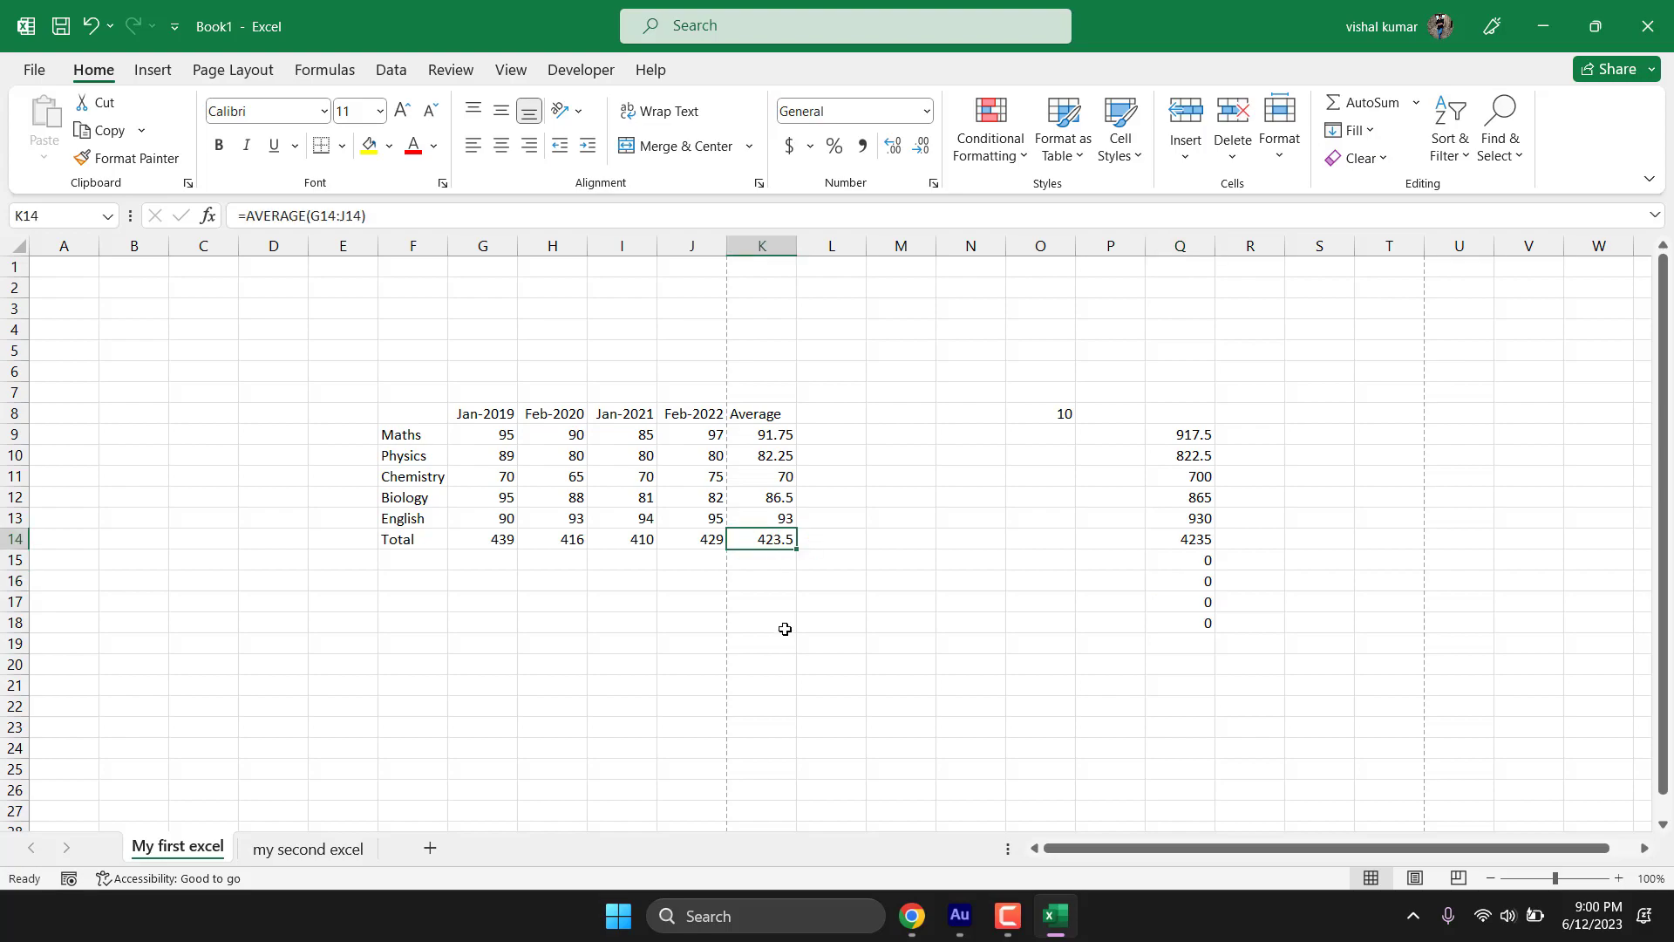
Step: Enter 30 in K15 below the averages and check the corresponding formula in Q15
left_click(788, 563)
type("30")
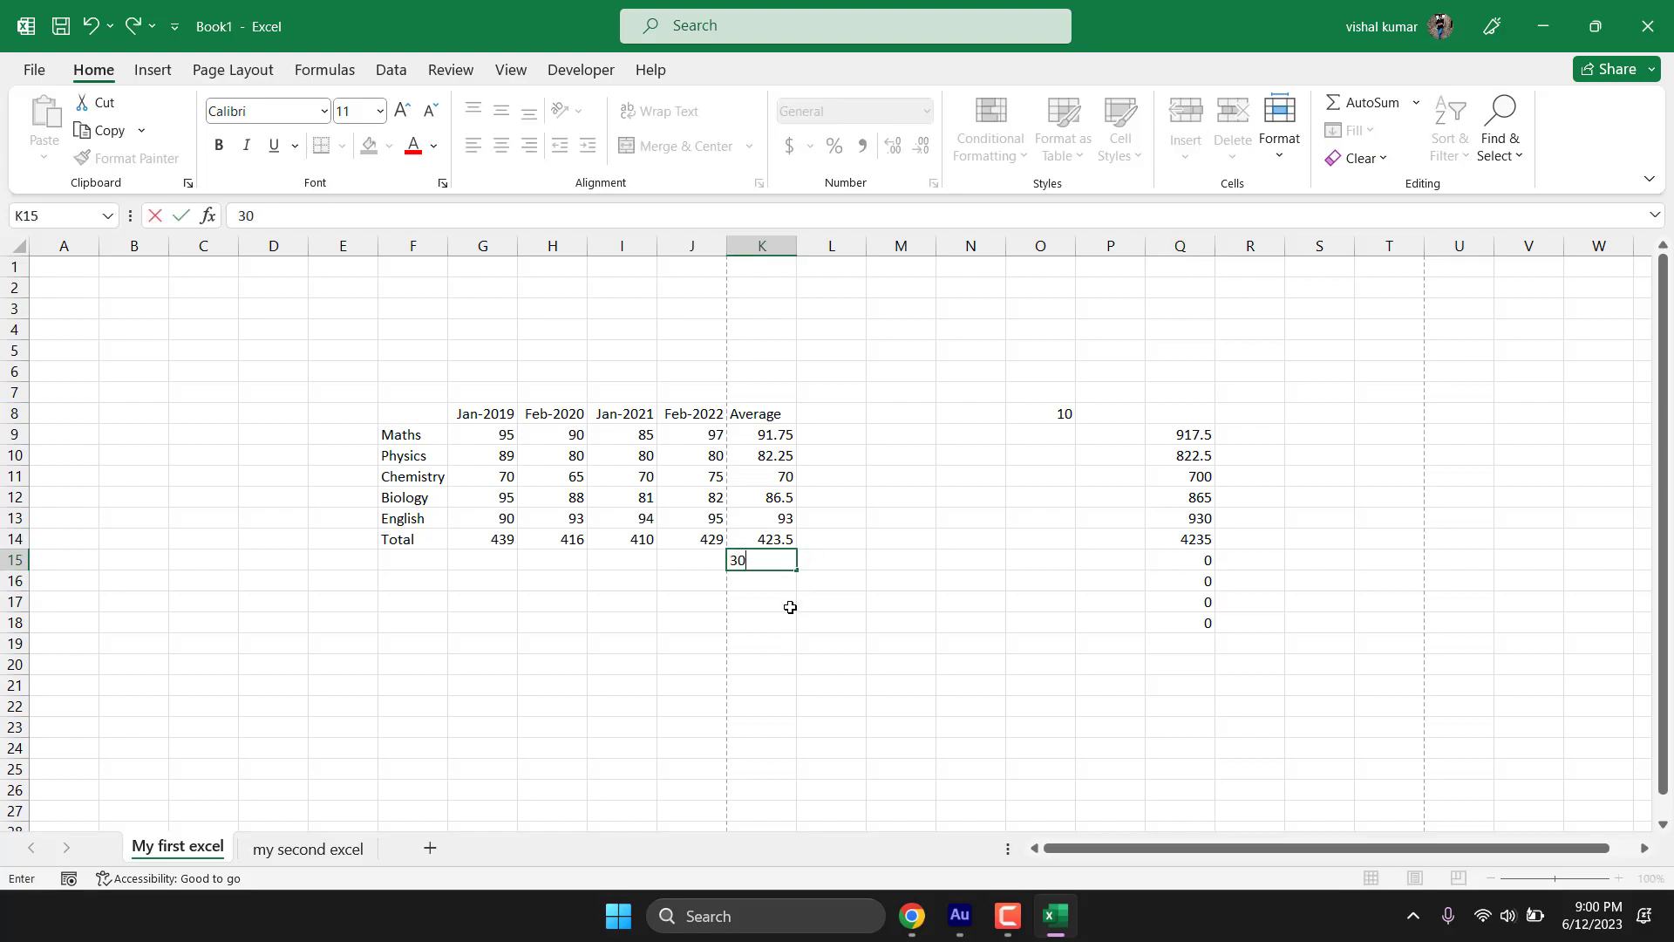
key("Return")
left_click(1200, 556)
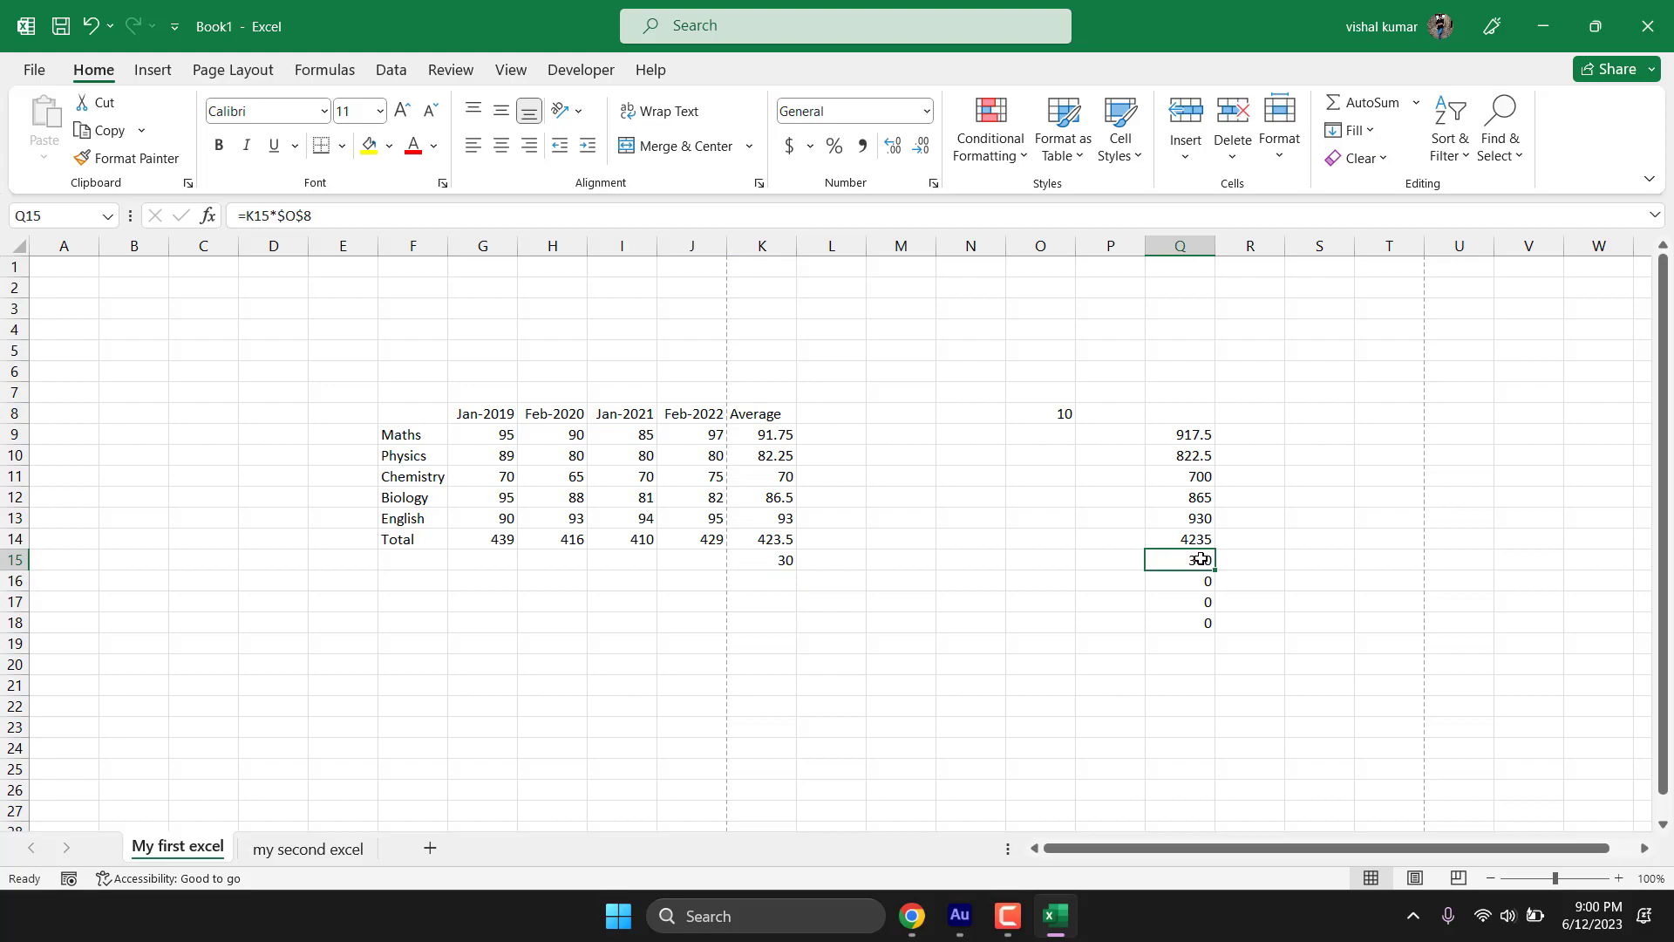
Step: Check that the formulas in Q11 and Q12 reference the fixed multiplier cell O8
double_click(1207, 476)
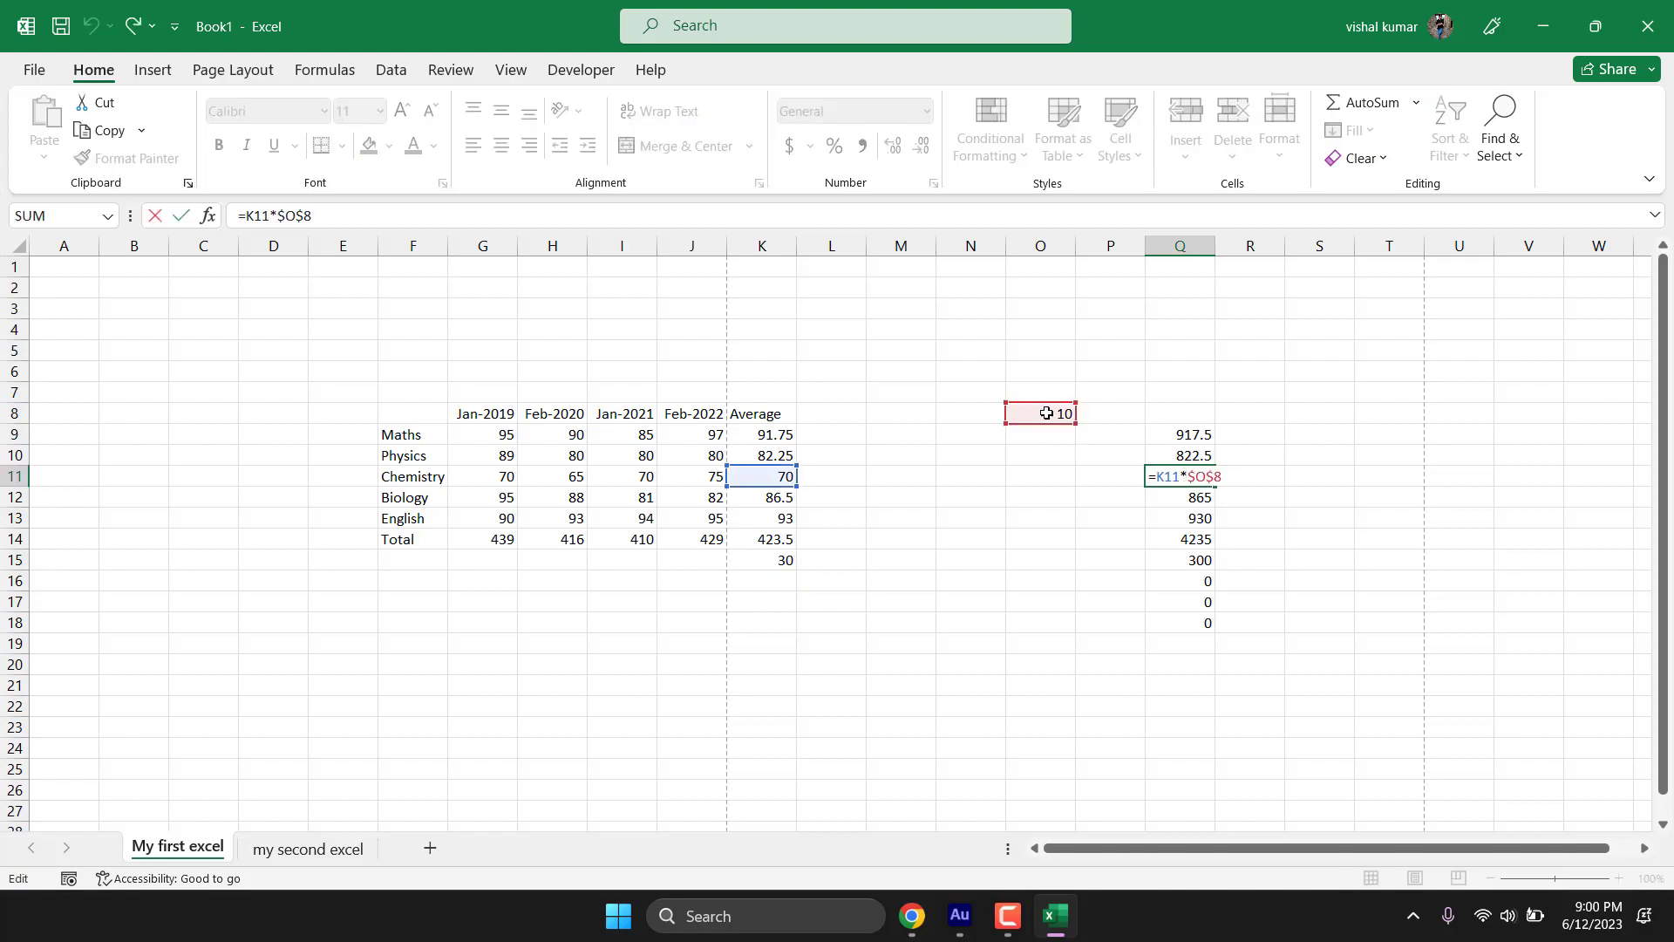
double_click(1184, 499)
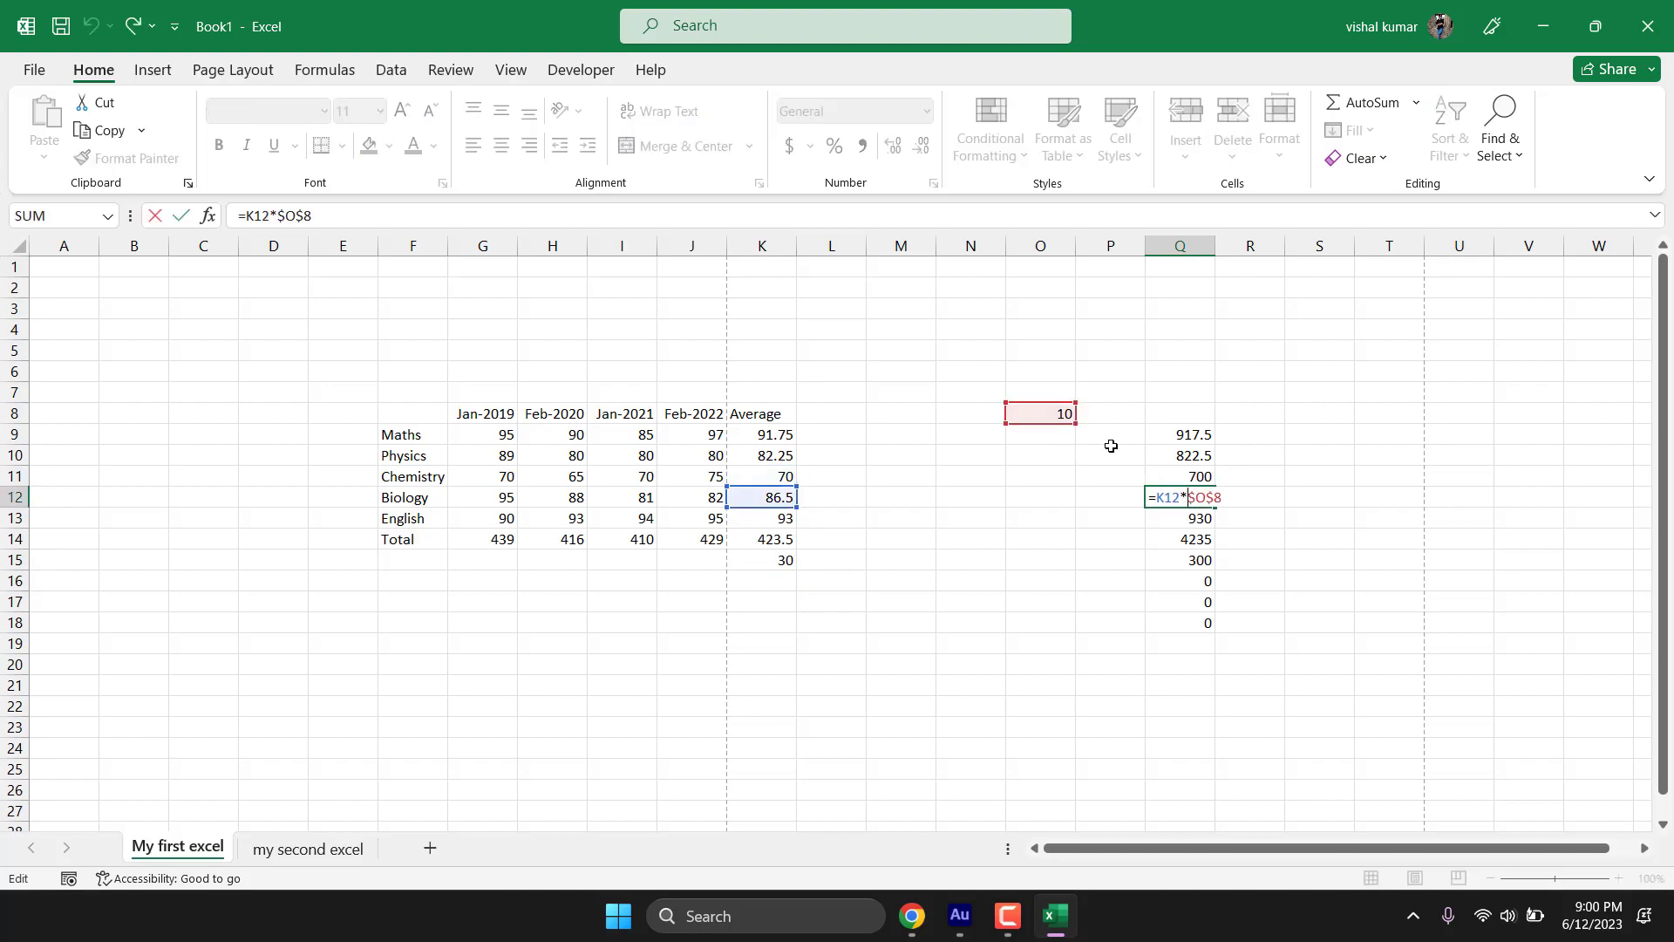
left_click(1206, 519)
key("Escape")
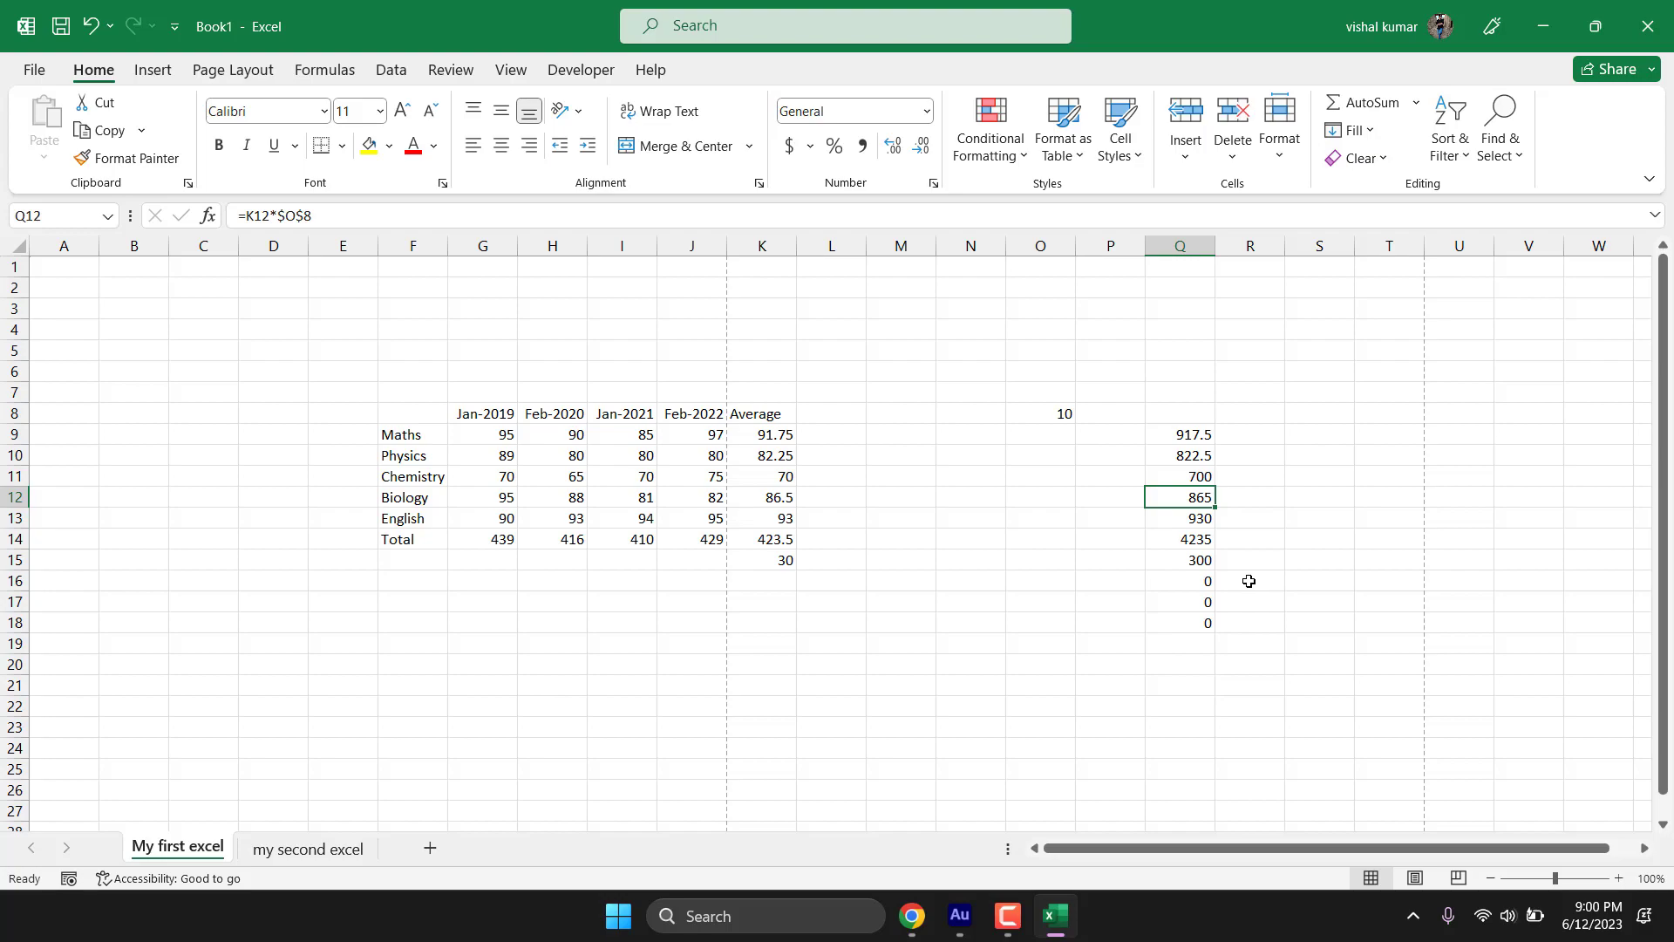
left_click(1064, 418)
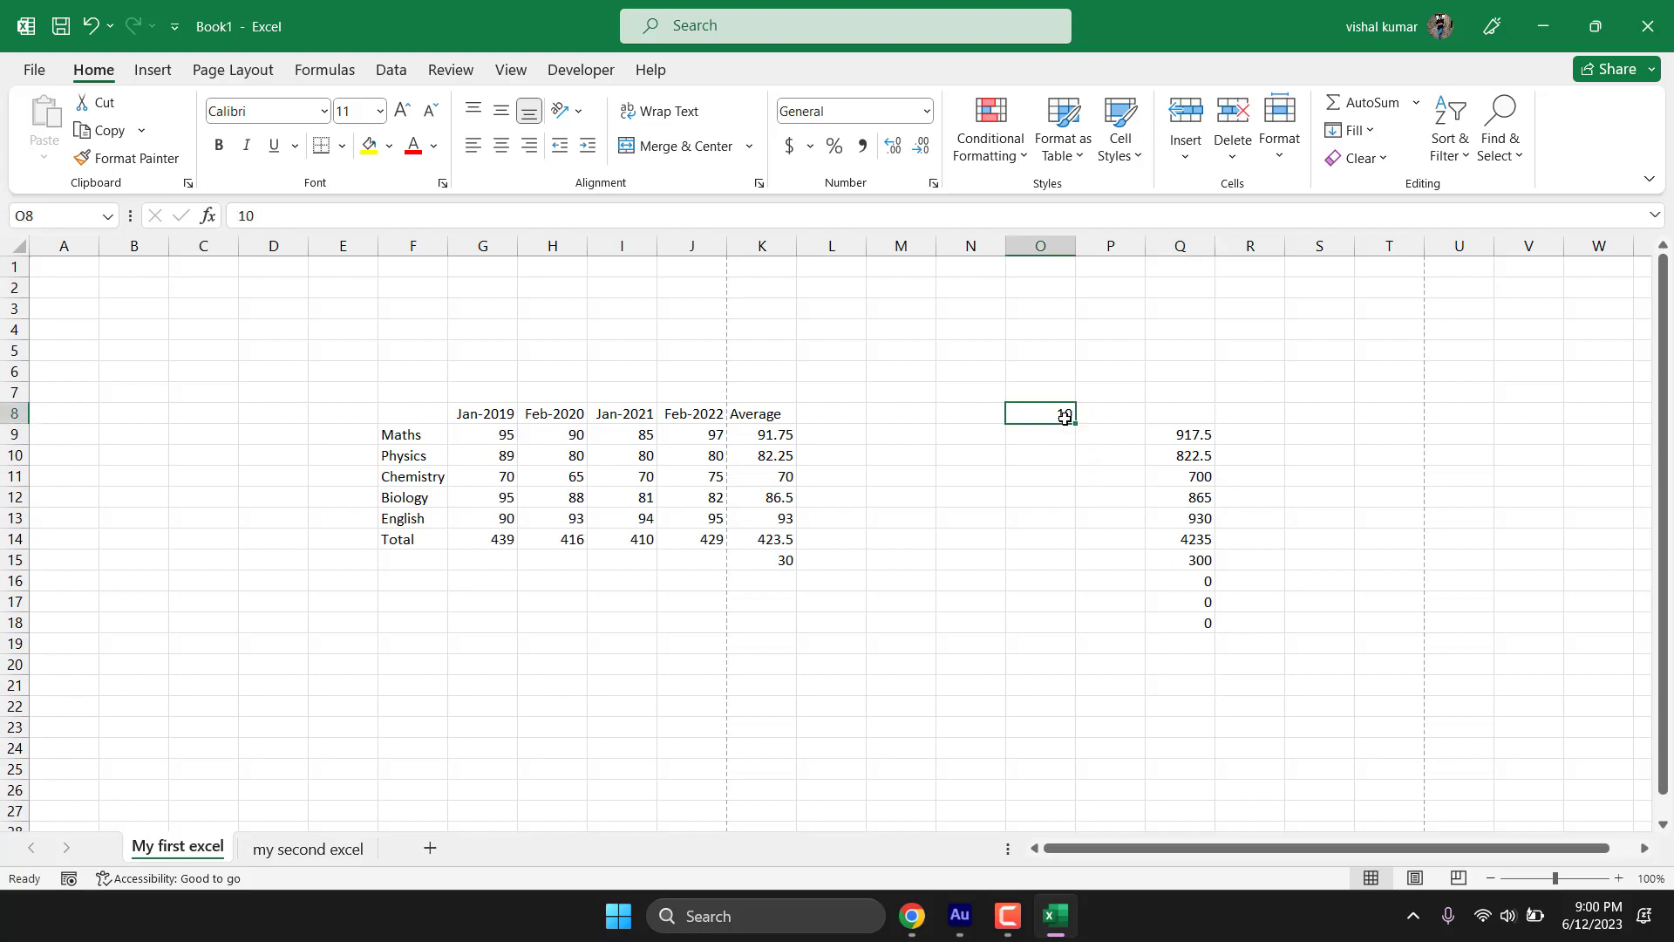